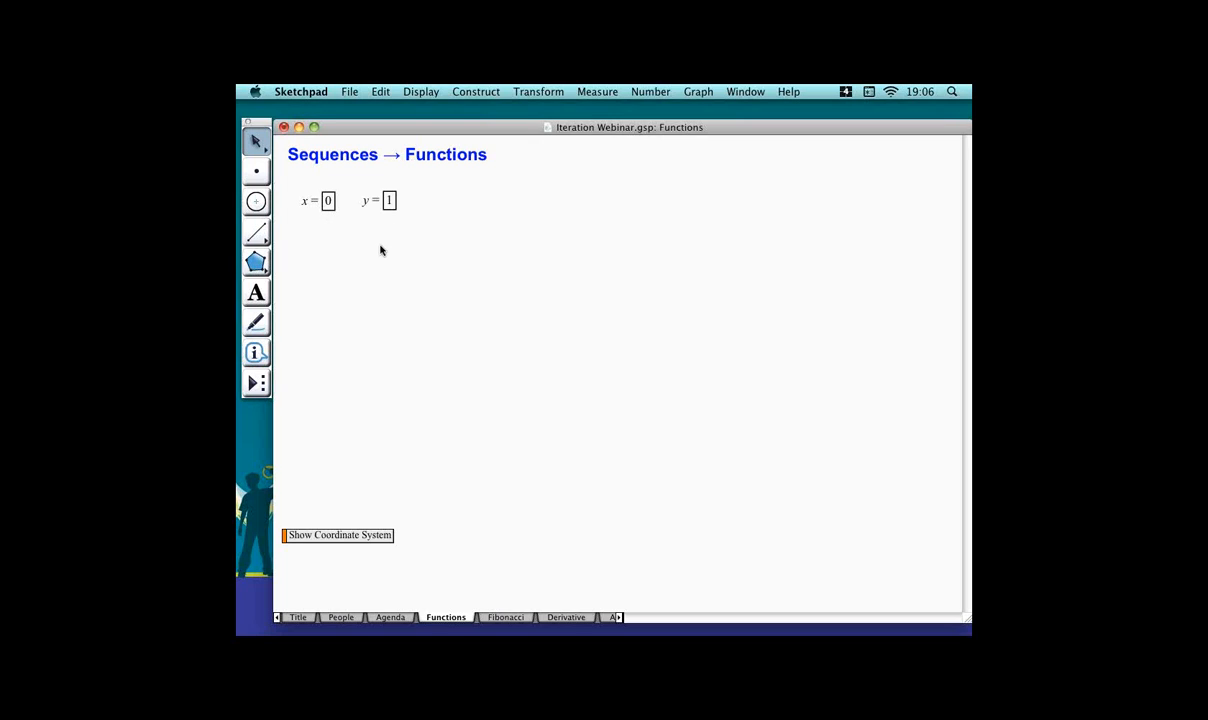
# Create the calculation y + 2 from the y parameter and place it directly beneath that parameter.
pyautogui.press('super+equal')
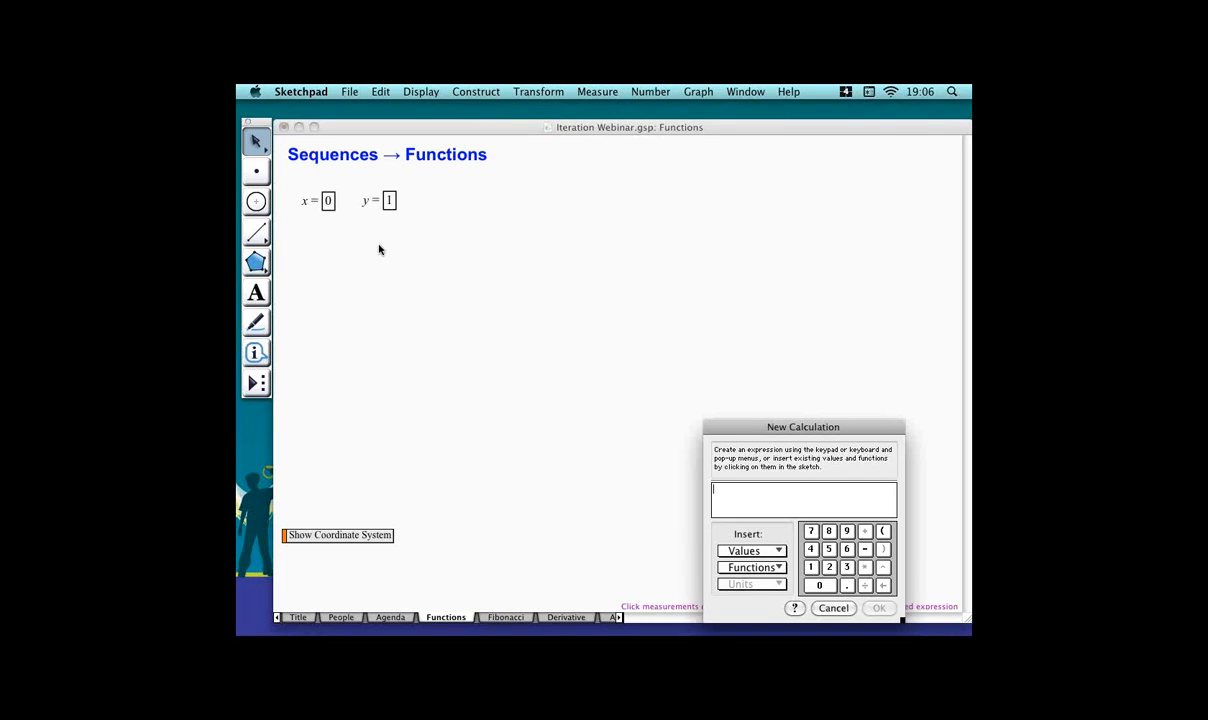
pyautogui.click(388, 200)
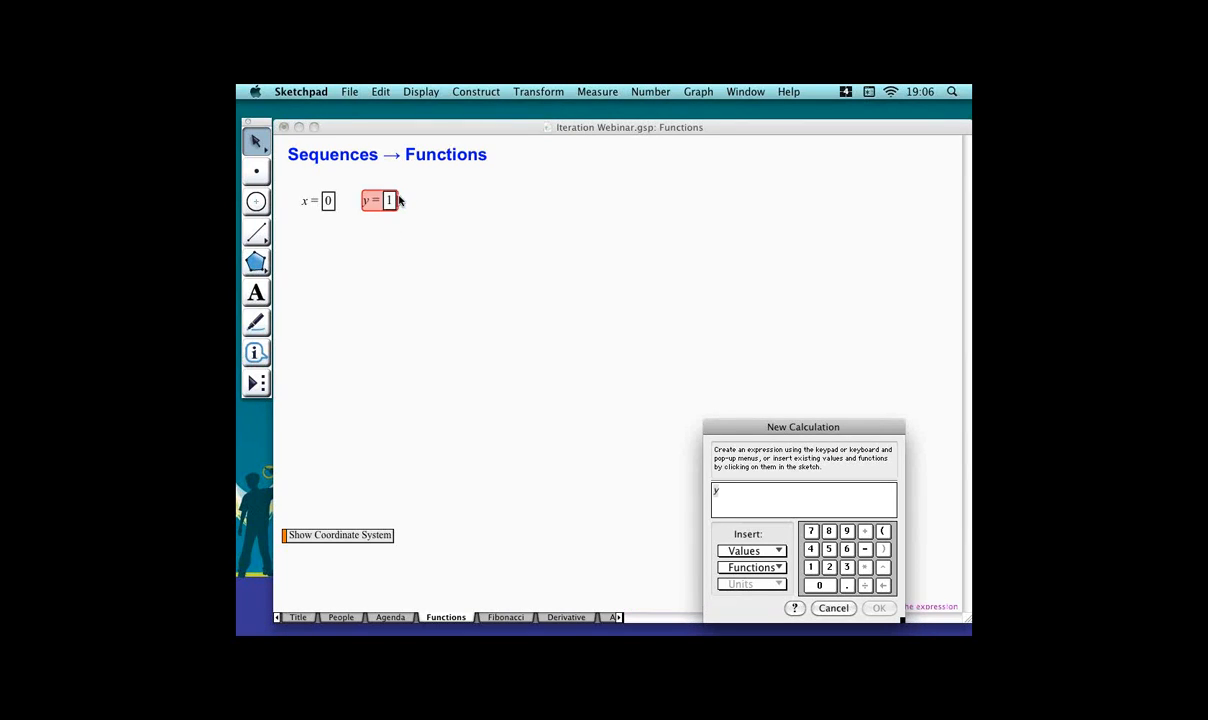
pyautogui.write('+2')
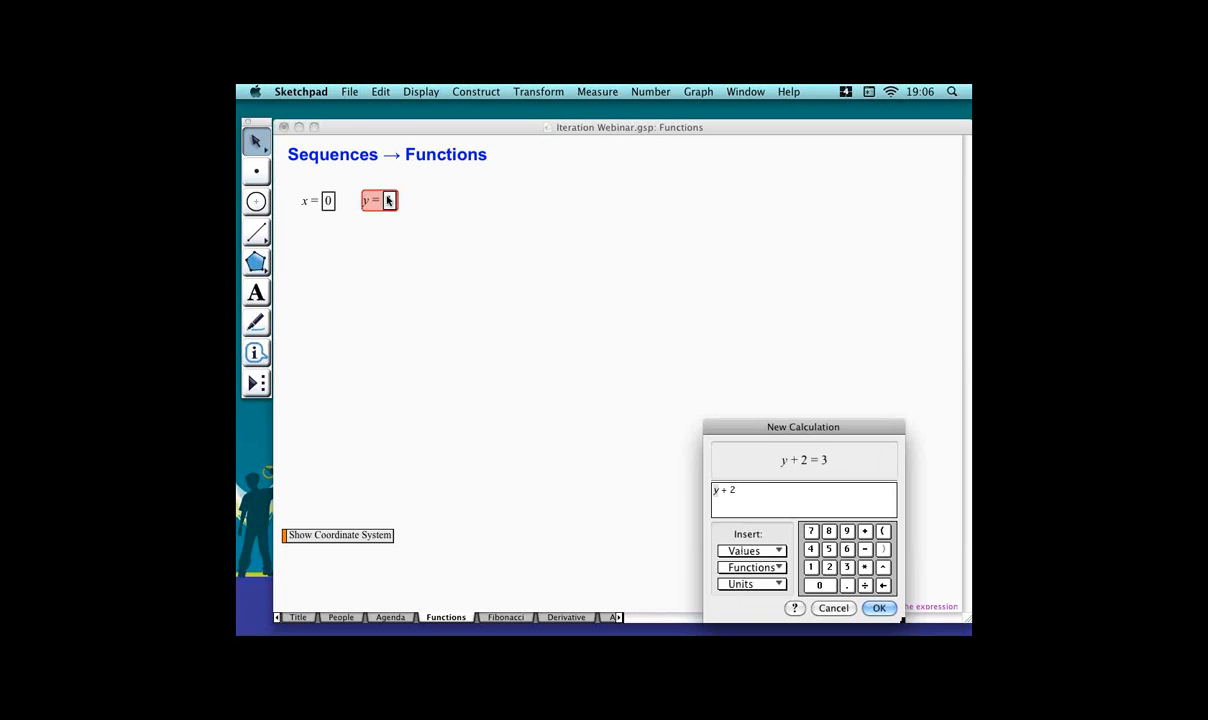
pyautogui.press('Return')
pyautogui.moveTo(353, 221); pyautogui.dragTo(415, 224)
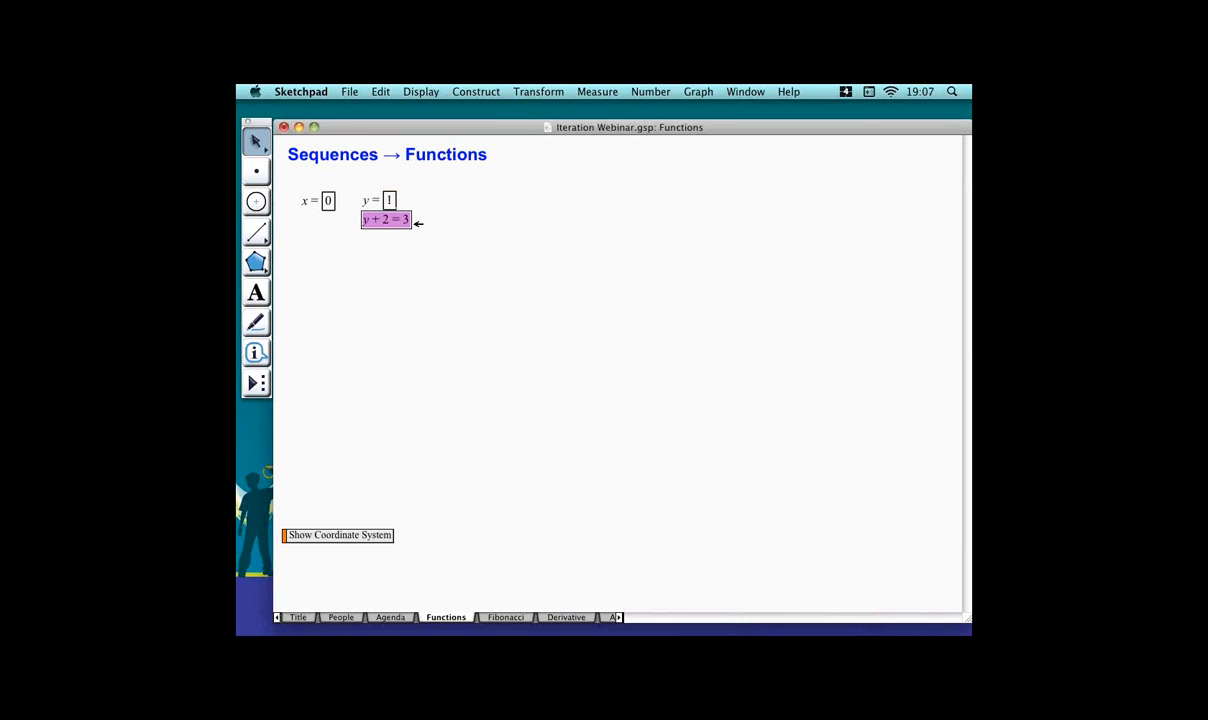
pyautogui.click(396, 257)
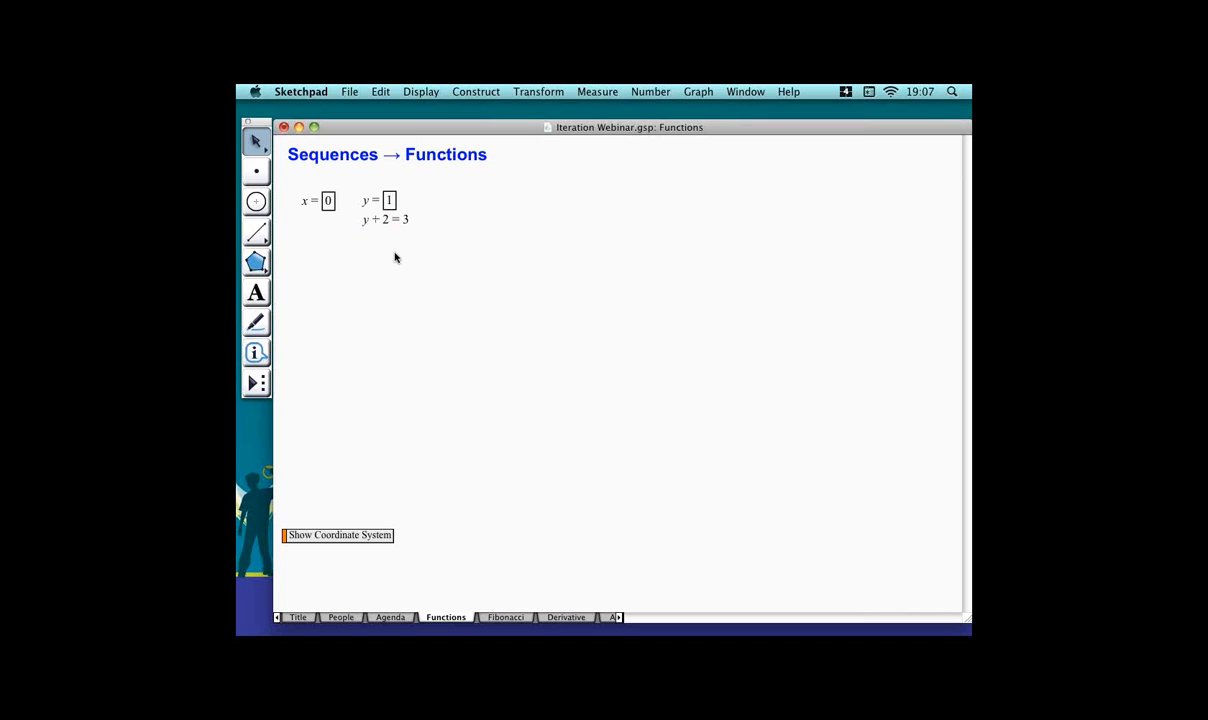
# Create the calculation x + 1 from the x parameter and move it directly beneath that parameter.
pyautogui.press('super+equal')
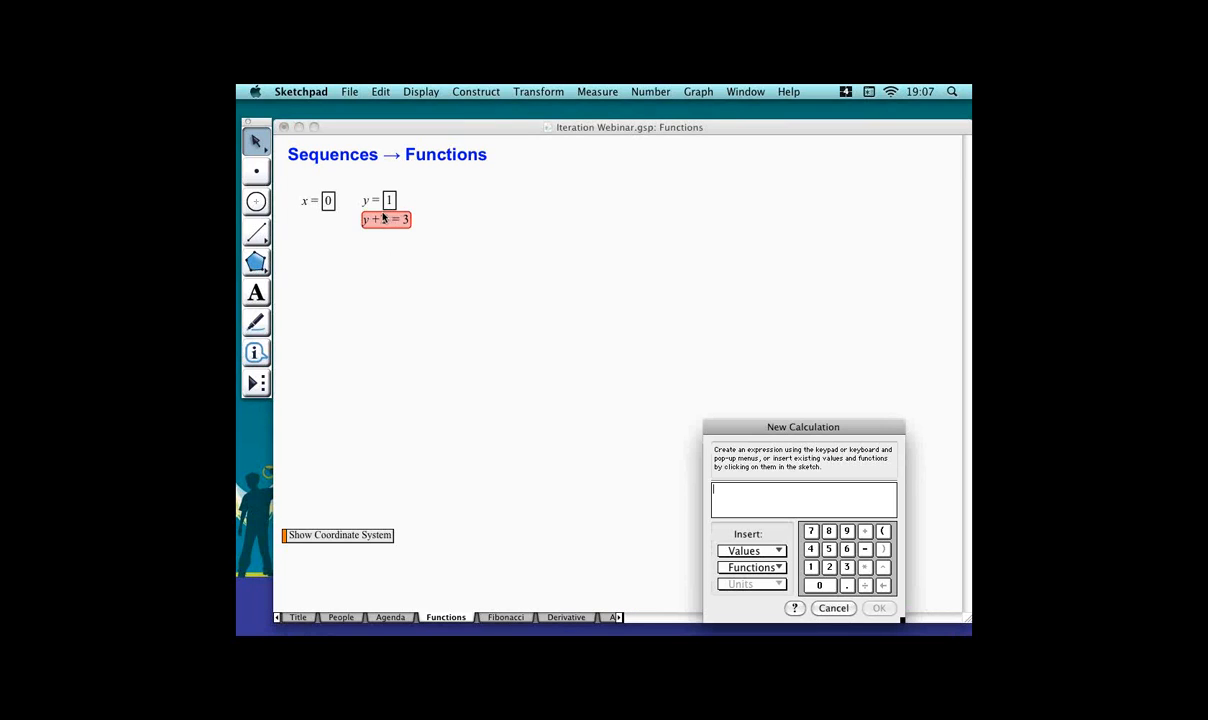
pyautogui.click(318, 200)
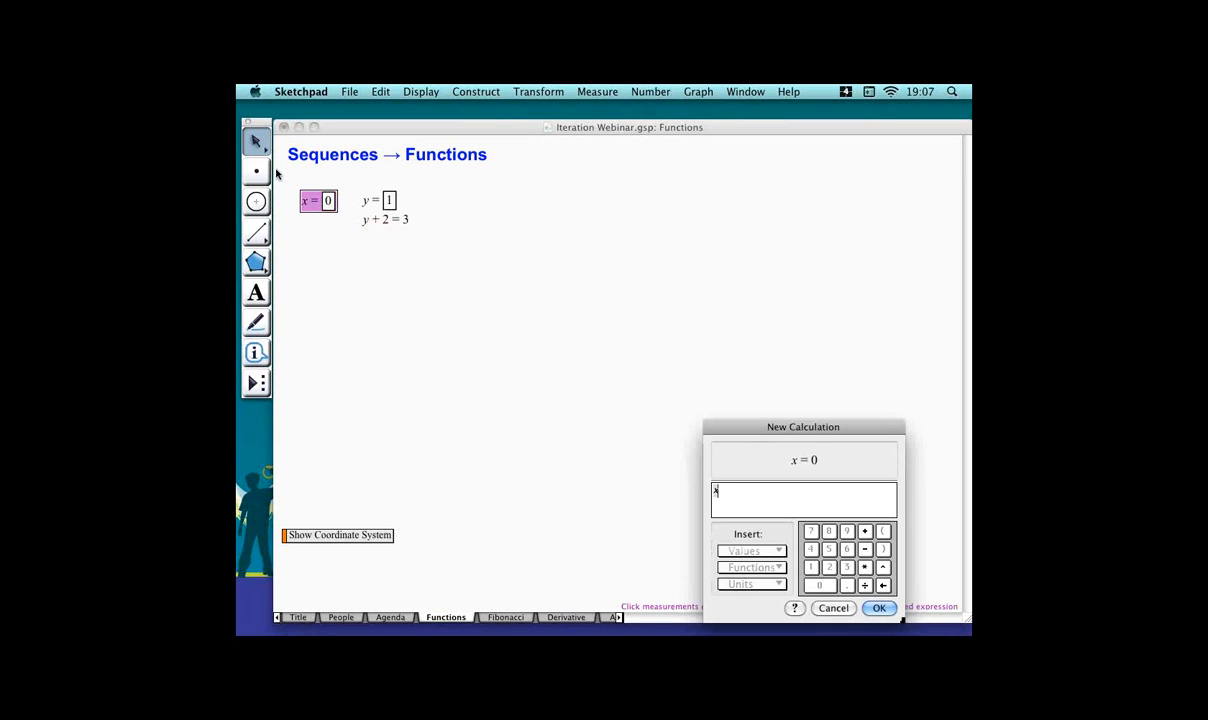
pyautogui.write('+1')
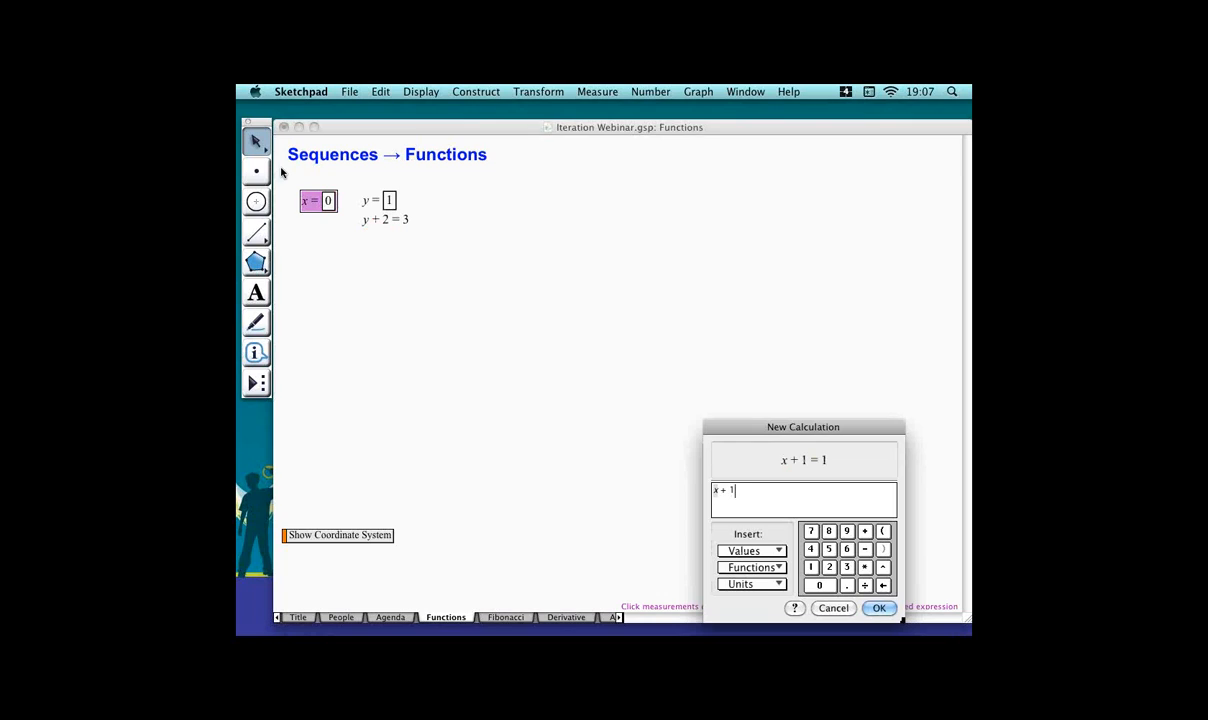
pyautogui.press('Return')
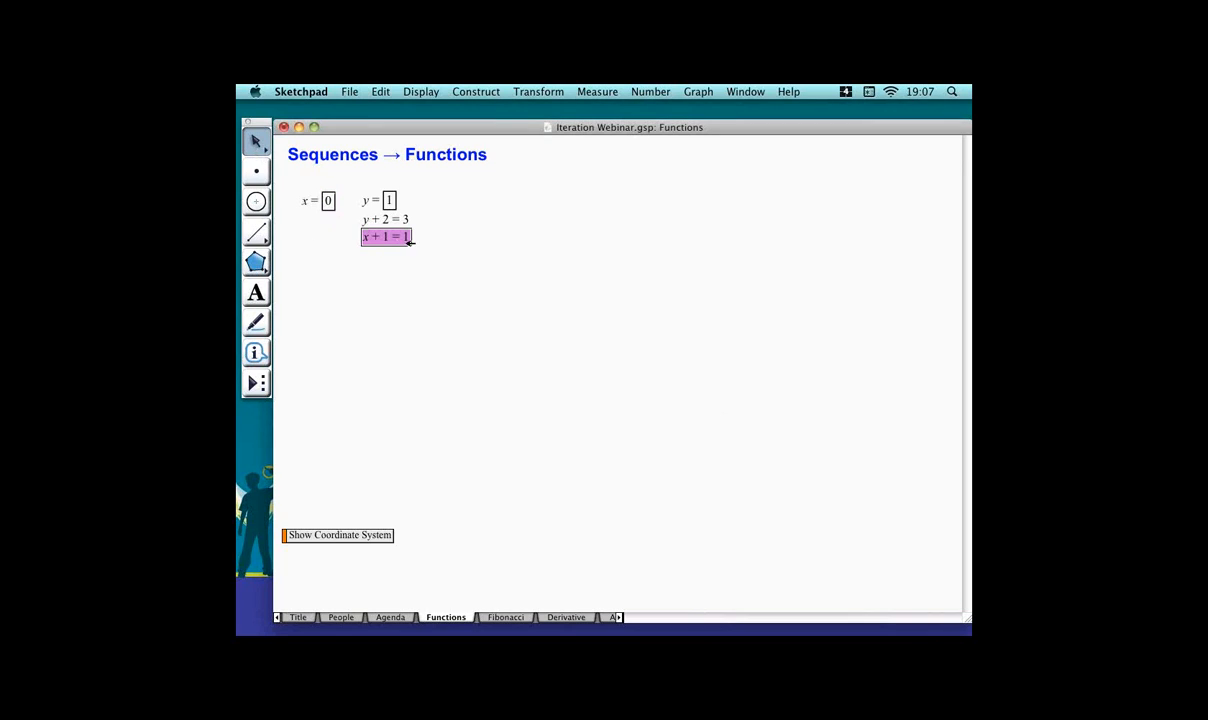
pyautogui.moveTo(400, 237); pyautogui.dragTo(330, 216)
pyautogui.click(358, 247)
# Iterate the parameters, mapping x to x + 1 and y to y + 2, to generate a table of values.
pyautogui.click(328, 201)
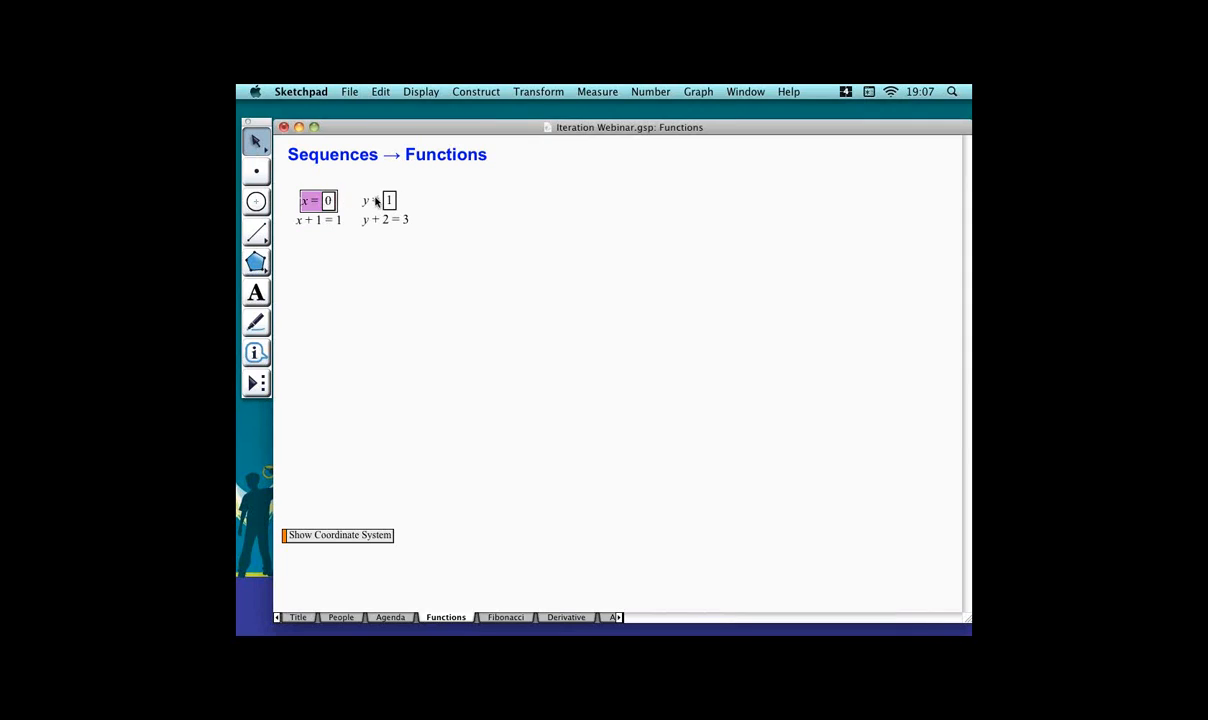
pyautogui.keyDown('shift'); pyautogui.click(394, 201); pyautogui.keyUp('shift')
pyautogui.click(549, 91)
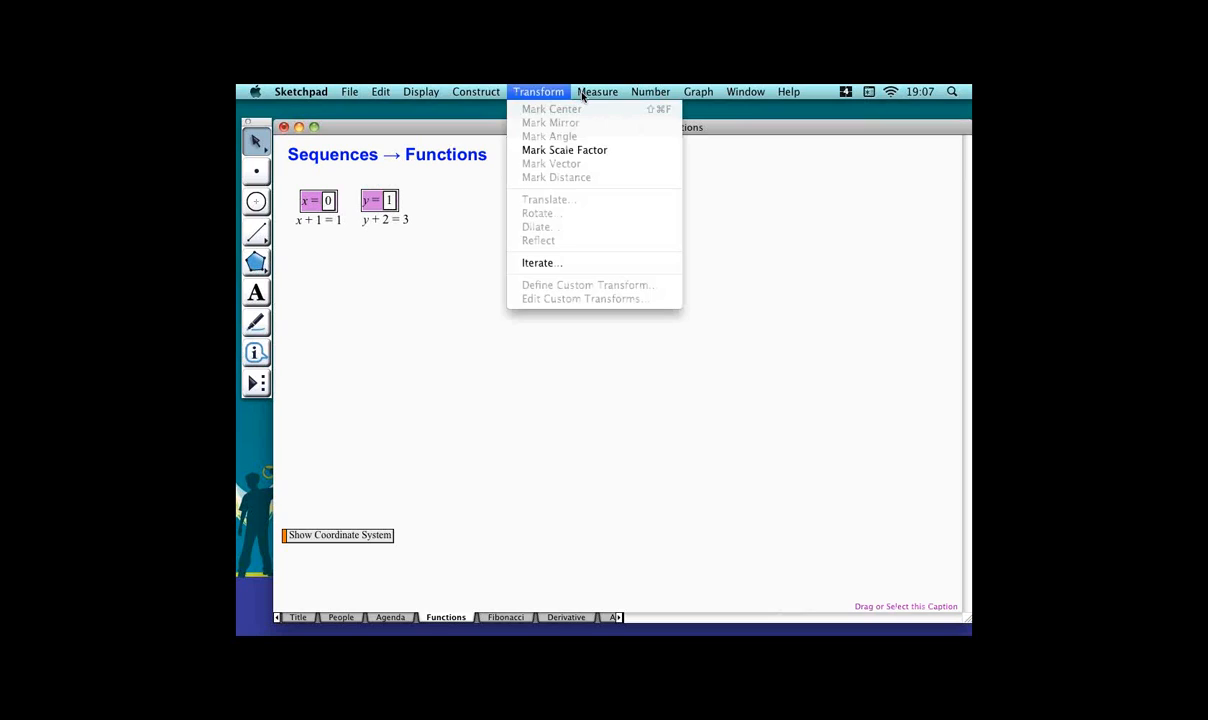
pyautogui.click(577, 262)
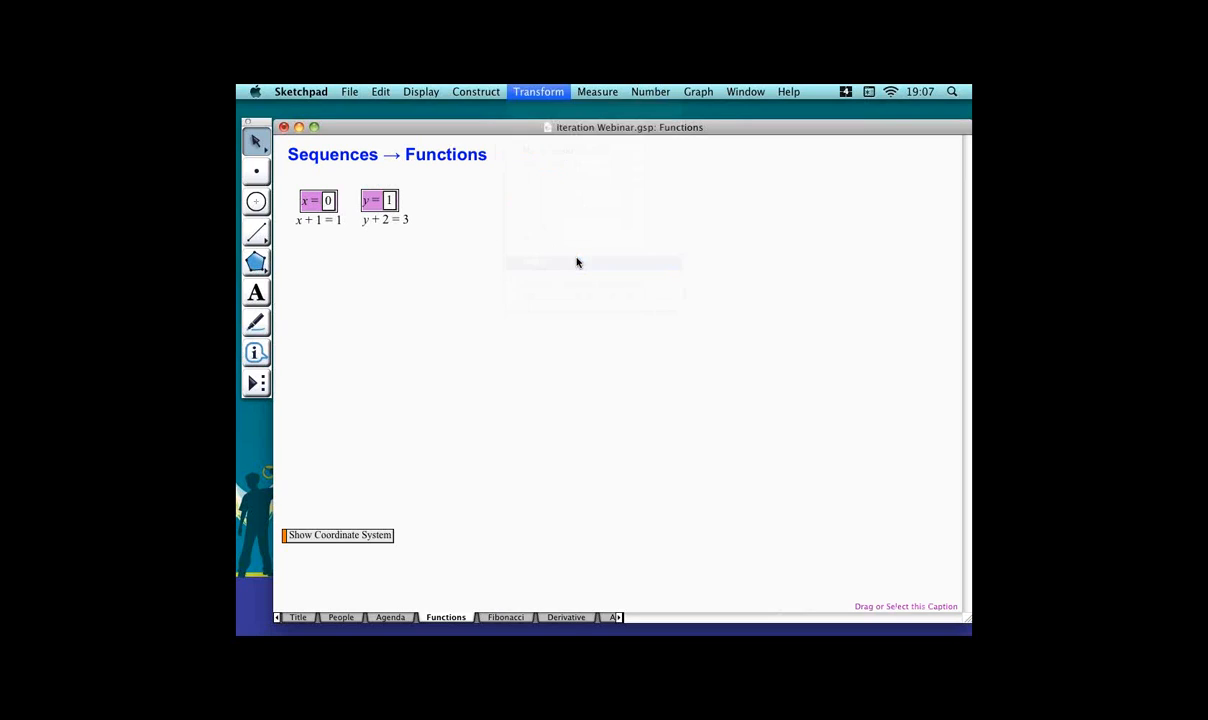
pyautogui.click(341, 221)
pyautogui.click(402, 220)
pyautogui.click(658, 206)
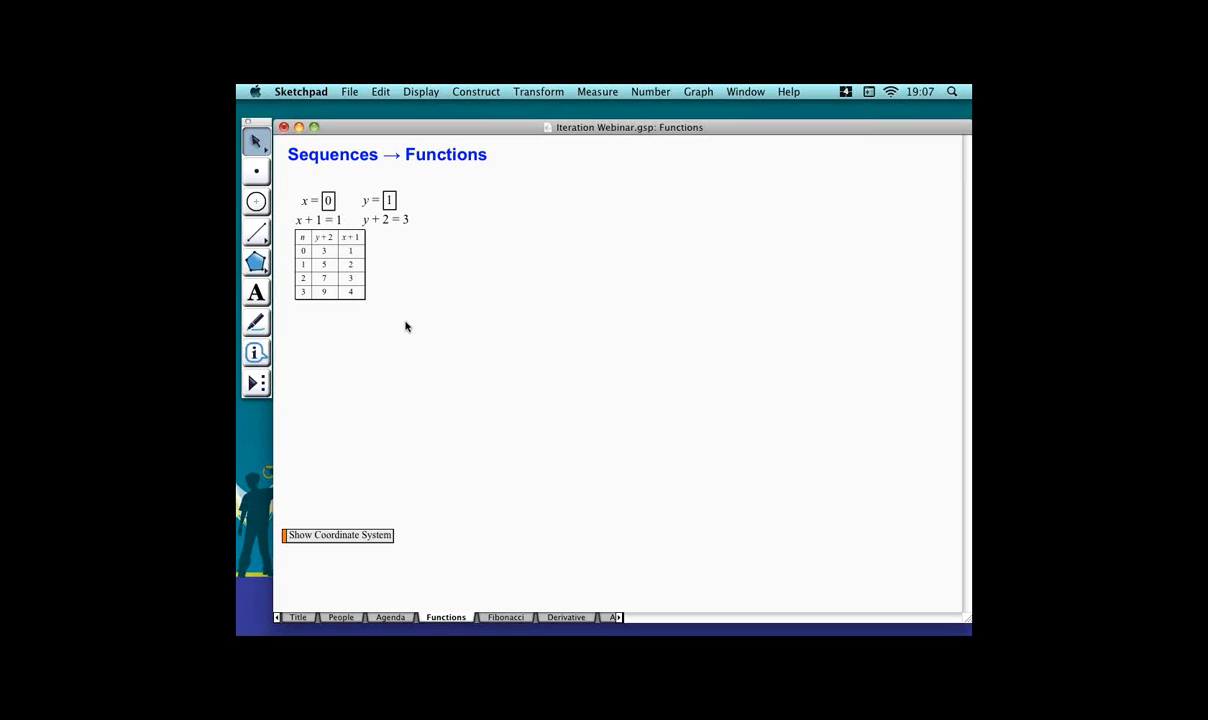
# Delete the iteration table and show the coordinate system.
pyautogui.moveTo(383, 318); pyautogui.dragTo(359, 281)
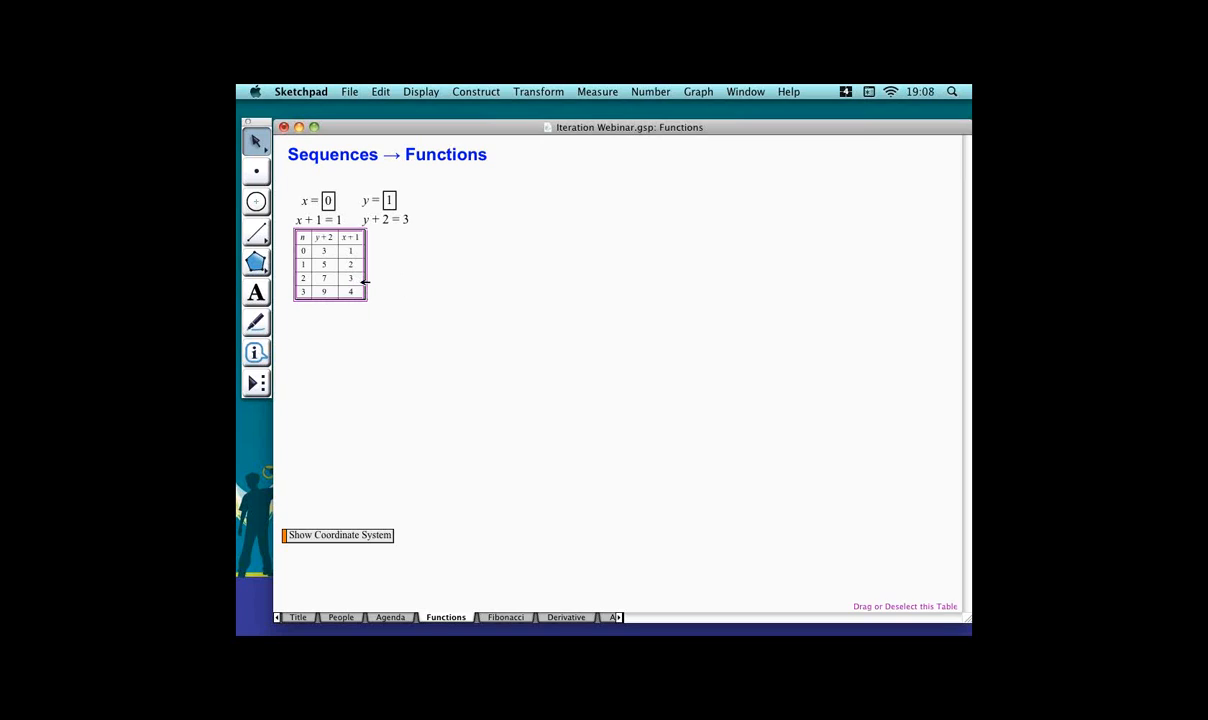
pyautogui.press('Delete')
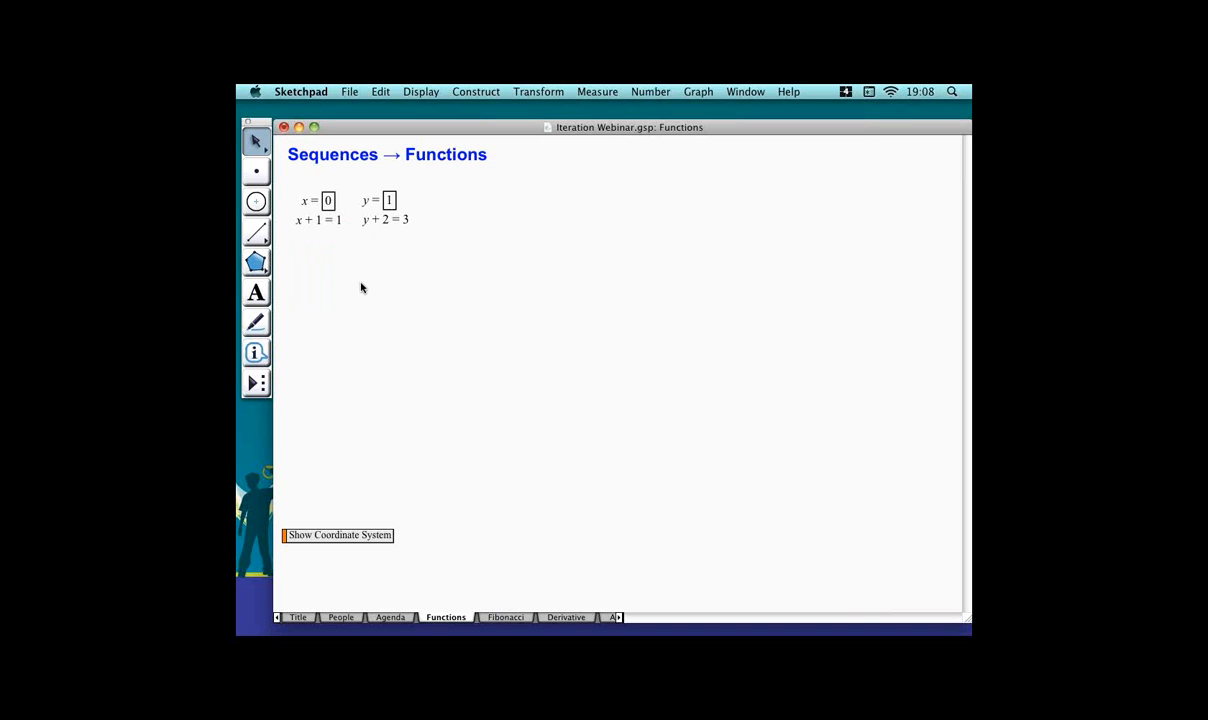
pyautogui.click(379, 536)
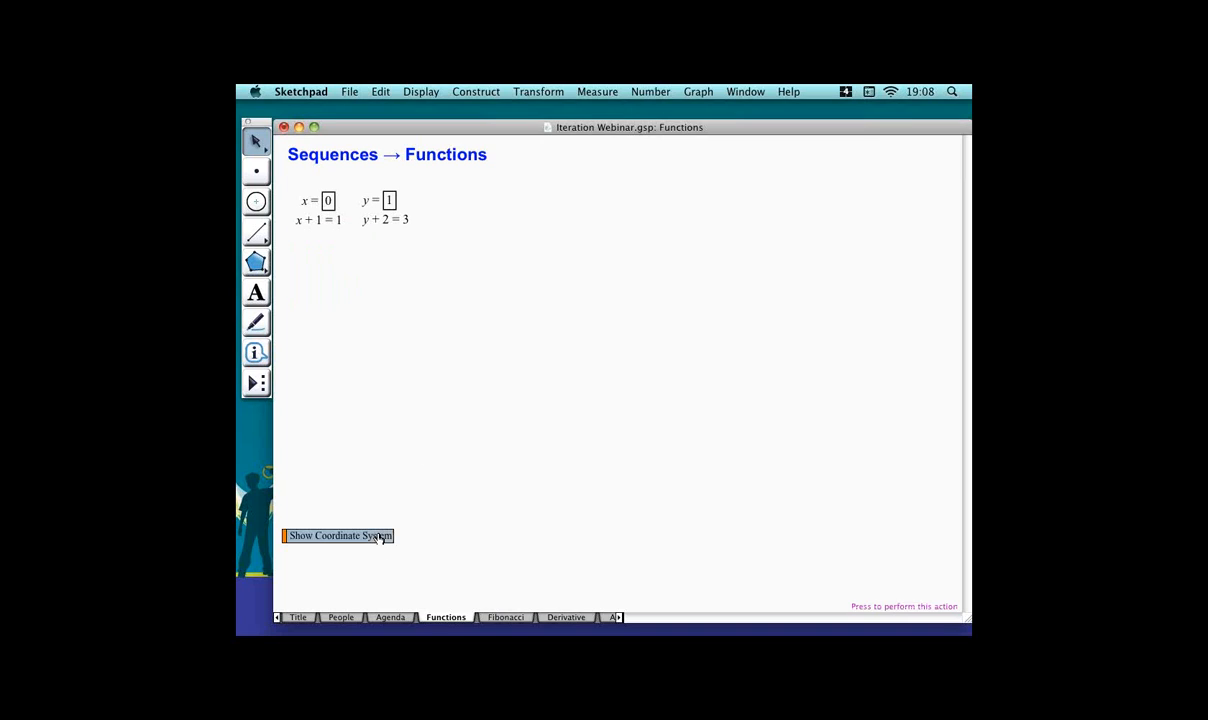
# Delete the y + 2 calculation, recreate it from the y parameter and place it beneath that parameter.
pyautogui.click(406, 220)
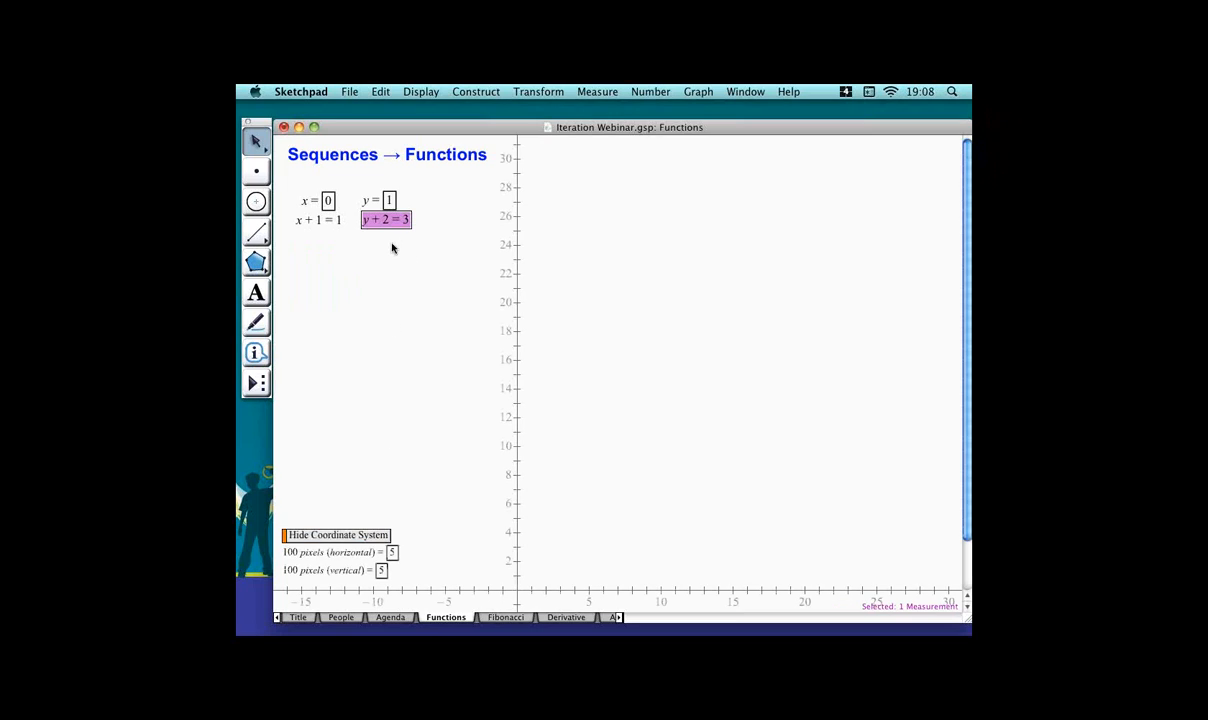
pyautogui.press('Delete')
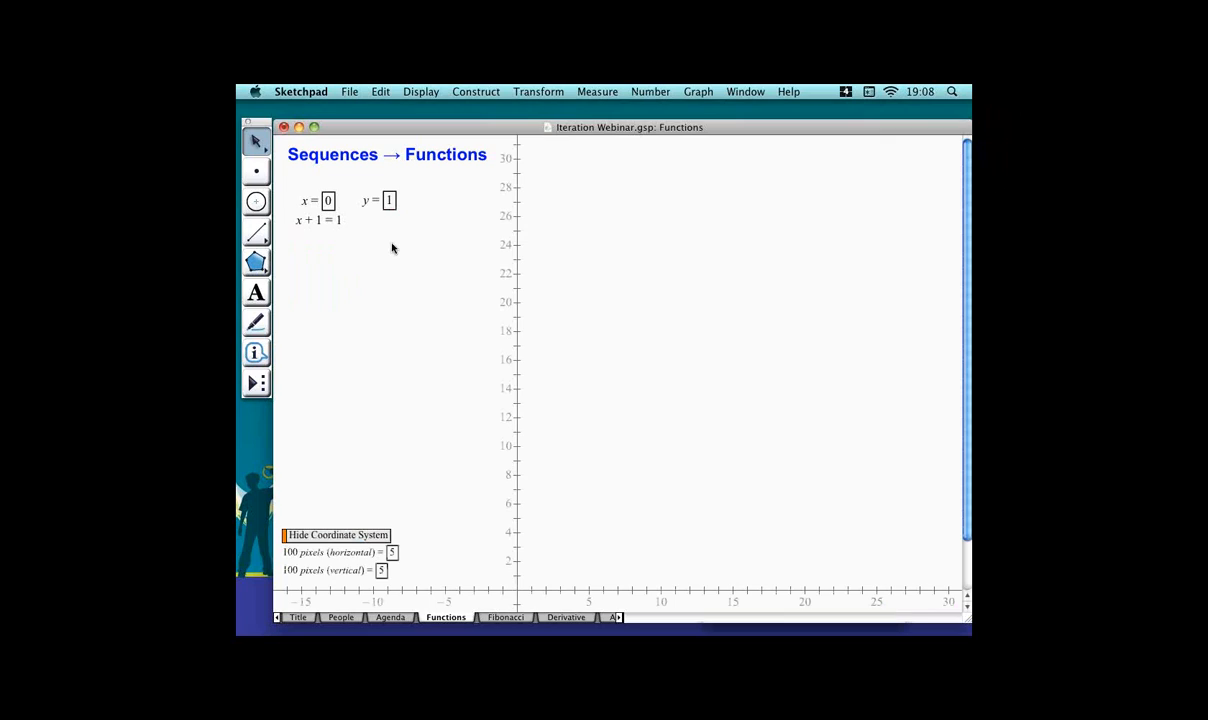
pyautogui.press('super+equal')
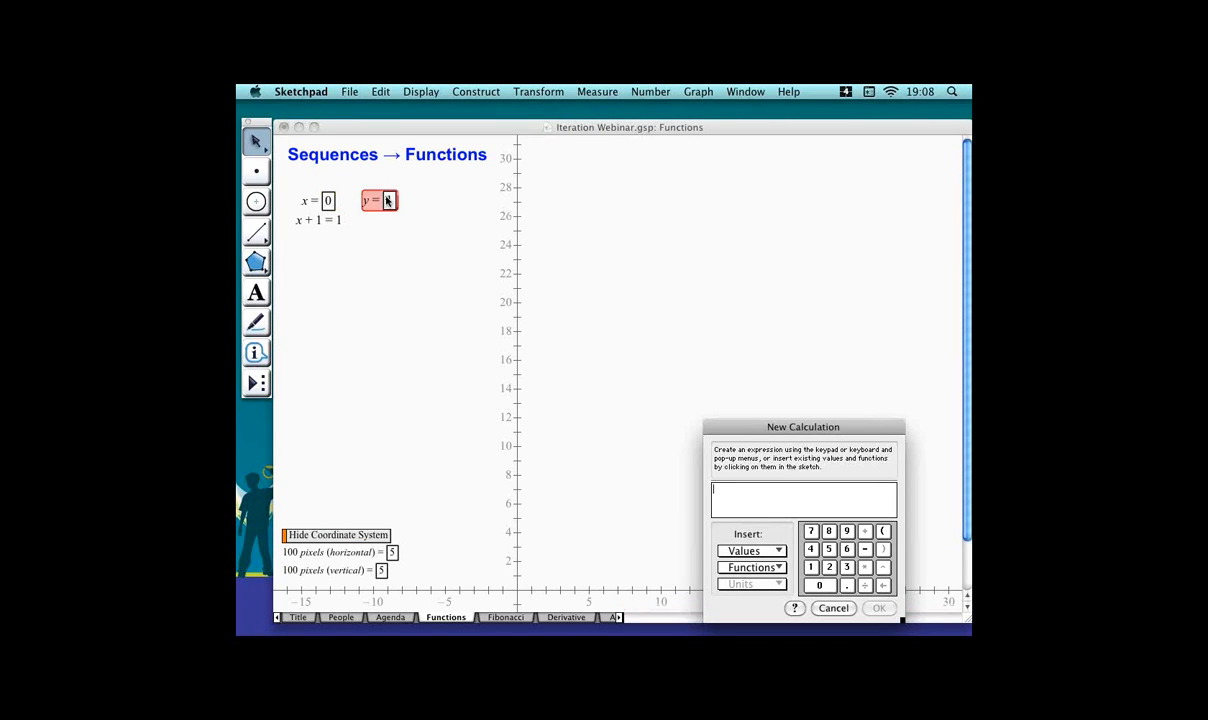
pyautogui.click(385, 201)
pyautogui.write('+2')
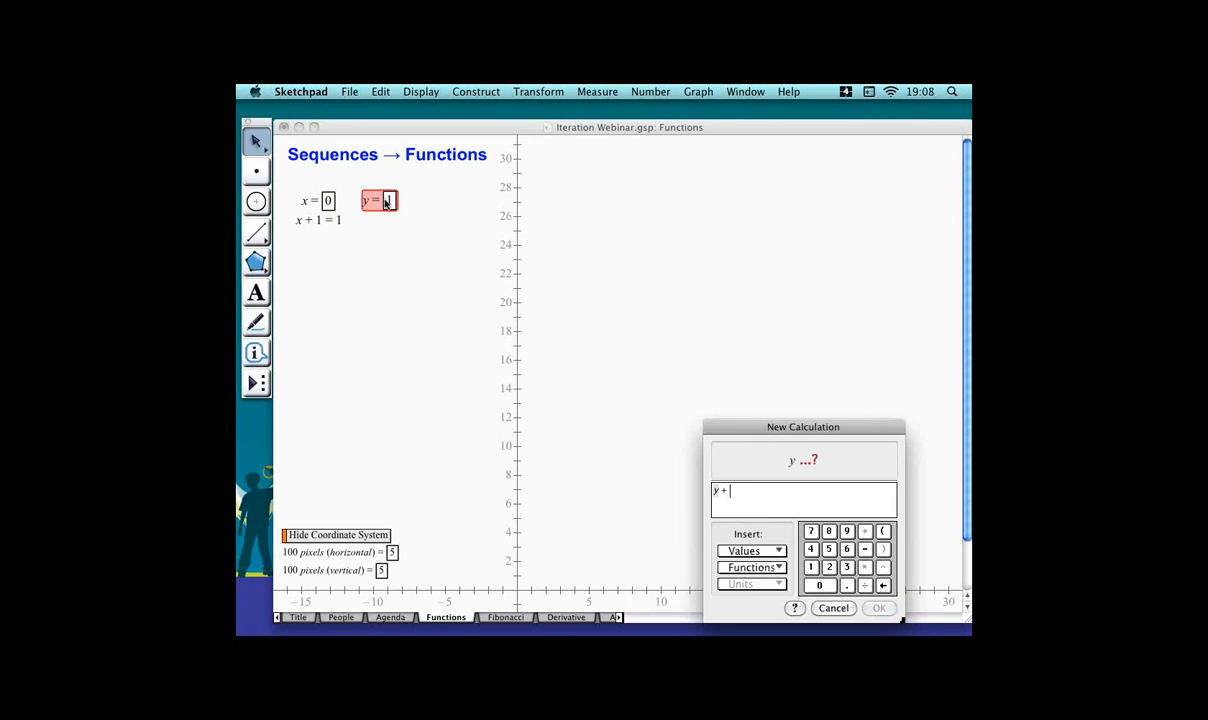
pyautogui.press('Return')
pyautogui.moveTo(337, 237); pyautogui.dragTo(404, 219)
pyautogui.click(343, 234)
# Plot a point using the x + 1 and y + 2 calculations as its coordinates.
pyautogui.click(343, 218)
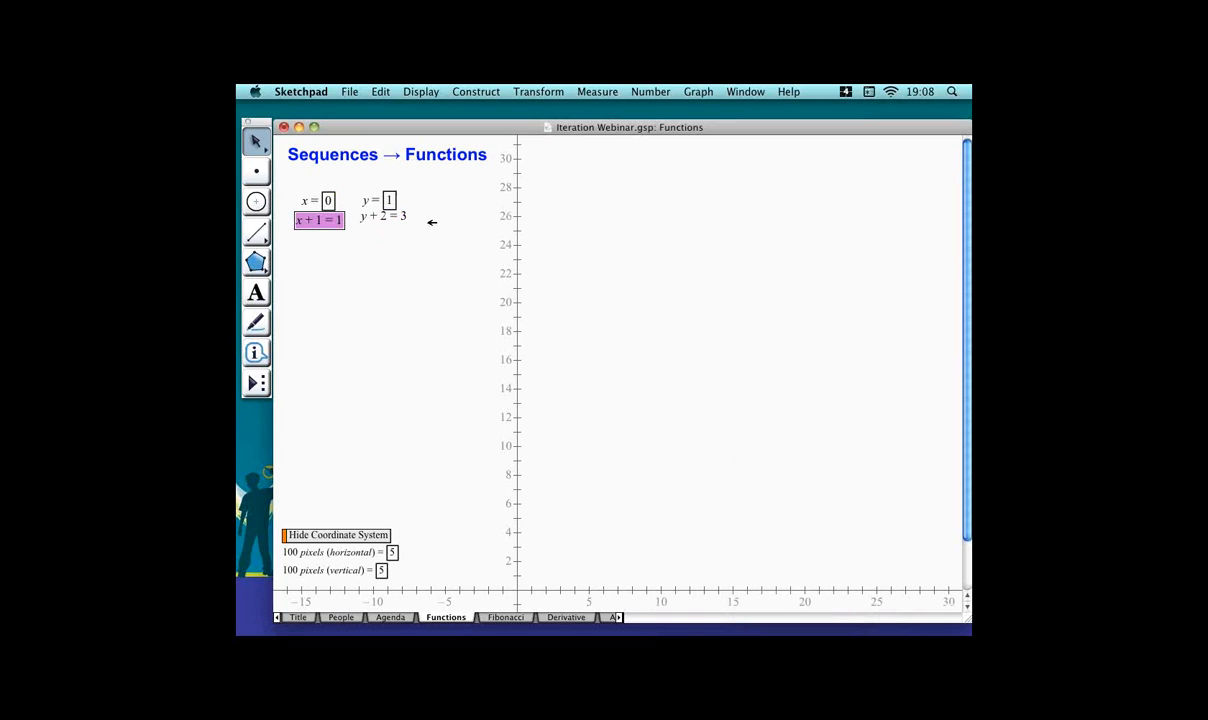
pyautogui.click(404, 218)
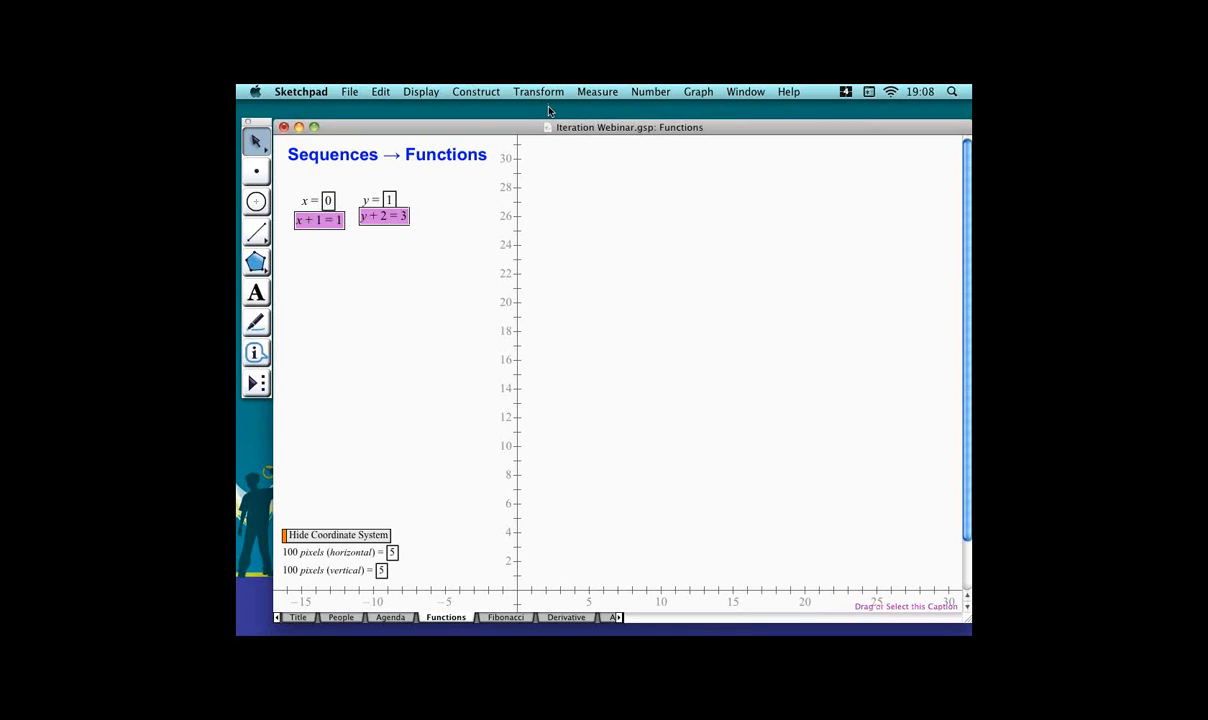
pyautogui.click(698, 91)
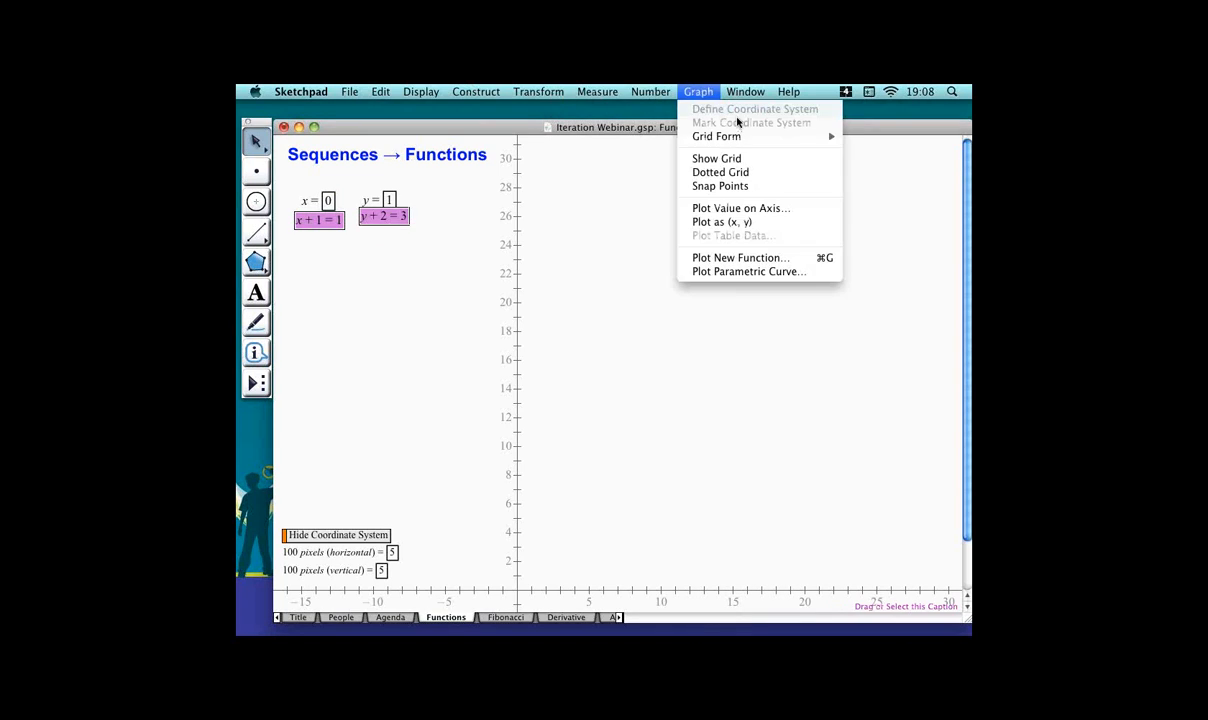
pyautogui.click(752, 225)
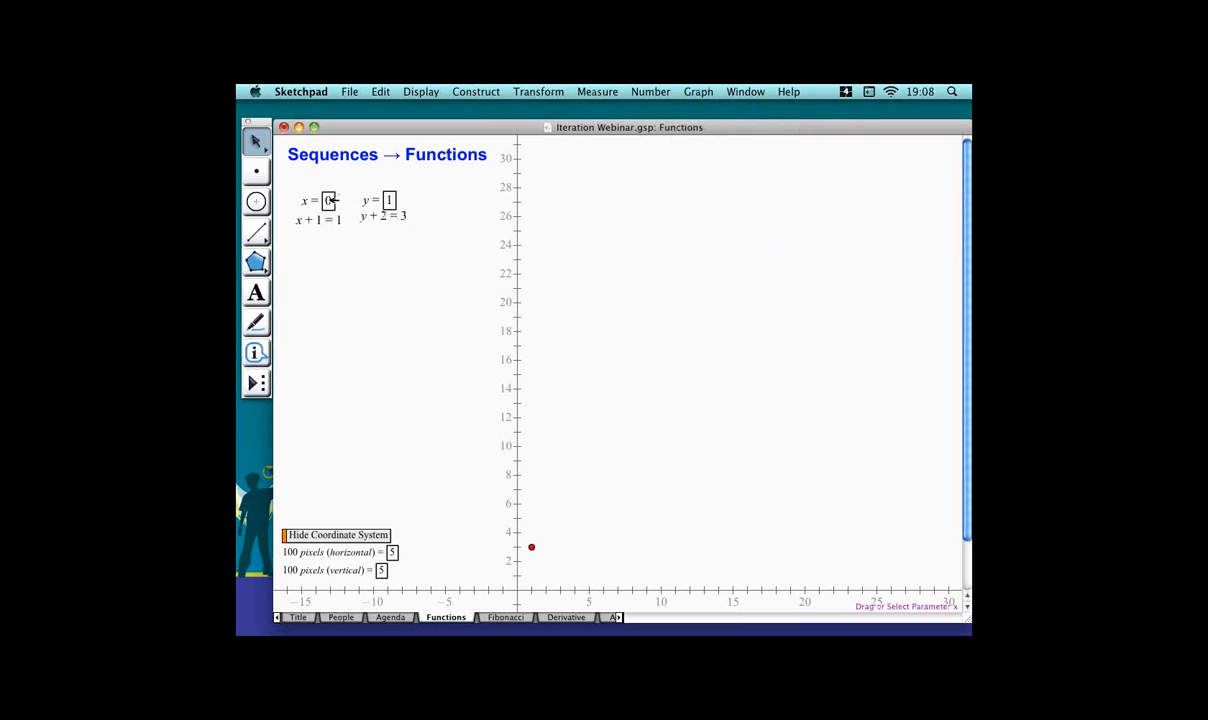
# Plot the x and y parameters as a point and connect it with a segment to the point already plotted.
pyautogui.click(311, 193)
pyautogui.keyDown('shift'); pyautogui.click(371, 194); pyautogui.keyUp('shift')
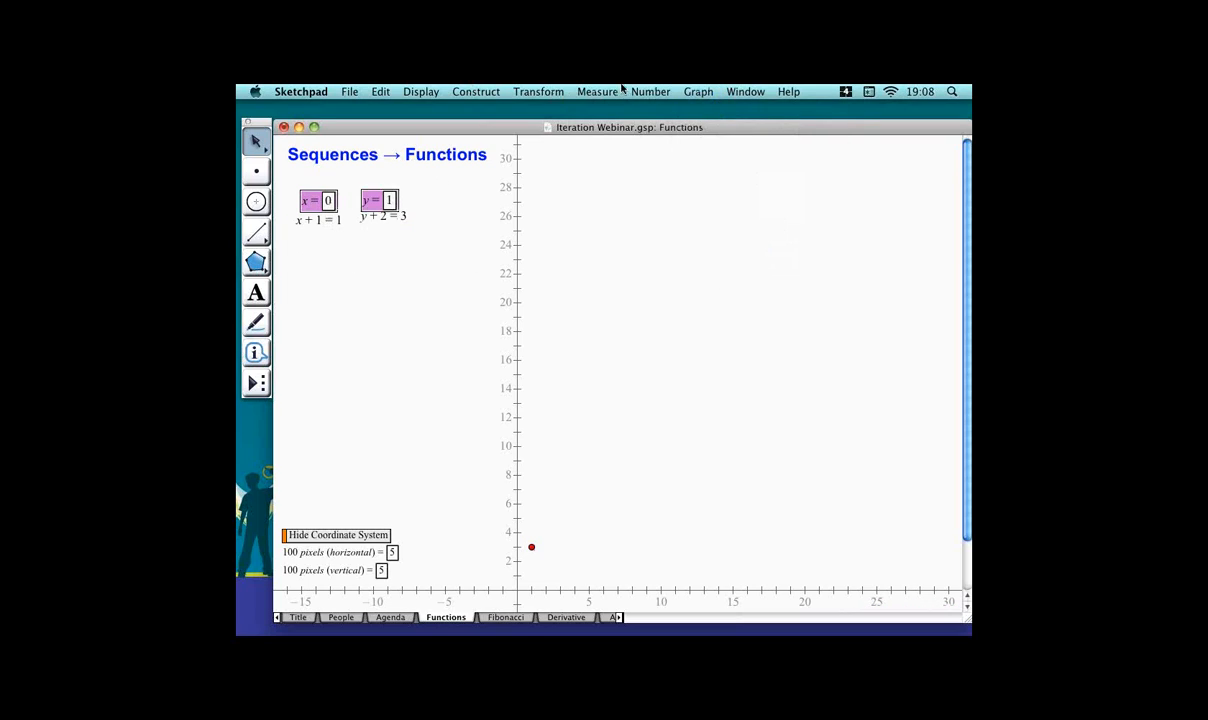
pyautogui.click(716, 92)
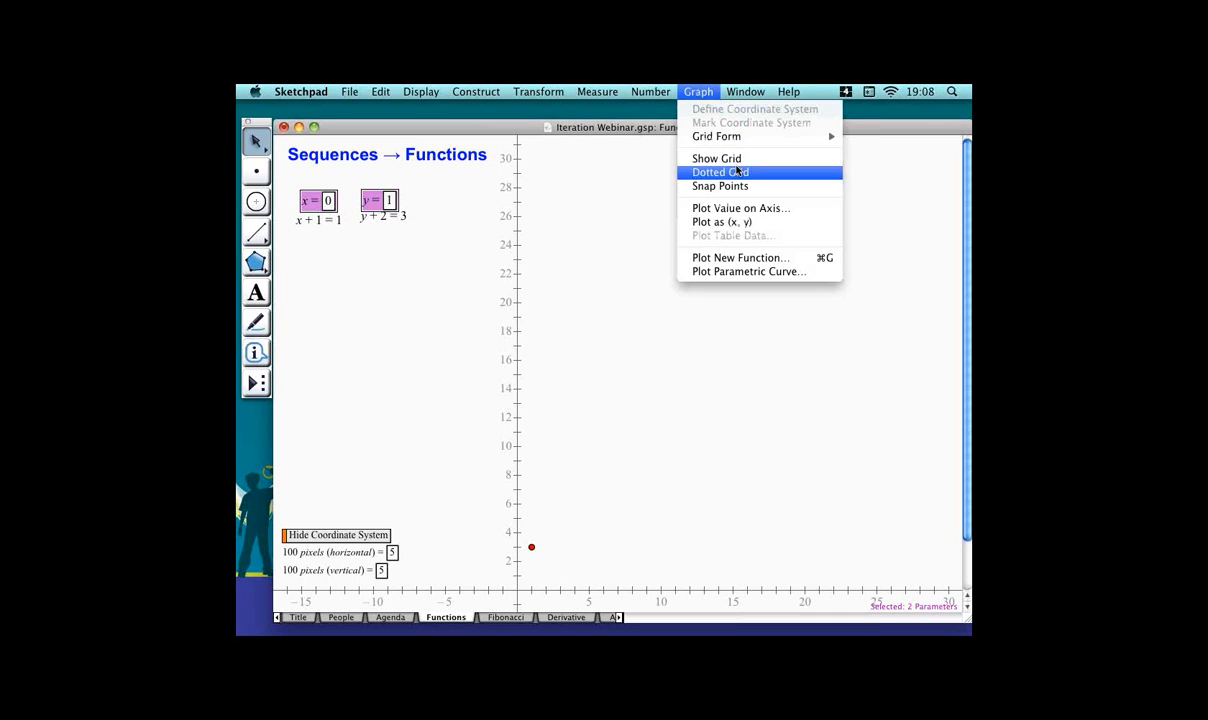
pyautogui.click(740, 228)
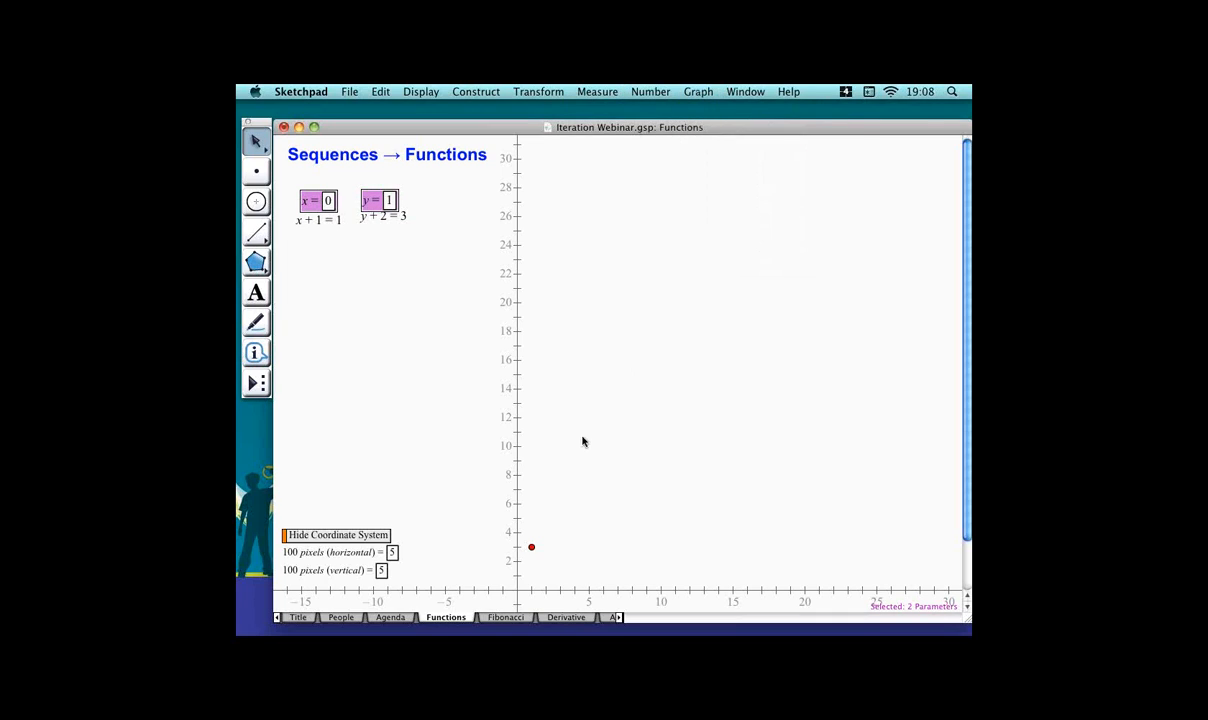
pyautogui.click(725, 96)
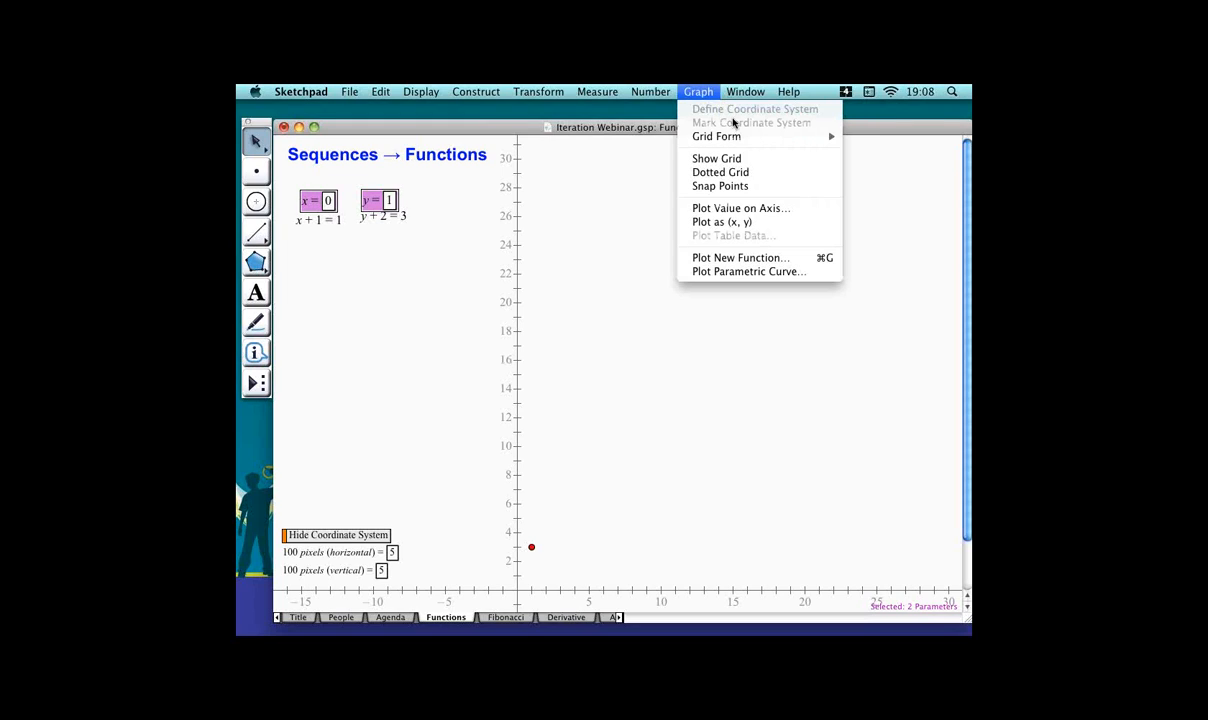
pyautogui.click(740, 222)
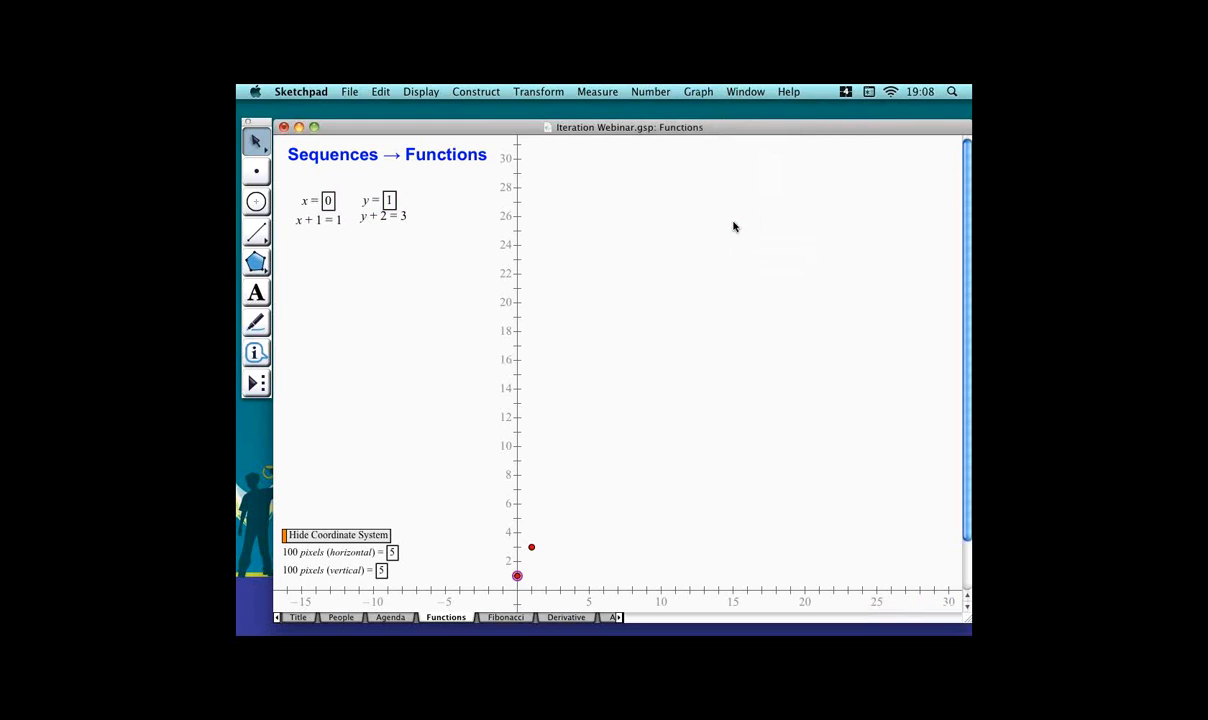
pyautogui.click(532, 547)
pyautogui.press('super+l')
# Iterate x to x + 1 and y to y + 2, and place the resulting table beneath the x + 1 calculation.
pyautogui.click(318, 200)
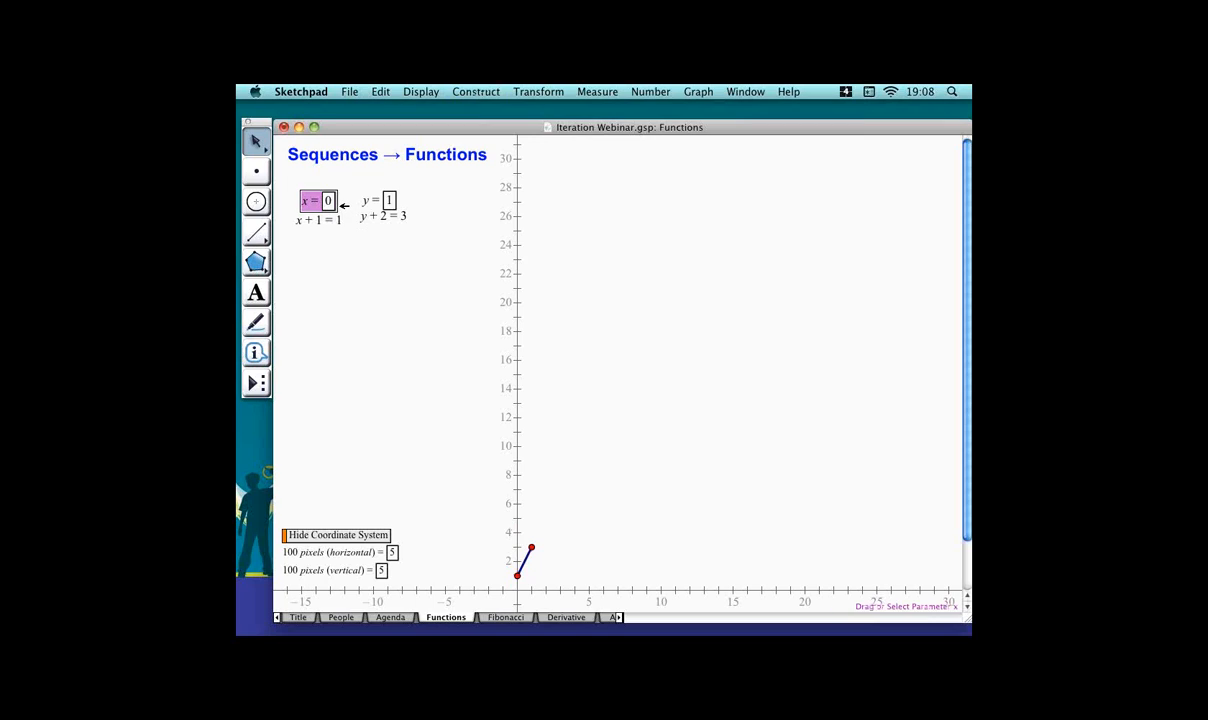
pyautogui.click(375, 200)
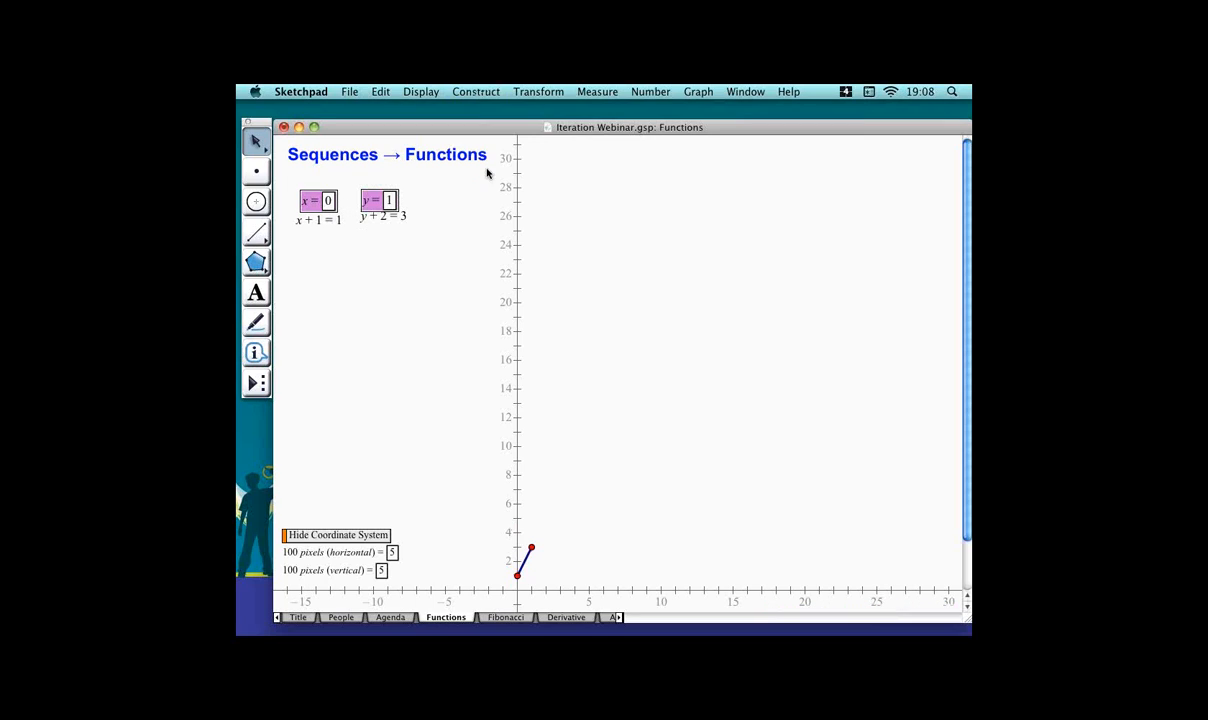
pyautogui.click(557, 93)
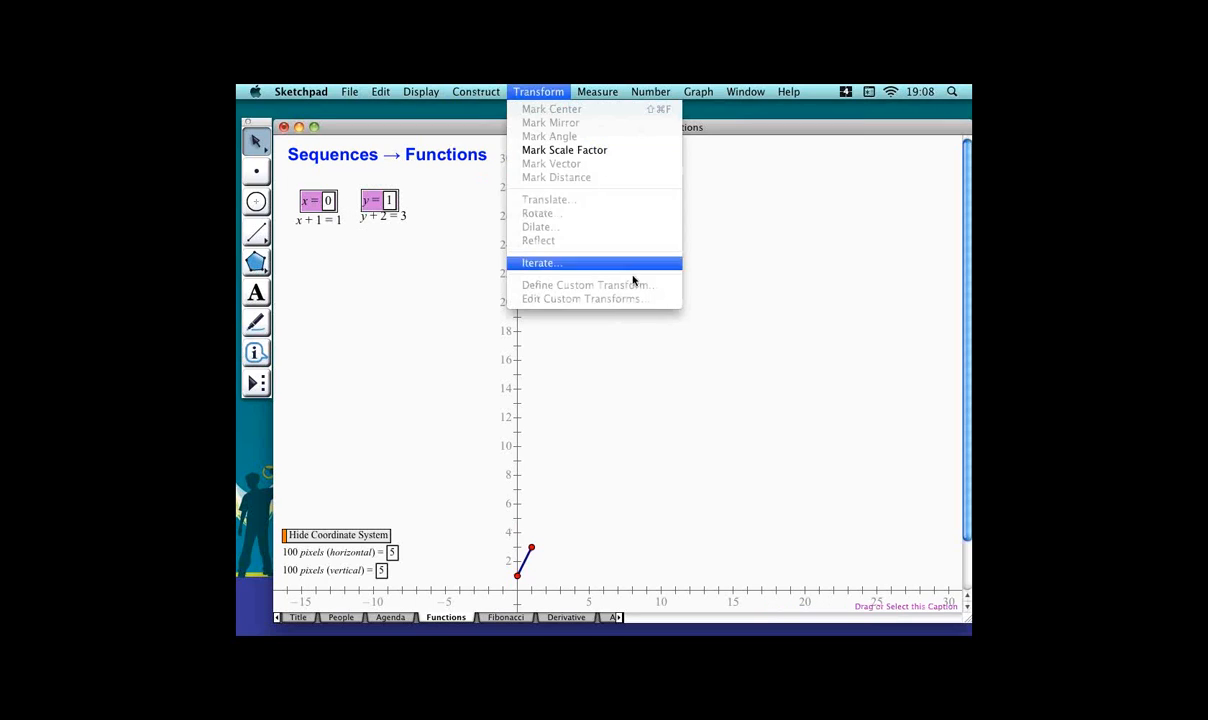
pyautogui.click(617, 269)
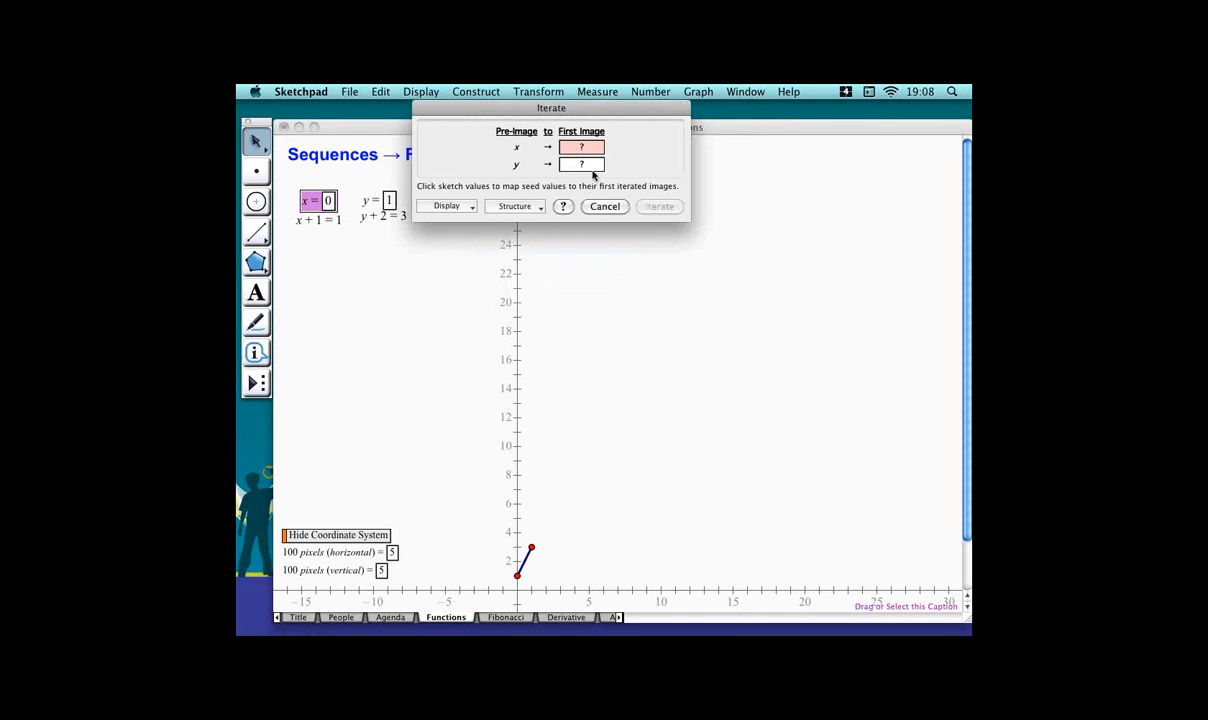
pyautogui.click(338, 220)
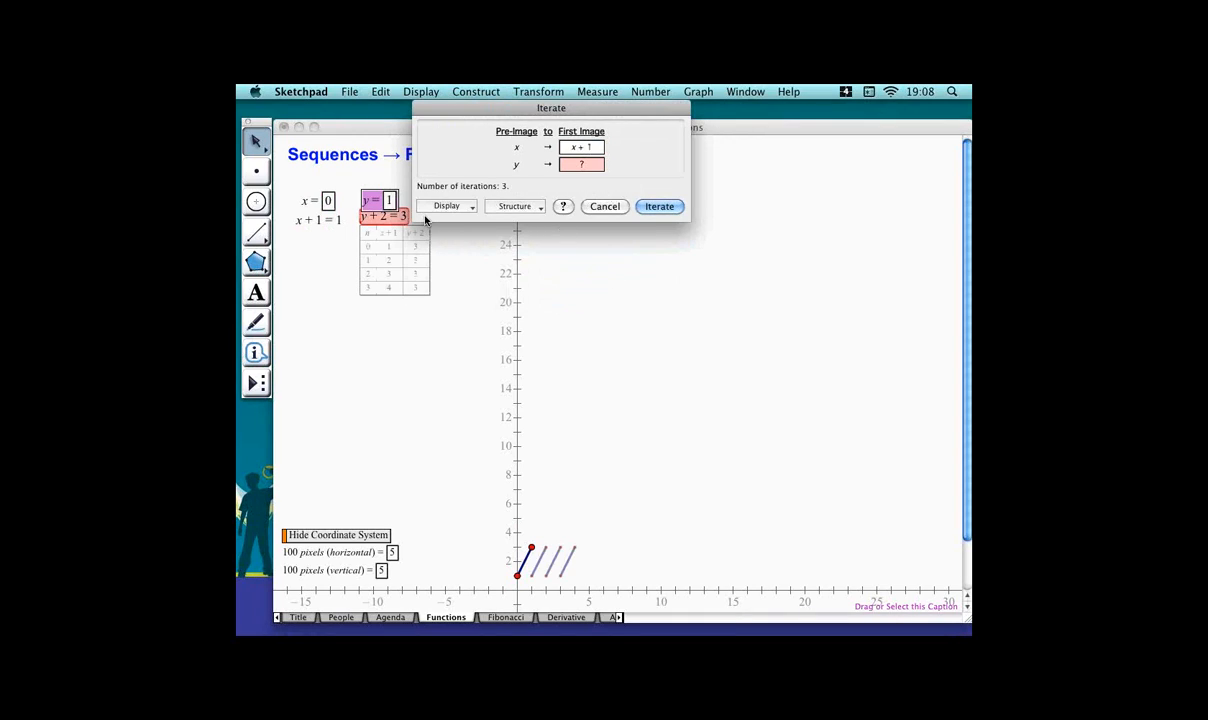
pyautogui.click(398, 216)
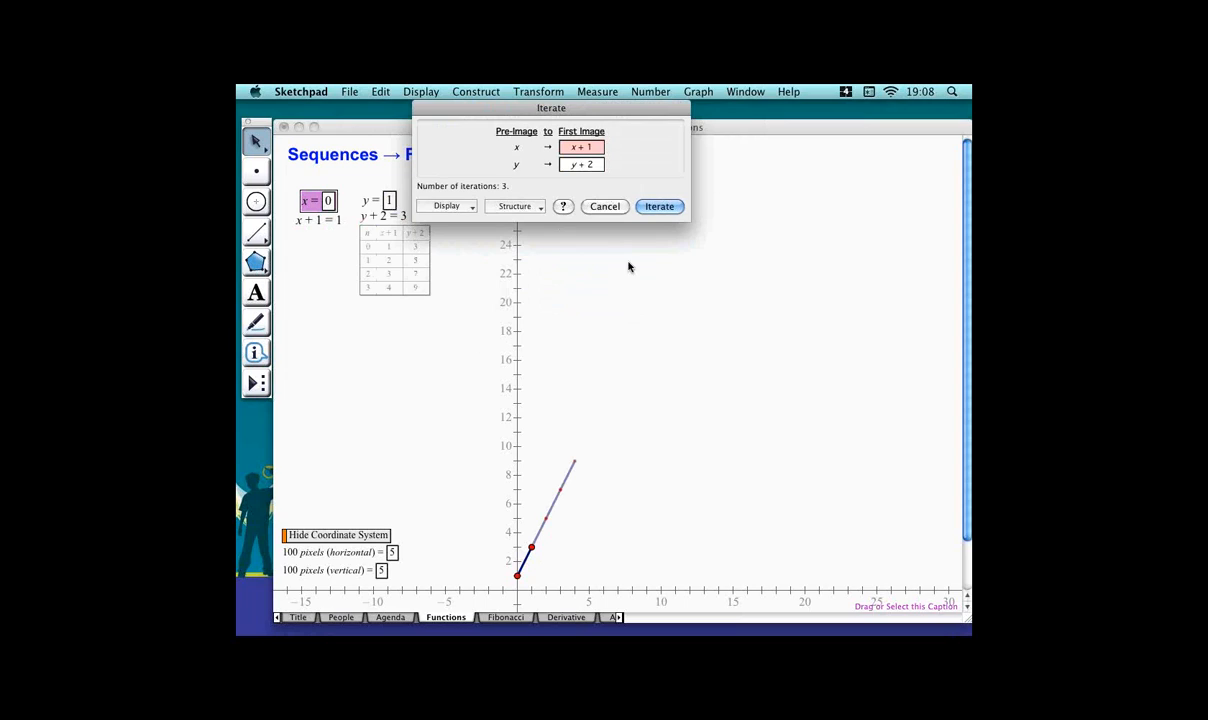
pyautogui.click(648, 206)
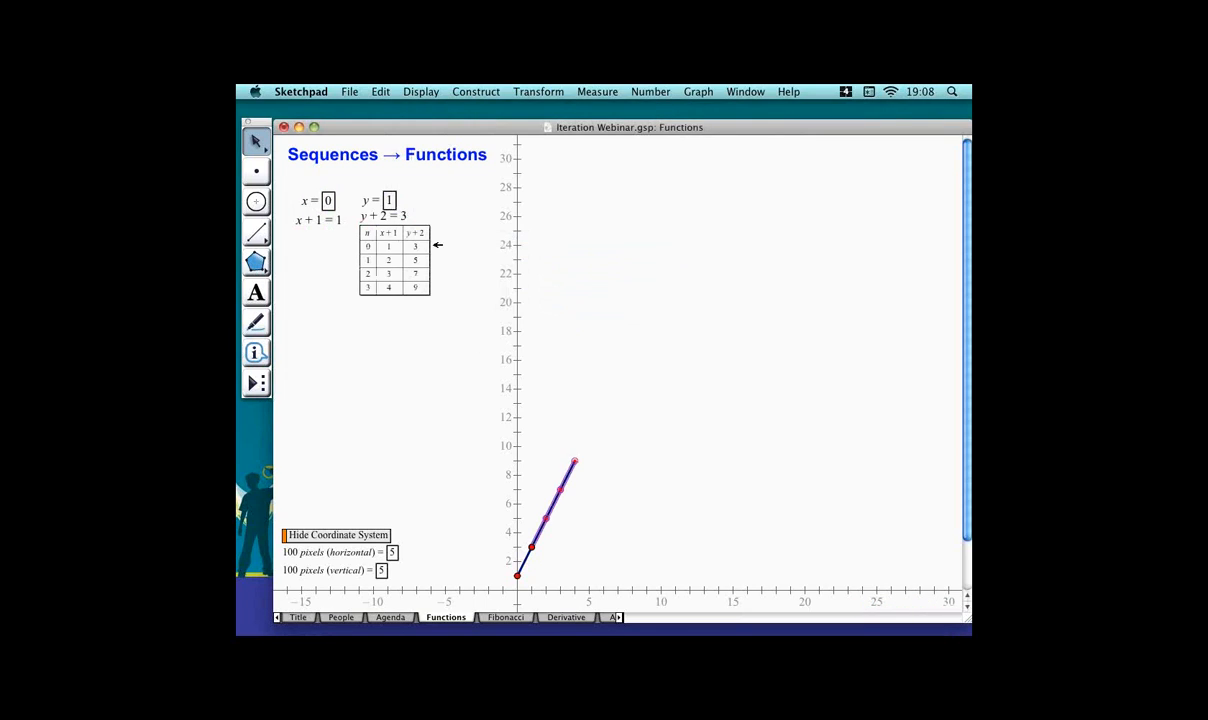
pyautogui.moveTo(408, 249); pyautogui.dragTo(351, 286)
pyautogui.click(442, 298)
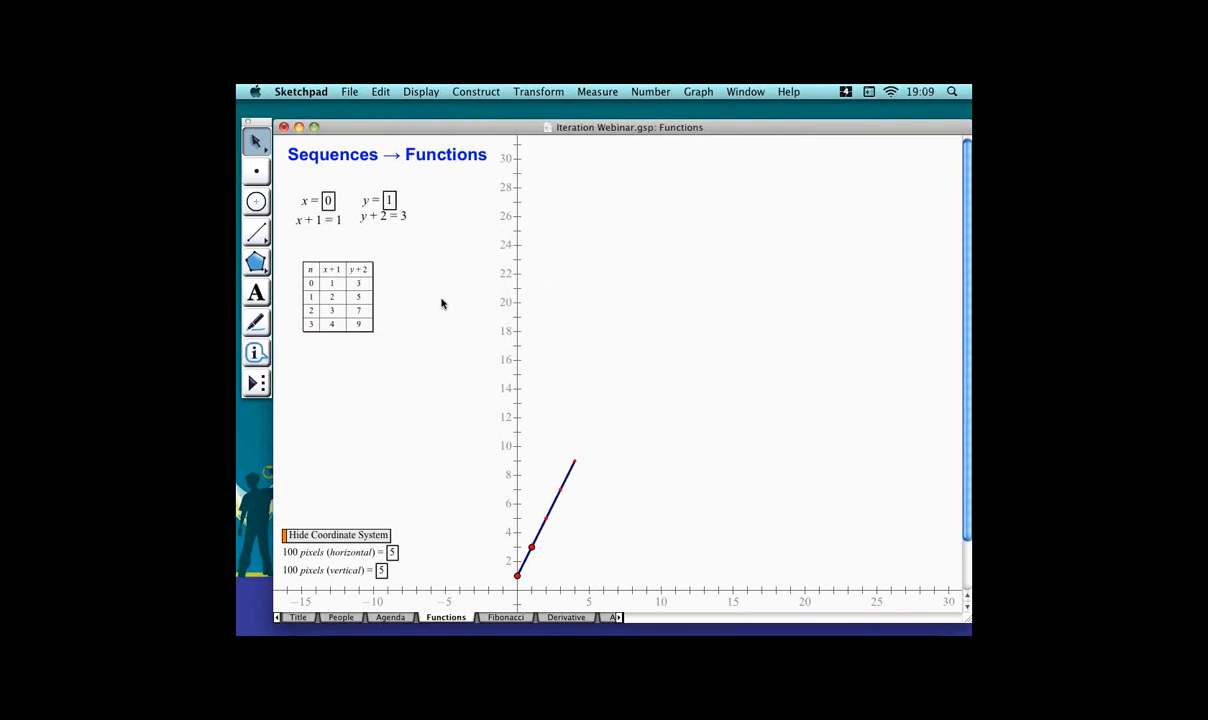
# Extend the iteration until the last row of its table is n = 12.
pyautogui.click(390, 315)
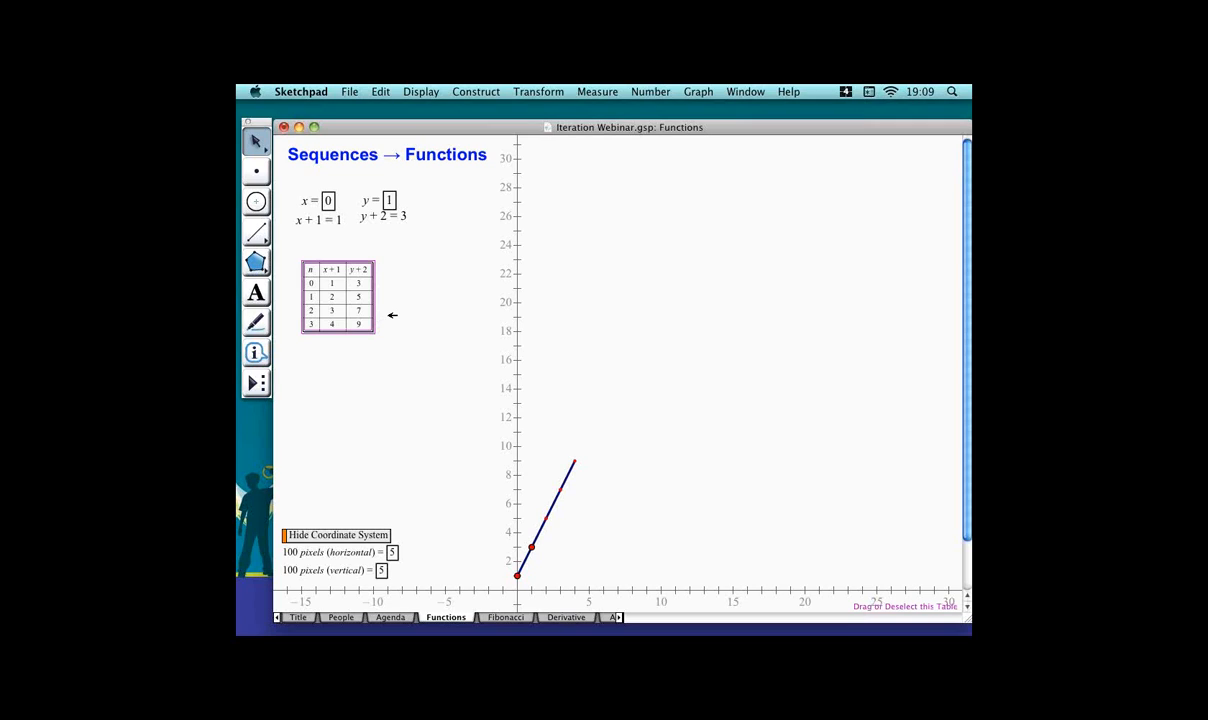
pyautogui.press('+')
pyautogui.press('+')
pyautogui.press('+')
pyautogui.press('+')
pyautogui.press('+')
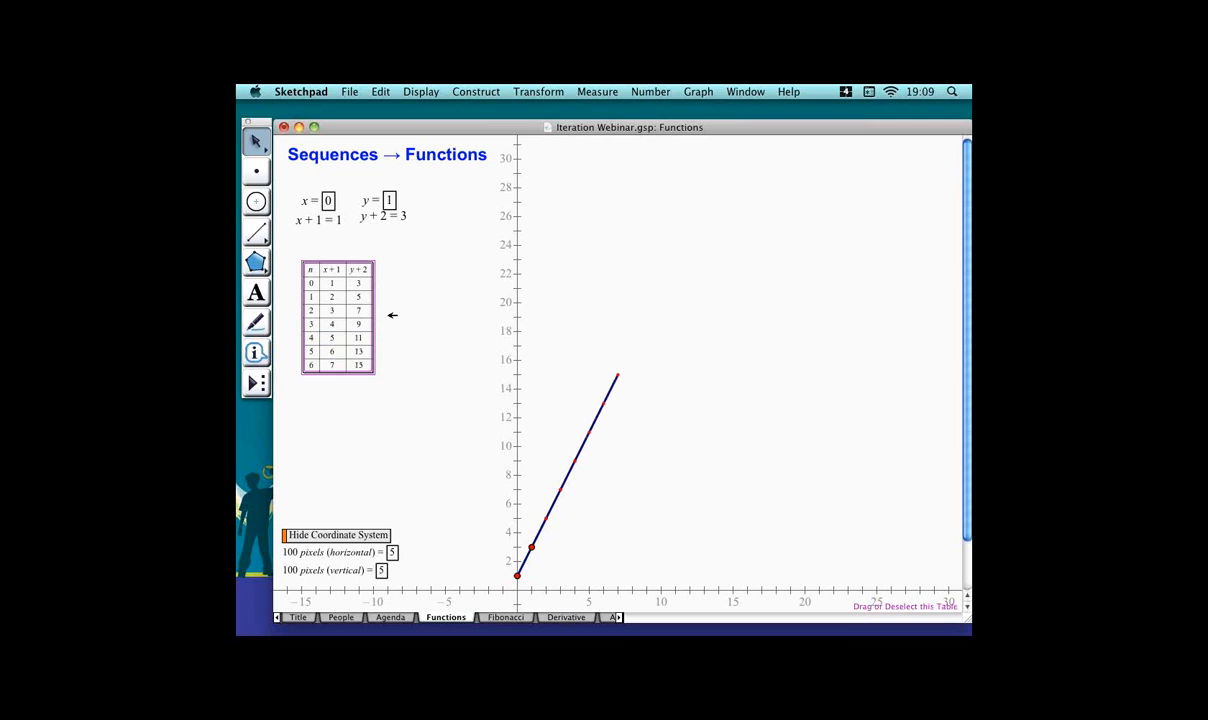
pyautogui.press('+')
pyautogui.press('+')
pyautogui.press('+')
pyautogui.press('+')
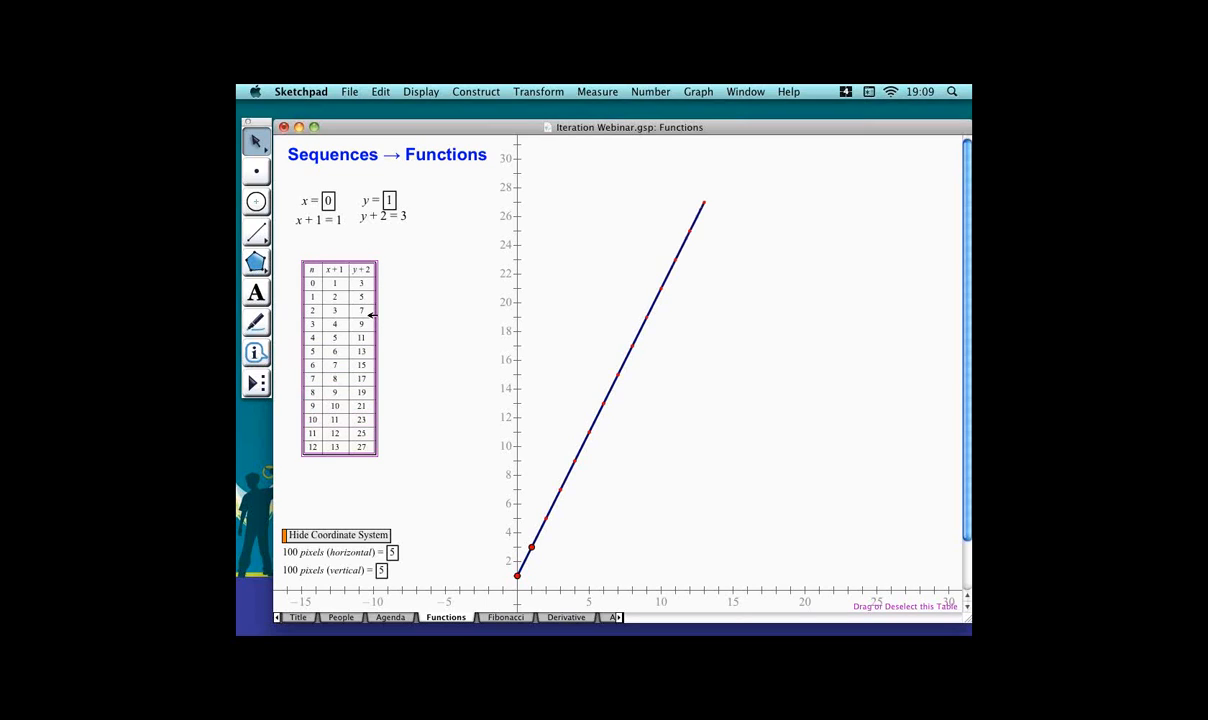
pyautogui.click(473, 312)
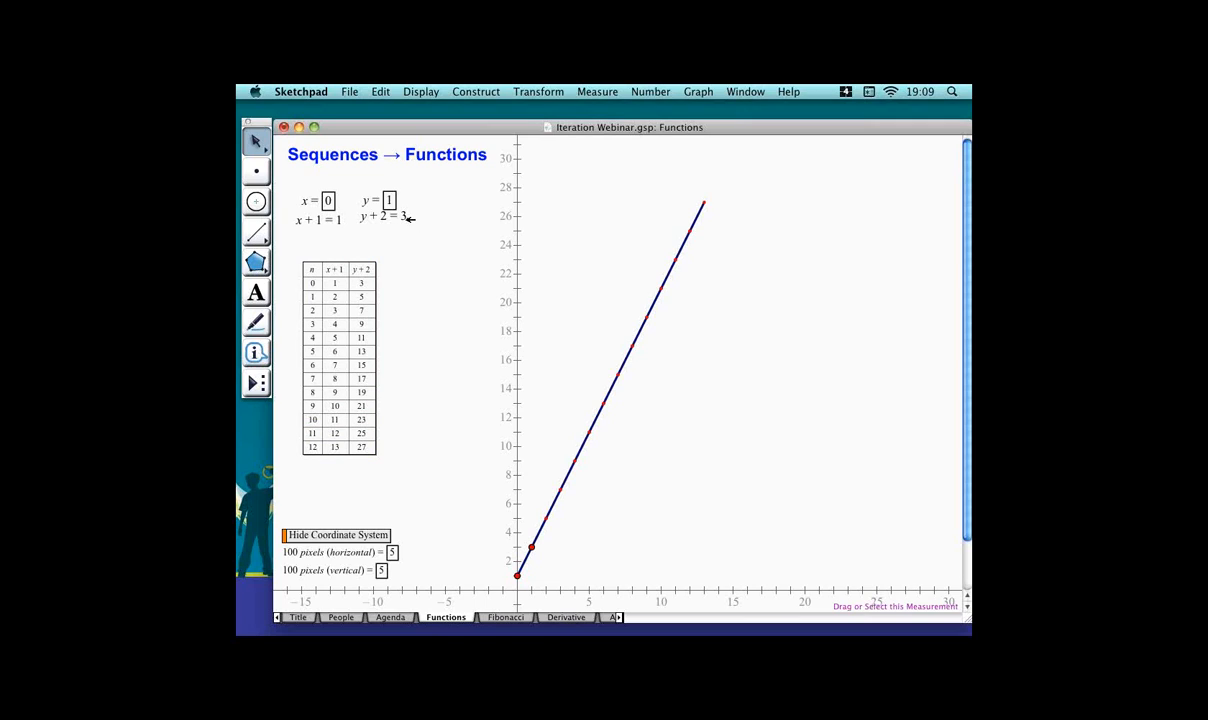
# Change the y + 2 calculation to y + 1.
pyautogui.doubleClick(400, 215)
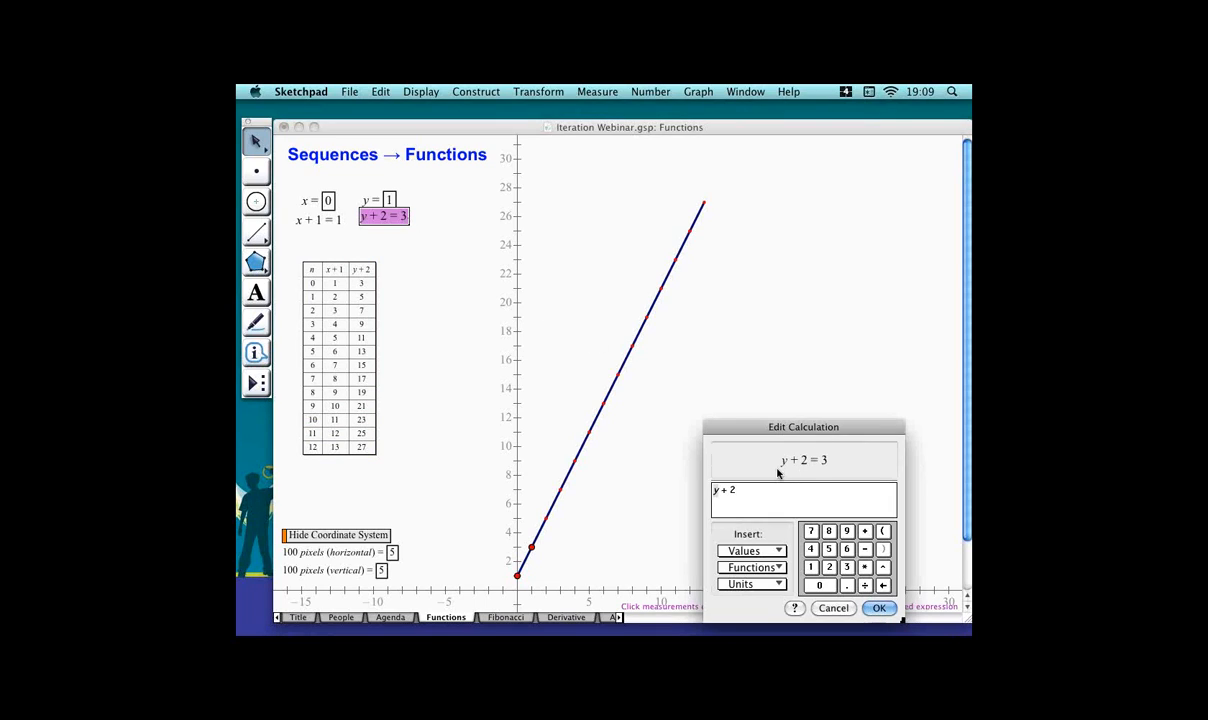
pyautogui.press('BackSpace')
pyautogui.write('1')
pyautogui.press('Return')
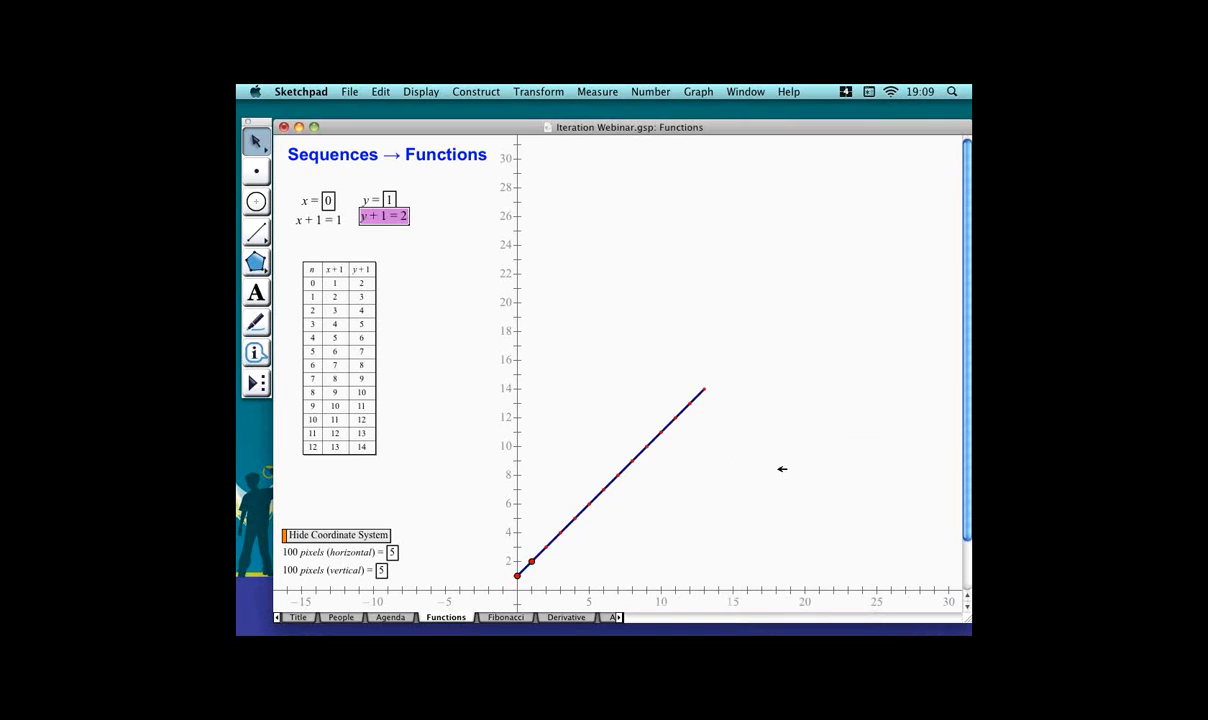
pyautogui.click(624, 397)
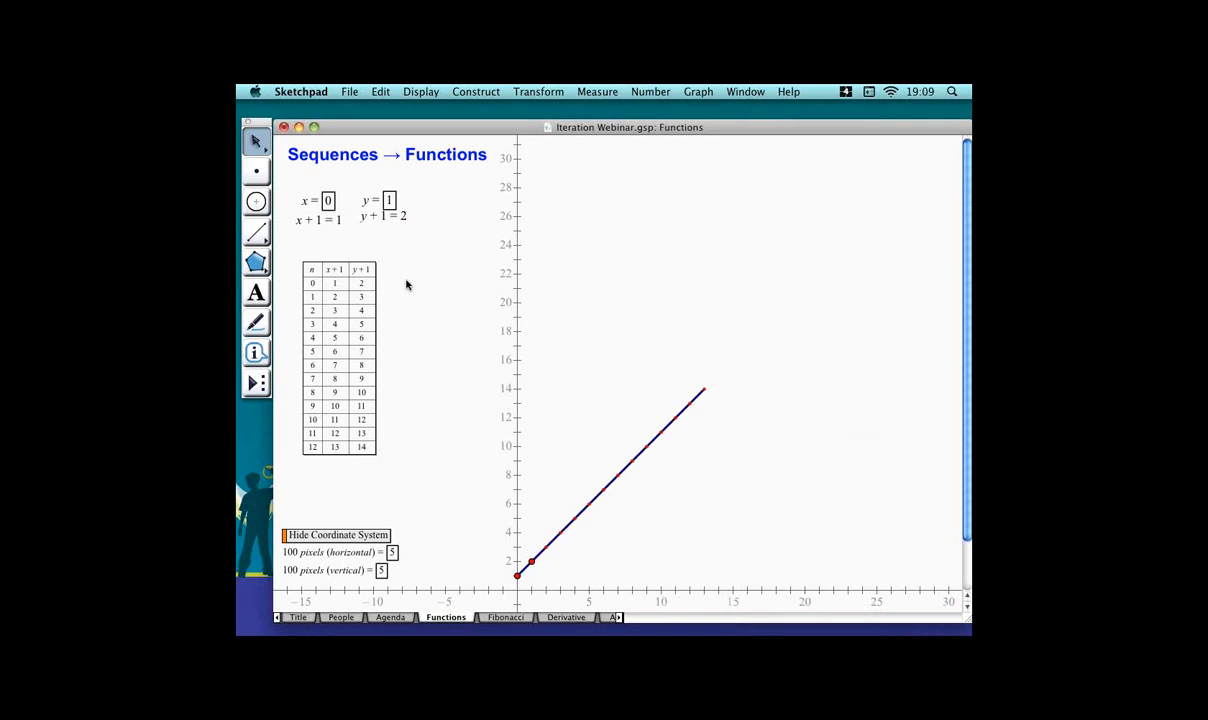
# Change the y + 1 calculation to y − 1.
pyautogui.doubleClick(395, 216)
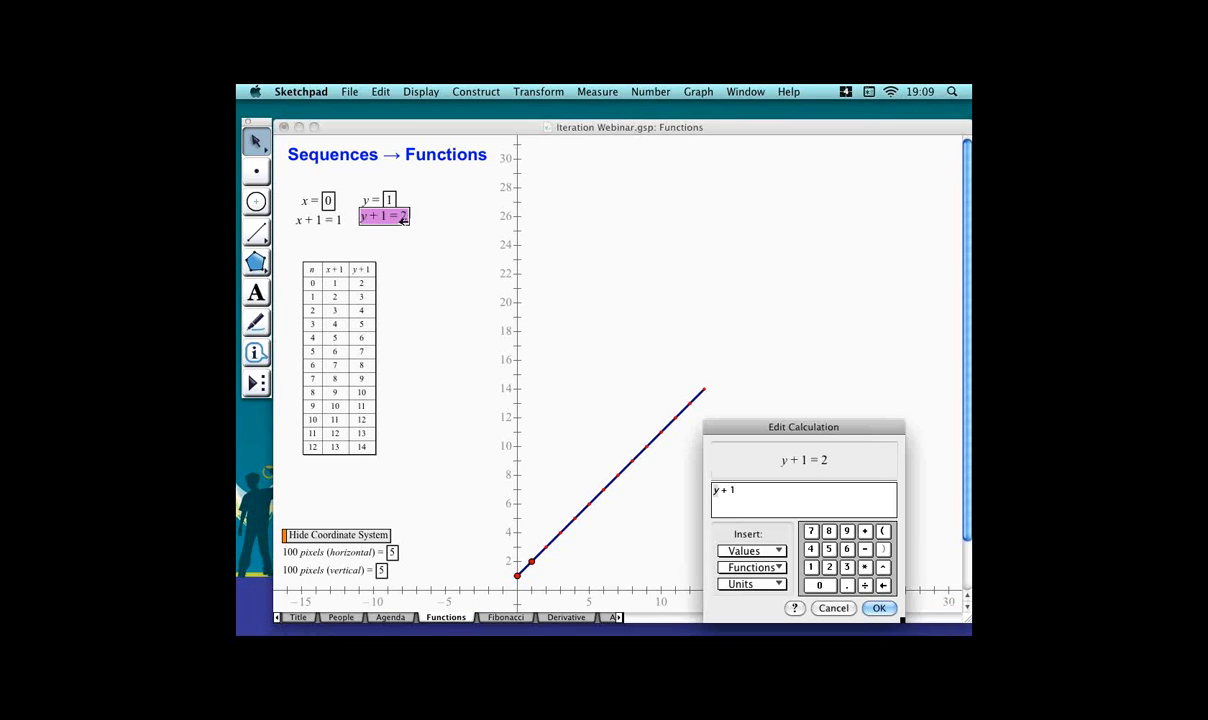
pyautogui.press('BackSpace')
pyautogui.press('BackSpace')
pyautogui.write('-1')
pyautogui.press('Return')
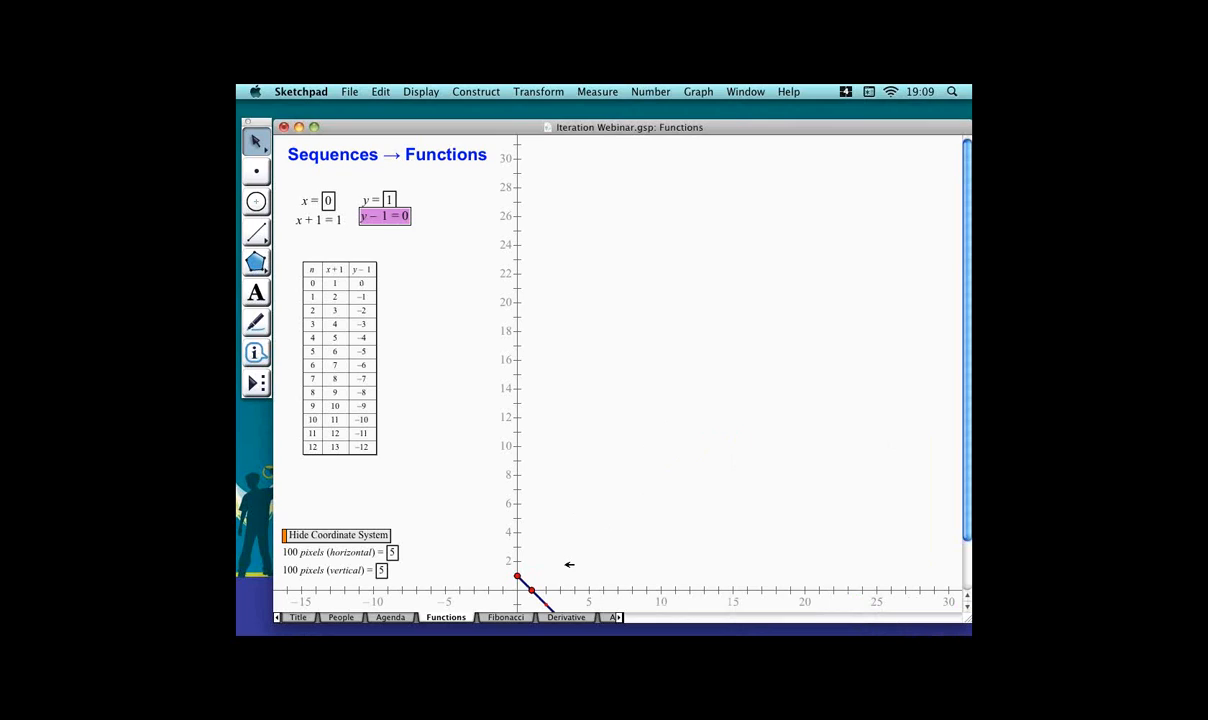
pyautogui.moveTo(627, 591); pyautogui.dragTo(628, 358)
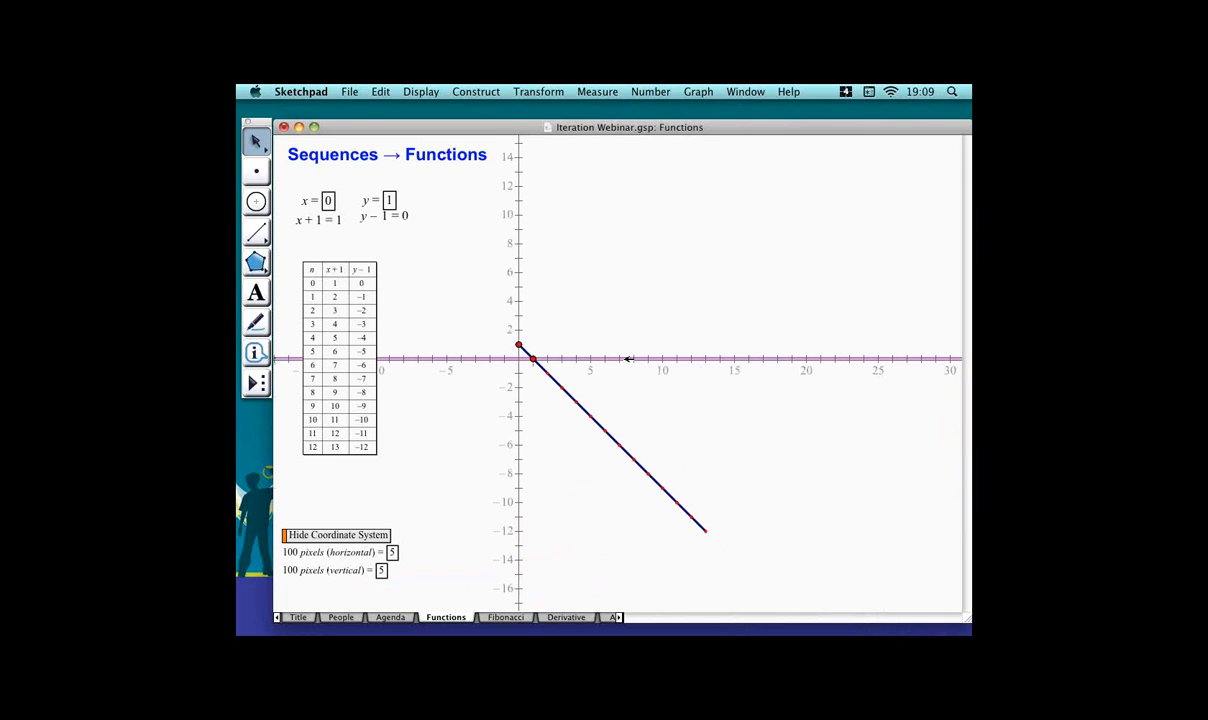
pyautogui.click(475, 349)
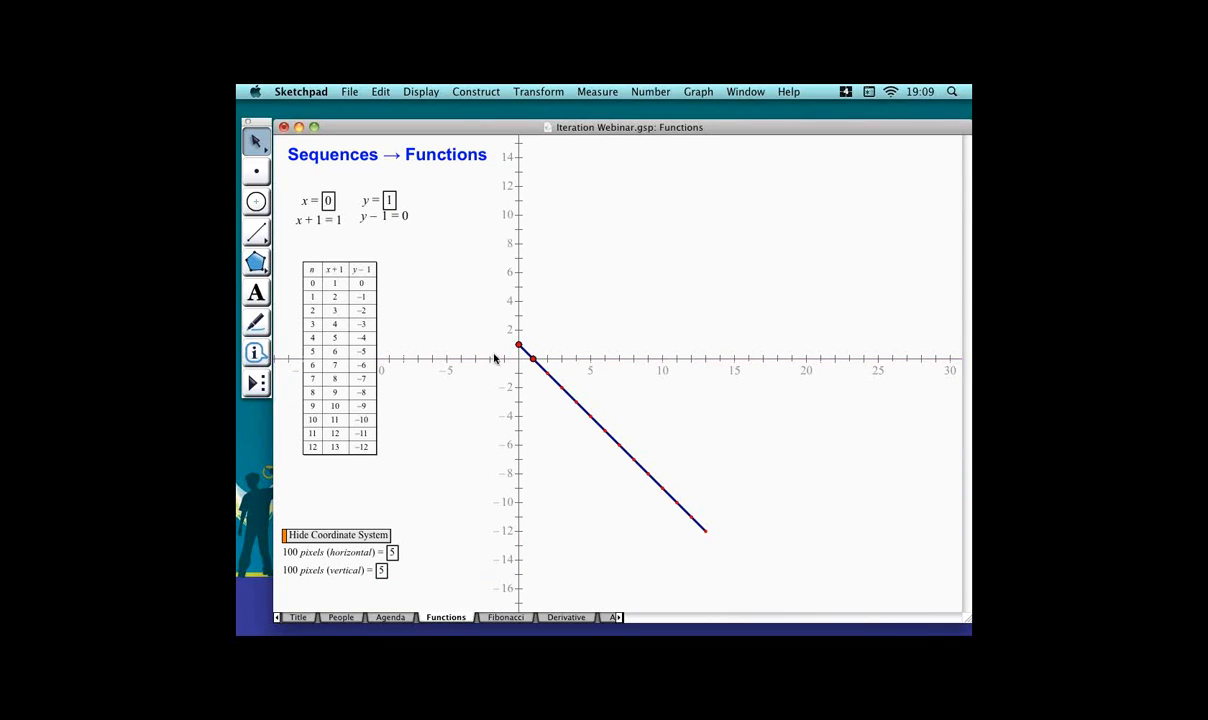
# Change the y − 1 calculation to y * 2 for an exponential sequence.
pyautogui.moveTo(498, 358); pyautogui.dragTo(498, 510)
pyautogui.click(416, 366)
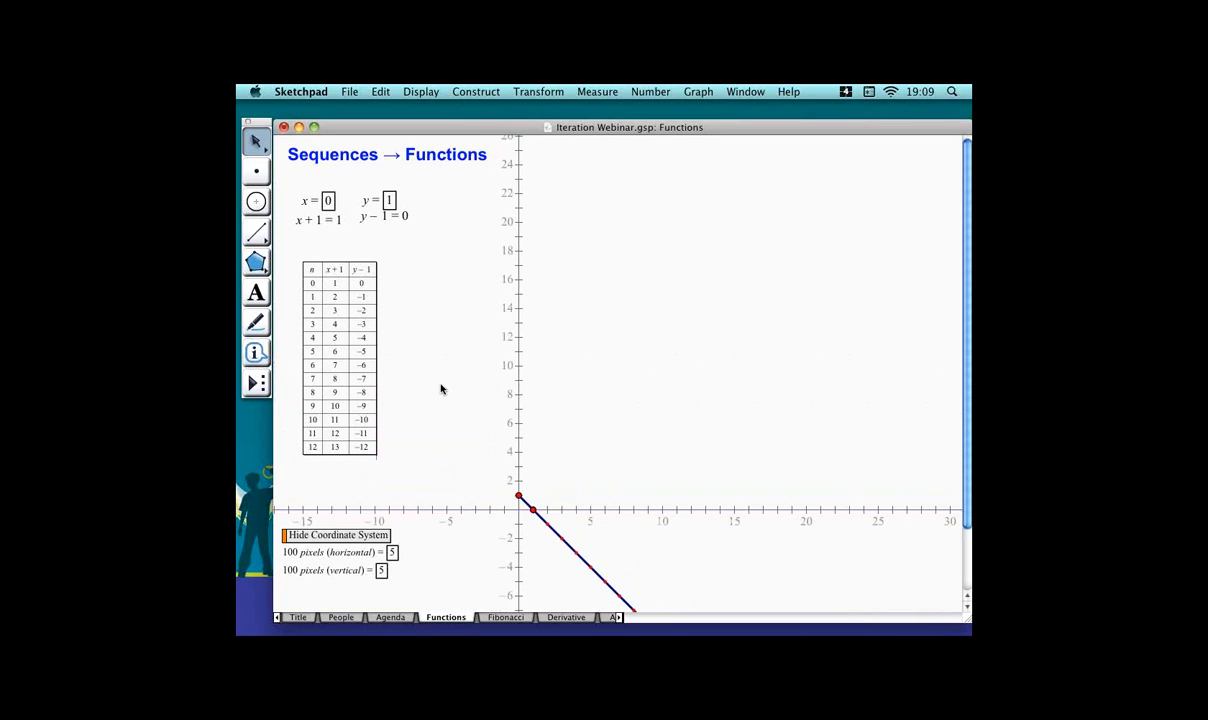
pyautogui.click(364, 407)
pyautogui.click(438, 350)
pyautogui.doubleClick(400, 217)
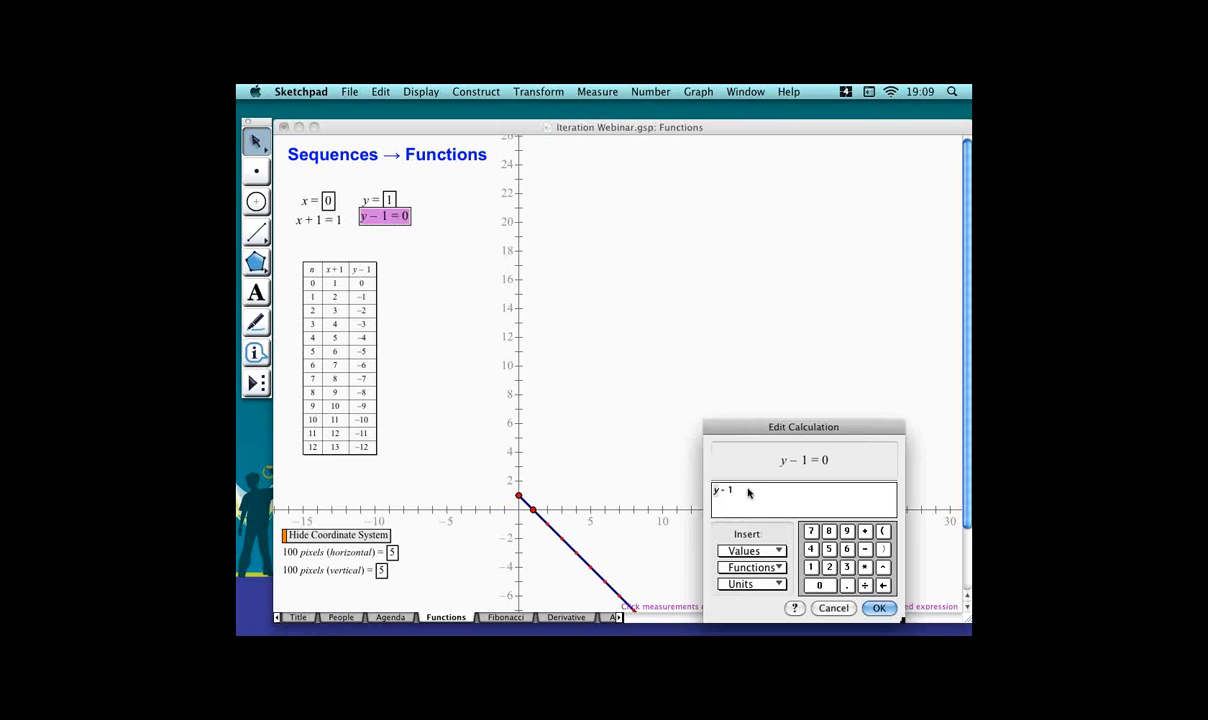
pyautogui.press('BackSpace')
pyautogui.press('BackSpace')
pyautogui.write('*2')
pyautogui.press('Return')
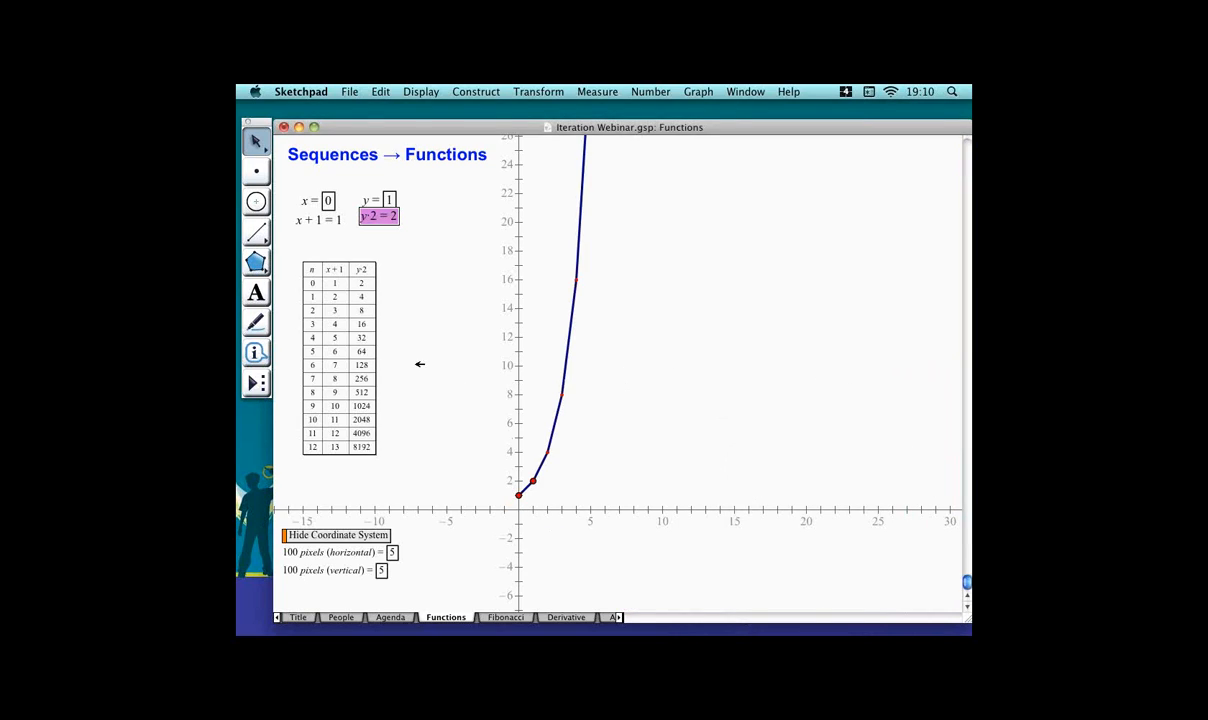
pyautogui.click(452, 349)
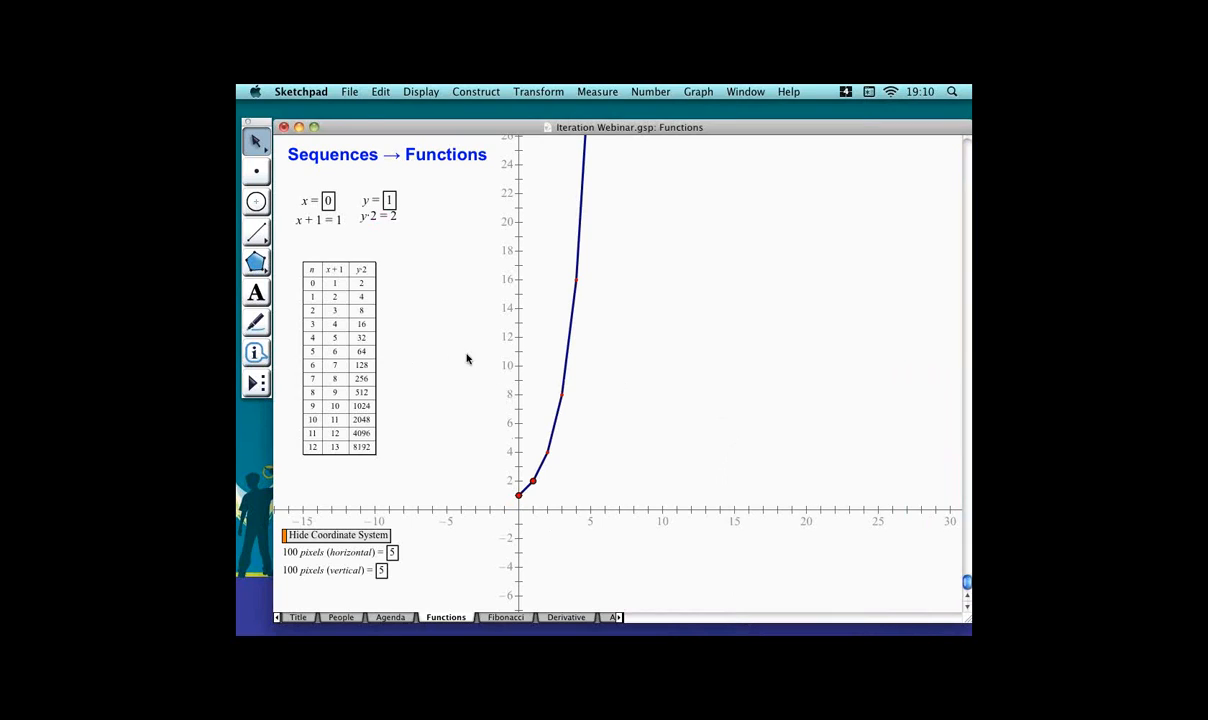
# Change the multiplier in the y * 2 calculation to 1.1.
pyautogui.doubleClick(396, 216)
pyautogui.click(736, 492)
pyautogui.press('BackSpace')
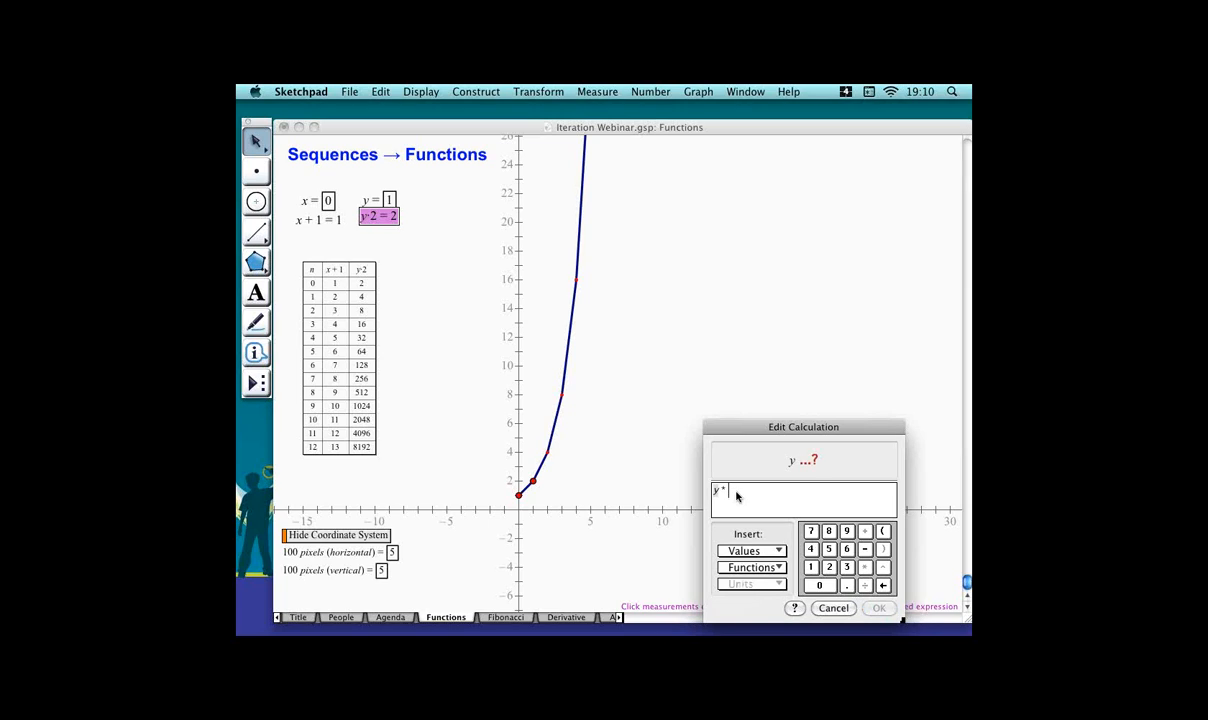
pyautogui.write('1.1')
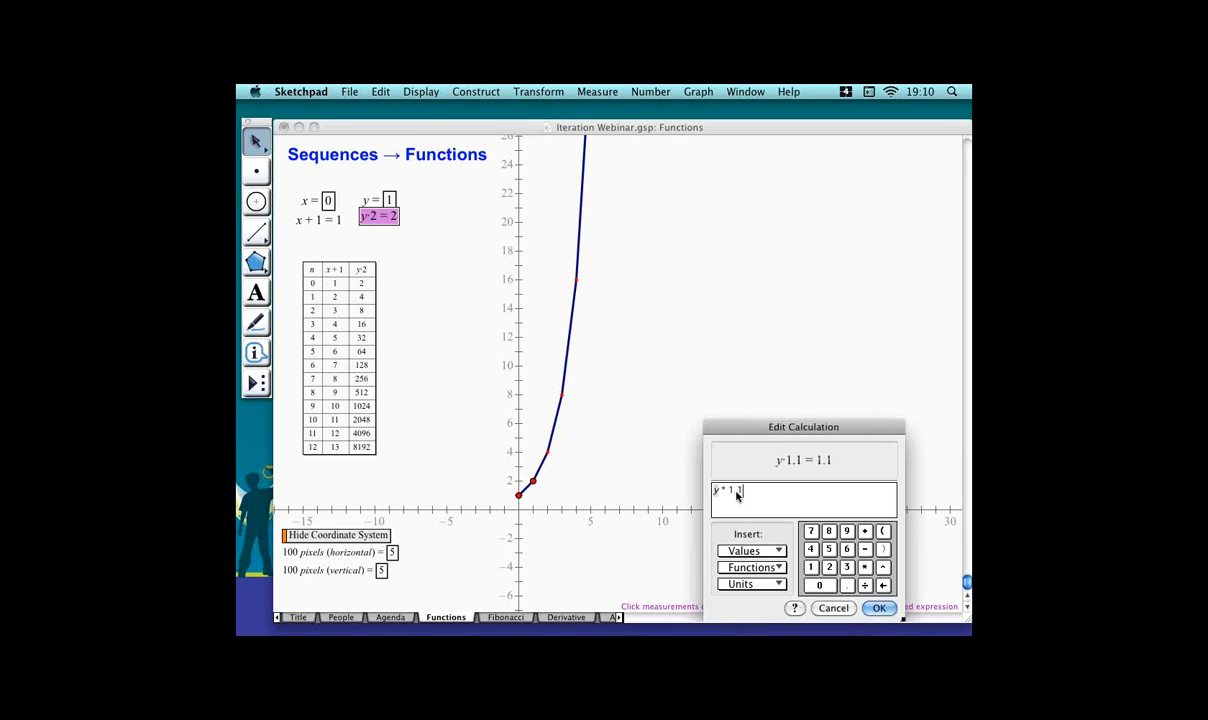
pyautogui.press('Return')
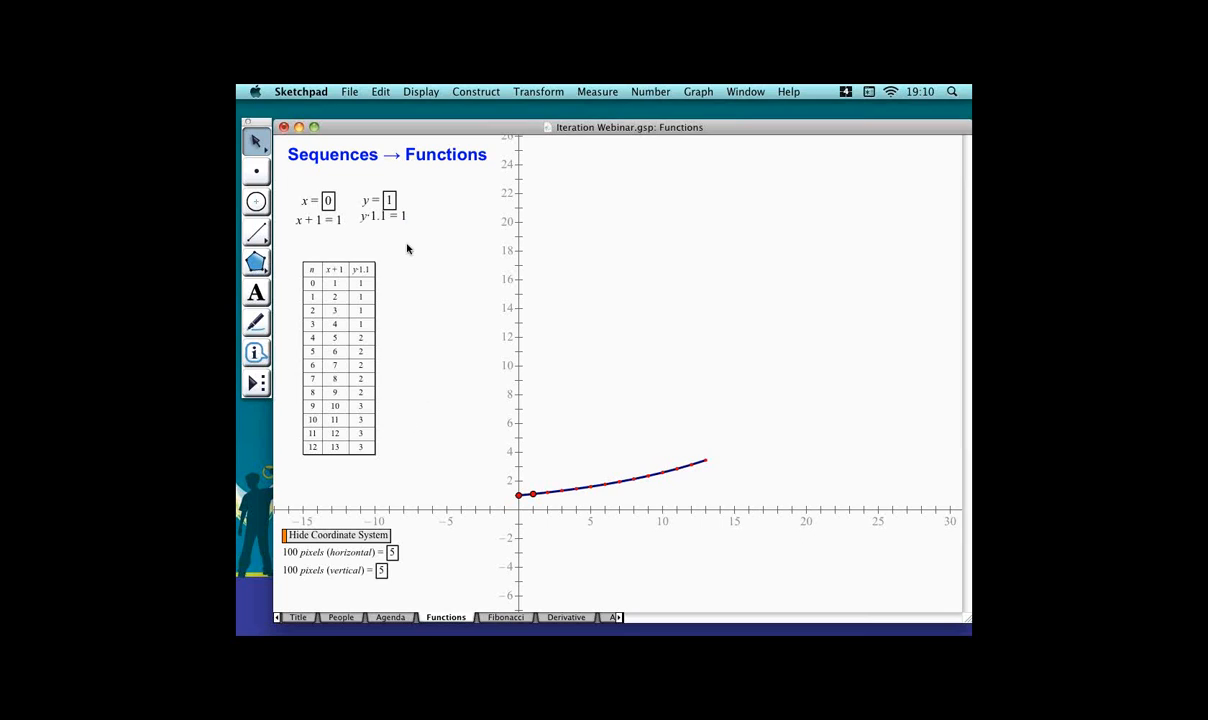
# Extend the iteration until the last row of its table is n = 31.
pyautogui.click(397, 399)
pyautogui.press('+')
pyautogui.press('+')
pyautogui.press('+')
pyautogui.press('+')
pyautogui.press('+')
pyautogui.press('+')
pyautogui.press('+')
pyautogui.press('+')
pyautogui.press('+')
pyautogui.press('+')
pyautogui.press('+')
pyautogui.press('+')
pyautogui.press('+')
pyautogui.press('+')
pyautogui.press('+')
pyautogui.press('+')
pyautogui.press('+')
pyautogui.press('+')
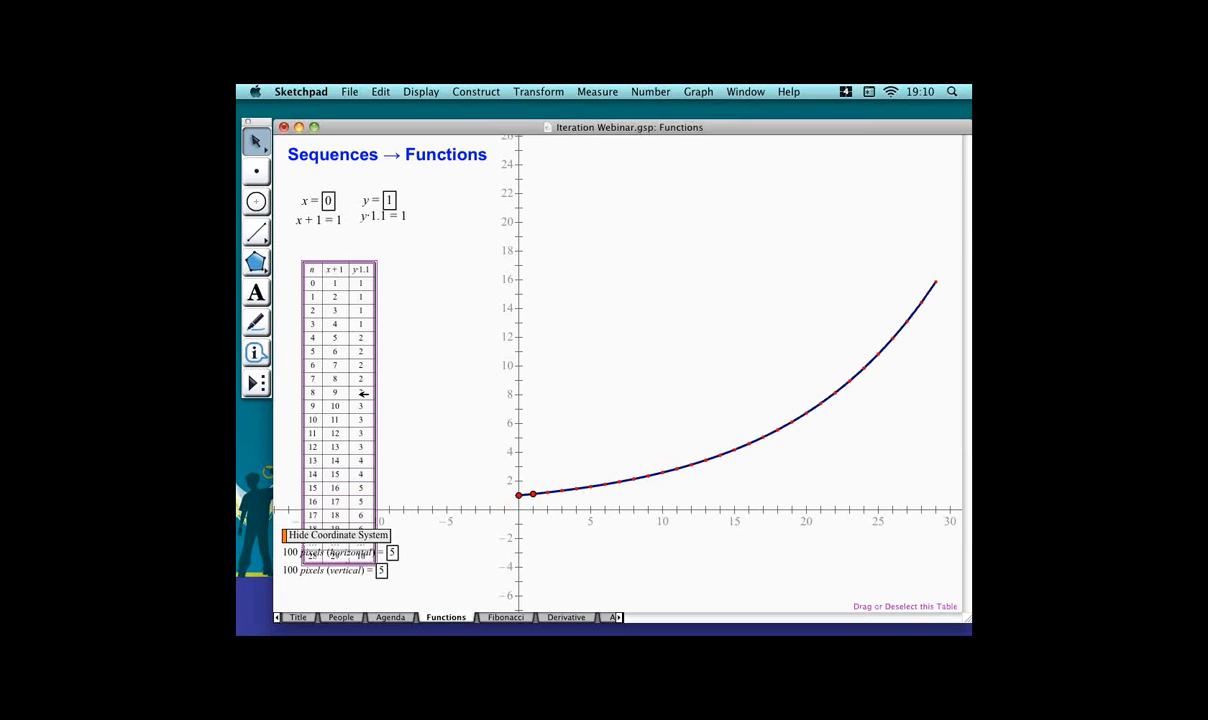
pyautogui.click(501, 592)
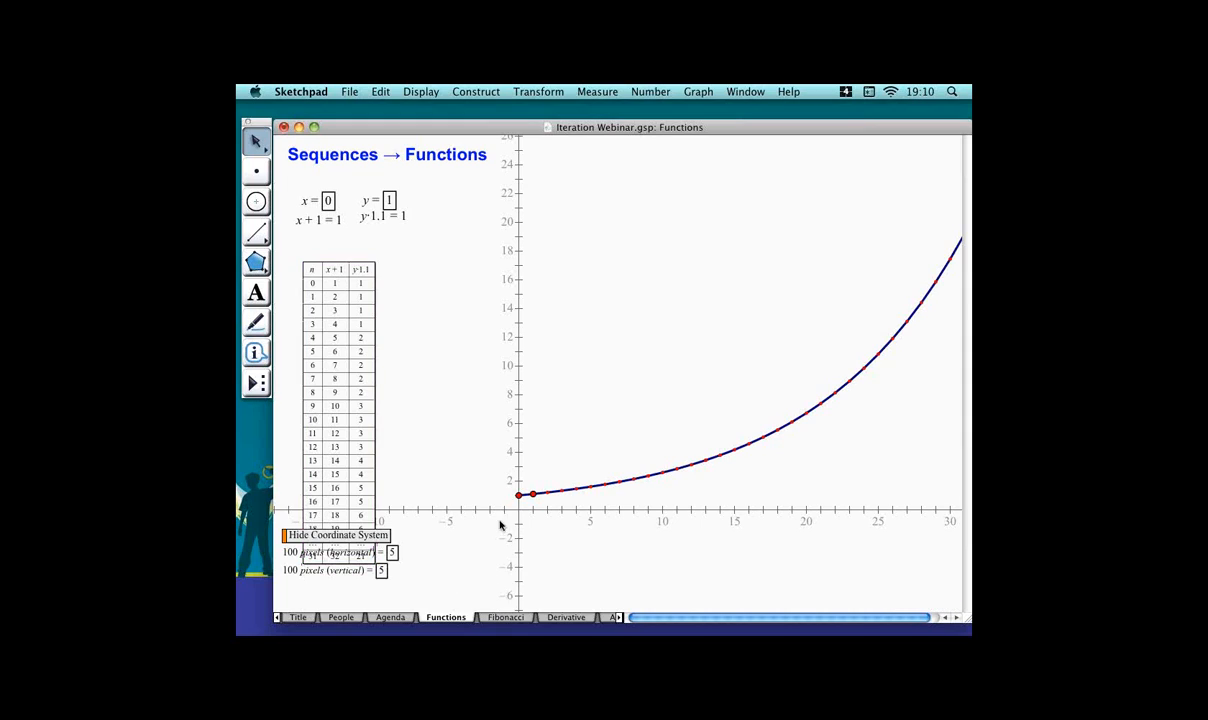
# Shift the coordinate origin slightly left and down, and move the iteration table to the far right end of the graph.
pyautogui.moveTo(527, 510); pyautogui.dragTo(502, 517)
pyautogui.click(493, 550)
pyautogui.moveTo(383, 426); pyautogui.dragTo(955, 483)
pyautogui.click(652, 397)
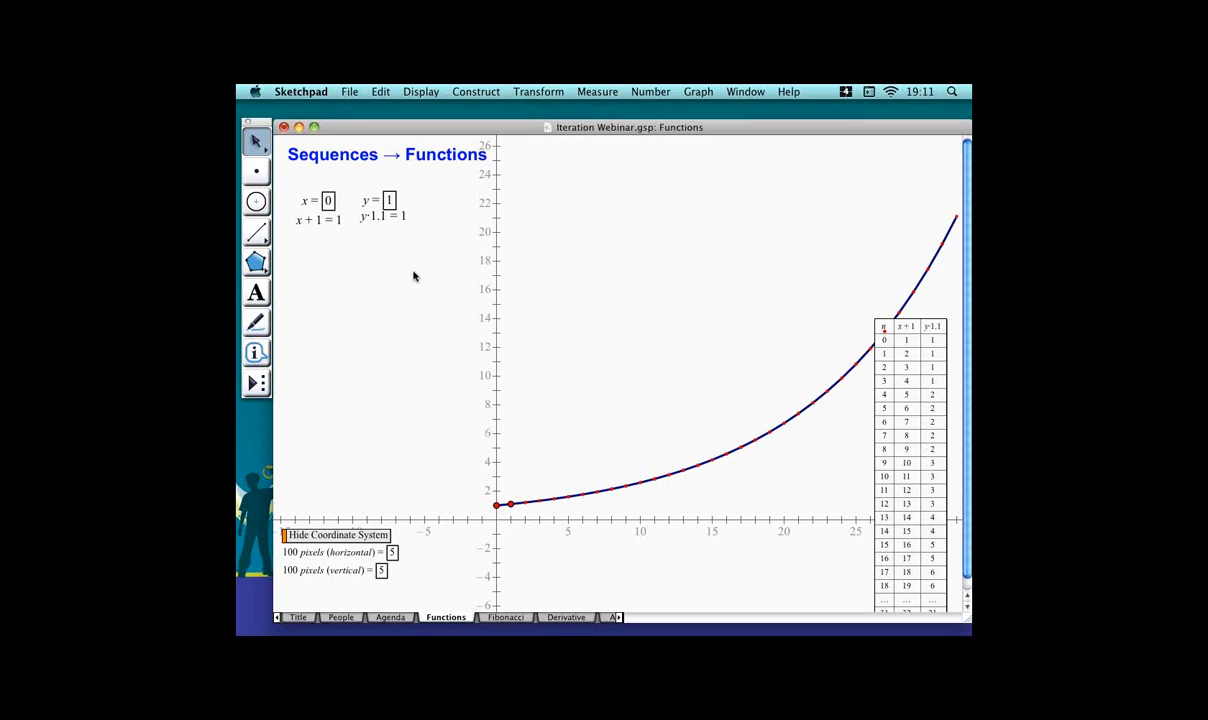
pyautogui.doubleClick(398, 217)
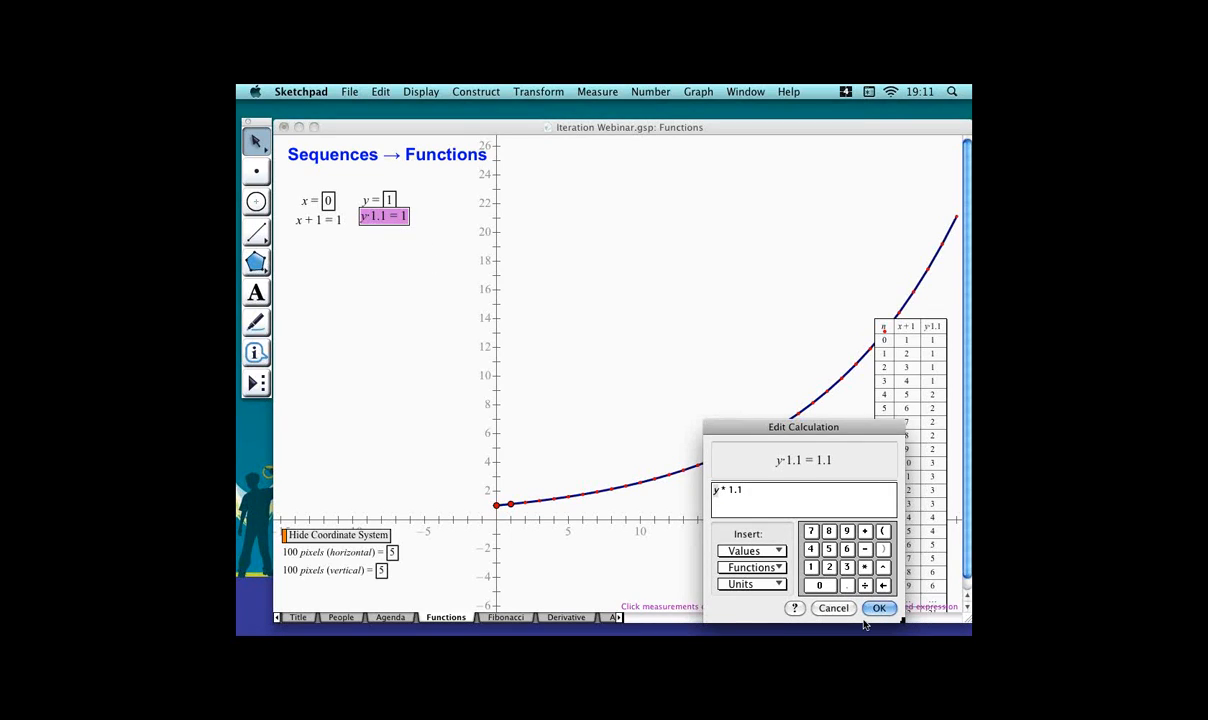
pyautogui.click(834, 608)
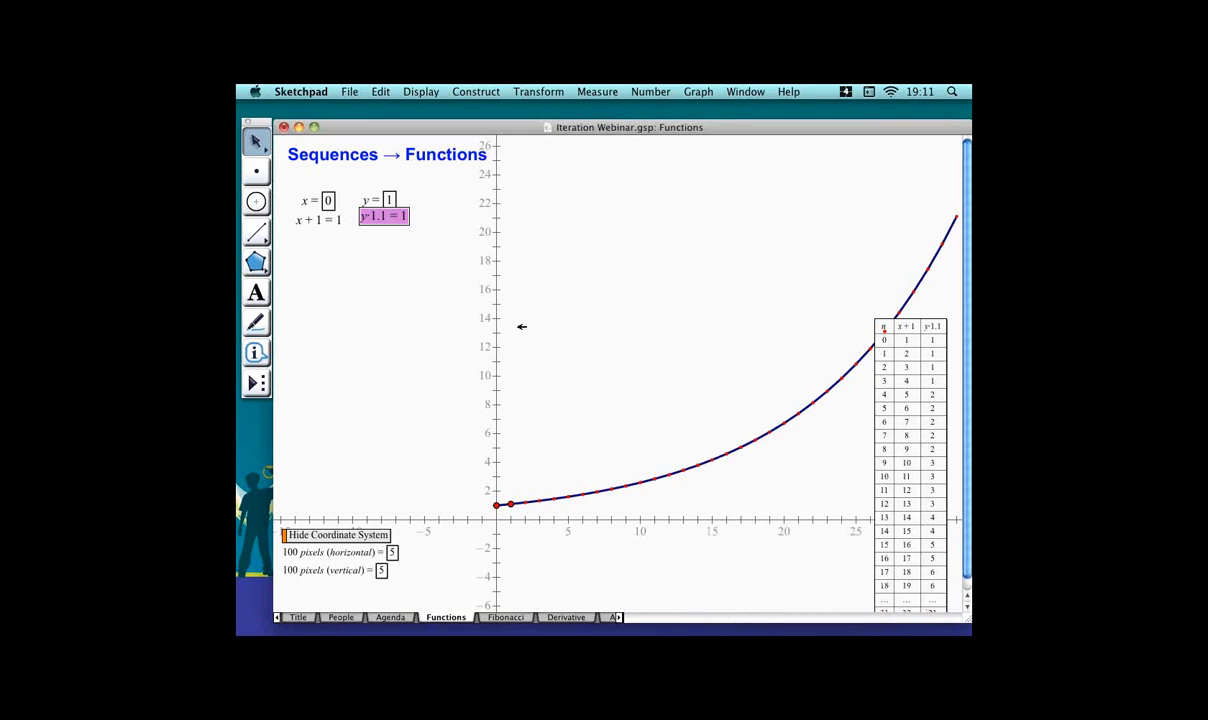
pyautogui.click(440, 338)
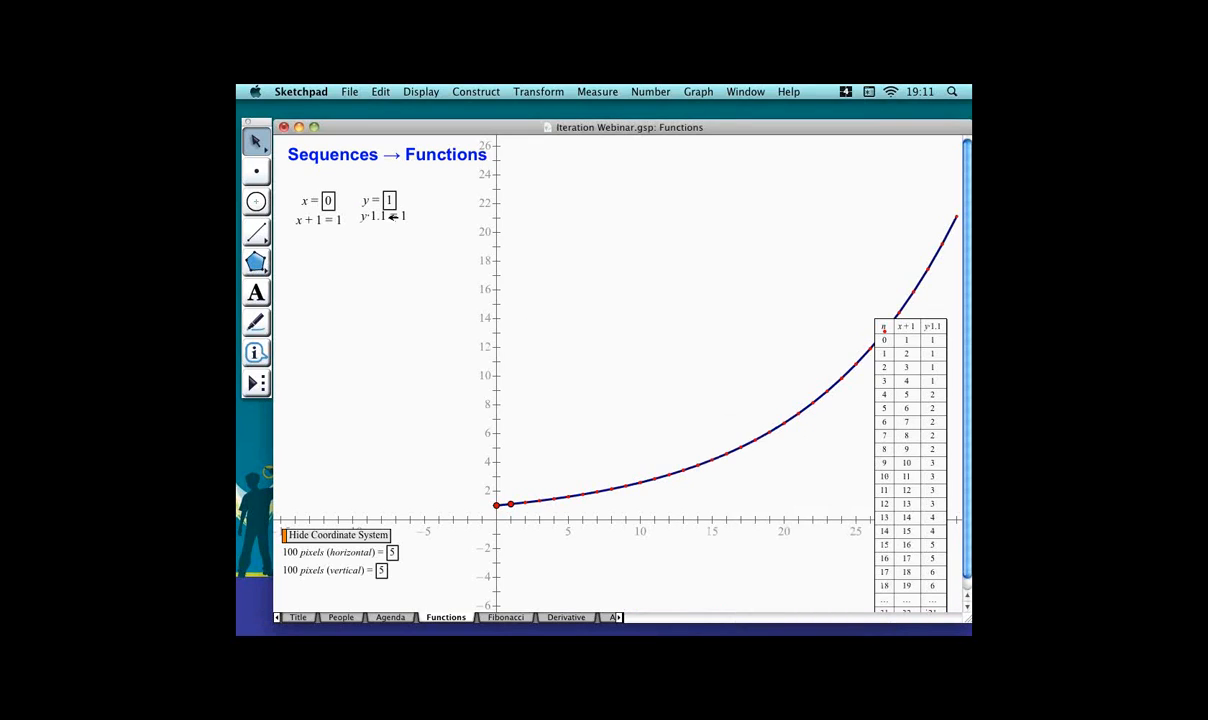
# Move the y · 1.1 calculation slightly down beneath the y parameter.
pyautogui.moveTo(397, 217); pyautogui.dragTo(395, 225)
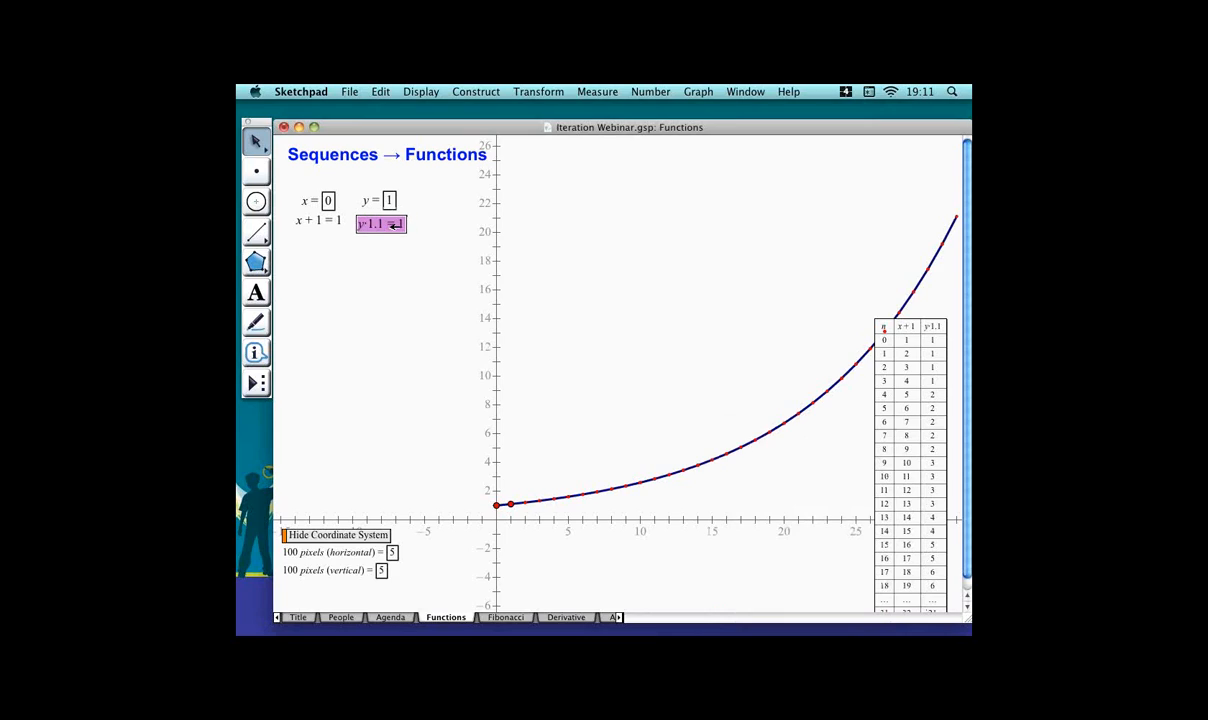
pyautogui.click(407, 252)
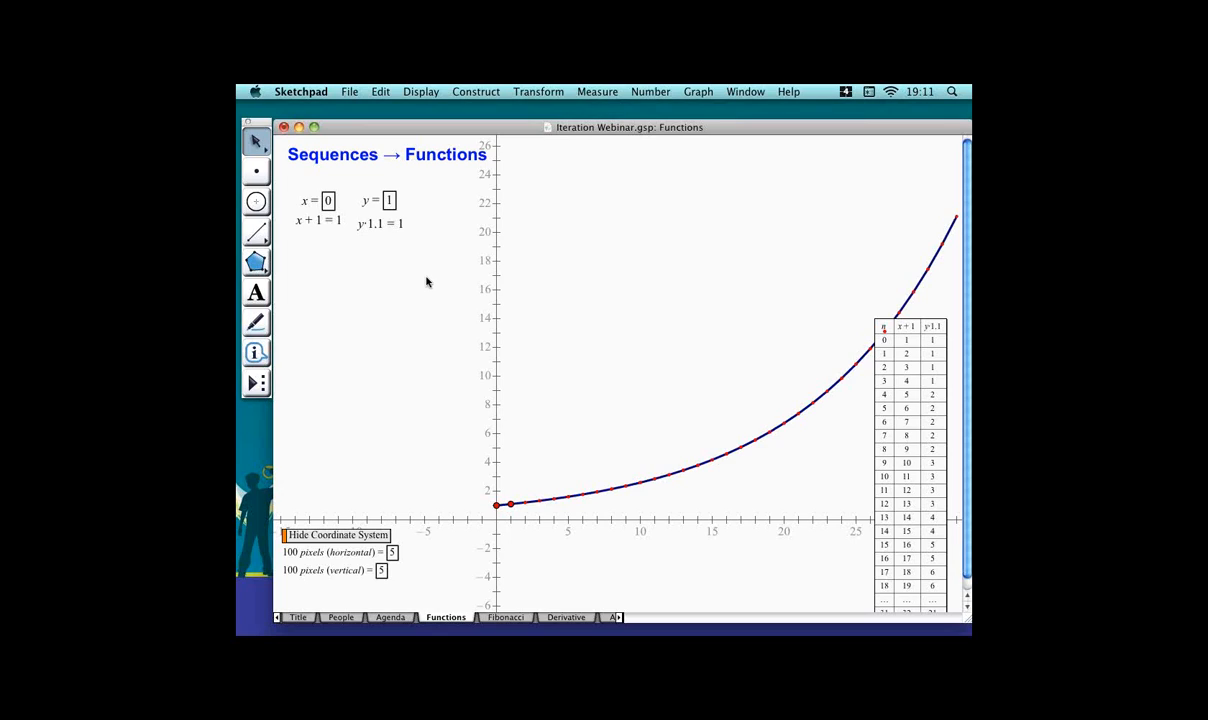
pyautogui.doubleClick(400, 223)
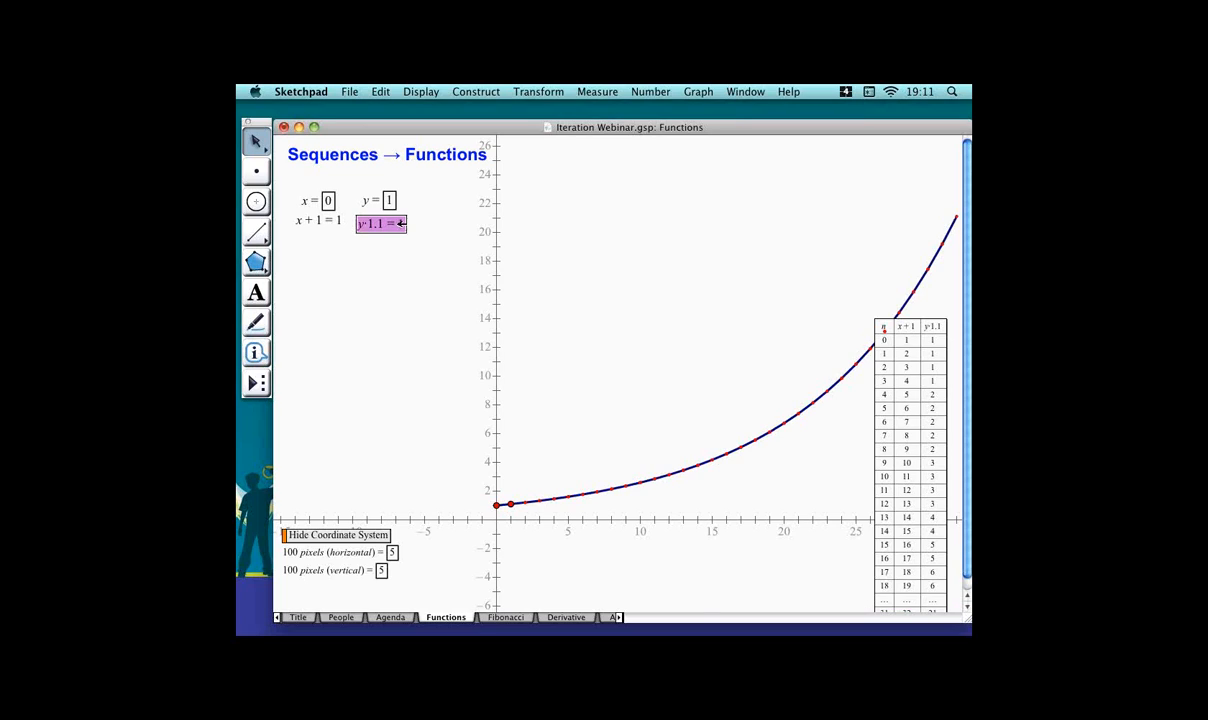
pyautogui.press('BackSpace')
pyautogui.press('BackSpace')
pyautogui.press('BackSpace')
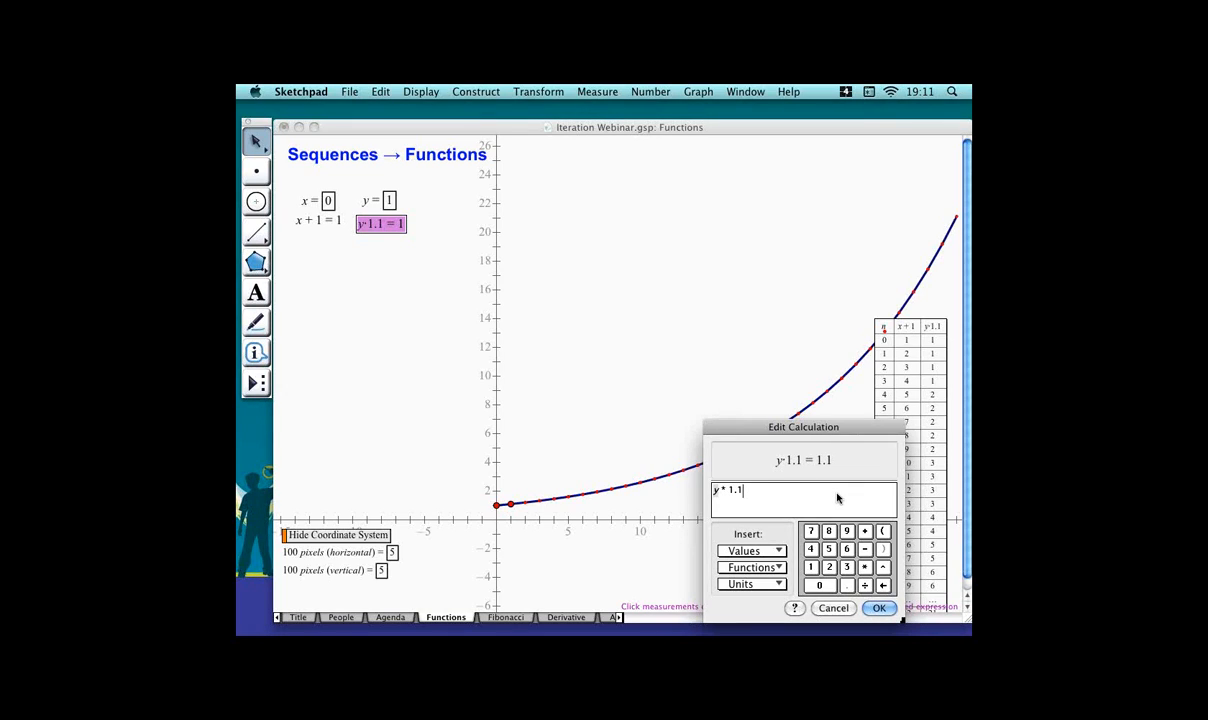
pyautogui.press('BackSpace')
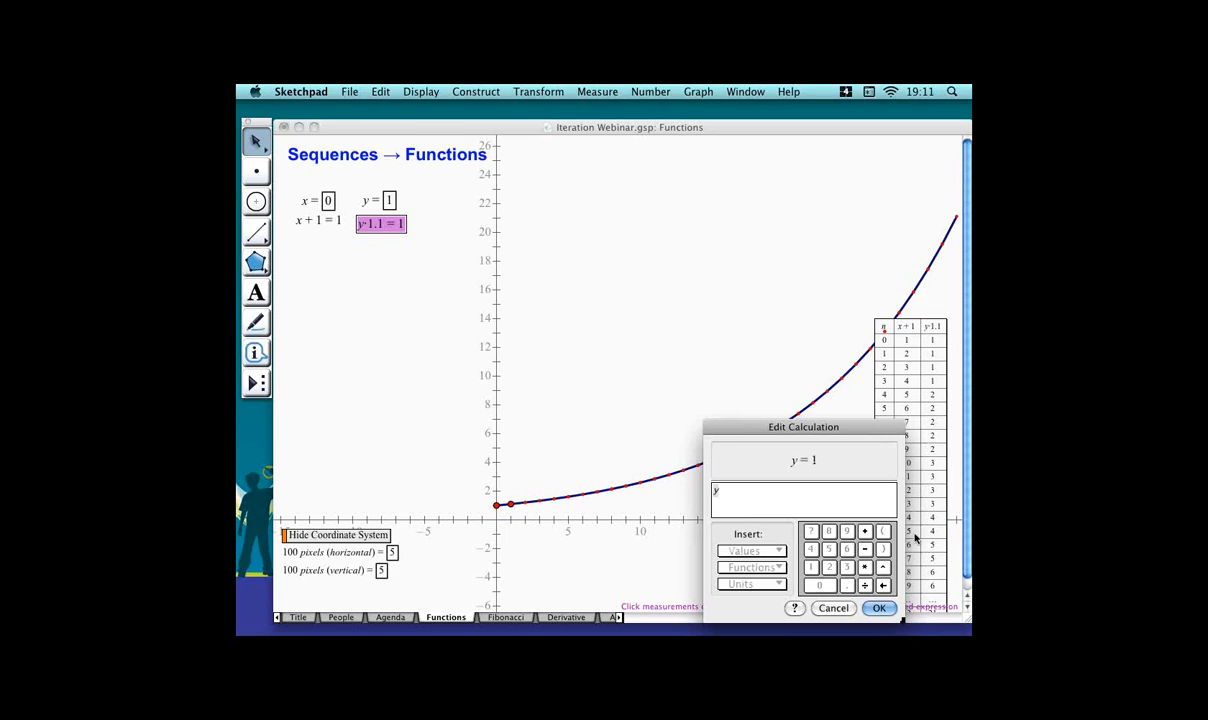
pyautogui.click(867, 607)
pyautogui.click(357, 333)
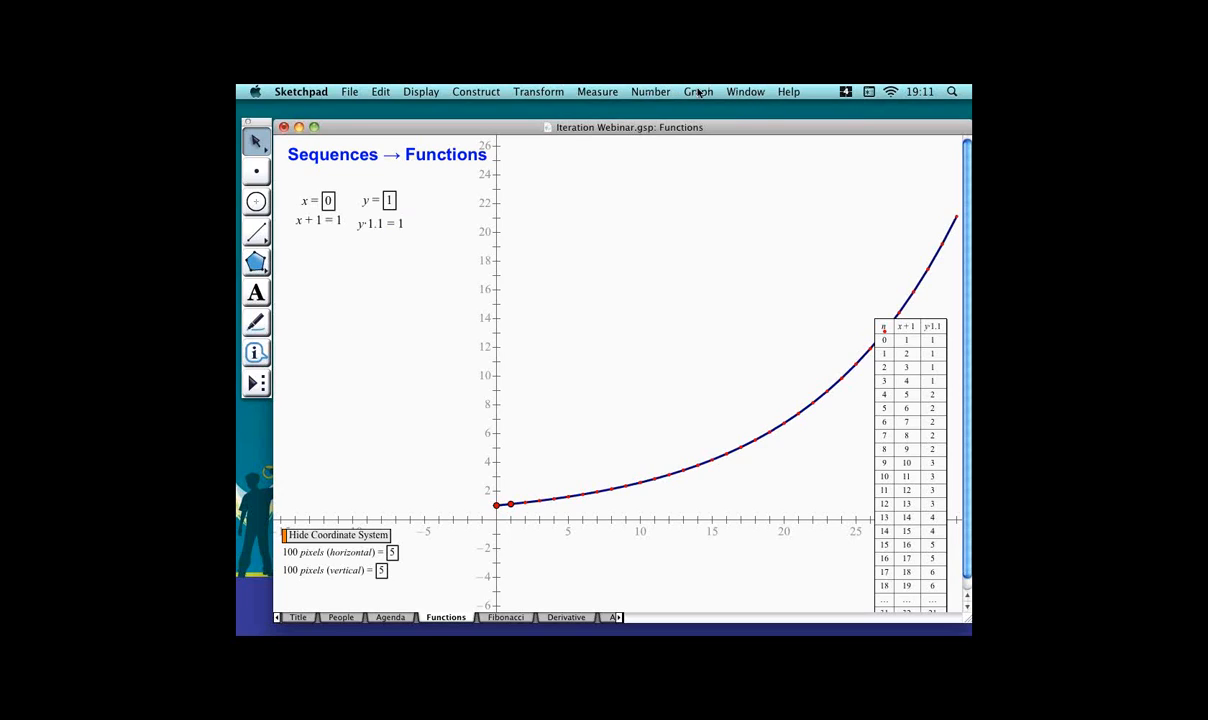
# Create a unitless parameter d with value 1 and place it beside the y parameter.
pyautogui.click(656, 91)
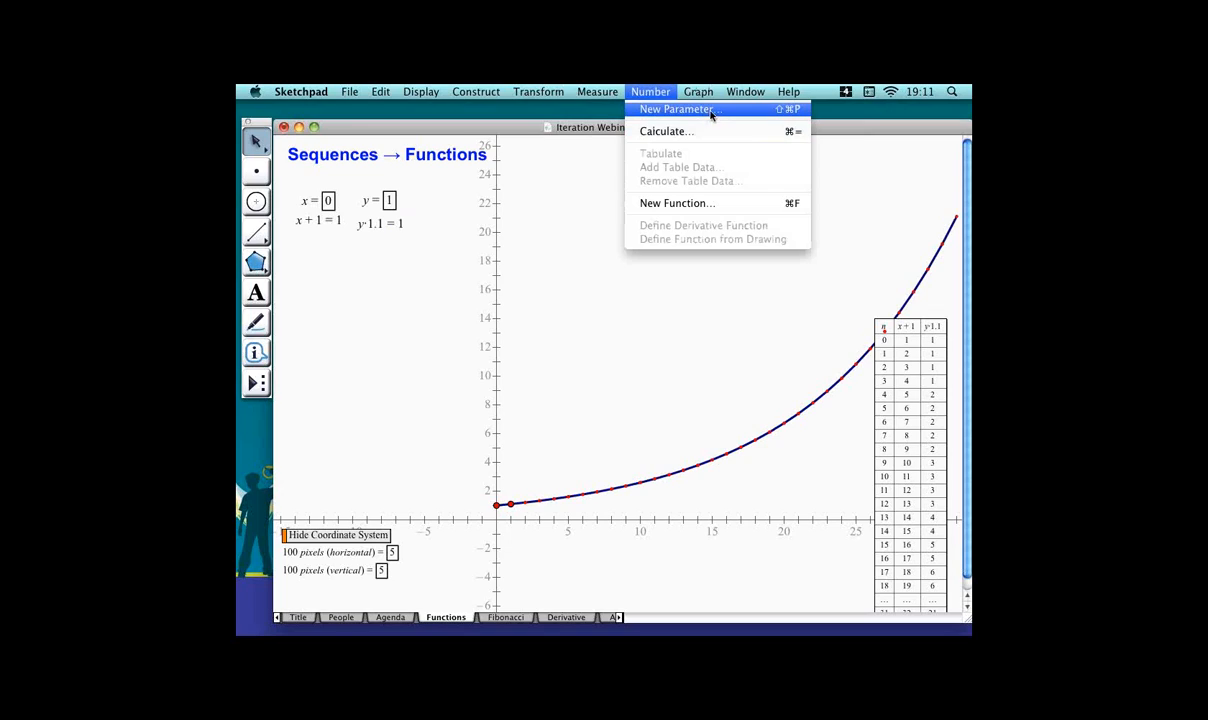
pyautogui.click(712, 110)
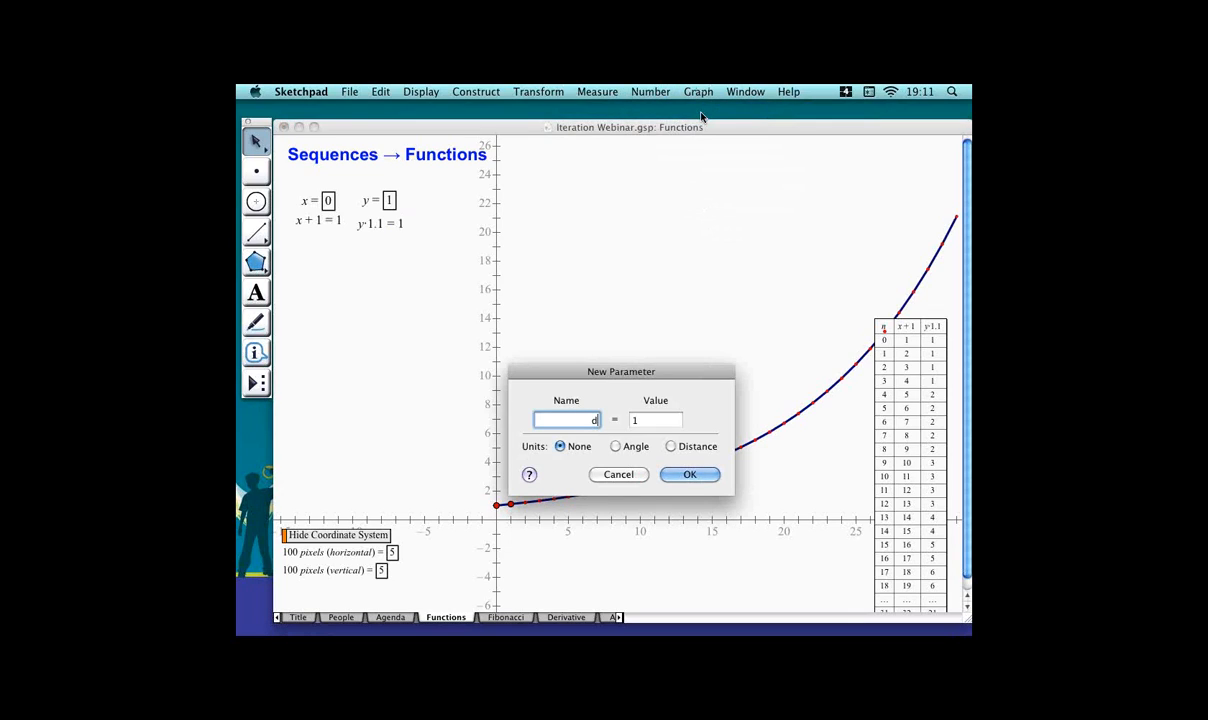
pyautogui.press('Return')
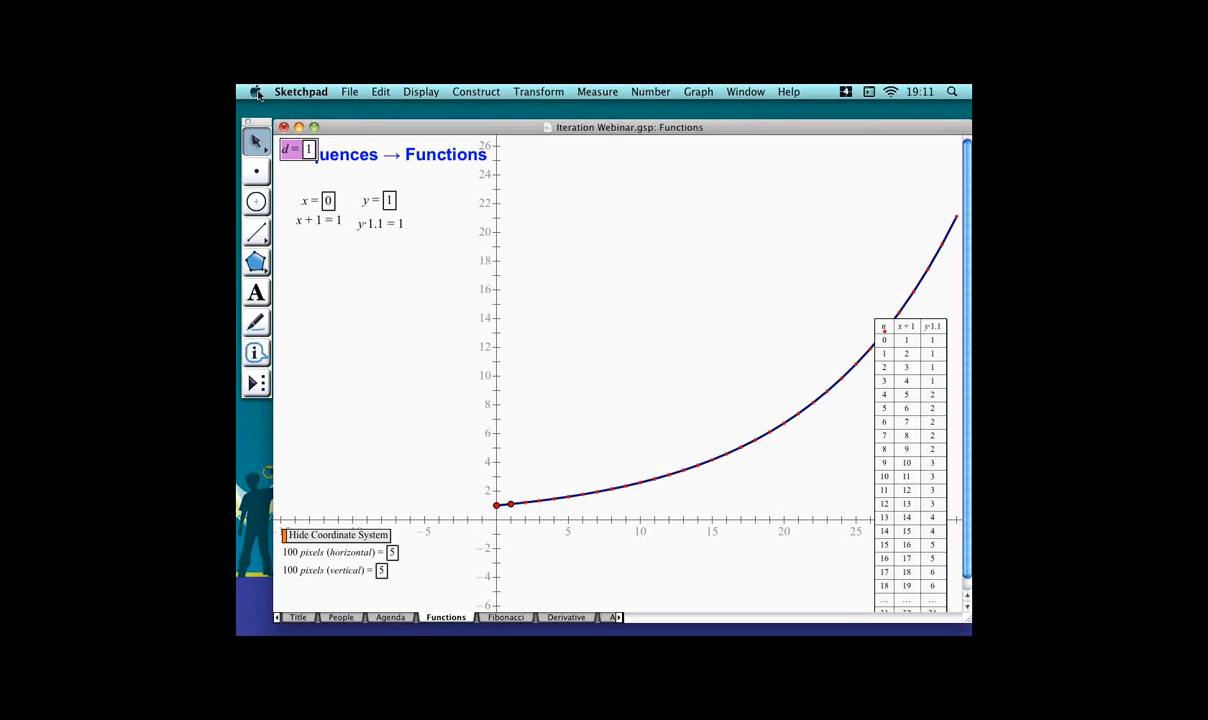
pyautogui.moveTo(309, 149); pyautogui.dragTo(446, 201)
pyautogui.click(438, 240)
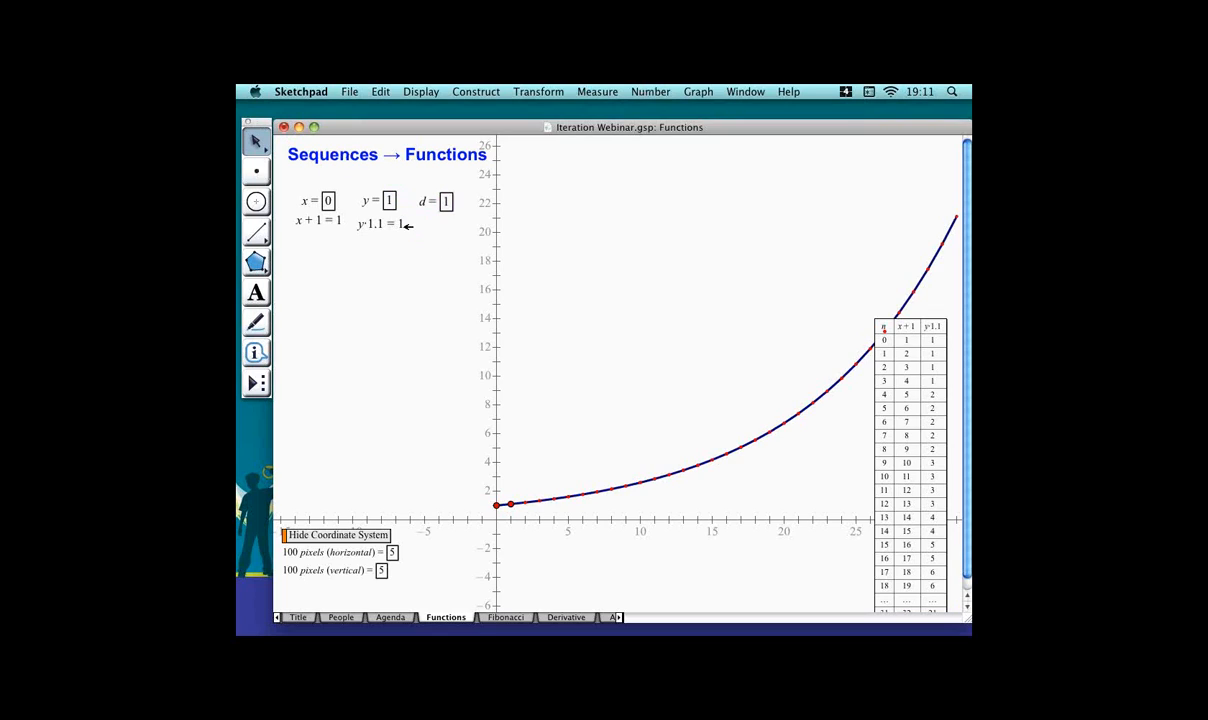
# Change the y · 1.1 calculation to y + d.
pyautogui.doubleClick(402, 223)
pyautogui.press('BackSpace')
pyautogui.press('BackSpace')
pyautogui.press('BackSpace')
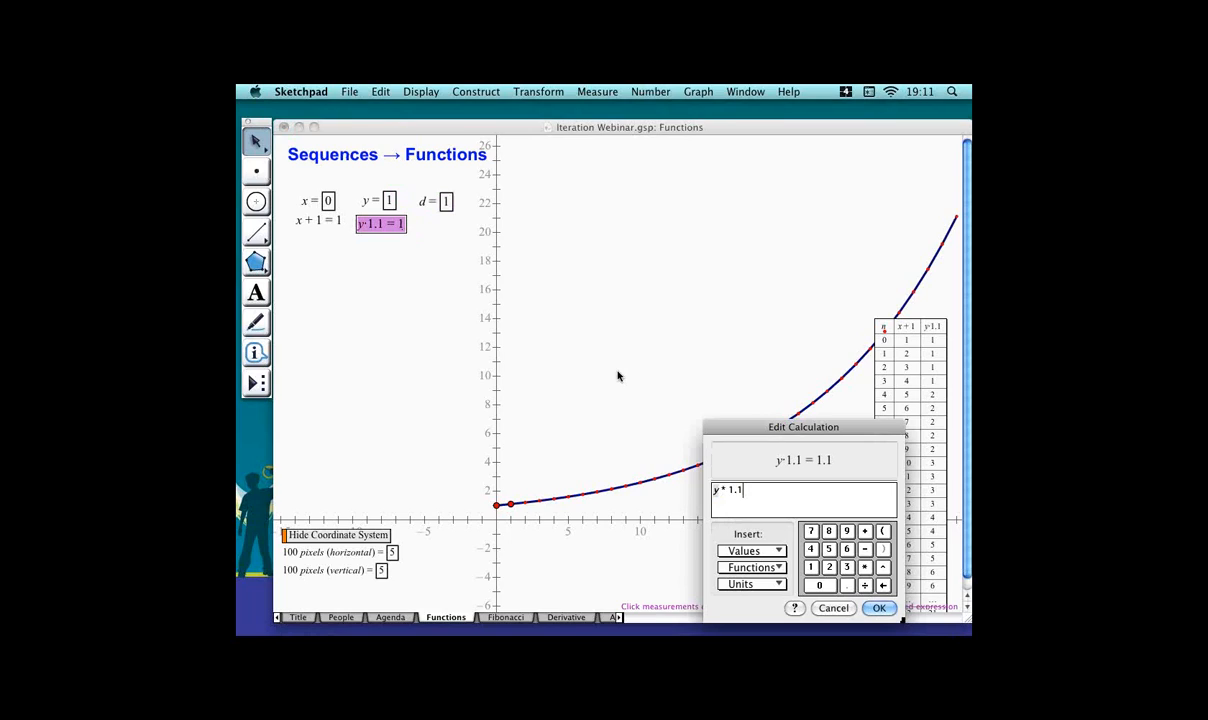
pyautogui.press('BackSpace')
pyautogui.write('+')
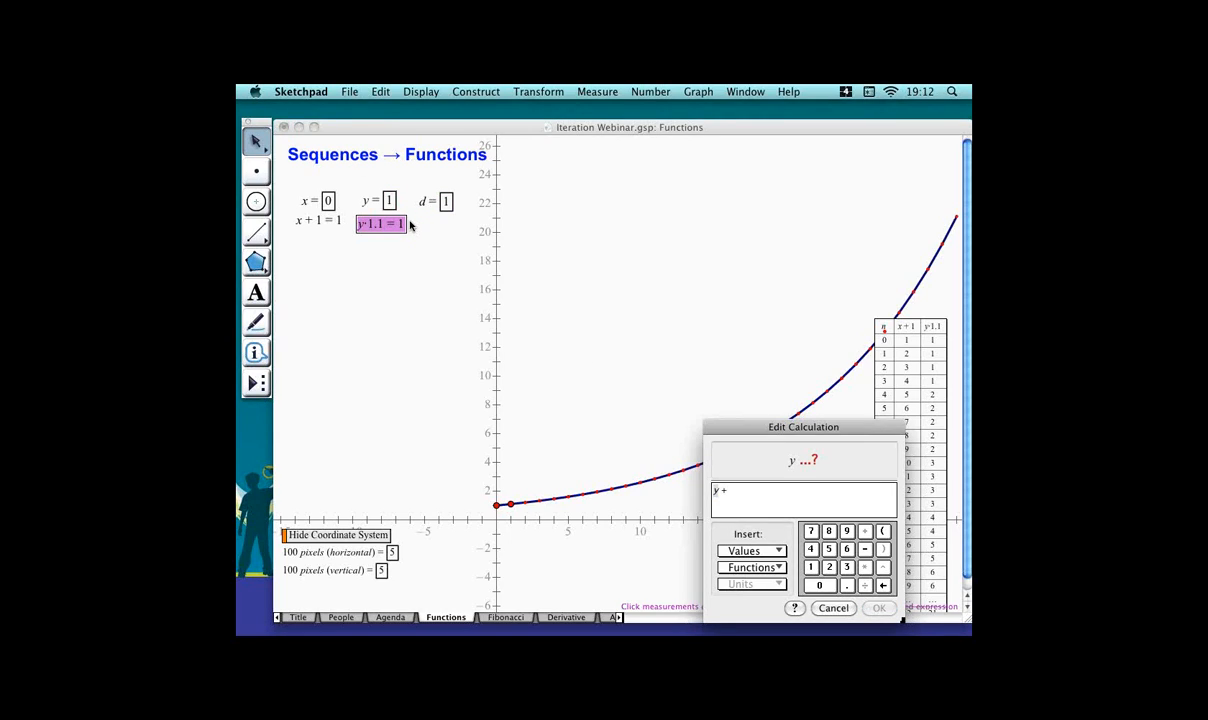
pyautogui.click(472, 208)
pyautogui.press('Return')
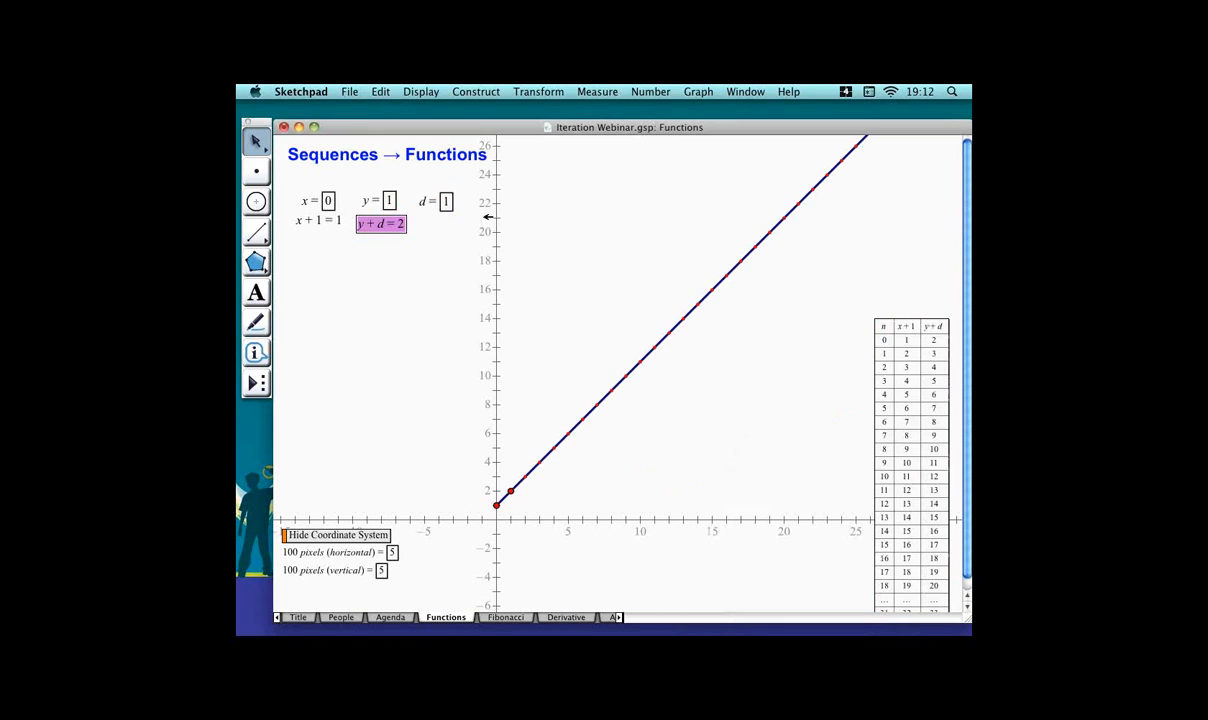
pyautogui.click(445, 262)
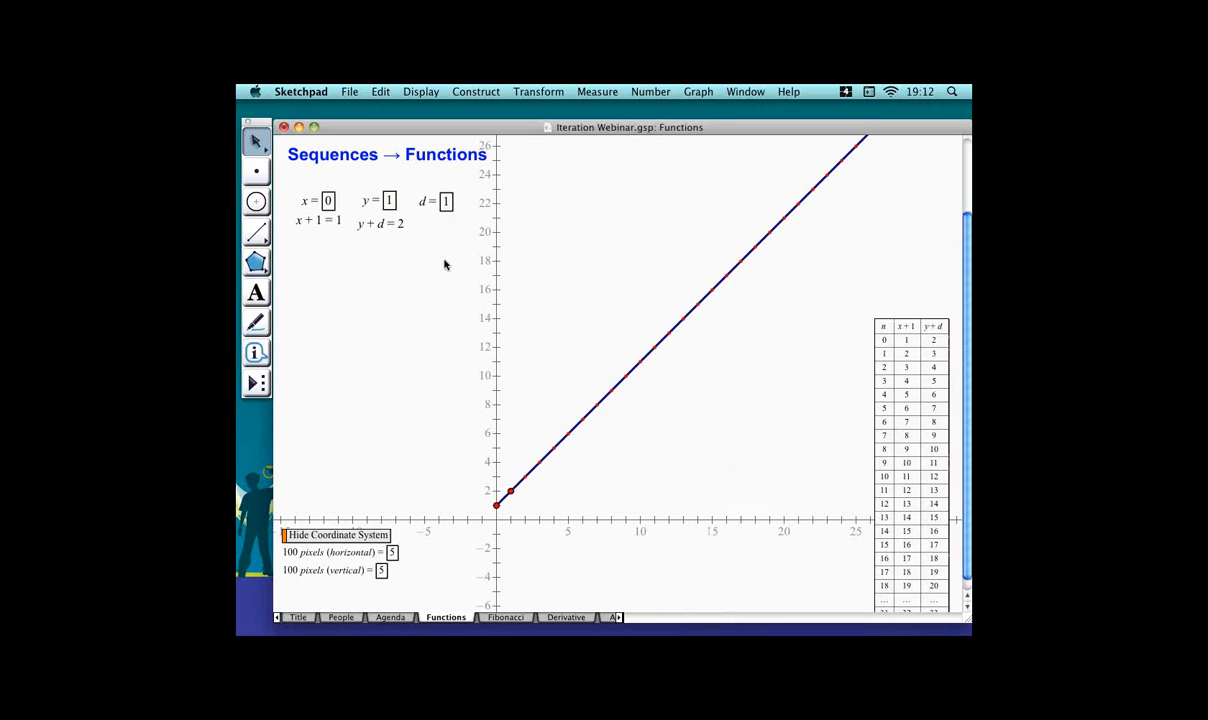
# Set the starting value of parameter y to 0.
pyautogui.doubleClick(389, 201)
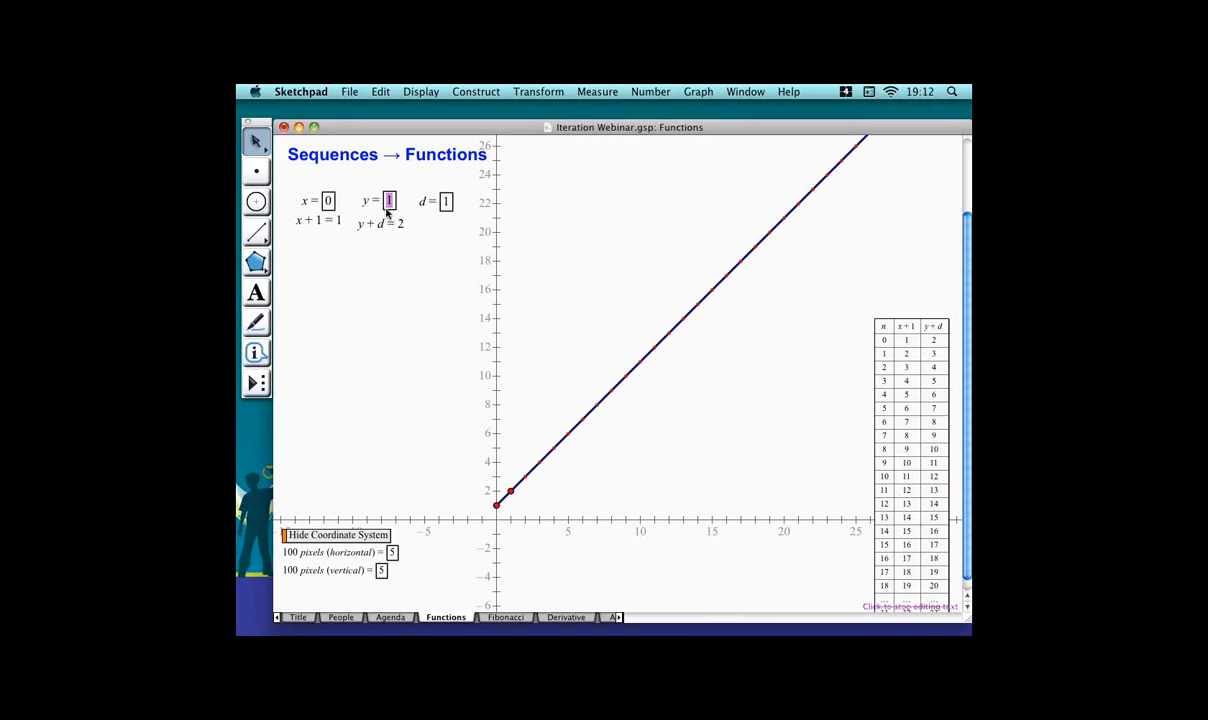
pyautogui.write('0')
pyautogui.click(440, 236)
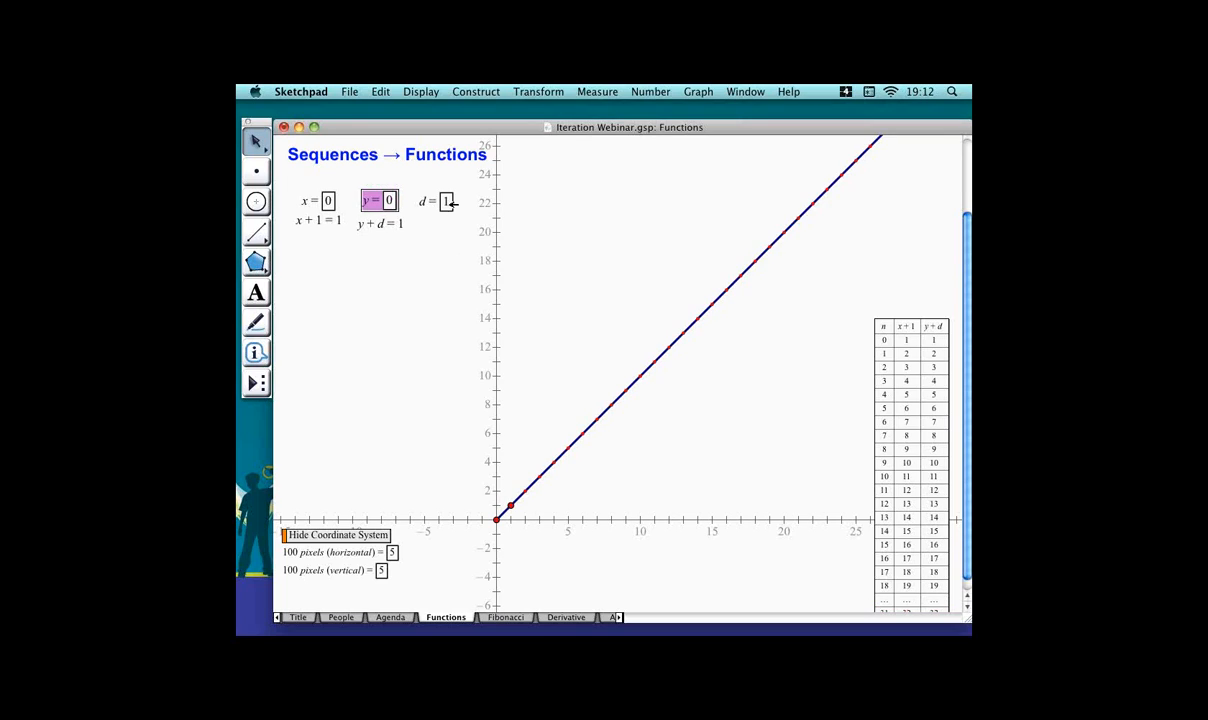
pyautogui.click(449, 233)
# Calculate d + 2 and place the calculation directly beneath the d parameter.
pyautogui.click(436, 211)
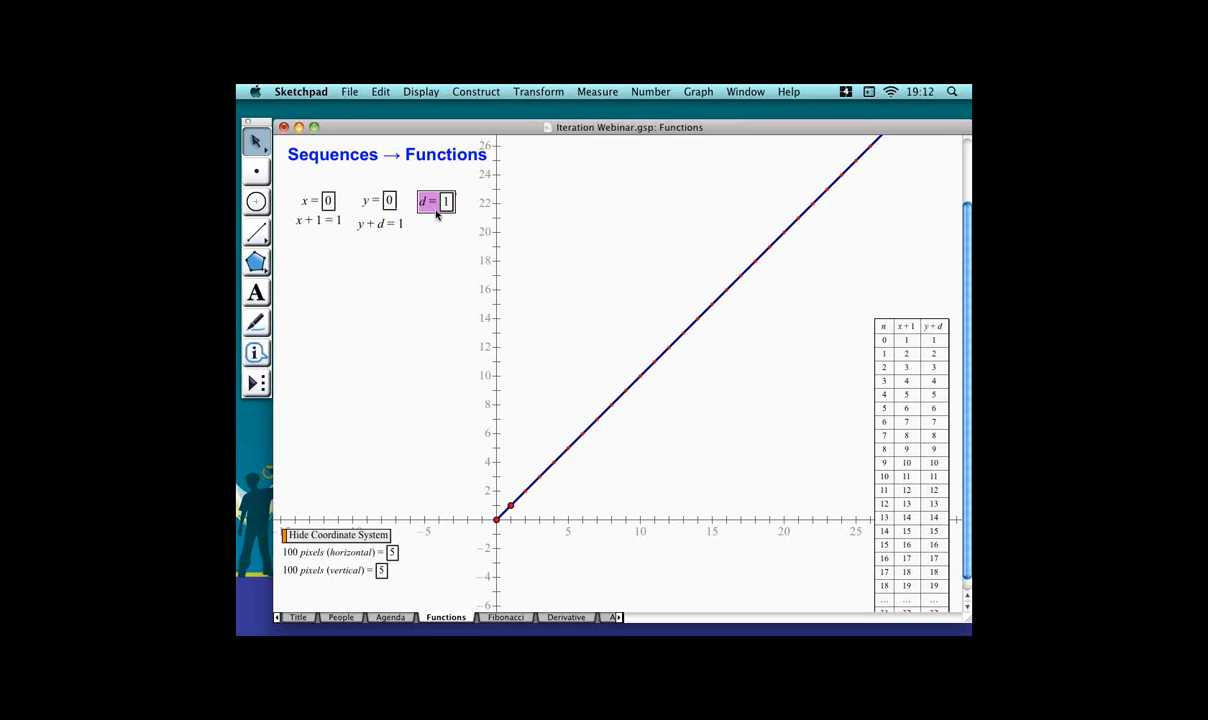
pyautogui.press('super+equal')
pyautogui.click(446, 207)
pyautogui.write('+2')
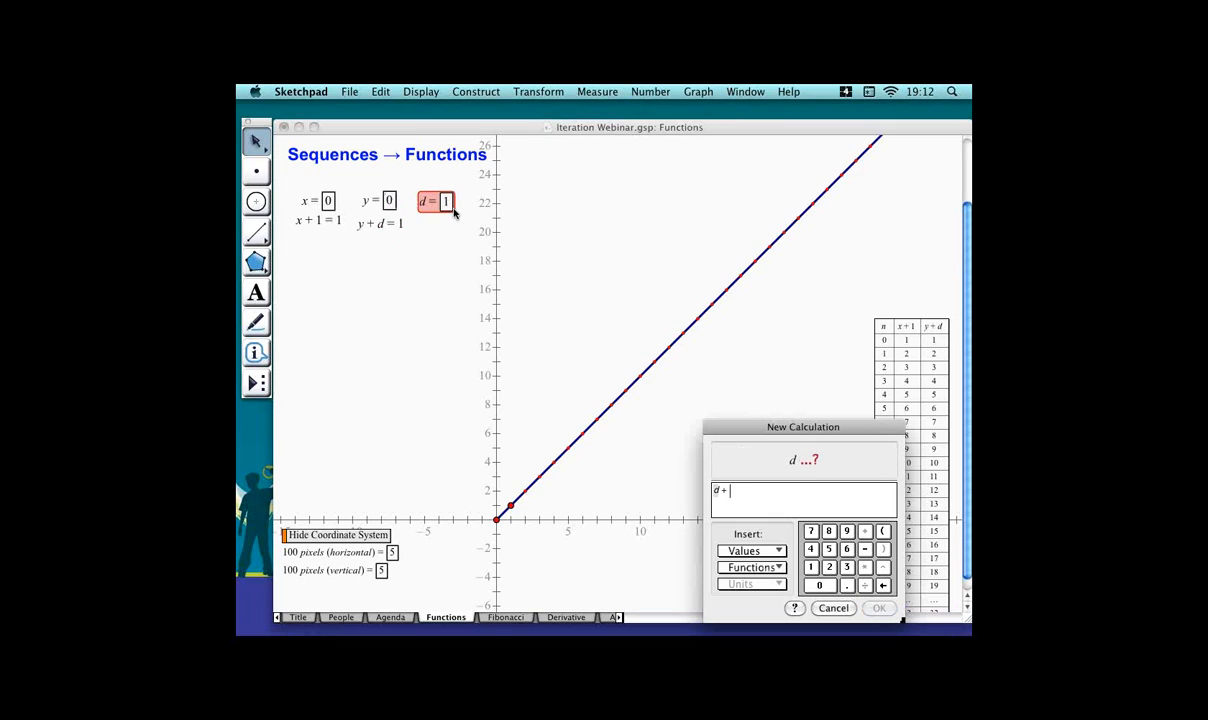
pyautogui.press('Return')
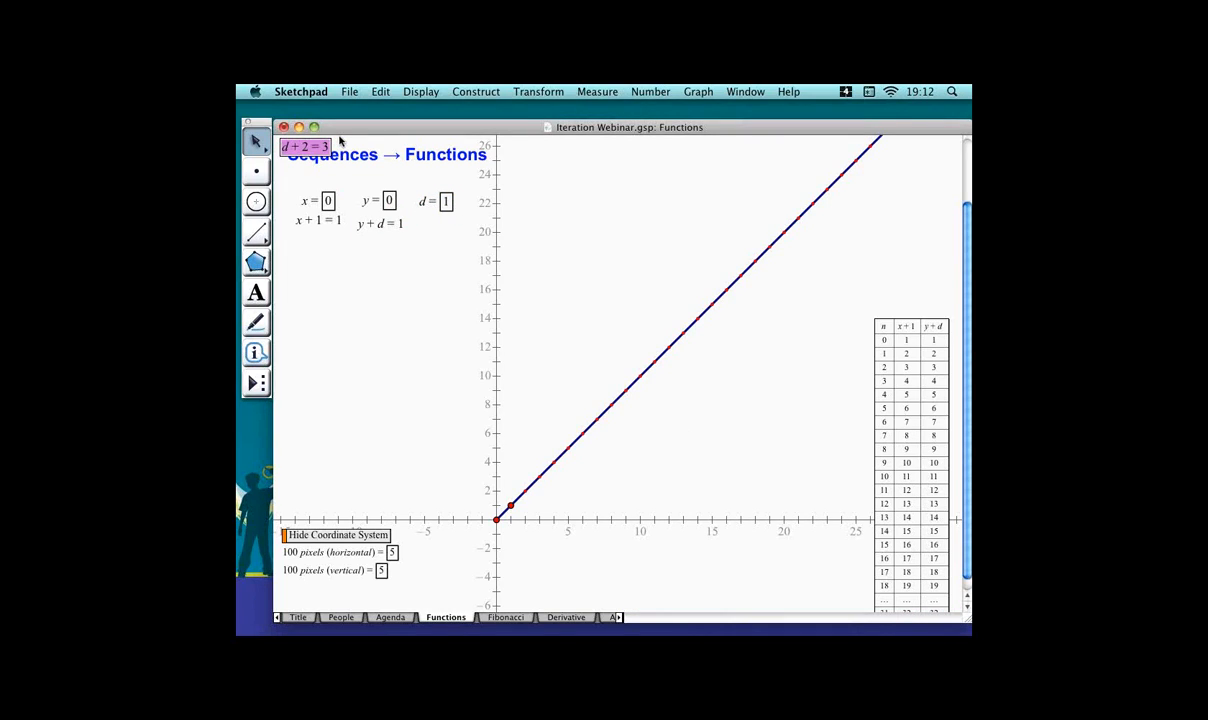
pyautogui.moveTo(340, 148); pyautogui.dragTo(478, 228)
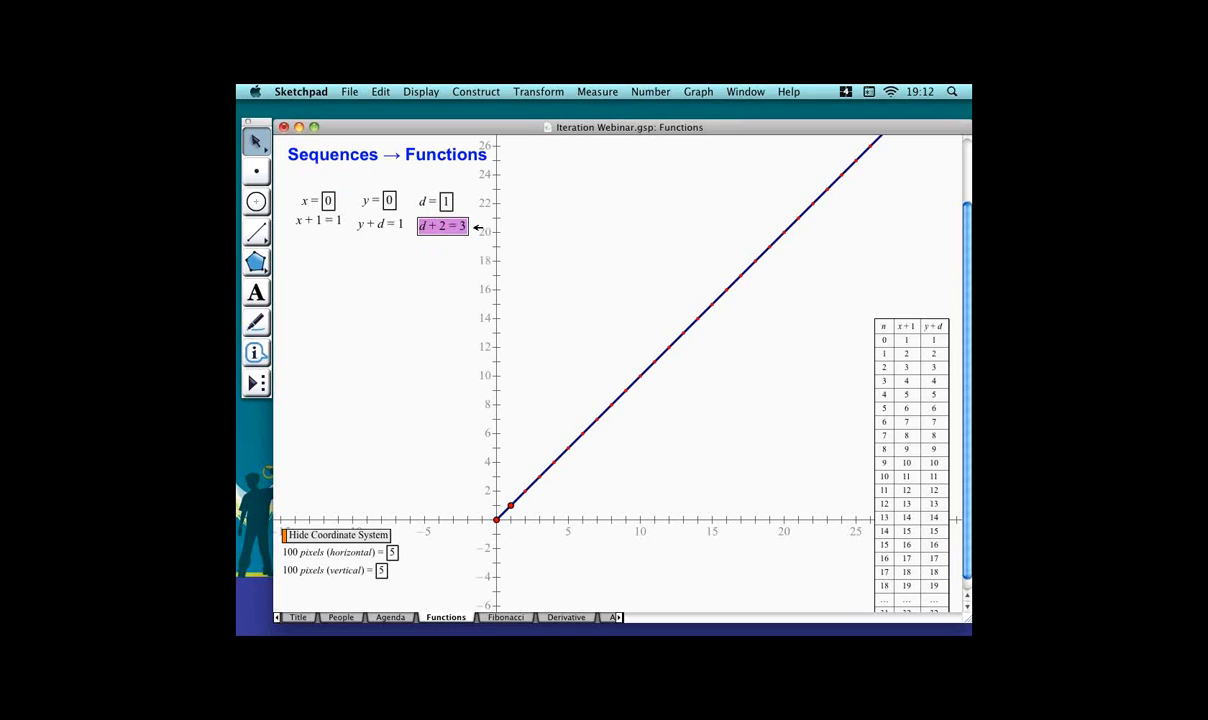
pyautogui.click(470, 275)
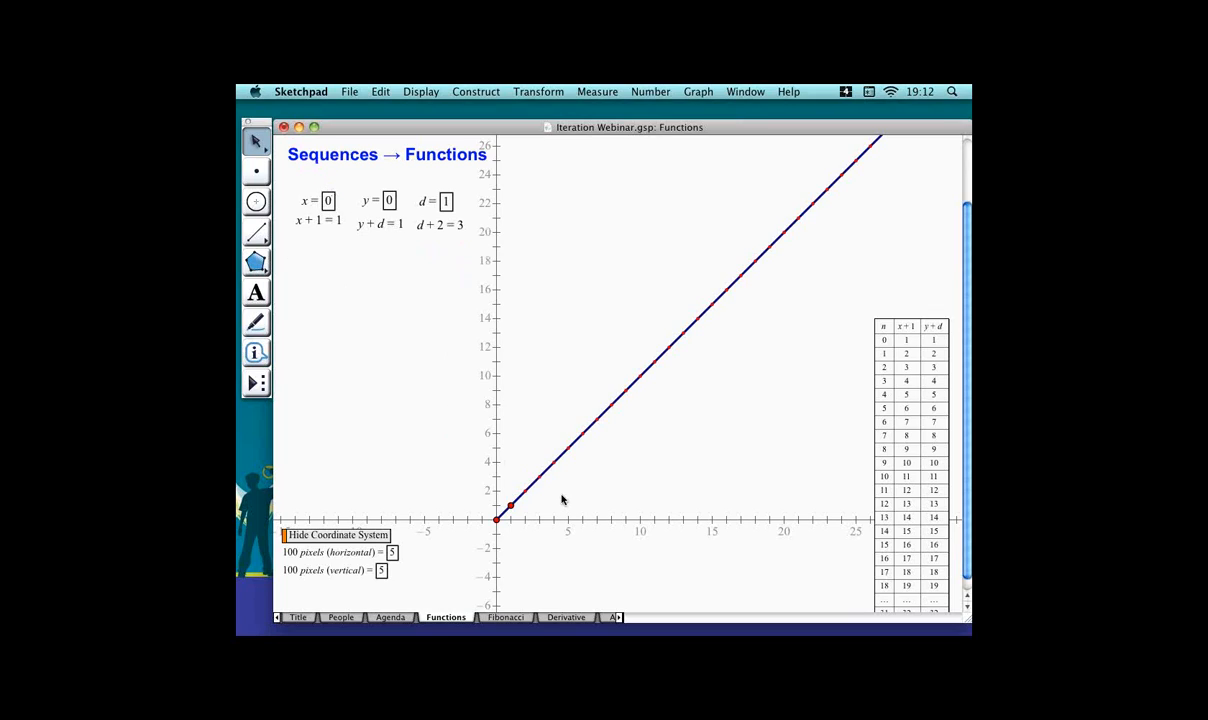
# Delete the iterated points and segments of the linear graph together with their iteration table.
pyautogui.click(530, 486)
pyautogui.click(546, 486)
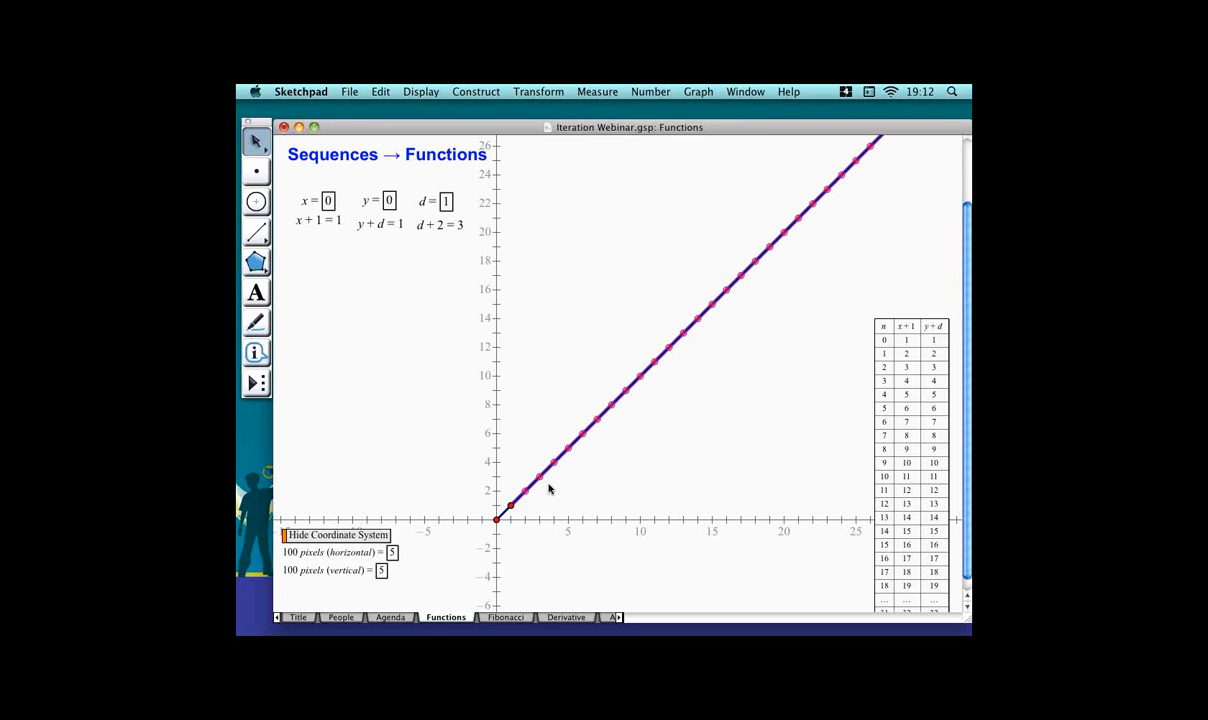
pyautogui.press('Delete')
pyautogui.click(893, 408)
pyautogui.press('Delete')
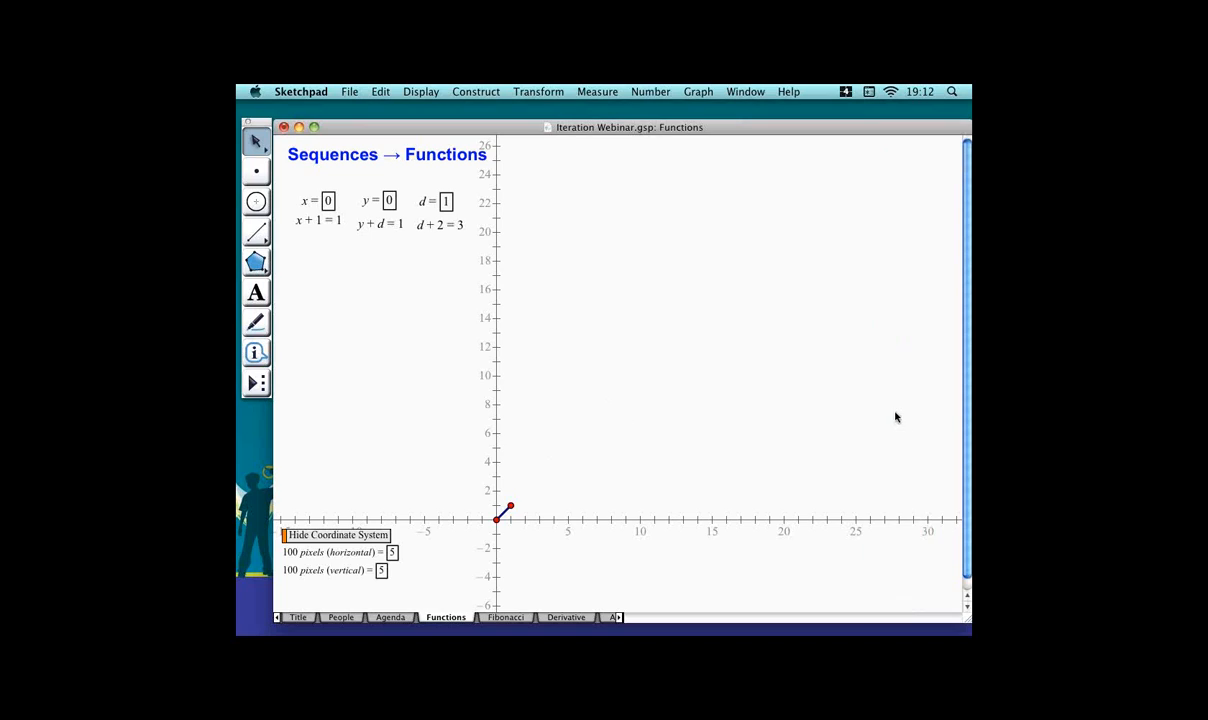
# Iterate parameters x, y and d together, mapping x to x + 1, y to y + d and d to d + 2.
pyautogui.click(328, 199)
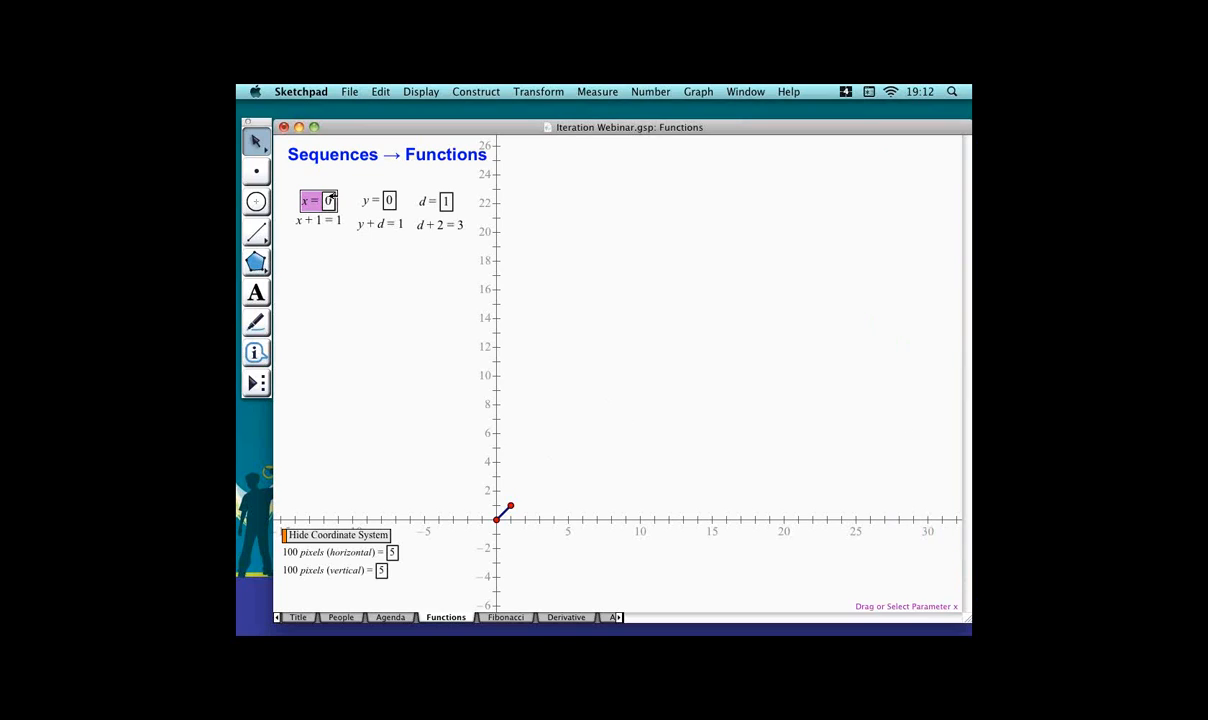
pyautogui.keyDown('shift'); pyautogui.click(390, 200); pyautogui.keyUp('shift')
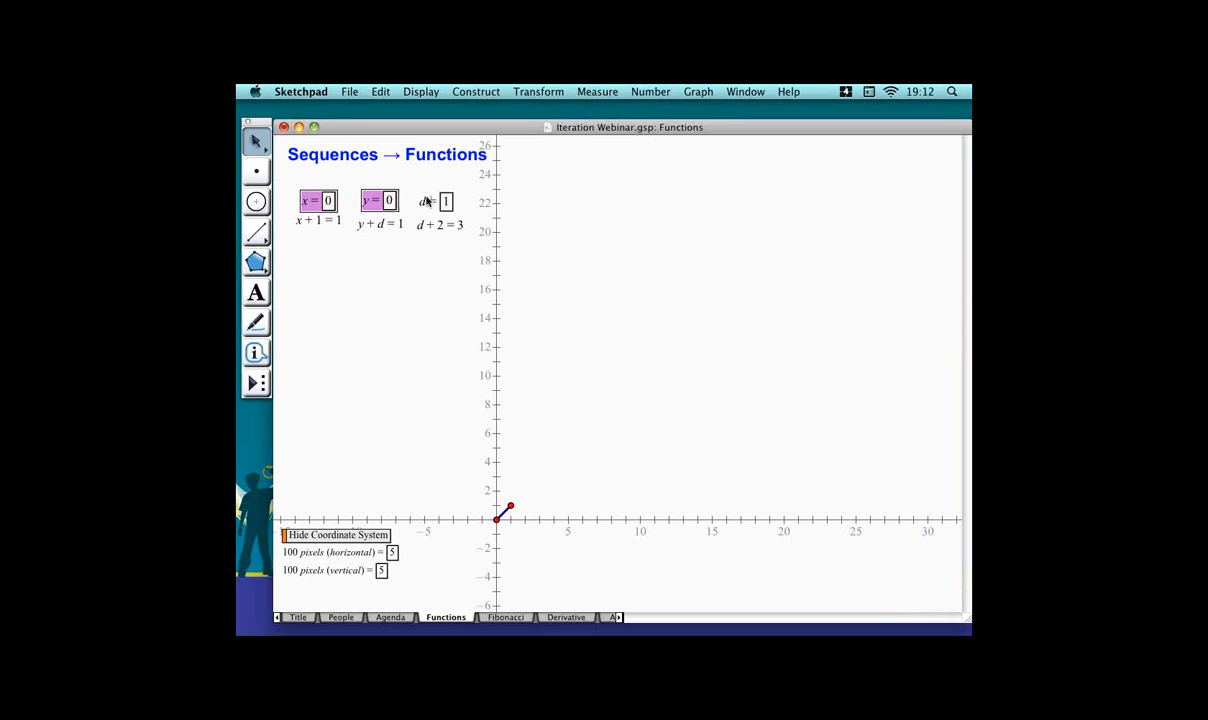
pyautogui.keyDown('shift'); pyautogui.click(440, 203); pyautogui.keyUp('shift')
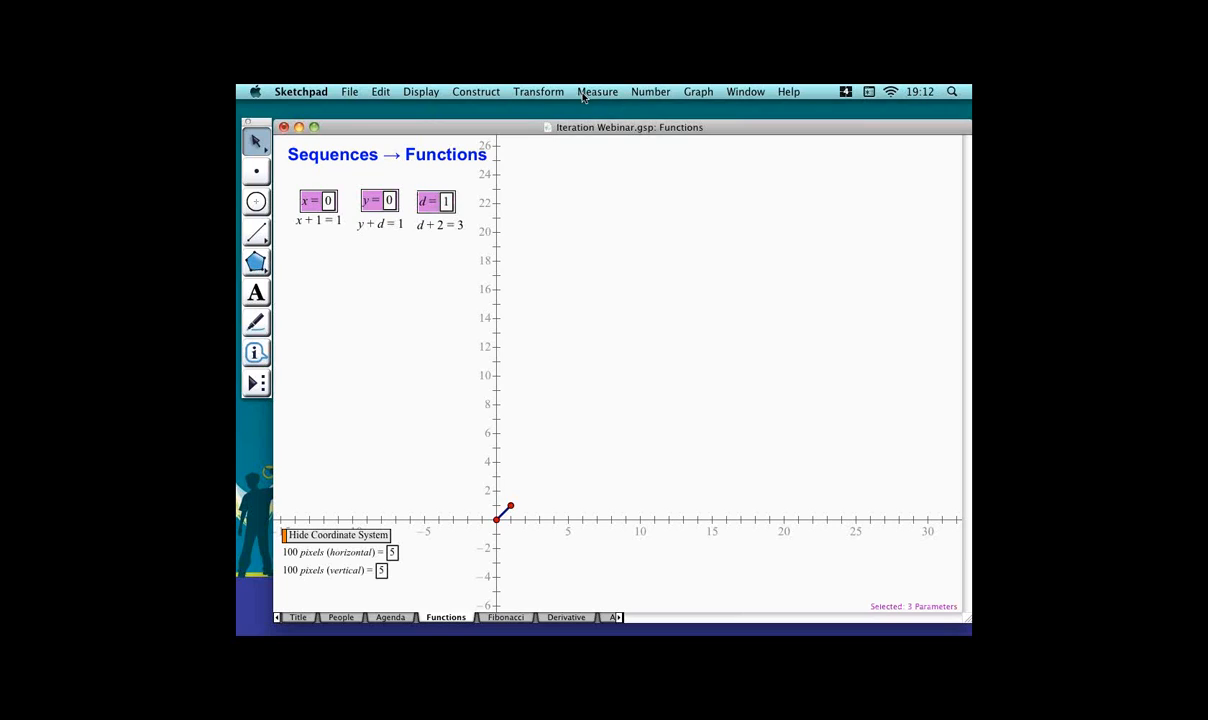
pyautogui.click(552, 92)
pyautogui.click(590, 262)
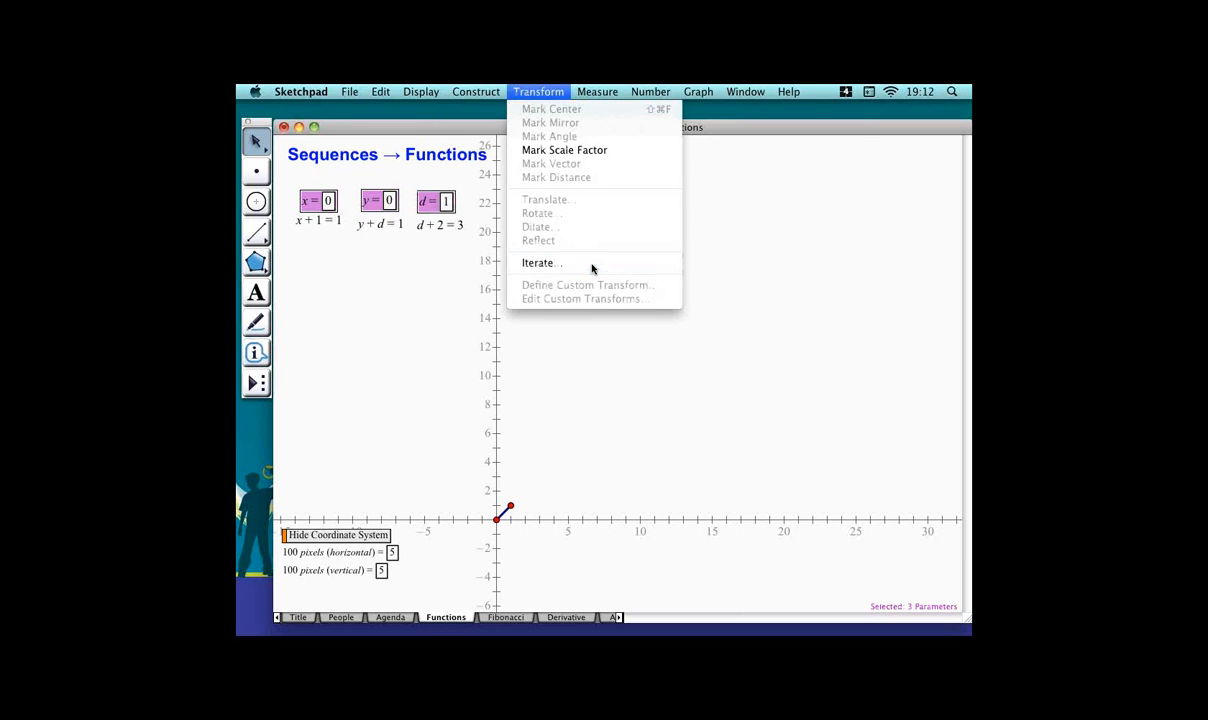
pyautogui.click(318, 219)
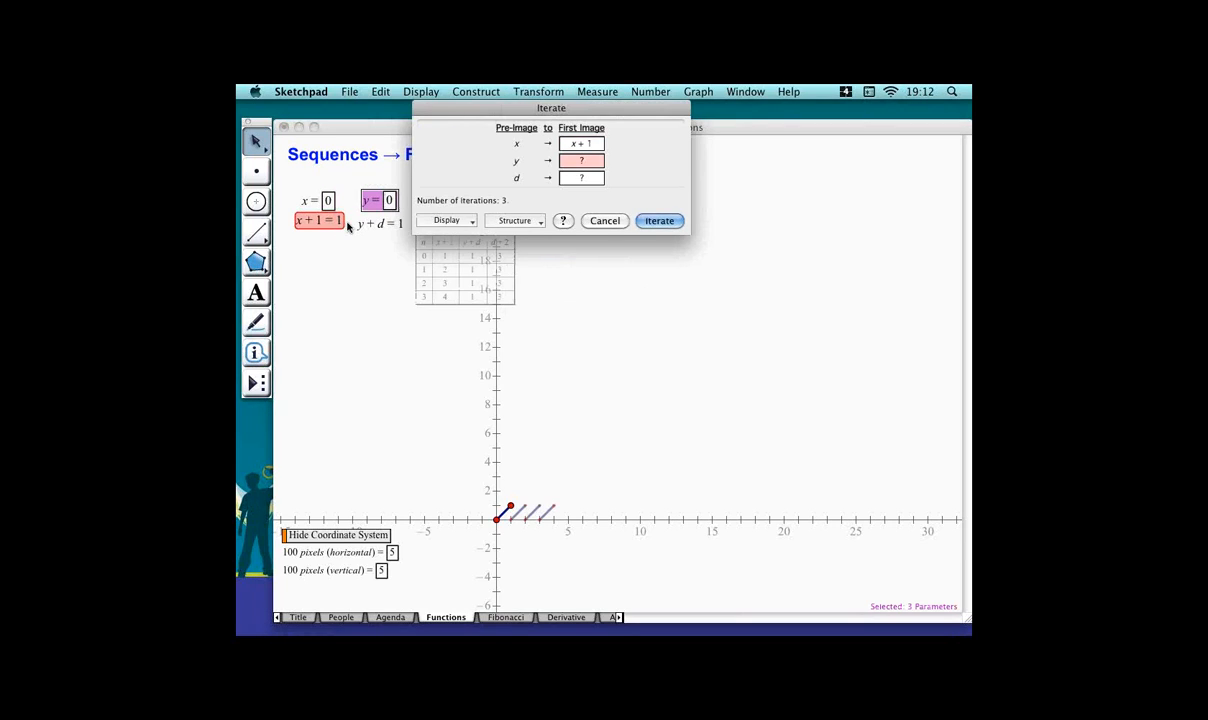
pyautogui.click(390, 223)
pyautogui.moveTo(494, 108); pyautogui.dragTo(607, 120)
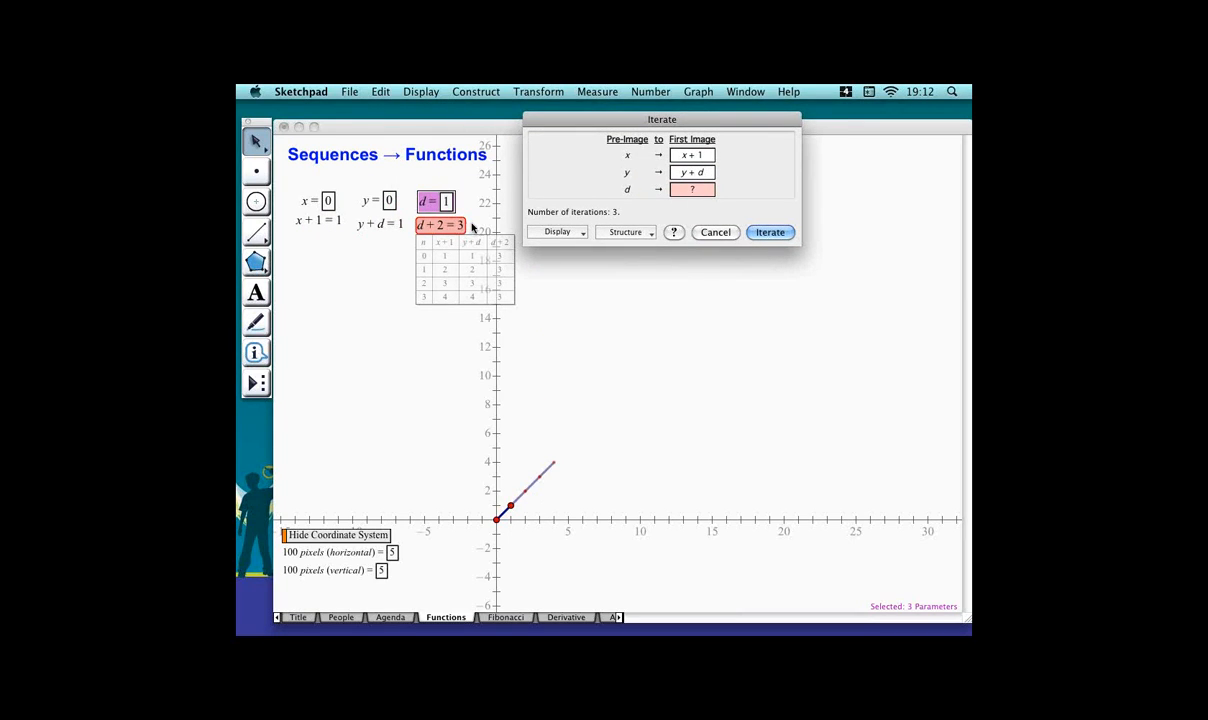
pyautogui.click(468, 226)
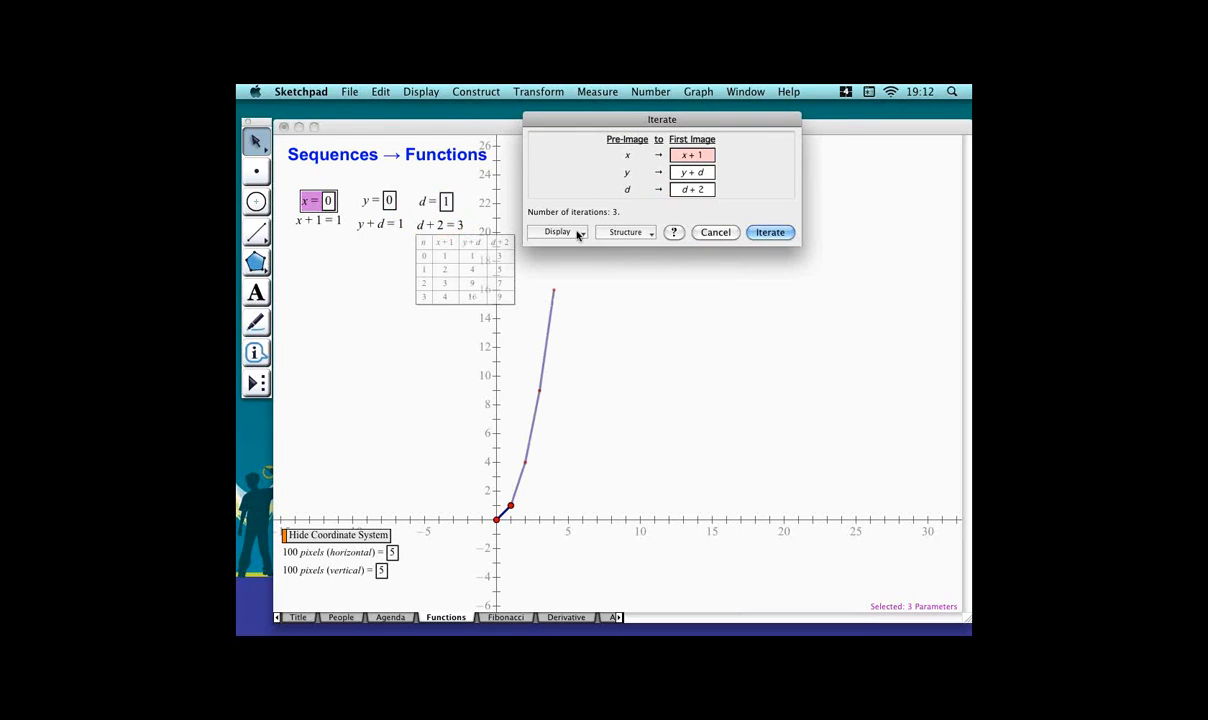
pyautogui.click(769, 232)
# Move the new iteration table below the calculations and extend the iteration until its last row is n = 10.
pyautogui.moveTo(459, 274); pyautogui.dragTo(346, 294)
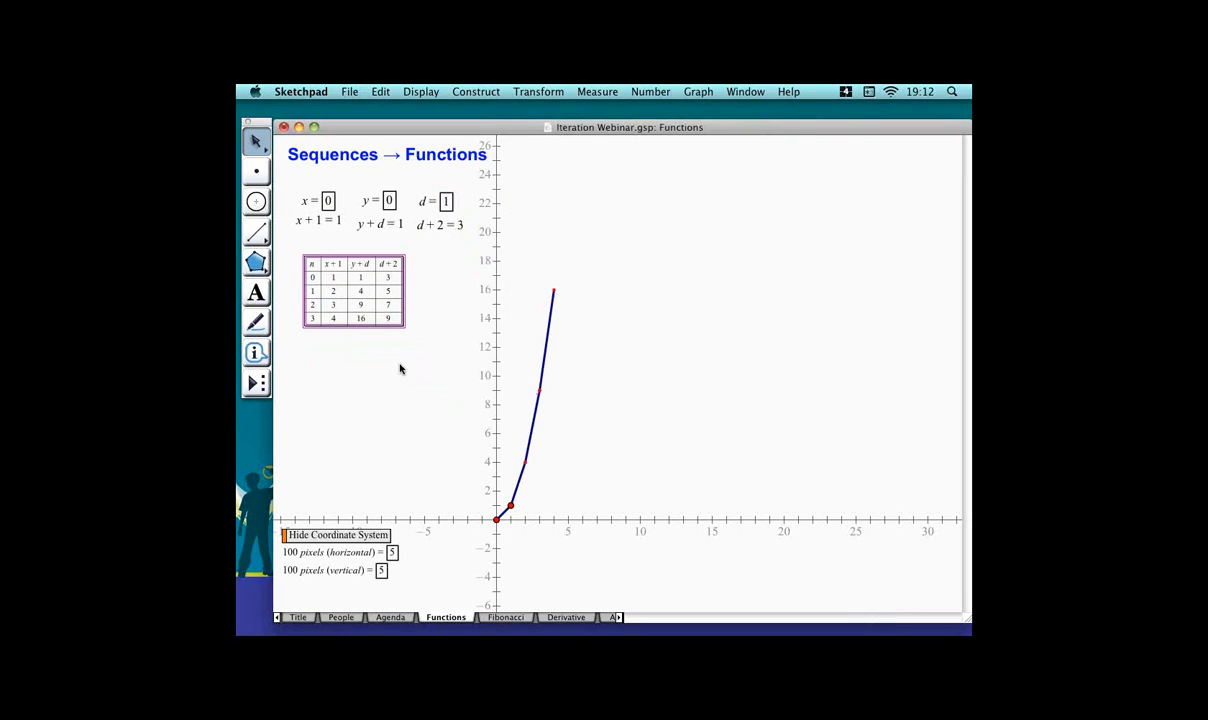
pyautogui.press('+')
pyautogui.press('+')
pyautogui.press('+')
pyautogui.press('+')
pyautogui.press('+')
pyautogui.press('+')
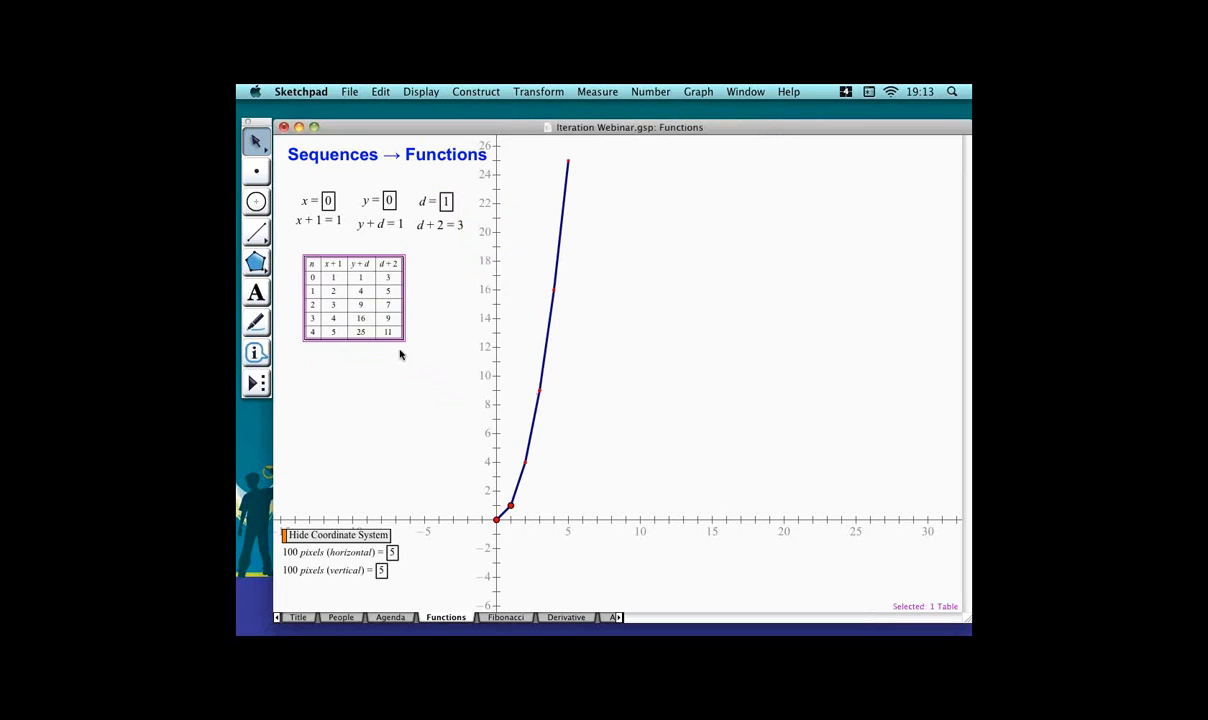
pyautogui.press('+')
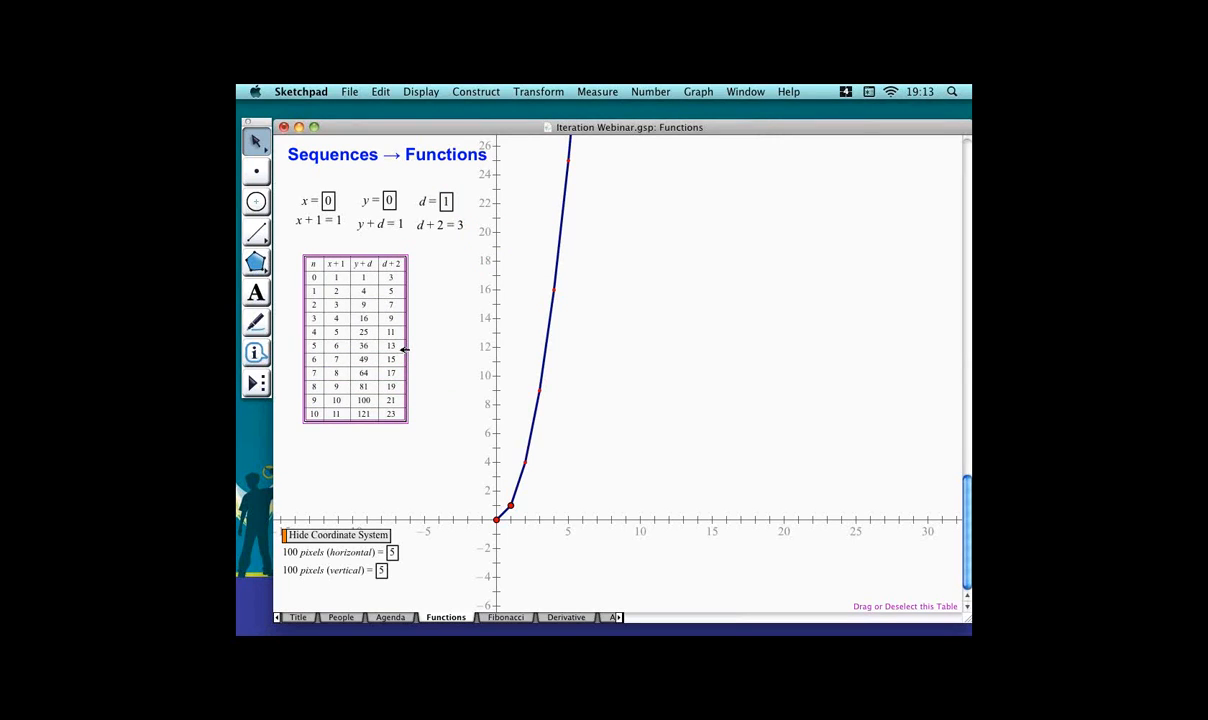
pyautogui.click(402, 428)
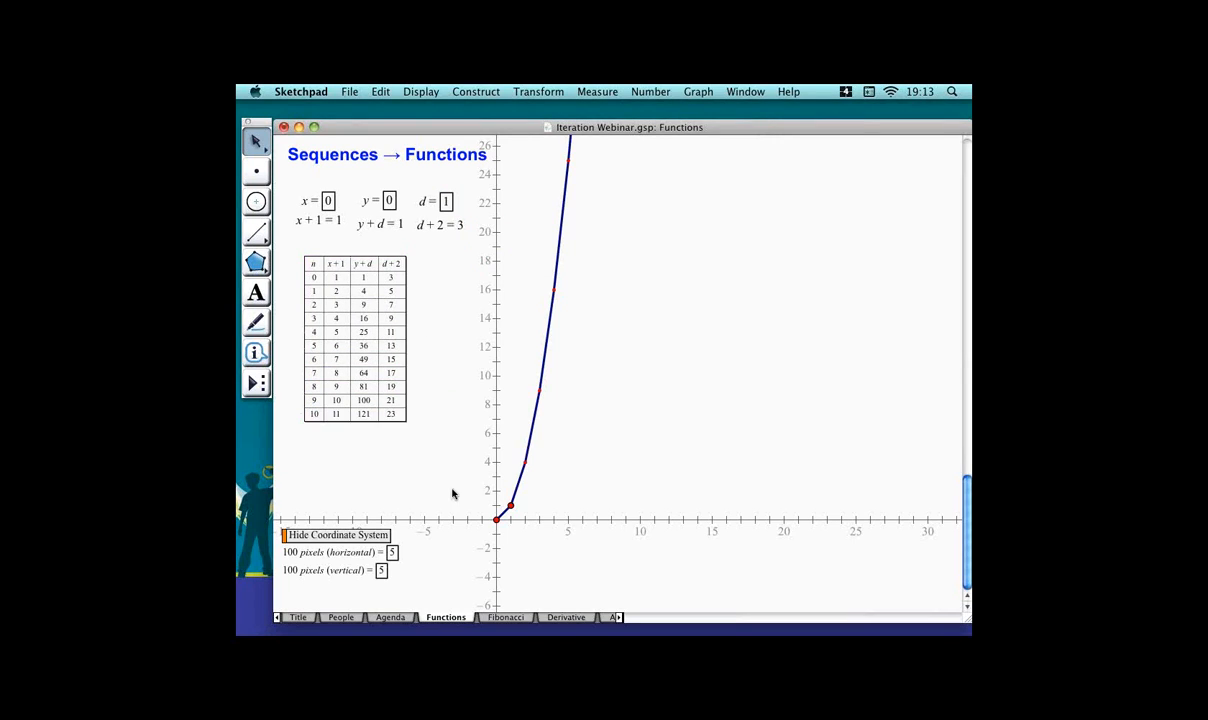
# Set the vertical scale of the coordinate system to 50 units per 100 pixels.
pyautogui.click(415, 556)
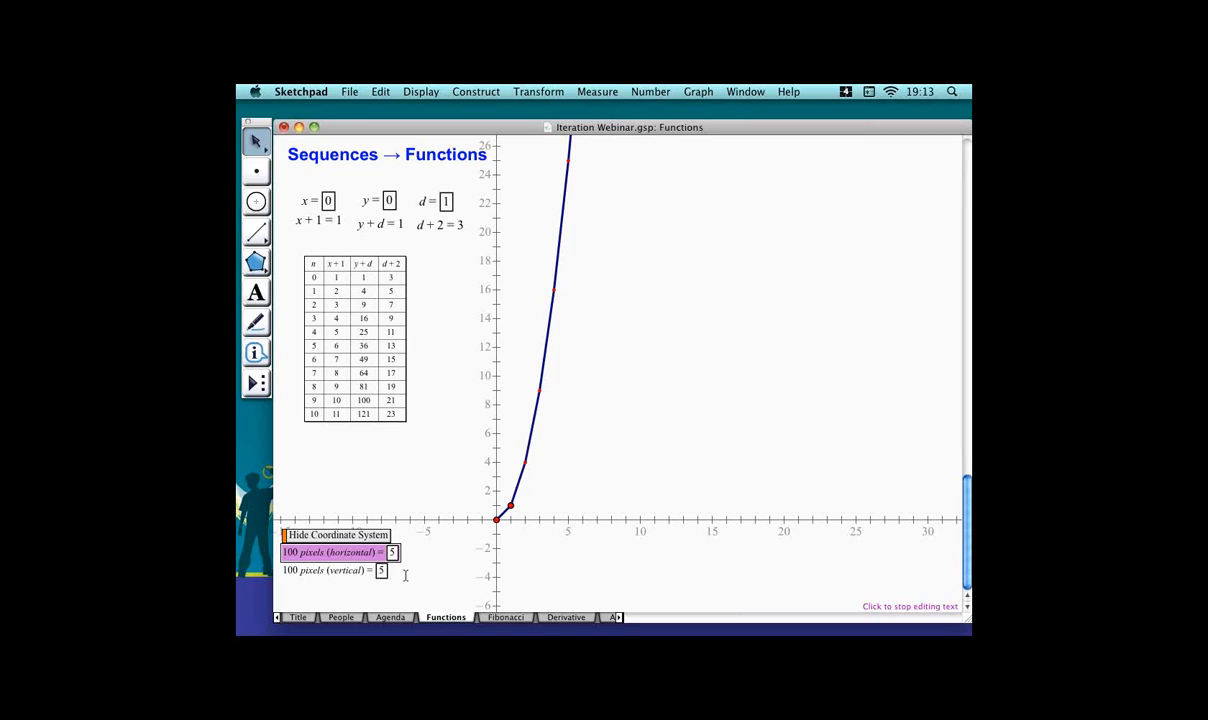
pyautogui.click(401, 573)
pyautogui.write('0')
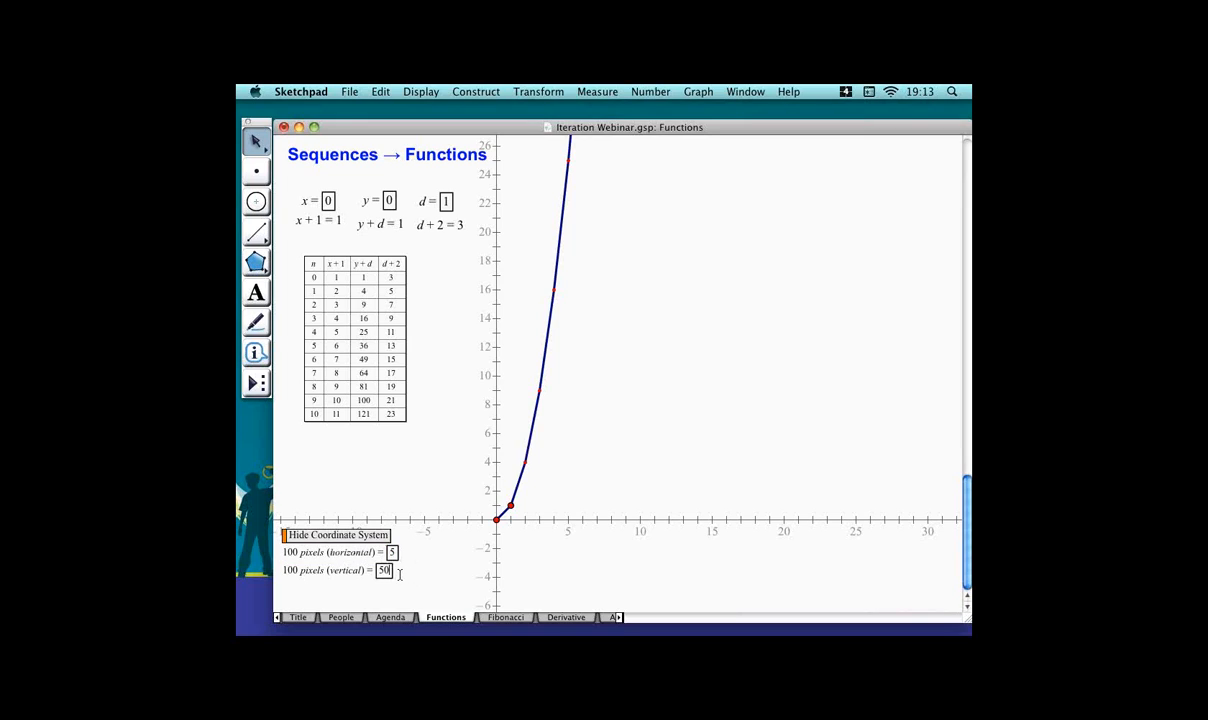
pyautogui.press('Return')
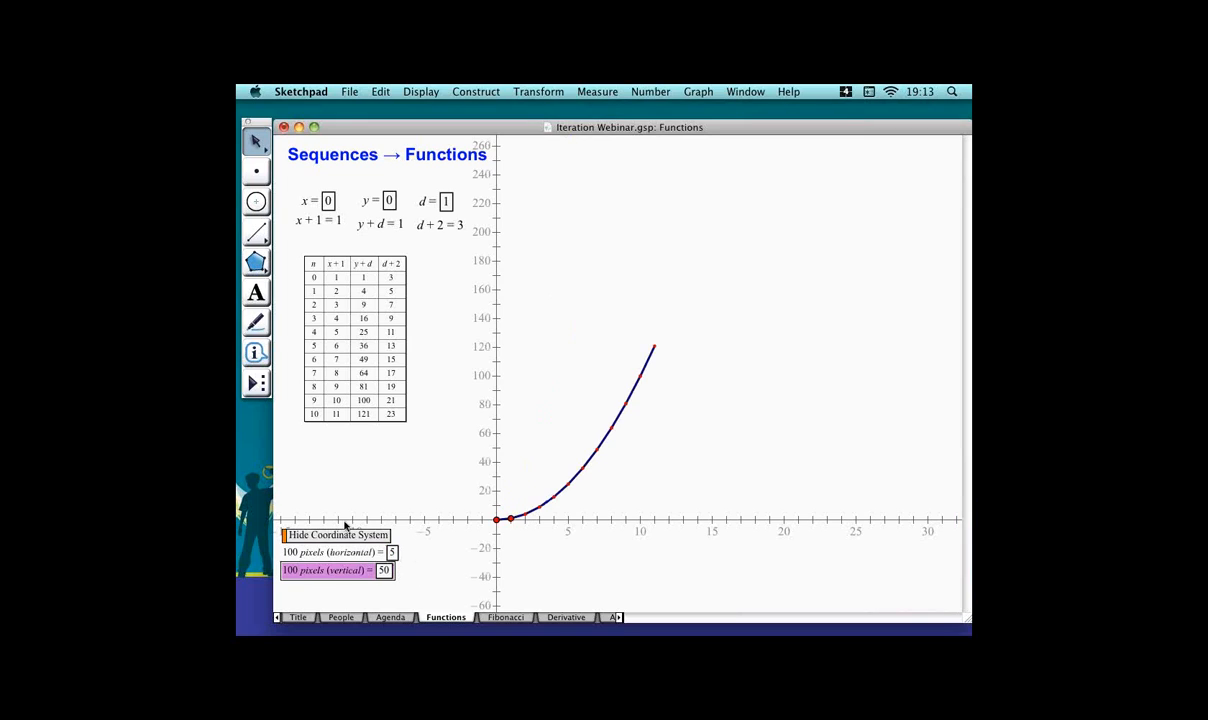
pyautogui.click(447, 487)
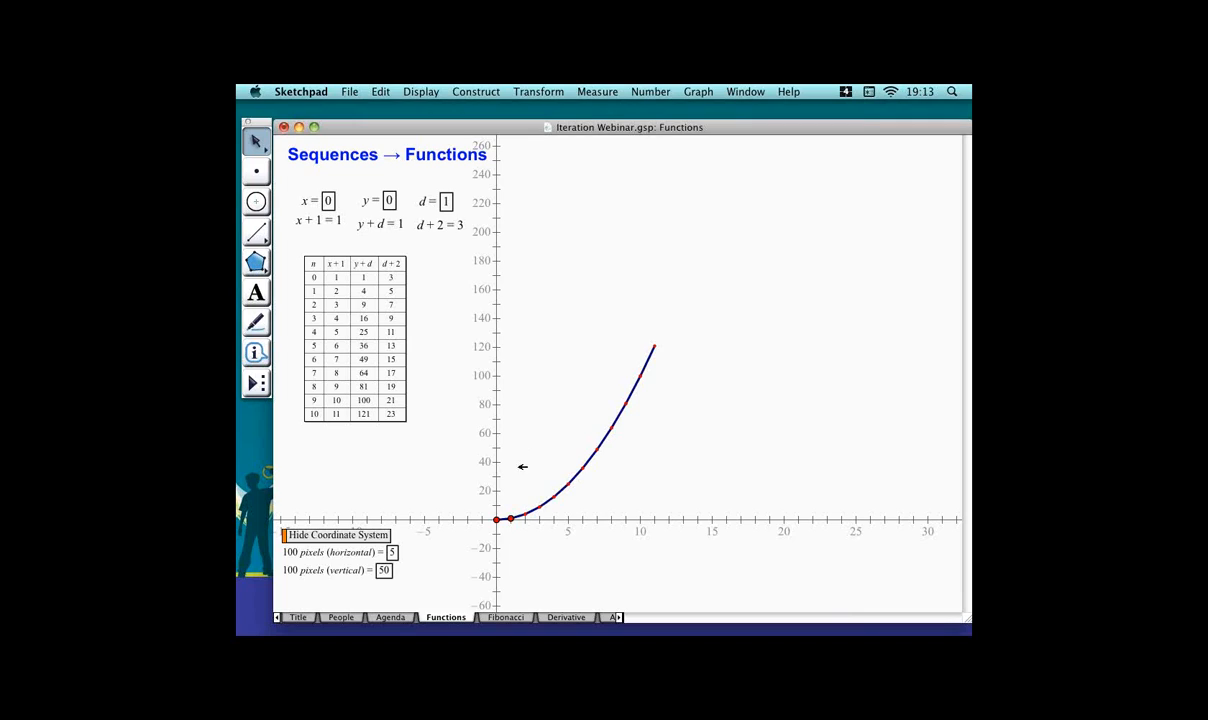
# Extend the iteration table of x + 1, y + d and d + 2 until its last row is n = 14.
pyautogui.click(414, 417)
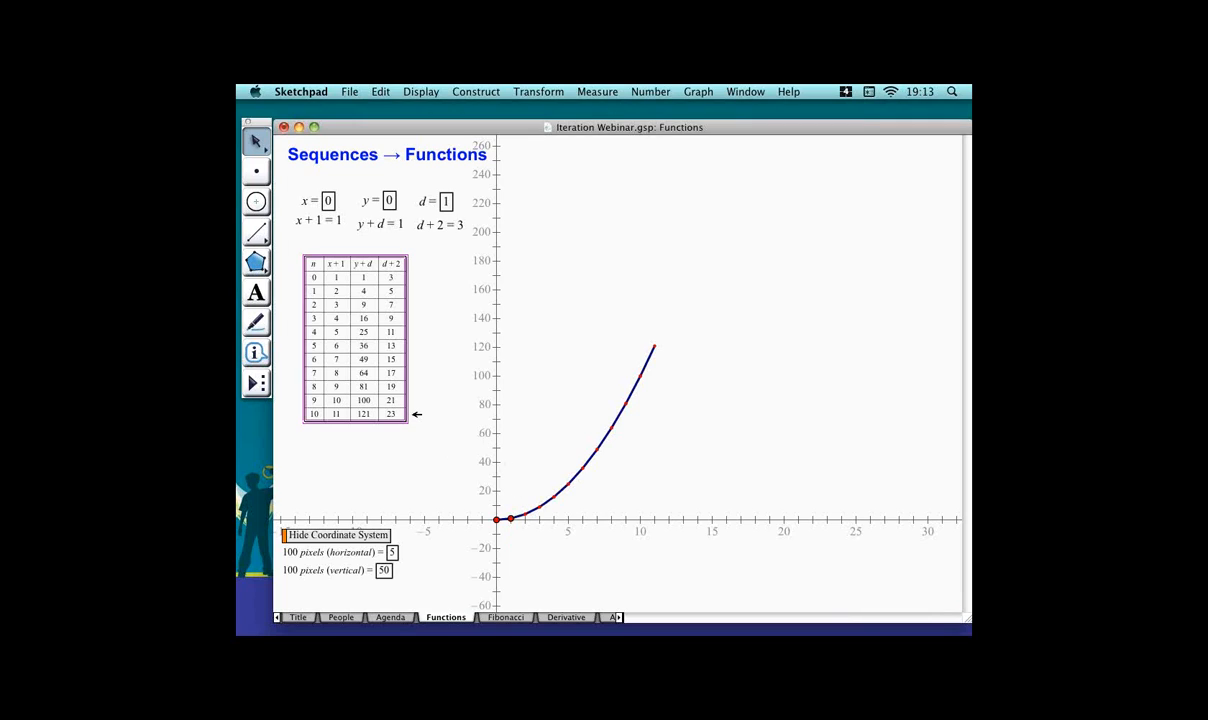
pyautogui.press('+')
pyautogui.press('+')
pyautogui.press('+')
pyautogui.press('+')
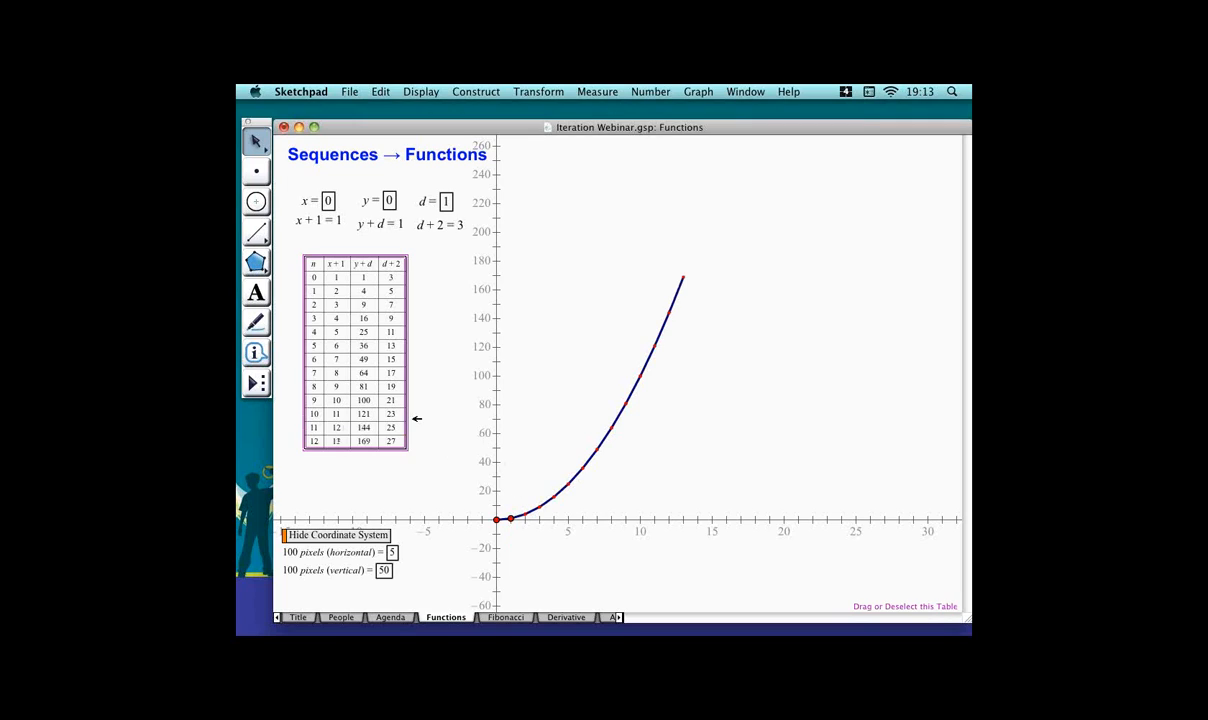
pyautogui.click(453, 435)
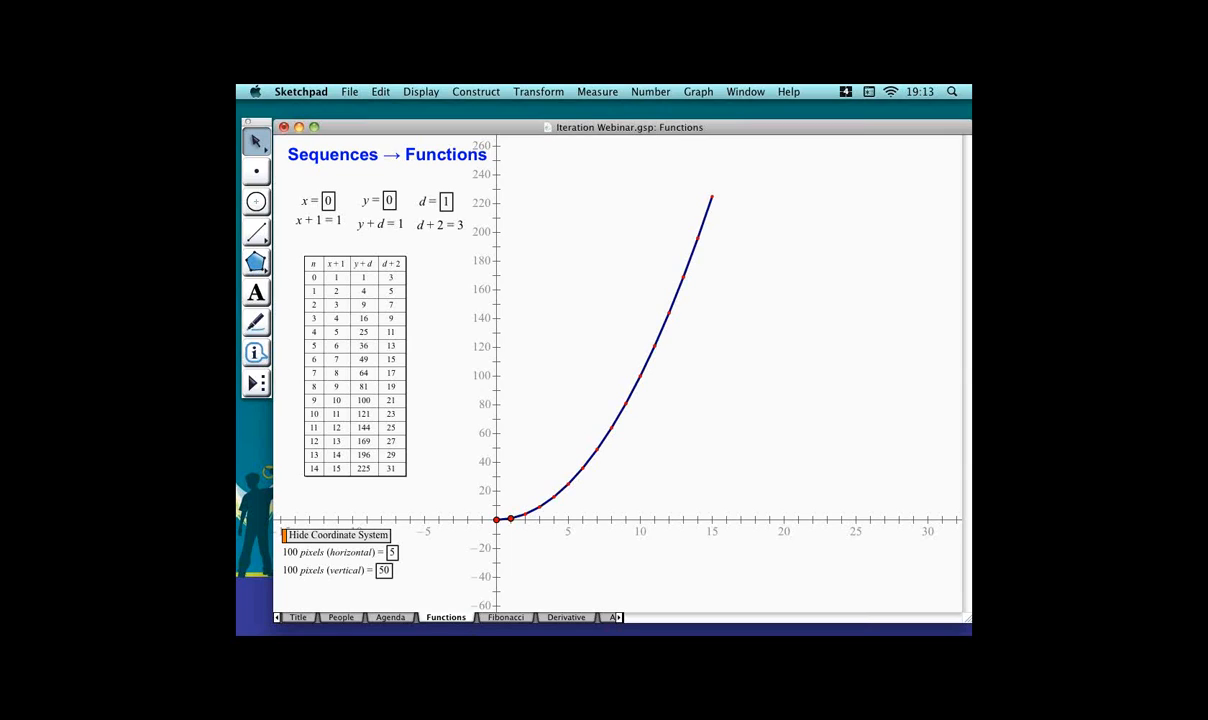
pyautogui.press('super+Tab')
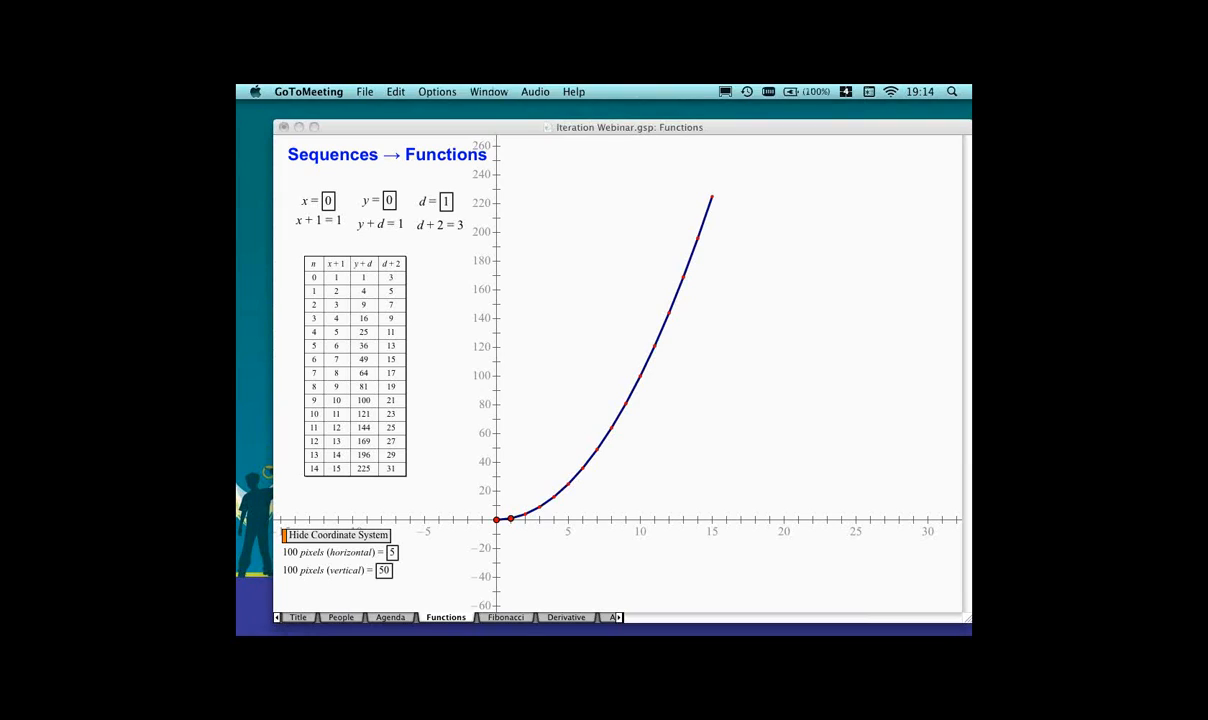
pyautogui.click(445, 406)
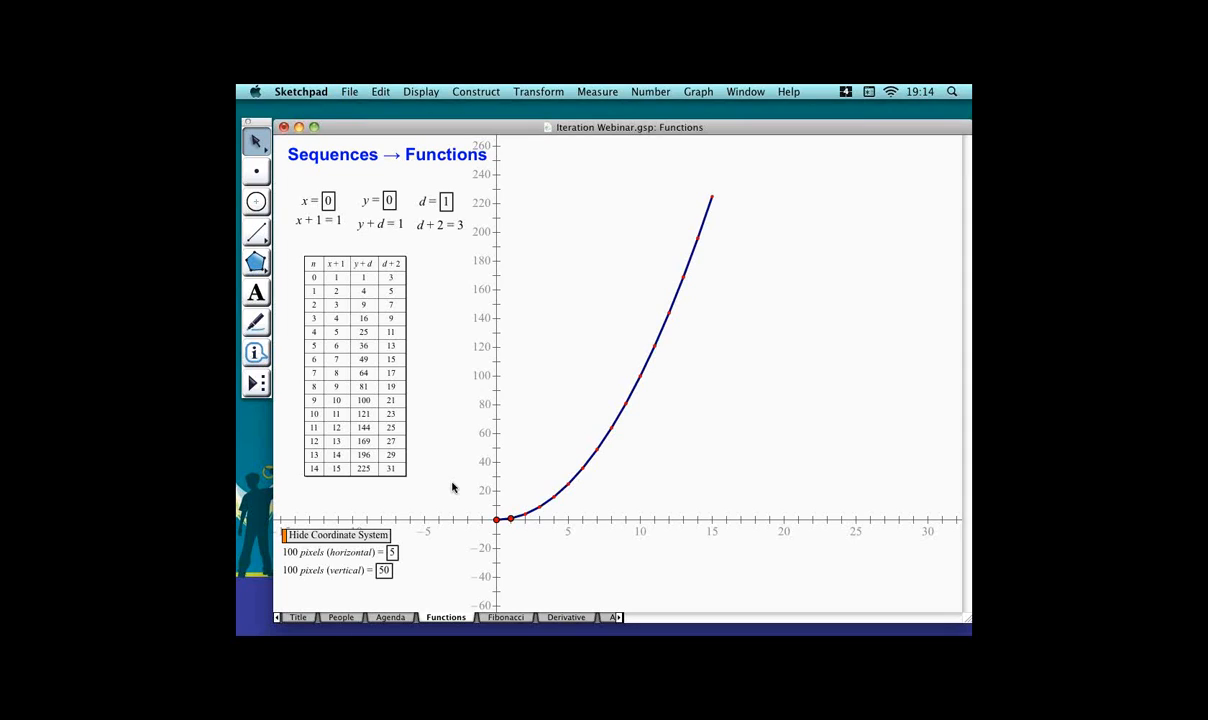
# Start a new blank sketch and create a unitless parameter x with the value 1.
pyautogui.press('super+n')
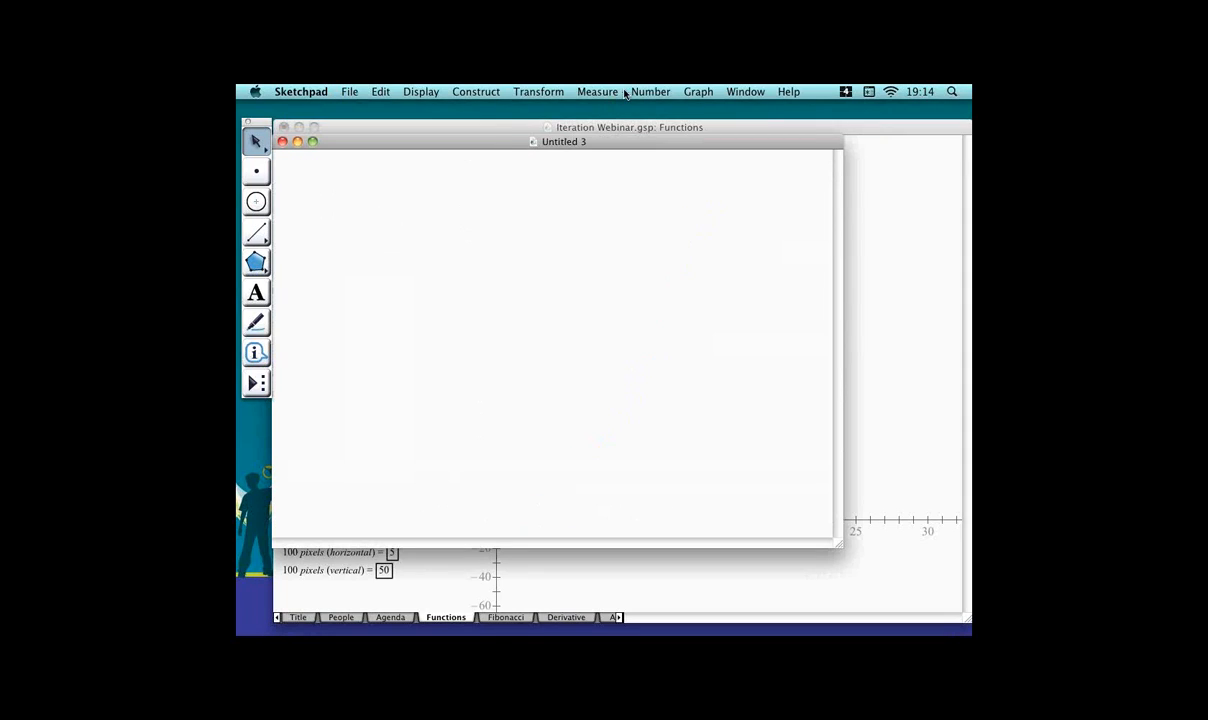
pyautogui.click(668, 92)
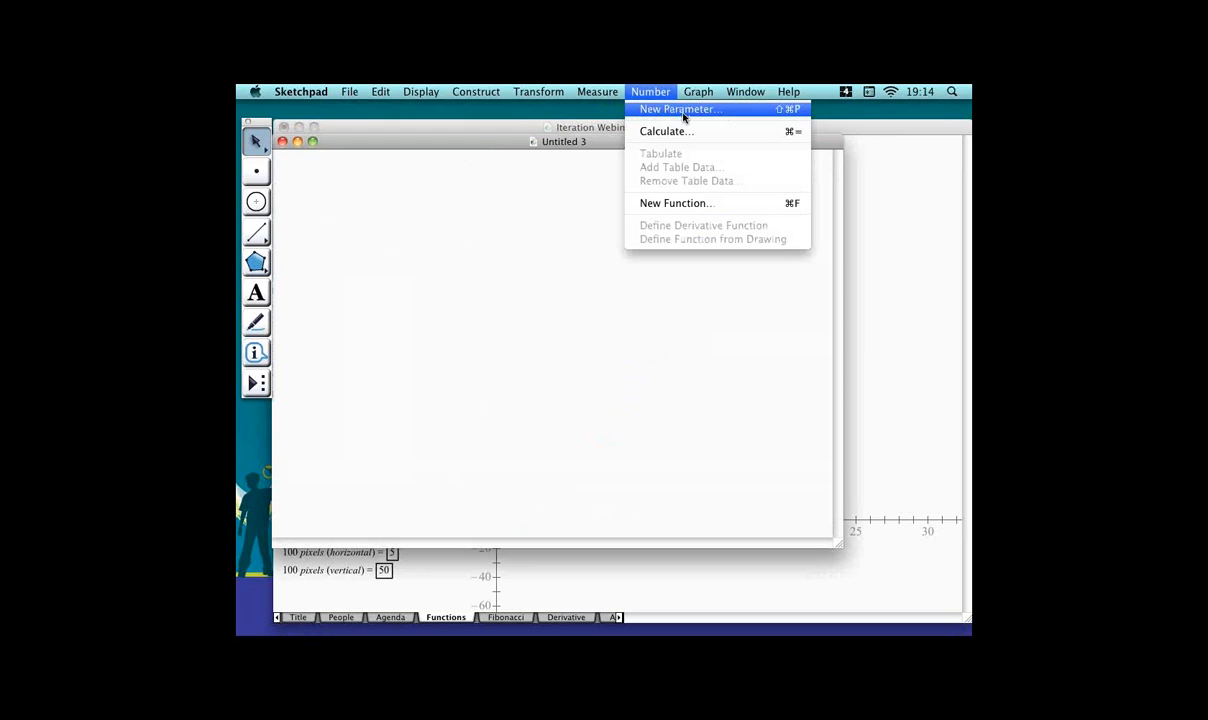
pyautogui.click(681, 110)
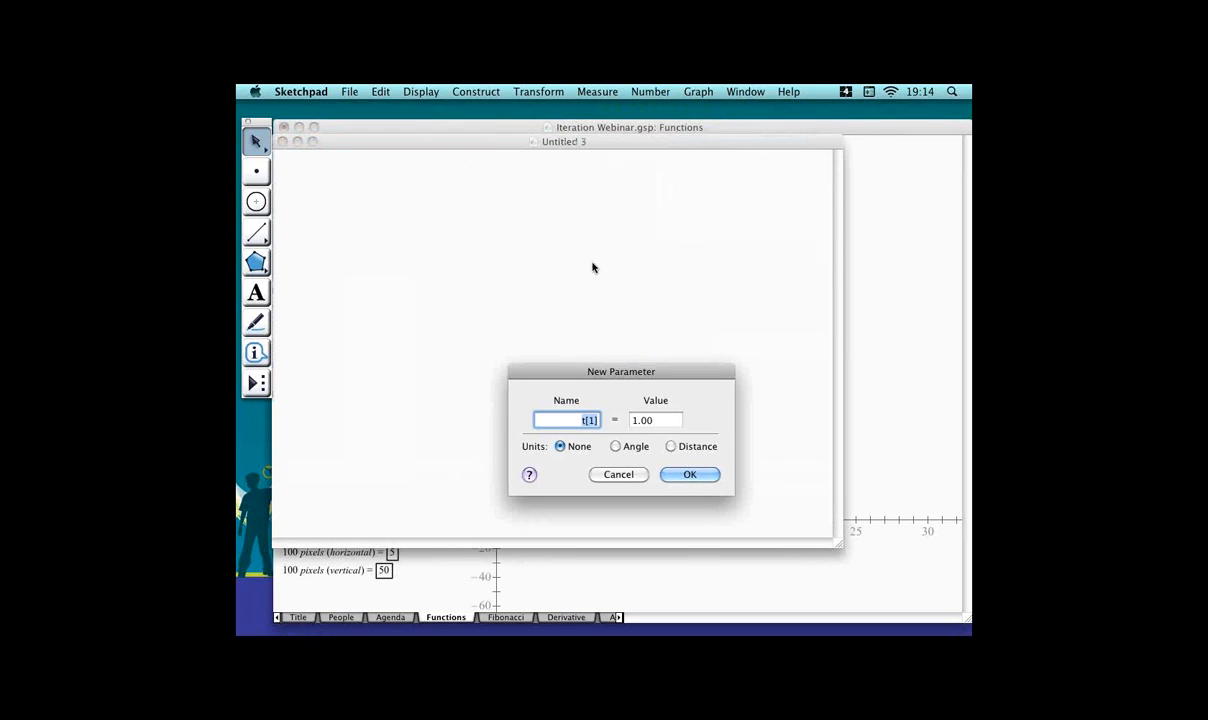
pyautogui.write('x')
pyautogui.press('Tab')
pyautogui.write('1')
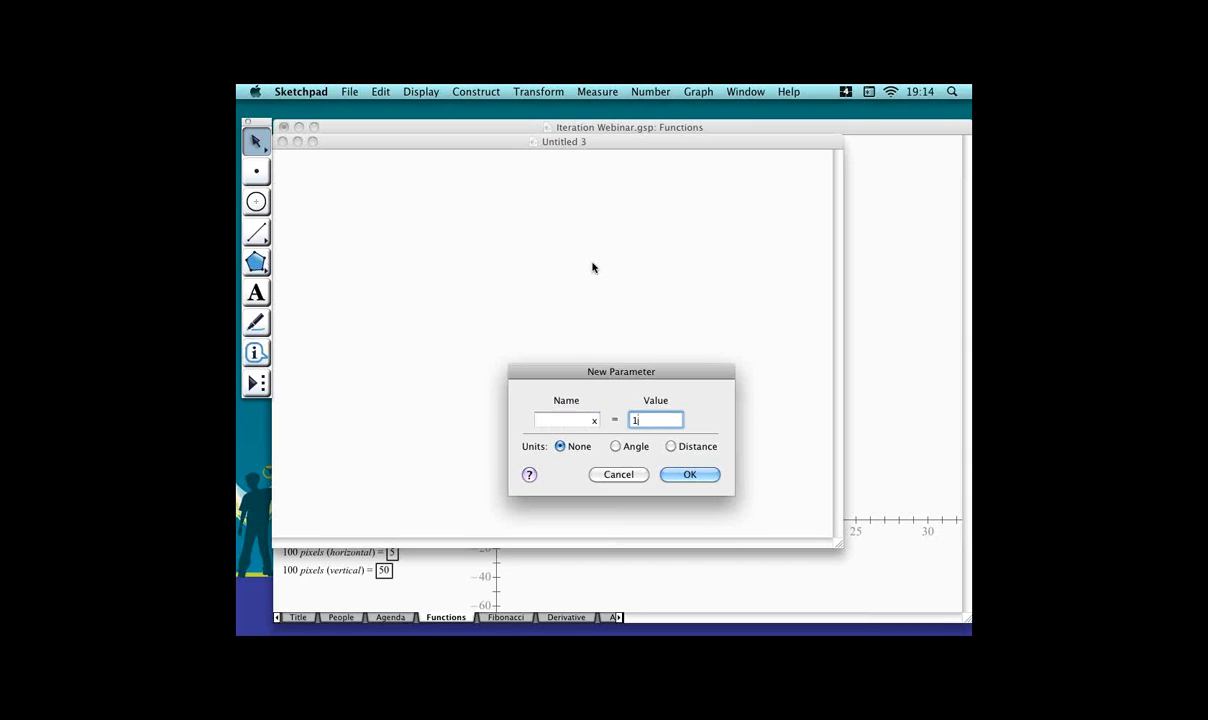
pyautogui.write('.00')
pyautogui.press('BackSpace')
pyautogui.press('BackSpace')
pyautogui.press('BackSpace')
pyautogui.press('Return')
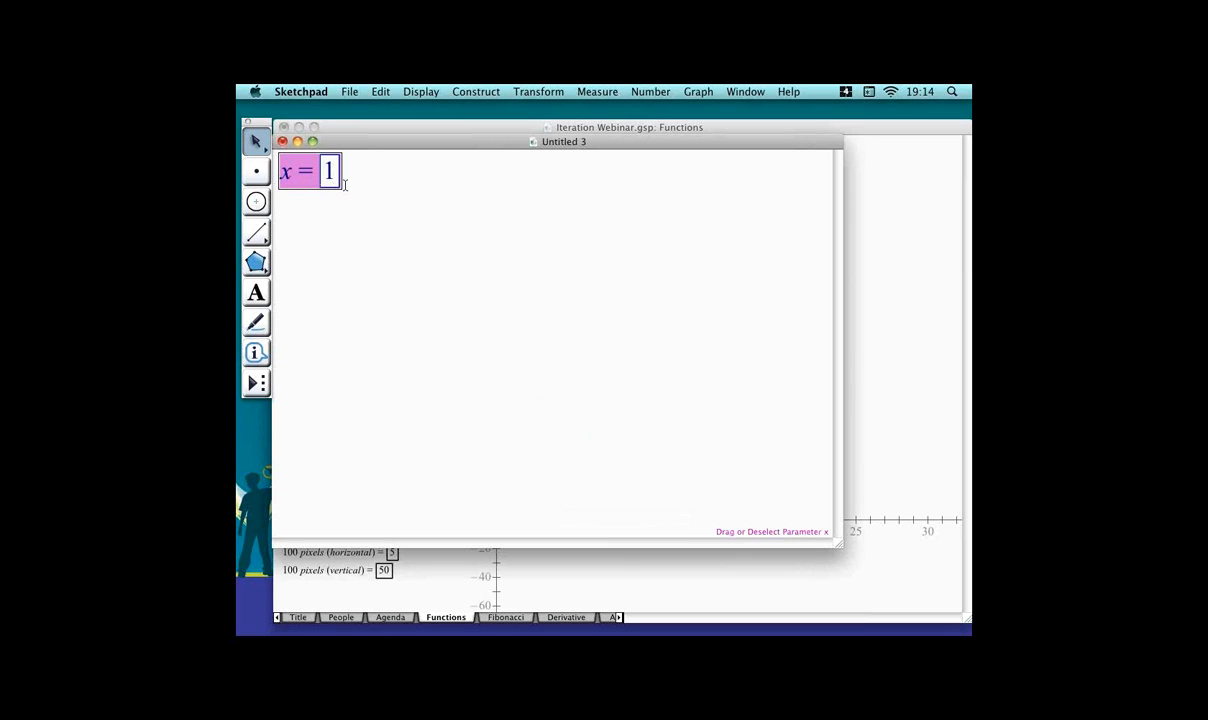
pyautogui.click(370, 236)
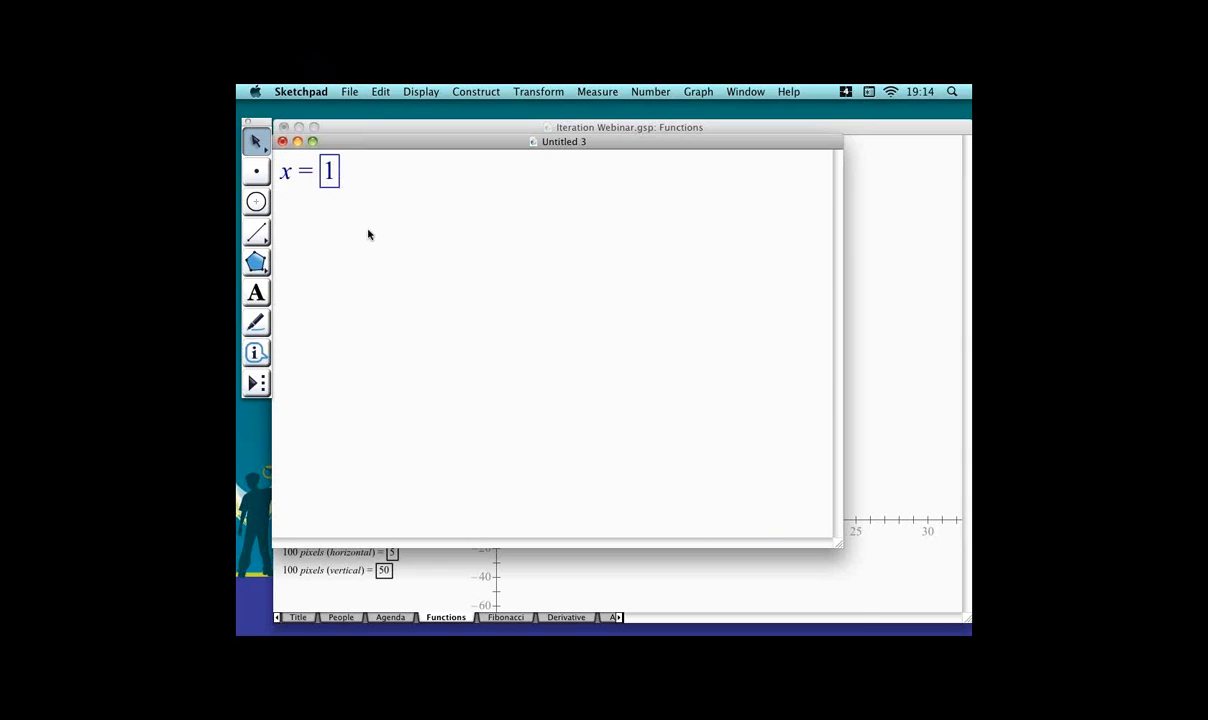
# Create parameter y with the value 1 beside x, and close the untitled sketch without saving it.
pyautogui.press('super+shift+p')
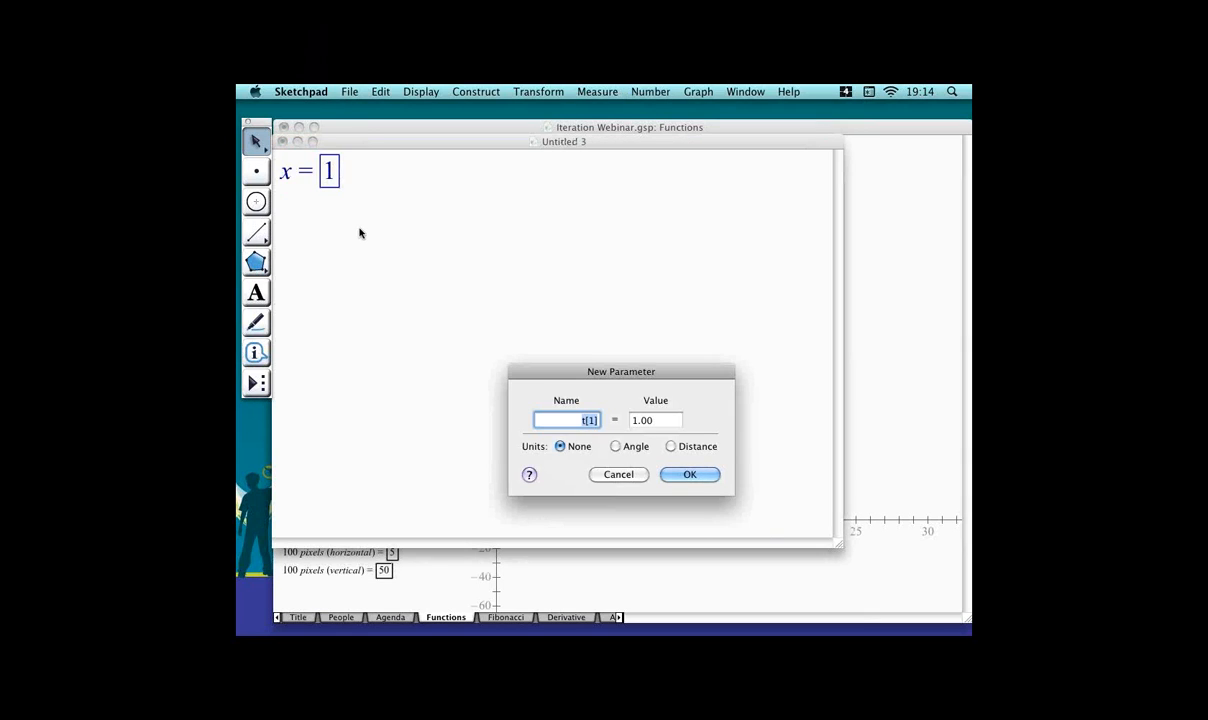
pyautogui.write('y')
pyautogui.press('Tab')
pyautogui.press('Return')
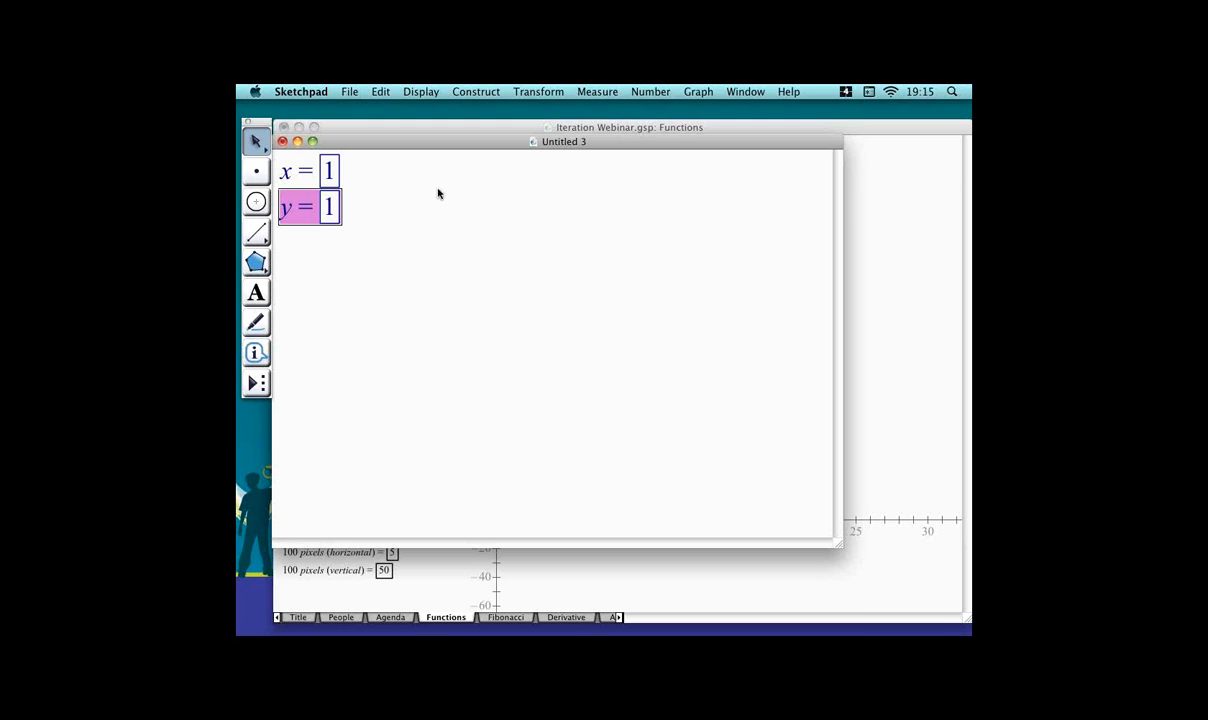
pyautogui.moveTo(310, 208); pyautogui.dragTo(380, 174)
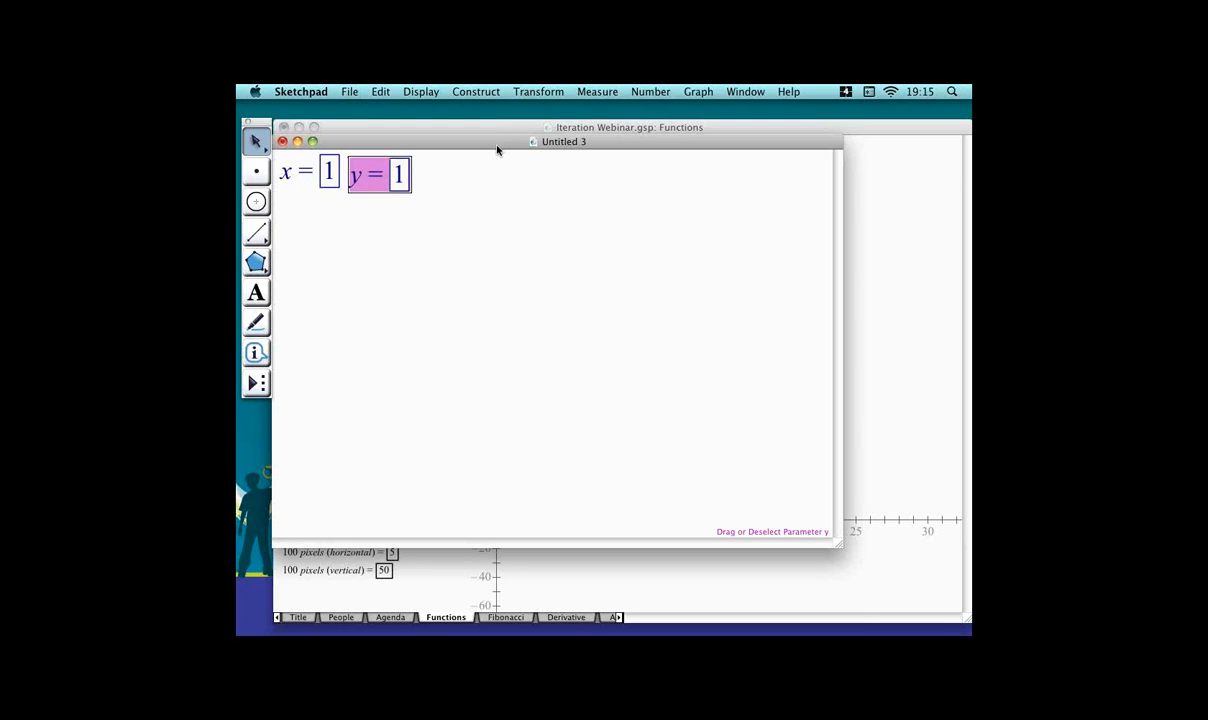
pyautogui.click(284, 141)
pyautogui.click(581, 298)
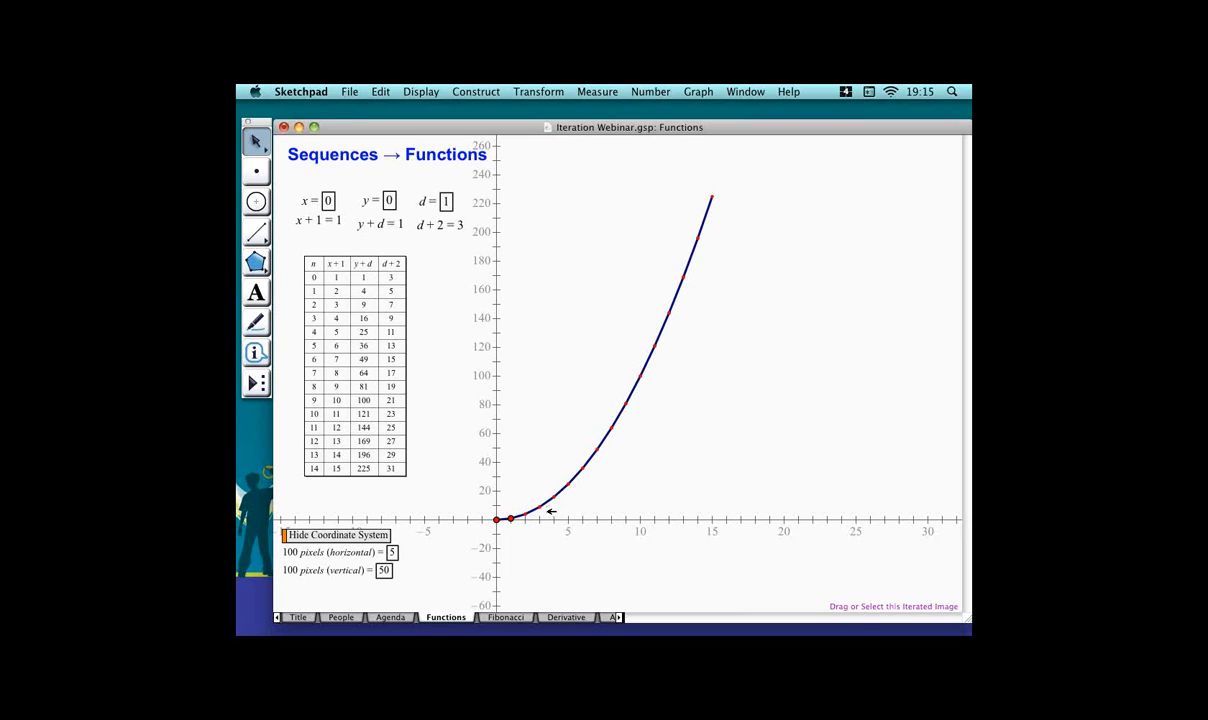
# Delete the quadratic graph's iterated points and segments, its iteration table, the first segment and the second plotted point, keeping the point at the origin.
pyautogui.click(574, 496)
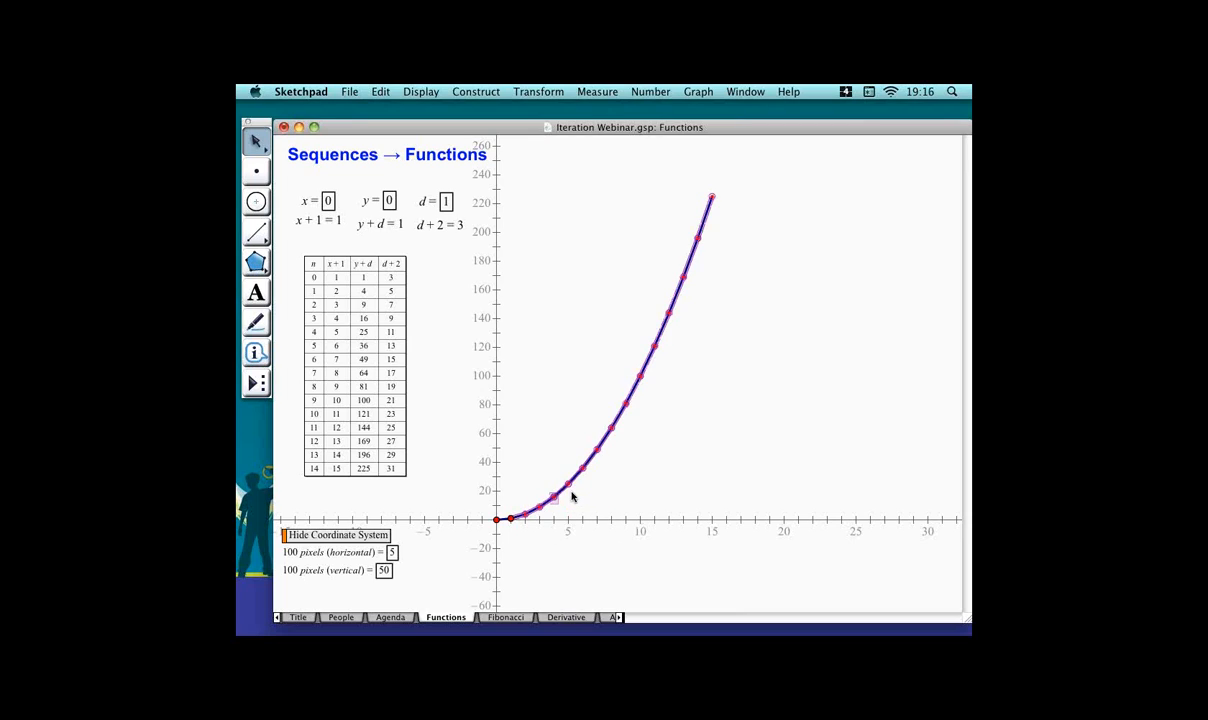
pyautogui.press('Delete')
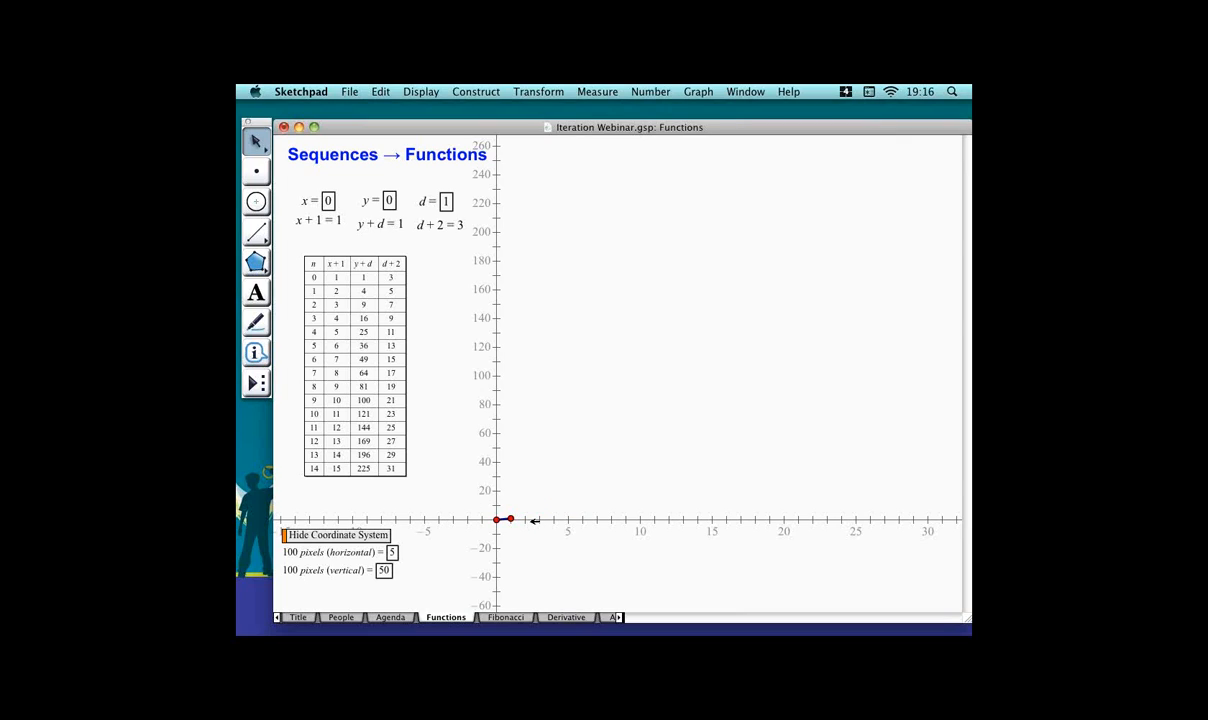
pyautogui.press('Delete')
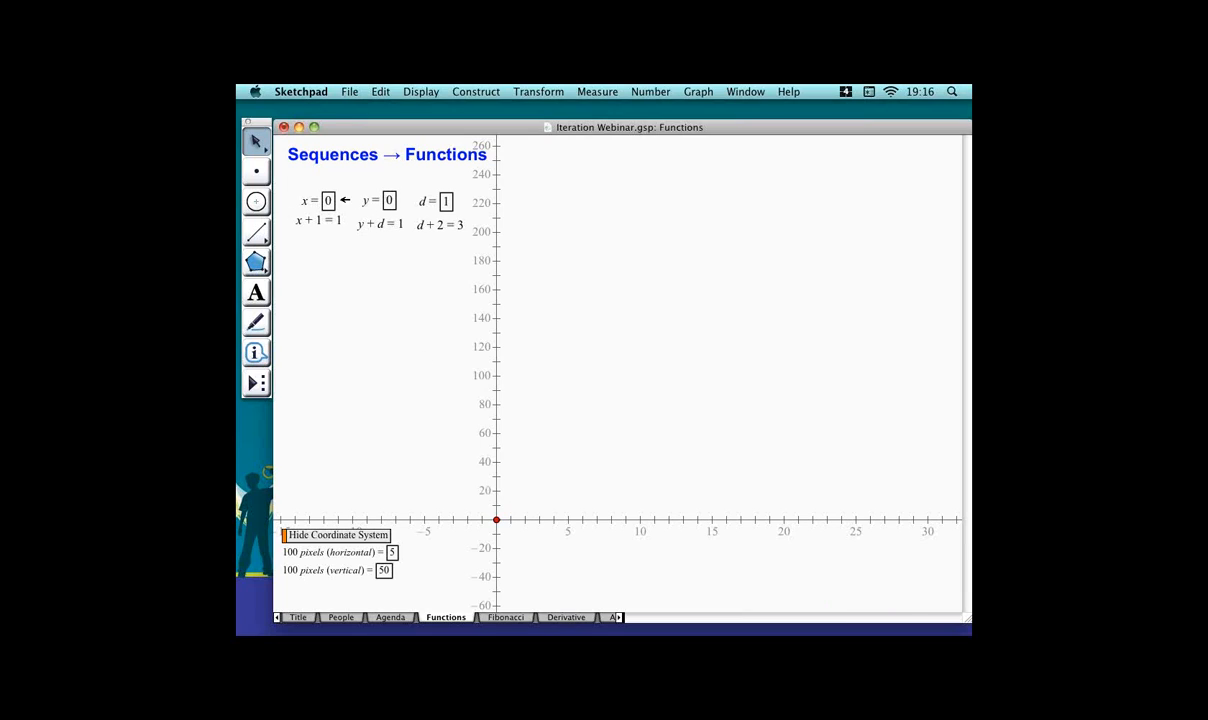
# Iterate parameters y and d together, mapping y to y + d and d to d + 2.
pyautogui.click(378, 200)
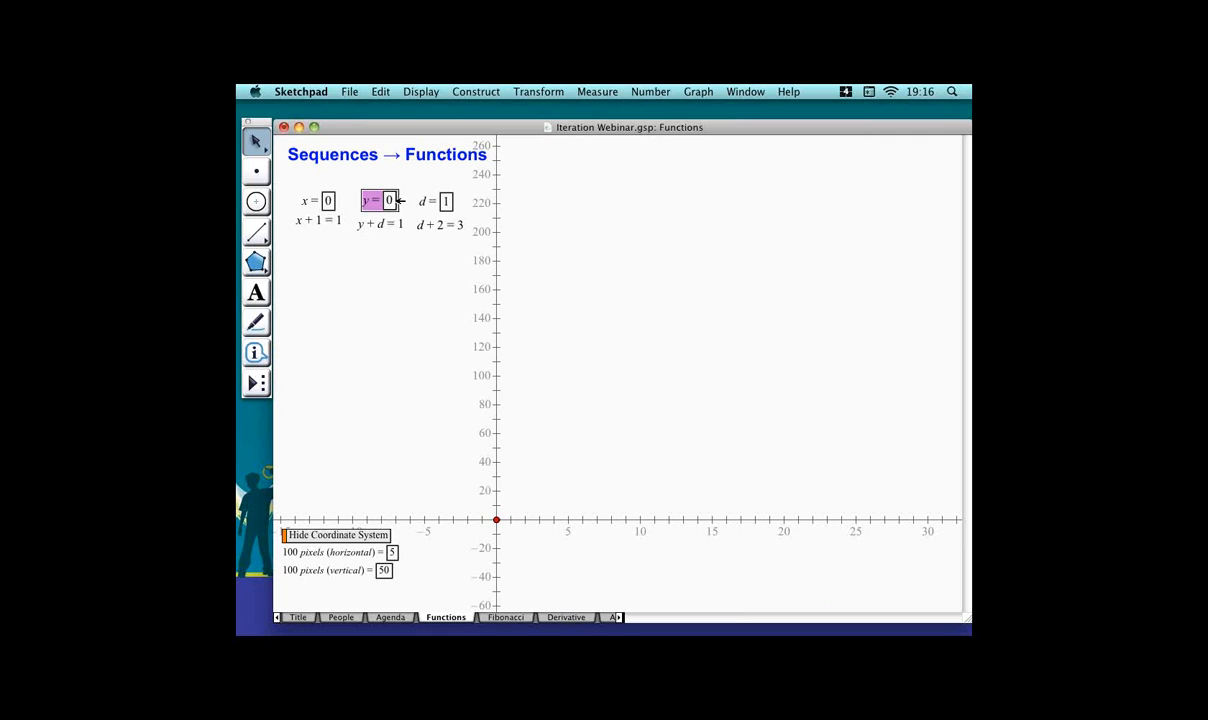
pyautogui.click(446, 201)
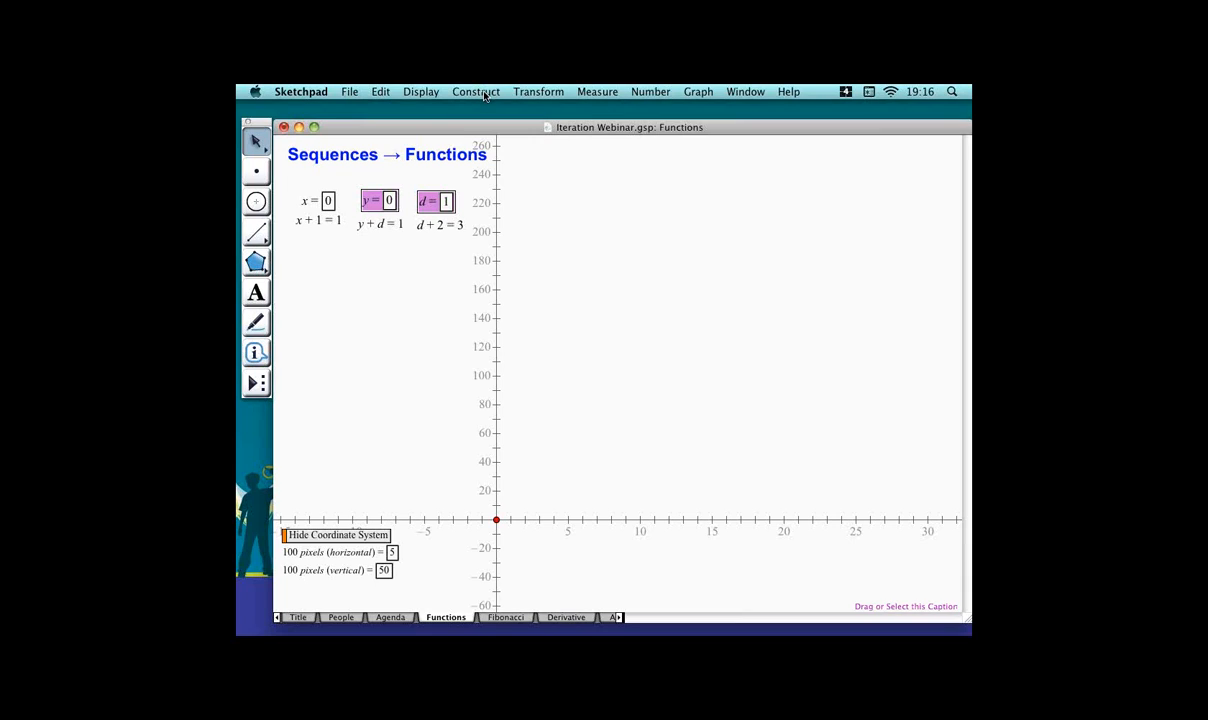
pyautogui.click(555, 93)
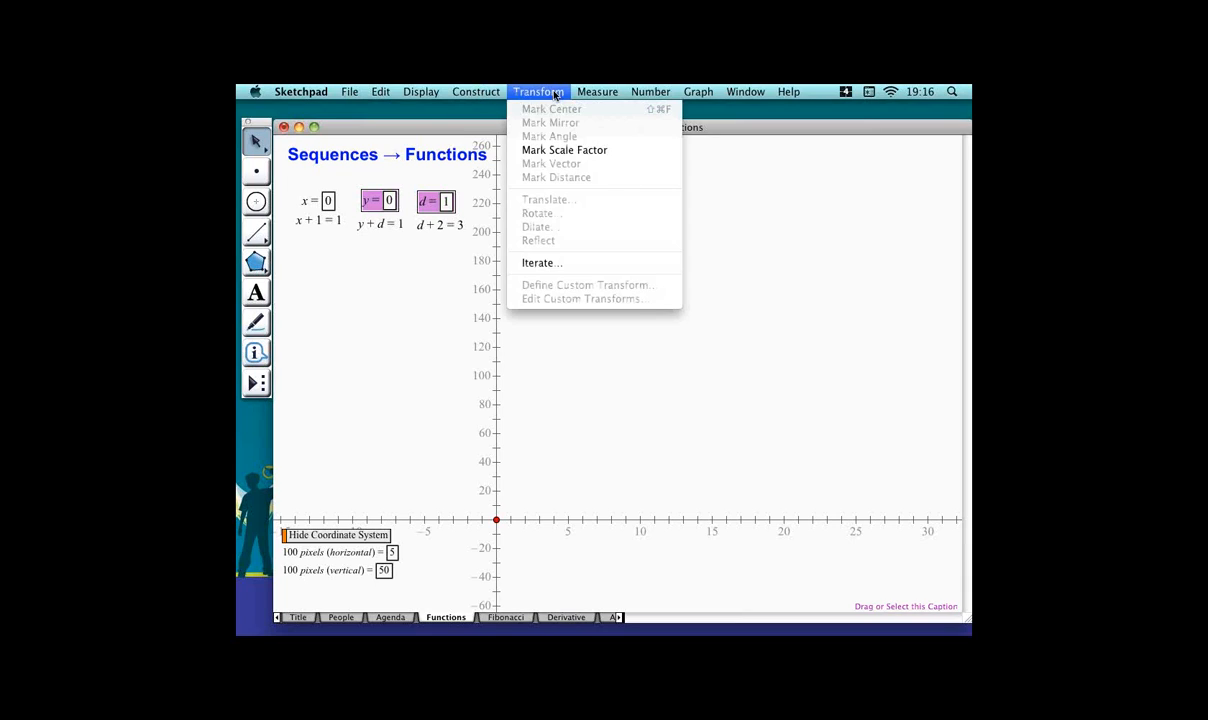
pyautogui.click(598, 262)
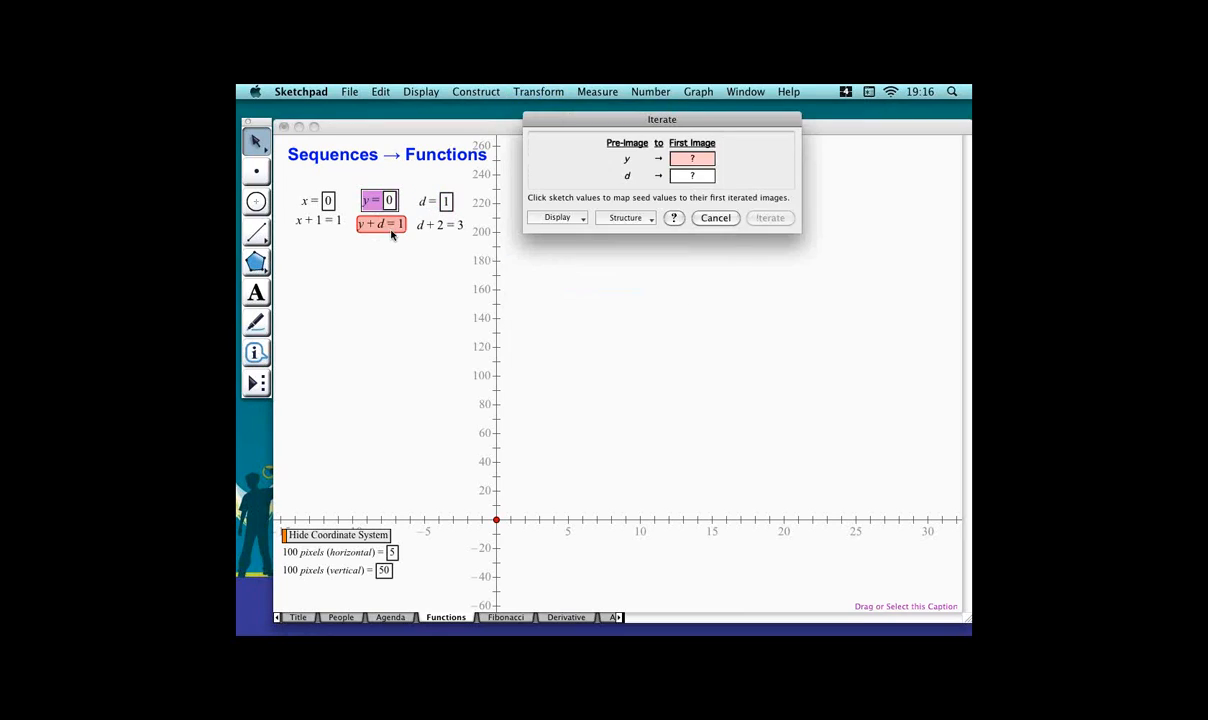
pyautogui.click(391, 228)
pyautogui.click(437, 224)
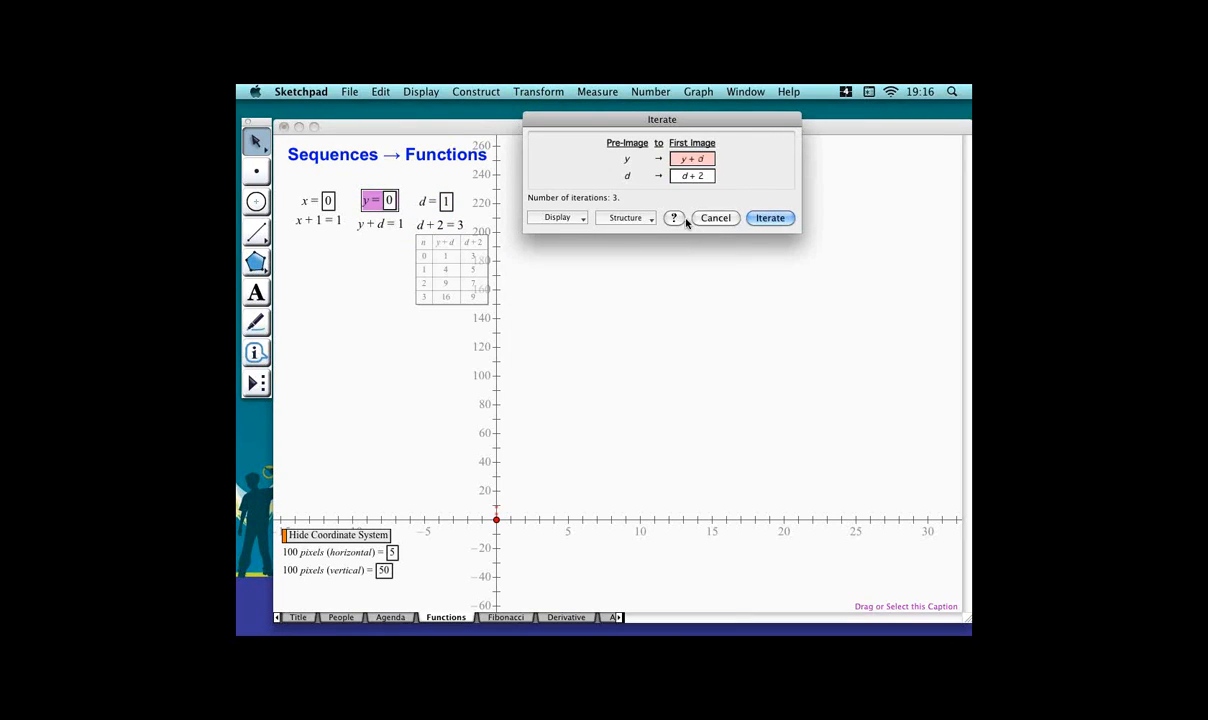
pyautogui.click(790, 222)
# Move the y + d and d + 2 table below the calculations and extend its iteration until the last row is n = 14.
pyautogui.moveTo(445, 272); pyautogui.dragTo(361, 297)
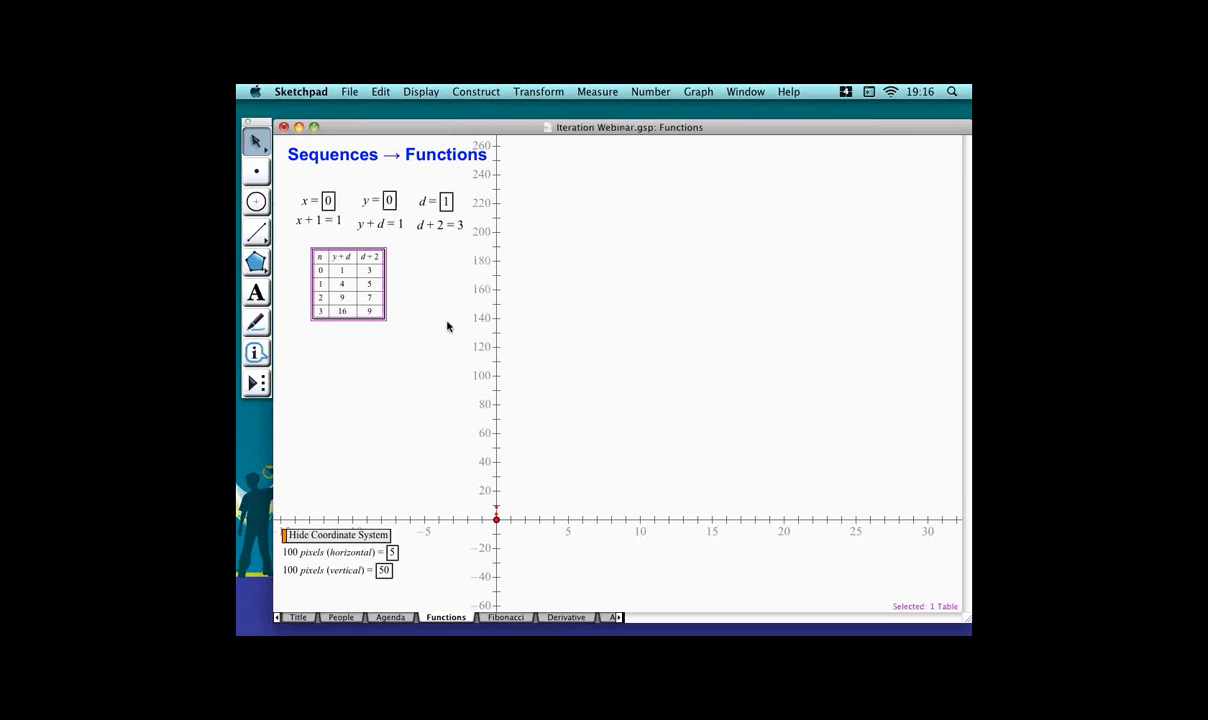
pyautogui.press('+')
pyautogui.press('+')
pyautogui.press('+')
pyautogui.press('+')
pyautogui.press('+')
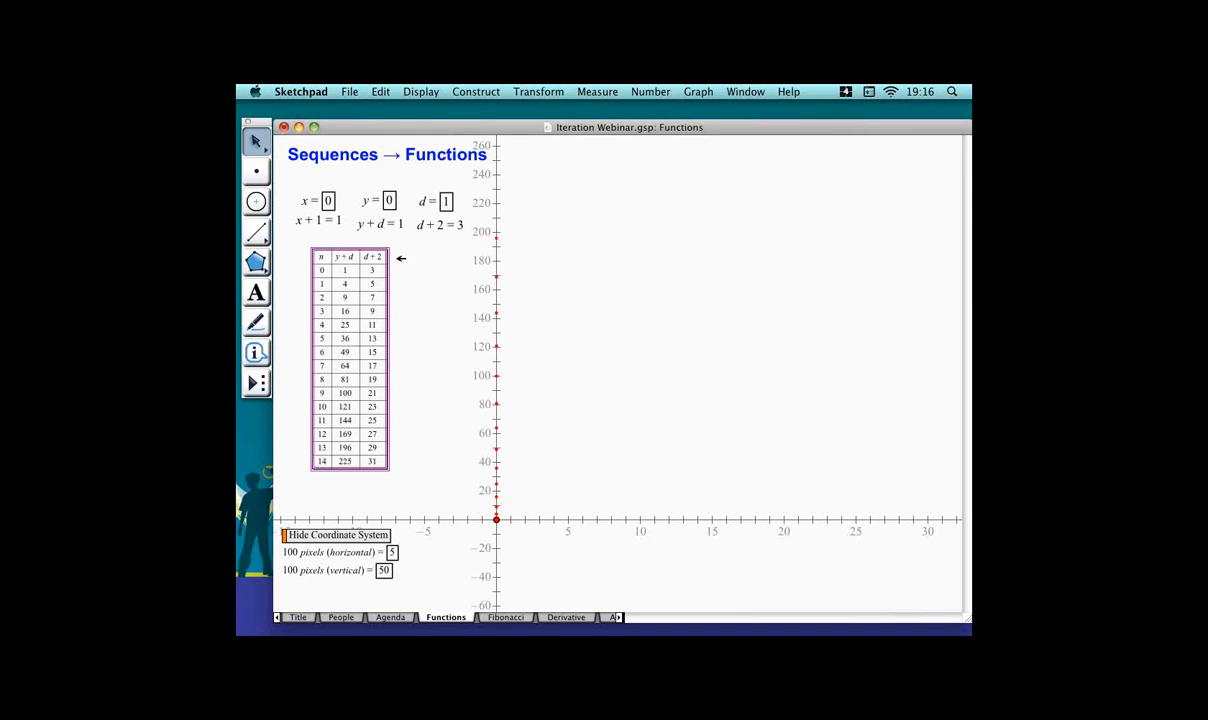
# Plot the table data as points (n, y + d) in rectangular coordinates.
pyautogui.click(690, 91)
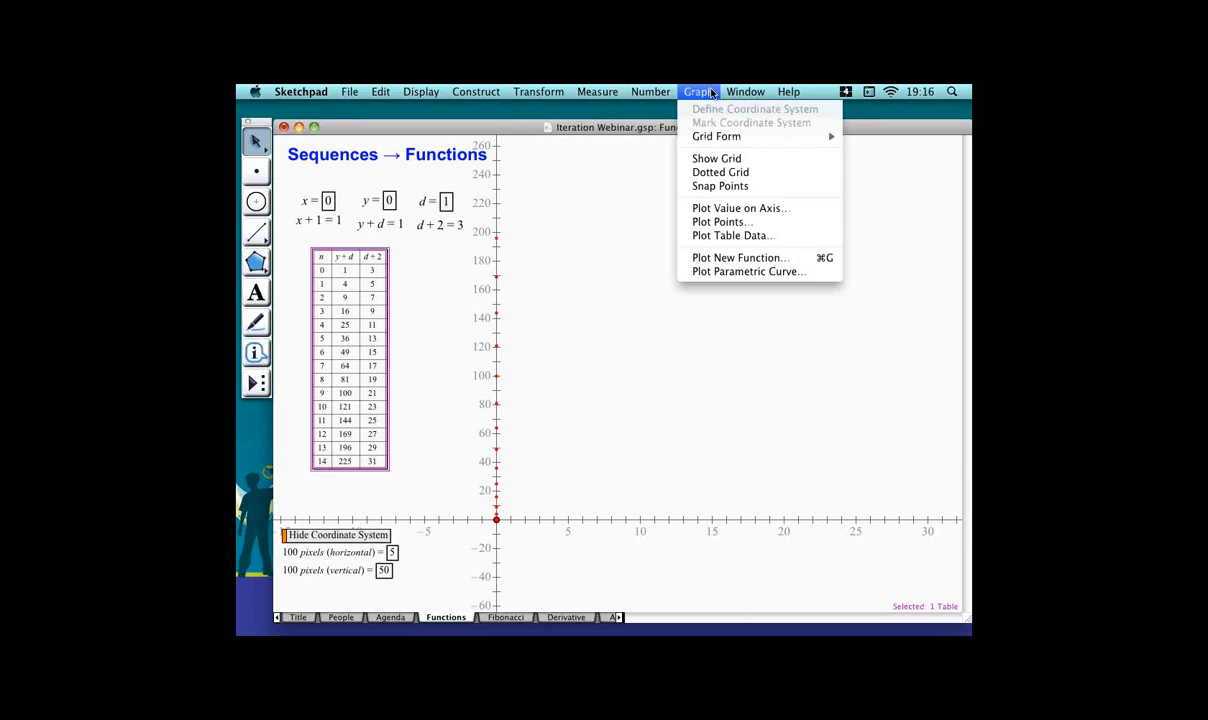
pyautogui.click(740, 235)
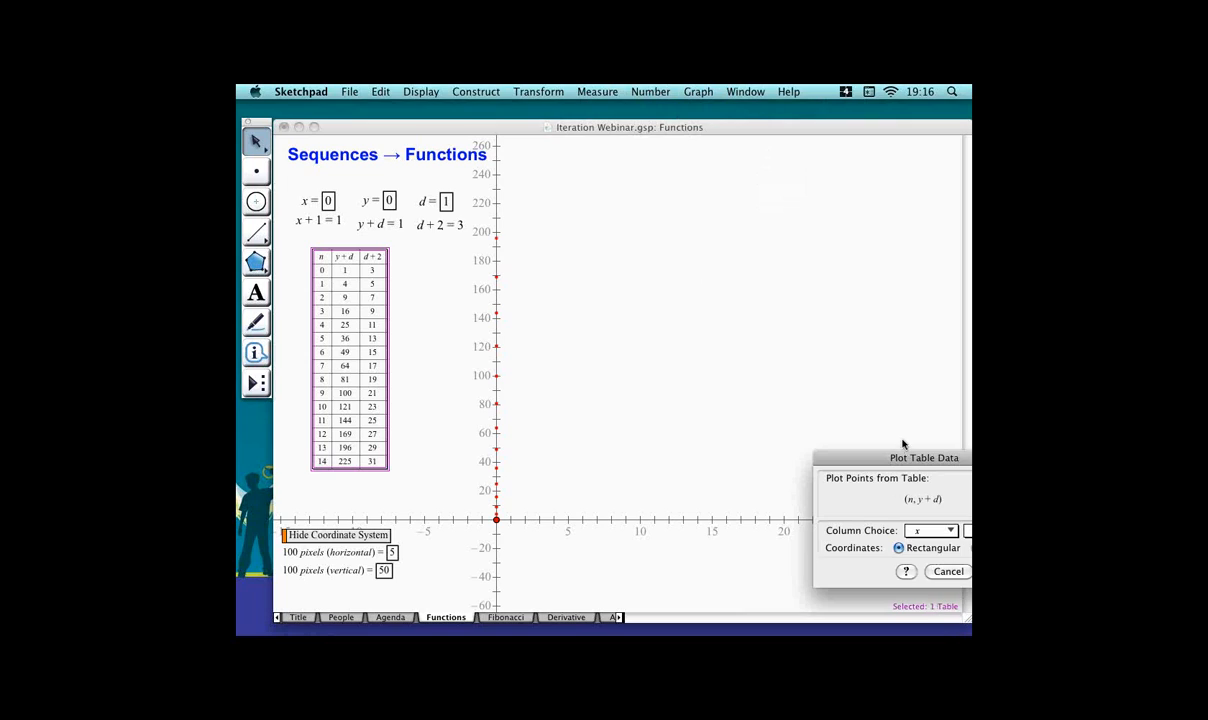
pyautogui.moveTo(855, 452); pyautogui.dragTo(724, 441)
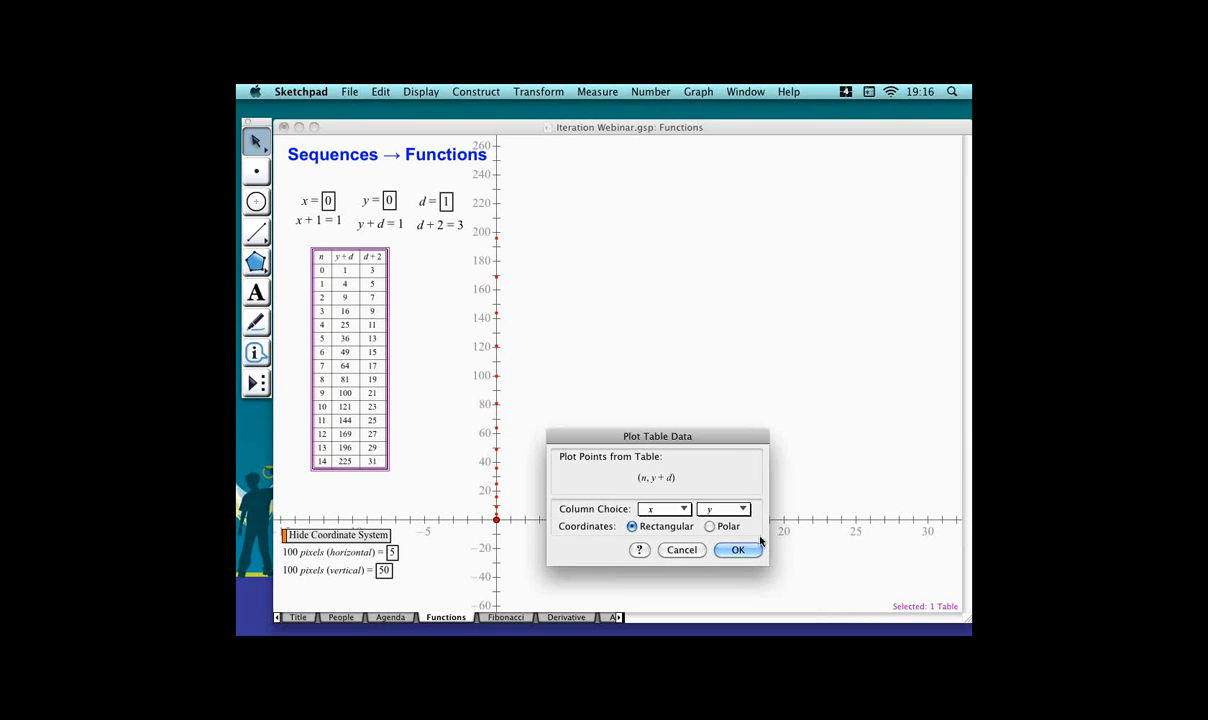
pyautogui.click(758, 550)
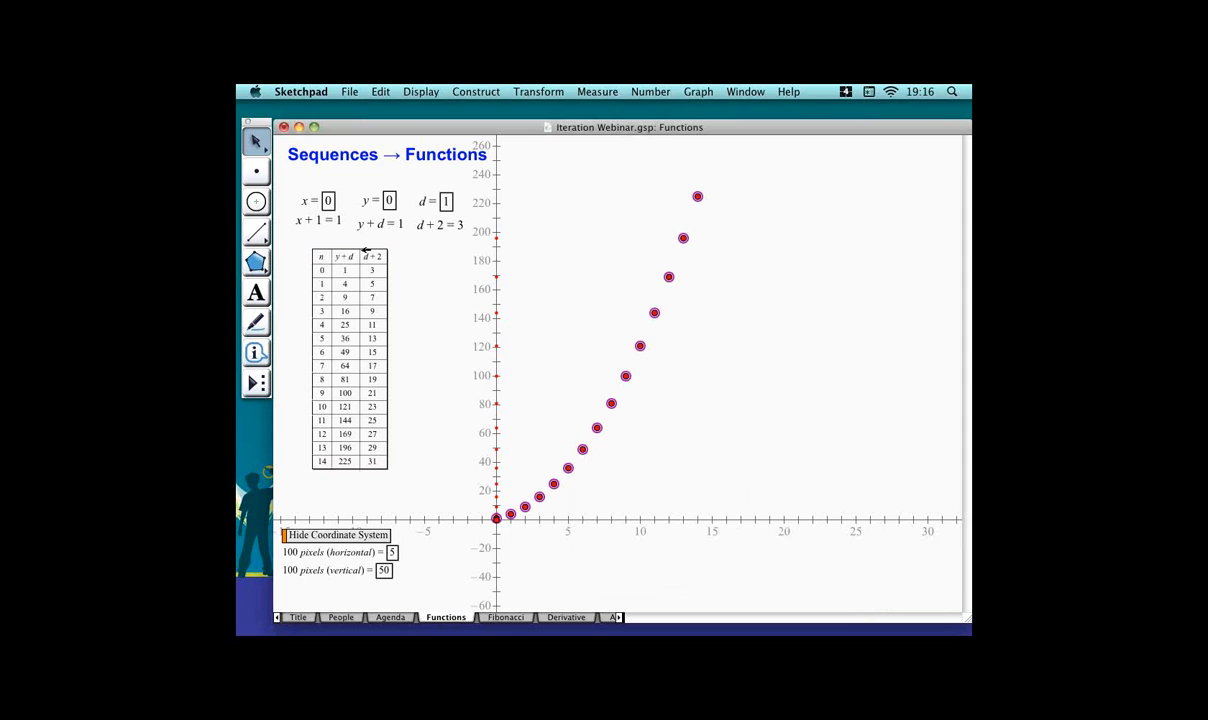
# Hide the iterated points lying on the vertical axis, leaving the plotted table points on display.
pyautogui.click(524, 452)
pyautogui.click(497, 449)
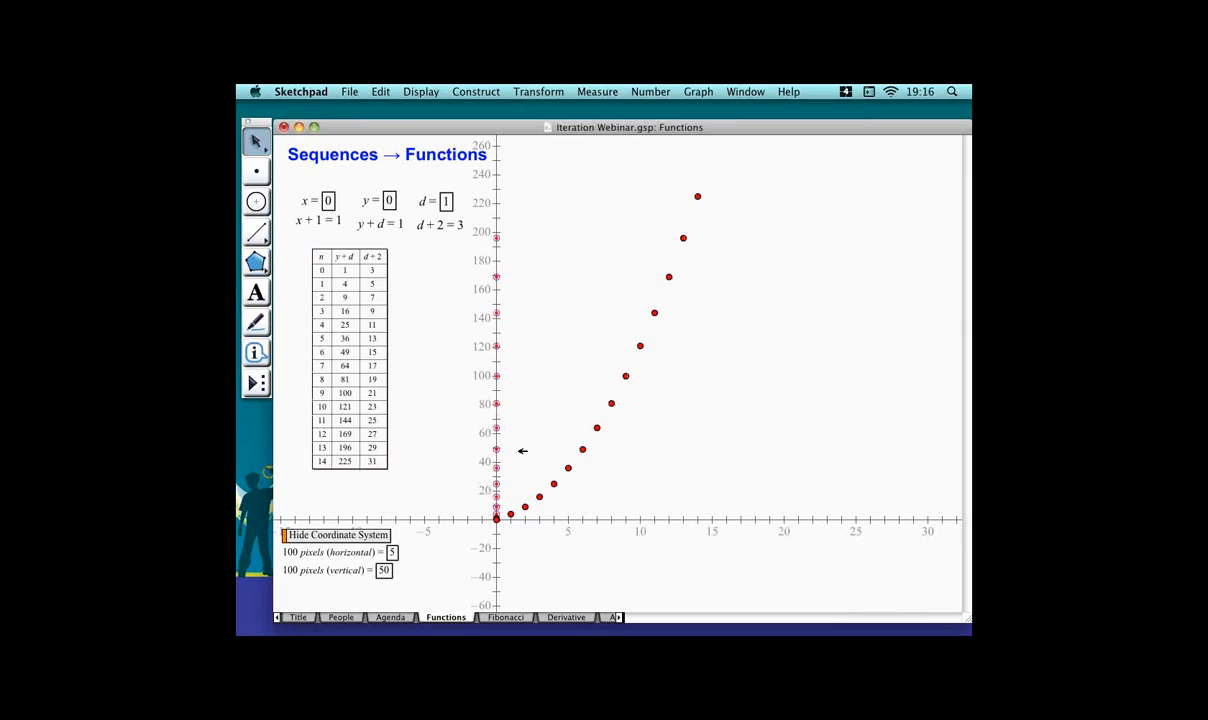
pyautogui.press('super+h')
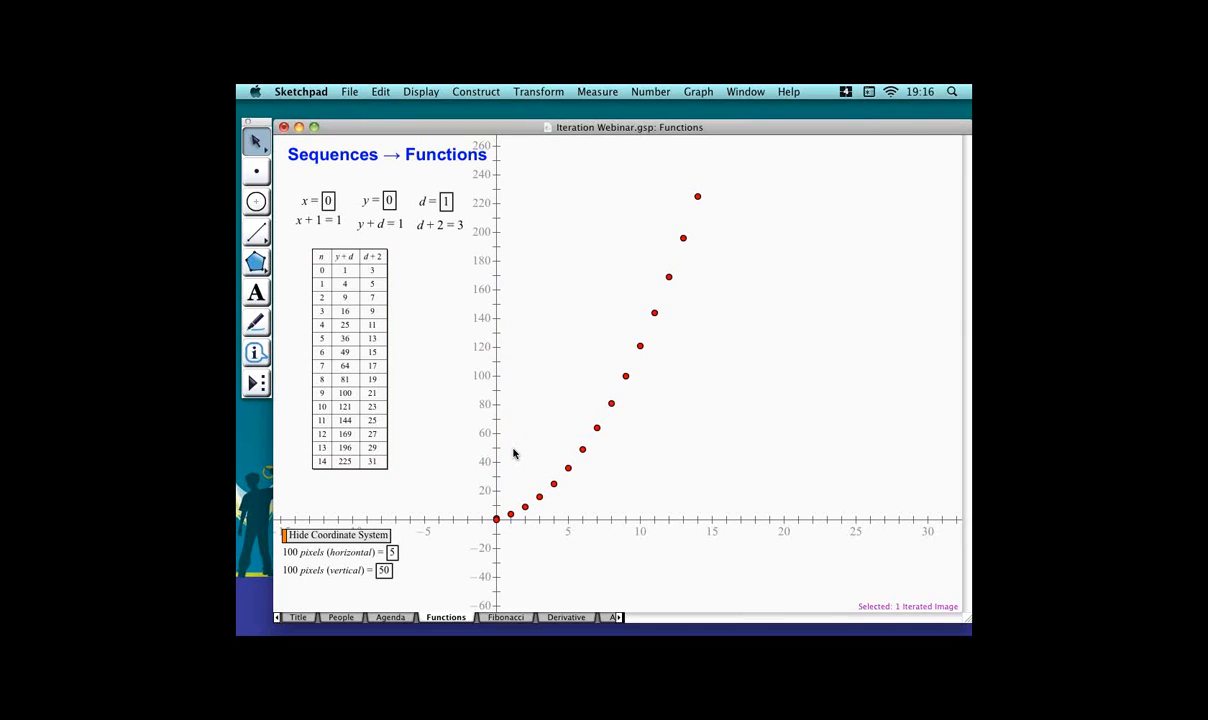
# Examine the object properties of the plotted table point at n = 9.
pyautogui.click(625, 376)
pyautogui.rightClick(627, 376)
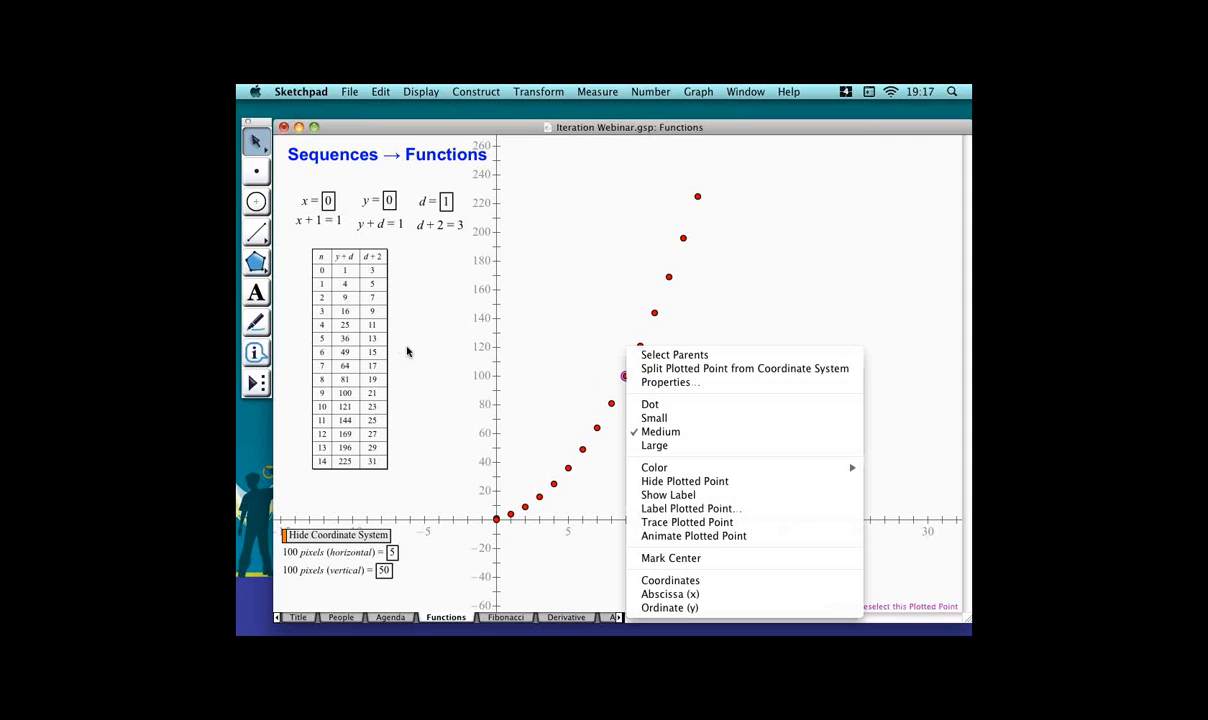
pyautogui.click(665, 382)
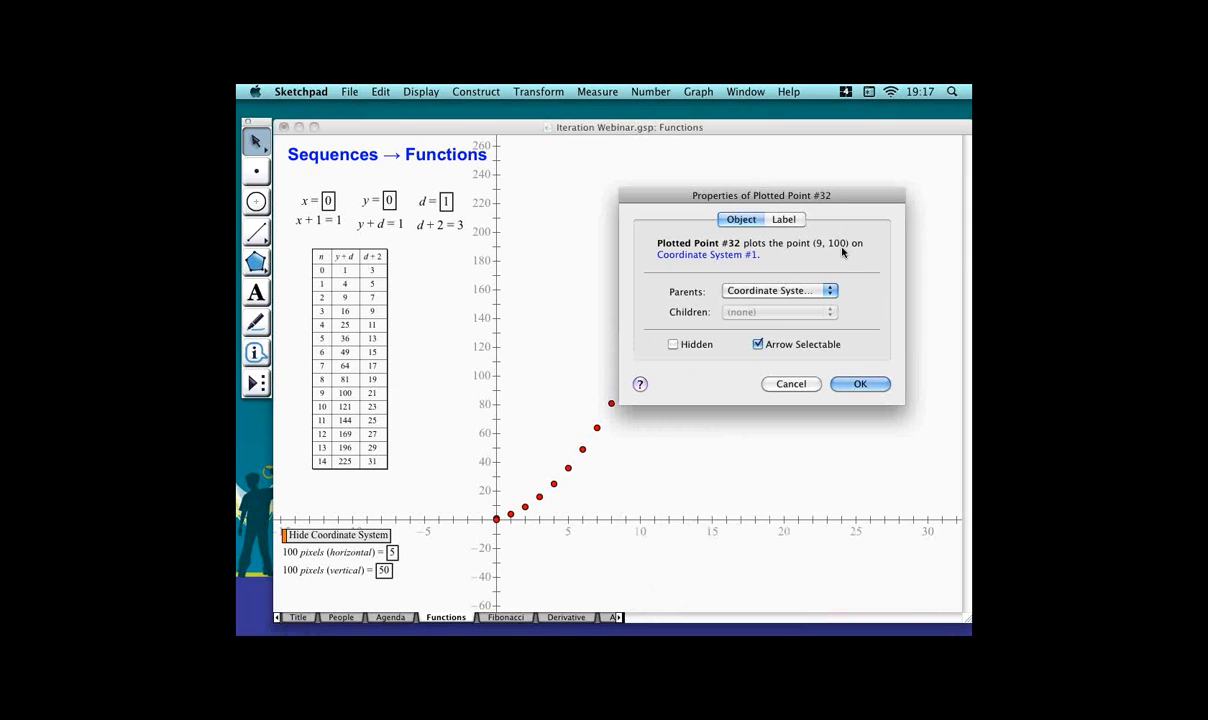
pyautogui.click(884, 385)
pyautogui.click(594, 369)
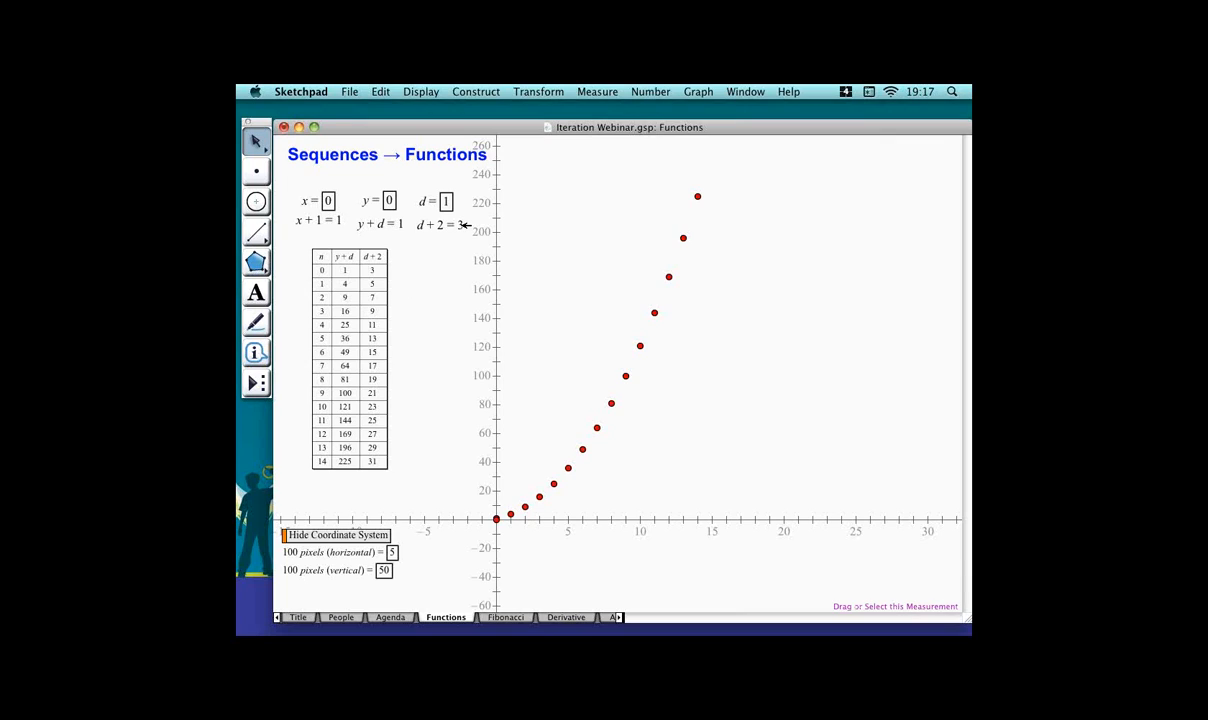
# Change the d + 2 calculation to d + 3.
pyautogui.doubleClick(464, 225)
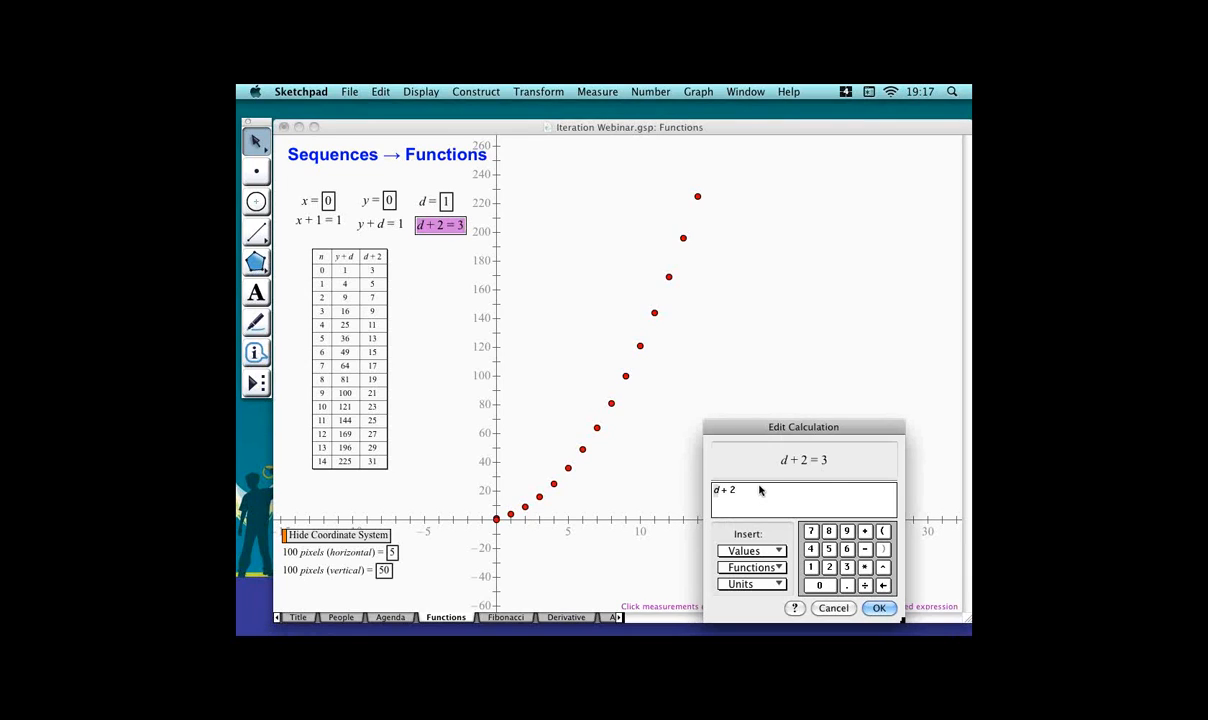
pyautogui.press('BackSpace')
pyautogui.write('3')
pyautogui.press('Return')
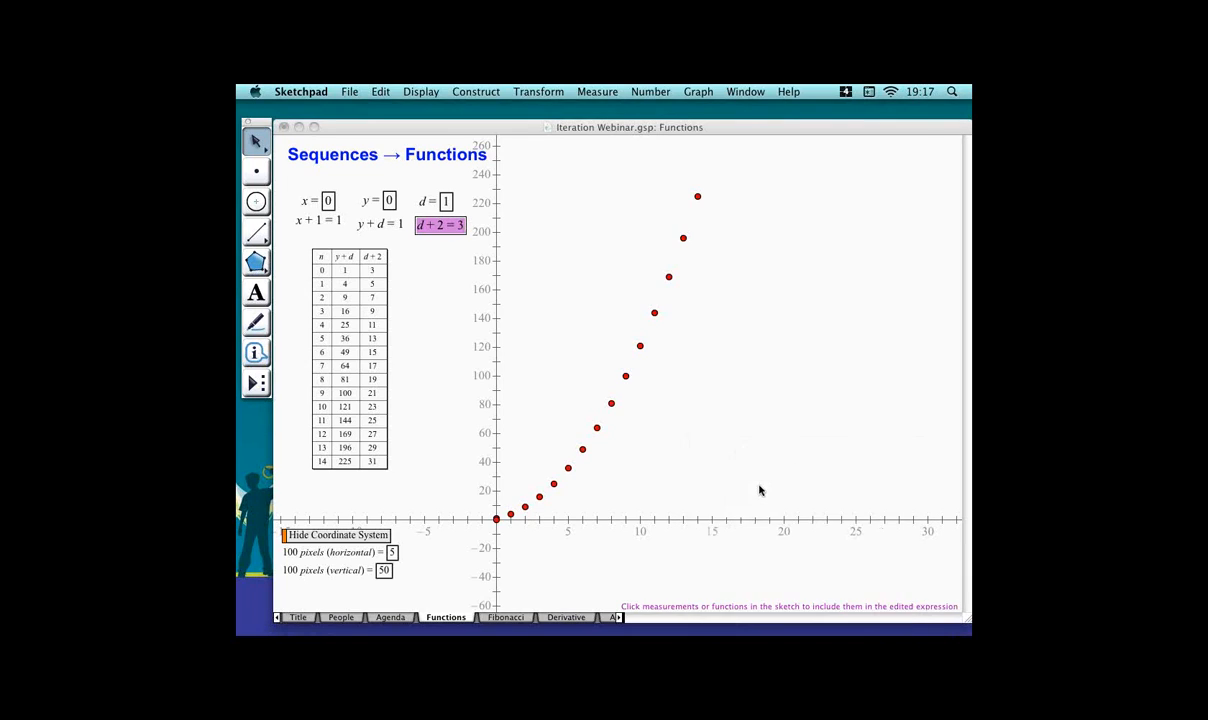
pyautogui.click(573, 350)
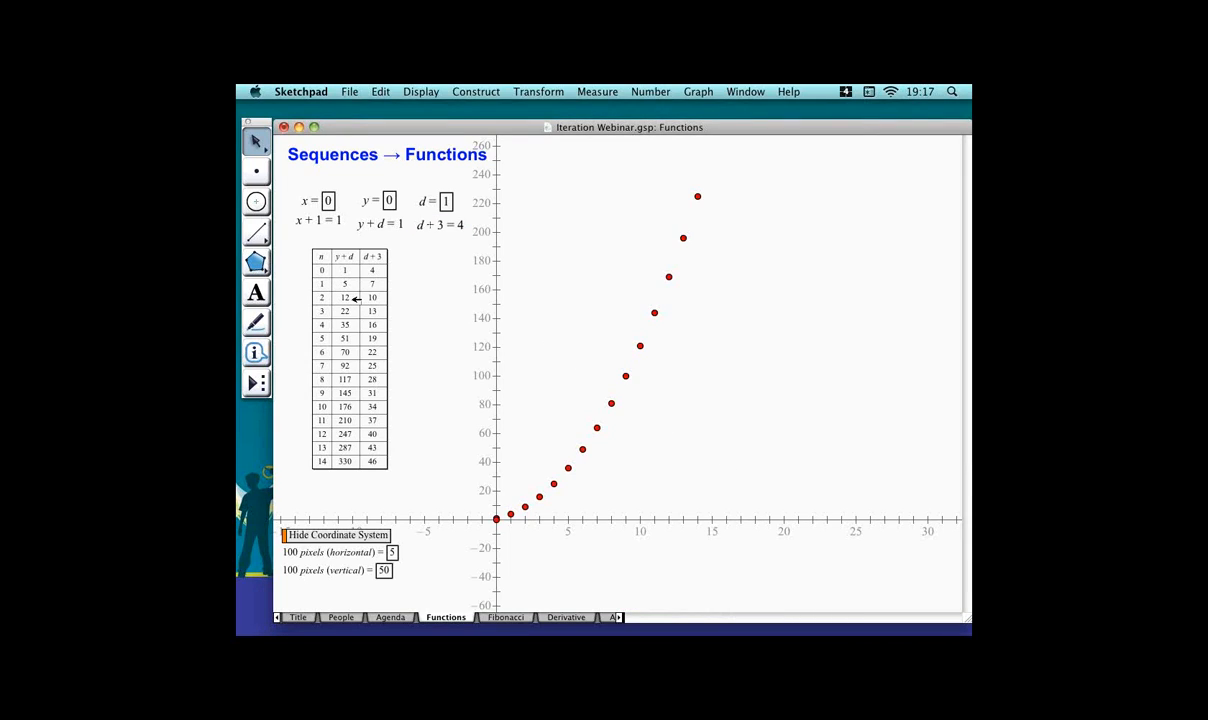
# Plot the updated table's data as points (n, y + d) in rectangular coordinates.
pyautogui.click(352, 299)
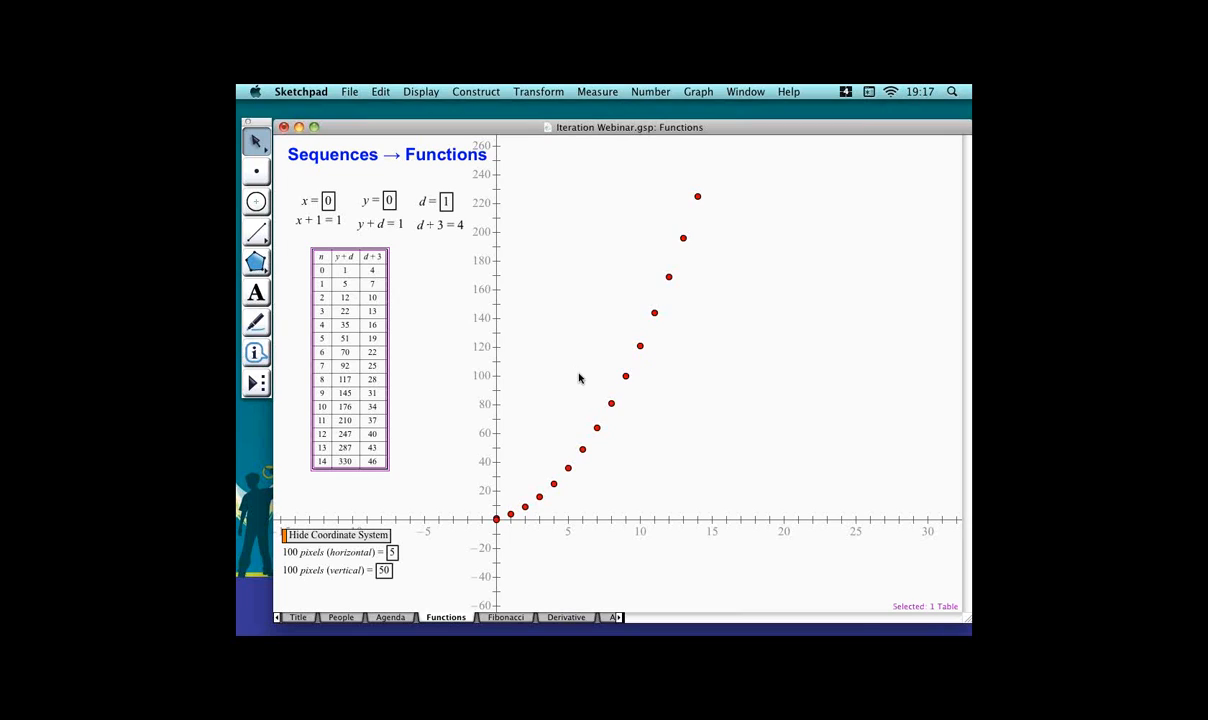
pyautogui.click(536, 91)
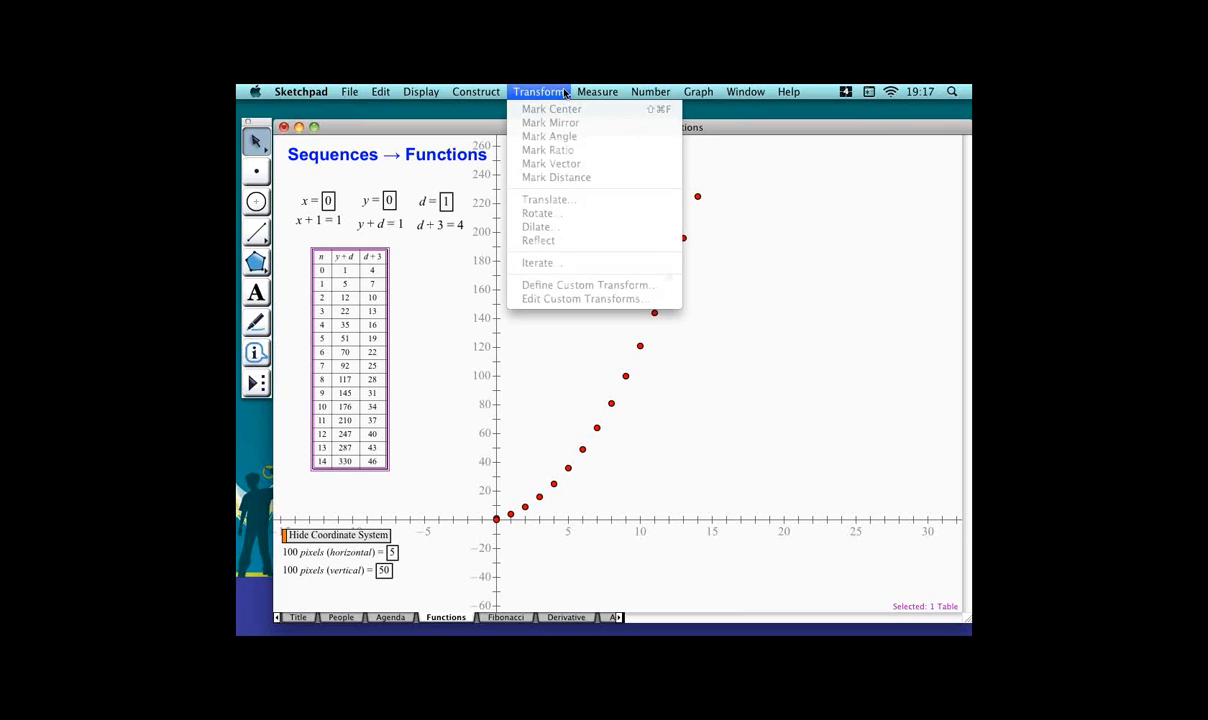
pyautogui.click(536, 91)
pyautogui.click(690, 91)
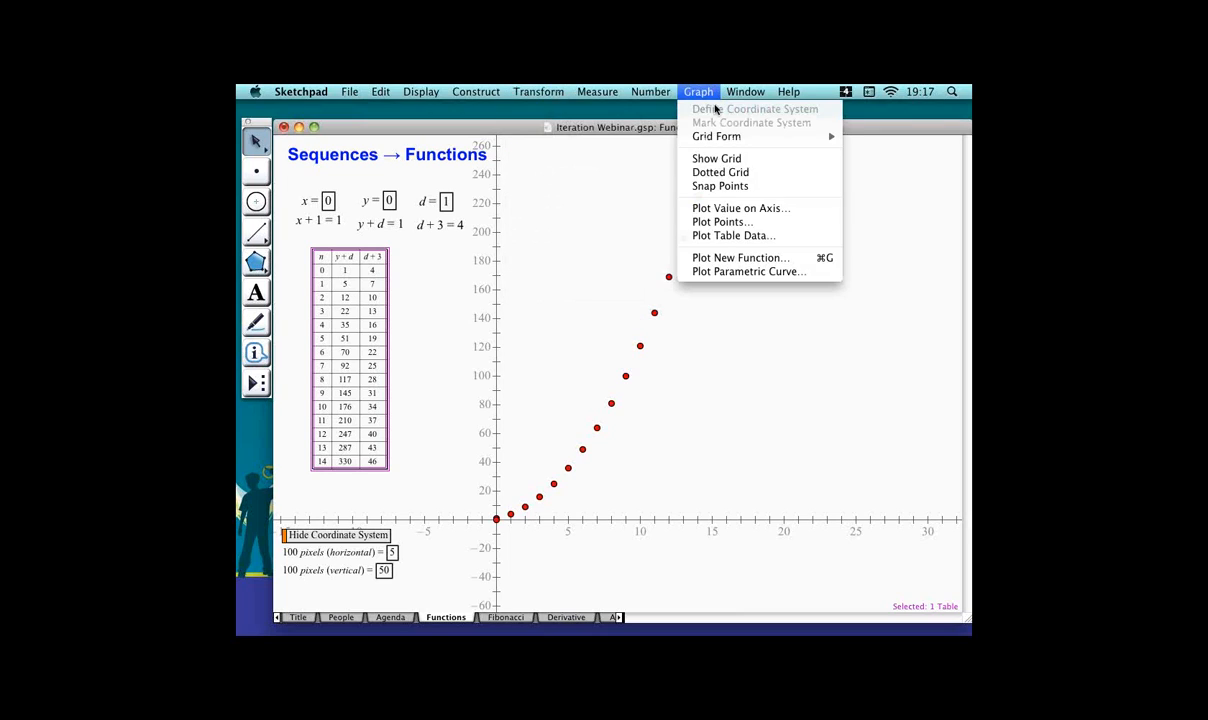
pyautogui.click(784, 236)
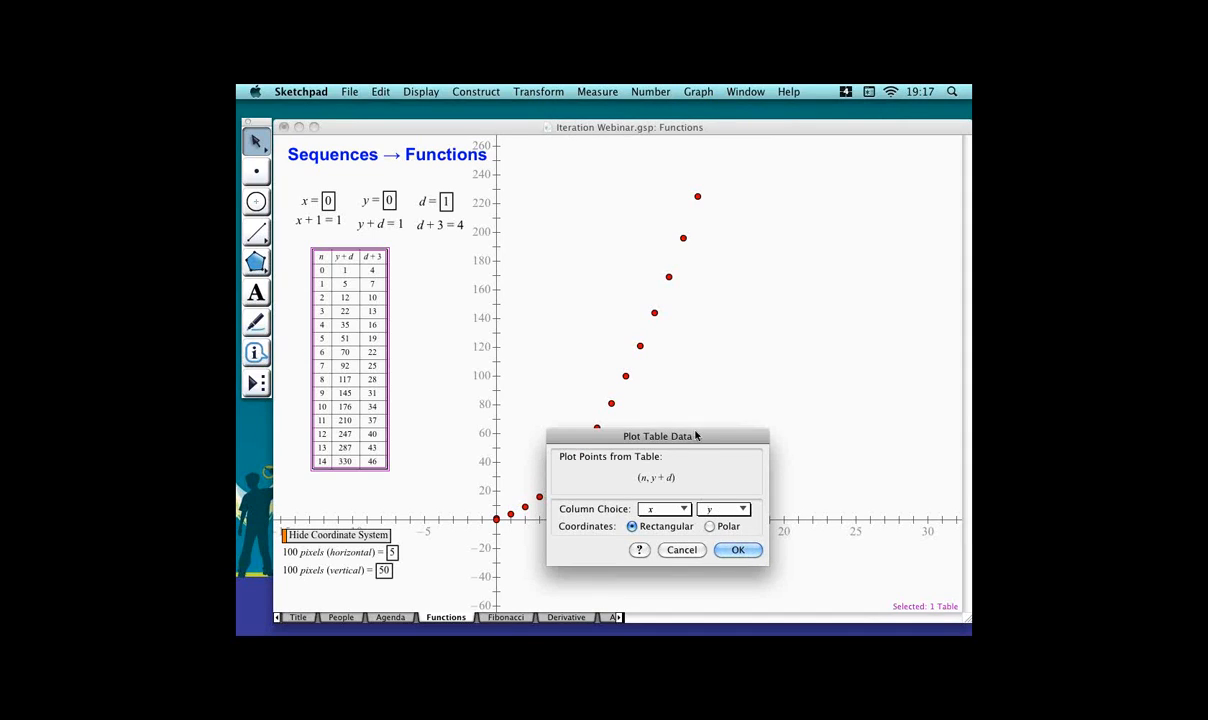
pyautogui.moveTo(694, 434); pyautogui.dragTo(566, 240)
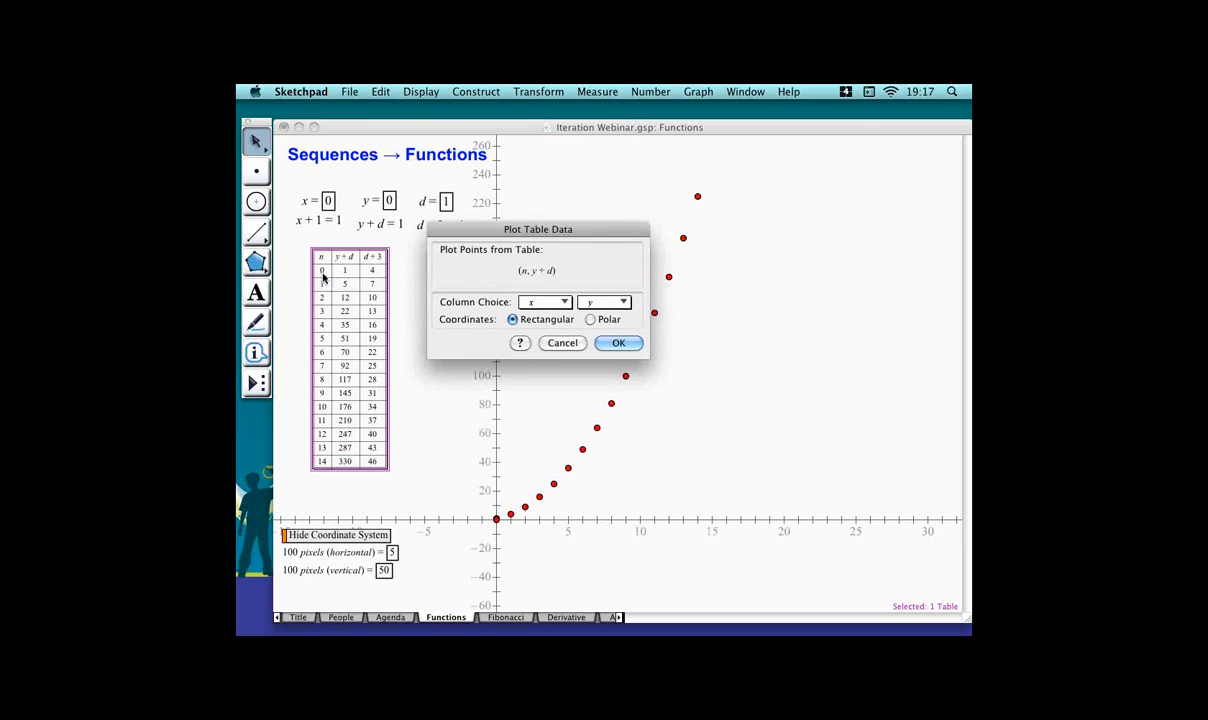
pyautogui.click(563, 302)
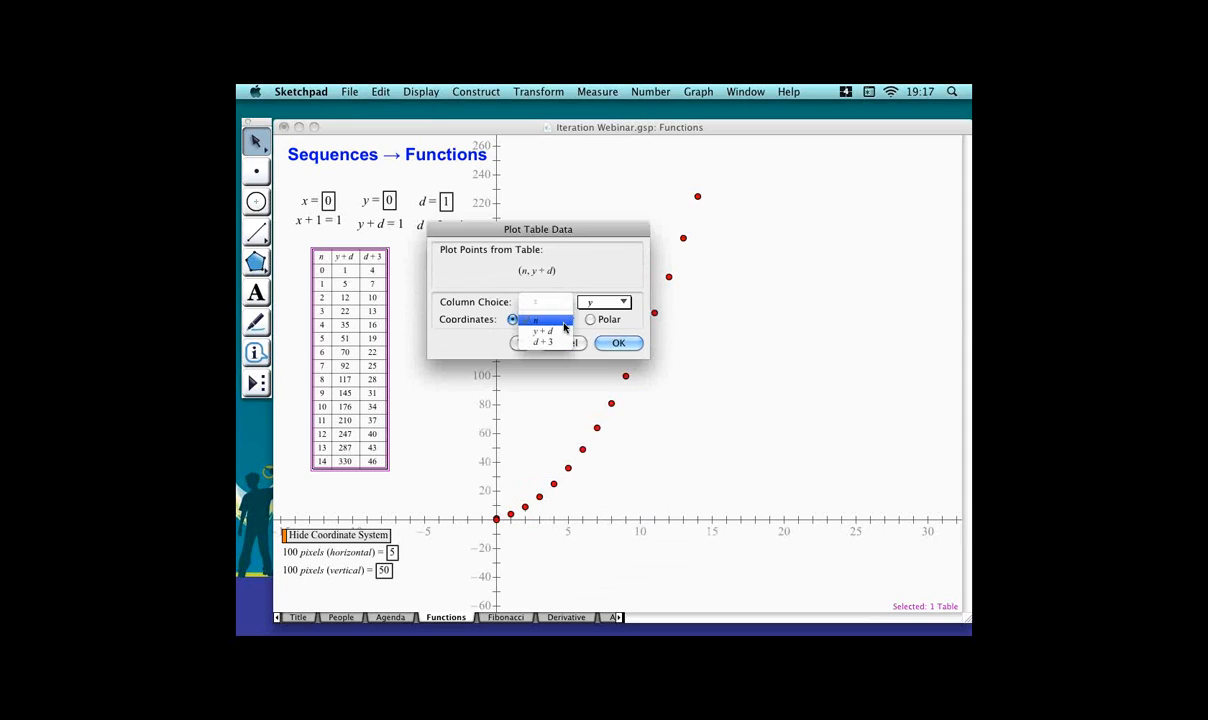
pyautogui.click(622, 302)
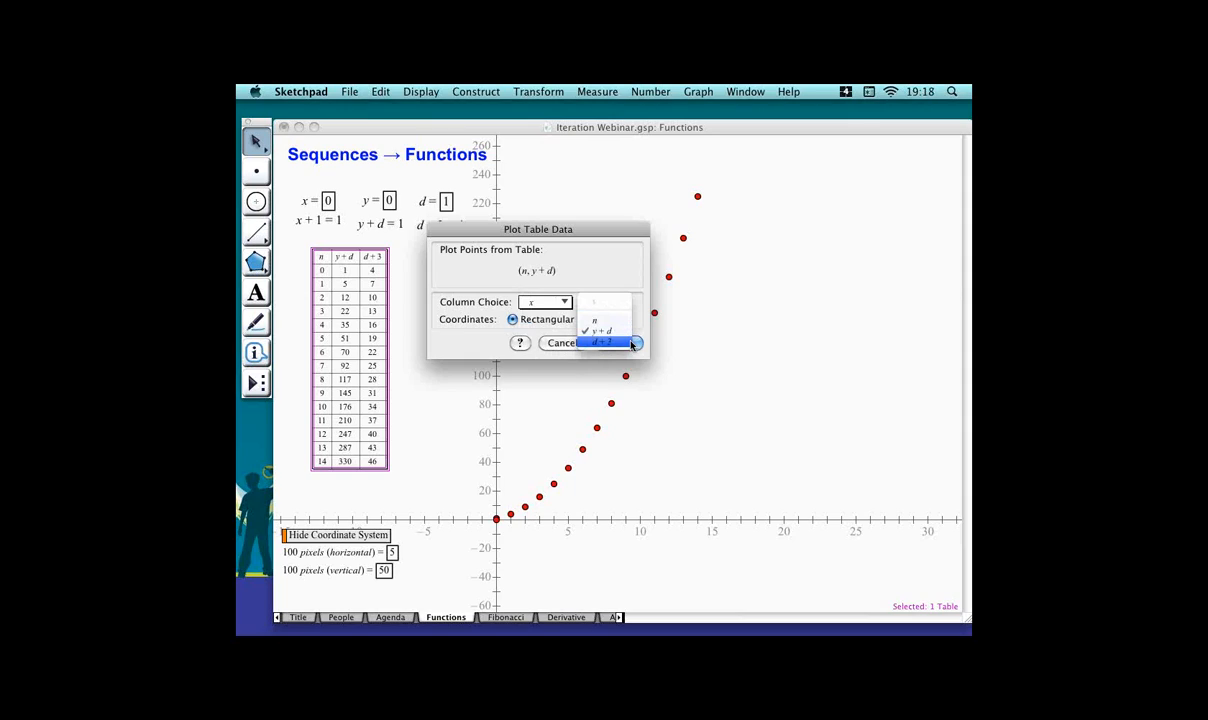
pyautogui.click(628, 337)
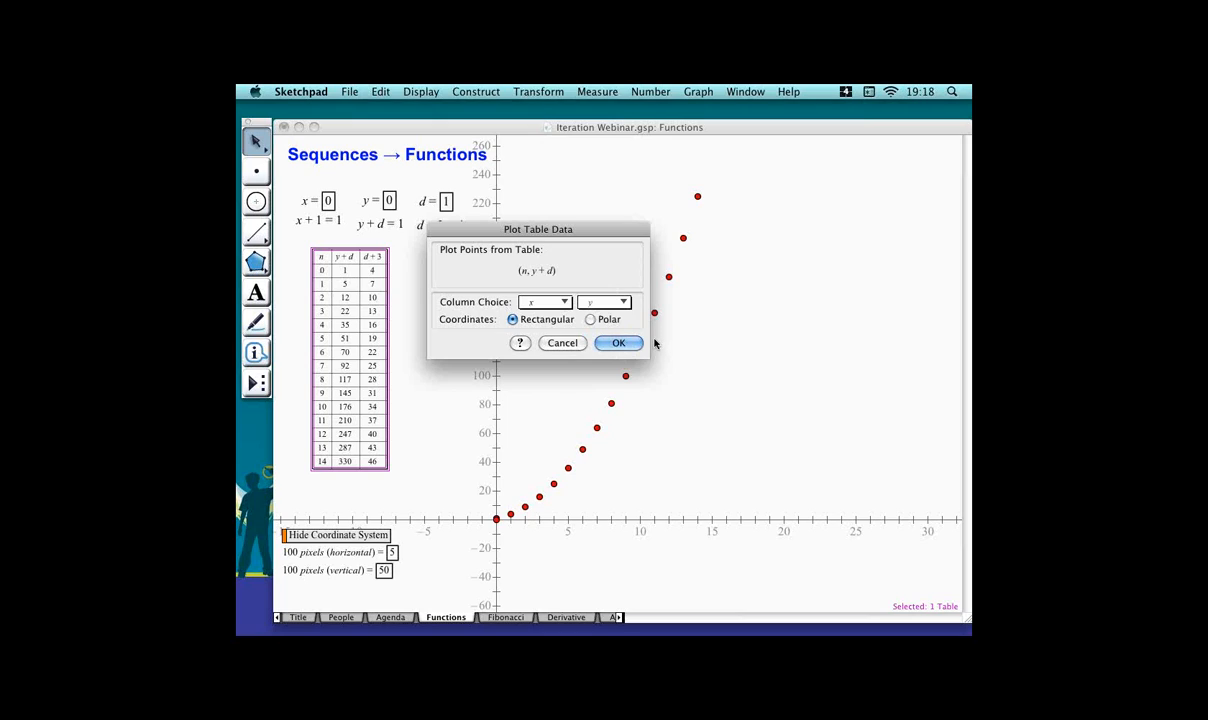
pyautogui.click(636, 343)
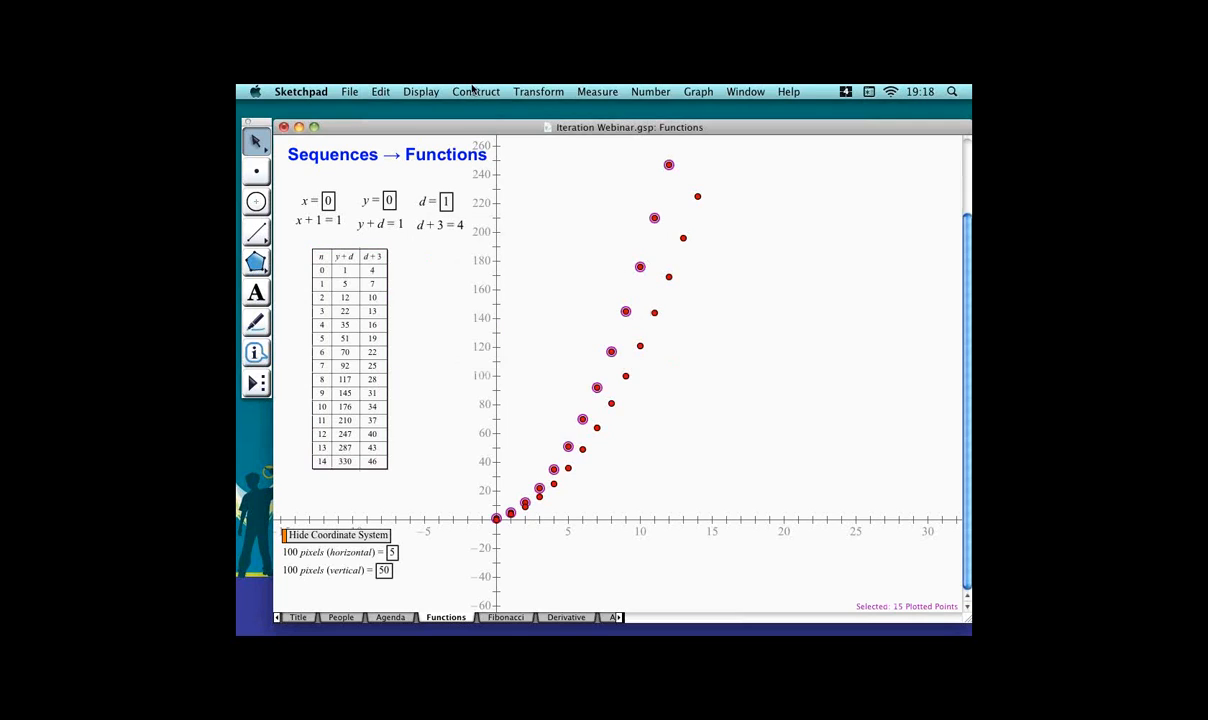
# Color the newly plotted table points blue and deselect them.
pyautogui.click(434, 91)
pyautogui.moveTo(545, 136)
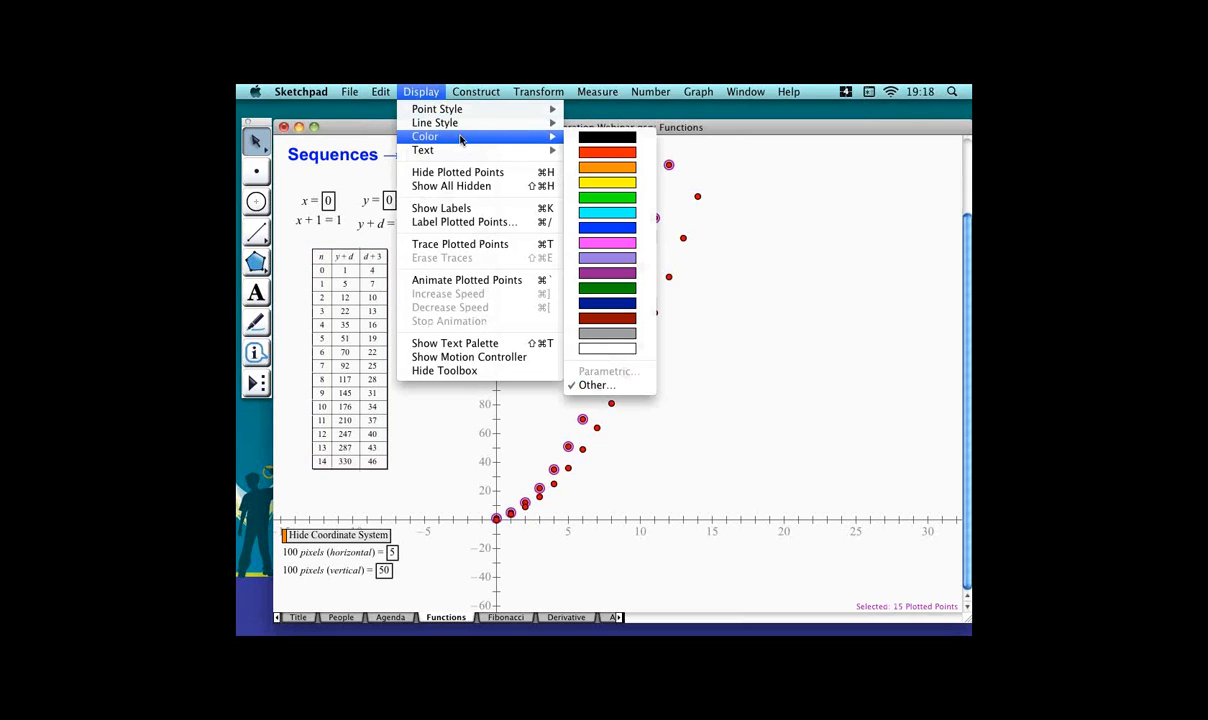
pyautogui.click(615, 230)
pyautogui.click(598, 264)
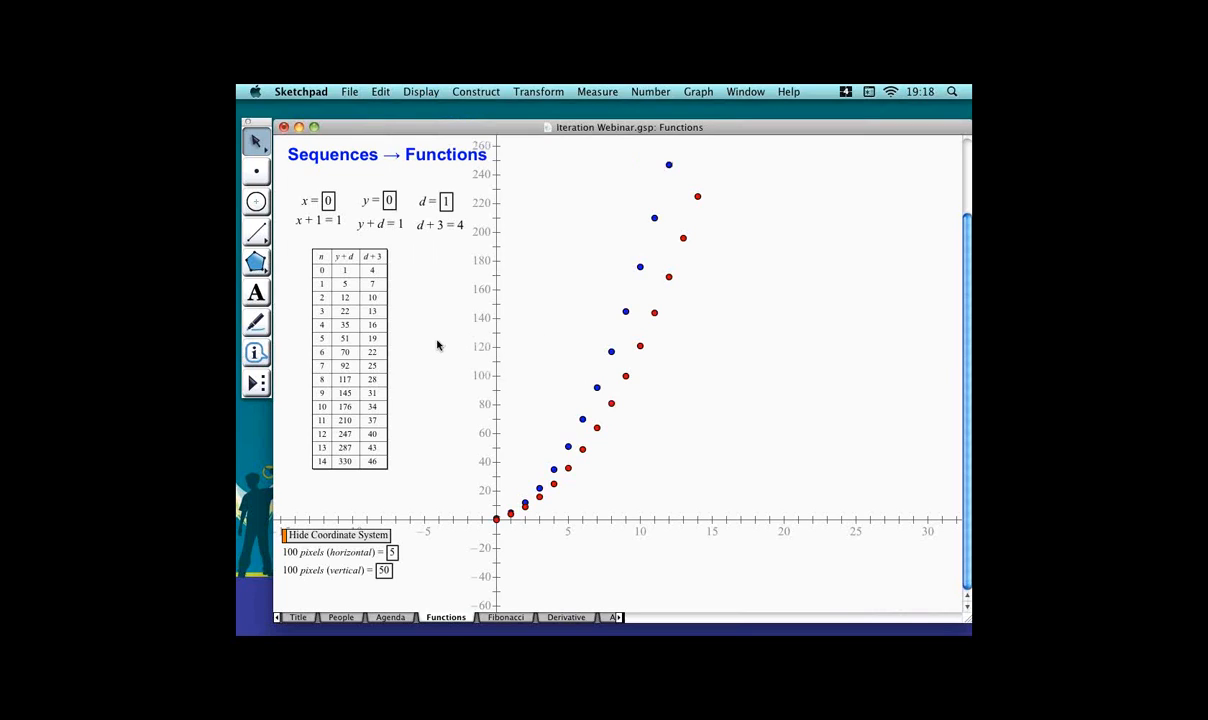
pyautogui.moveTo(598, 334); pyautogui.dragTo(678, 357)
pyautogui.click(547, 333)
pyautogui.doubleClick(329, 201)
pyautogui.press('Return')
# Set the parameter d to 4.
pyautogui.doubleClick(447, 201)
pyautogui.write('4')
pyautogui.press('Return')
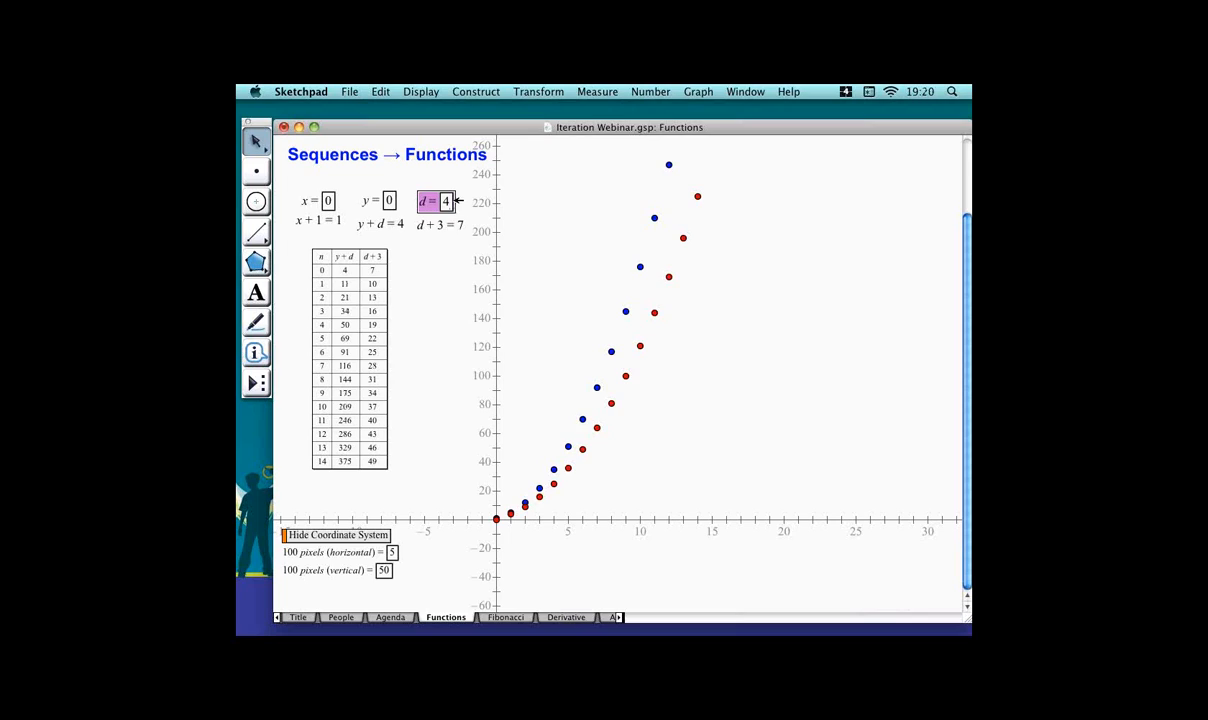
pyautogui.click(451, 245)
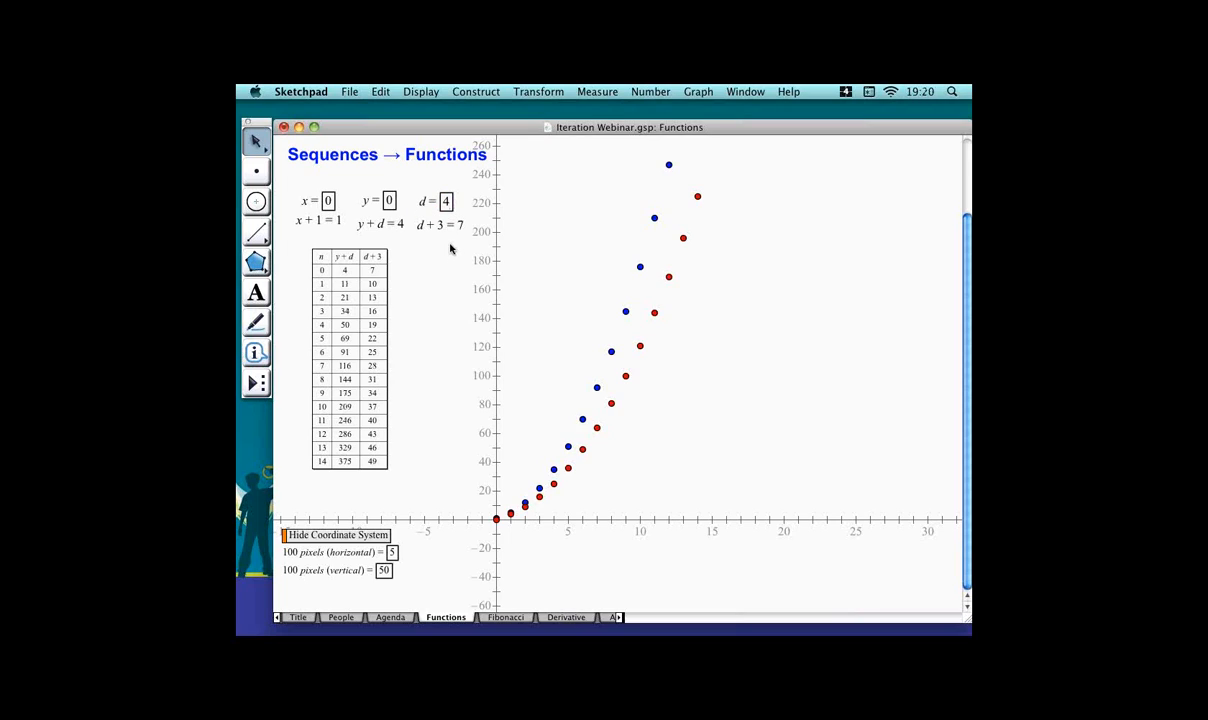
pyautogui.doubleClick(389, 200)
pyautogui.press('Return')
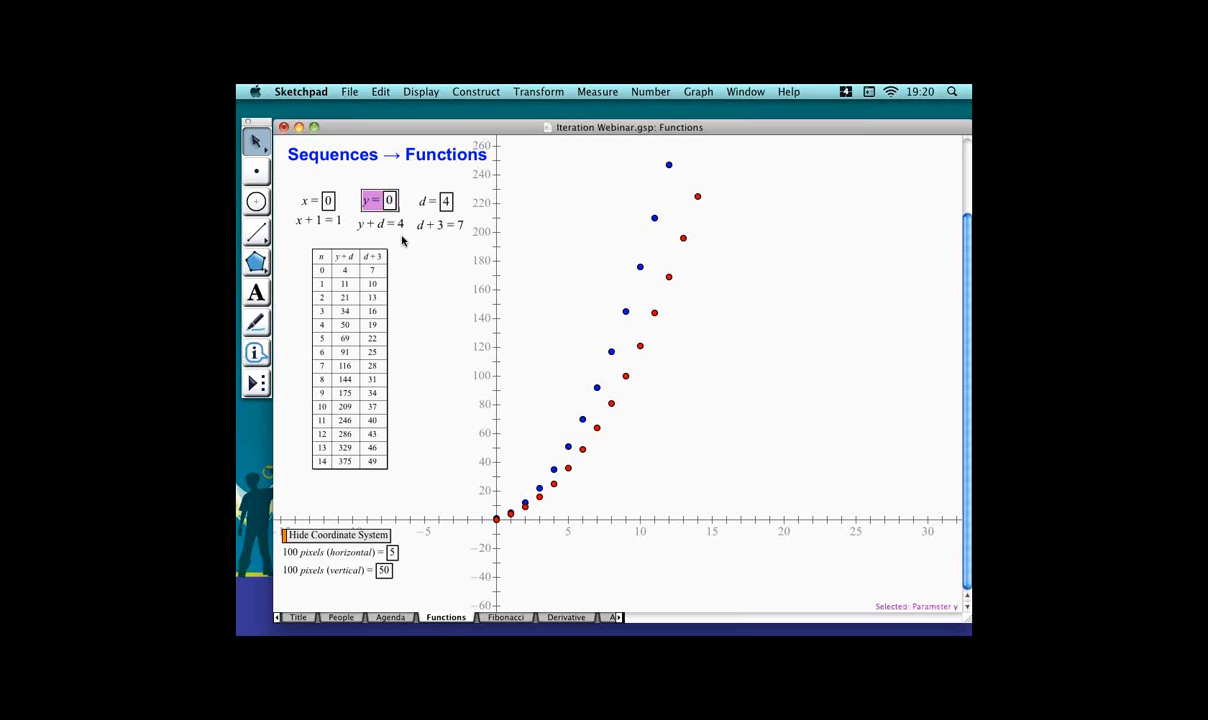
pyautogui.click(438, 291)
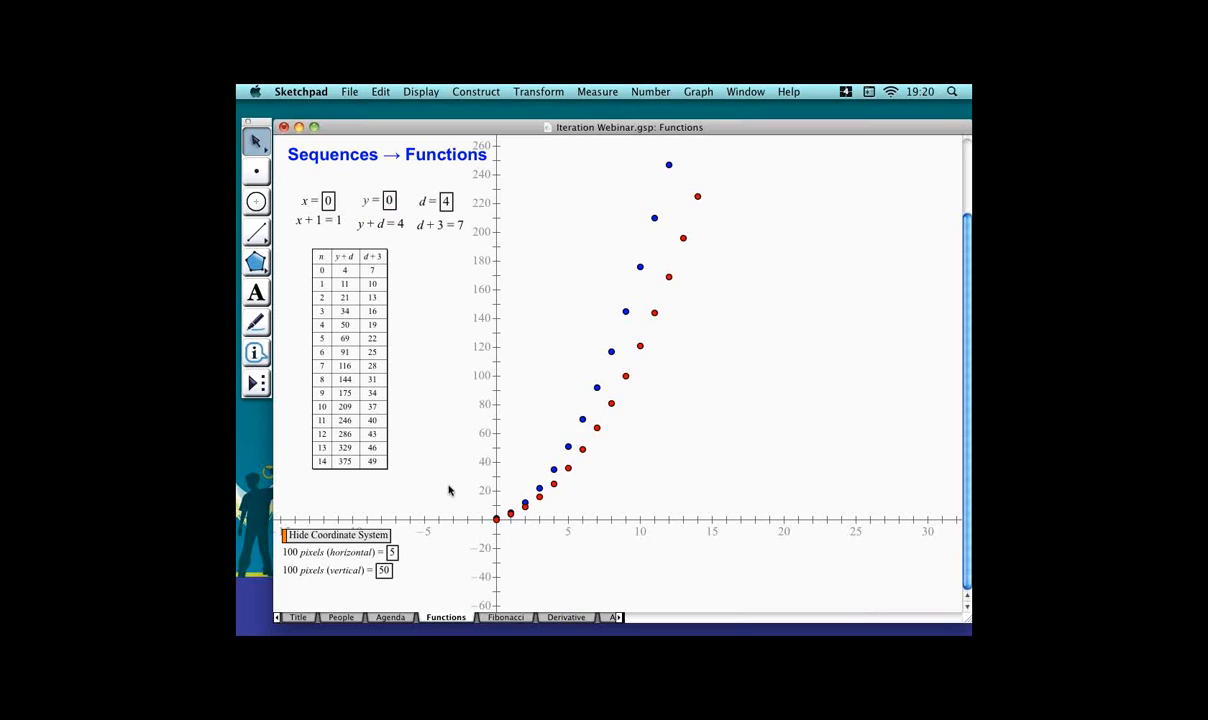
# Go to the Fibonacci page and plot b and a + b as an (x, y) point.
pyautogui.click(506, 617)
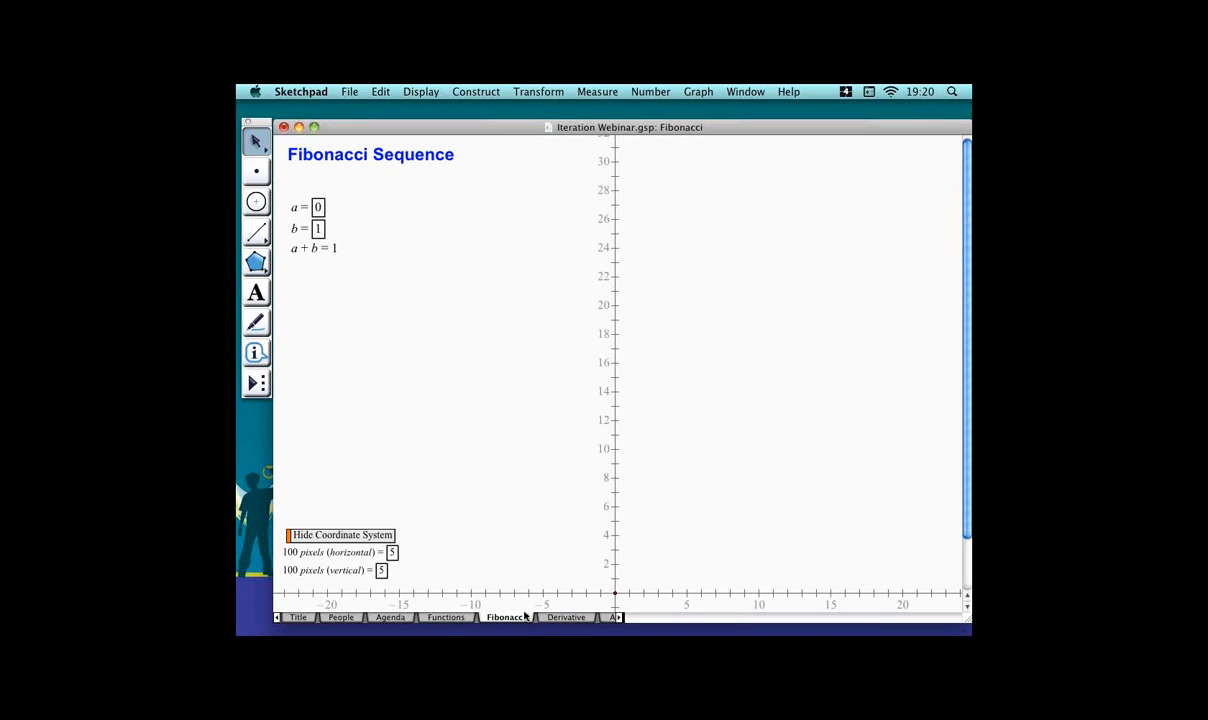
pyautogui.click(311, 232)
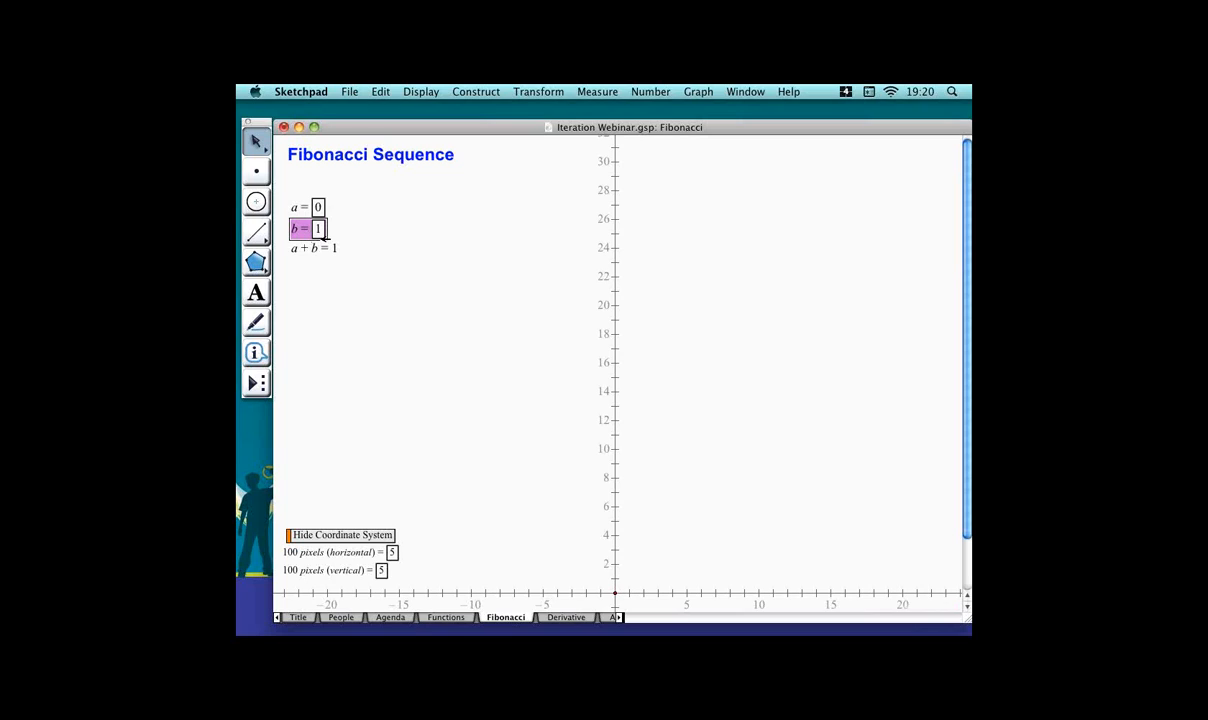
pyautogui.click(324, 243)
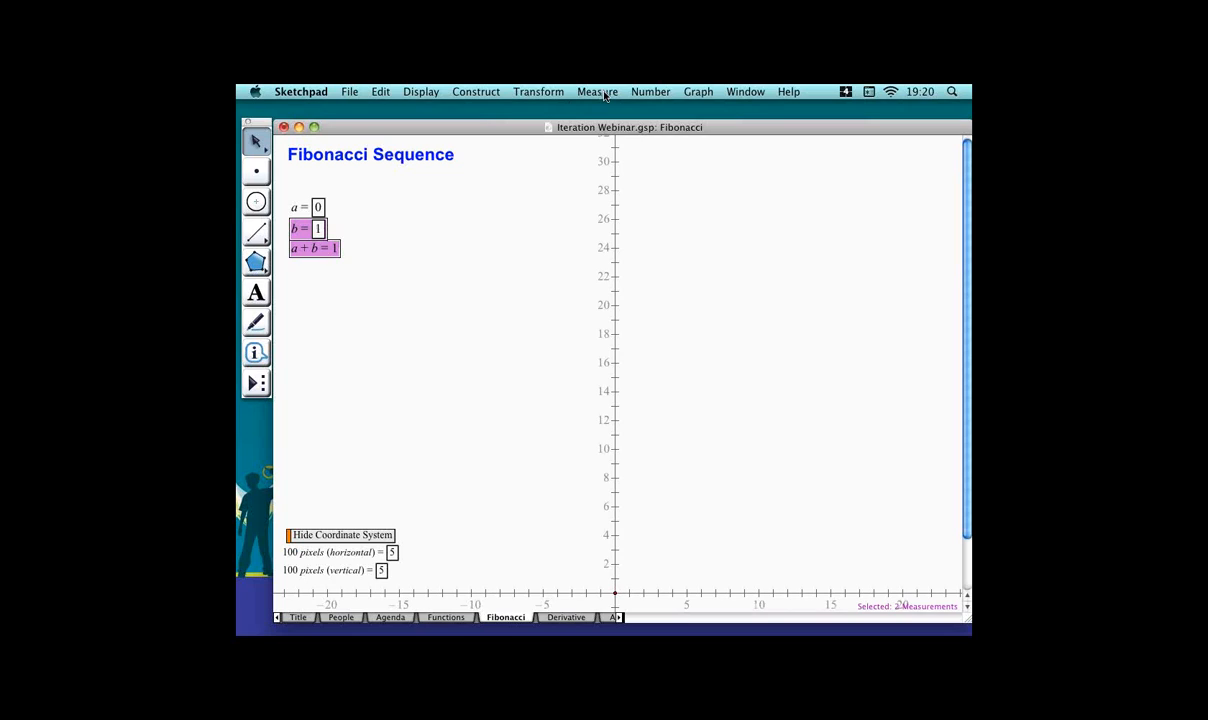
pyautogui.click(682, 92)
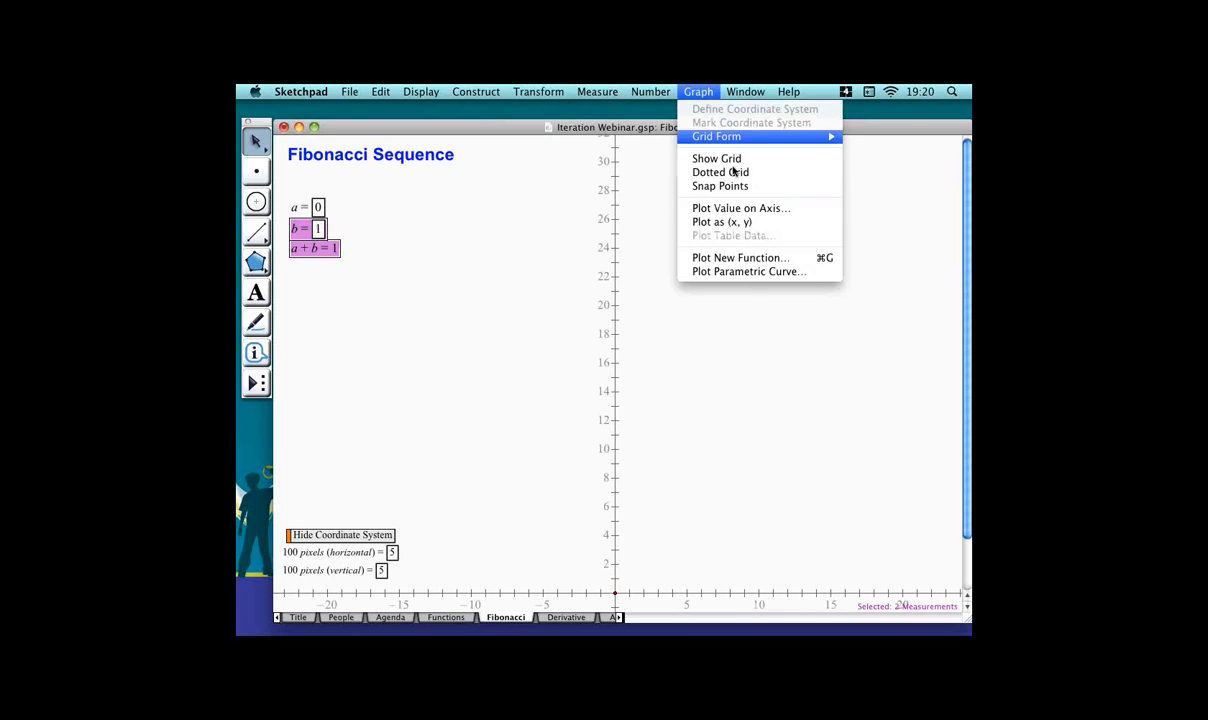
pyautogui.click(699, 221)
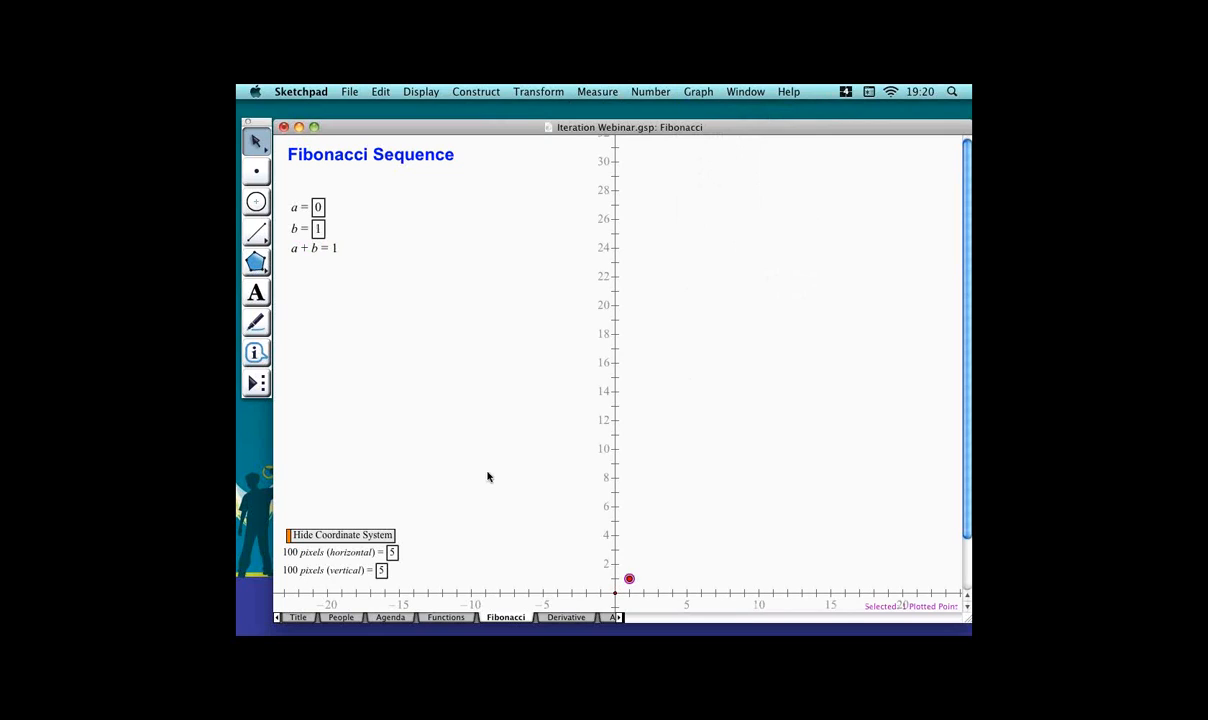
# Plot the parameters a and b as an (x, y) point.
pyautogui.click(346, 306)
pyautogui.click(320, 205)
pyautogui.click(316, 228)
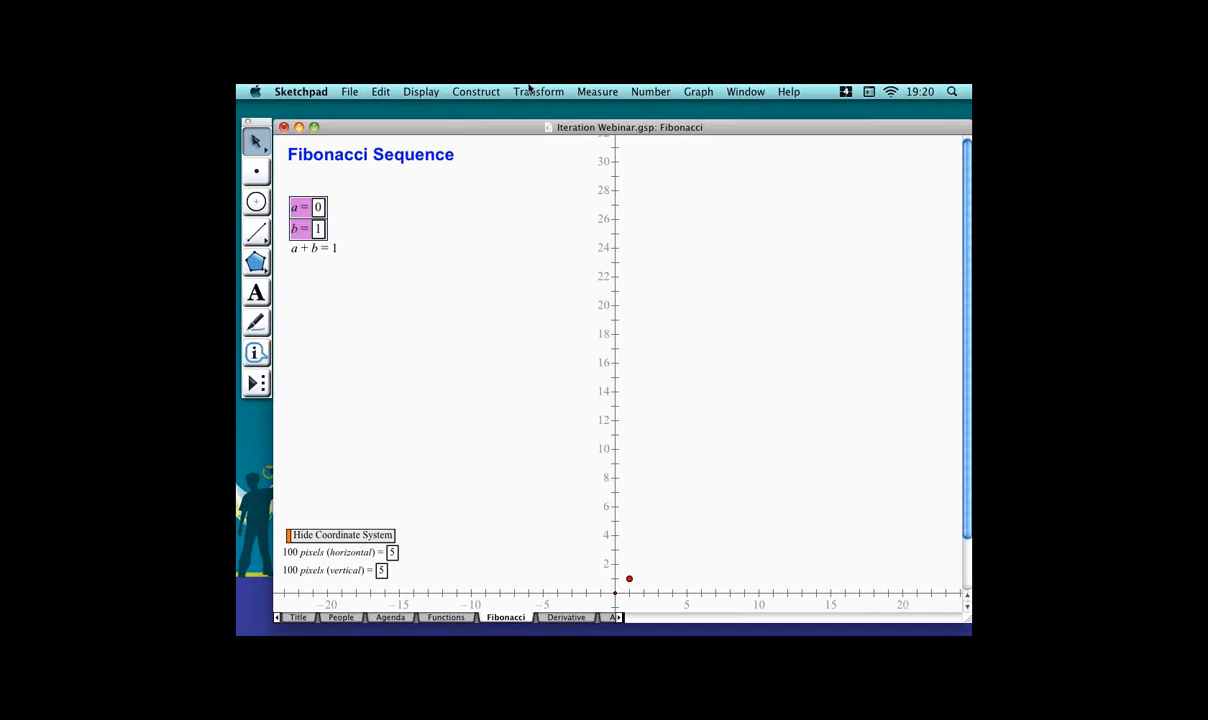
pyautogui.click(700, 92)
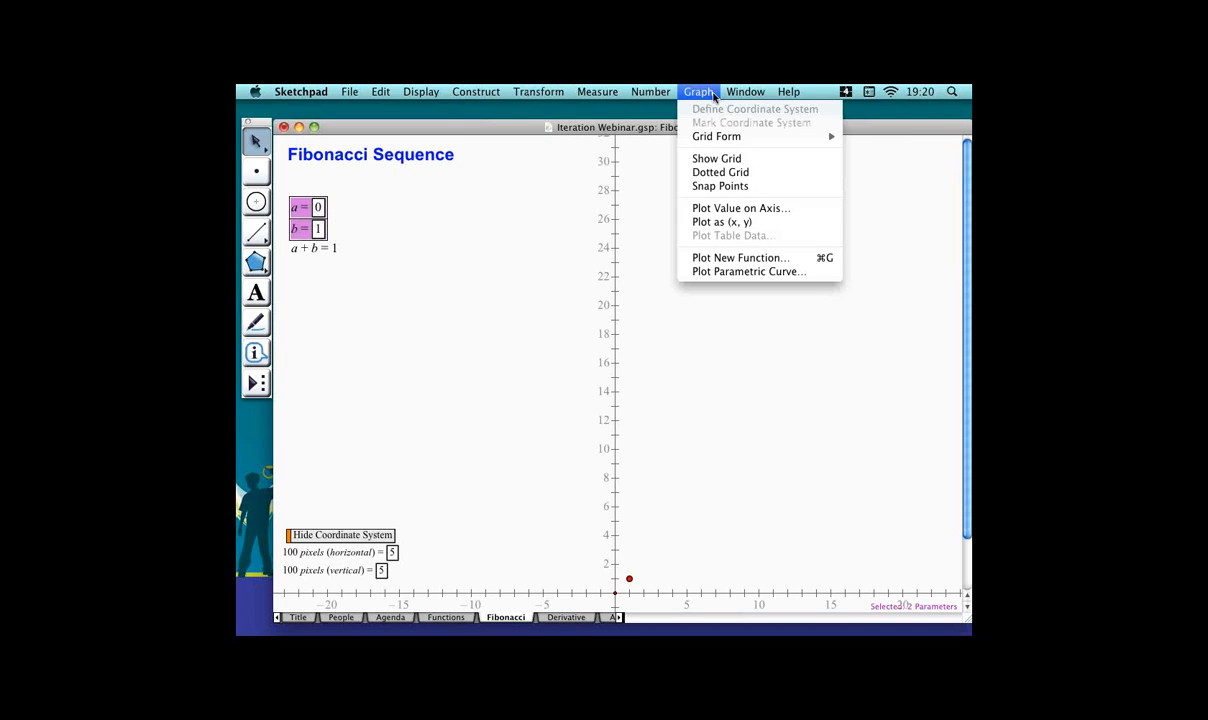
pyautogui.click(787, 222)
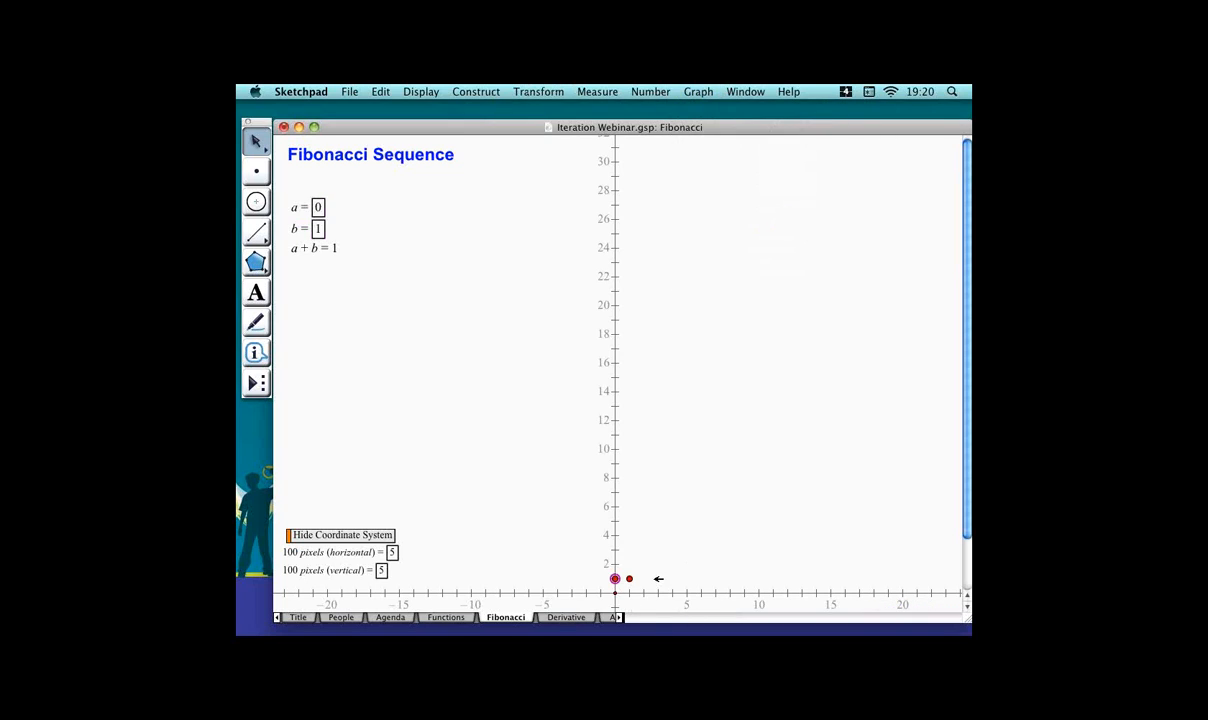
# Construct the segment joining the two plotted points and measure its slope.
pyautogui.click(631, 579)
pyautogui.press('super+l')
pyautogui.click(597, 91)
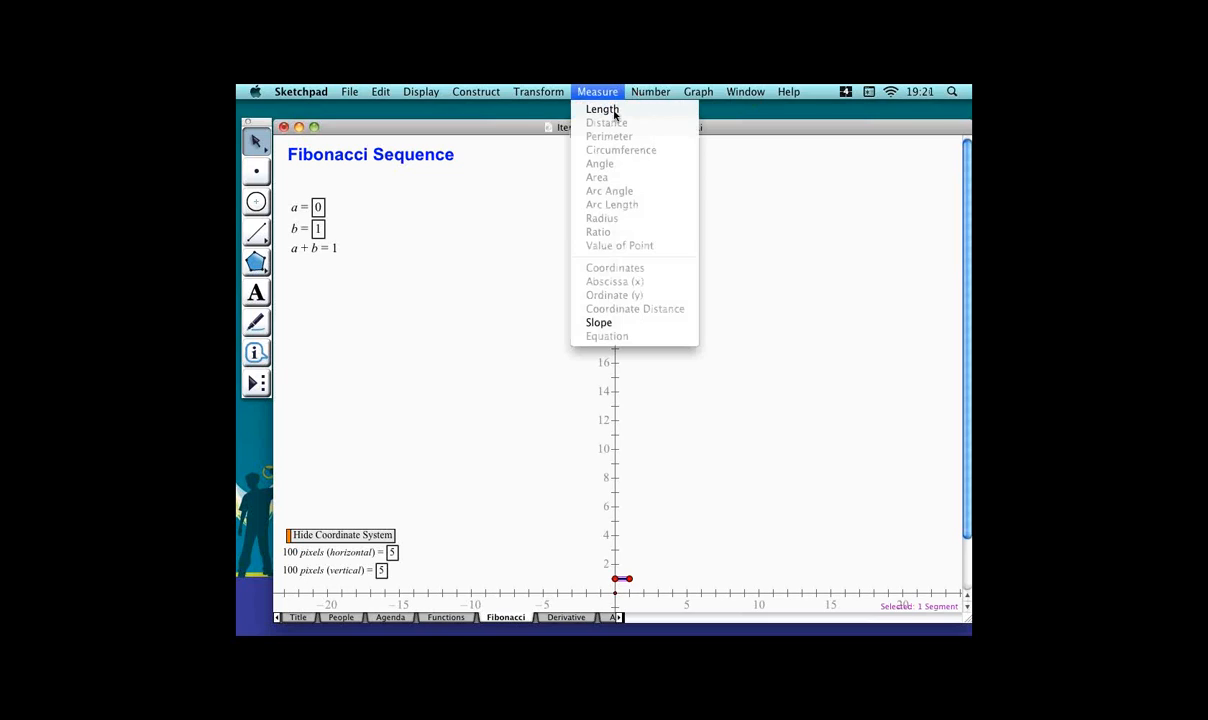
pyautogui.click(625, 321)
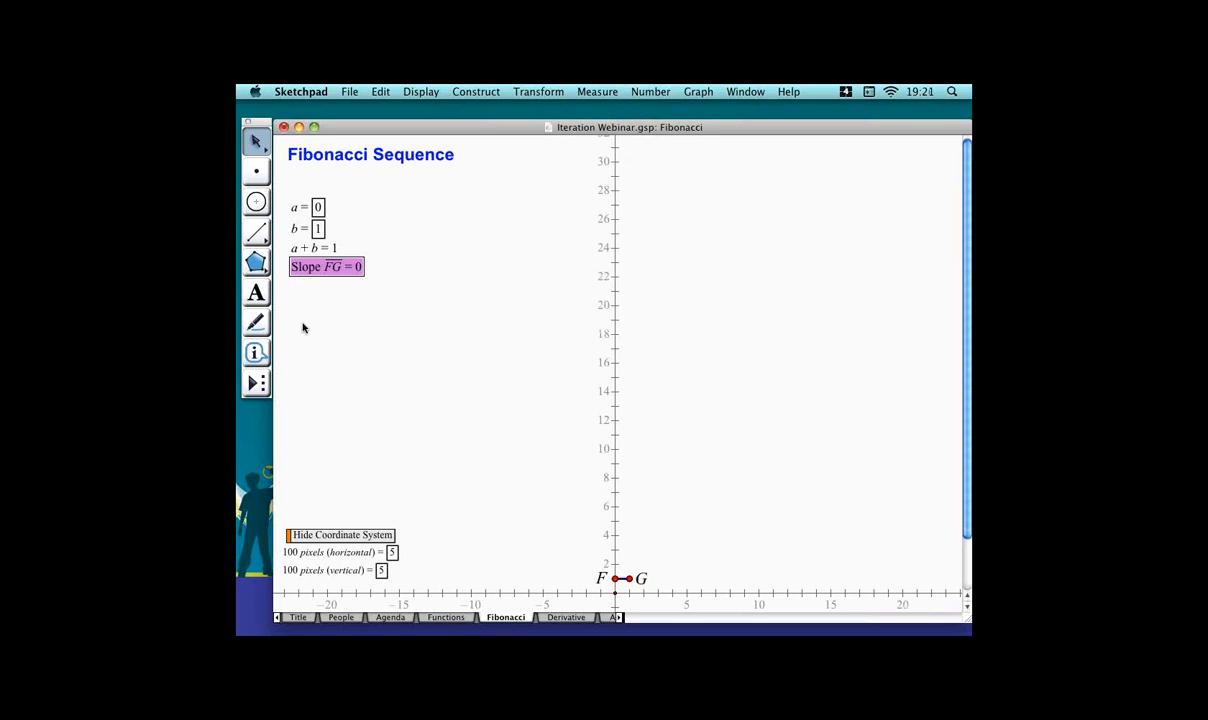
# Move the slope measurement clear of the a and b values and set its display precision to ten-thousandths.
pyautogui.moveTo(351, 267); pyautogui.dragTo(480, 229)
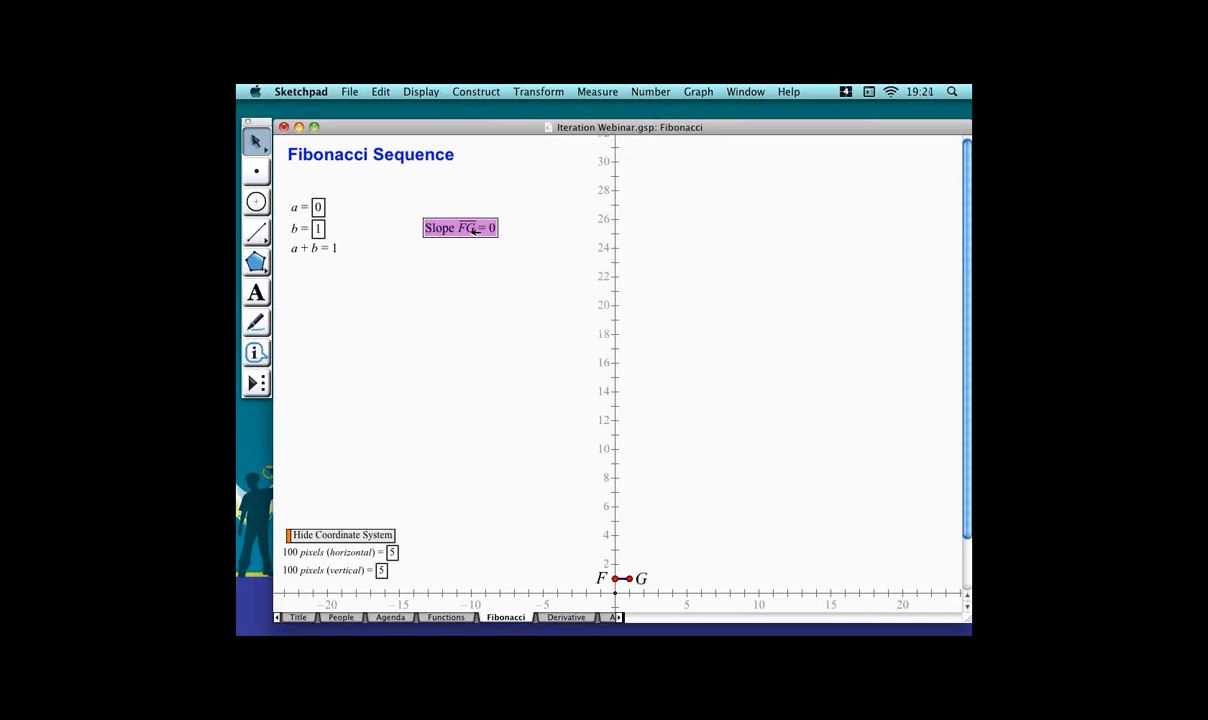
pyautogui.rightClick(481, 229)
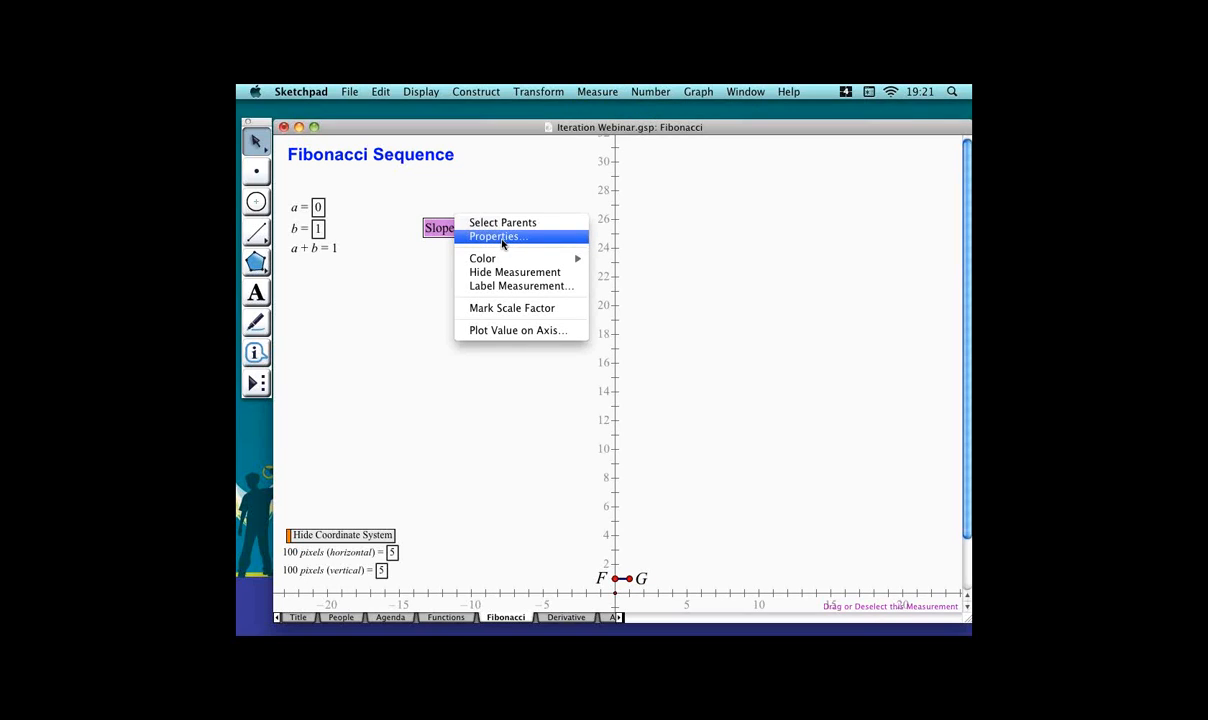
pyautogui.click(502, 240)
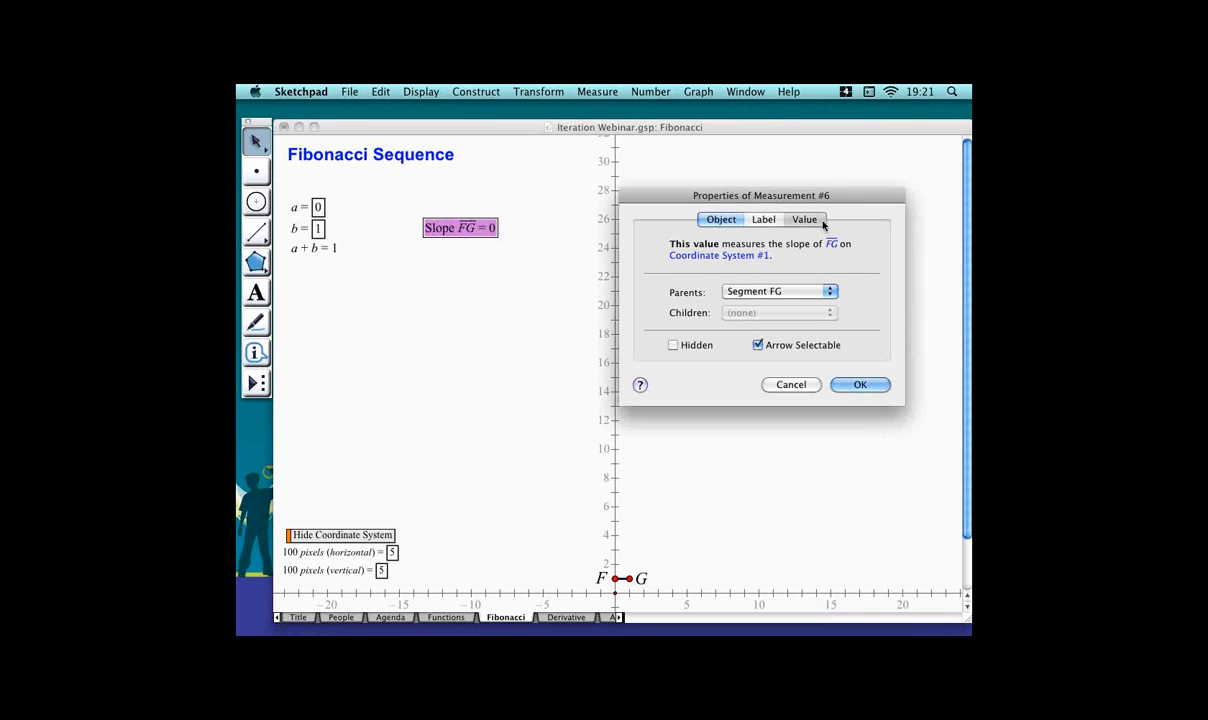
pyautogui.click(821, 221)
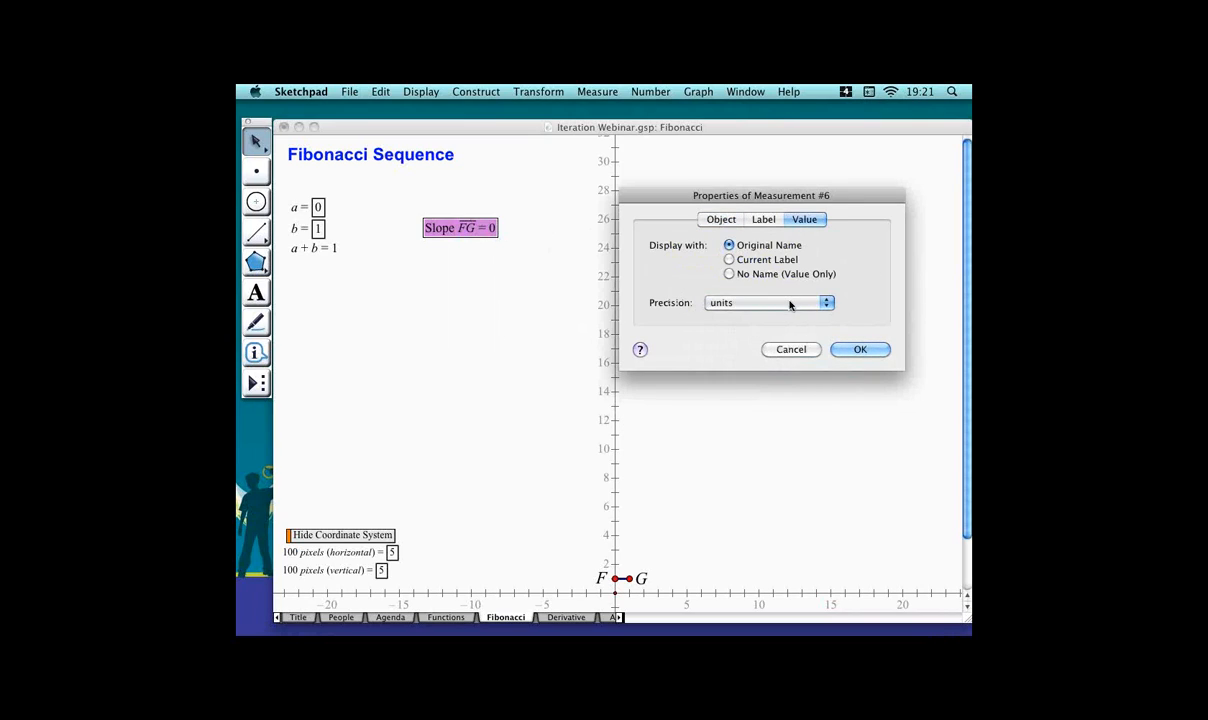
pyautogui.click(787, 303)
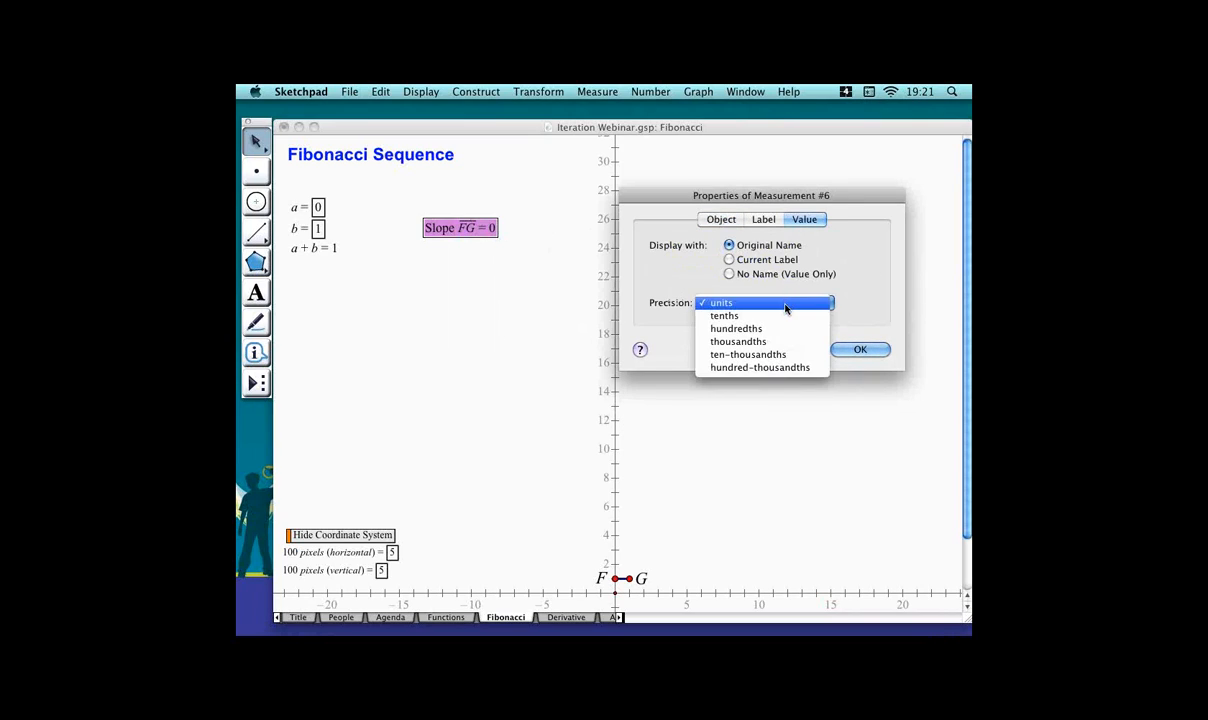
pyautogui.click(797, 354)
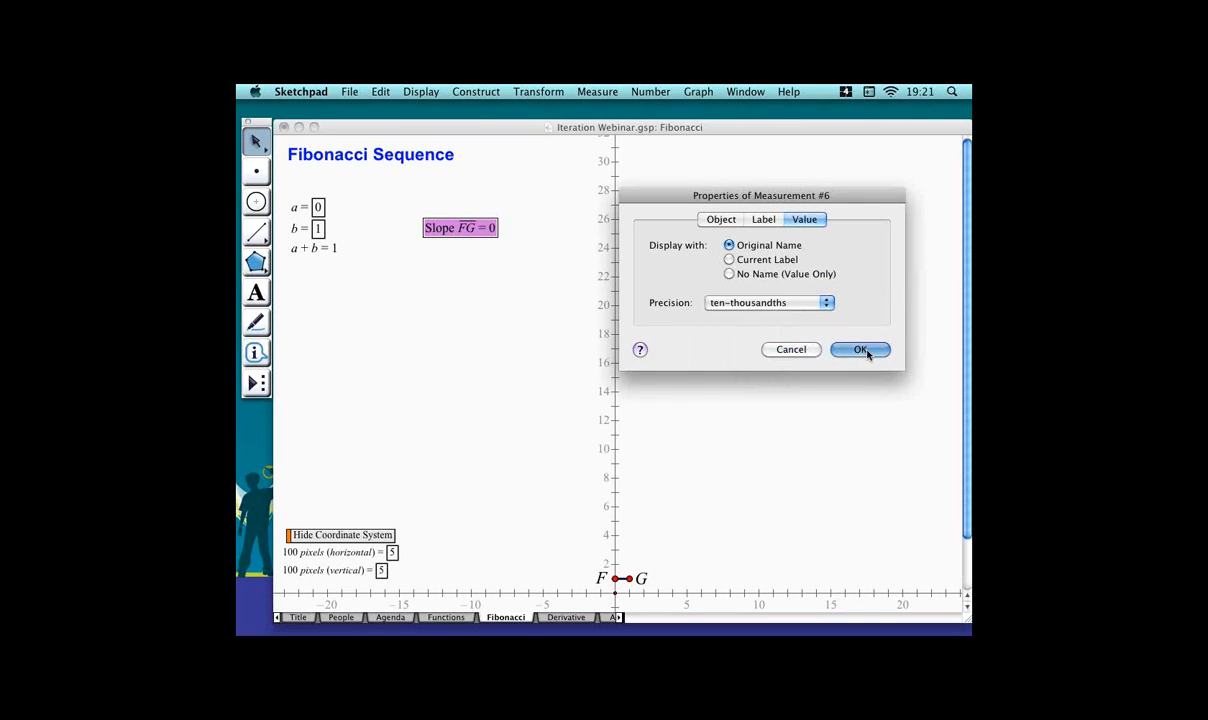
pyautogui.click(858, 349)
pyautogui.click(411, 267)
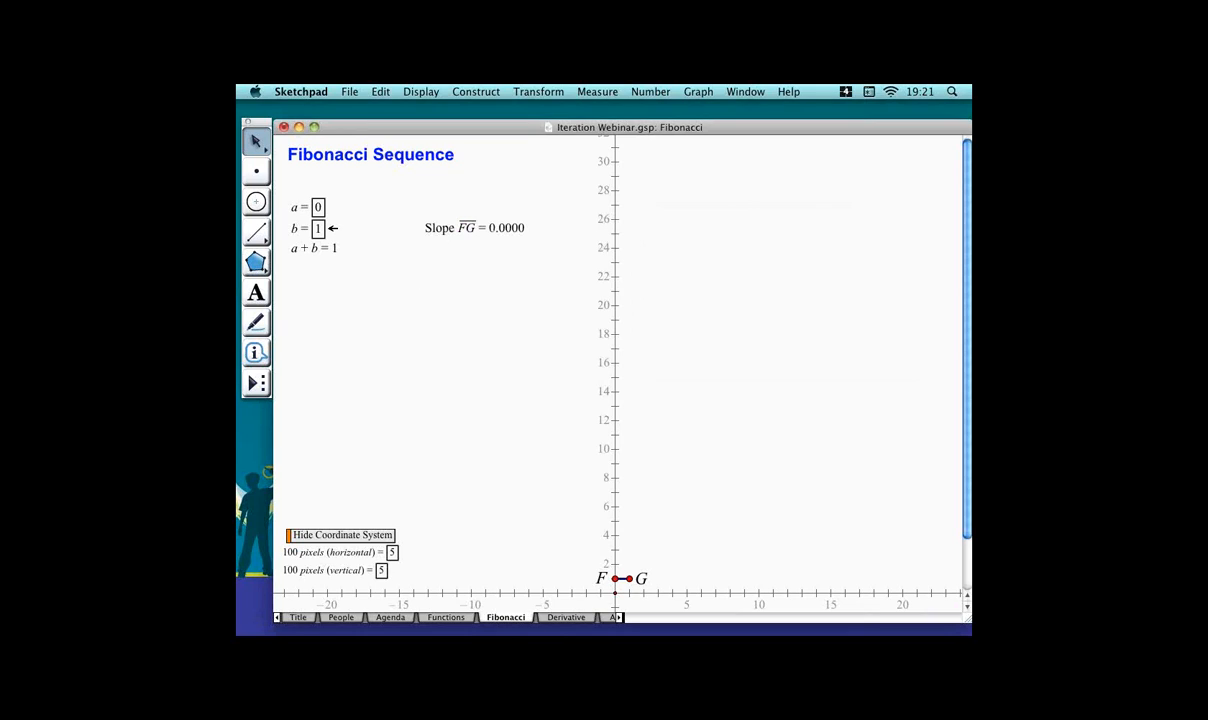
# Iterate the parameters a and b, mapping a to b and b to a + b.
pyautogui.click(329, 227)
pyautogui.click(361, 221)
pyautogui.click(318, 207)
pyautogui.click(328, 226)
pyautogui.click(370, 204)
pyautogui.click(305, 207)
pyautogui.keyDown('shift'); pyautogui.click(318, 228); pyautogui.keyUp('shift')
pyautogui.click(538, 91)
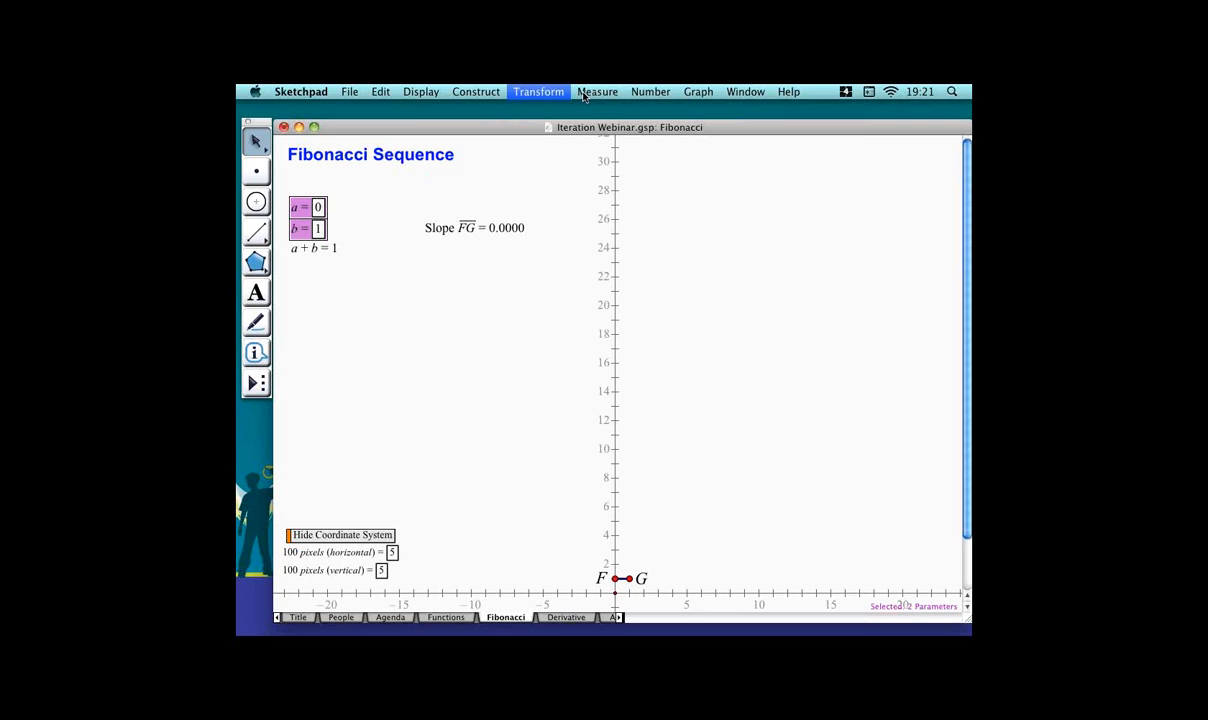
pyautogui.click(607, 265)
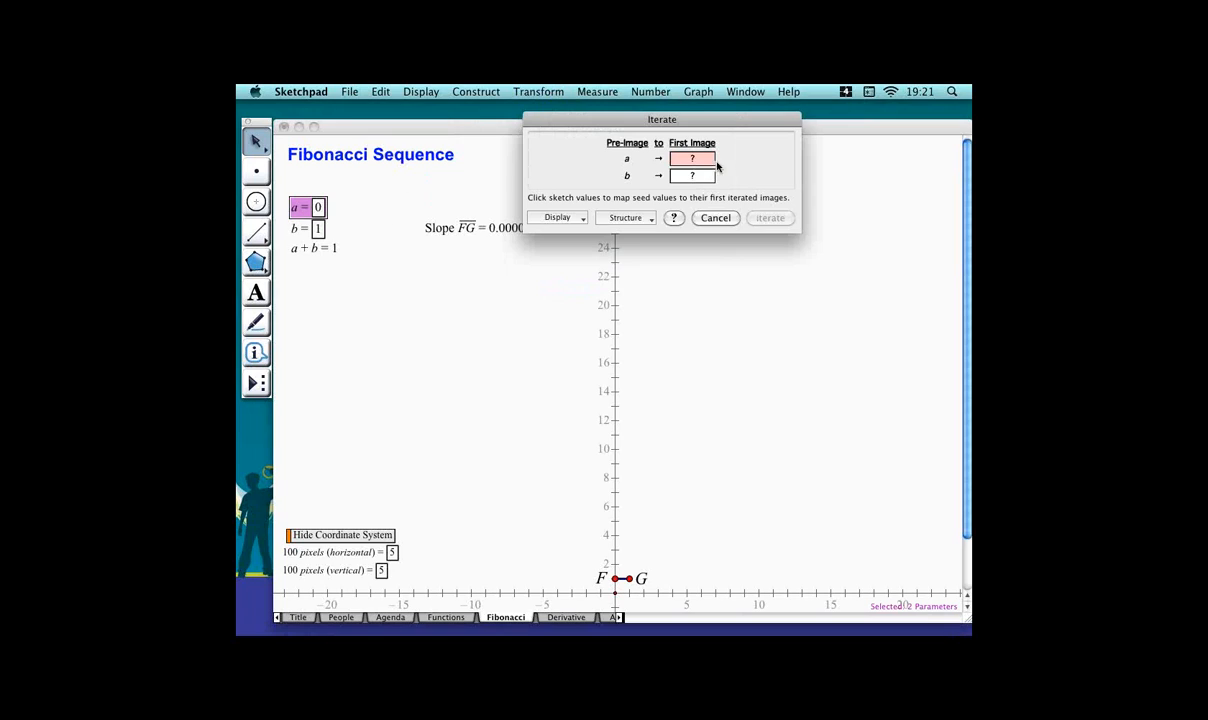
pyautogui.click(321, 232)
pyautogui.click(327, 249)
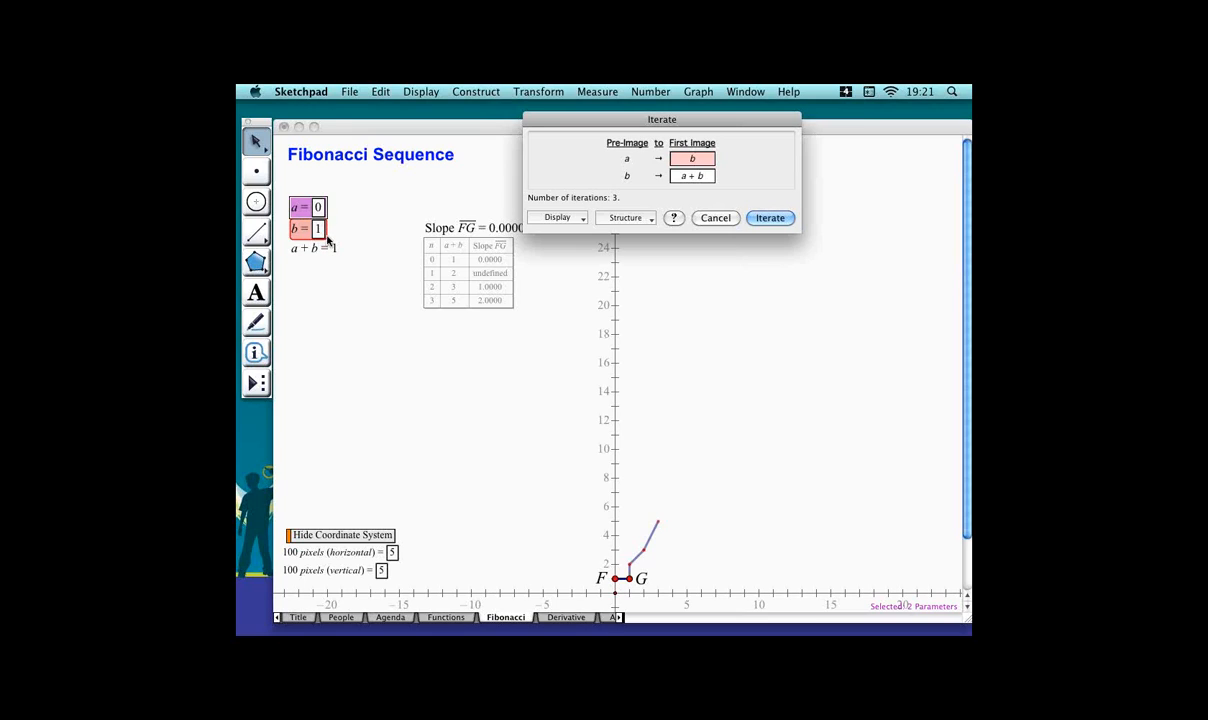
pyautogui.click(791, 218)
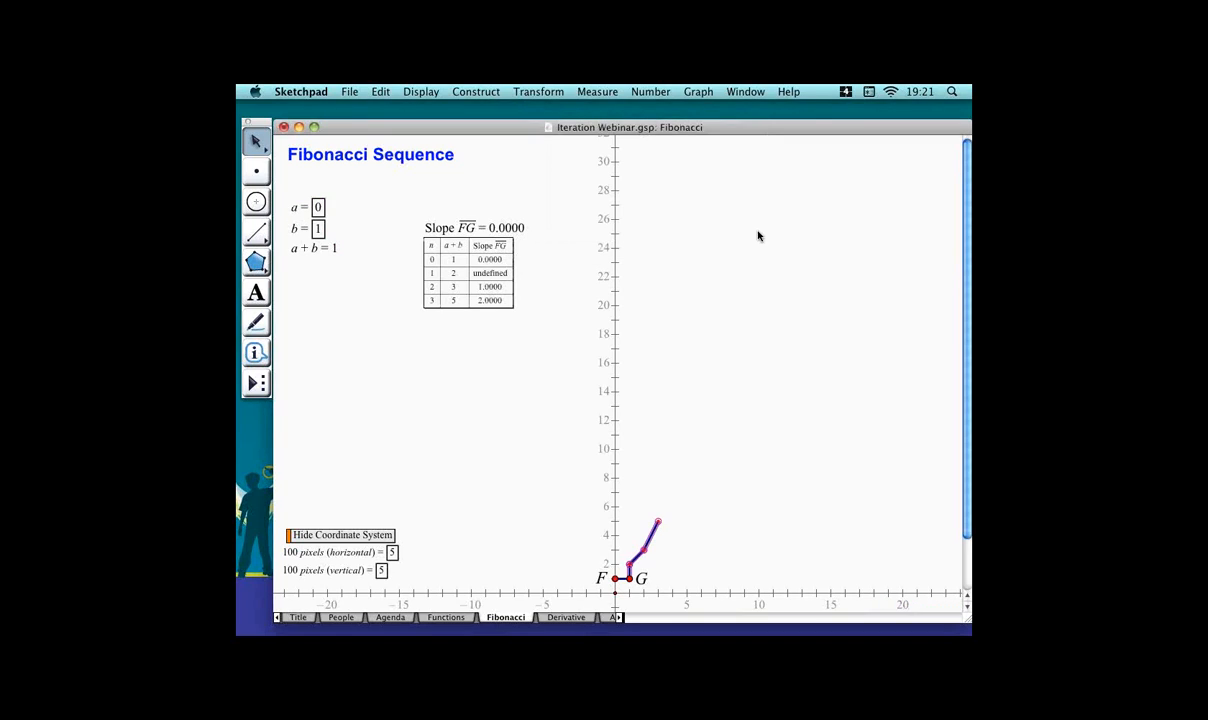
# Increase the iteration table by one iteration.
pyautogui.click(536, 302)
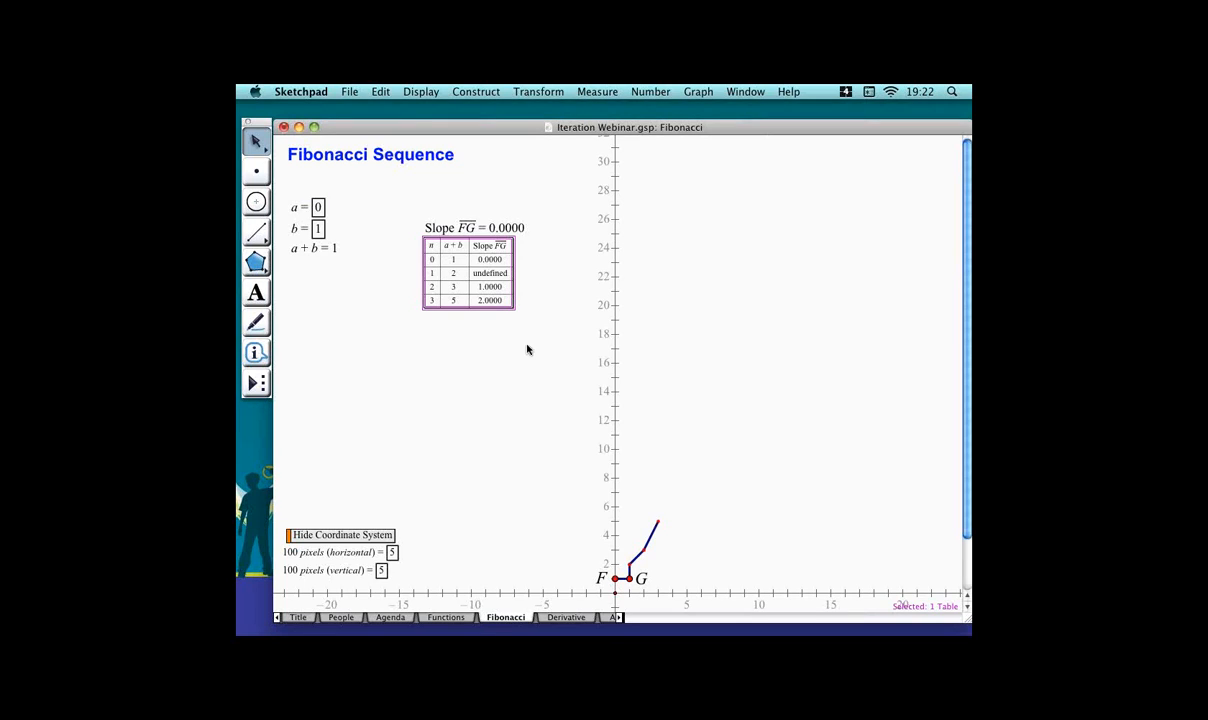
pyautogui.rightClick(441, 263)
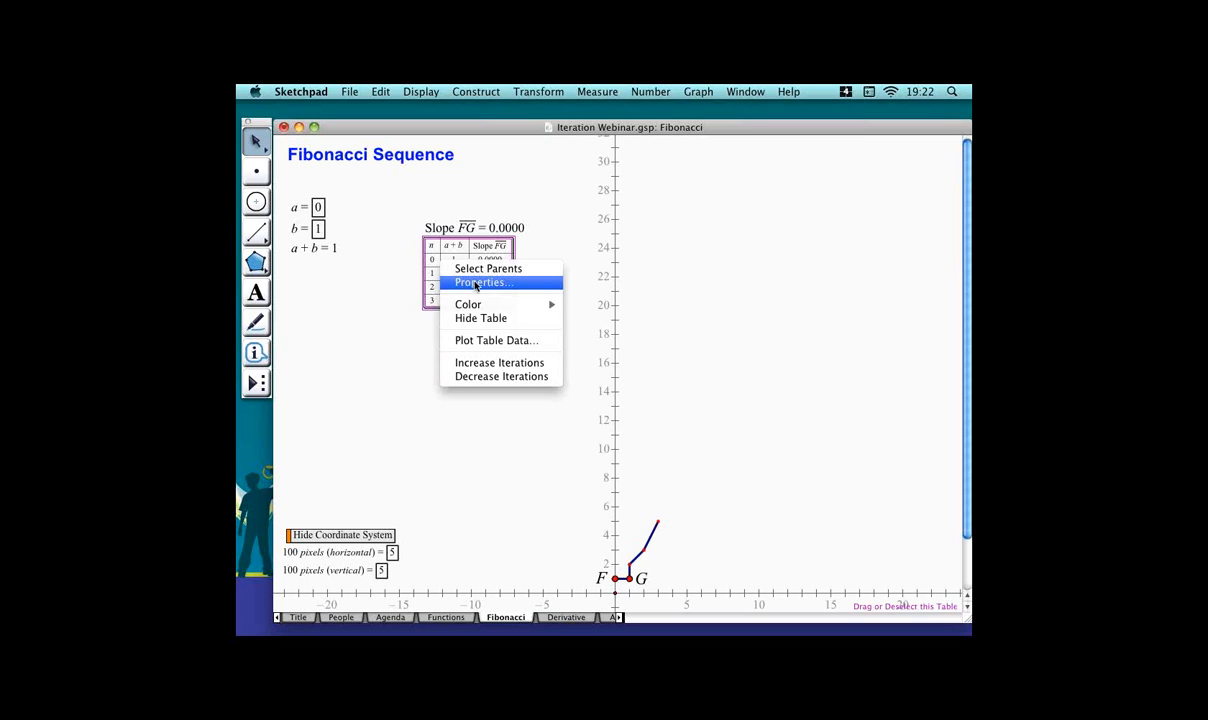
pyautogui.moveTo(492, 305)
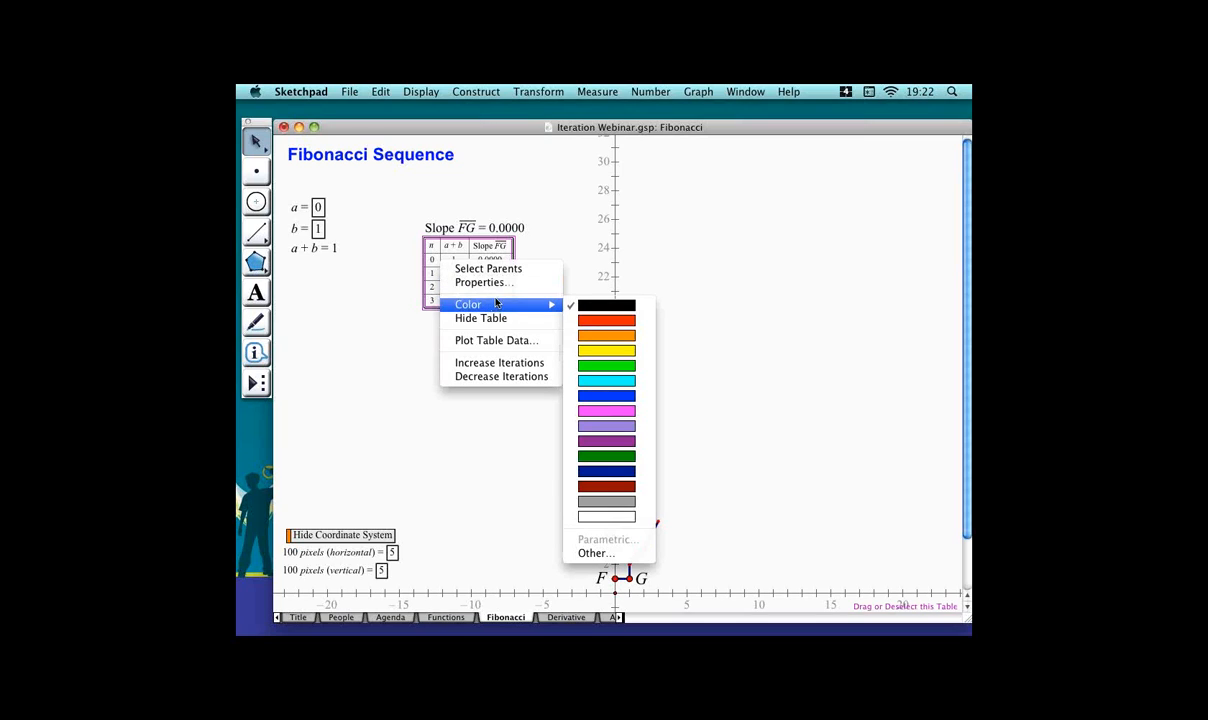
pyautogui.click(530, 364)
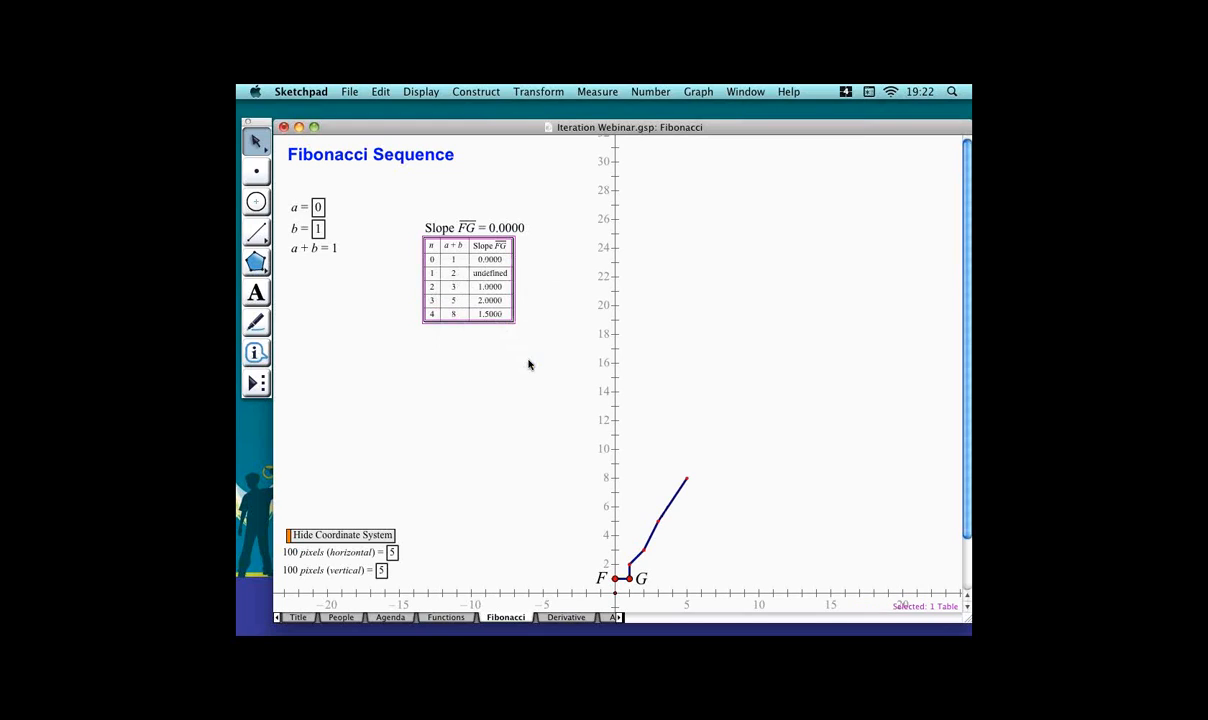
# Set the iteration table's number of iterations to 10 in its properties.
pyautogui.rightClick(493, 273)
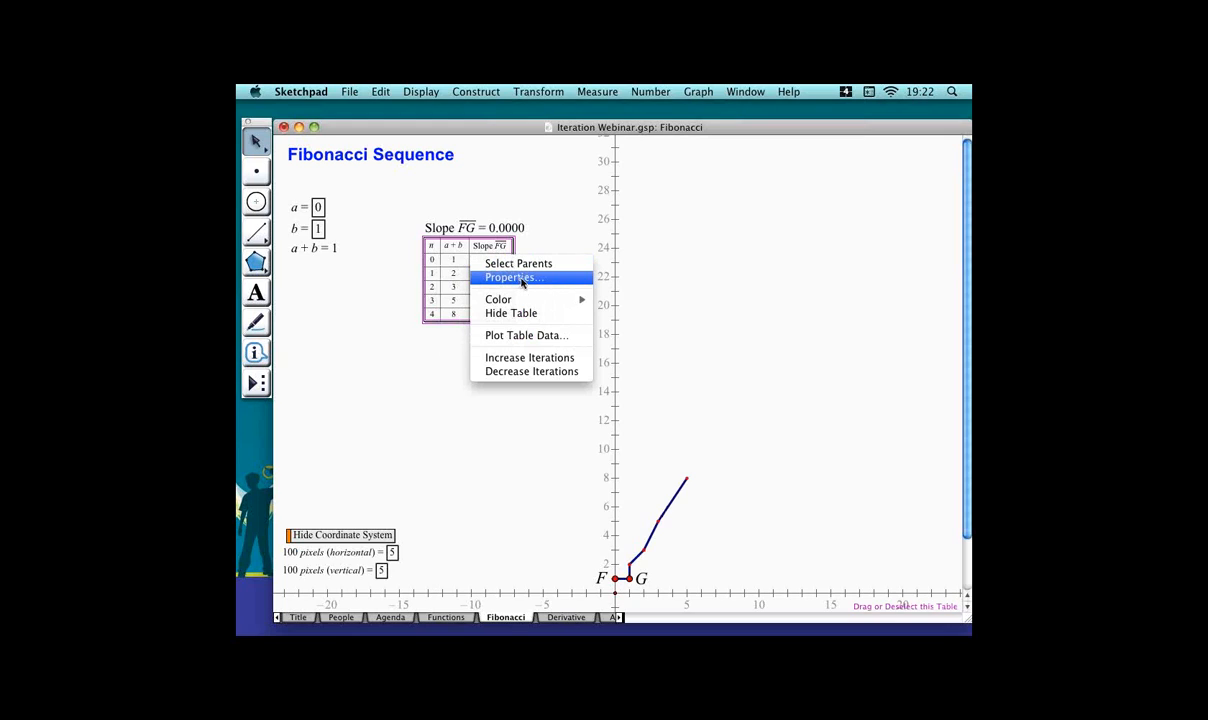
pyautogui.click(520, 279)
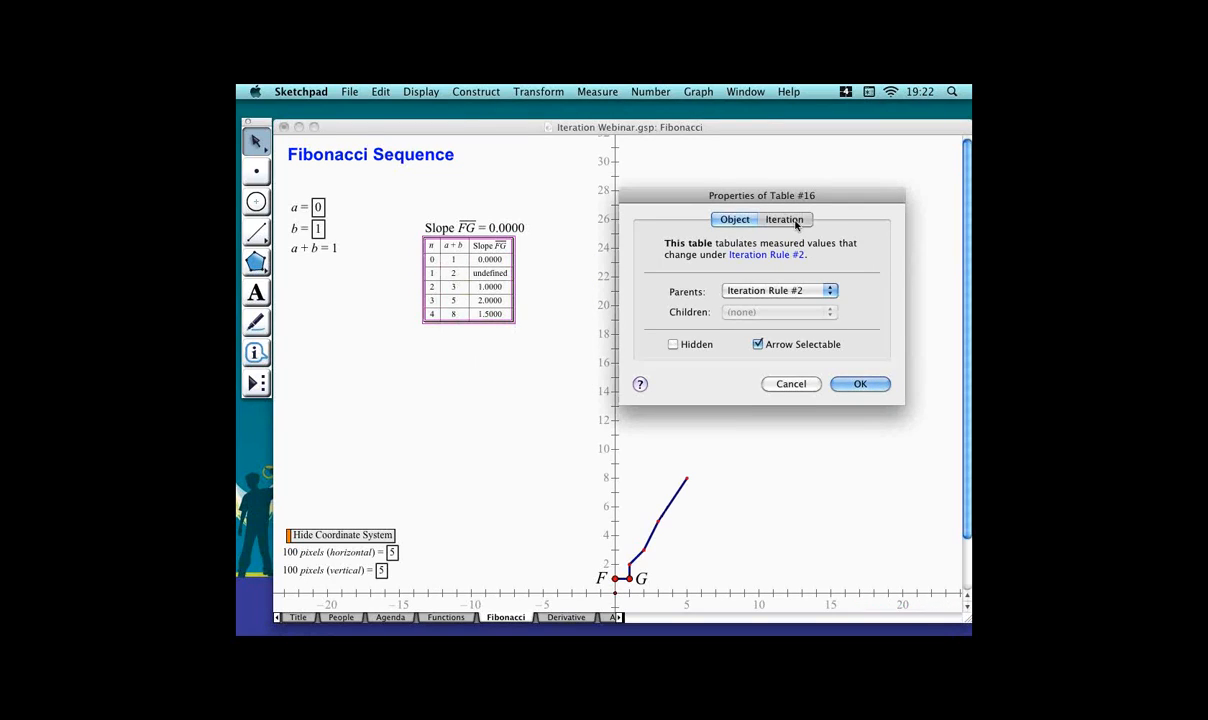
pyautogui.click(790, 220)
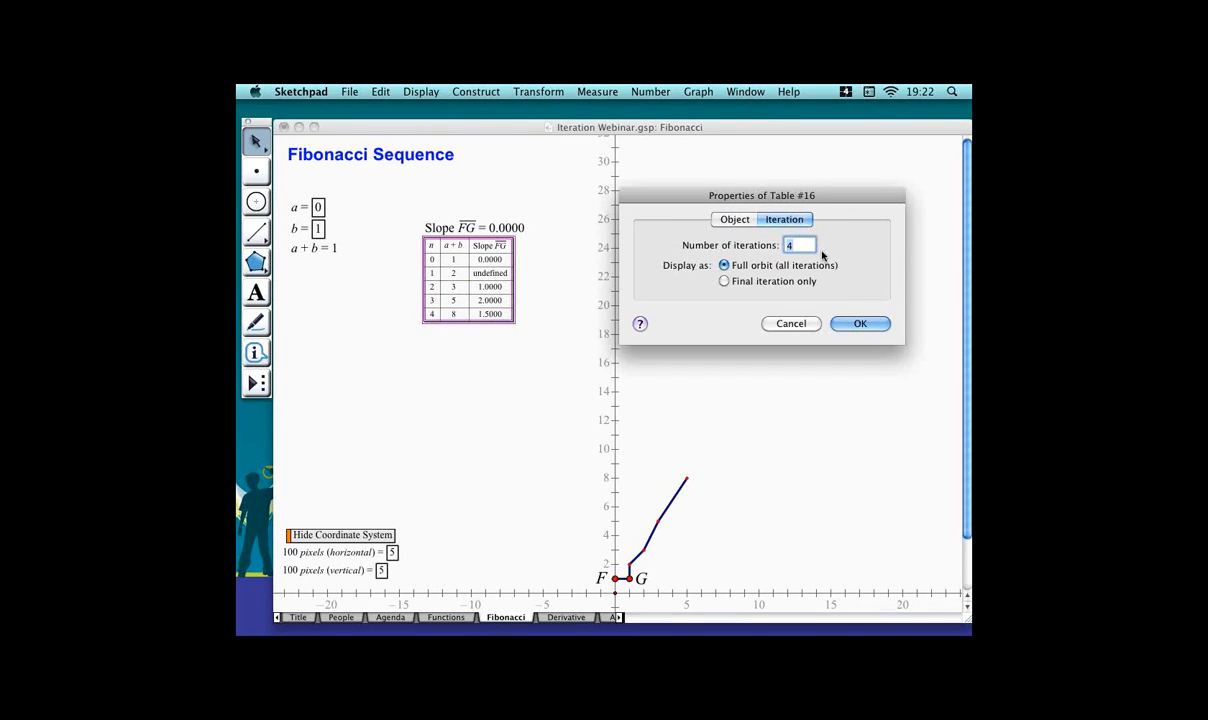
pyautogui.write('10')
pyautogui.press('Return')
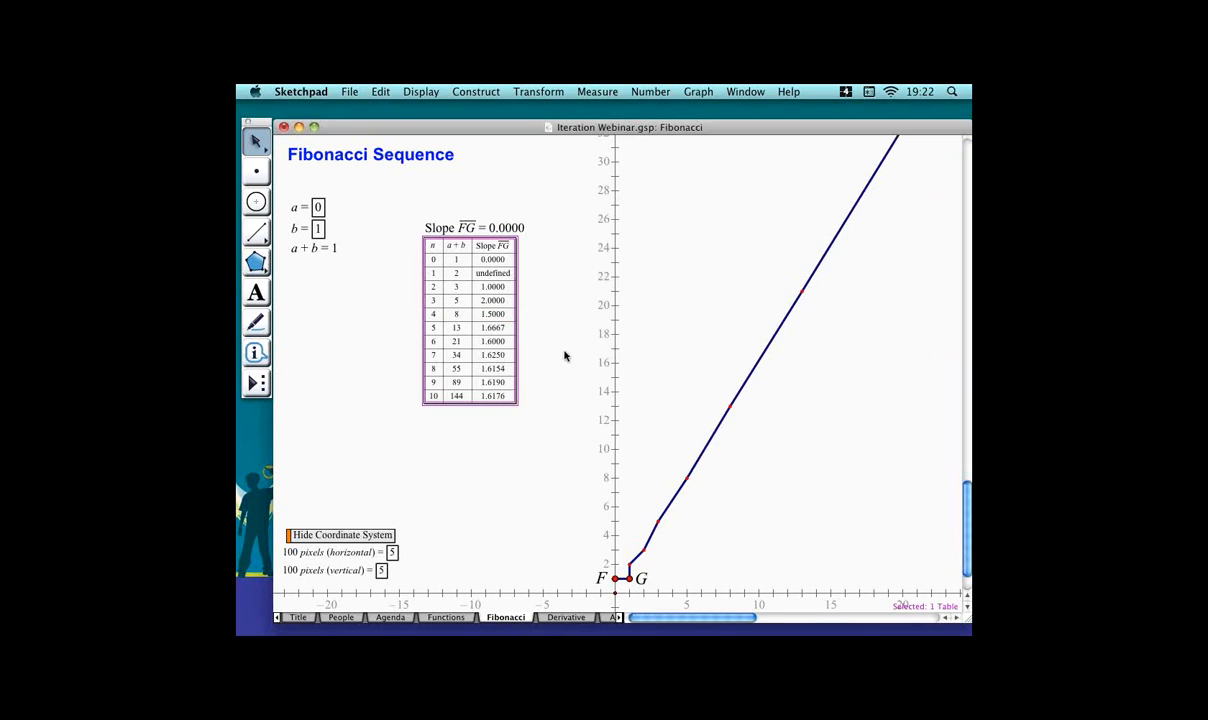
pyautogui.click(531, 466)
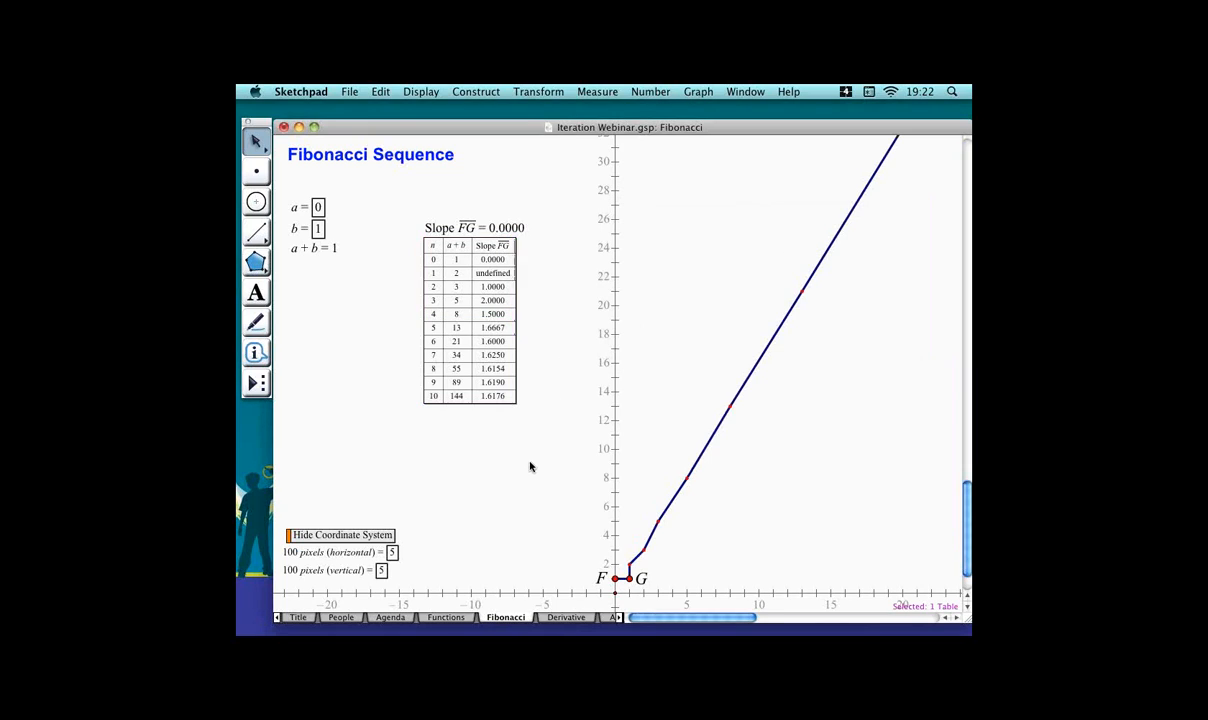
pyautogui.click(499, 368)
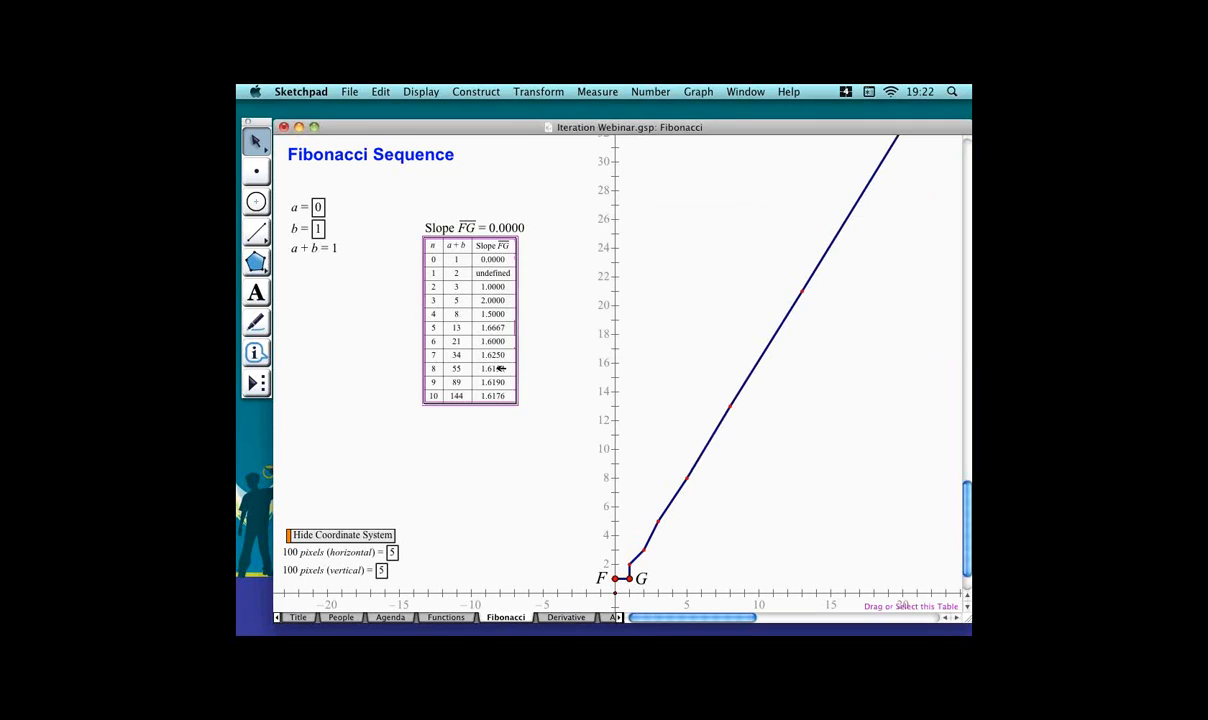
# Select the iterated segment image on the graph and increase its iterations to 13.
pyautogui.click(677, 484)
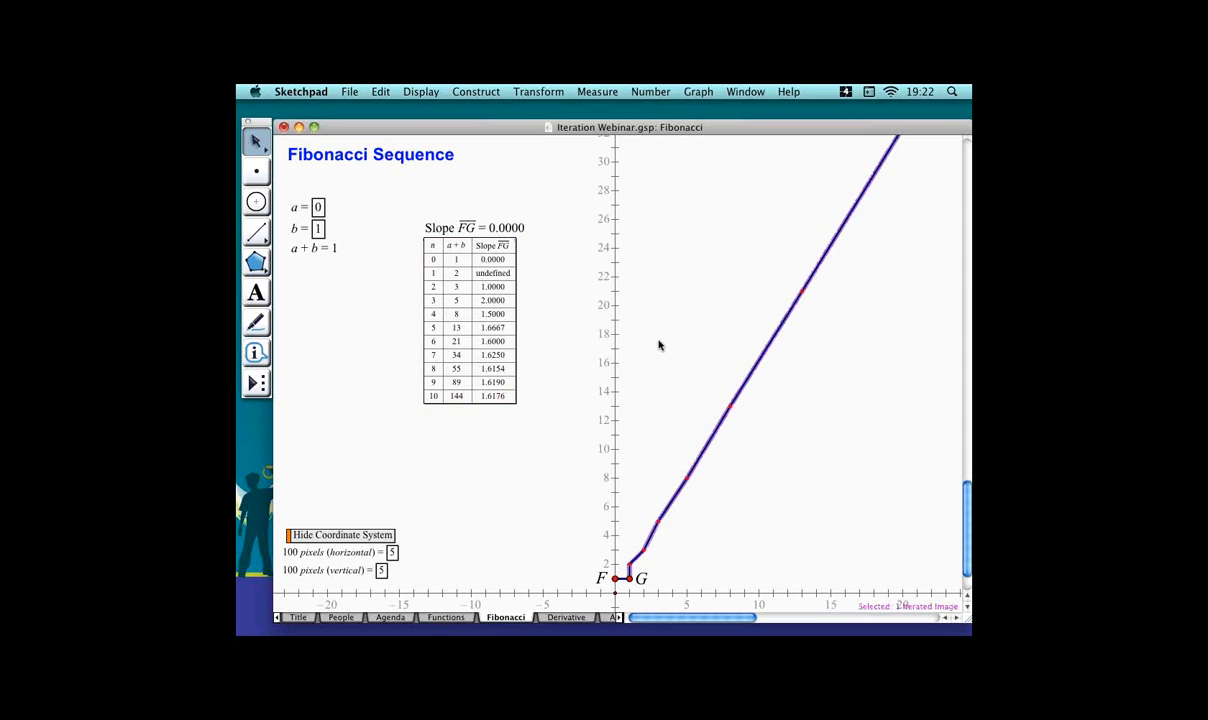
pyautogui.press('+')
pyautogui.press('+')
pyautogui.press('+')
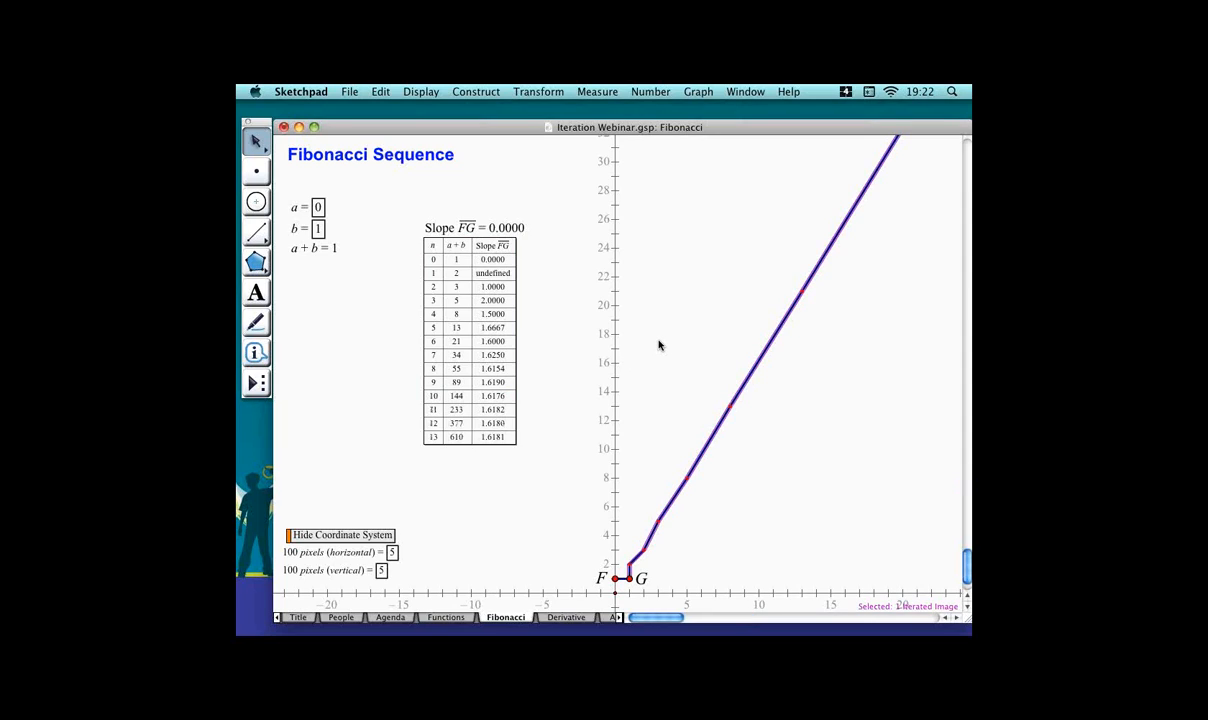
# Decrease the iterated segment image's iterations to 4.
pyautogui.press('-')
pyautogui.press('-')
pyautogui.press('-')
pyautogui.press('-')
pyautogui.press('-')
pyautogui.press('-')
pyautogui.press('-')
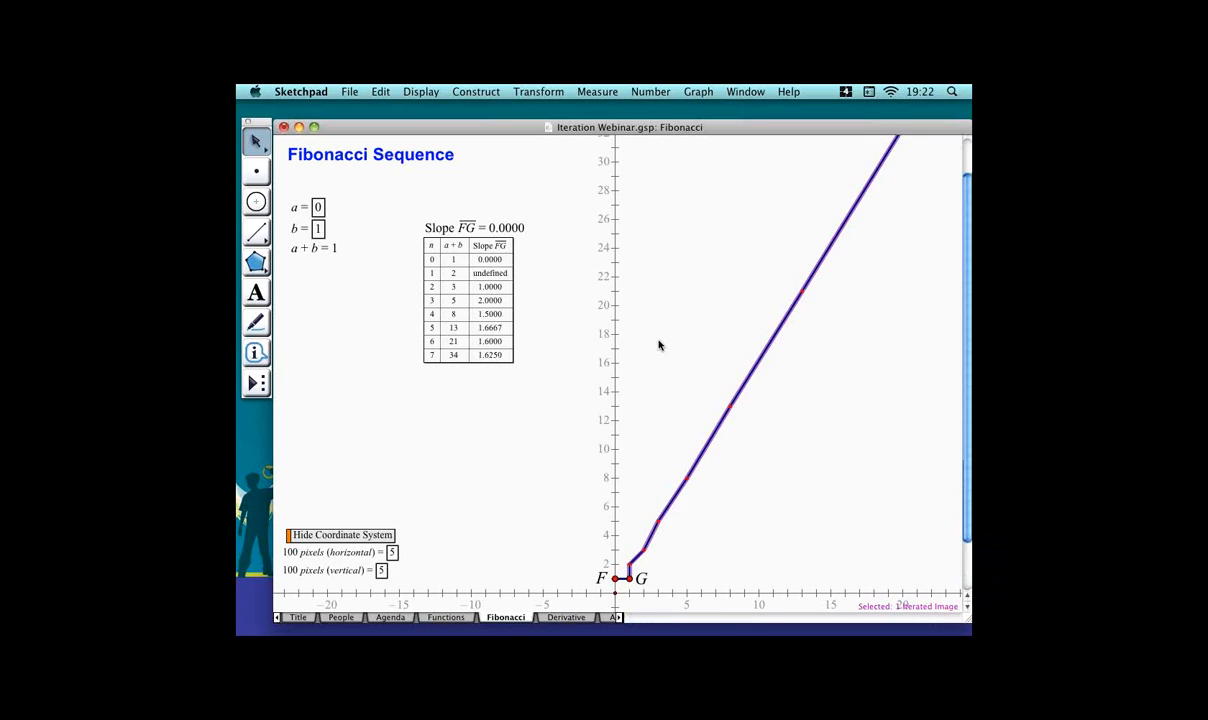
pyautogui.press('-')
pyautogui.press('-')
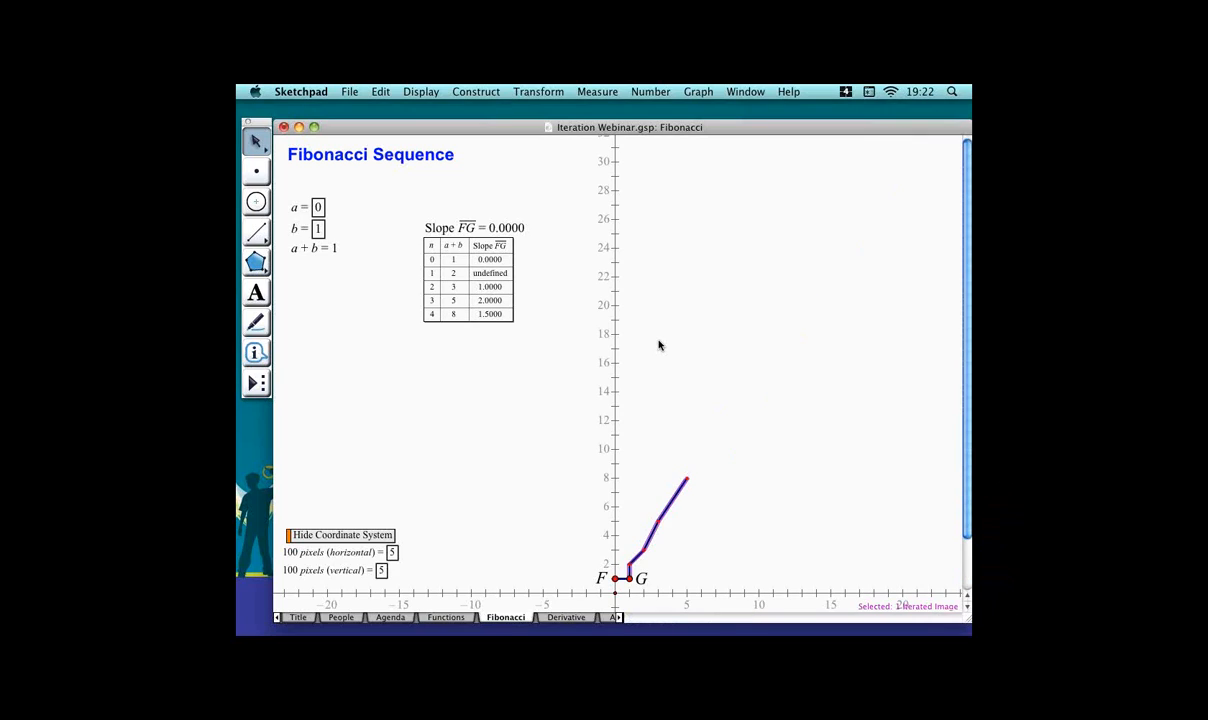
# Increase the iterated segment image's iterations to 18 and deselect it.
pyautogui.press('+')
pyautogui.press('+')
pyautogui.press('+')
pyautogui.press('+')
pyautogui.press('+')
pyautogui.press('+')
pyautogui.press('+')
pyautogui.press('+')
pyautogui.press('+')
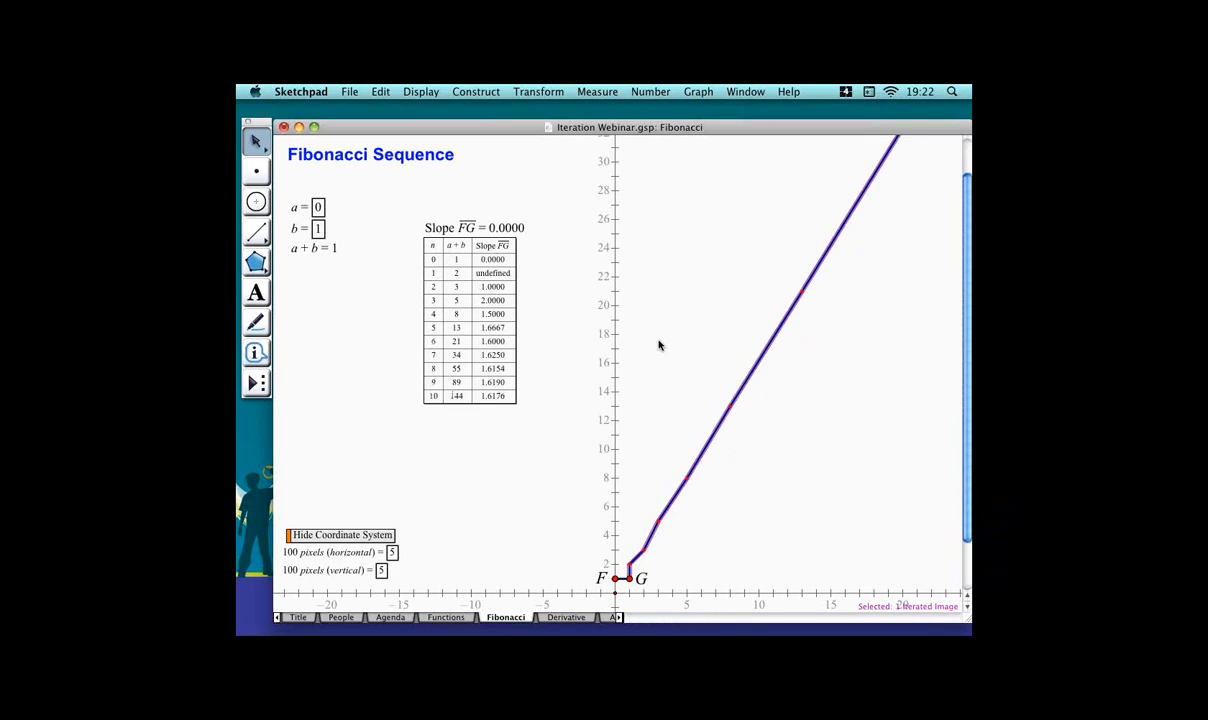
pyautogui.press('+')
pyautogui.press('+')
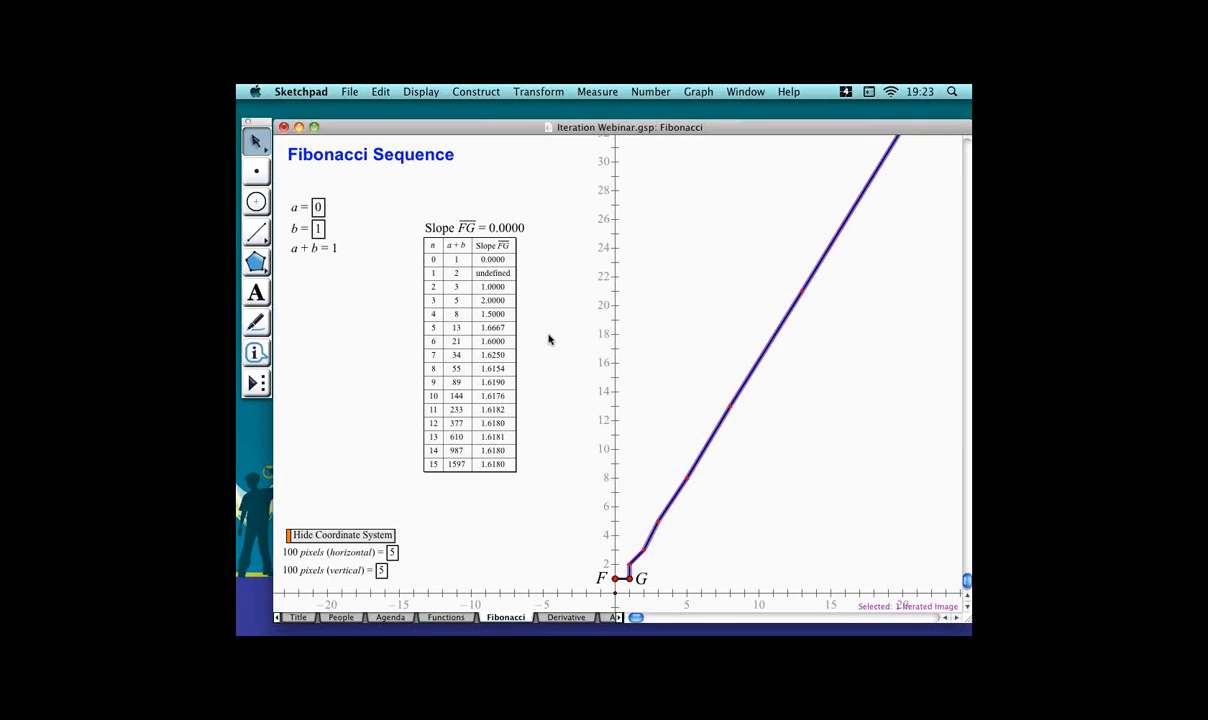
pyautogui.press('+')
pyautogui.press('+')
pyautogui.press('+')
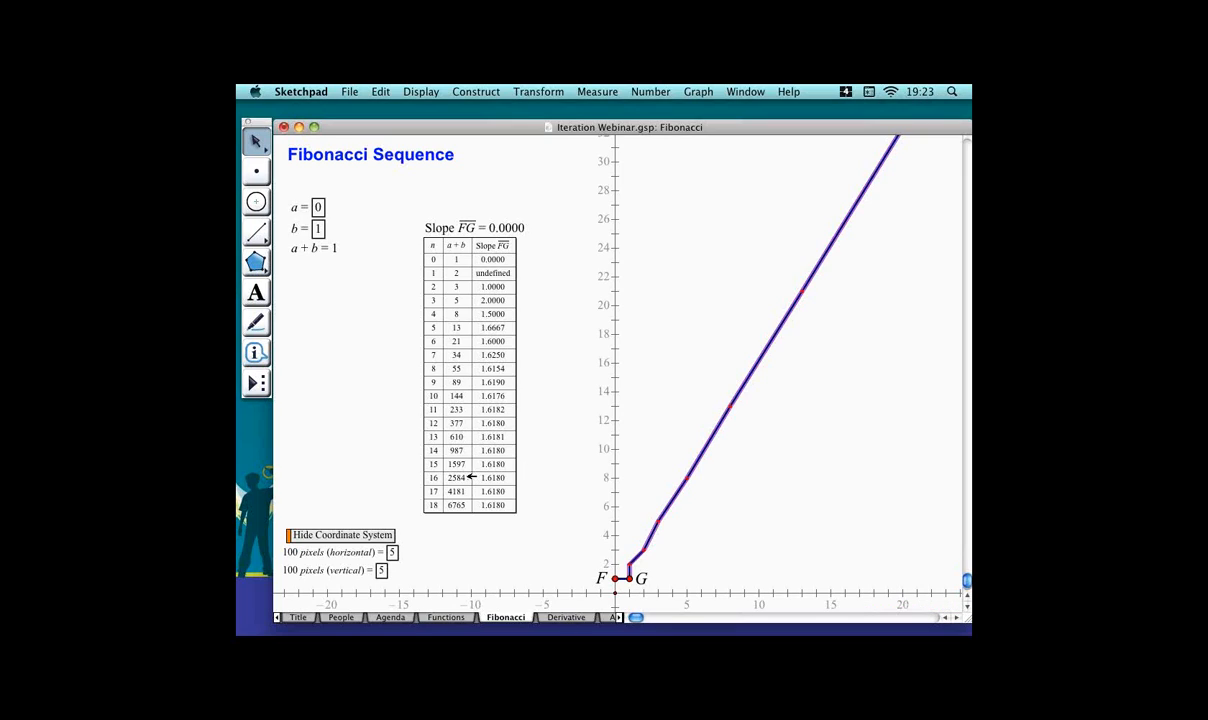
pyautogui.click(371, 473)
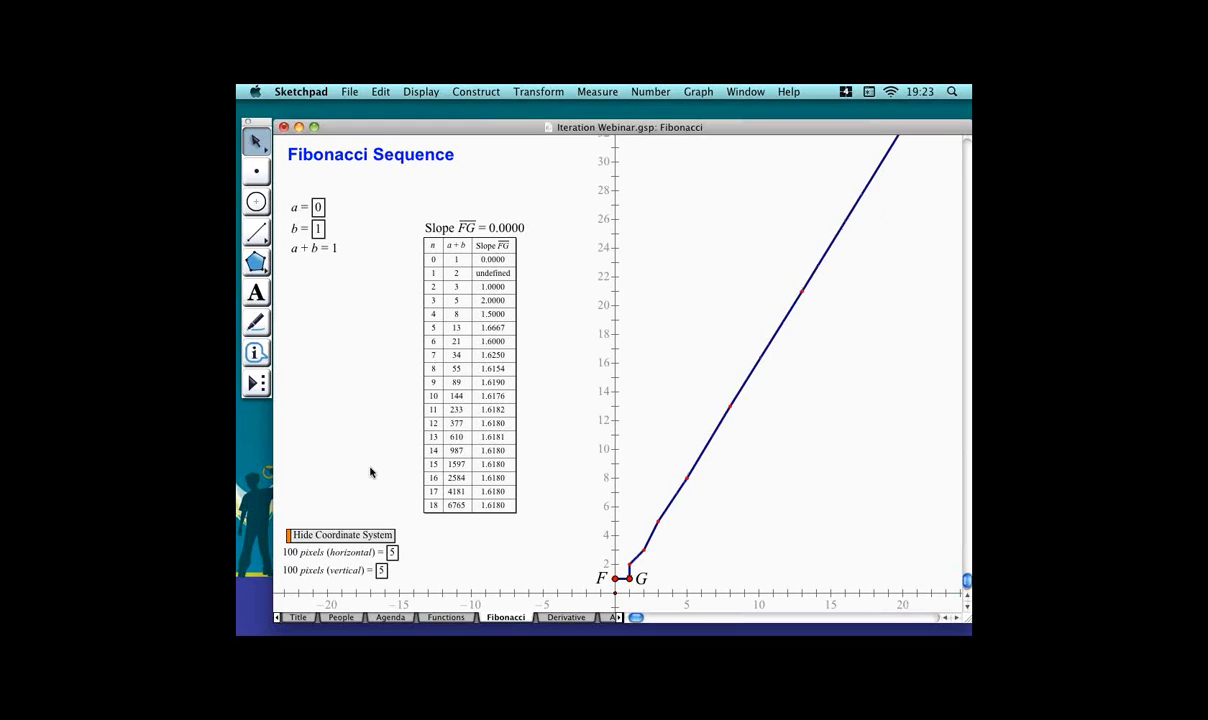
# Create a new calculation with the expression (1 + sqrt(5)) / 2.
pyautogui.press('super+equal')
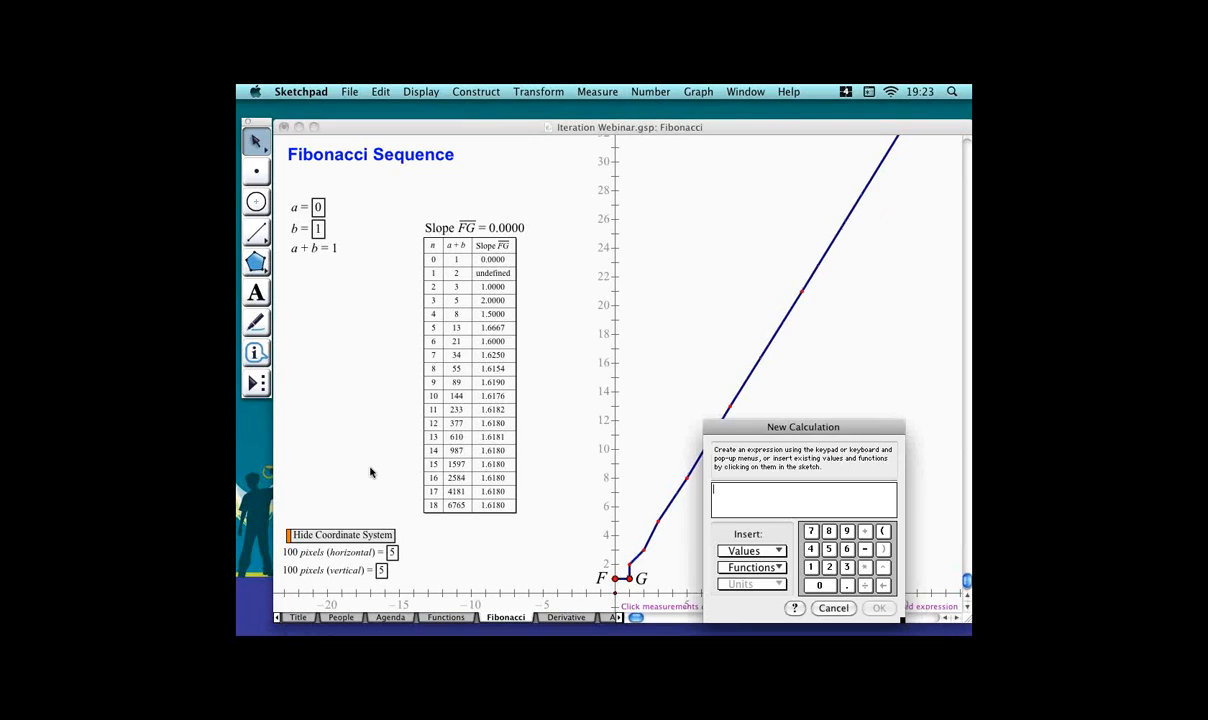
pyautogui.write('(1 ')
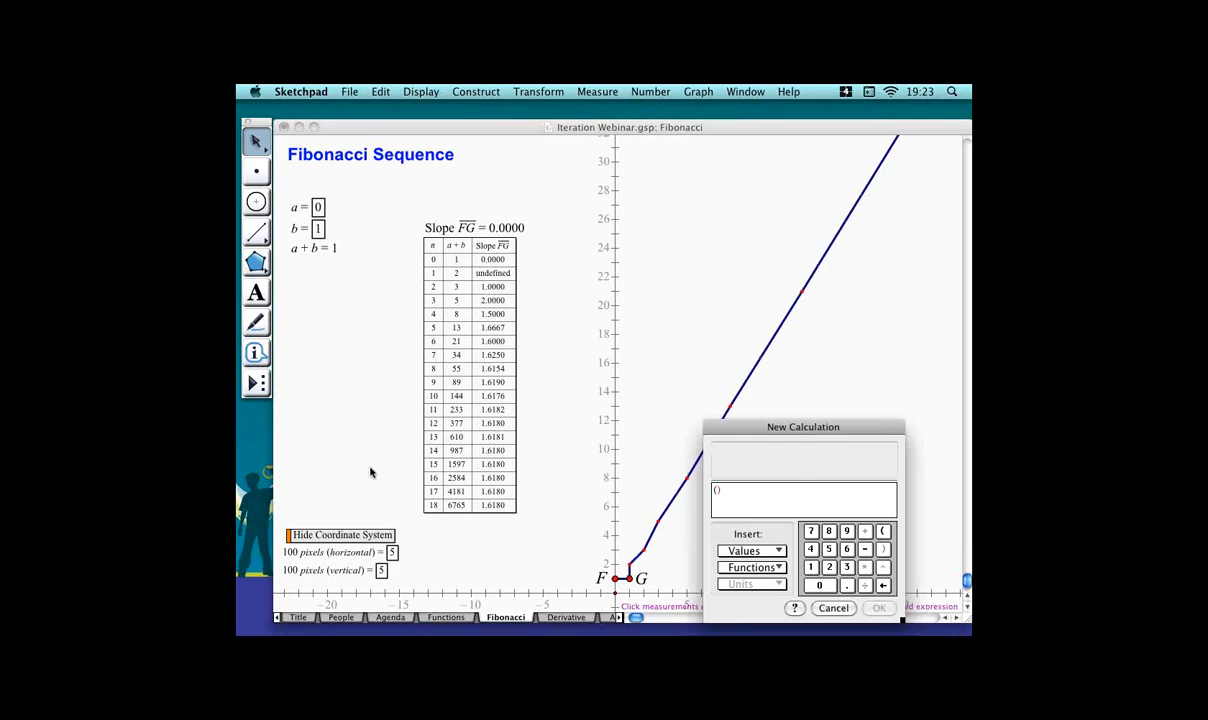
pyautogui.write('+ sqrt(5)) ')
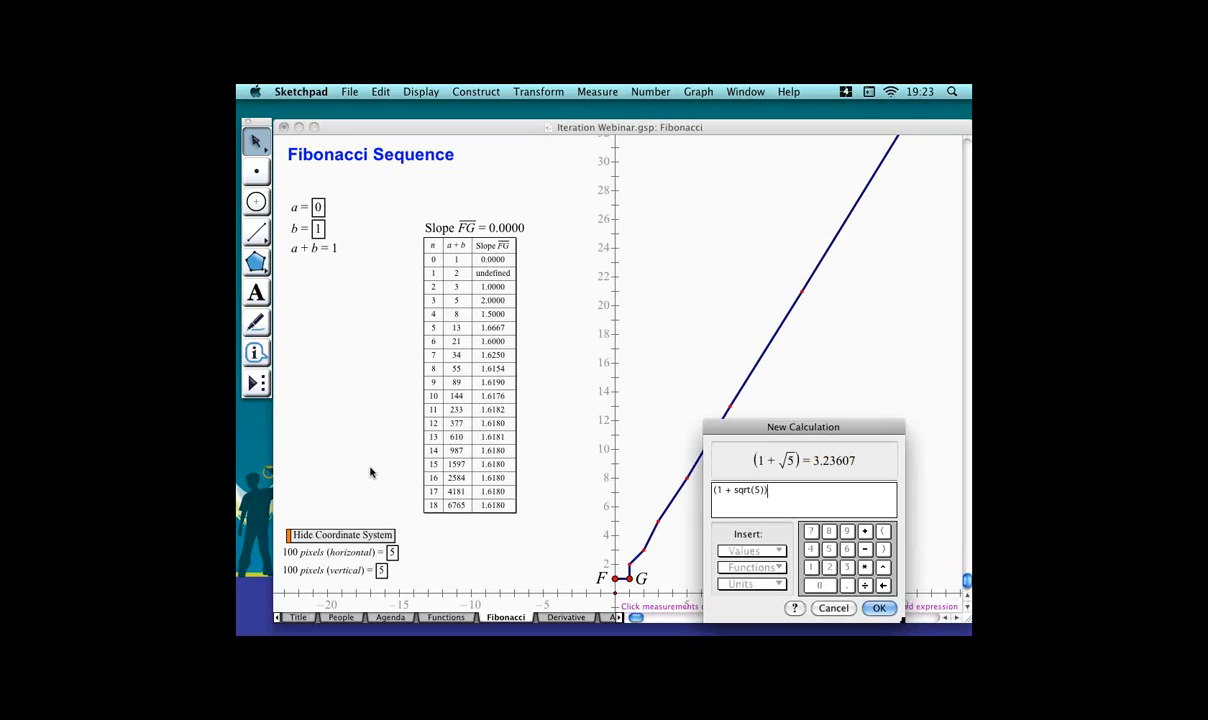
pyautogui.write('/ 2')
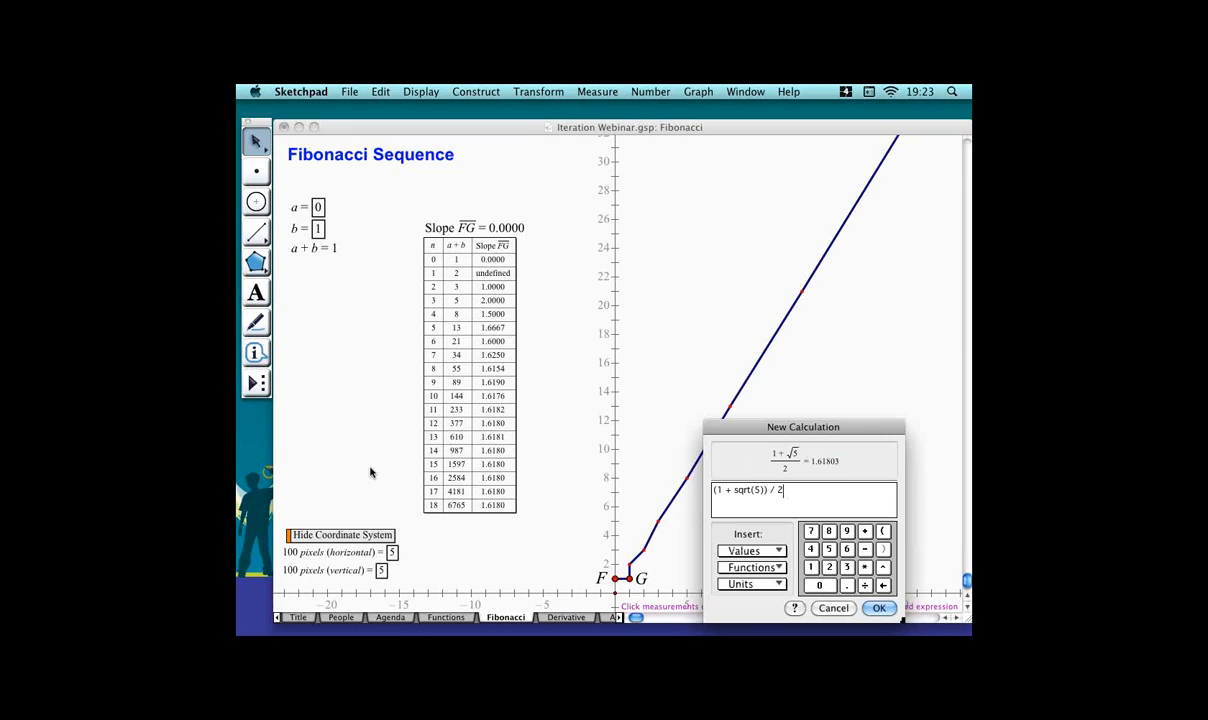
pyautogui.press('Return')
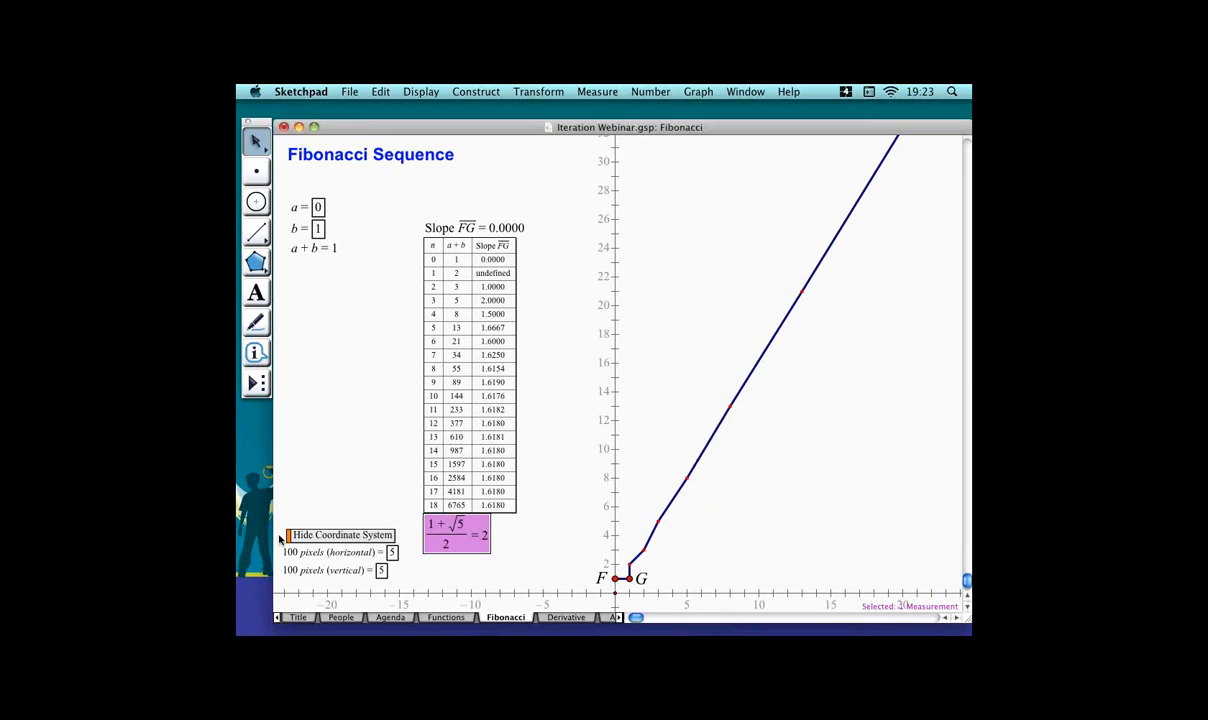
# Set the golden ratio calculation's precision to ten-thousandths and move it into the empty area beside the table.
pyautogui.rightClick(485, 537)
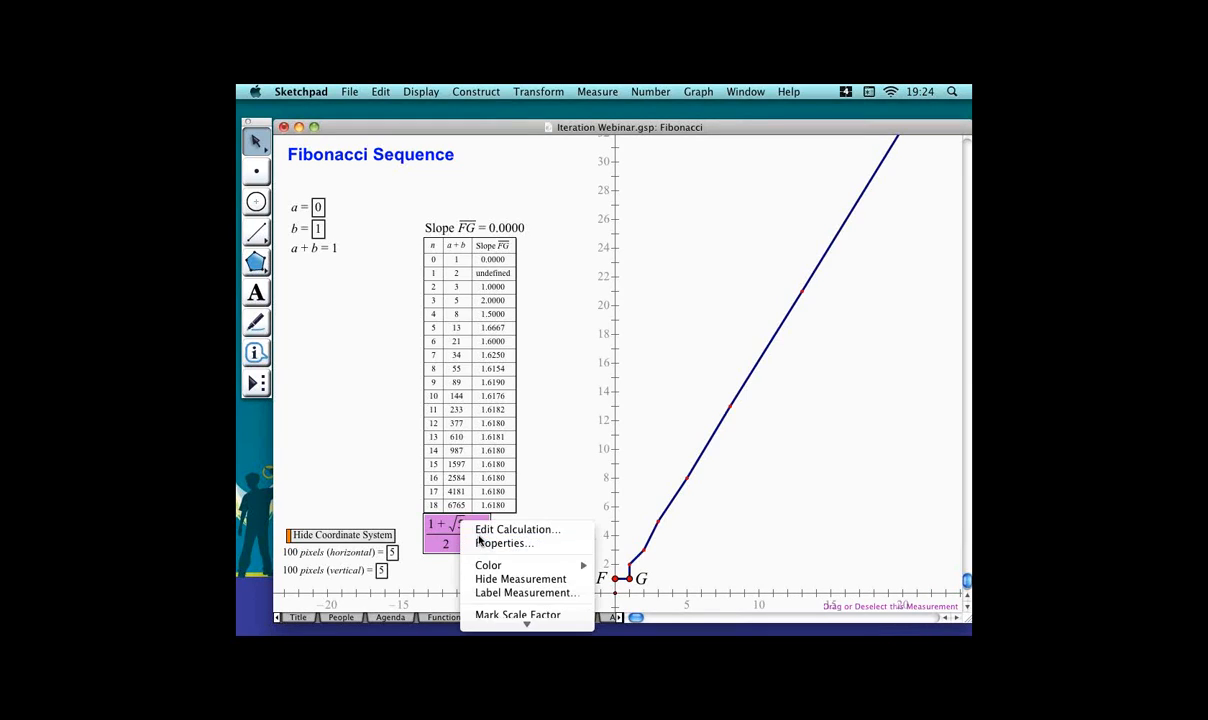
pyautogui.click(531, 545)
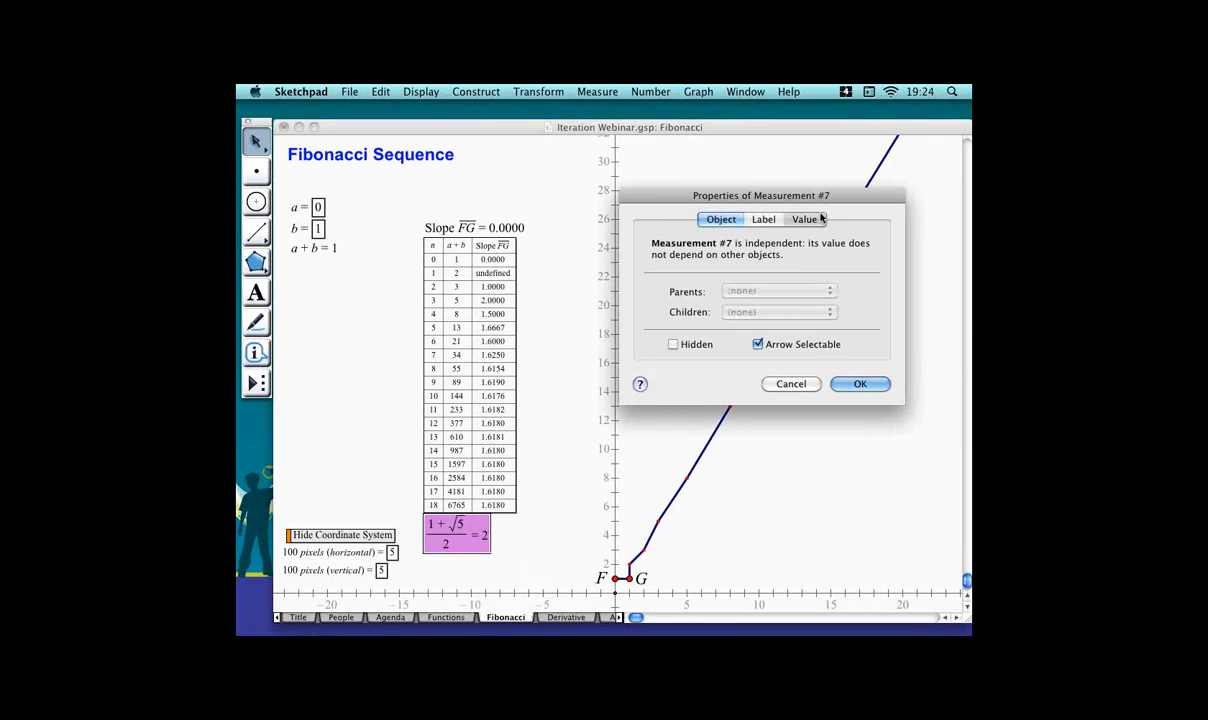
pyautogui.click(824, 219)
pyautogui.click(808, 303)
pyautogui.click(770, 354)
pyautogui.click(860, 349)
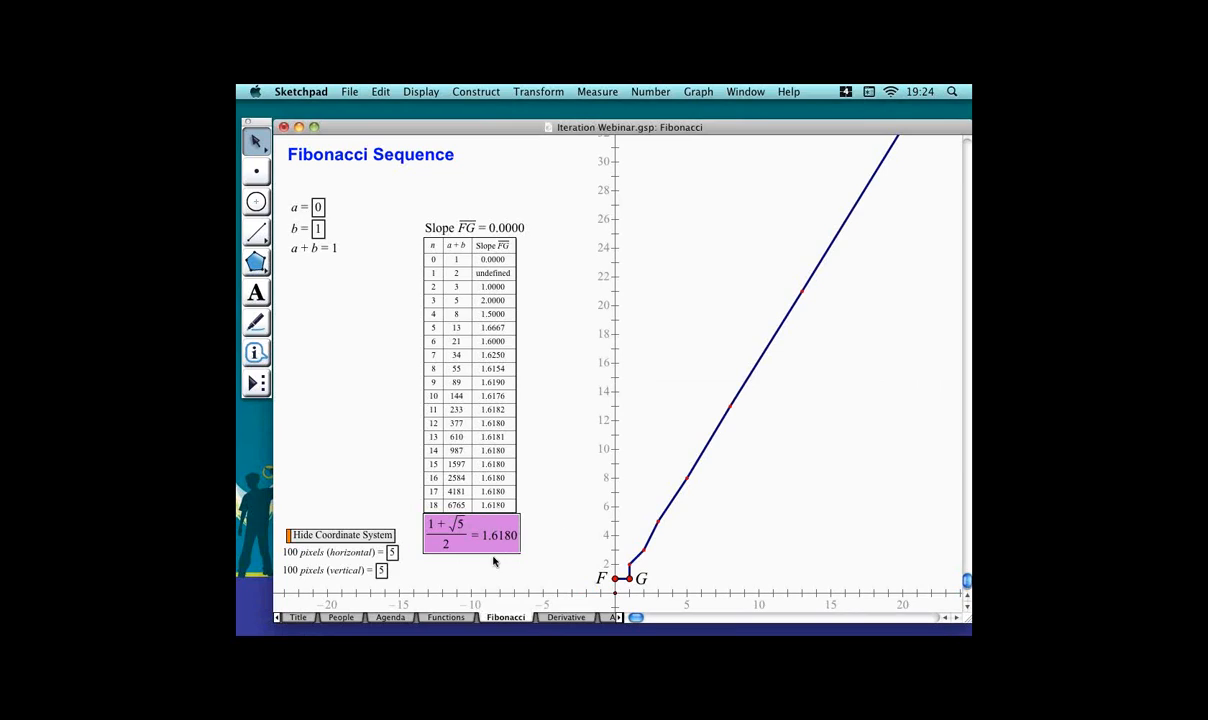
pyautogui.moveTo(492, 541); pyautogui.dragTo(363, 386)
pyautogui.click(351, 419)
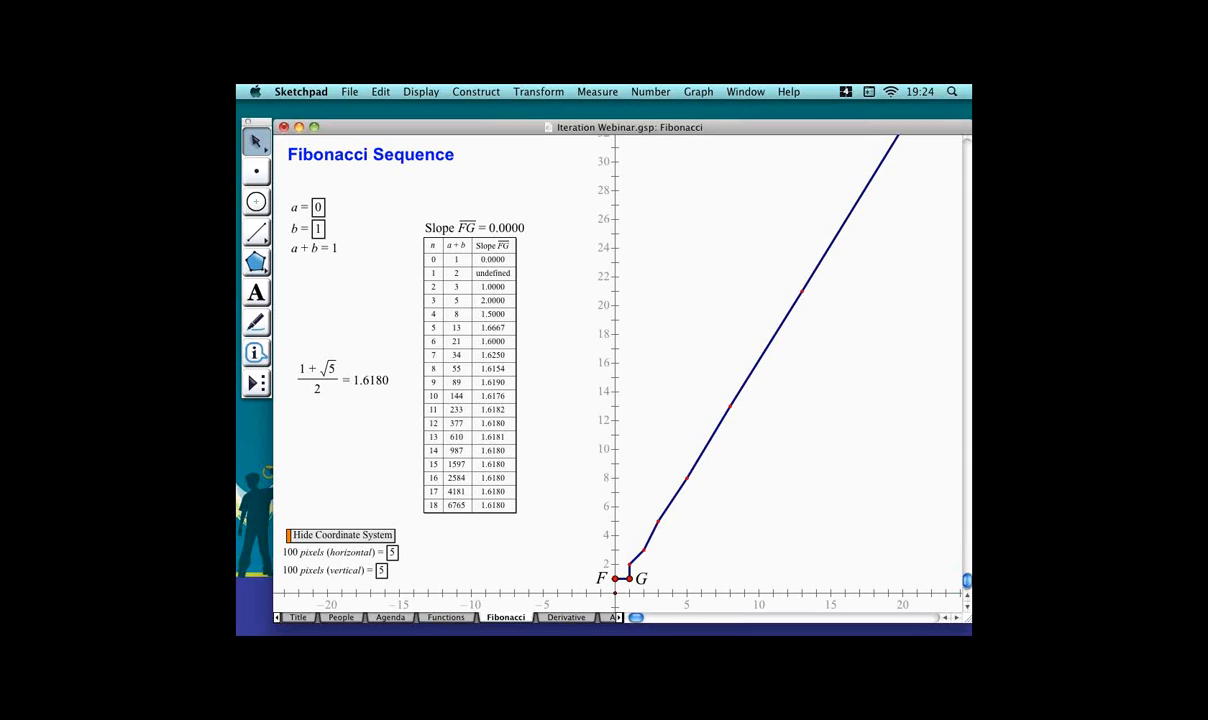
pyautogui.press('super+Tab')
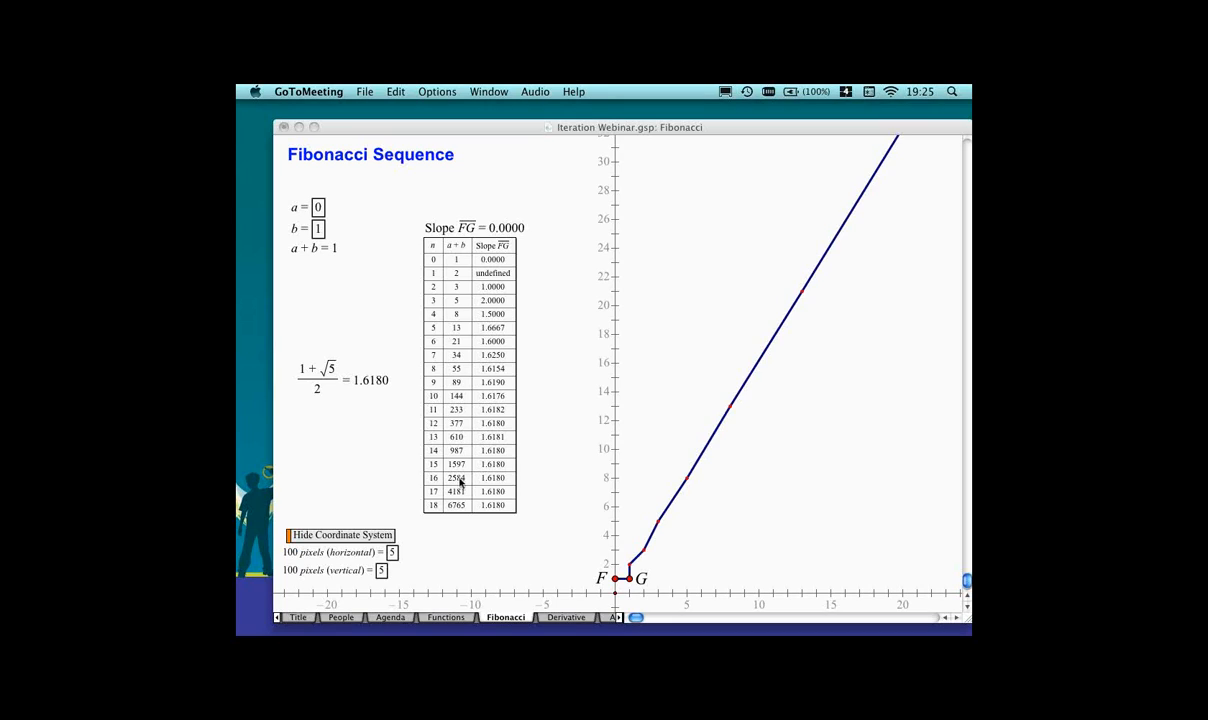
pyautogui.click(474, 511)
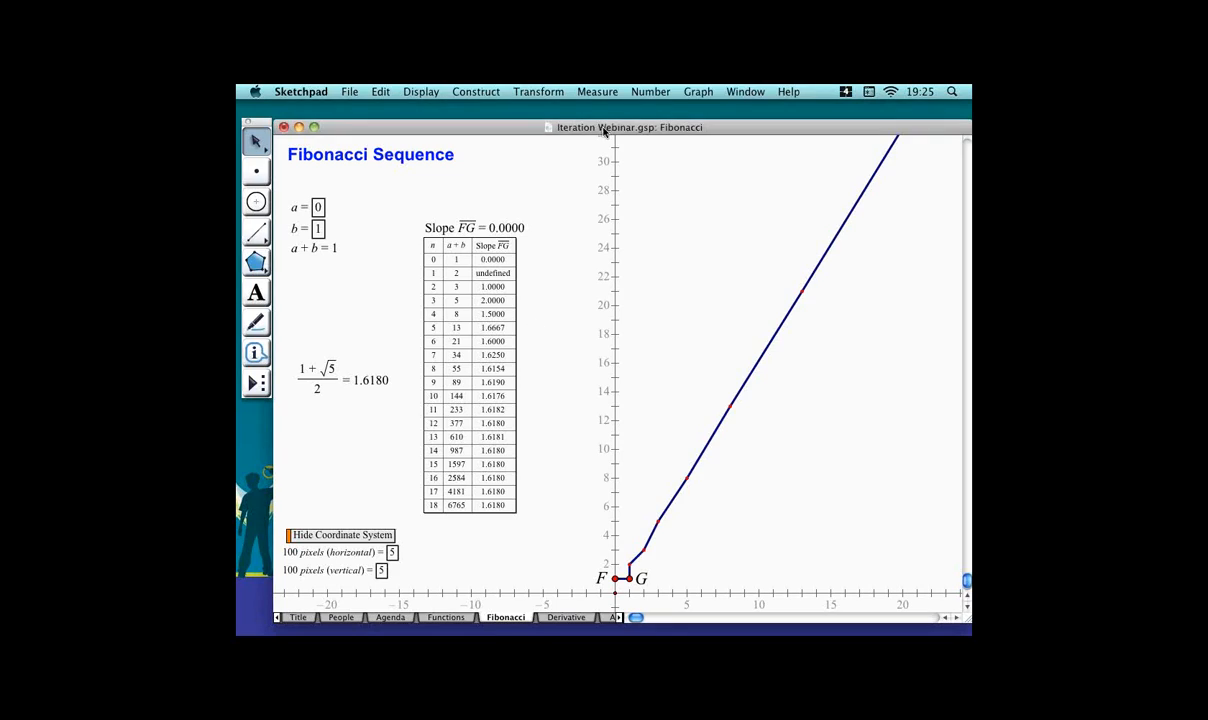
# Move the slope FG measurement slightly up above the table, set its precision to hundred-thousandths, and deselect it.
pyautogui.moveTo(536, 226); pyautogui.dragTo(528, 211)
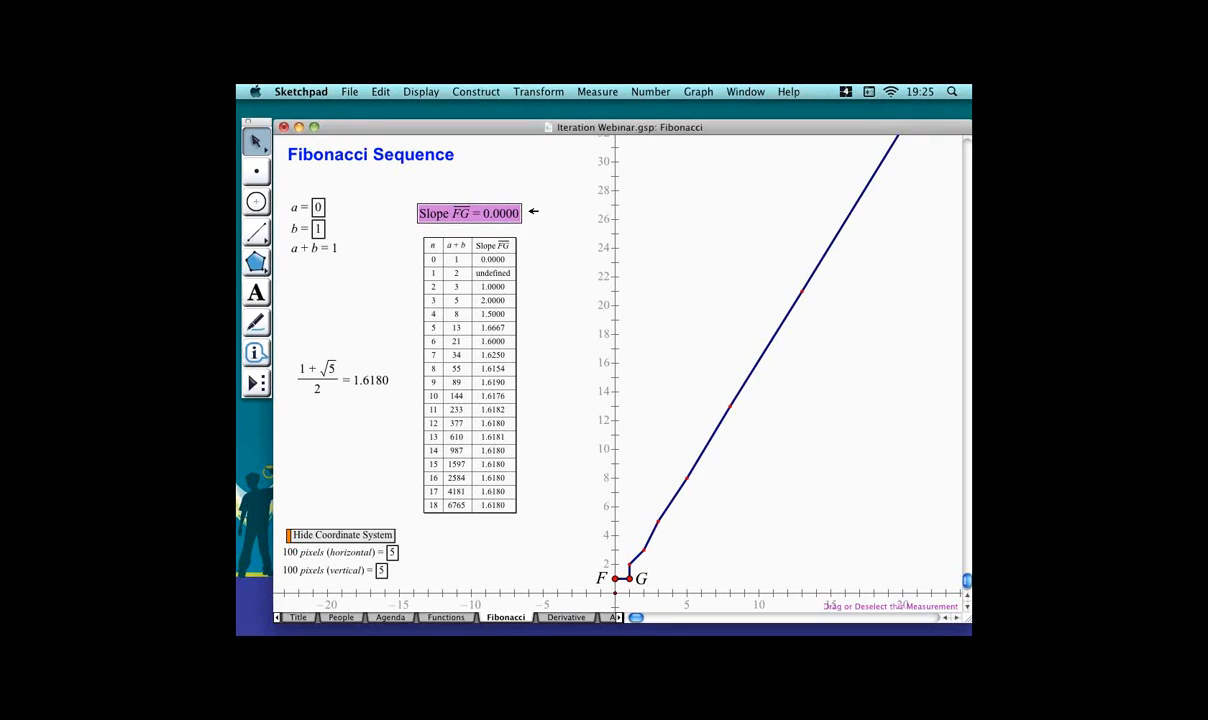
pyautogui.rightClick(505, 199)
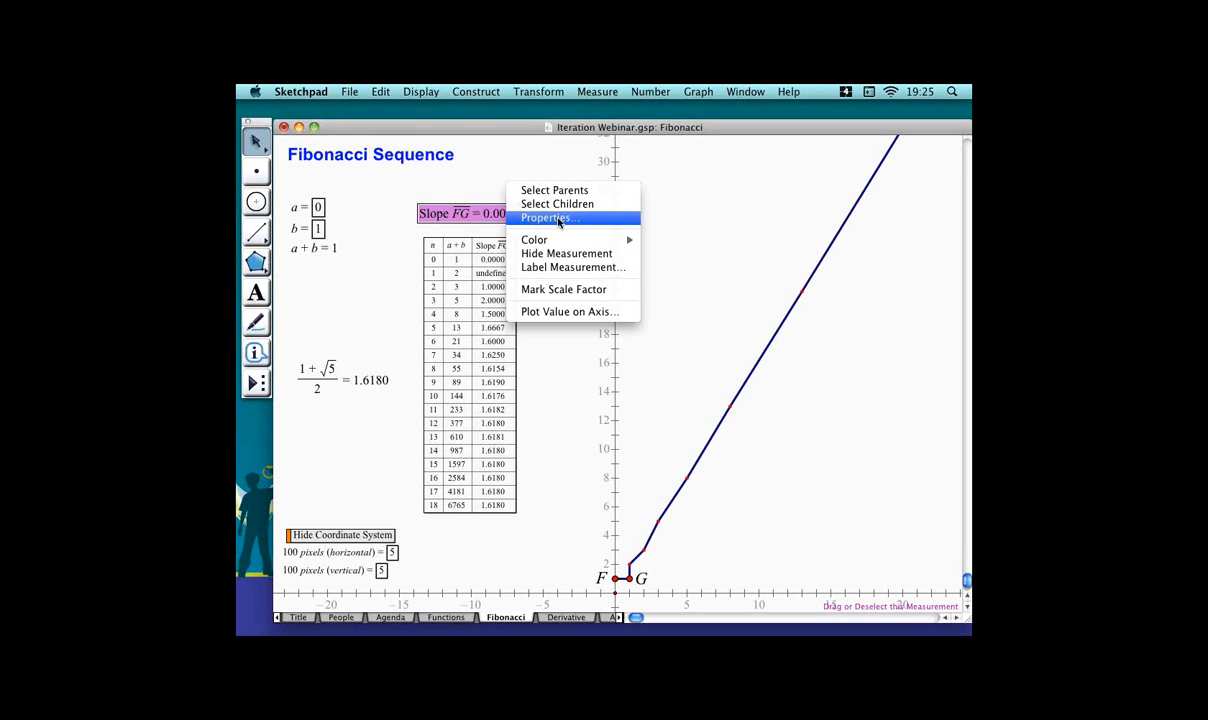
pyautogui.click(559, 219)
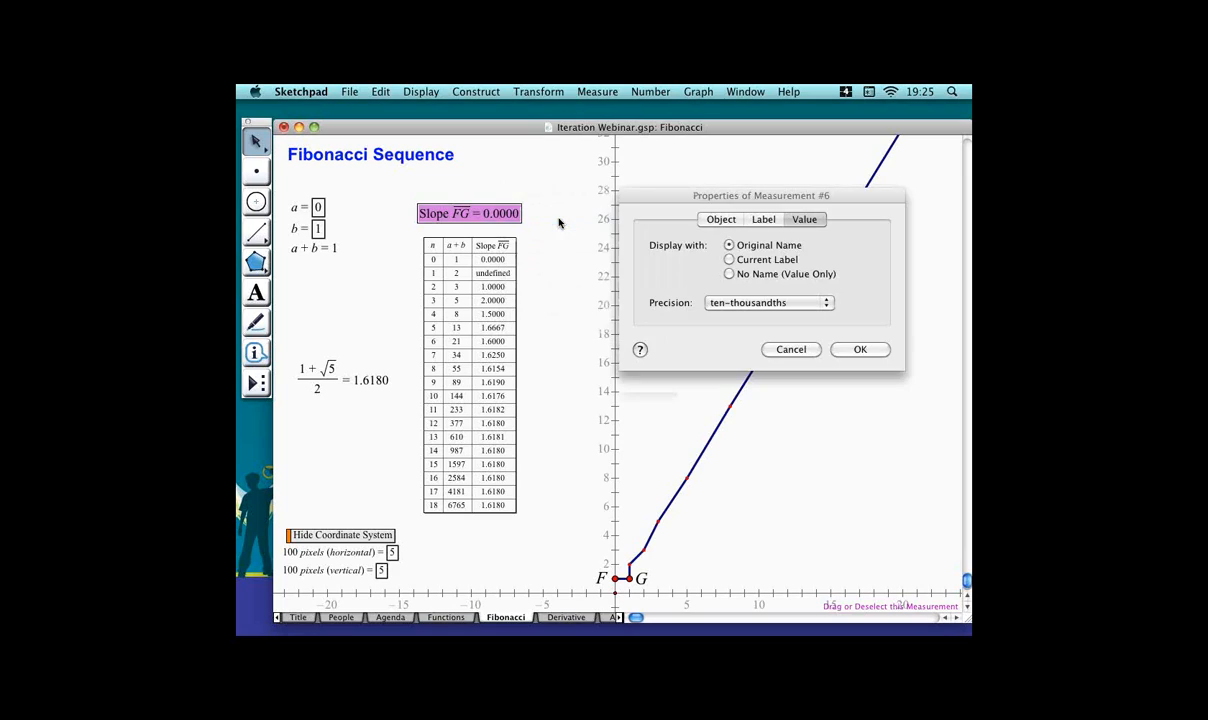
pyautogui.click(826, 303)
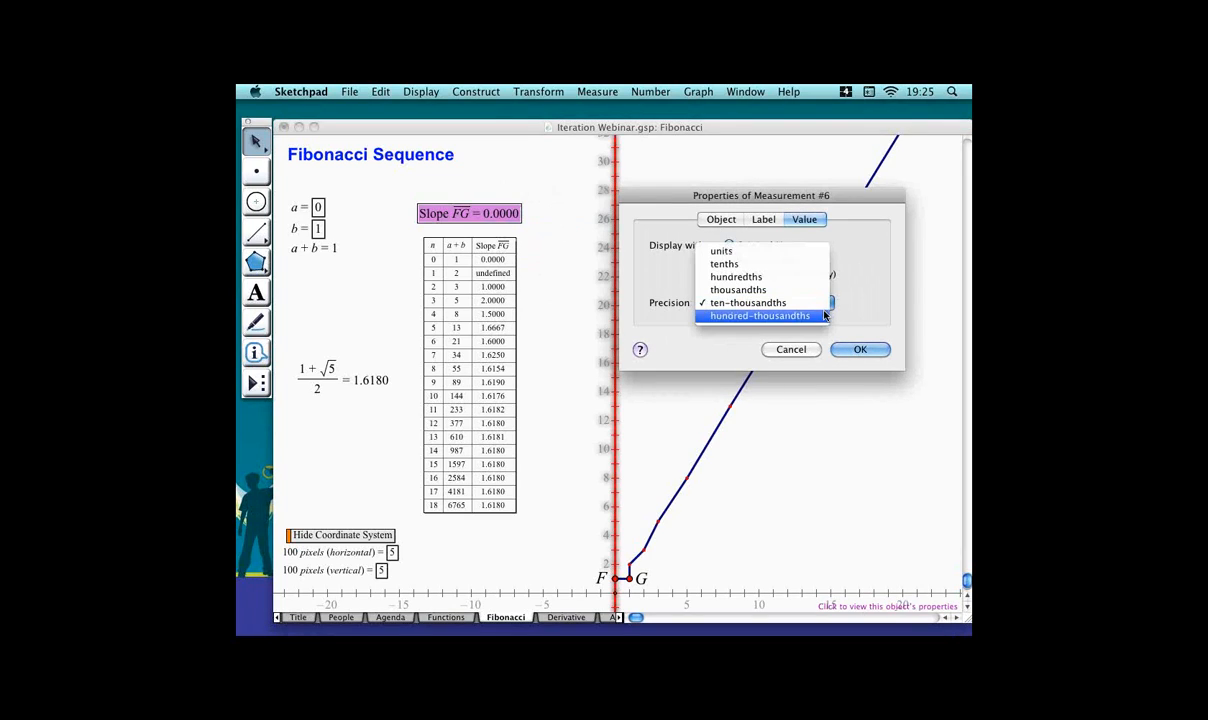
pyautogui.click(824, 316)
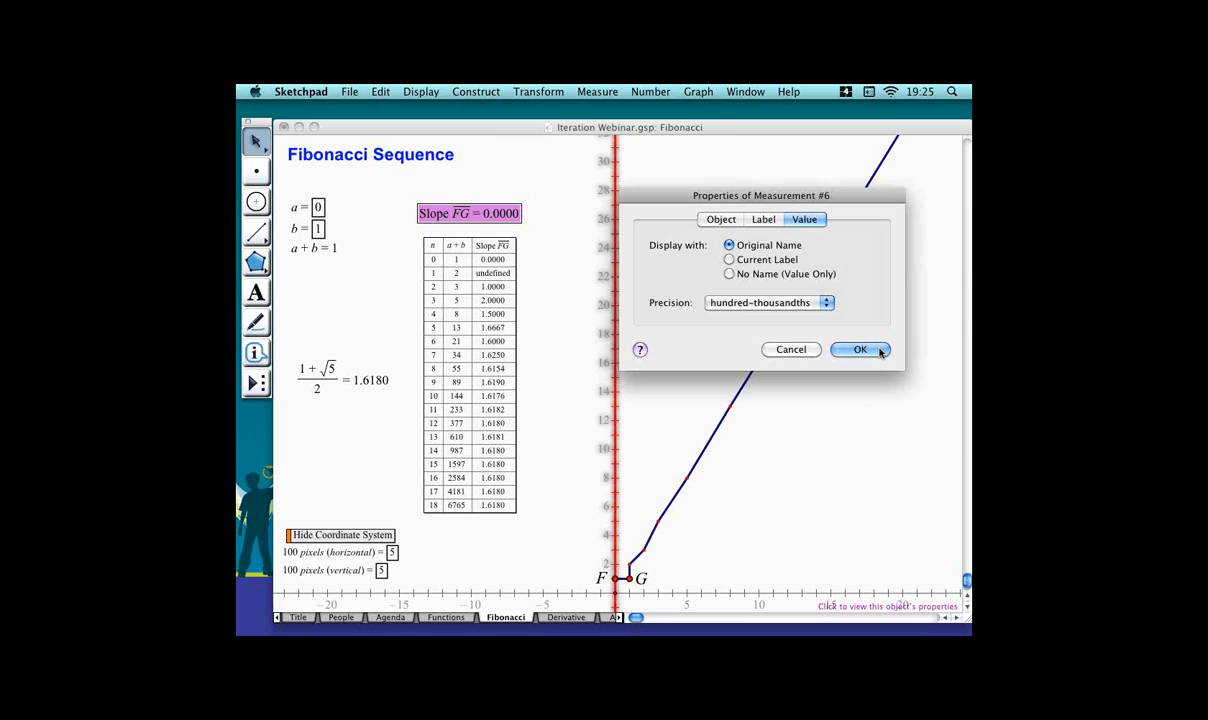
pyautogui.click(878, 350)
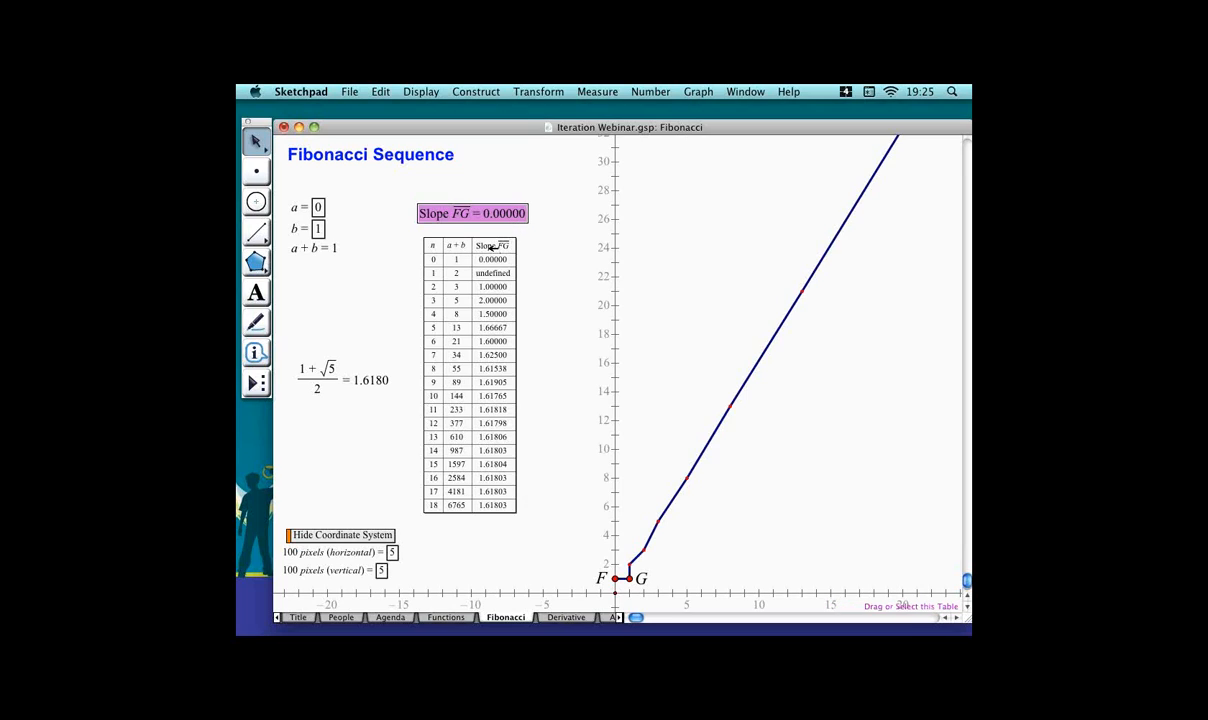
pyautogui.click(608, 262)
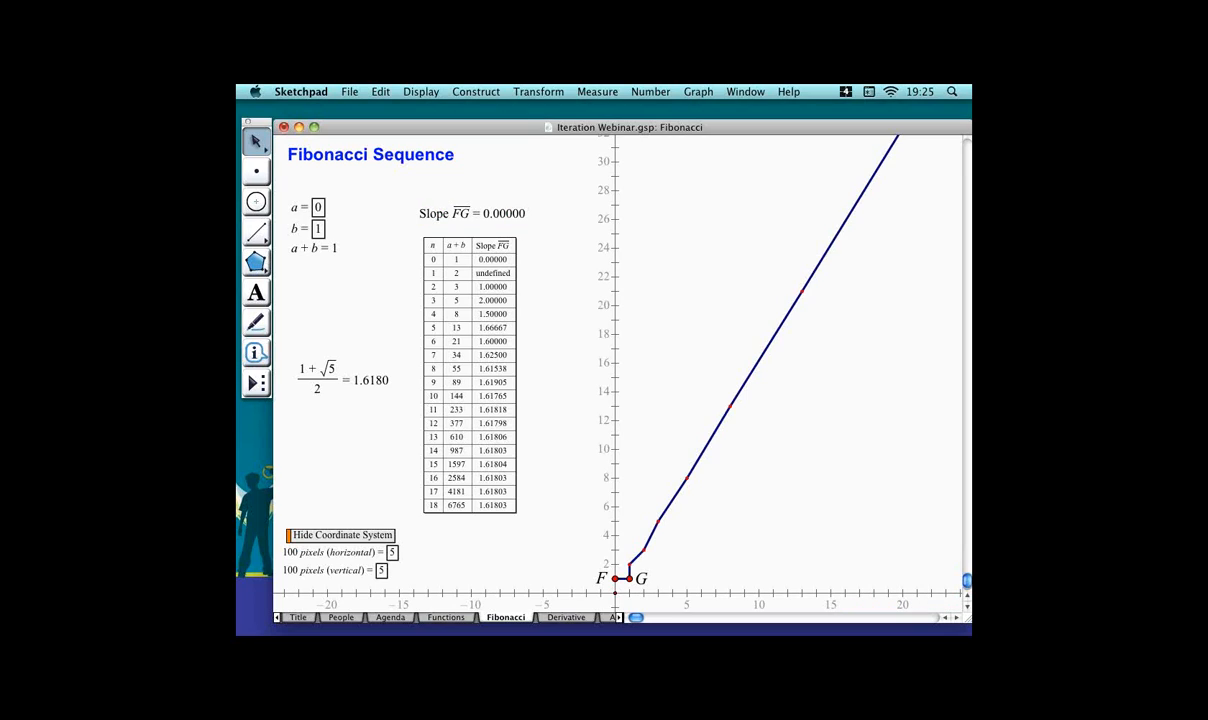
pyautogui.press('super+Tab')
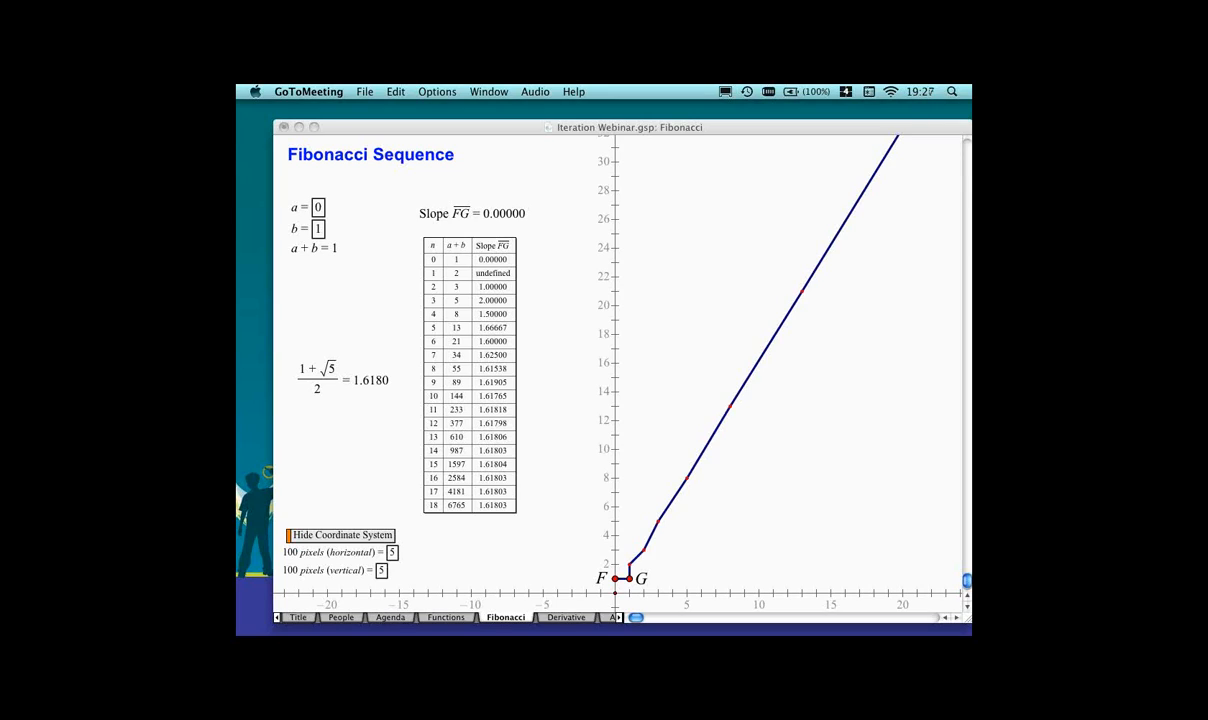
pyautogui.click(503, 565)
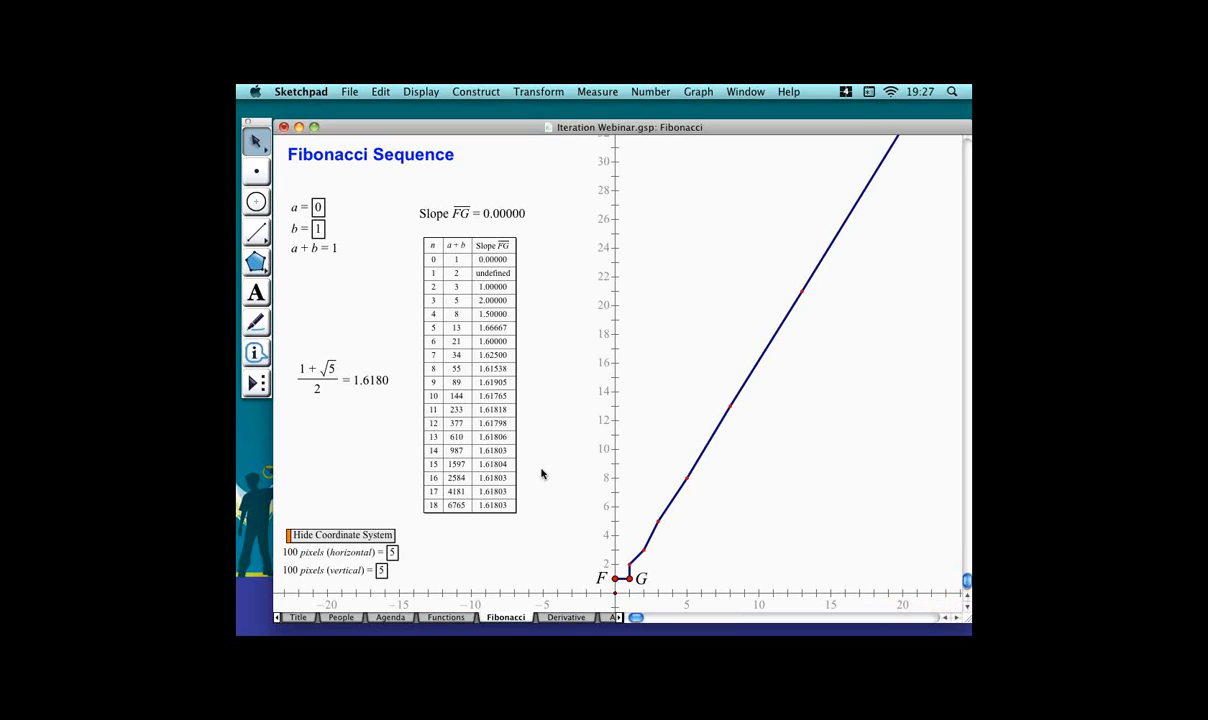
# Go to the Derivative page of the document.
pyautogui.click(590, 618)
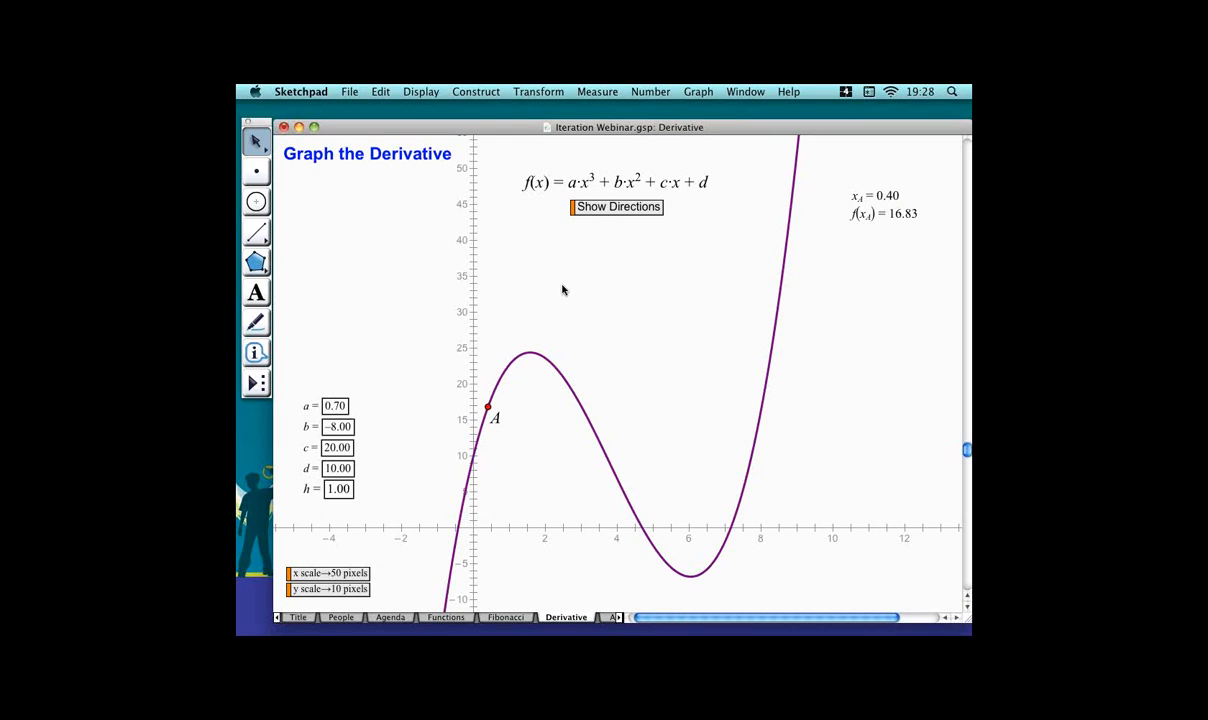
# Demonstrate the effect of parameter a on the cubic by raising it to 0.75, return it to 0.70, and deselect it.
pyautogui.click(341, 405)
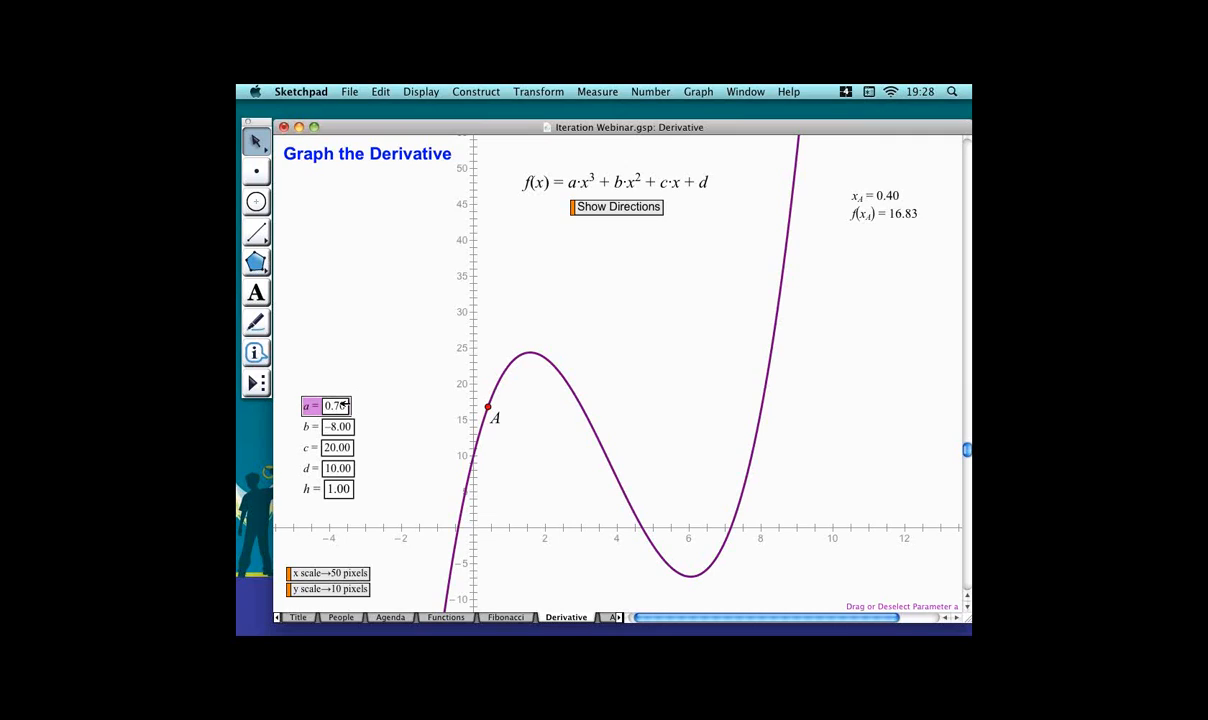
pyautogui.press('+')
pyautogui.press('+')
pyautogui.press('+')
pyautogui.press('+')
pyautogui.press('+')
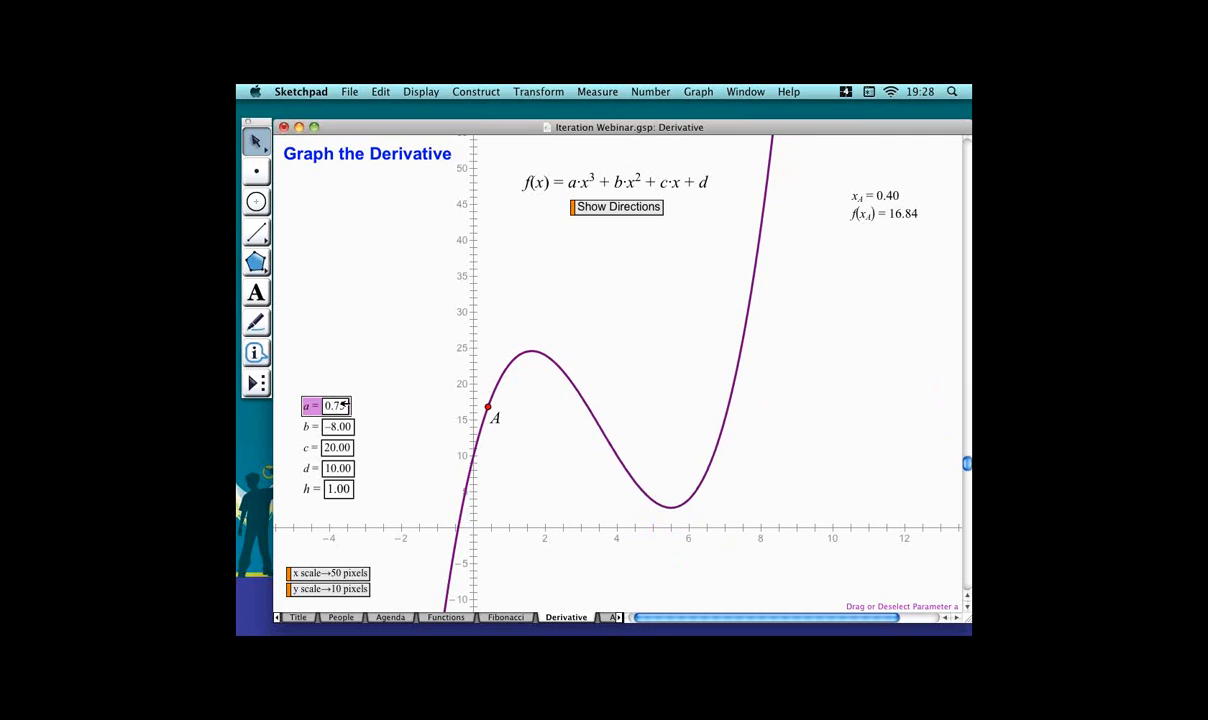
pyautogui.press('-')
pyautogui.press('-')
pyautogui.press('-')
pyautogui.press('-')
pyautogui.press('-')
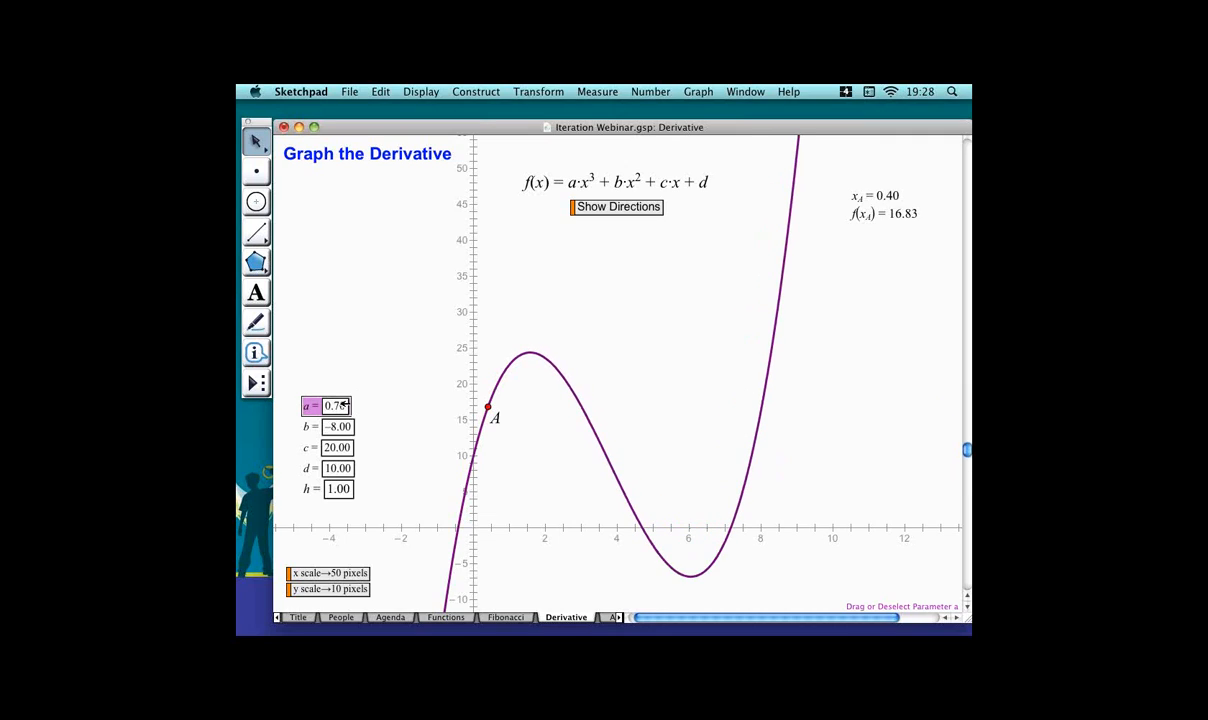
pyautogui.click(372, 379)
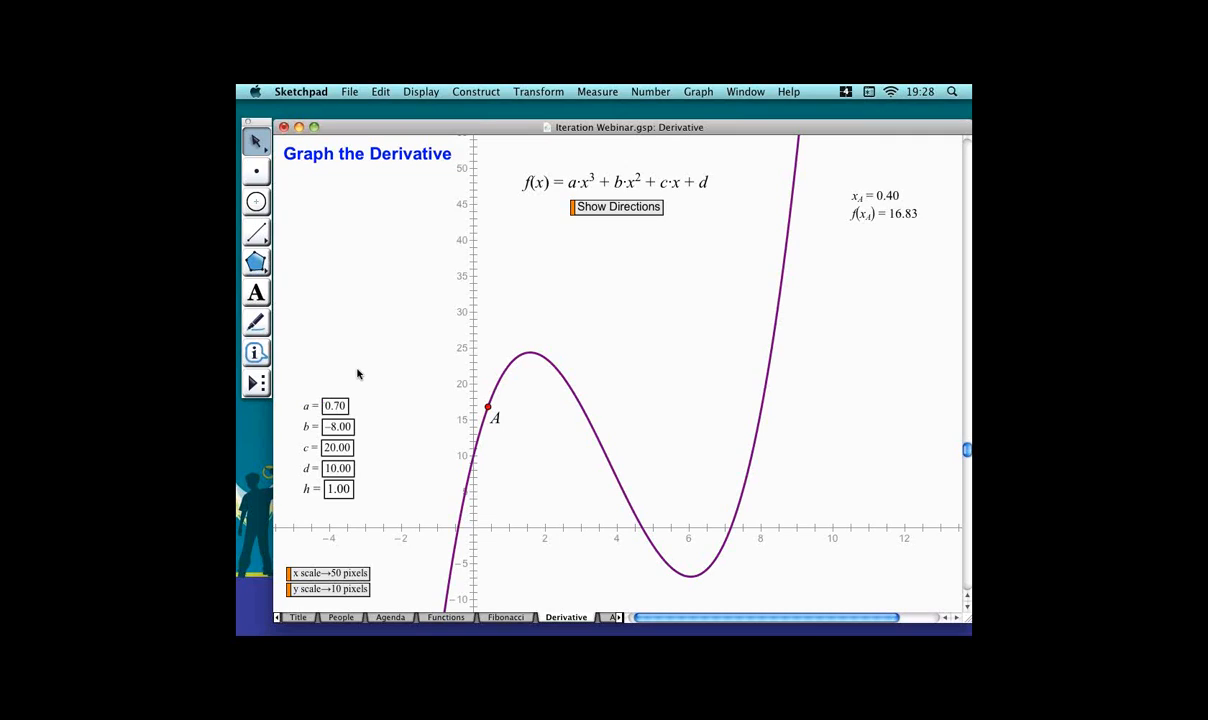
# Show the directions for graphing the derivative, read them, and hide them again.
pyautogui.click(611, 207)
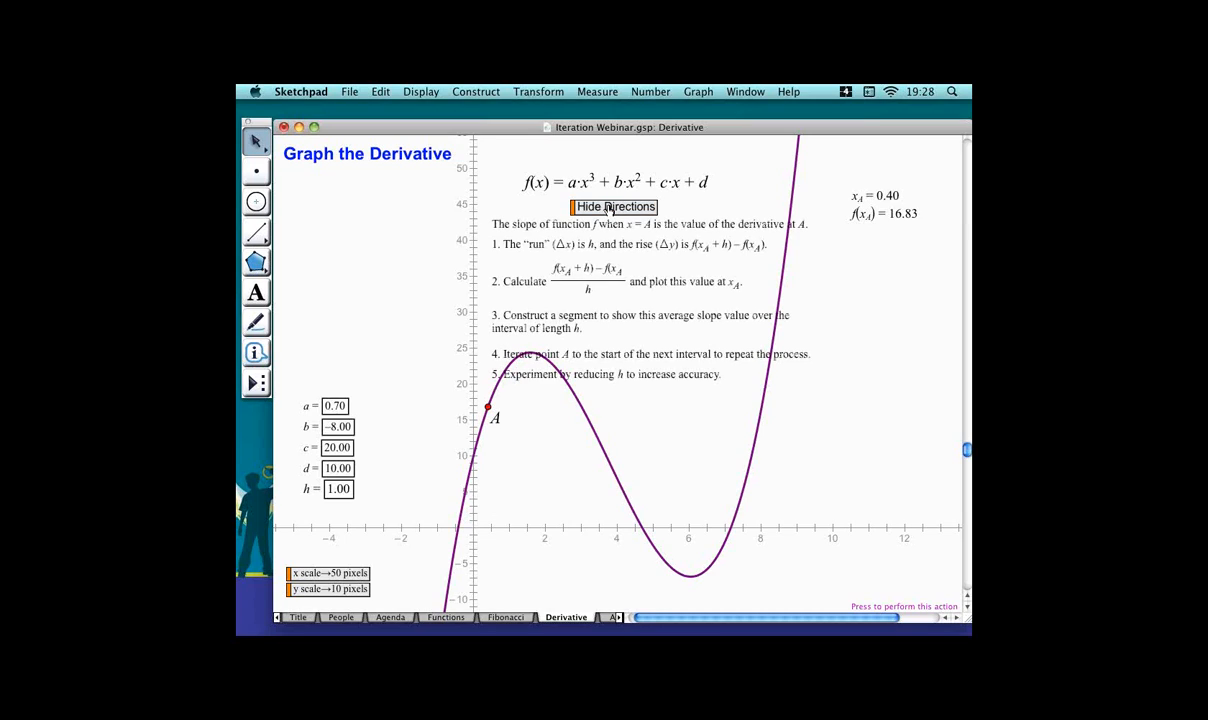
pyautogui.click(609, 207)
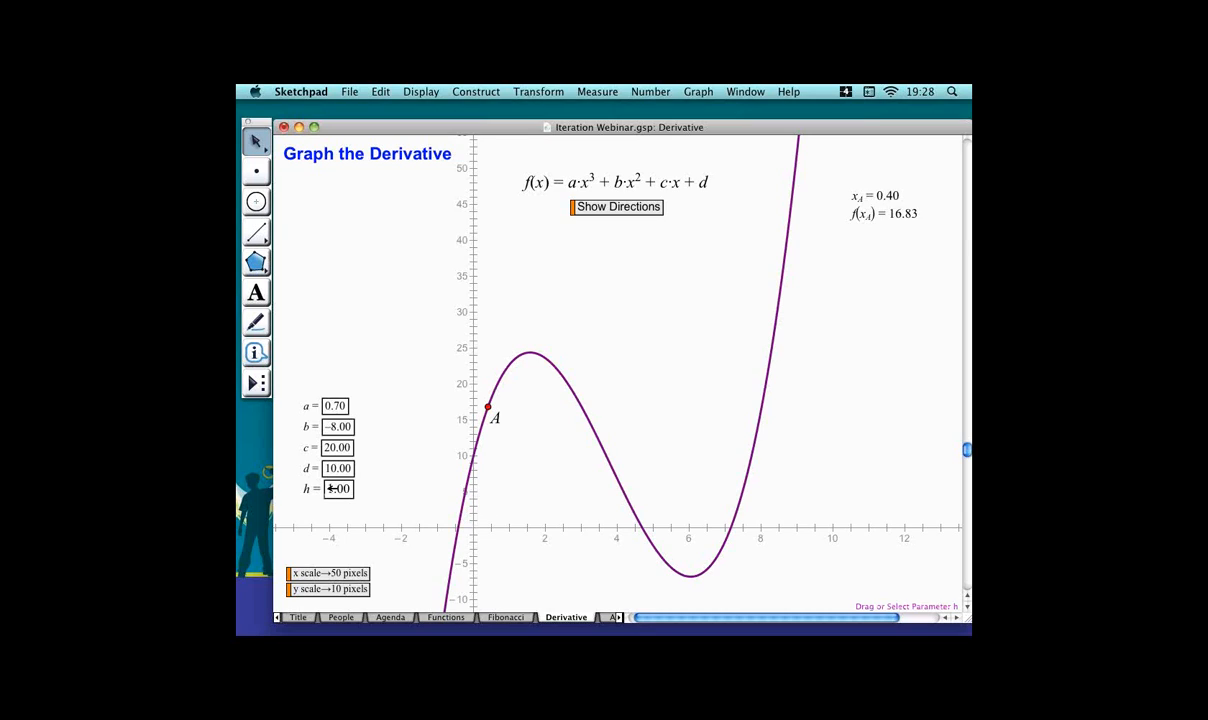
# Move parameter h slightly away from the other parameters and create a new calculation for x_A + h.
pyautogui.moveTo(330, 488); pyautogui.dragTo(335, 501)
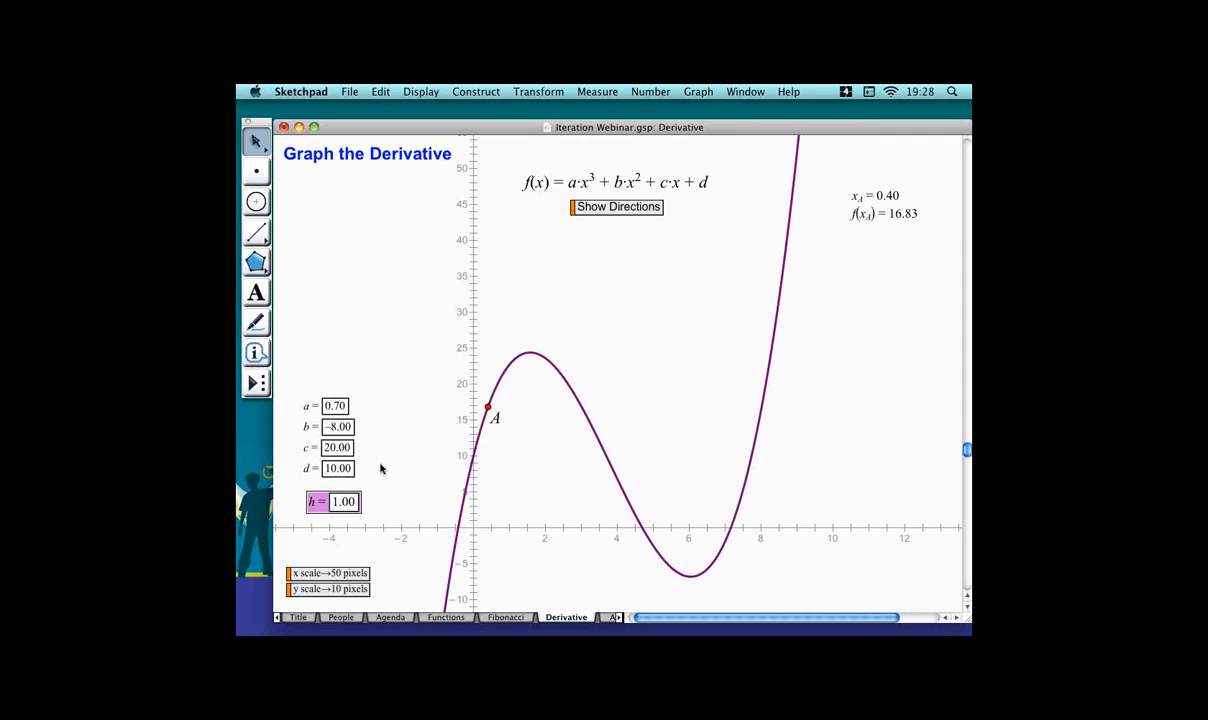
pyautogui.click(418, 460)
pyautogui.press('super+equal')
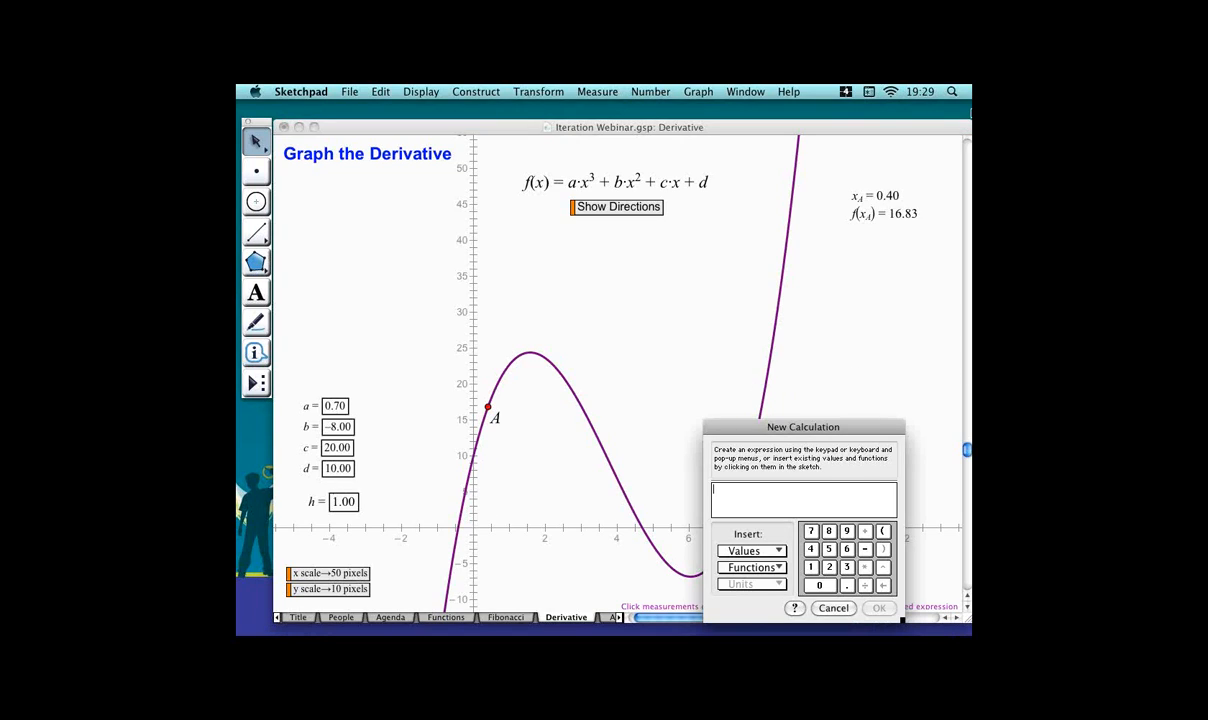
pyautogui.click(893, 200)
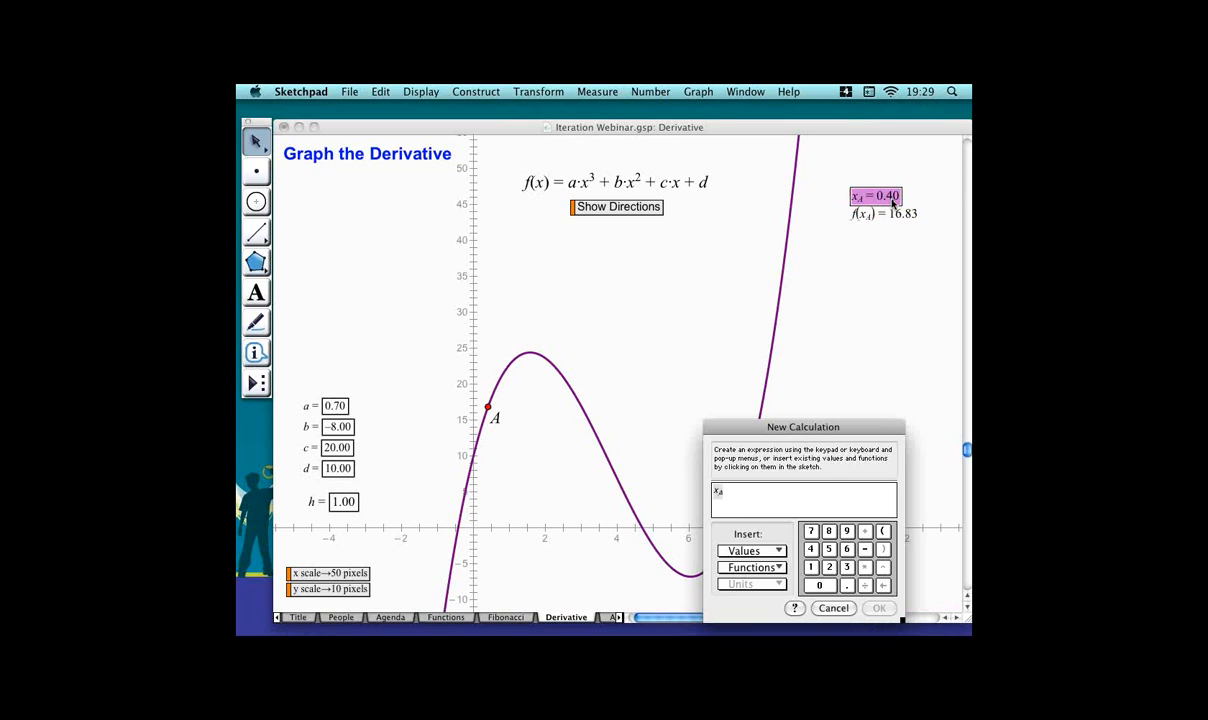
pyautogui.write('+')
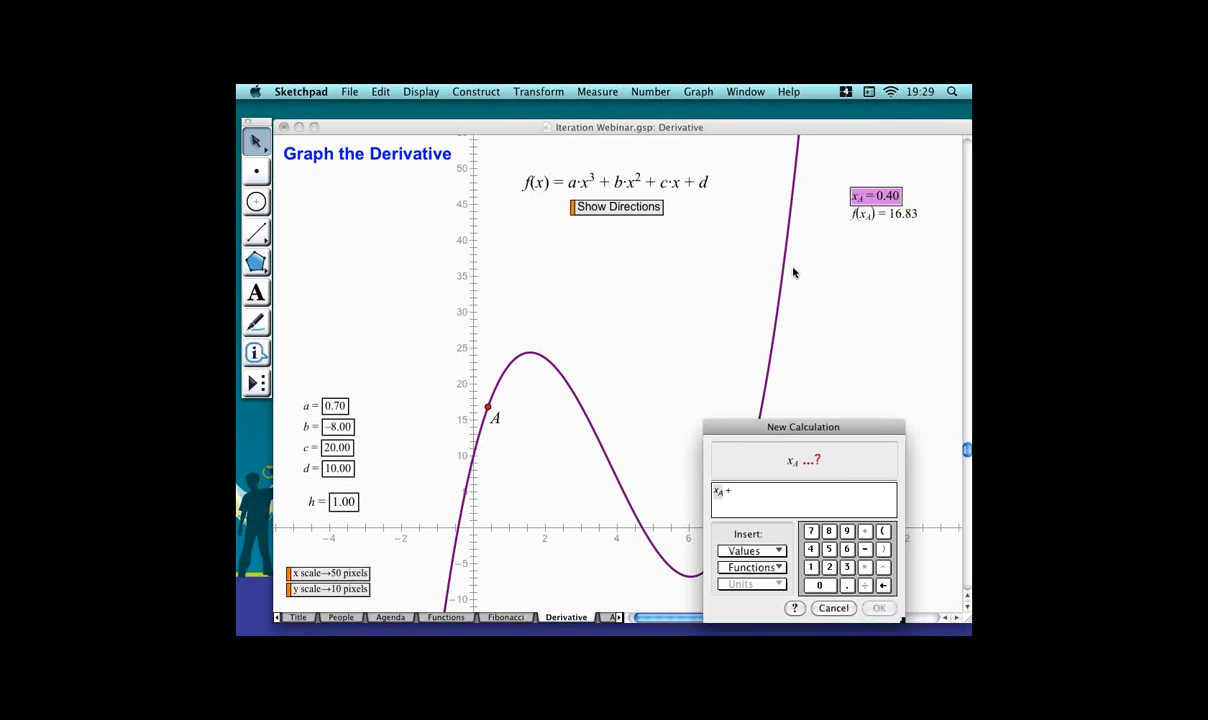
pyautogui.click(337, 503)
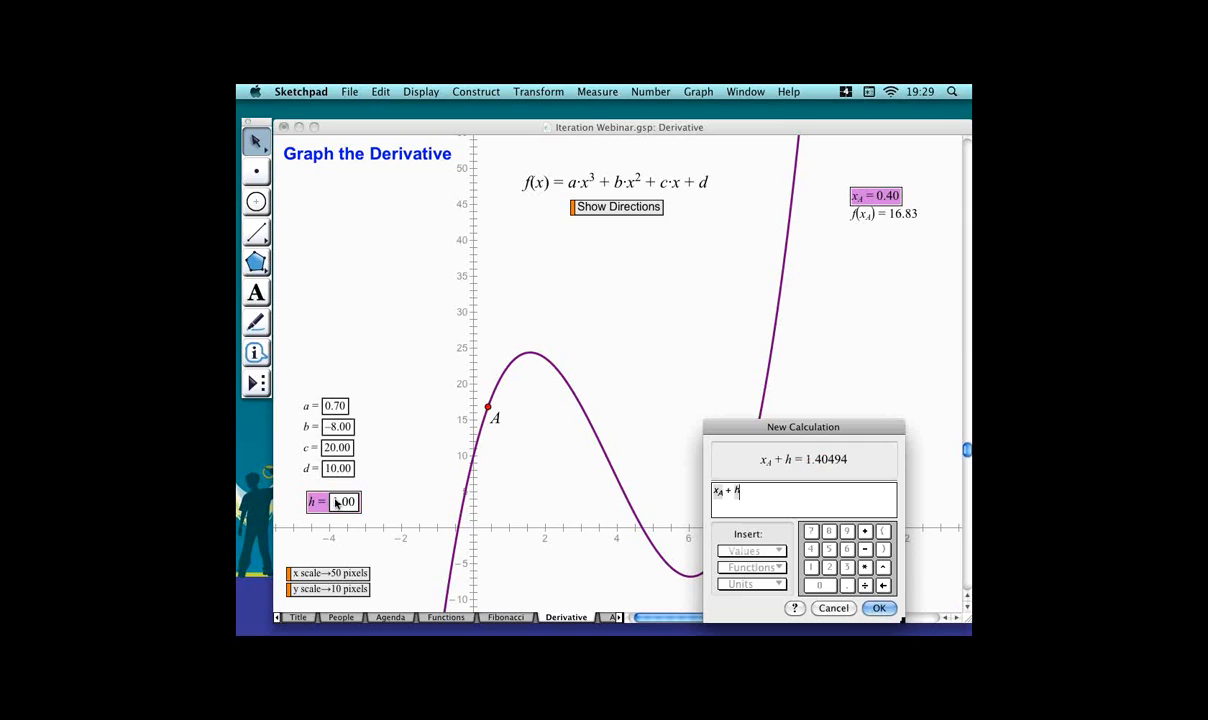
pyautogui.press('Return')
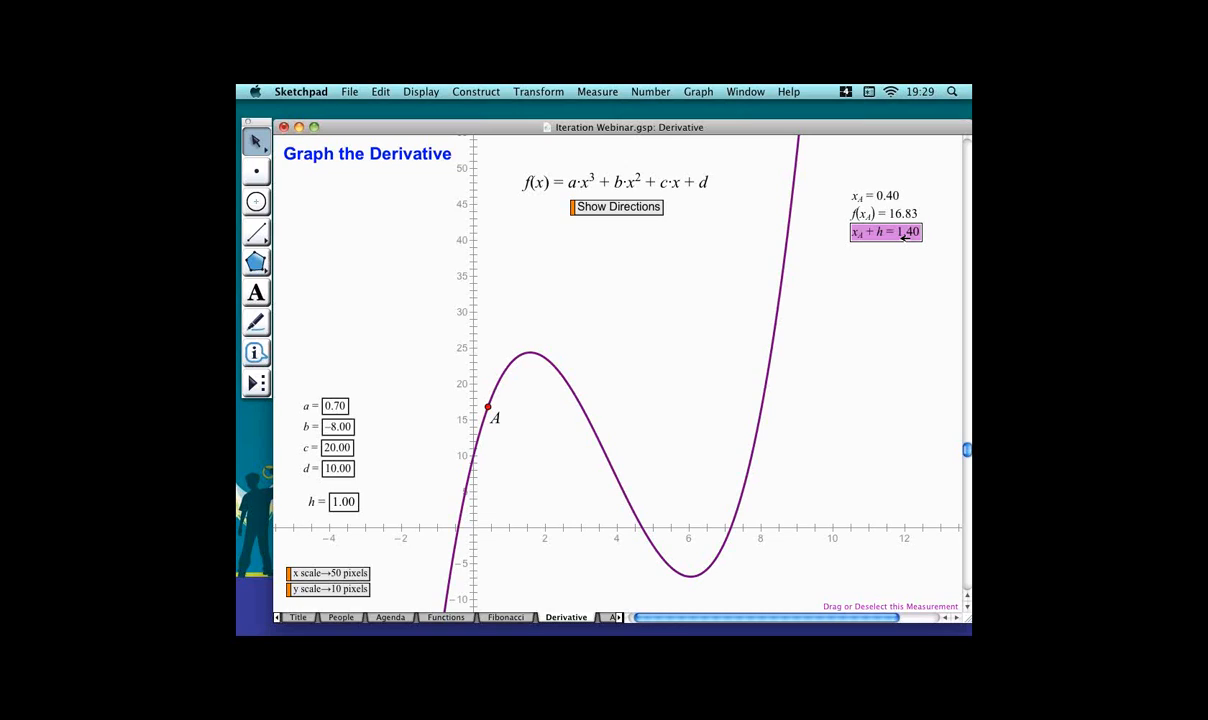
# Create a new calculation that evaluates the function f at x_A + h, and deselect it.
pyautogui.hotkey('alt', '=')
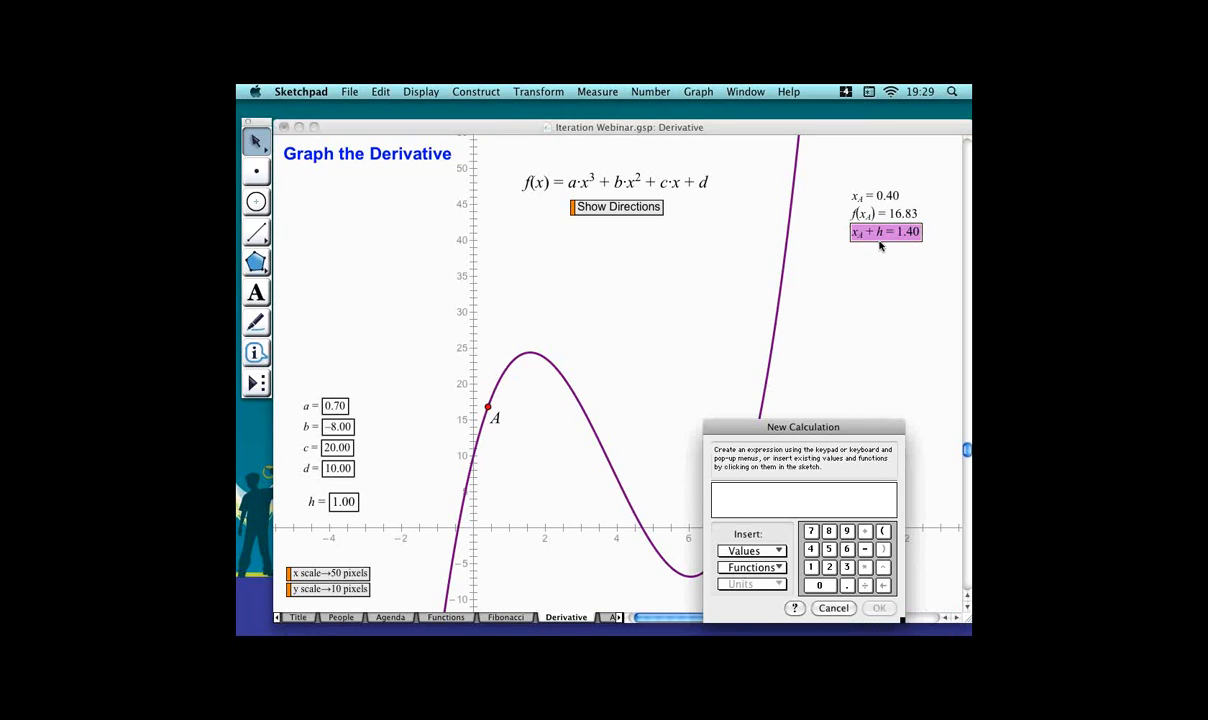
pyautogui.click(569, 188)
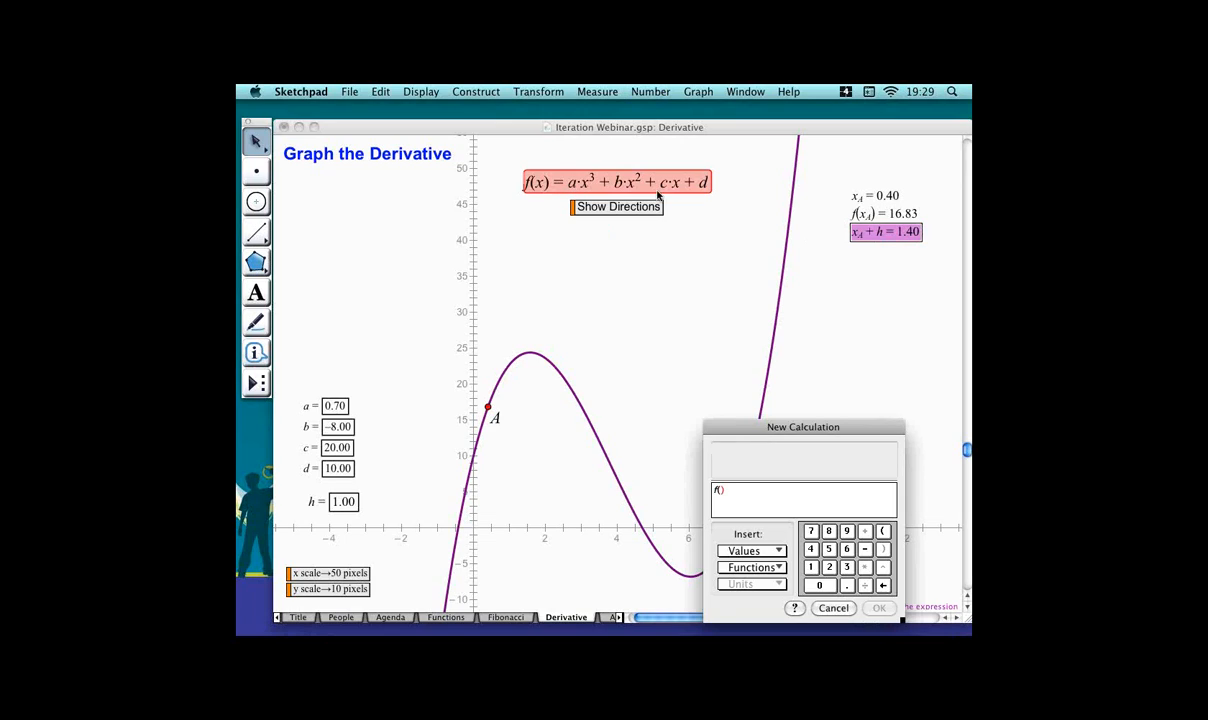
pyautogui.click(903, 236)
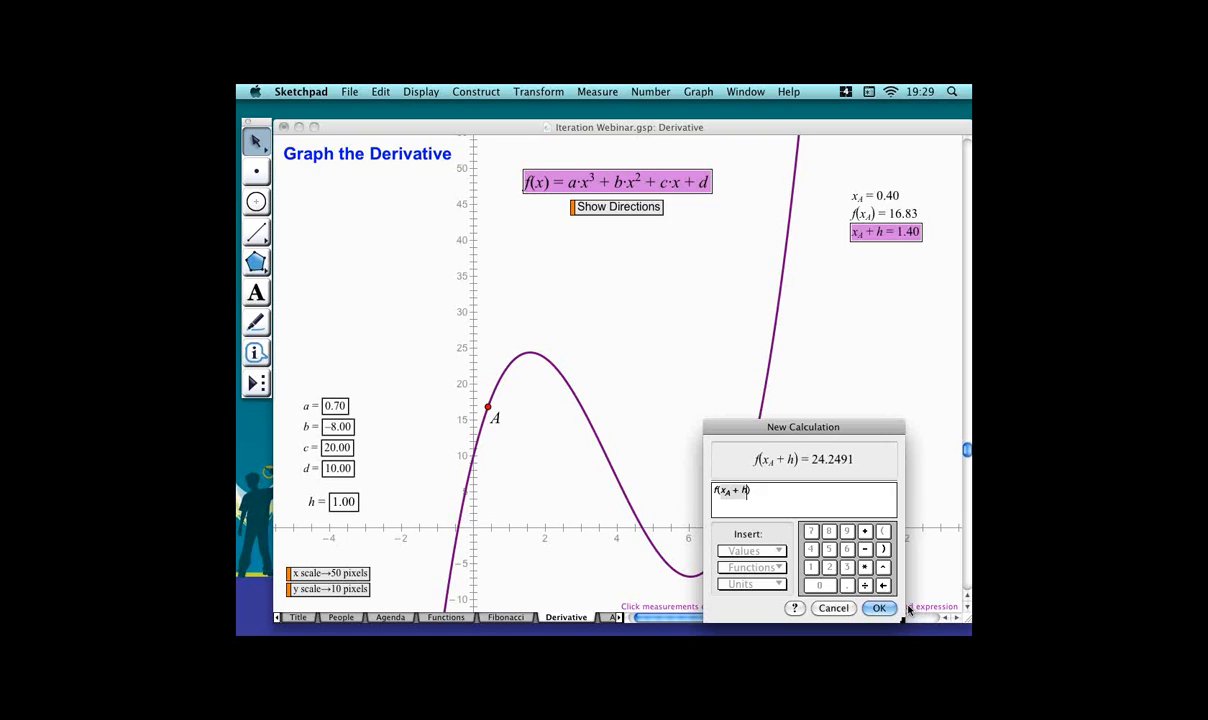
pyautogui.click(878, 607)
pyautogui.click(908, 305)
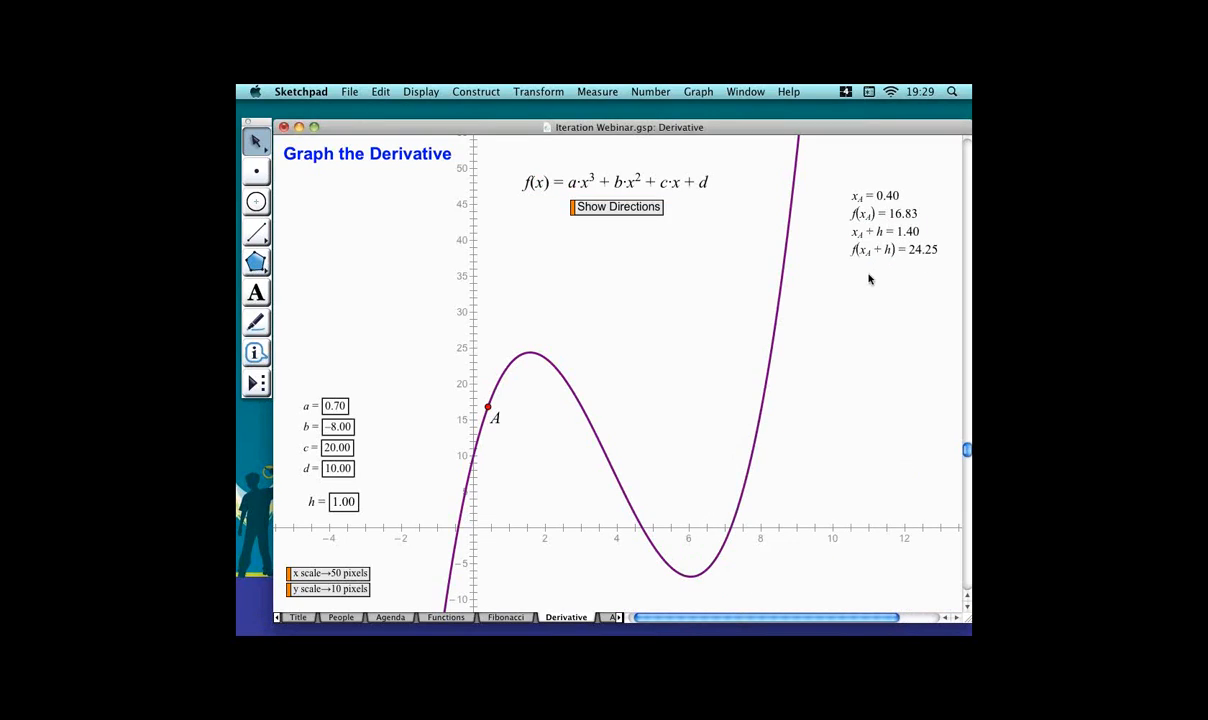
# Plot a point with the calculations x_A + h and f(x_A + h) as its coordinates, and deselect it.
pyautogui.click(897, 231)
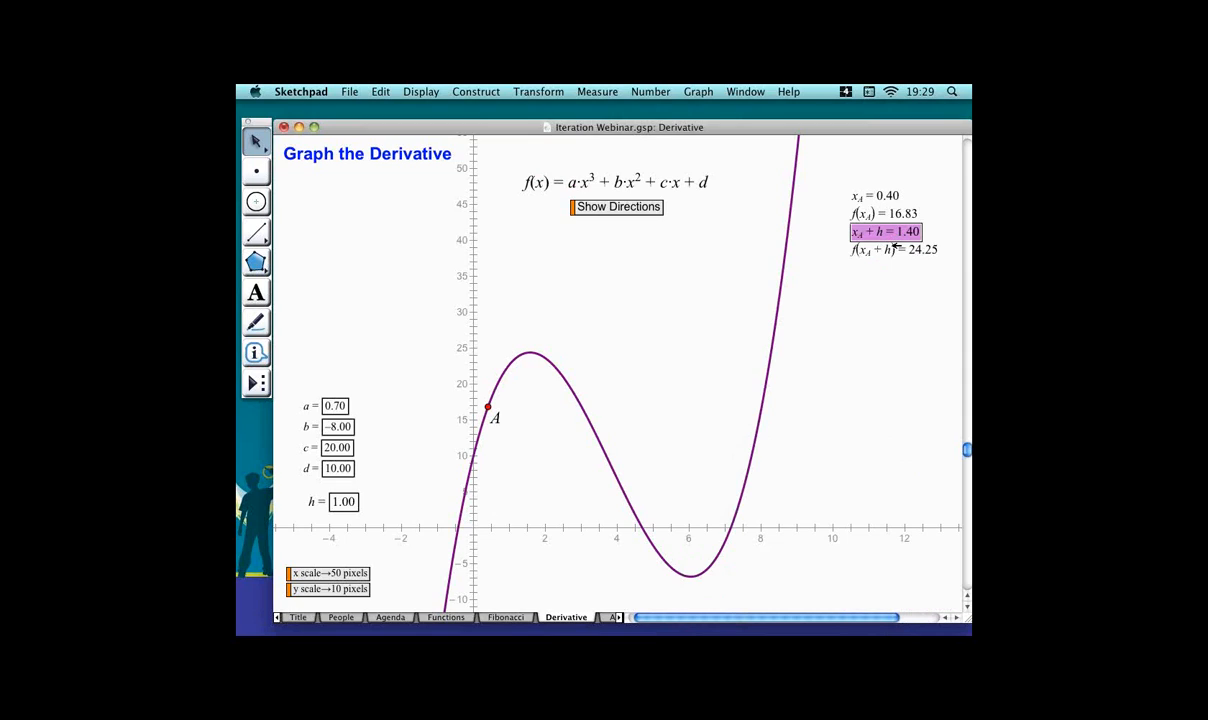
pyautogui.click(897, 250)
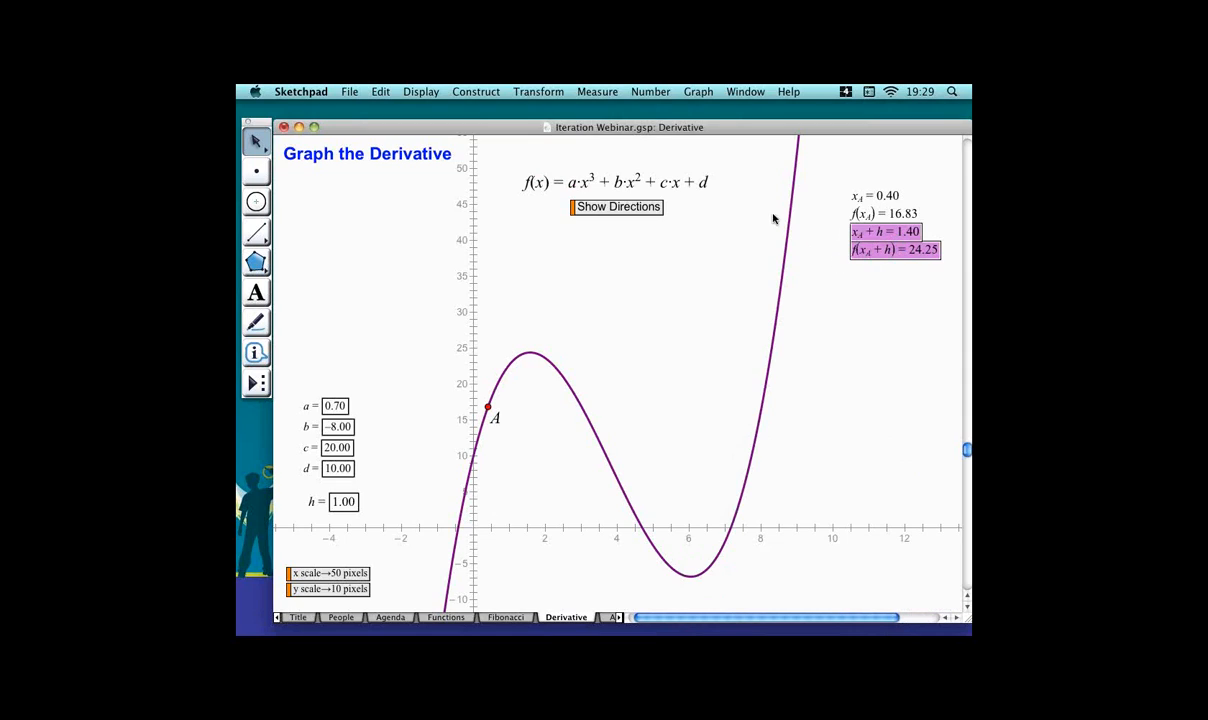
pyautogui.click(712, 92)
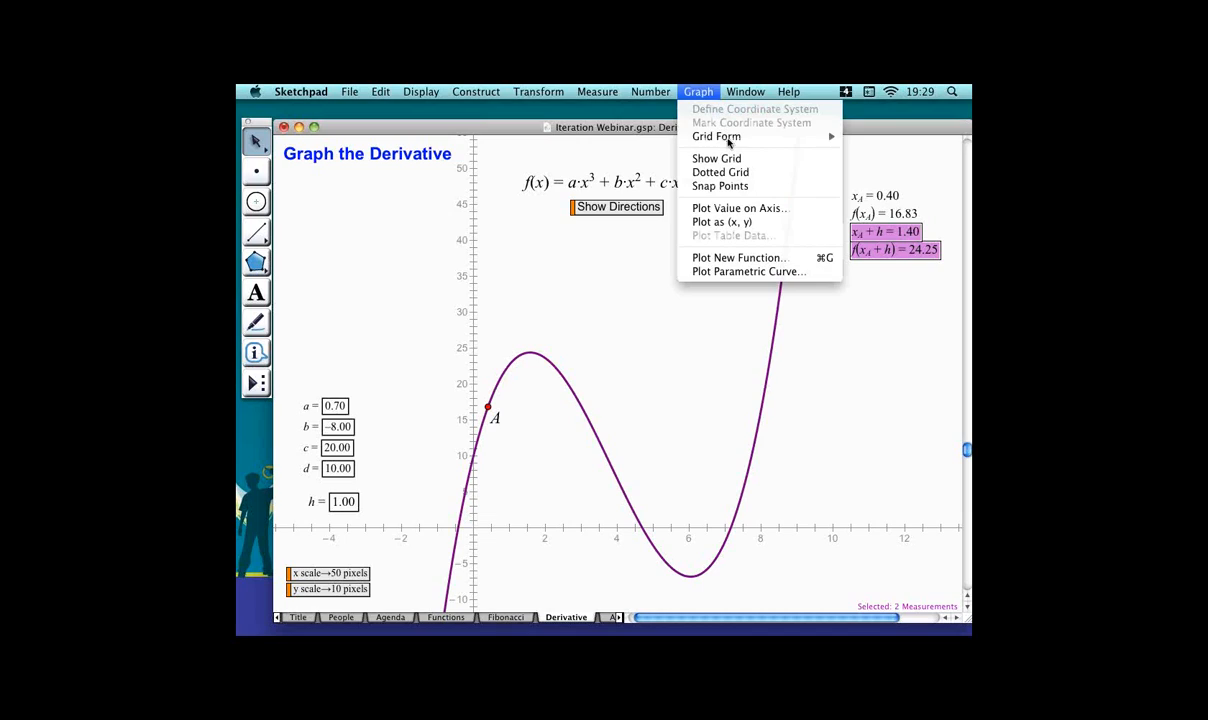
pyautogui.click(679, 330)
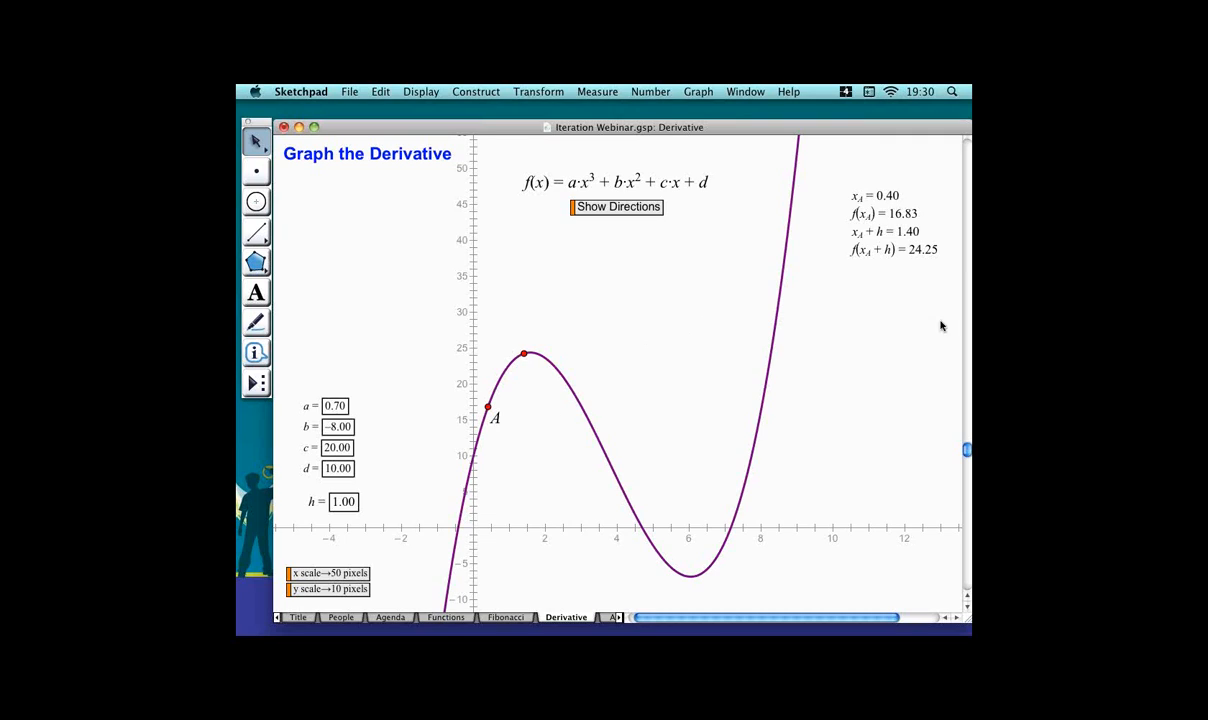
# Plot a point with x_A + h as its x-coordinate and f(x_A) as its y-coordinate.
pyautogui.click(894, 231)
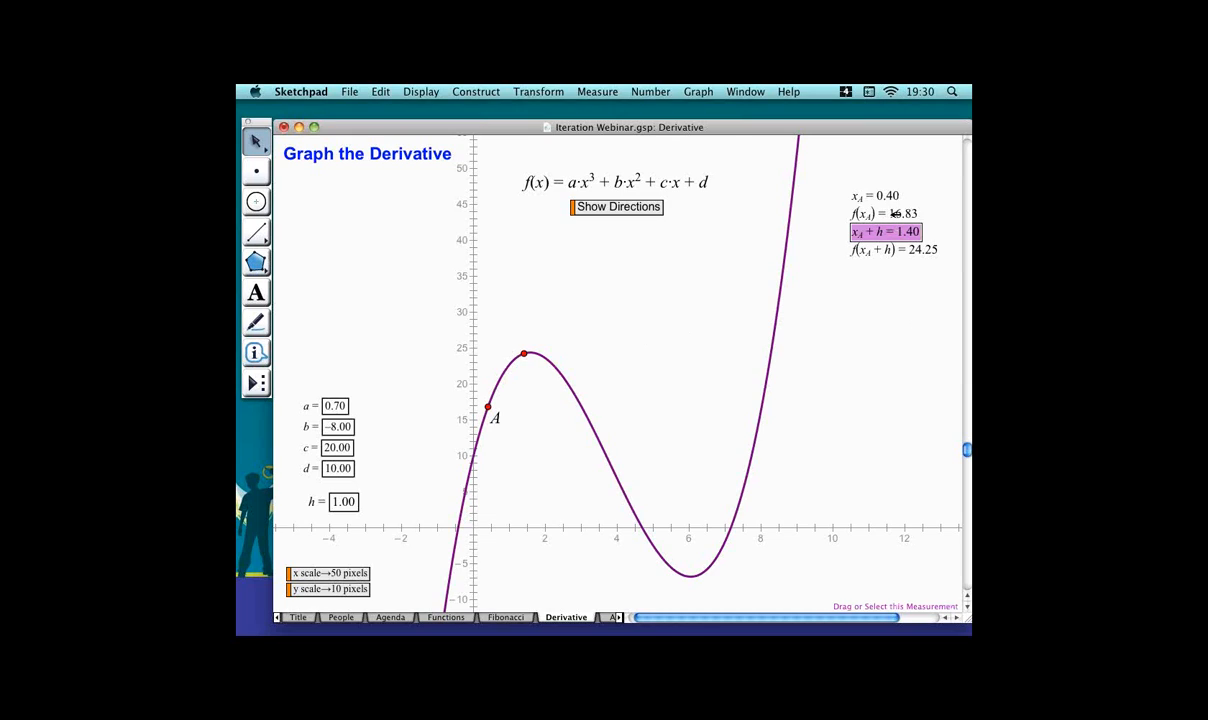
pyautogui.keyDown('shift'); pyautogui.click(893, 213); pyautogui.keyUp('shift')
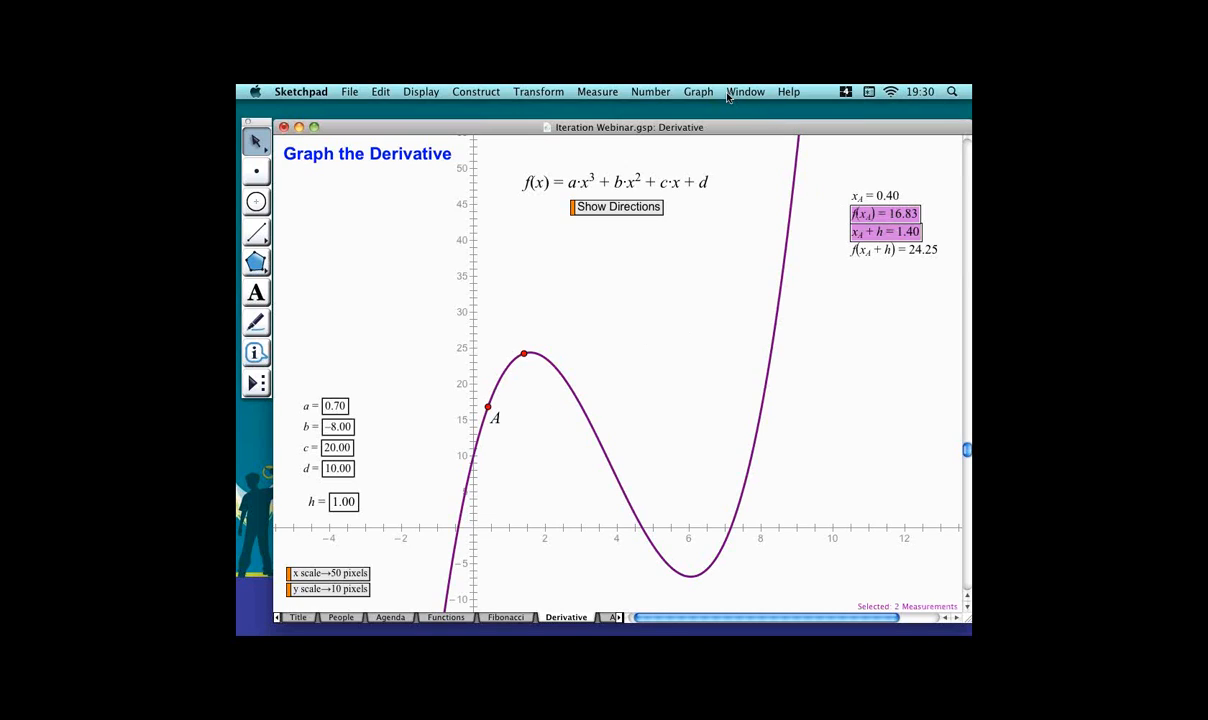
pyautogui.click(689, 92)
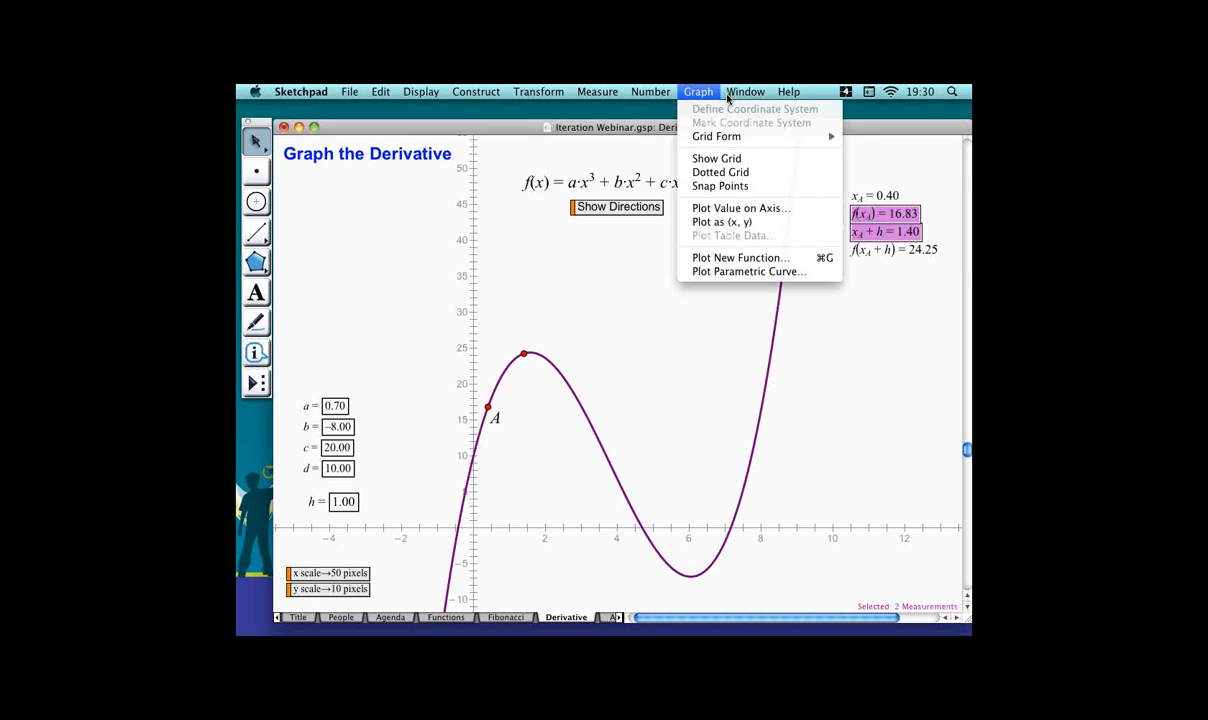
pyautogui.click(740, 224)
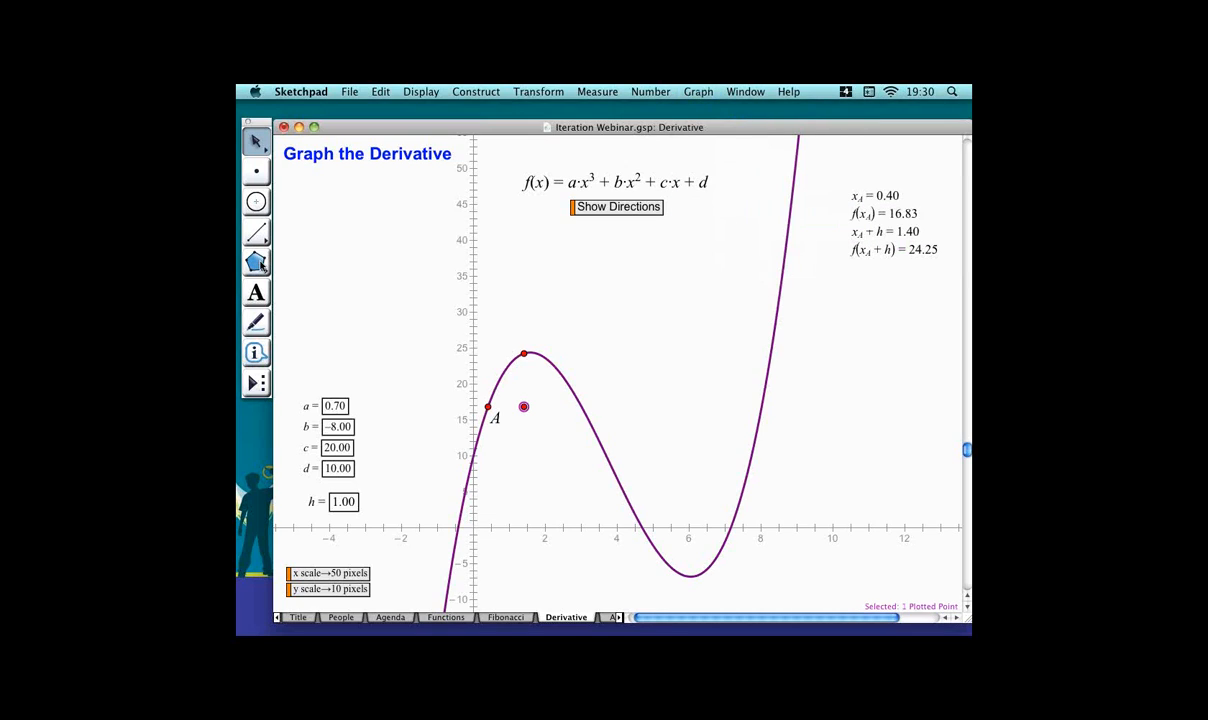
# Construct an unfilled triangle with edges only, joining point A and the two plotted points.
pyautogui.moveTo(257, 263); pyautogui.dragTo(369, 267)
pyautogui.click(487, 407)
pyautogui.click(524, 407)
pyautogui.click(524, 353)
pyautogui.click(524, 353)
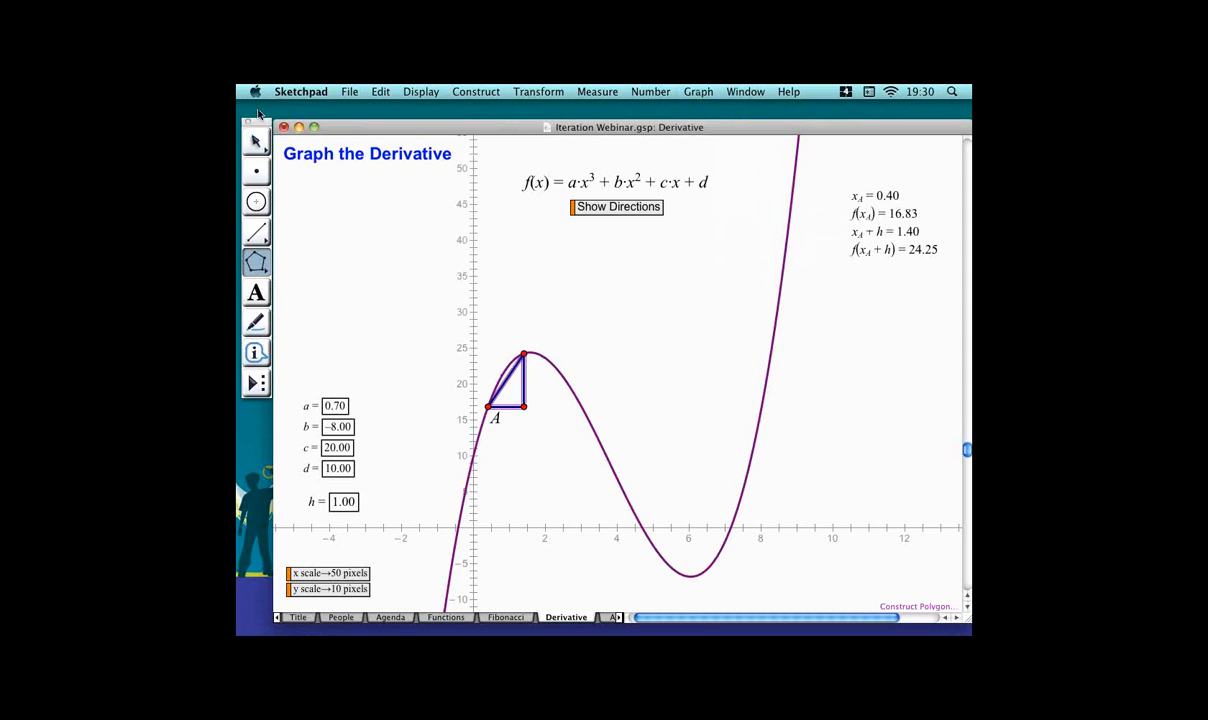
# Set the line style of the triangle's three segments to Thin, and deselect them.
pyautogui.click(258, 141)
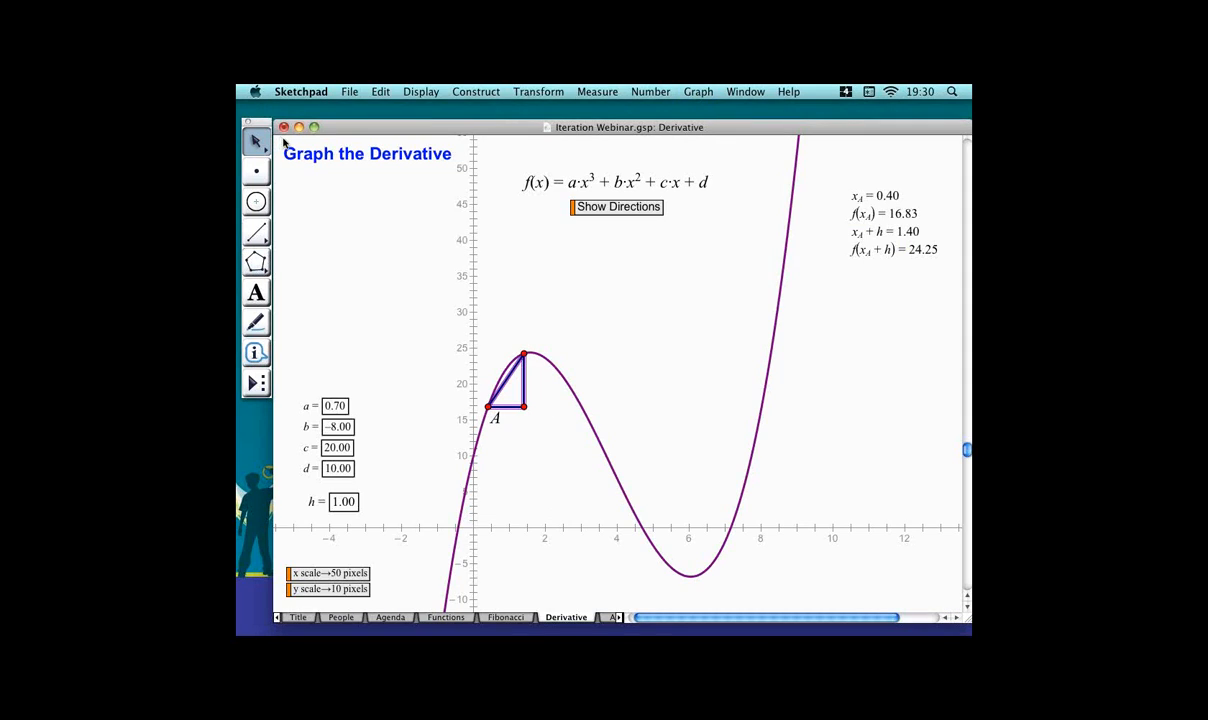
pyautogui.click(440, 92)
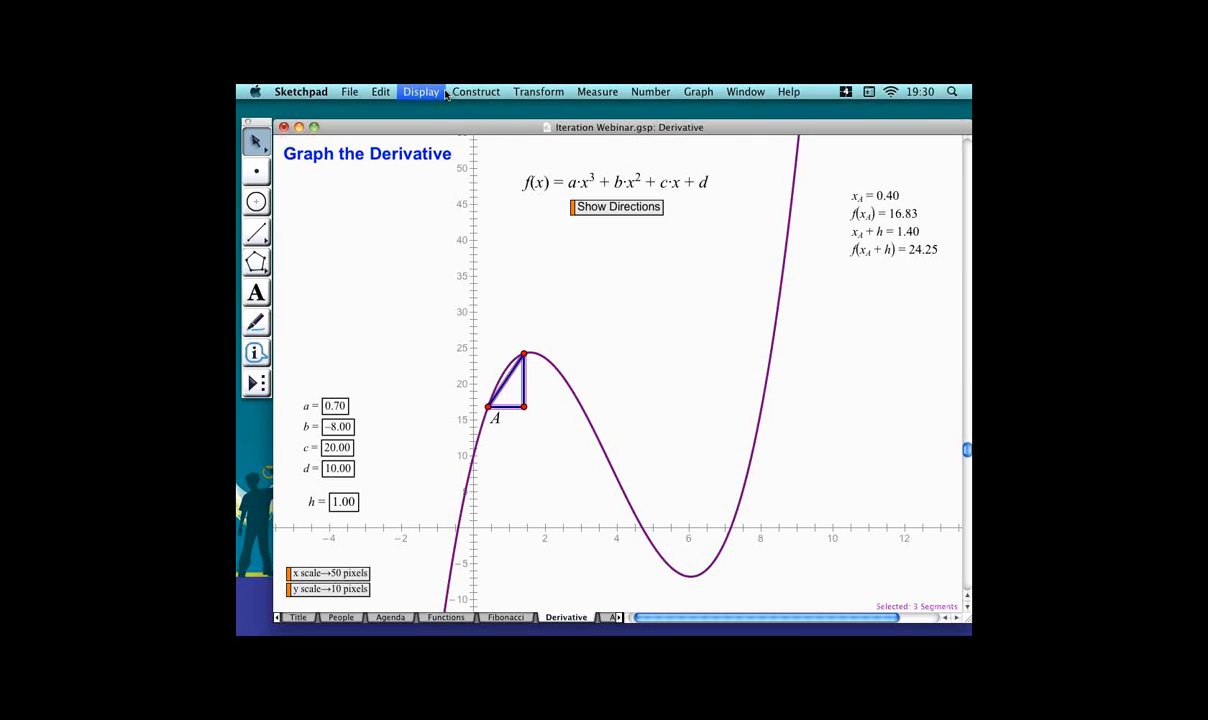
pyautogui.moveTo(505, 128)
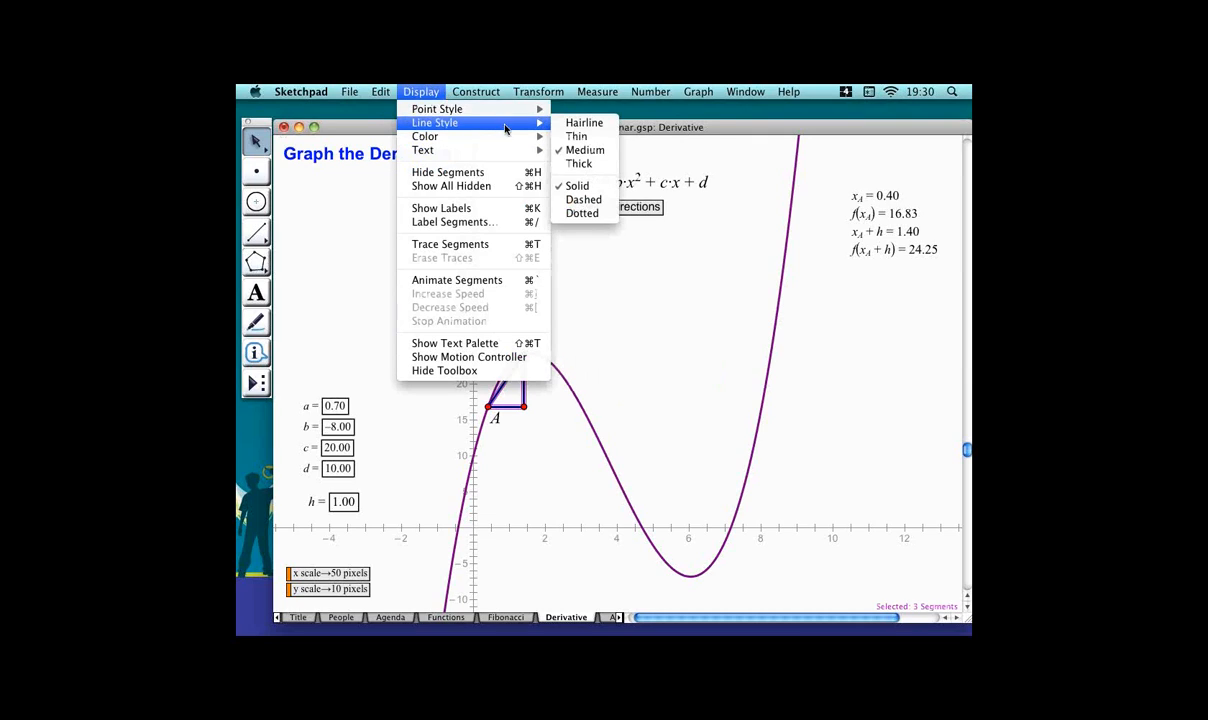
pyautogui.click(594, 139)
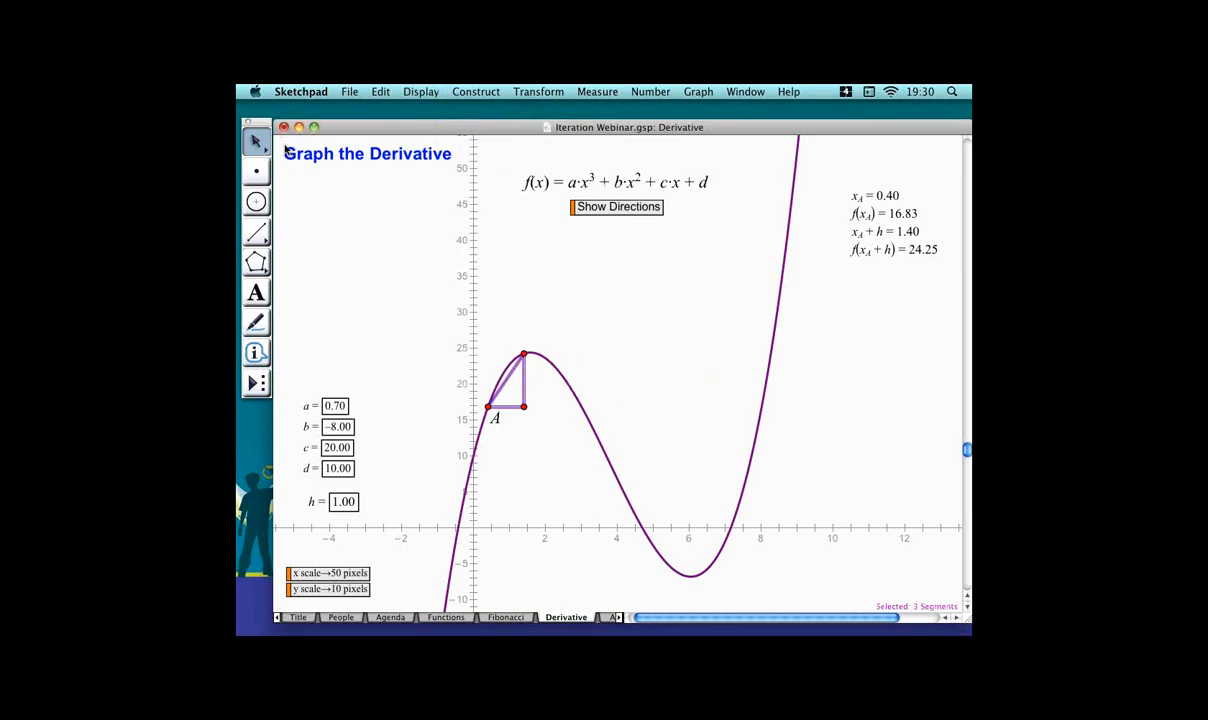
pyautogui.click(312, 206)
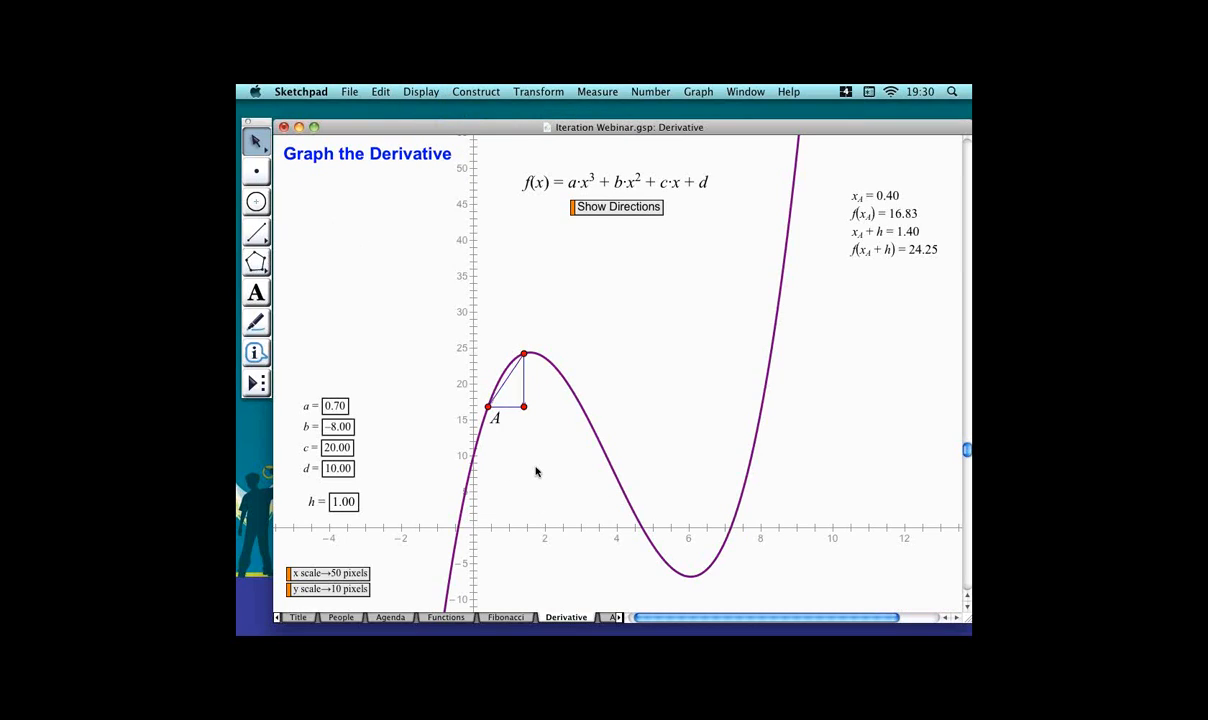
# Hide the plotted point at the triangle's right-angle corner, and move point A along the curve to about x = 0.33.
pyautogui.moveTo(520, 406)
pyautogui.mouseDown()
pyautogui.moveTo(513, 423)
pyautogui.moveTo(530, 374)
pyautogui.moveTo(508, 420)
pyautogui.moveTo(526, 388)
pyautogui.moveTo(560, 366)
pyautogui.moveTo(590, 366)
pyautogui.moveTo(632, 440)
pyautogui.moveTo(598, 378)
pyautogui.moveTo(536, 382)
pyautogui.moveTo(522, 406)
pyautogui.mouseUp()
pyautogui.click(551, 404)
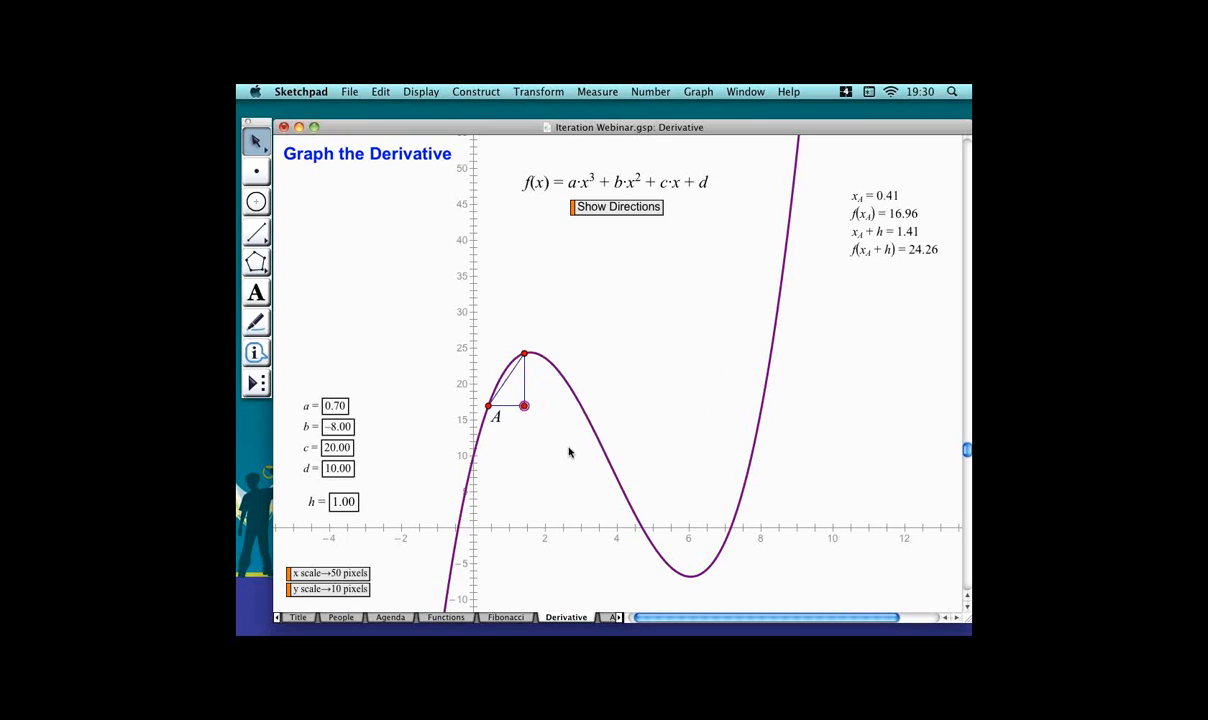
pyautogui.press('super+h')
pyautogui.moveTo(488, 405)
pyautogui.mouseDown()
pyautogui.moveTo(493, 393)
pyautogui.moveTo(485, 414)
pyautogui.mouseUp()
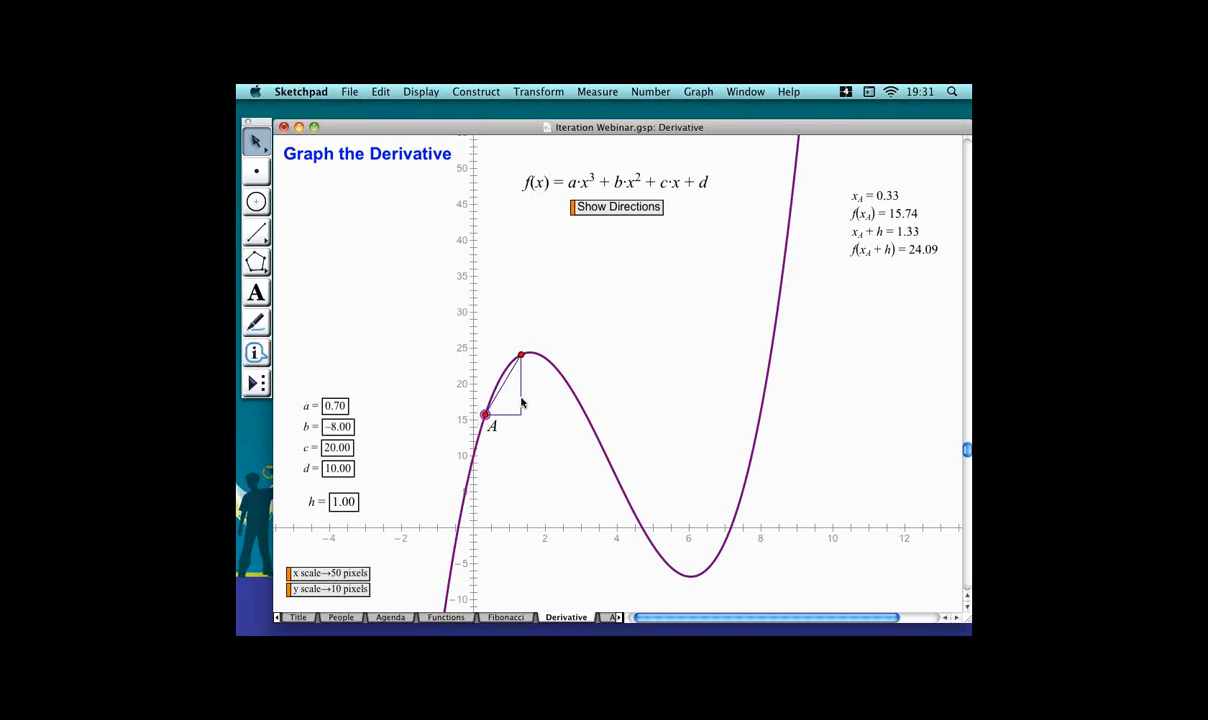
# Measure the slope of the triangle's hypotenuse, and delete that measurement.
pyautogui.click(502, 386)
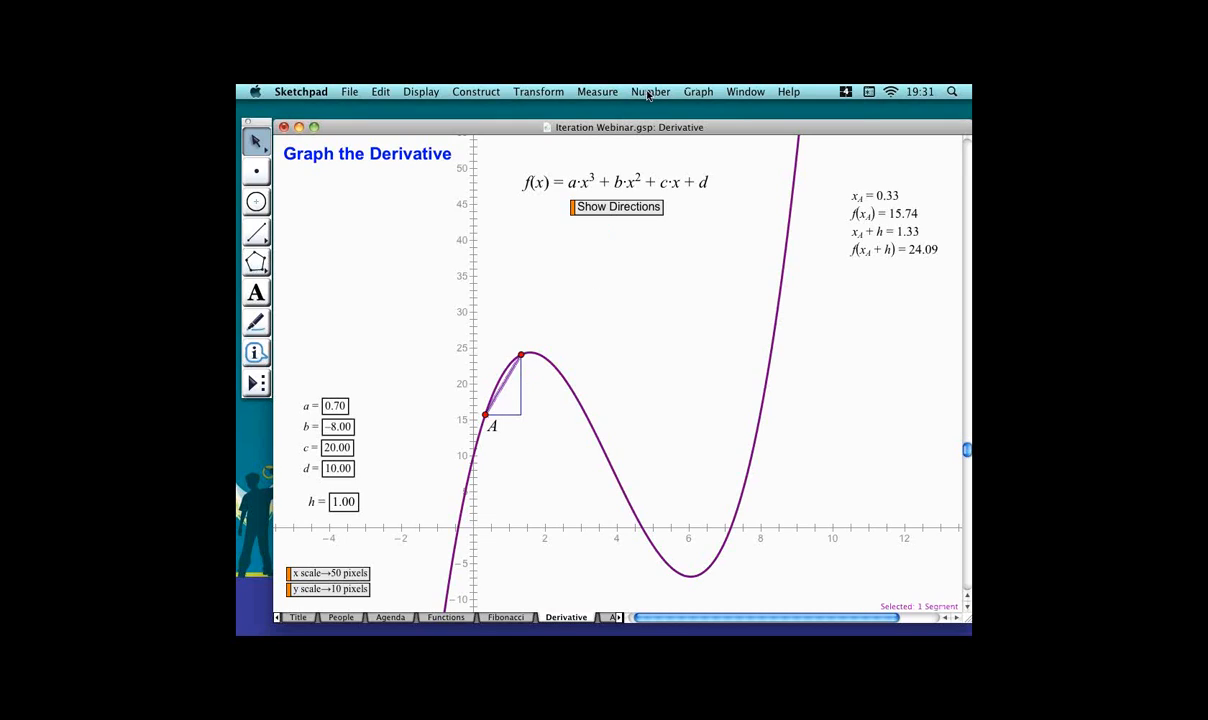
pyautogui.click(607, 91)
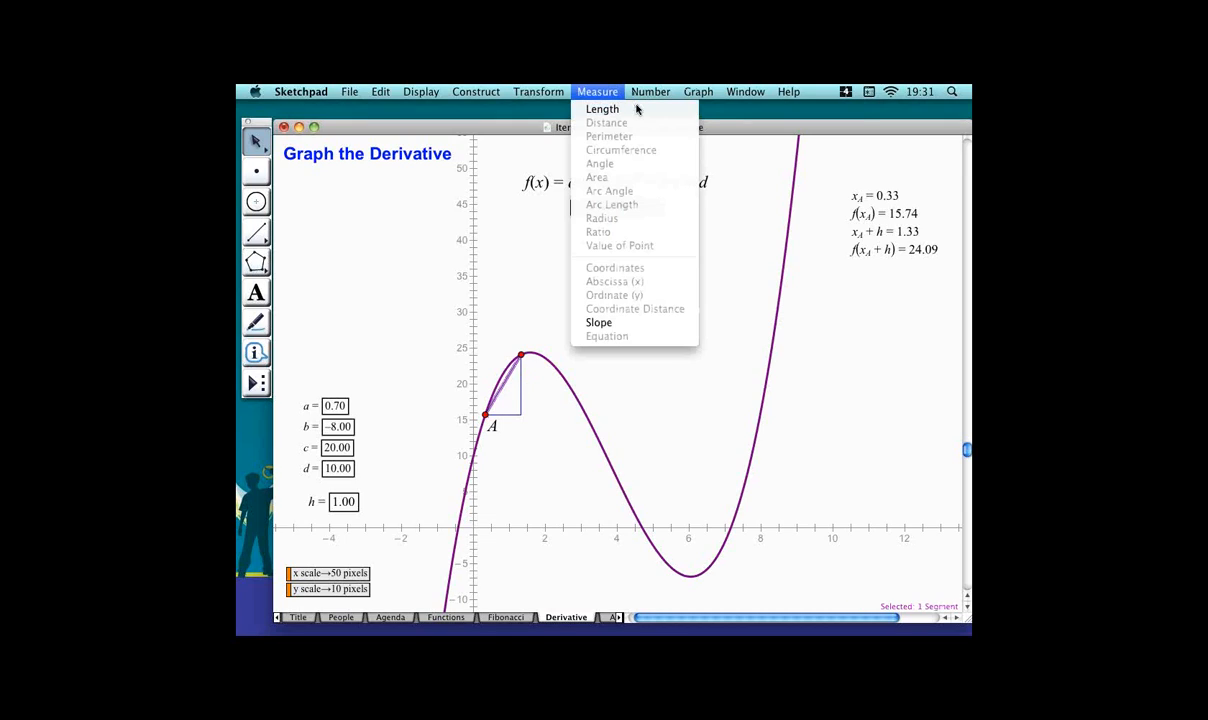
pyautogui.click(632, 323)
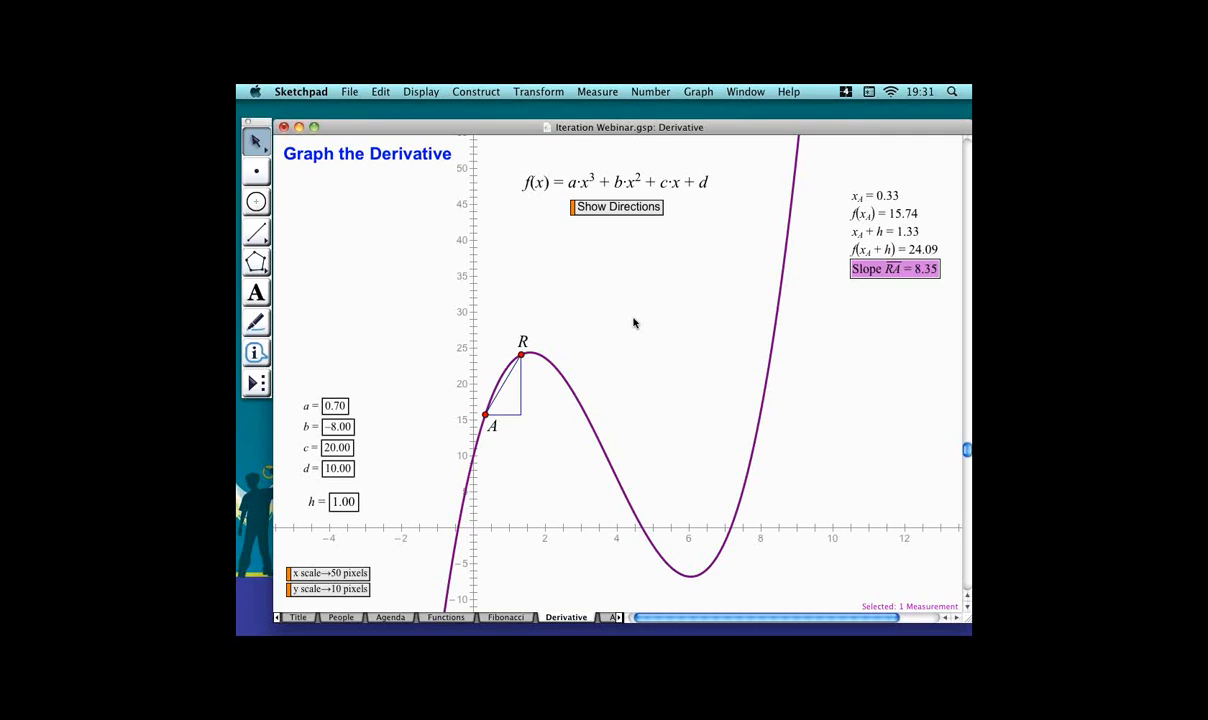
pyautogui.press('Delete')
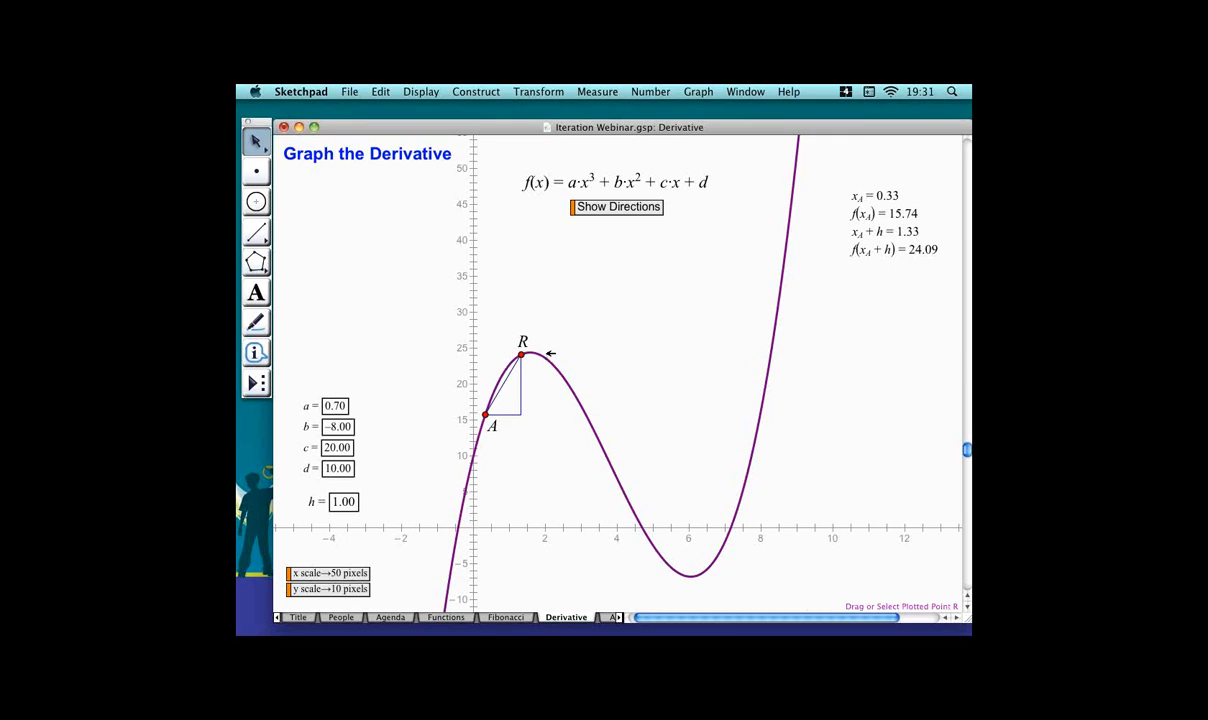
# Relabel the plotted point at the upper end of the hypotenuse as B.
pyautogui.doubleClick(521, 339)
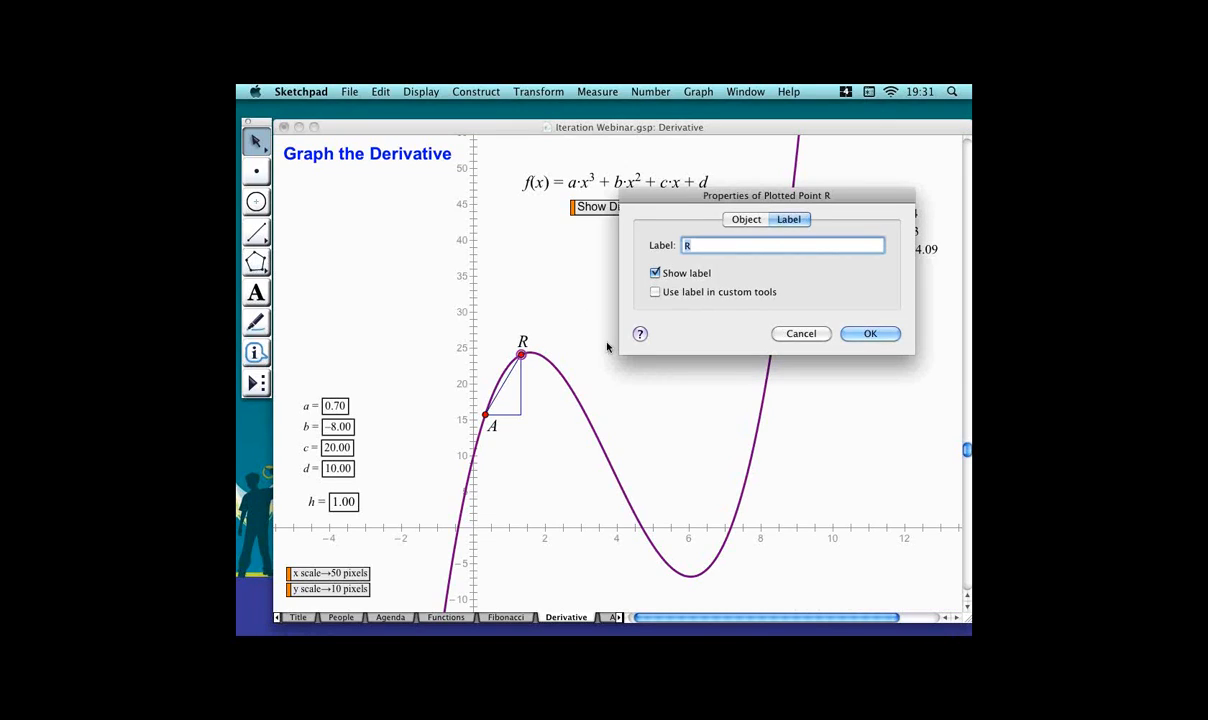
pyautogui.write('B')
pyautogui.press('Return')
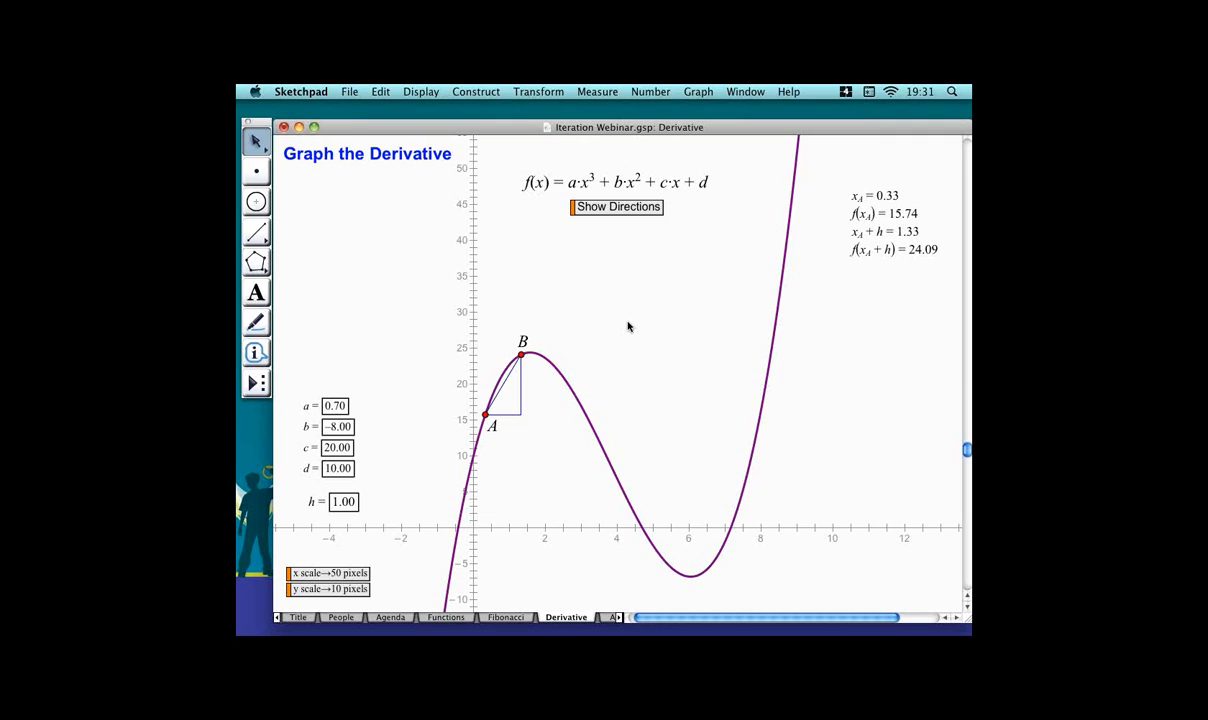
# Create a new calculation for f(x_A + h) − f(x_A), place it fully in view below the other measurements, and deselect it.
pyautogui.hotkey('alt', '=')
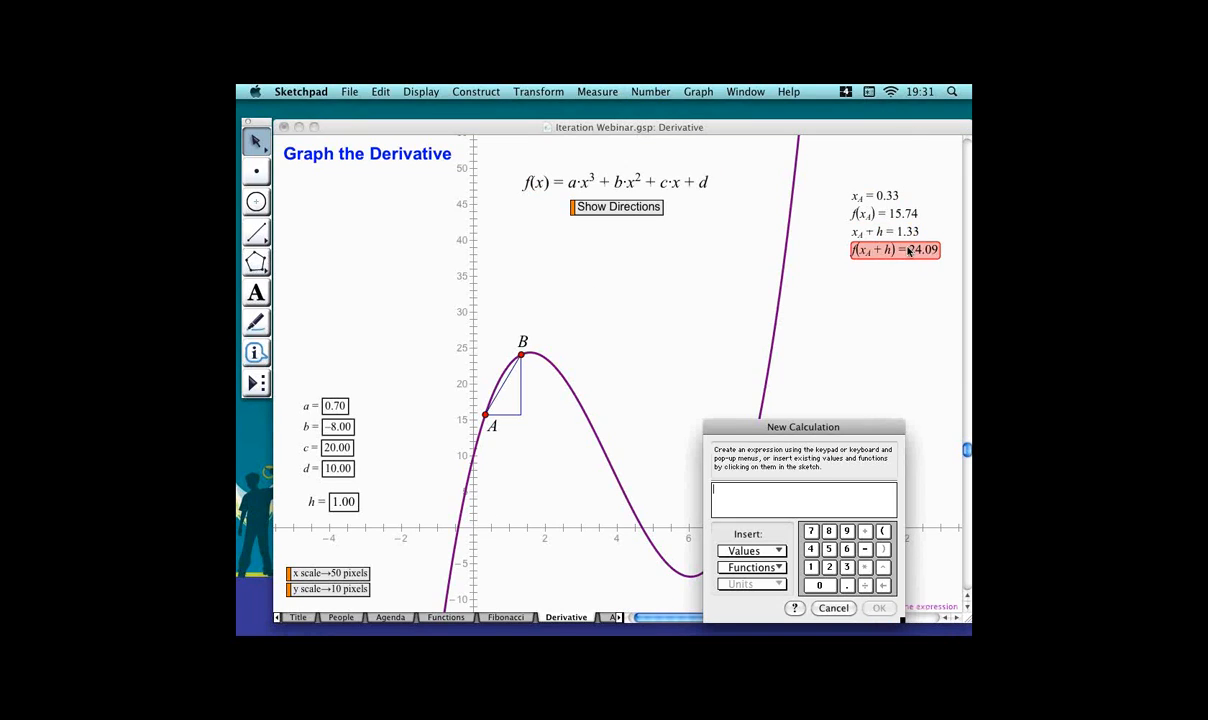
pyautogui.click(908, 251)
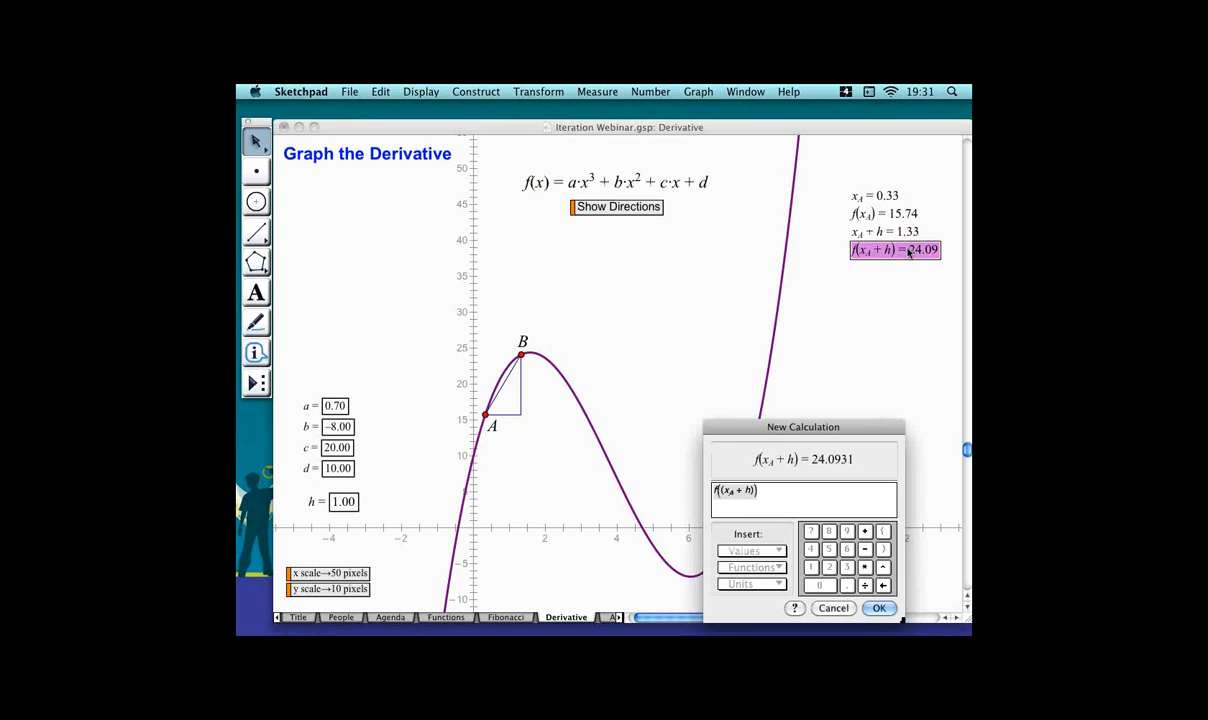
pyautogui.write('-')
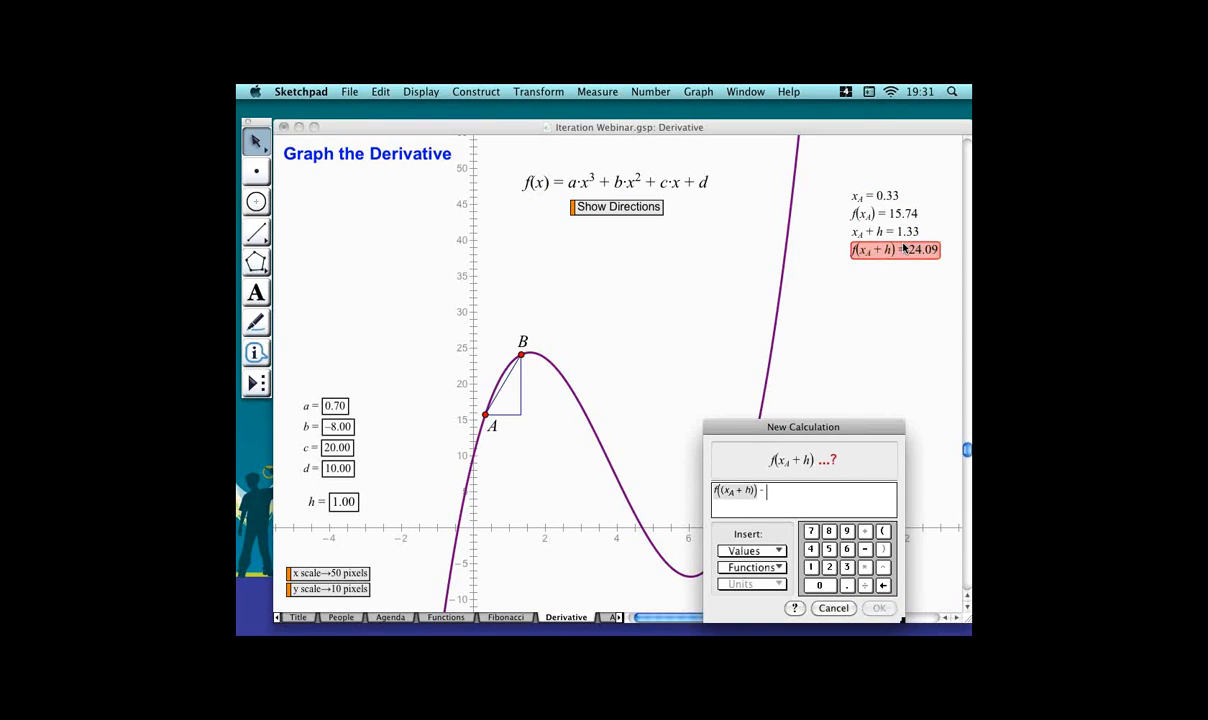
pyautogui.click(884, 215)
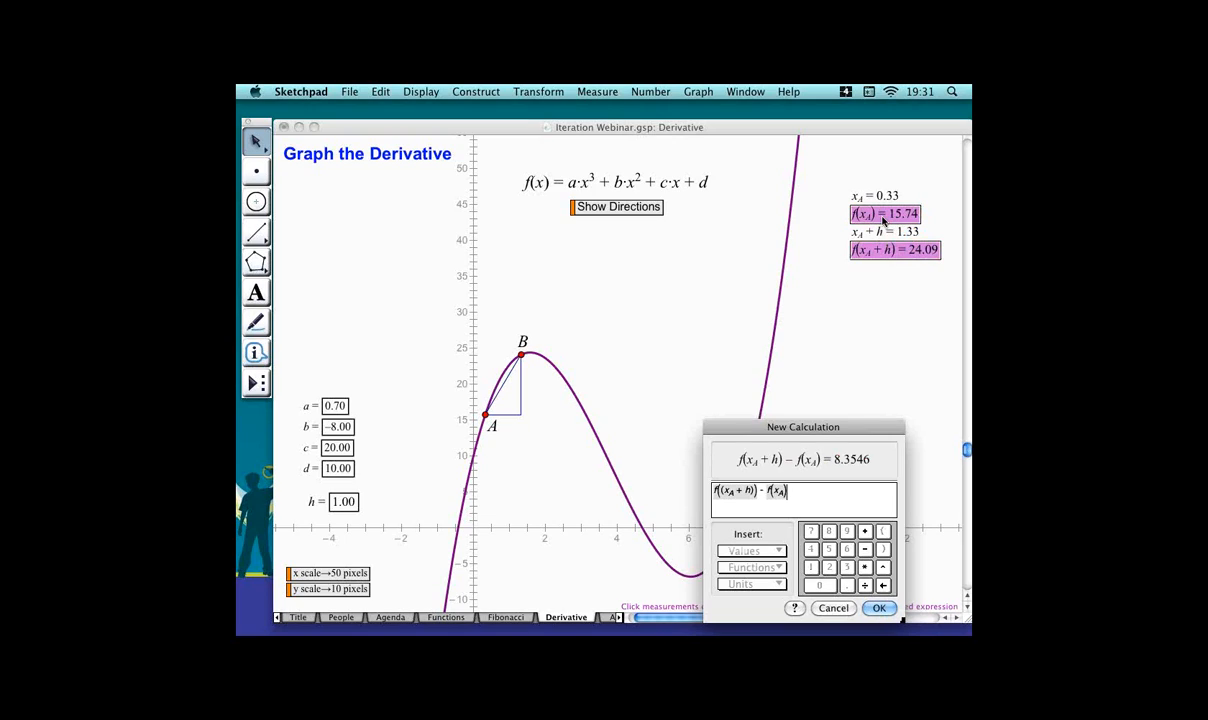
pyautogui.press('Return')
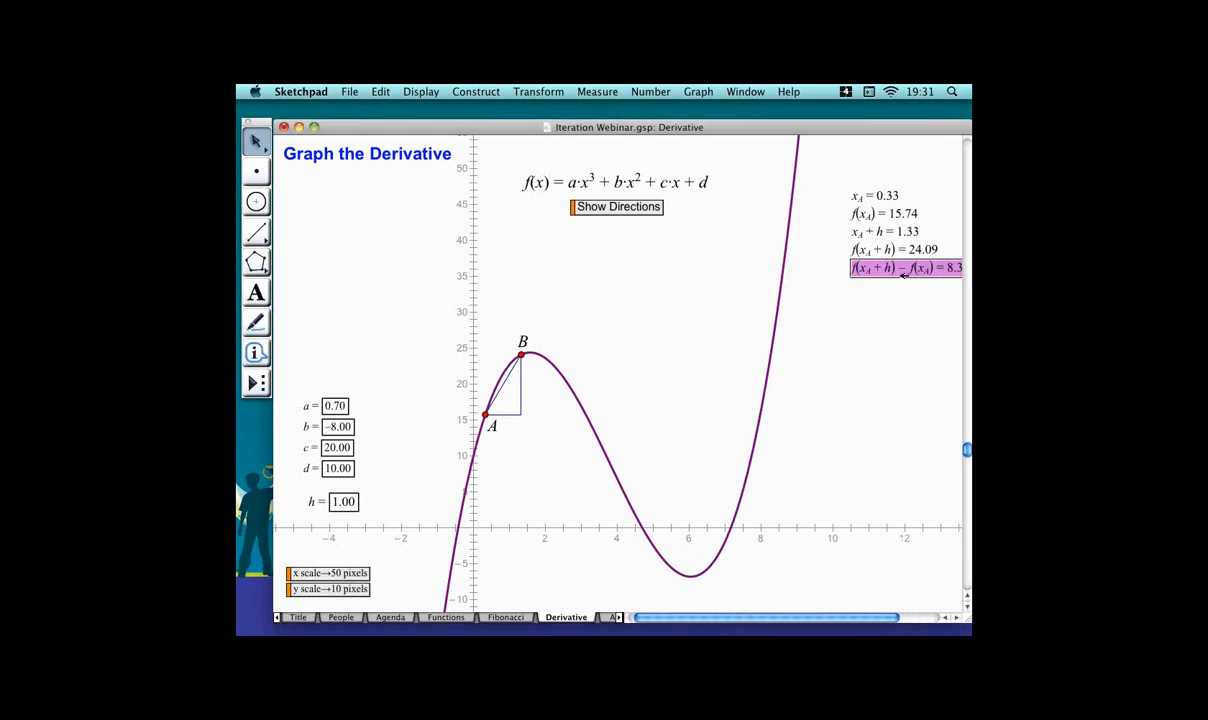
pyautogui.moveTo(902, 266); pyautogui.dragTo(875, 275)
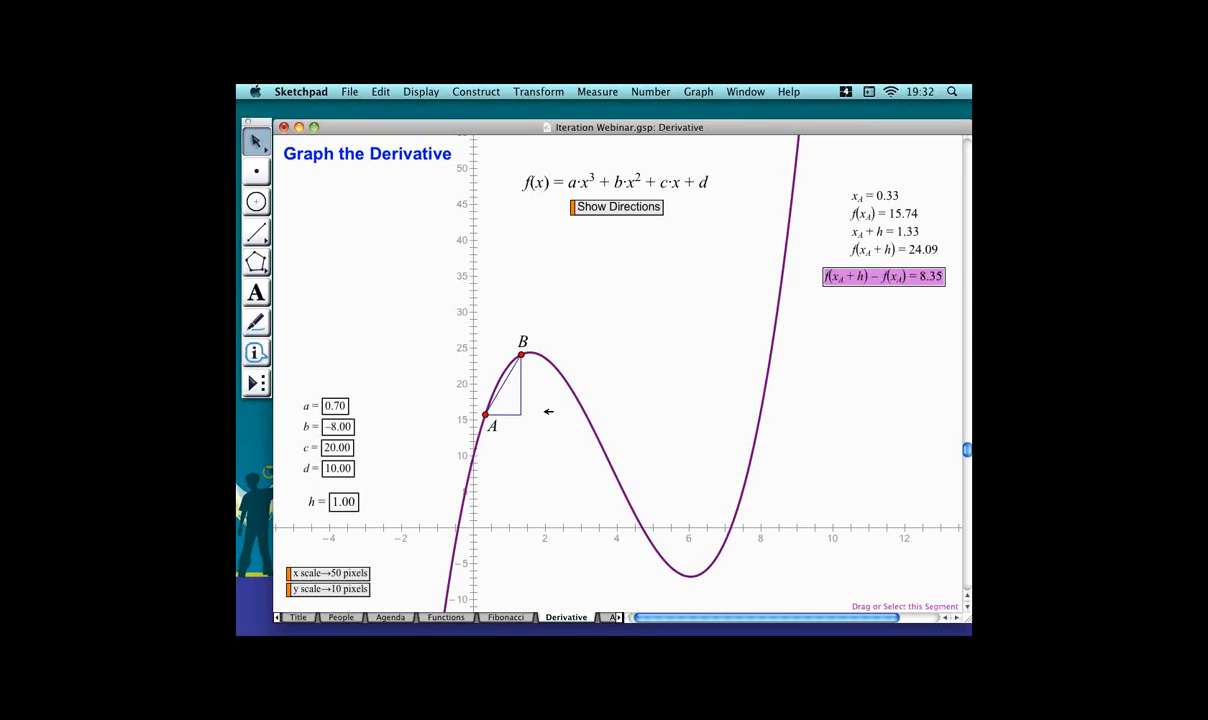
pyautogui.click(876, 383)
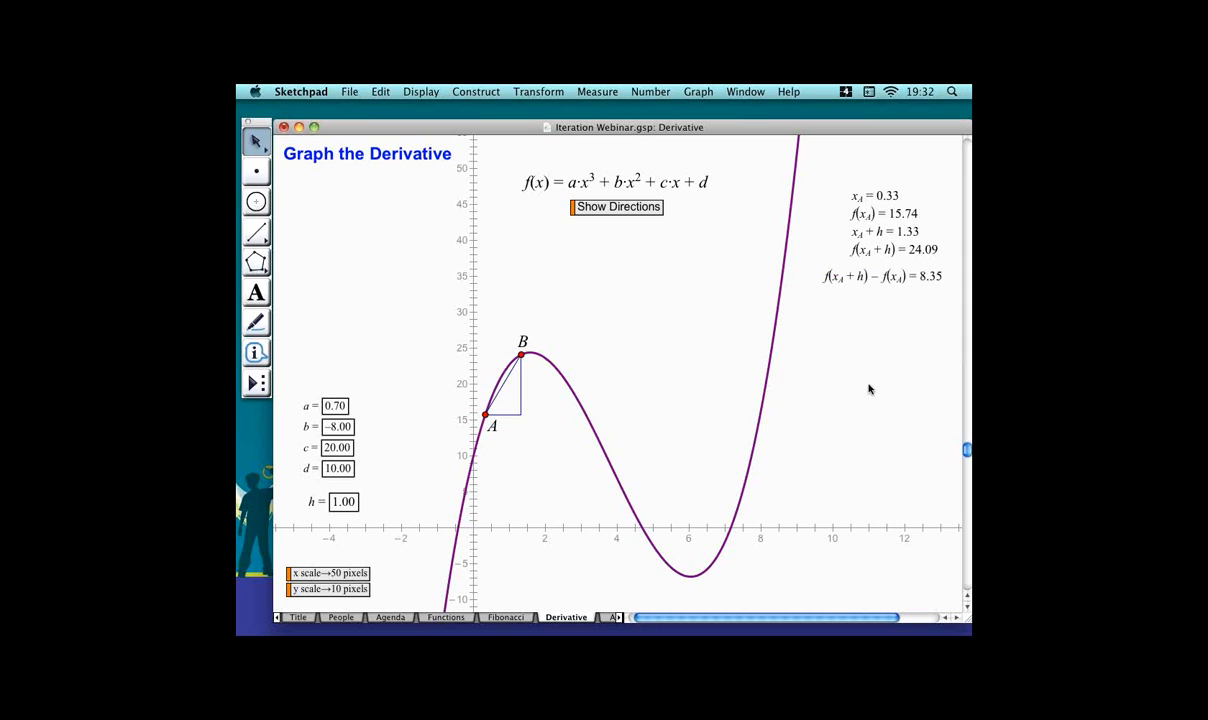
# Start a new calculation and insert x_A + h as its first term.
pyautogui.press('super+equal')
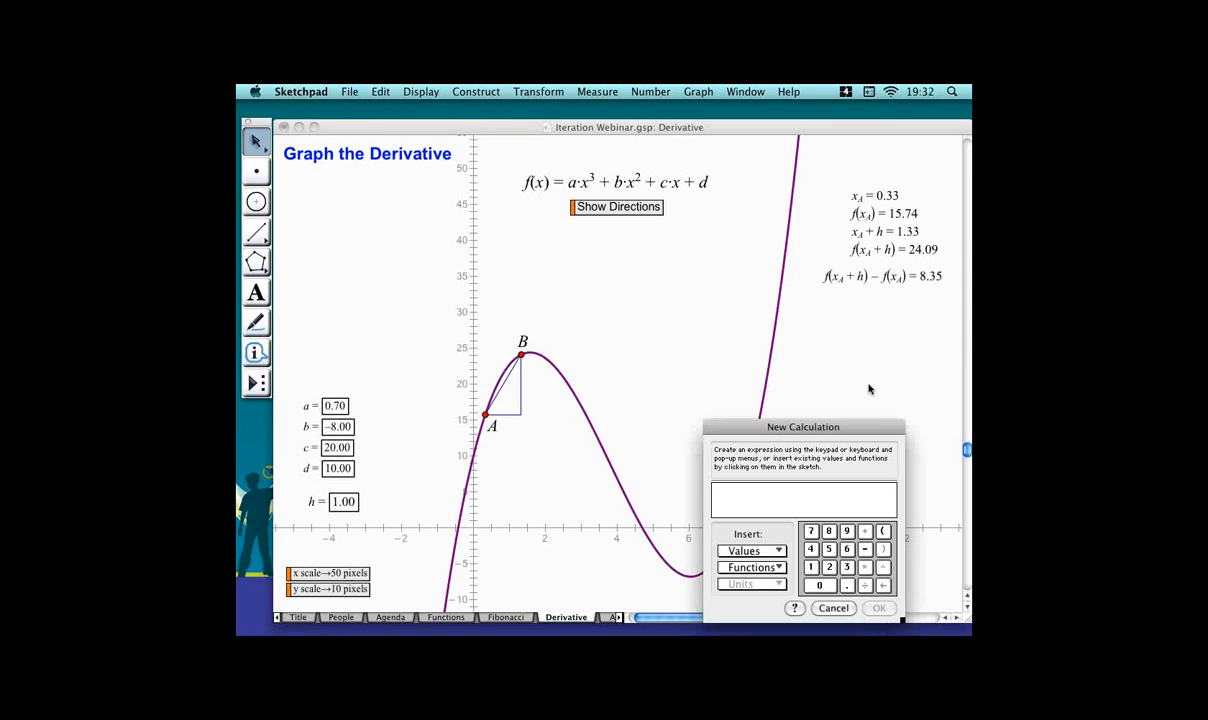
pyautogui.click(902, 237)
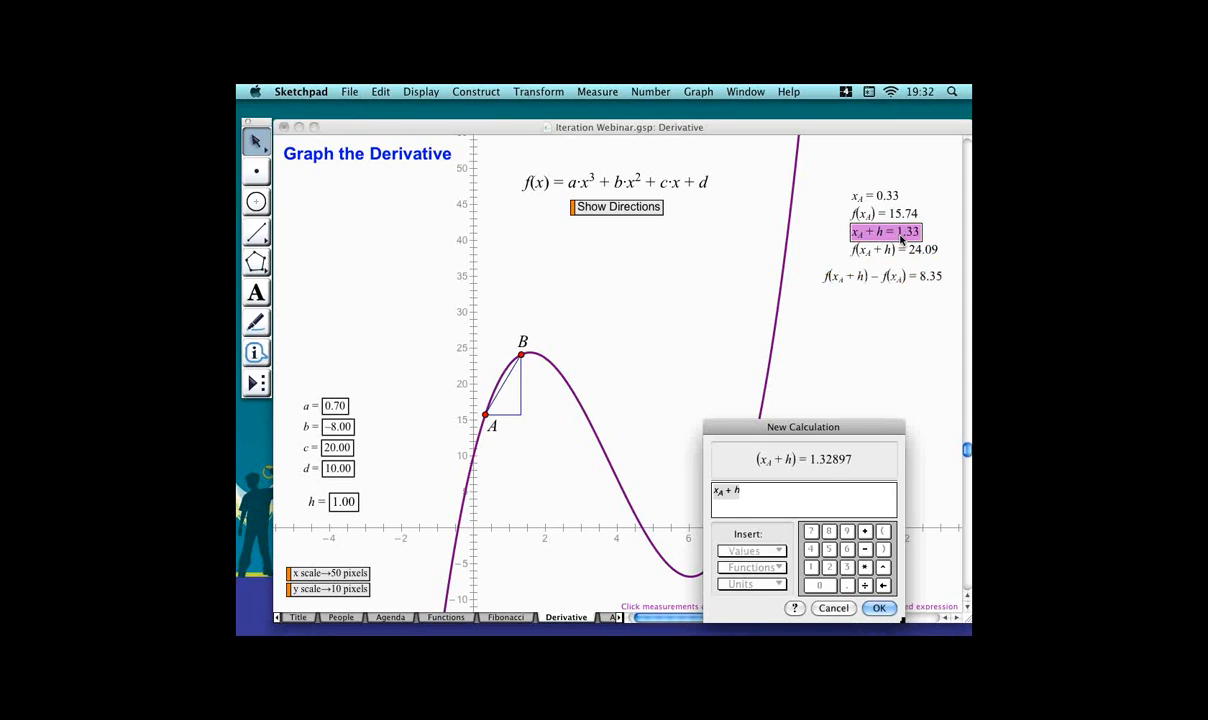
# Clear the x_A + h expression from the new calculation and calculate the value of parameter h on its own.
pyautogui.write('-')
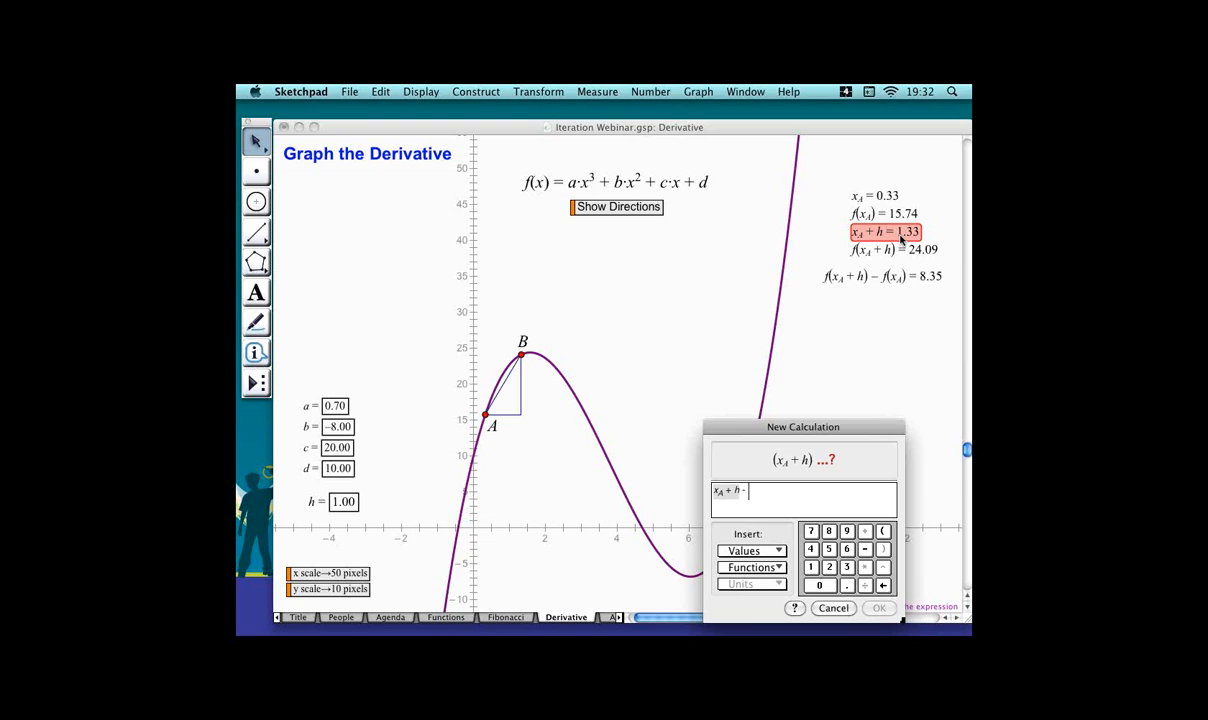
pyautogui.press('BackSpace')
pyautogui.press('BackSpace')
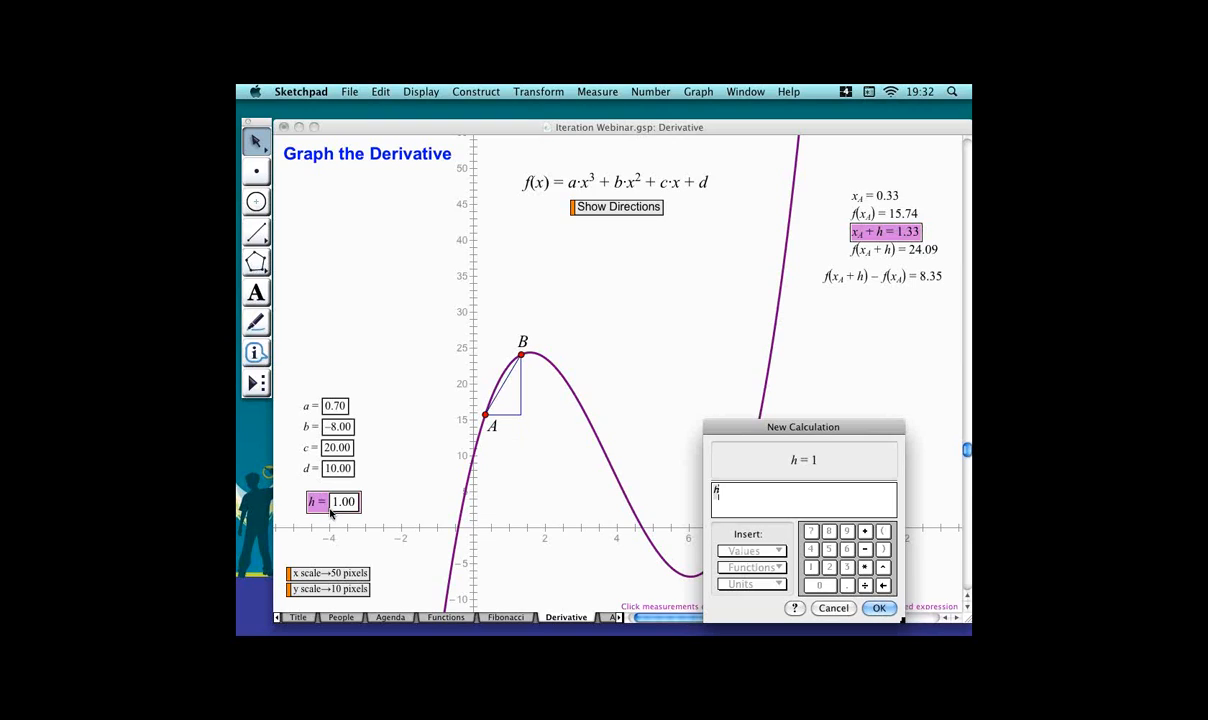
pyautogui.press('Return')
pyautogui.click(821, 339)
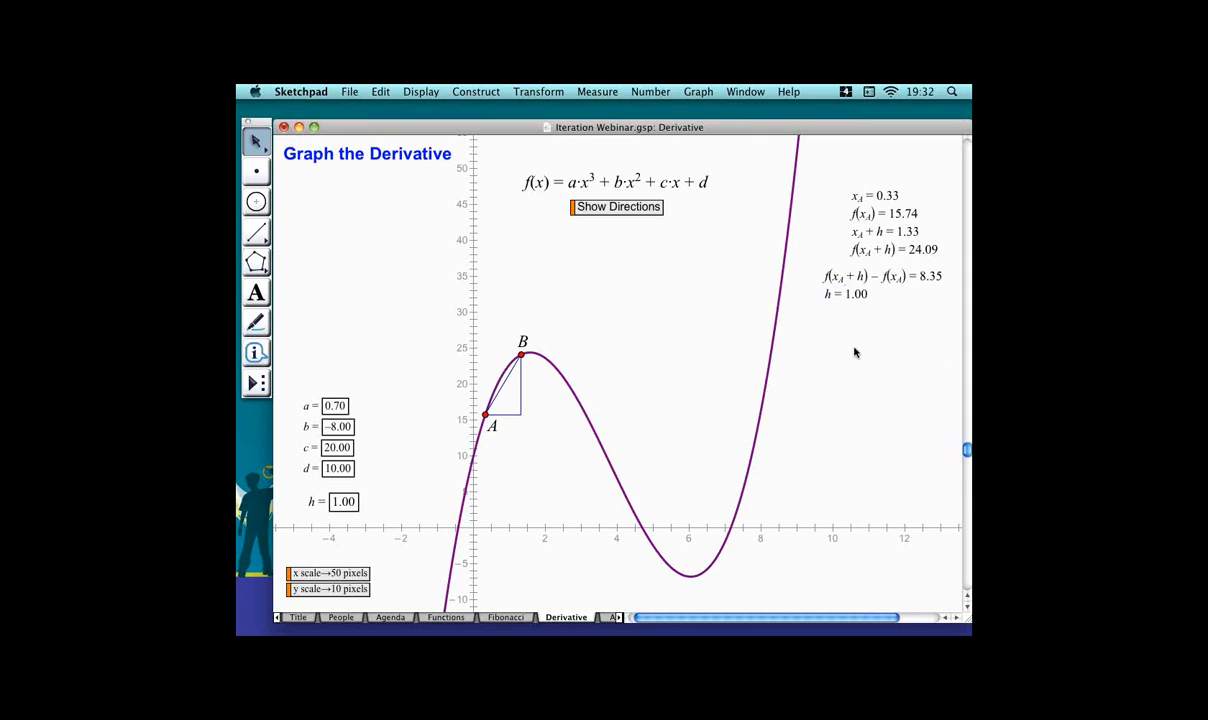
# Calculate the difference quotient (f(x_A + h) − f(x_A)) / h and place the result just below the h value.
pyautogui.press('super+equal')
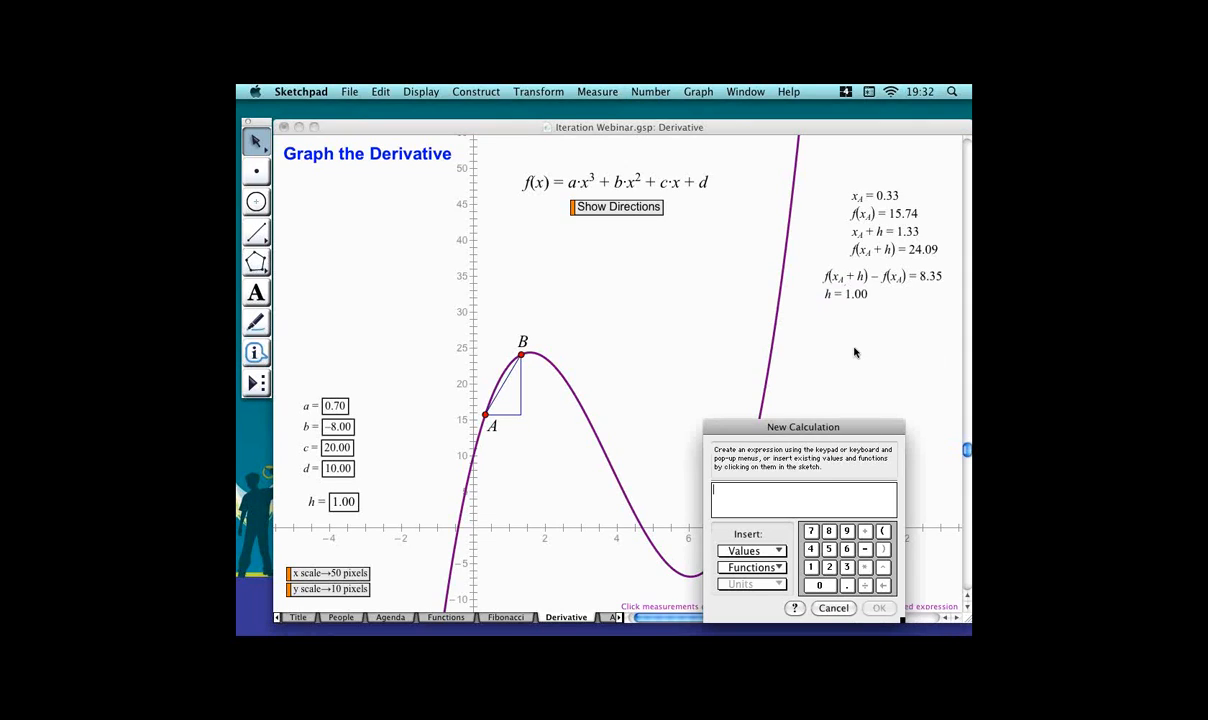
pyautogui.click(888, 281)
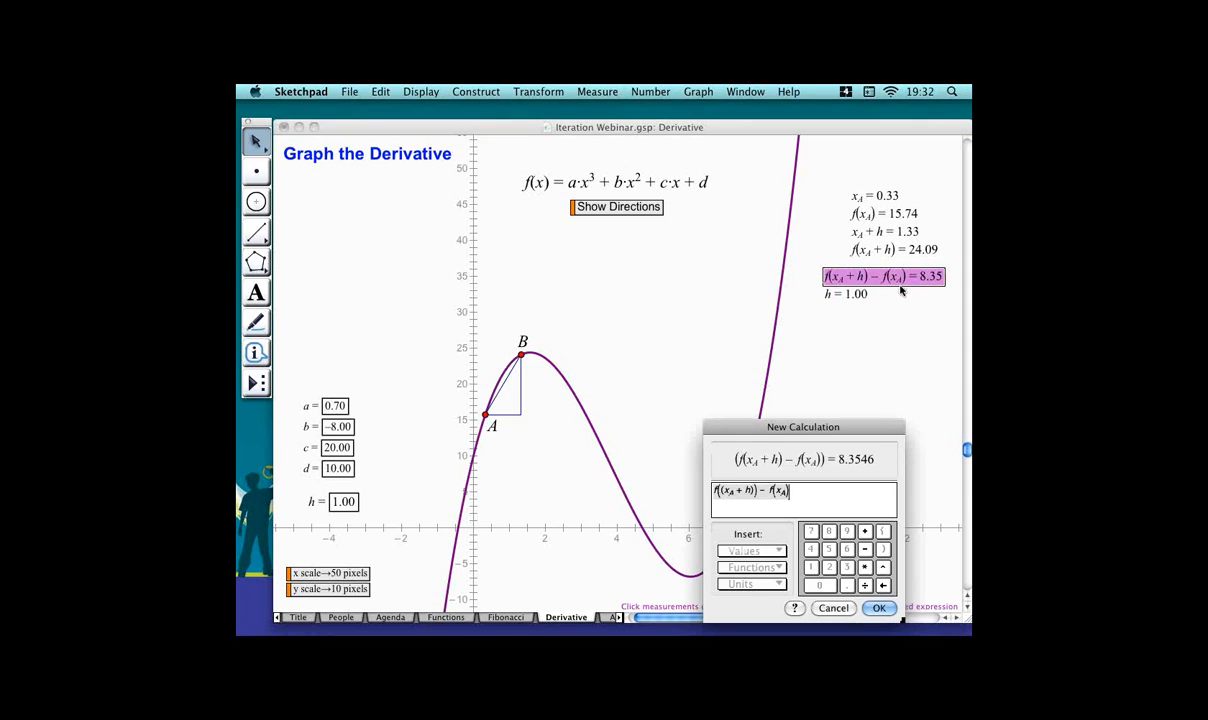
pyautogui.write('/')
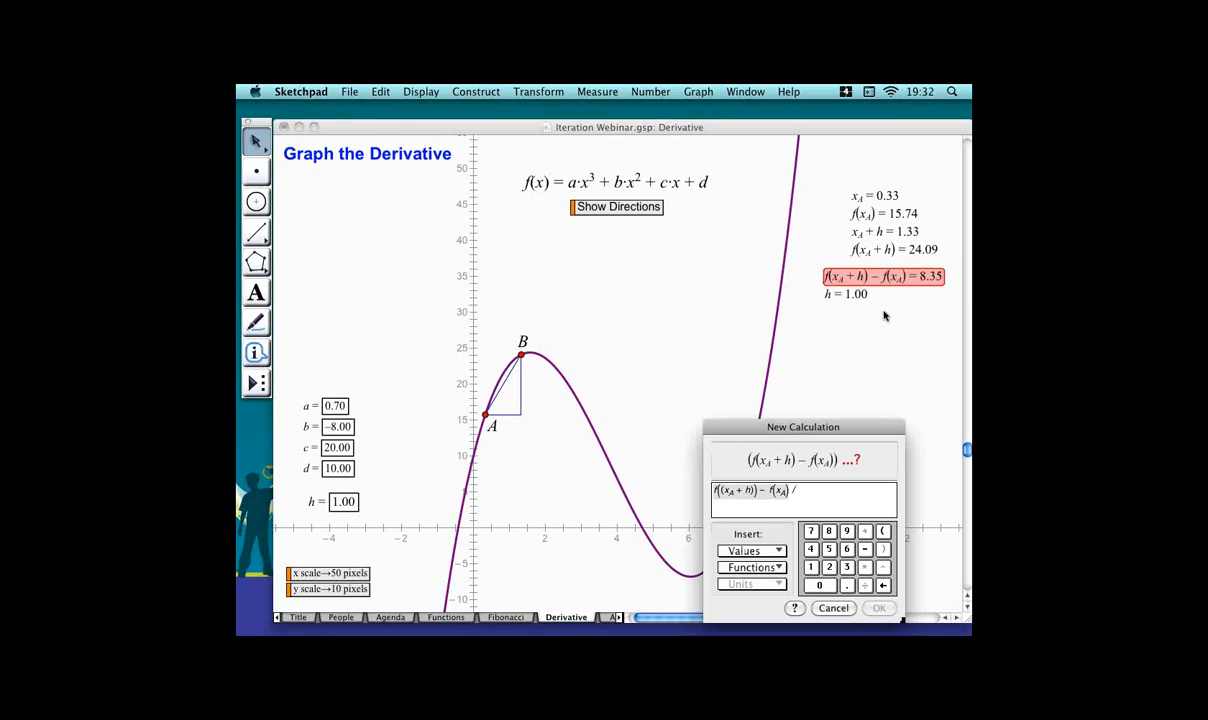
pyautogui.click(869, 295)
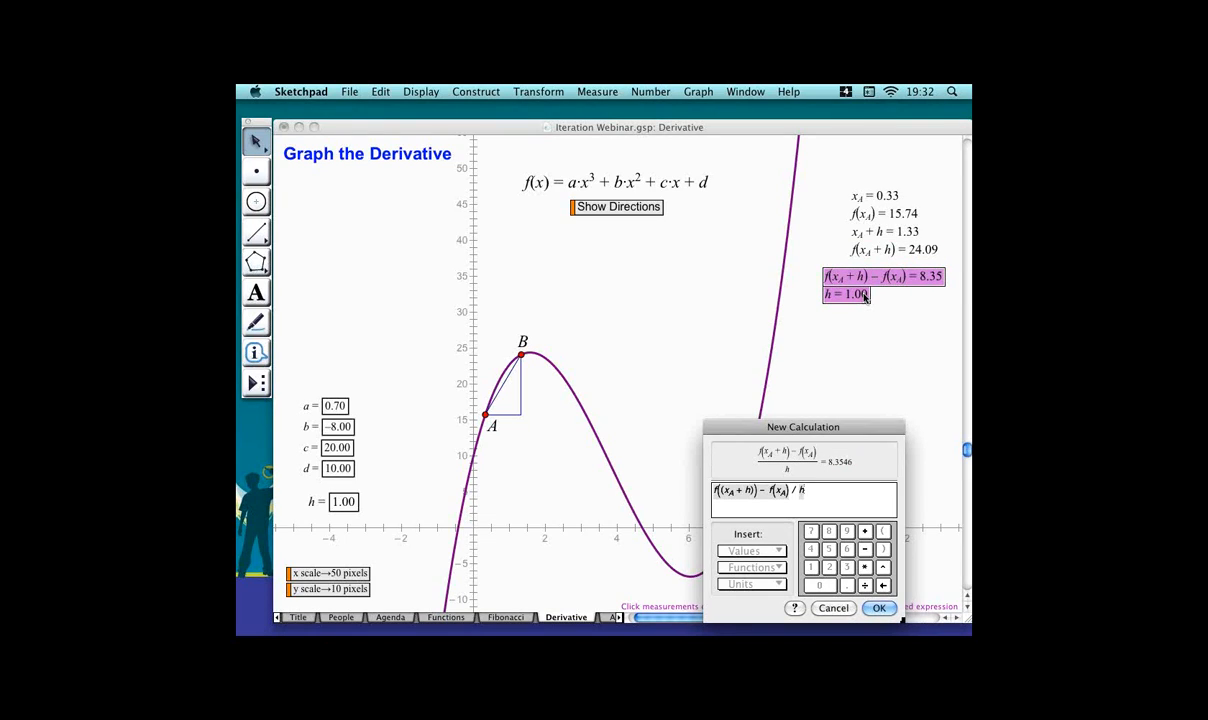
pyautogui.press('Return')
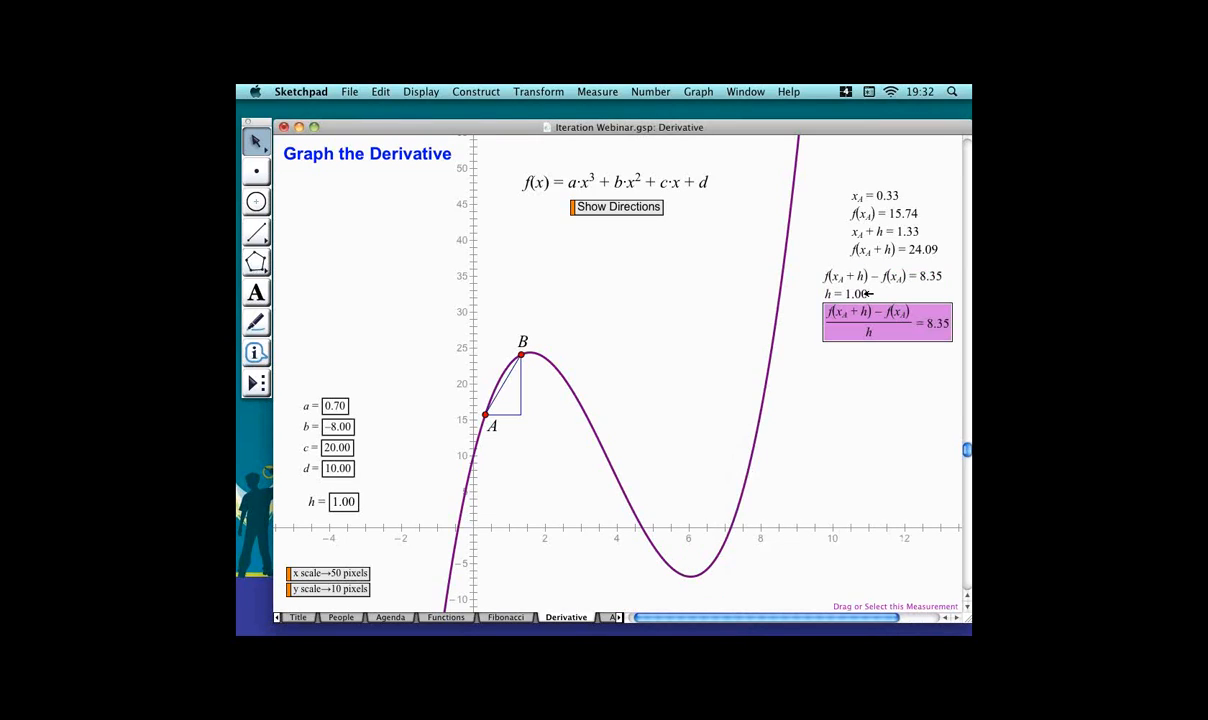
pyautogui.moveTo(885, 323); pyautogui.dragTo(870, 328)
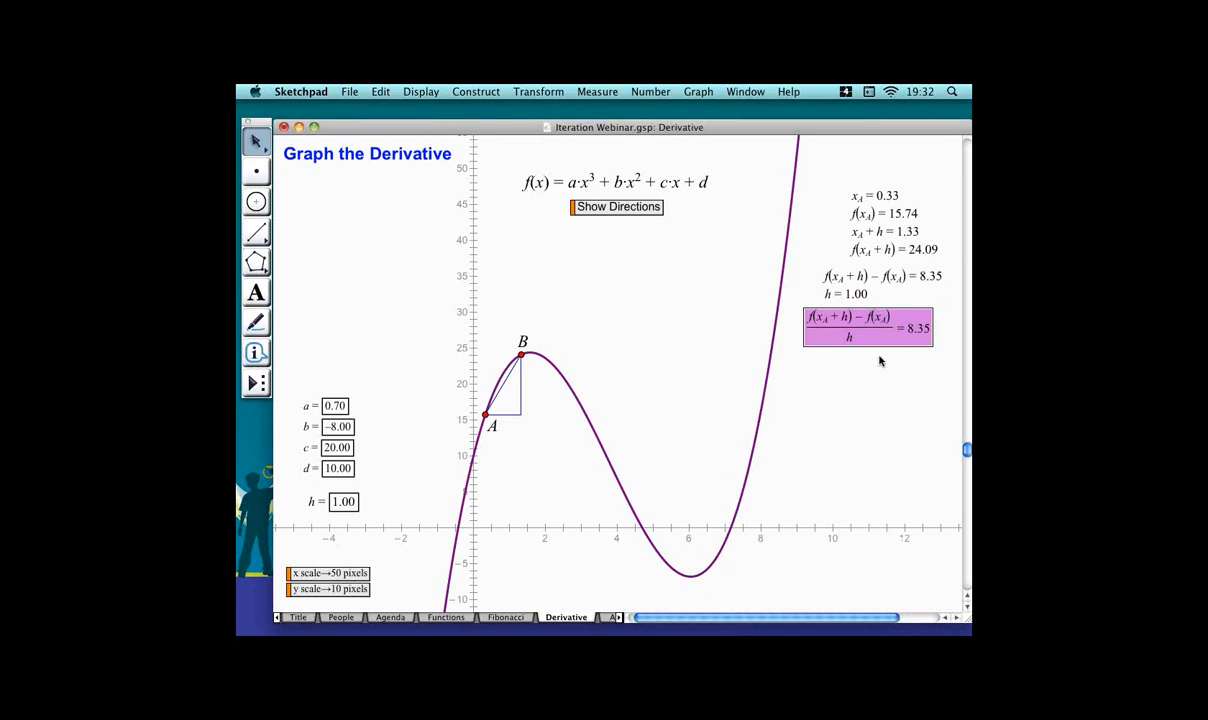
pyautogui.click(882, 388)
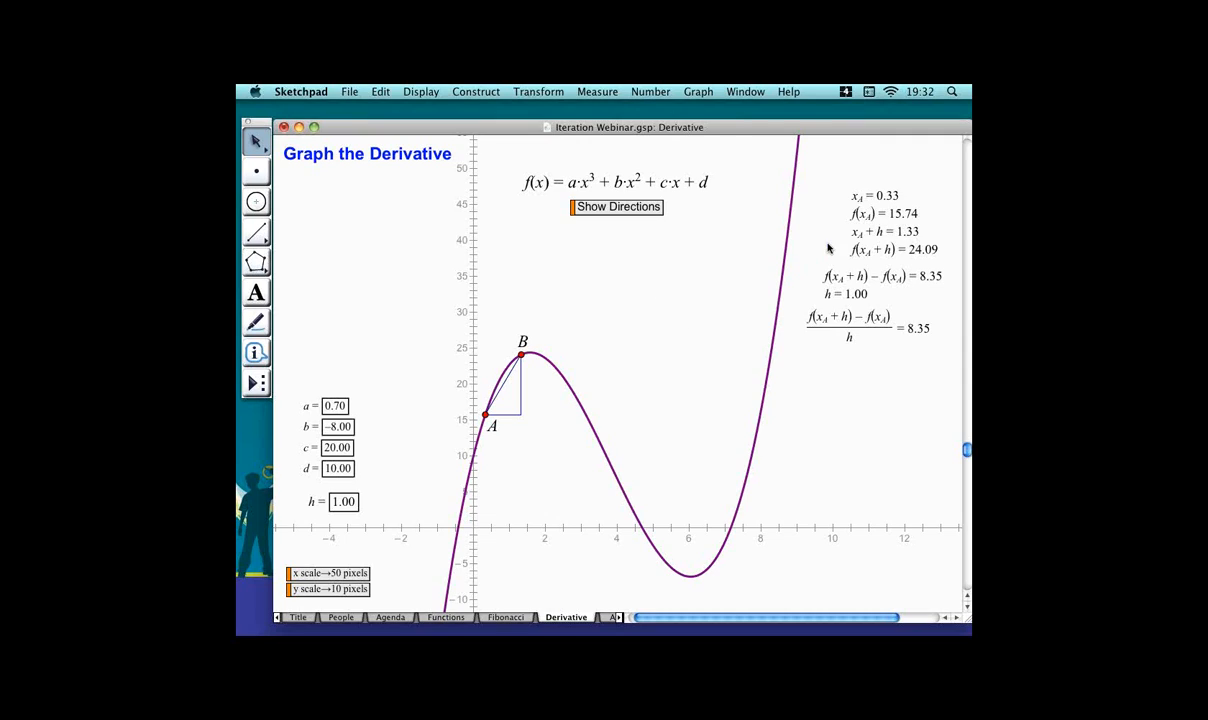
# Plot a point as (x, y) using x_A and the difference quotient as its coordinates.
pyautogui.click(897, 195)
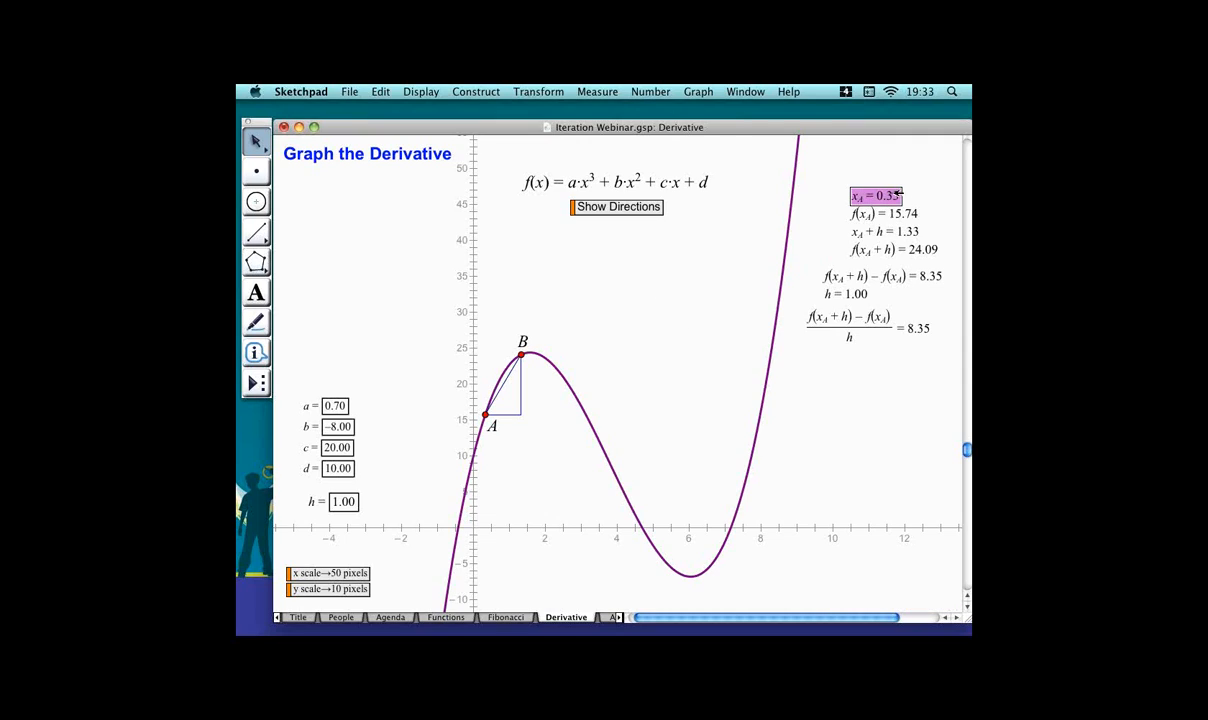
pyautogui.click(892, 315)
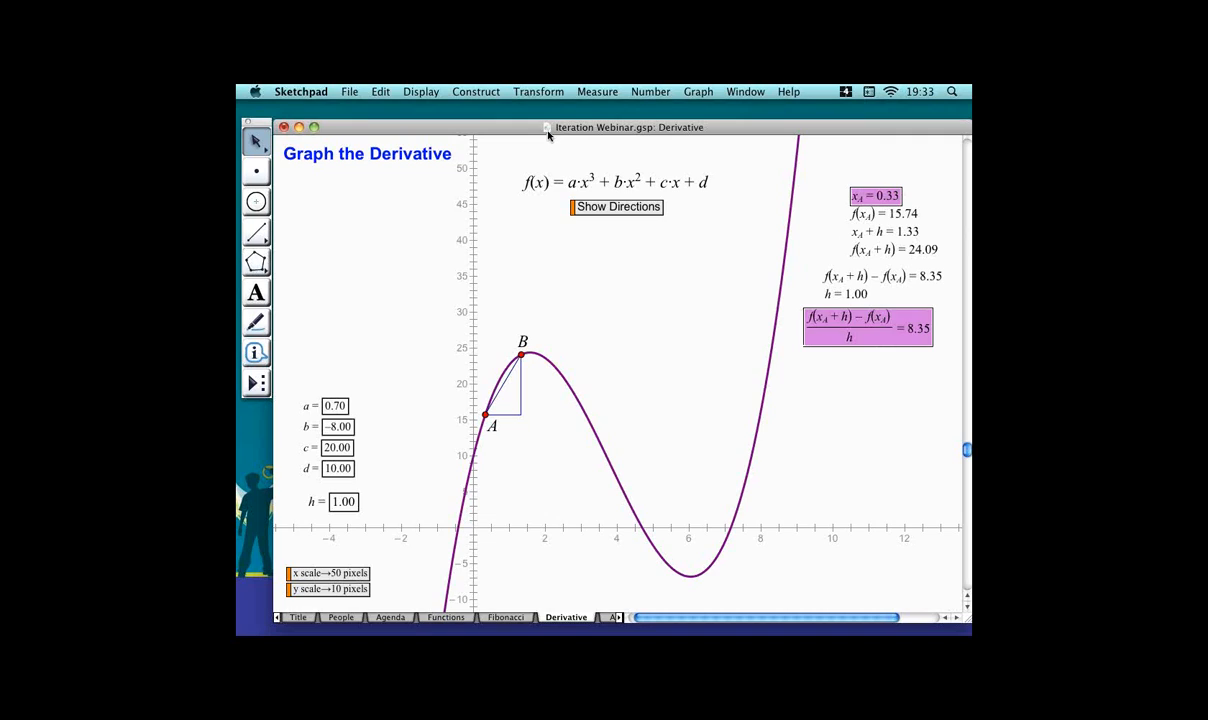
pyautogui.click(697, 91)
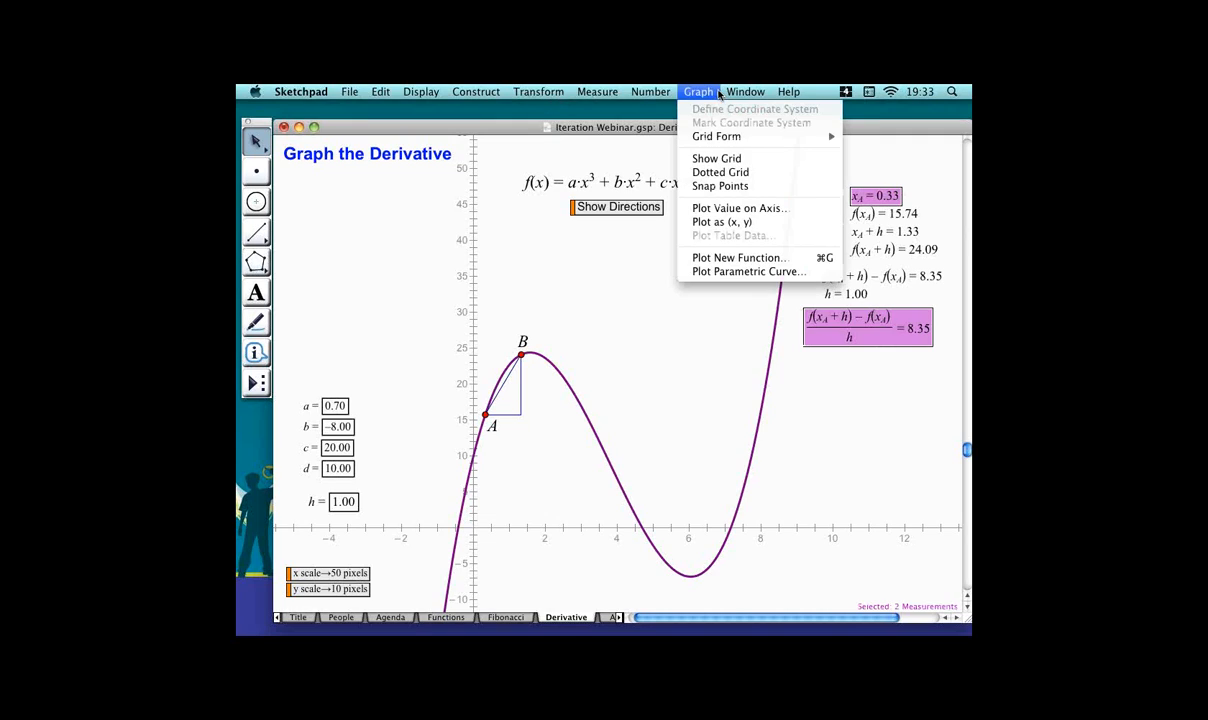
pyautogui.click(743, 222)
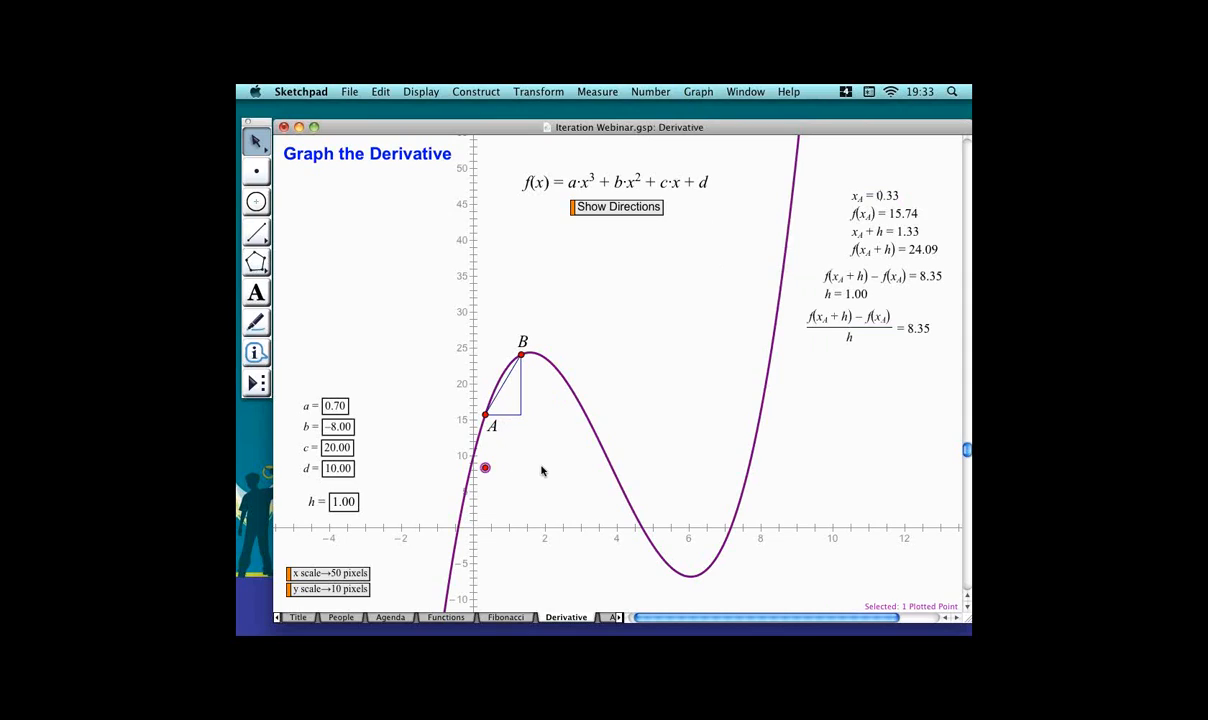
# Plot a second point as (x, y) using x_A + h and the difference quotient as its coordinates.
pyautogui.click(632, 364)
pyautogui.click(913, 231)
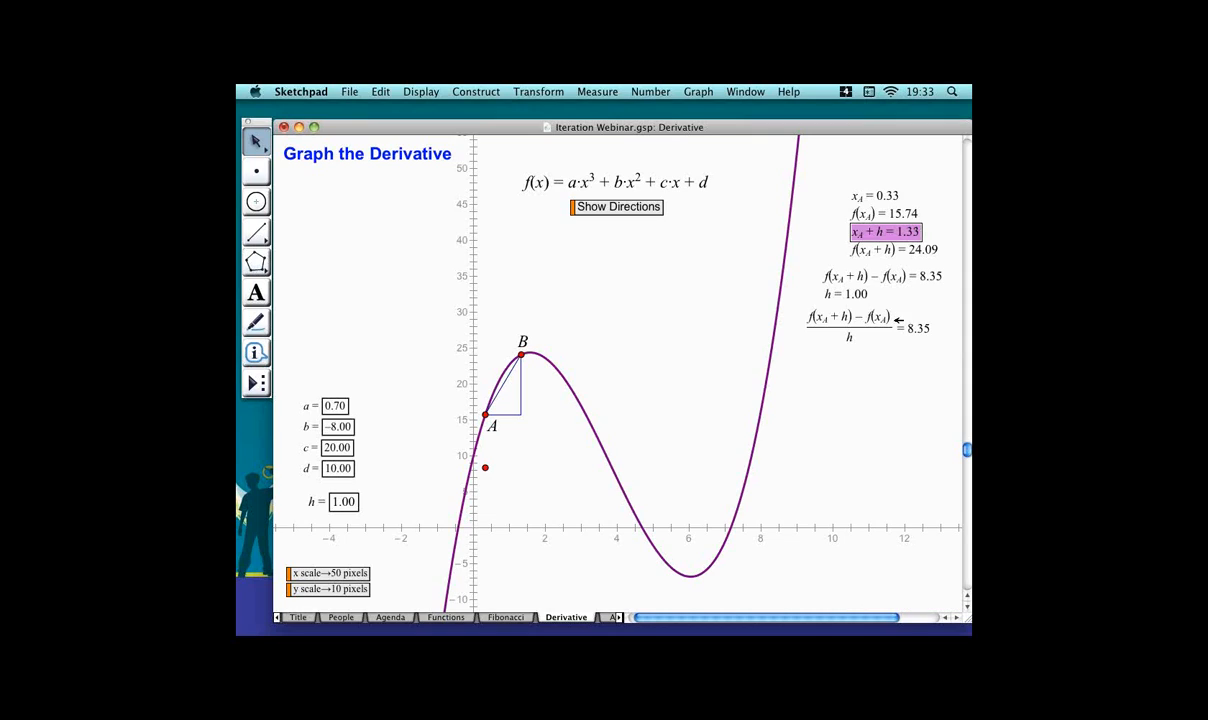
pyautogui.click(899, 320)
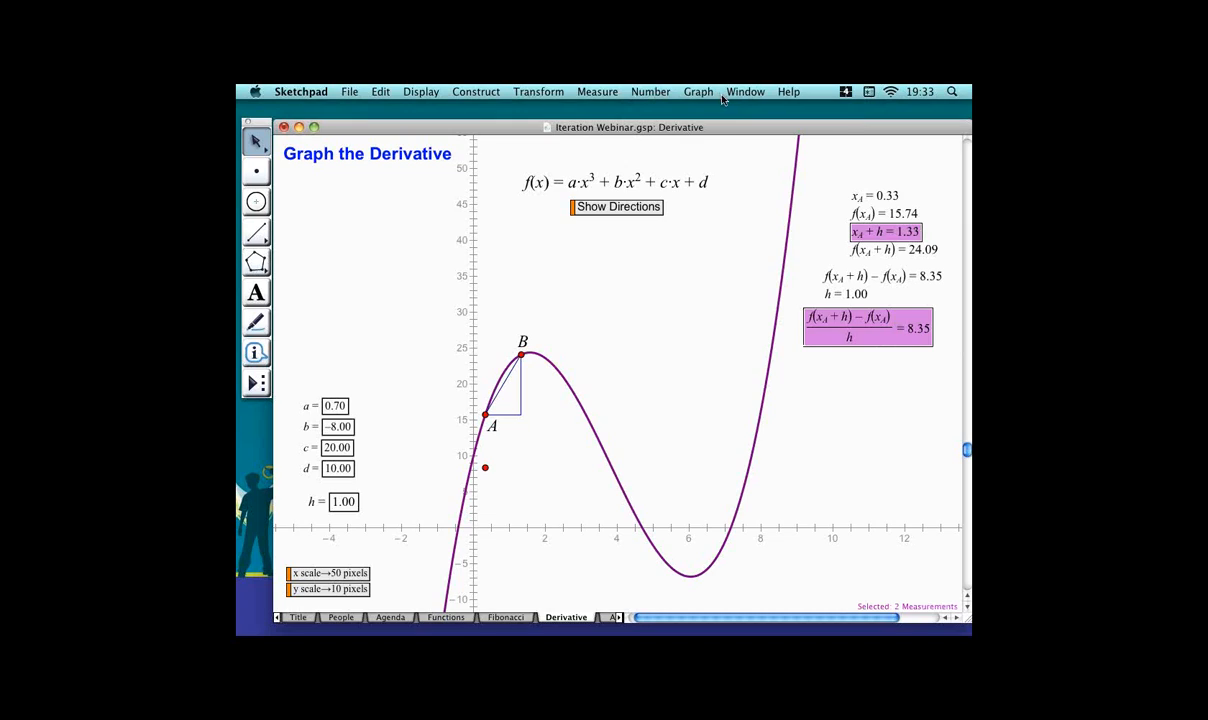
pyautogui.click(692, 92)
pyautogui.click(751, 223)
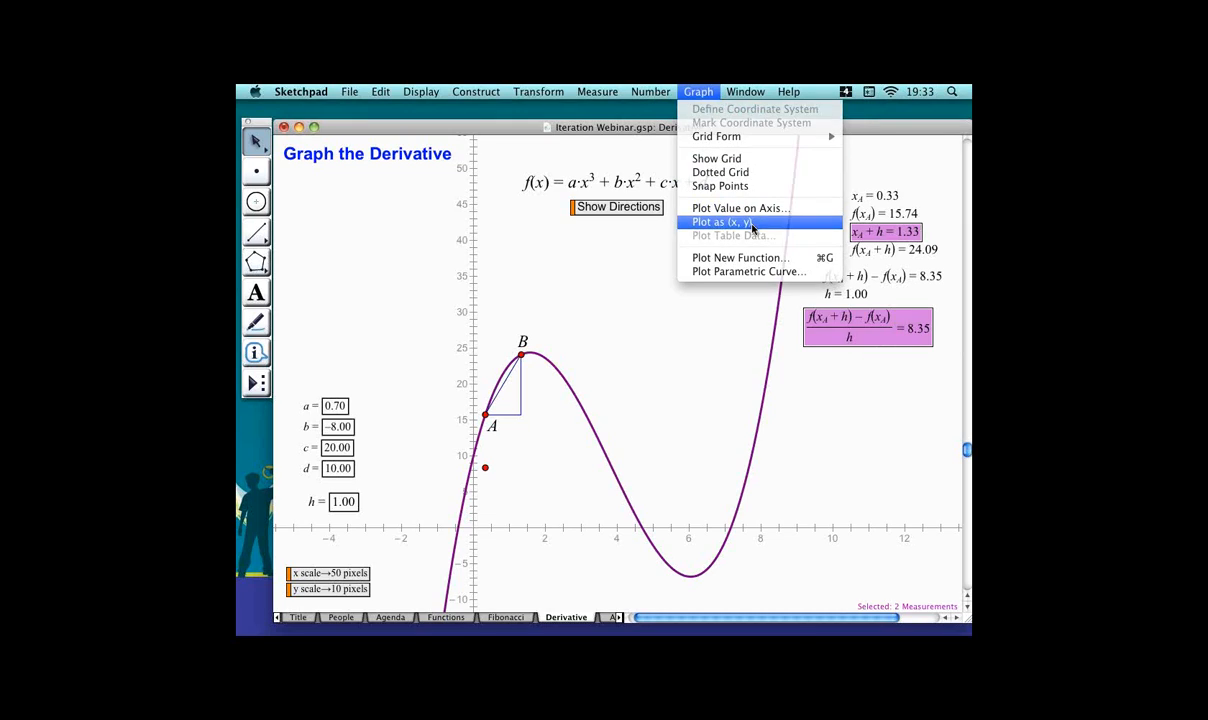
# Connect the two plotted points with a segment and set its line width to Medium.
pyautogui.click(487, 468)
pyautogui.press('super+l')
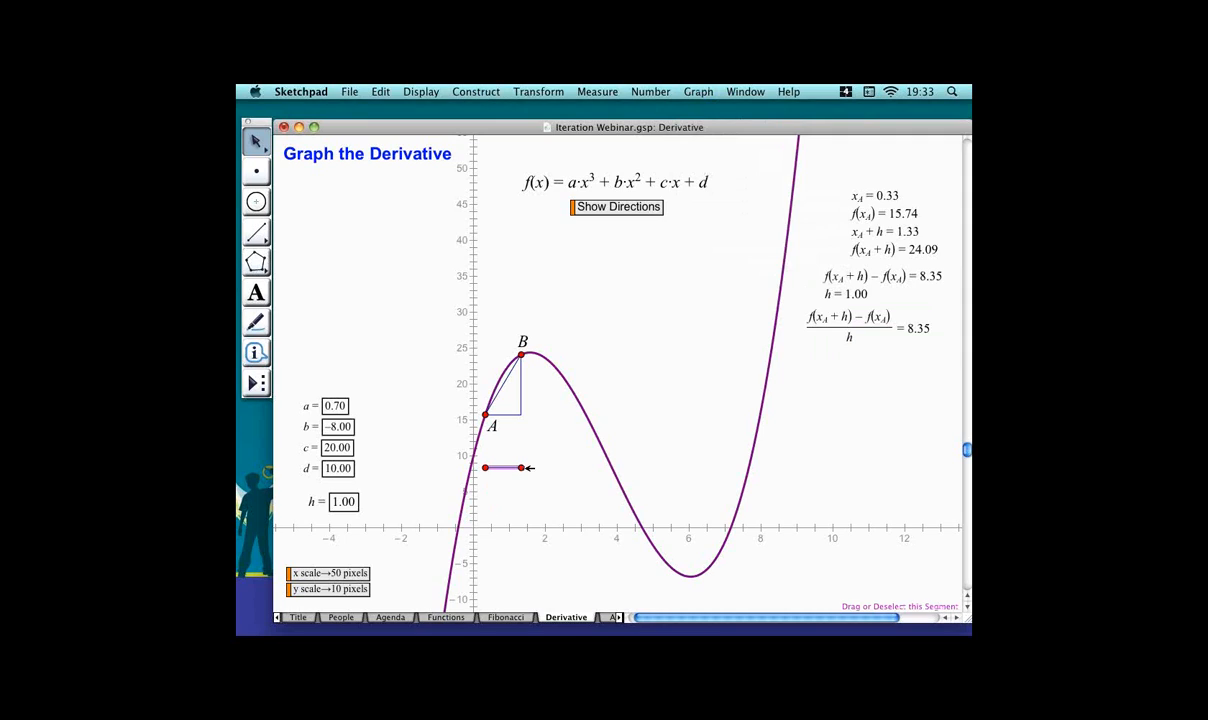
pyautogui.rightClick(508, 467)
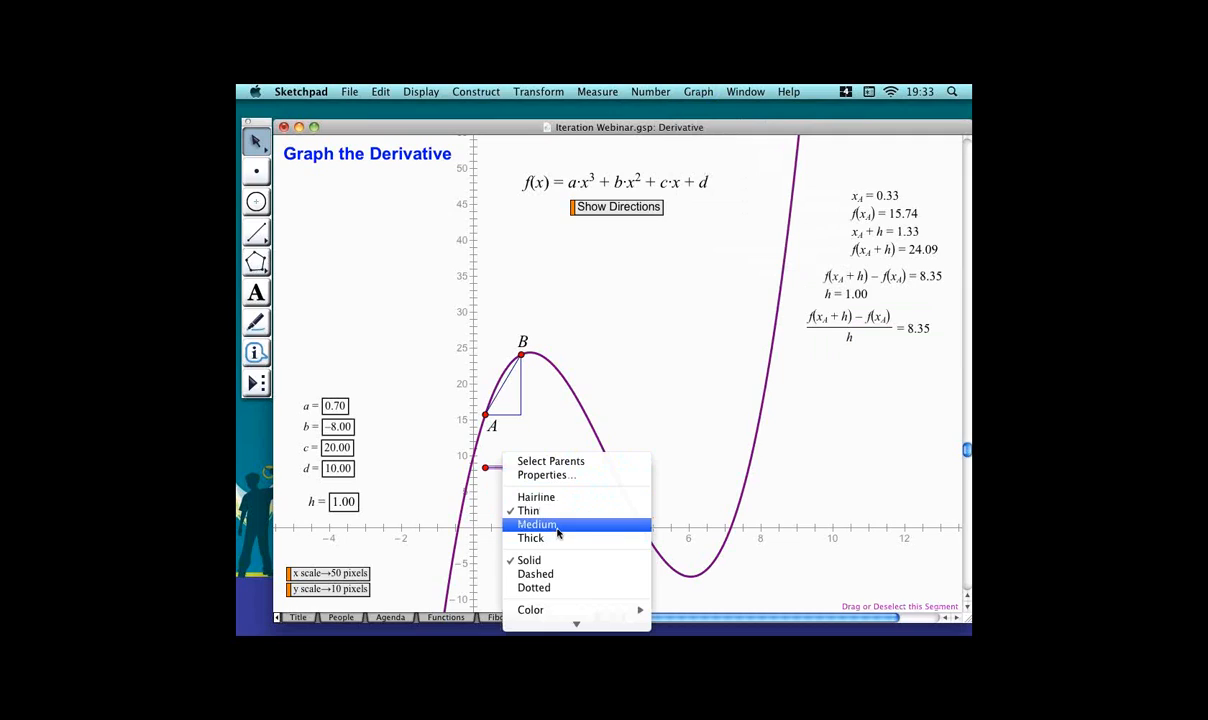
pyautogui.click(558, 534)
# Move point A back and forth along the curve, leaving it at about x = 0.48.
pyautogui.click(334, 308)
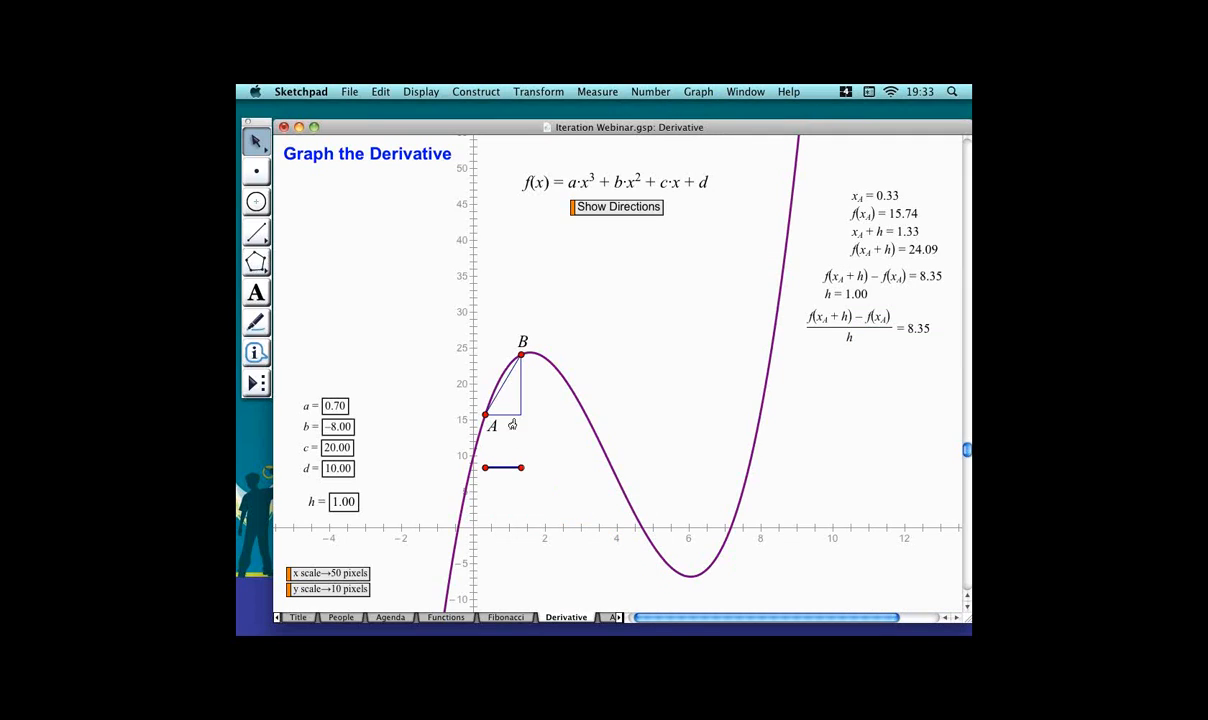
pyautogui.moveTo(485, 414); pyautogui.dragTo(511, 416)
pyautogui.moveTo(512, 410); pyautogui.dragTo(490, 399)
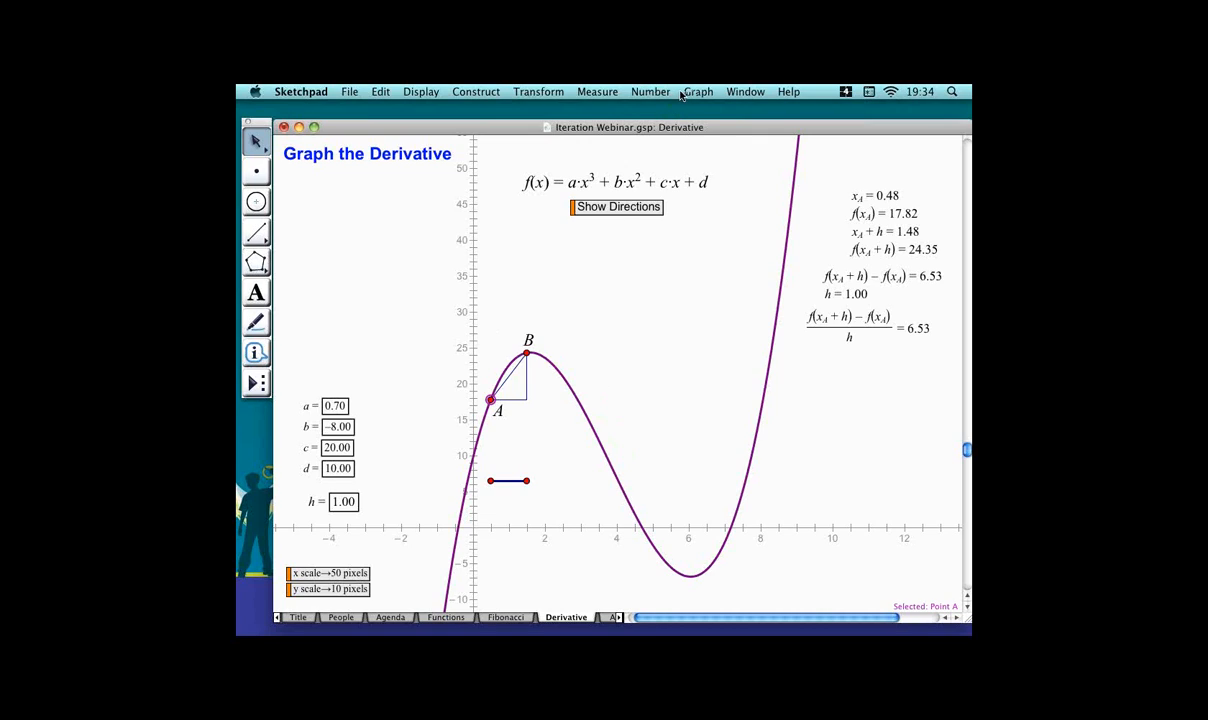
# Iterate the construction by mapping point A to point B with 3 iterations.
pyautogui.click(533, 90)
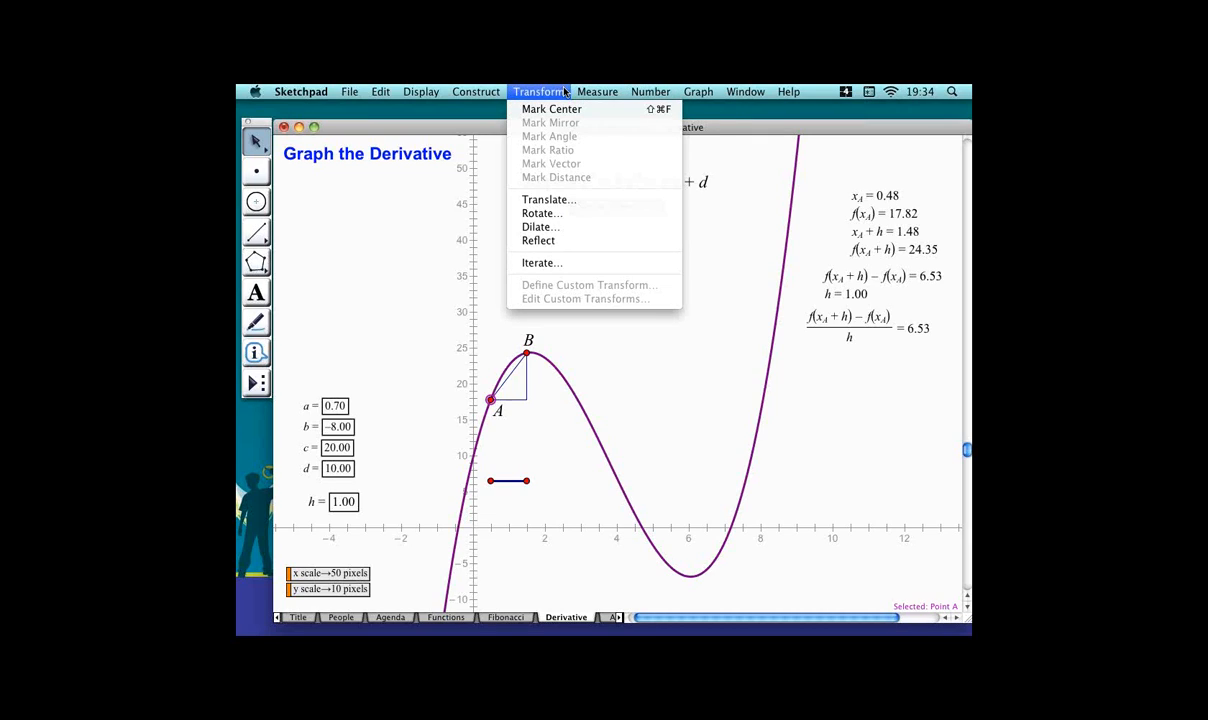
pyautogui.click(567, 266)
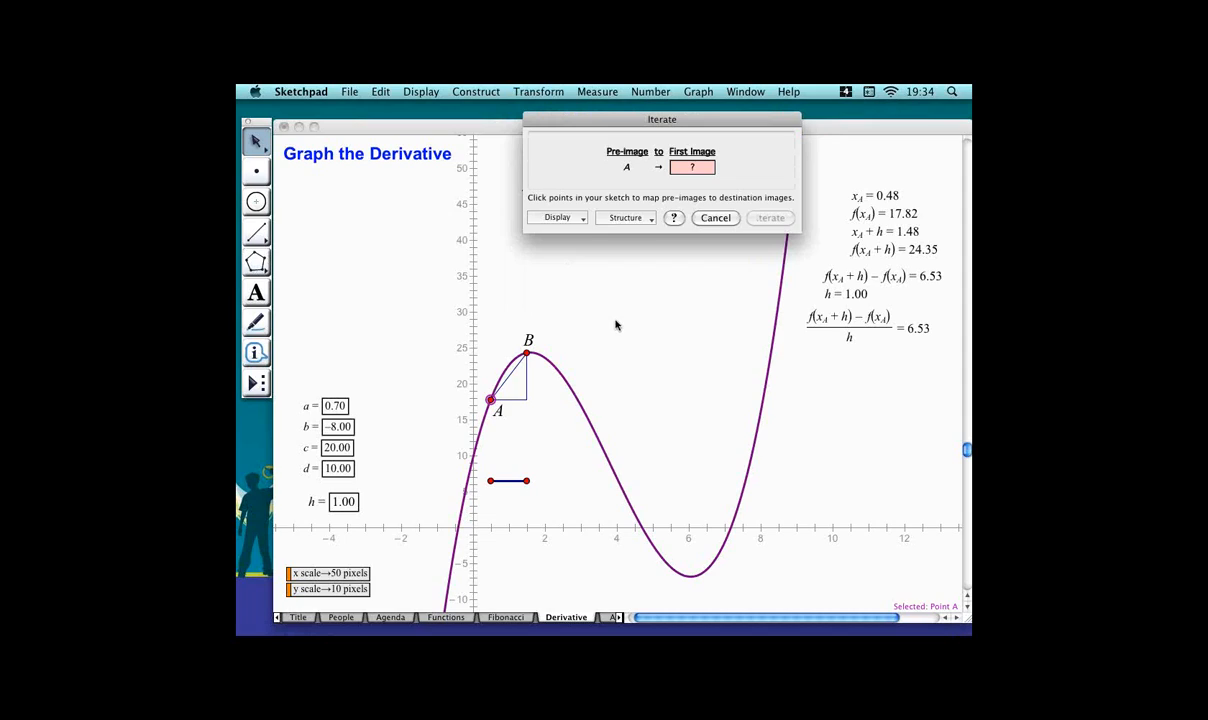
pyautogui.click(527, 352)
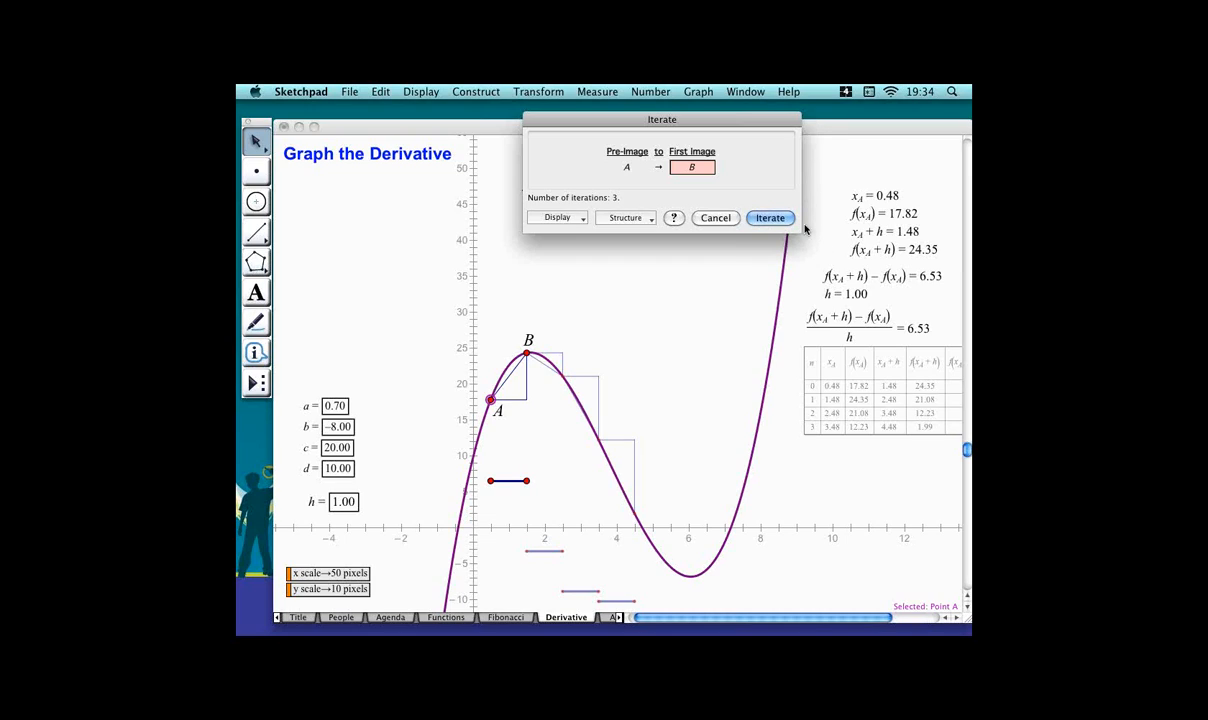
pyautogui.click(772, 217)
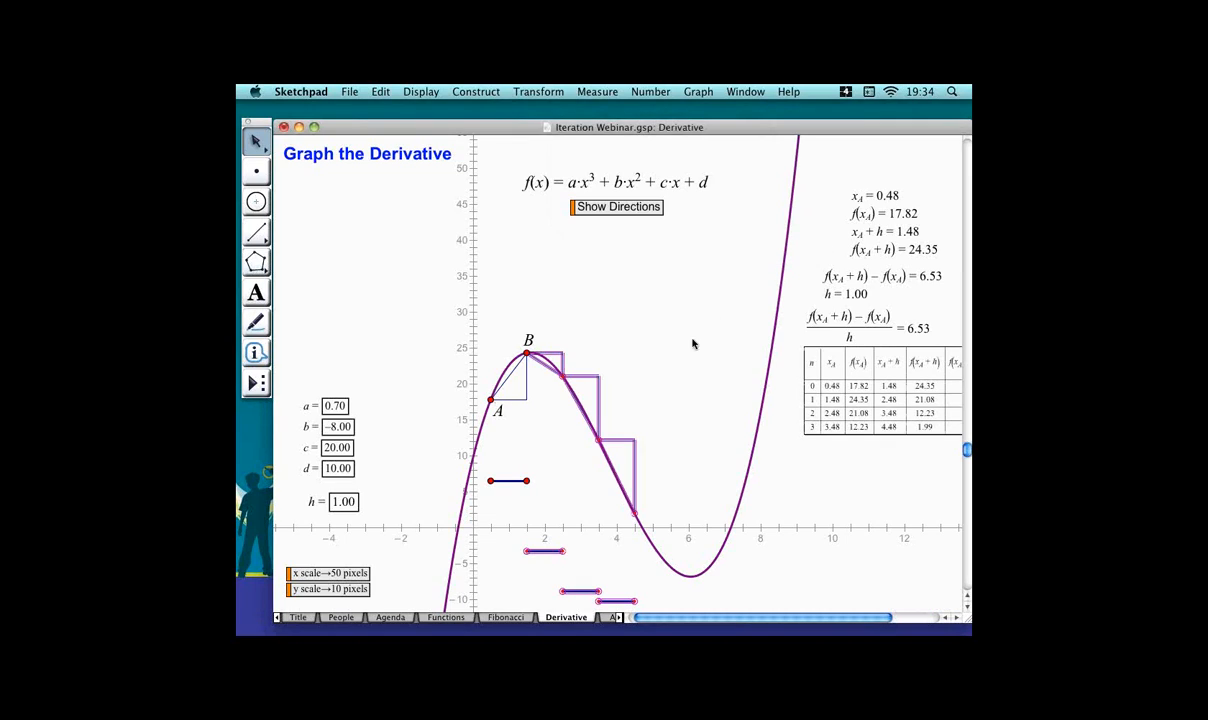
# Select the iterated image and raise its depth to 9 iterations.
pyautogui.click(624, 410)
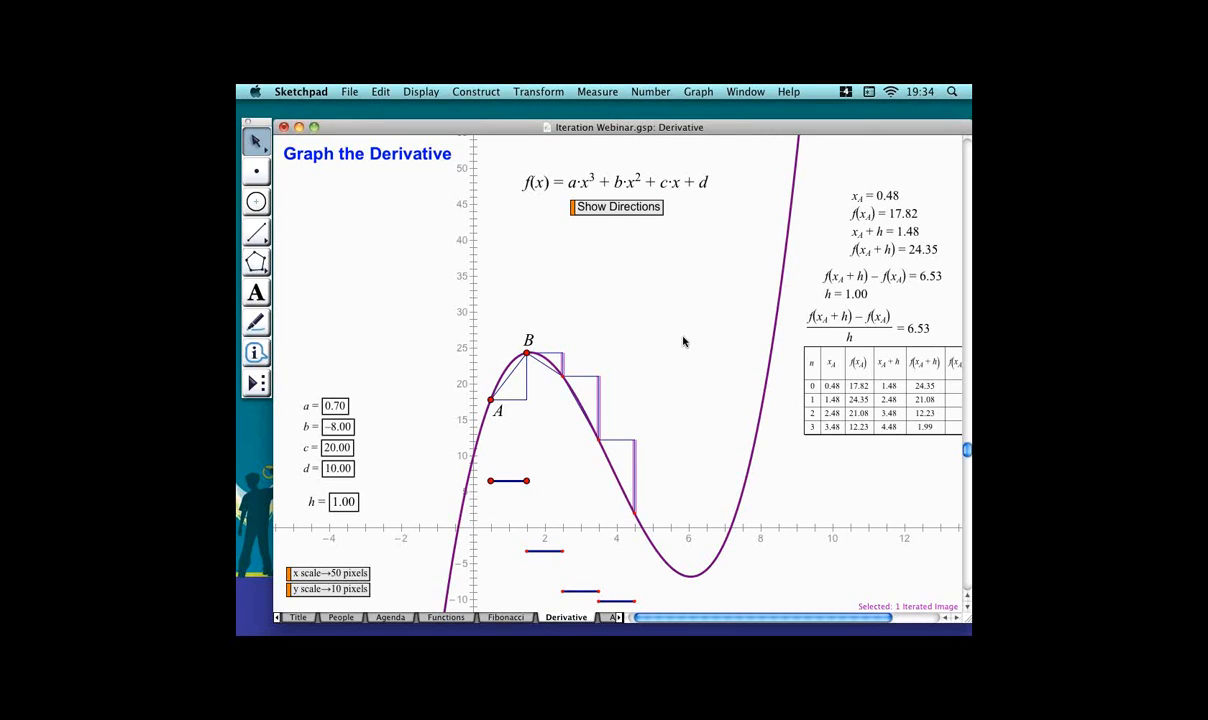
pyautogui.press('+')
pyautogui.press('+')
pyautogui.press('+')
pyautogui.press('+')
pyautogui.press('+')
pyautogui.press('+')
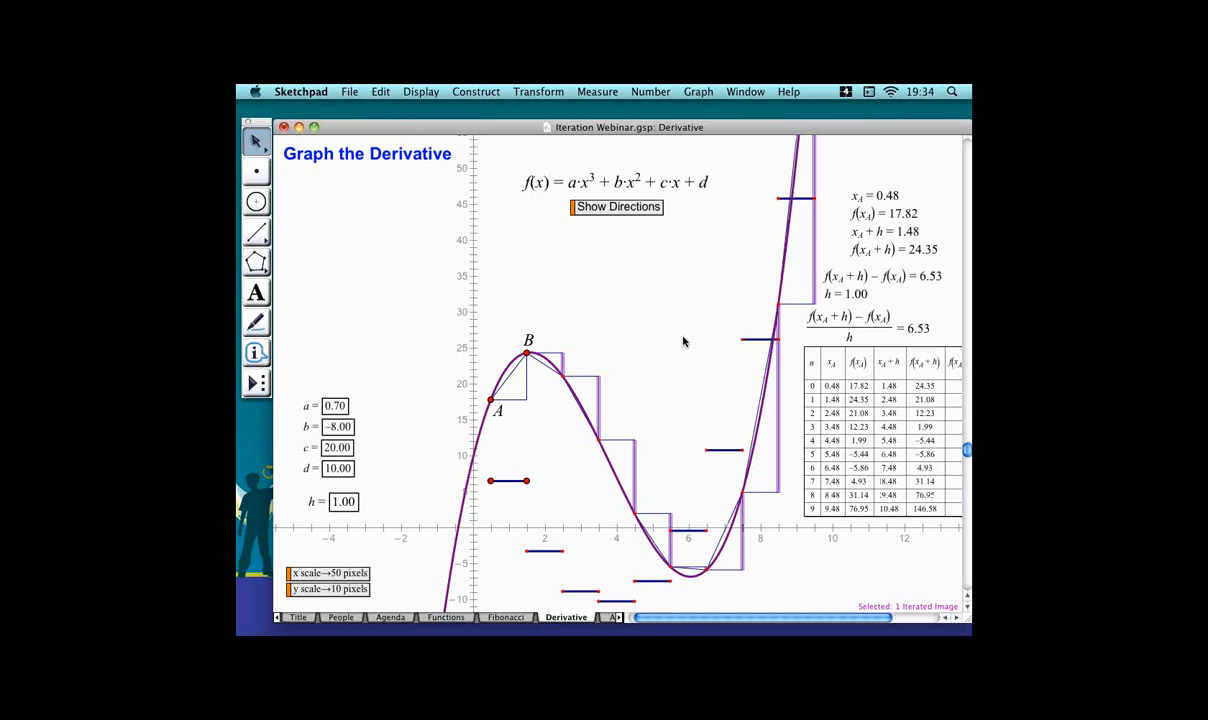
# Delete the table of iterated values below the difference quotient.
pyautogui.click(677, 357)
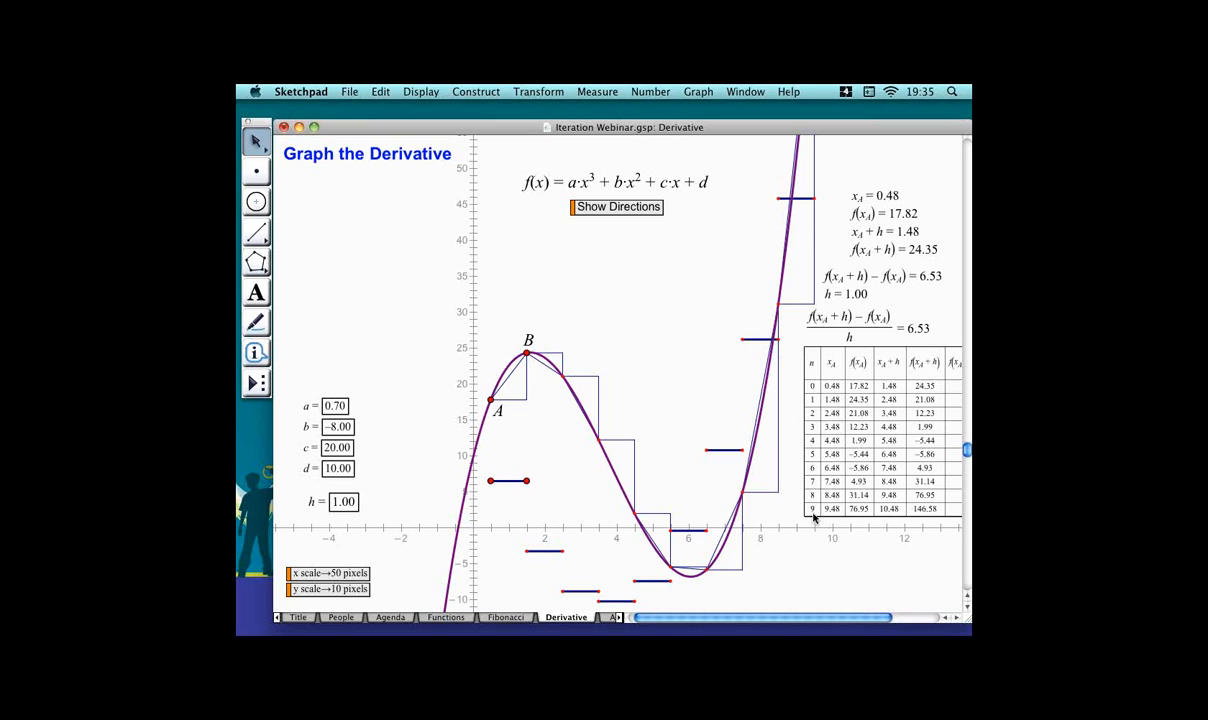
pyautogui.click(846, 497)
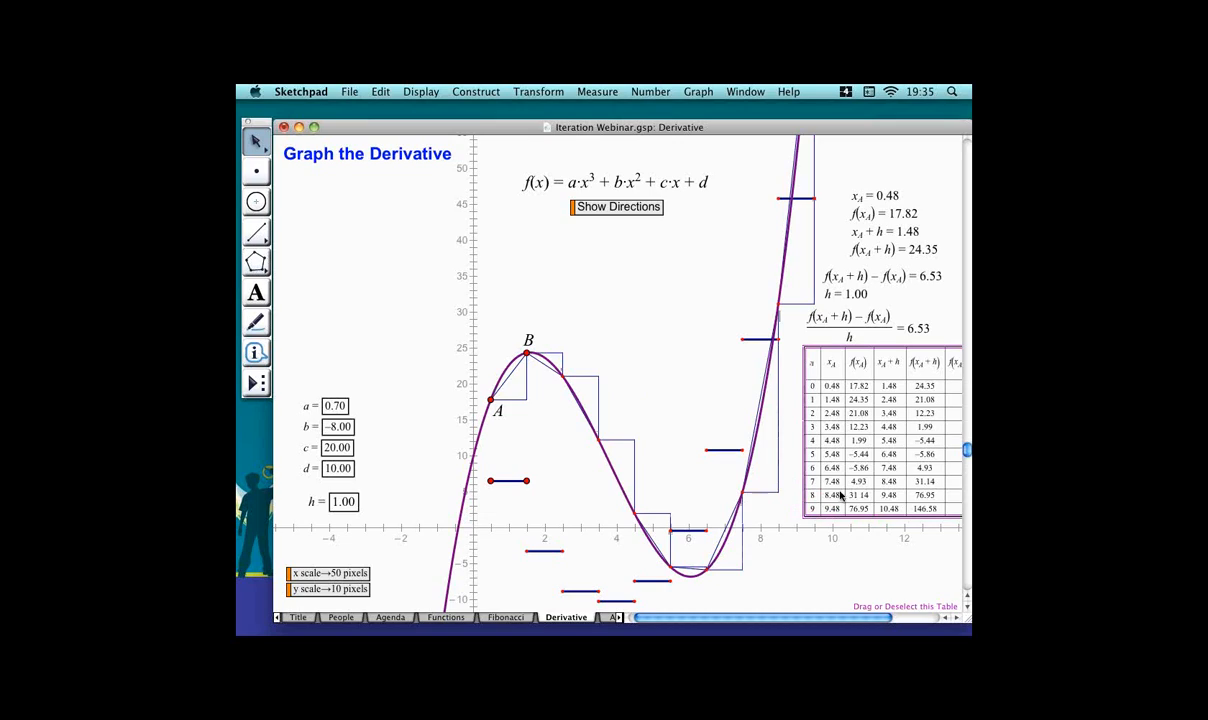
pyautogui.press('BackSpace')
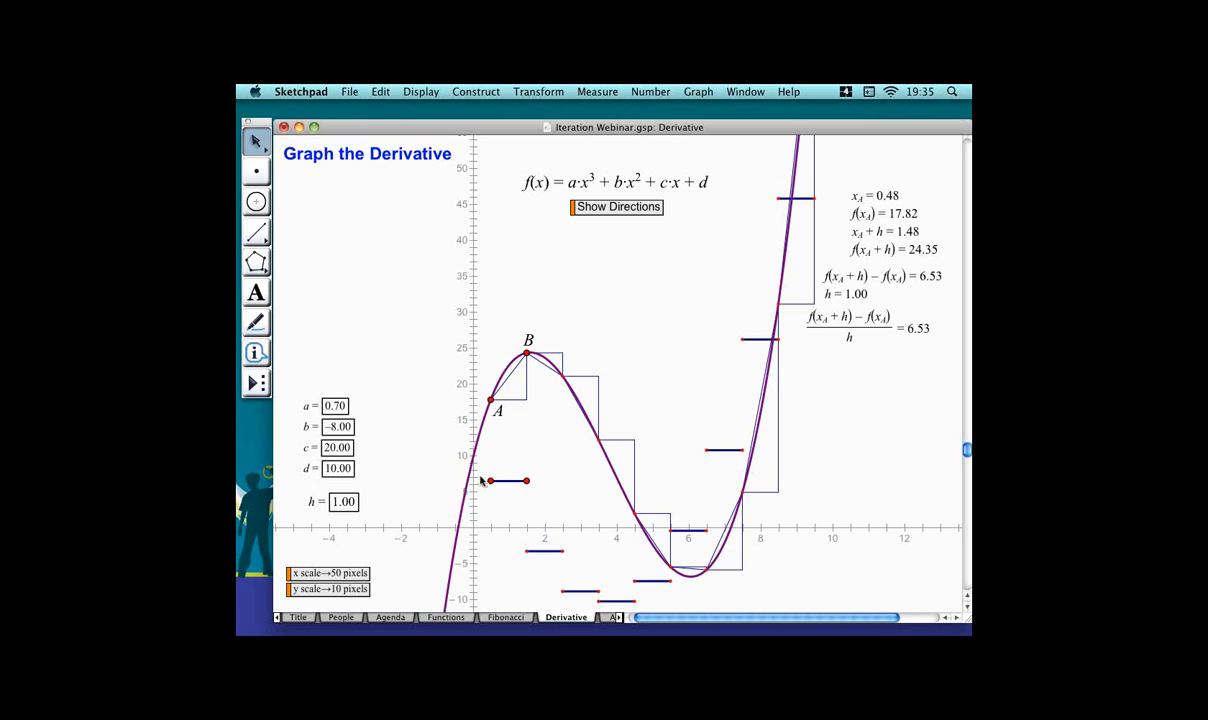
# Reduce the depth of the iterated image to 7 iterations and deselect it.
pyautogui.click(337, 501)
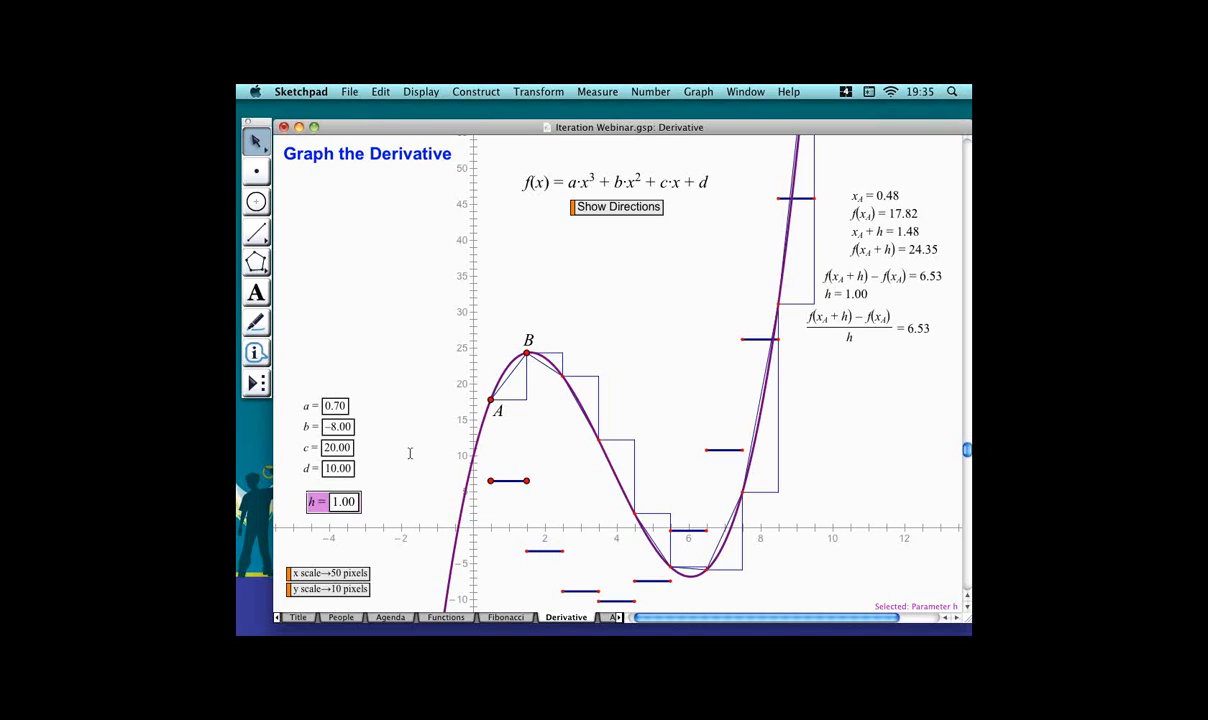
pyautogui.click(627, 395)
pyautogui.click(624, 402)
pyautogui.press('-')
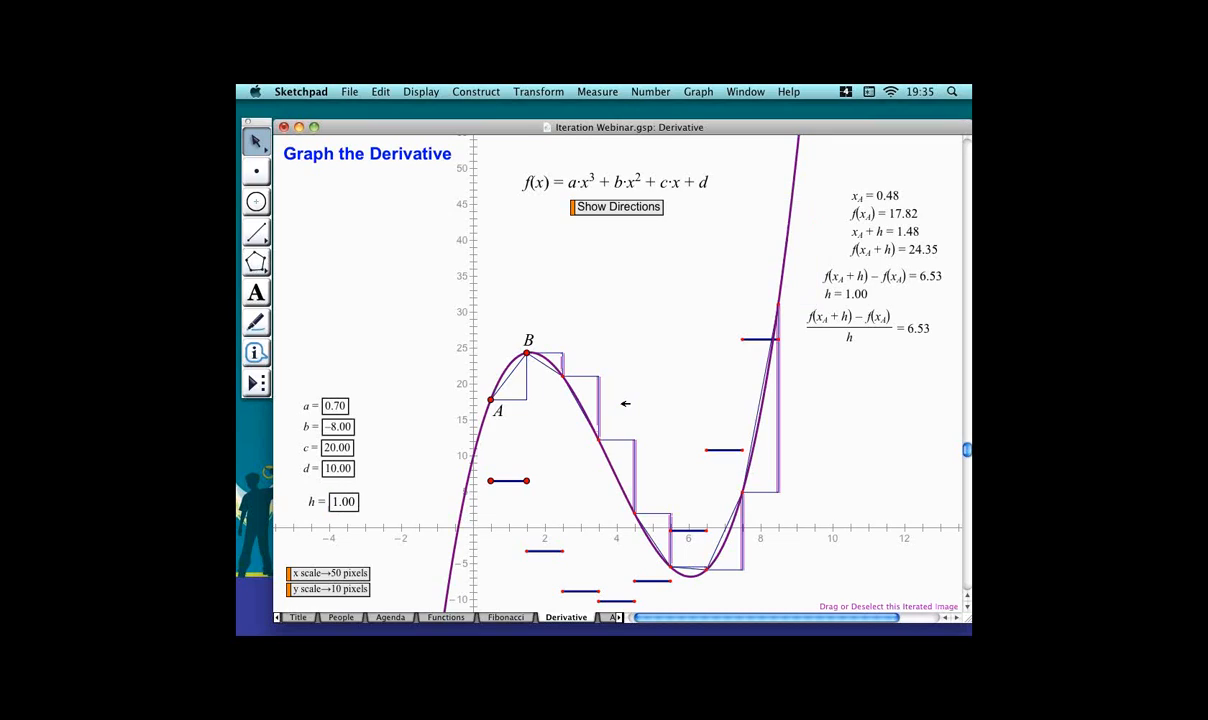
pyautogui.click(391, 414)
# Decrease parameter h step by step to 0.51.
pyautogui.click(340, 506)
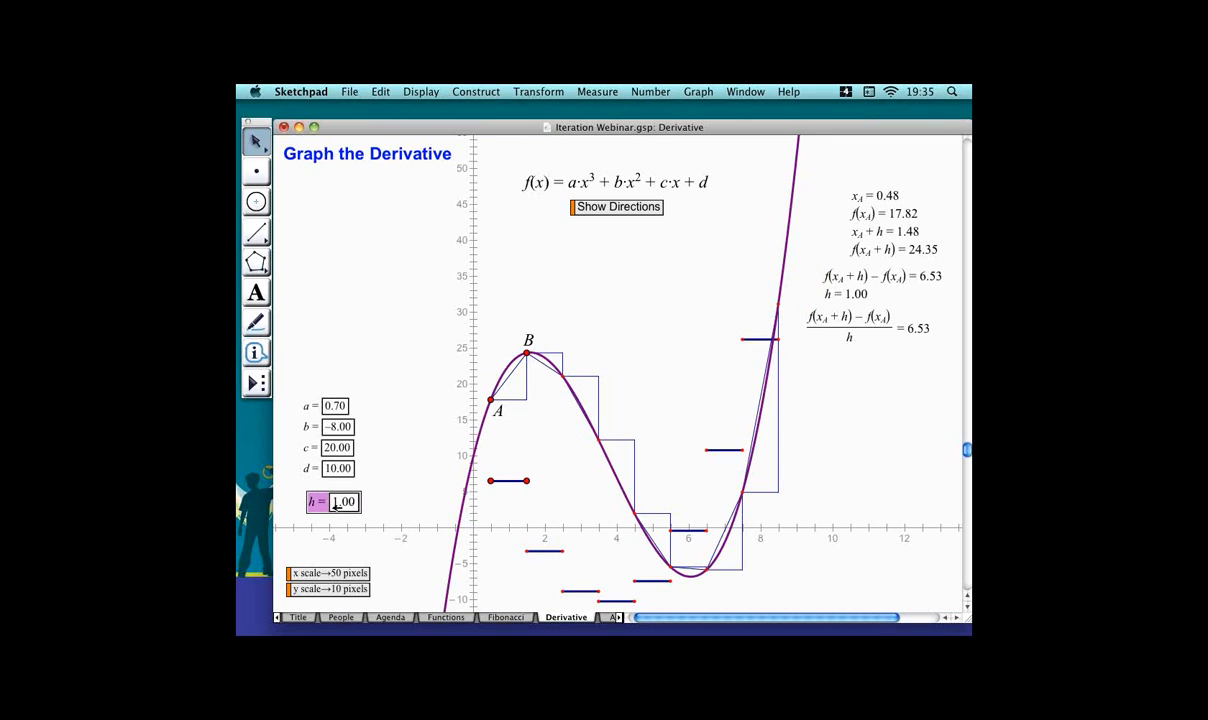
pyautogui.press('-')
pyautogui.press('-')
pyautogui.press('-')
pyautogui.press('-')
pyautogui.press('-')
pyautogui.press('-')
pyautogui.press('-')
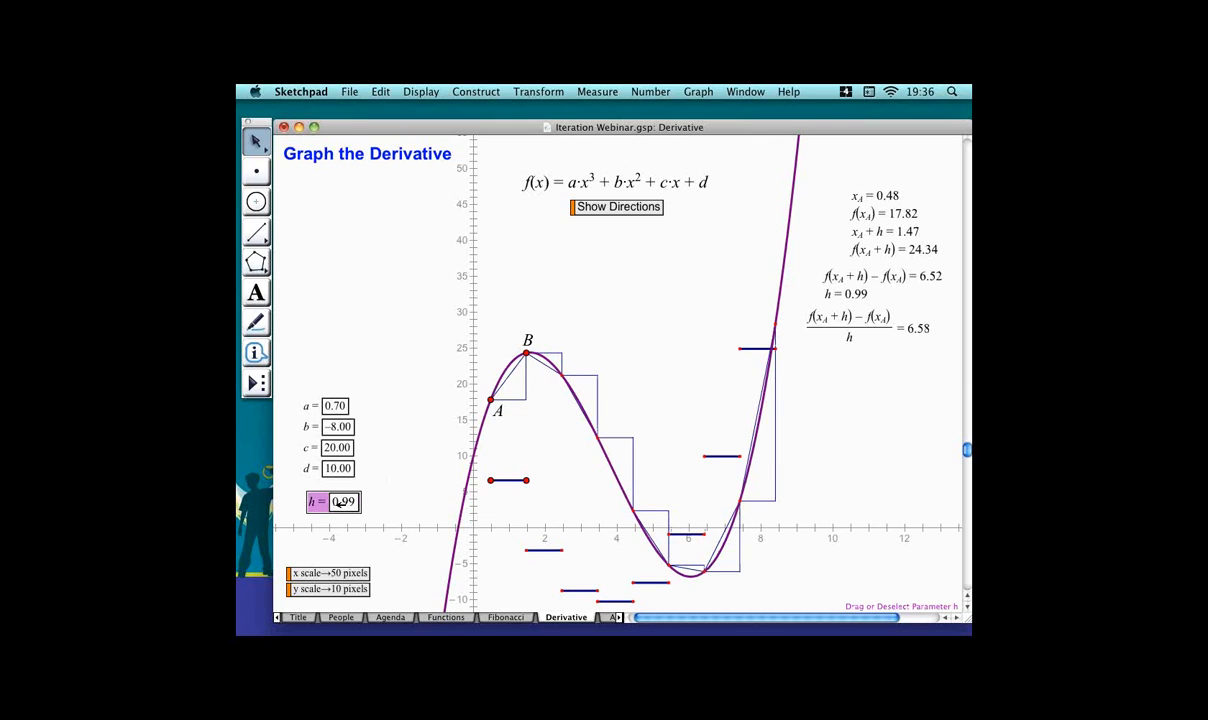
pyautogui.press('-')
pyautogui.press('-')
pyautogui.press('-')
pyautogui.press('-')
pyautogui.press('-')
pyautogui.press('-')
pyautogui.press('-')
pyautogui.press('-')
pyautogui.press('-')
pyautogui.press('-')
pyautogui.press('-')
pyautogui.press('-')
pyautogui.press('-')
pyautogui.press('-')
pyautogui.press('-')
pyautogui.press('-')
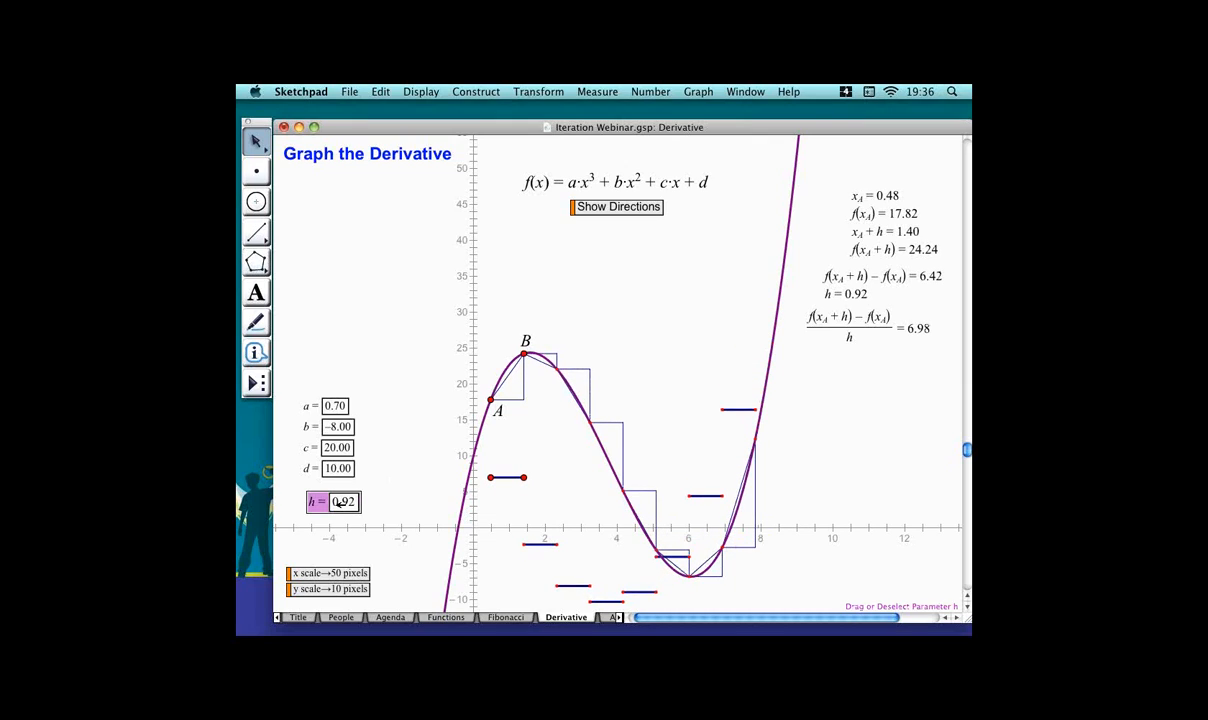
pyautogui.press('-')
pyautogui.press('-')
pyautogui.press('-')
pyautogui.press('-')
pyautogui.press('-')
pyautogui.press('-')
pyautogui.press('-')
pyautogui.press('-')
pyautogui.press('-')
pyautogui.press('-')
pyautogui.press('-')
pyautogui.press('-')
pyautogui.press('-')
pyautogui.press('-')
pyautogui.press('-')
pyautogui.press('-')
pyautogui.press('-')
pyautogui.press('-')
pyautogui.press('-')
pyautogui.press('-')
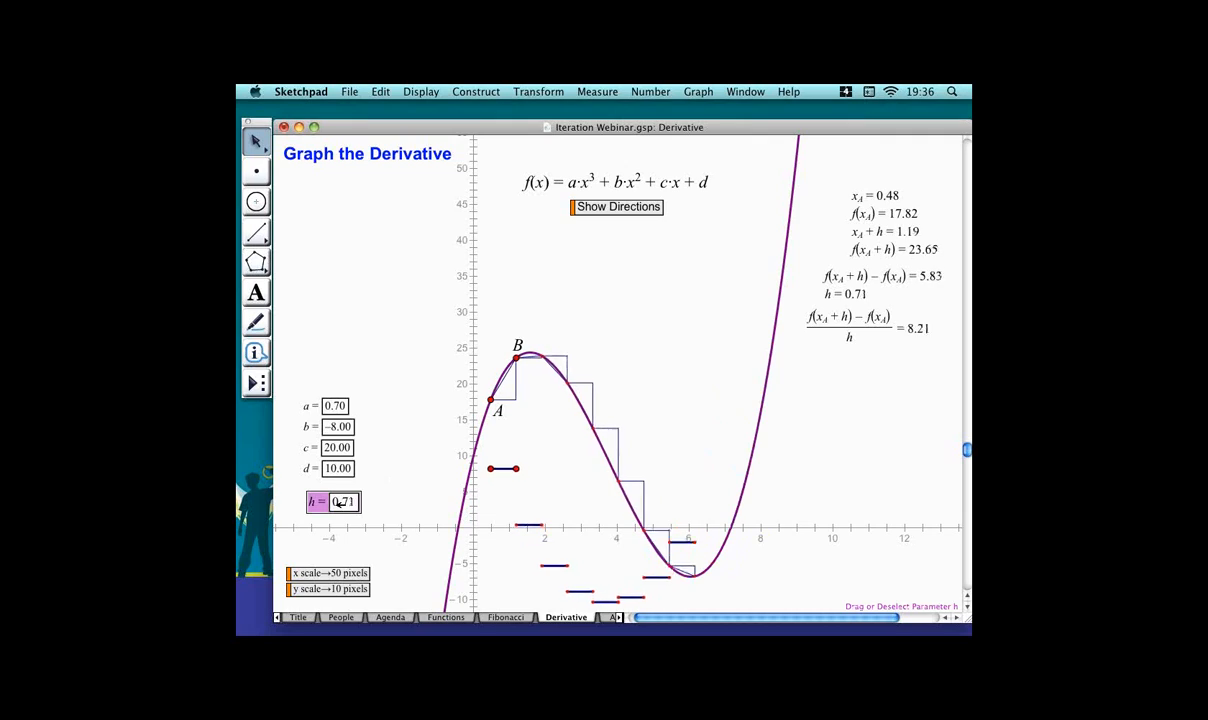
pyautogui.press('-')
pyautogui.press('-')
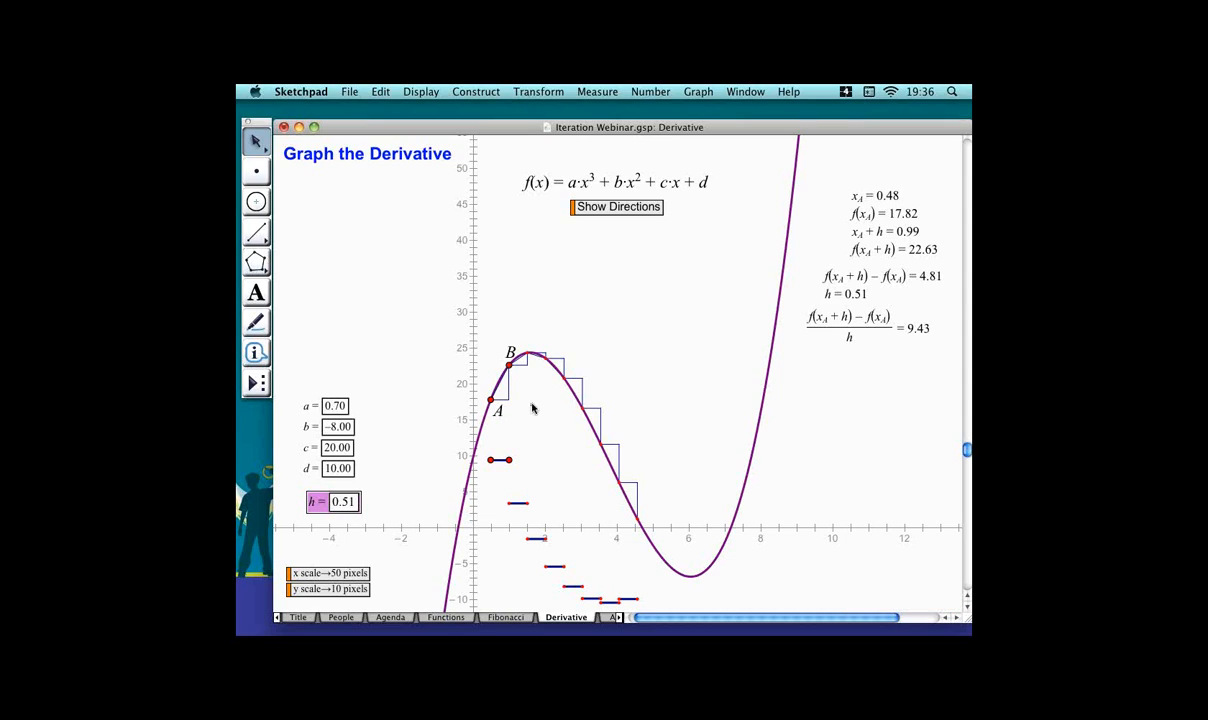
# Select the iterated image of the stair-step segments, raise its depth to 35 iterations and deselect it.
pyautogui.click(628, 415)
pyautogui.click(627, 422)
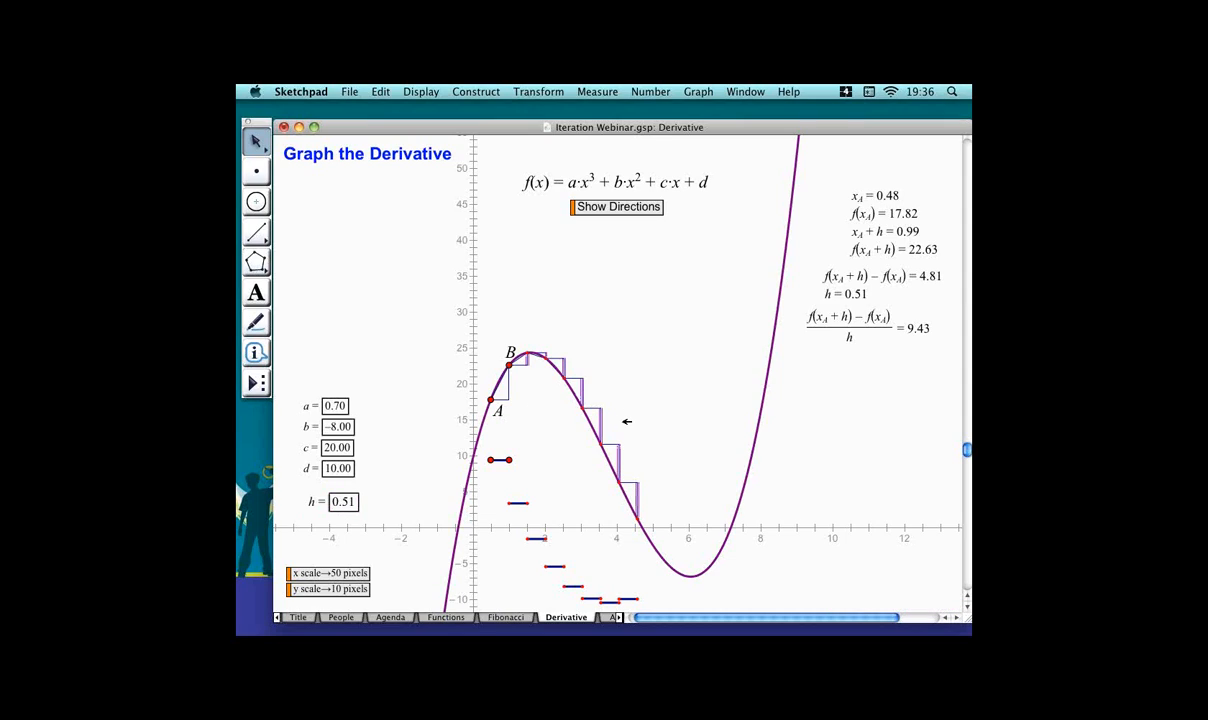
pyautogui.press('+')
pyautogui.press('+')
pyautogui.press('+')
pyautogui.press('+')
pyautogui.press('+')
pyautogui.press('+')
pyautogui.press('+')
pyautogui.press('+')
pyautogui.press('+')
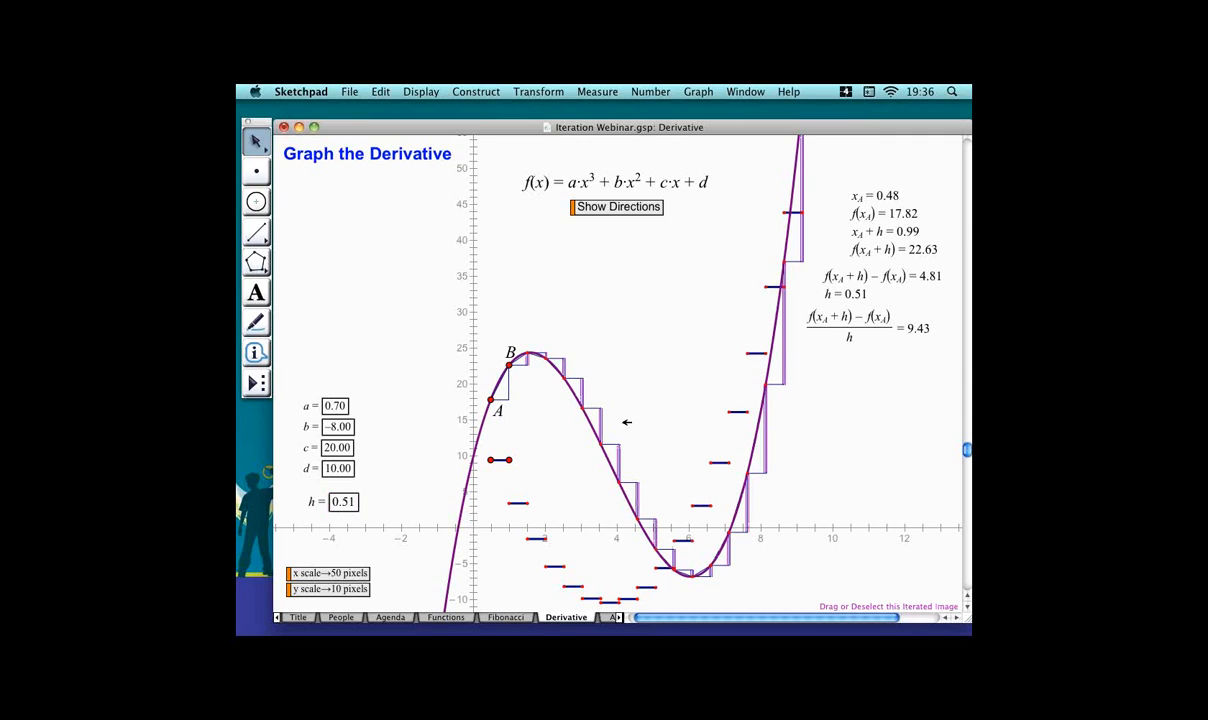
pyautogui.press('+')
pyautogui.press('+')
pyautogui.press('+')
pyautogui.press('+')
pyautogui.press('+')
pyautogui.press('+')
pyautogui.click(412, 459)
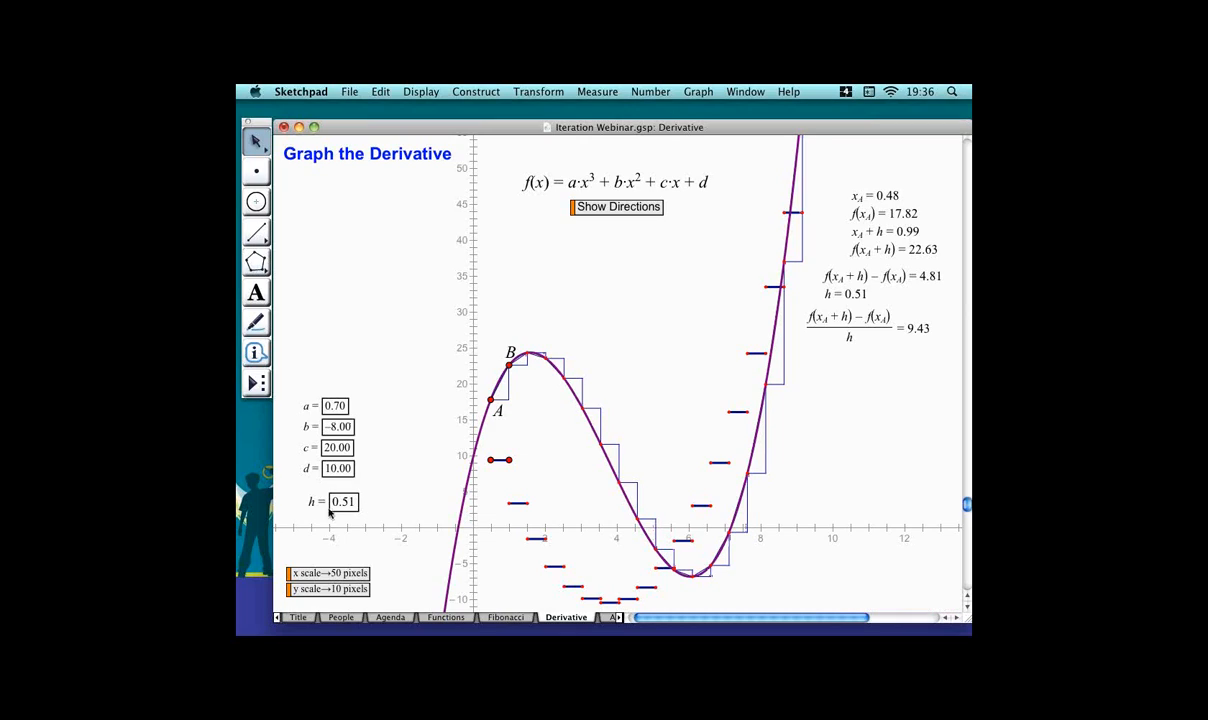
# Set parameter h to 0.2 and deselect it.
pyautogui.click(318, 502)
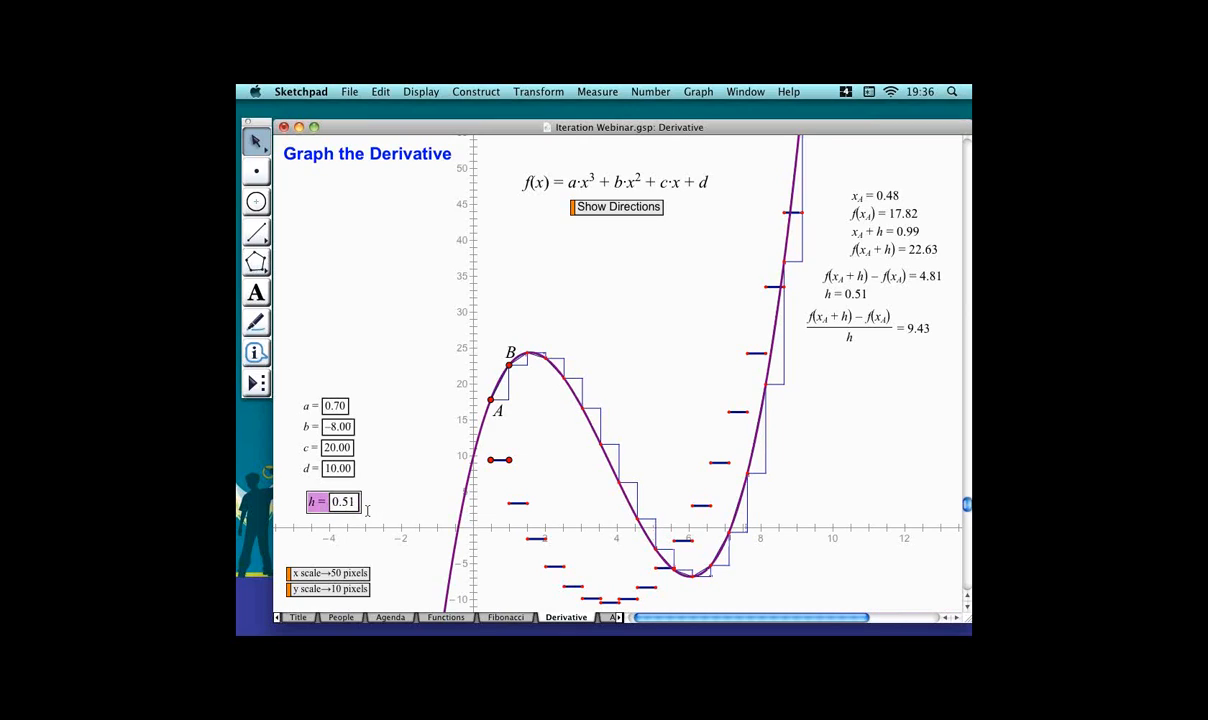
pyautogui.moveTo(366, 503); pyautogui.dragTo(380, 503)
pyautogui.write('2')
pyautogui.press('Return')
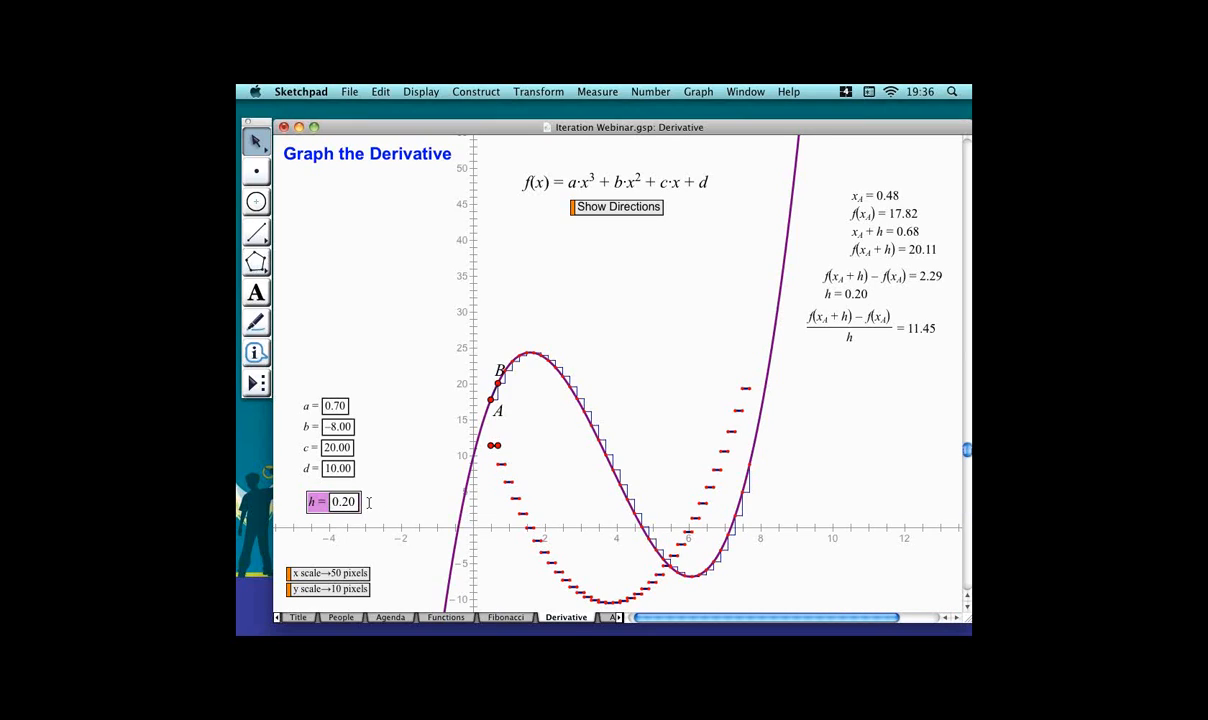
pyautogui.click(715, 421)
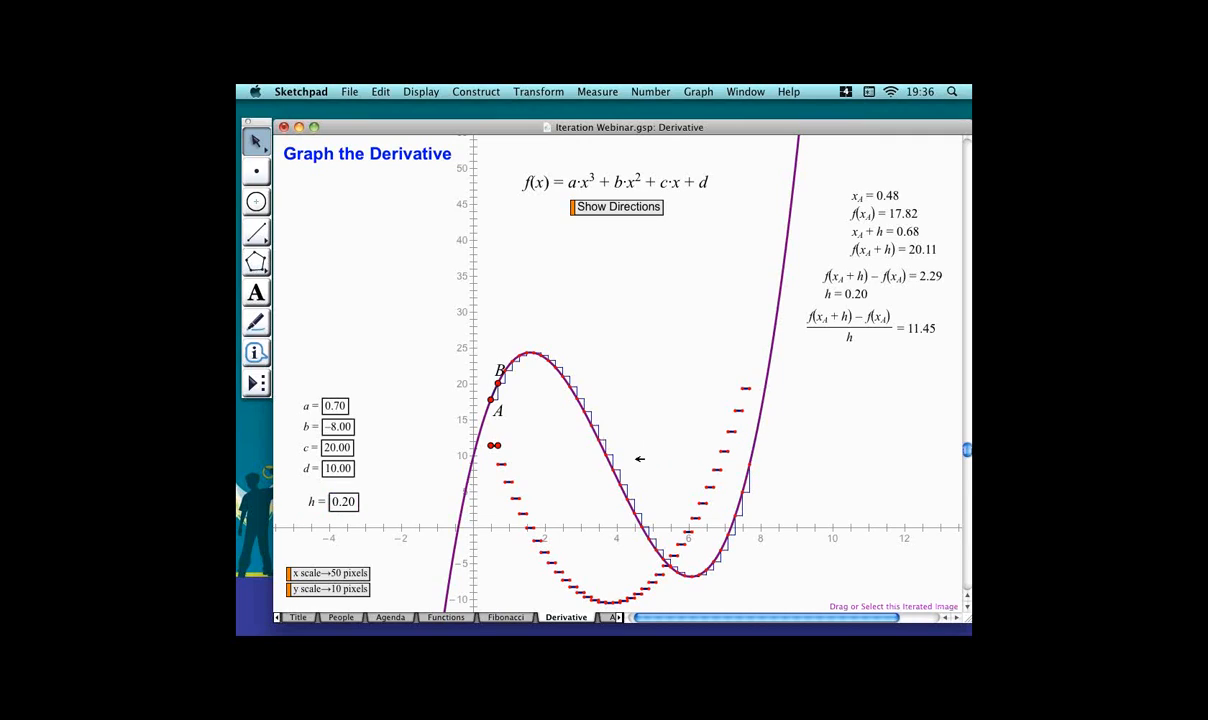
# Set the number of iterations in the iterated image's properties to 1000 and deselect the image.
pyautogui.rightClick(608, 442)
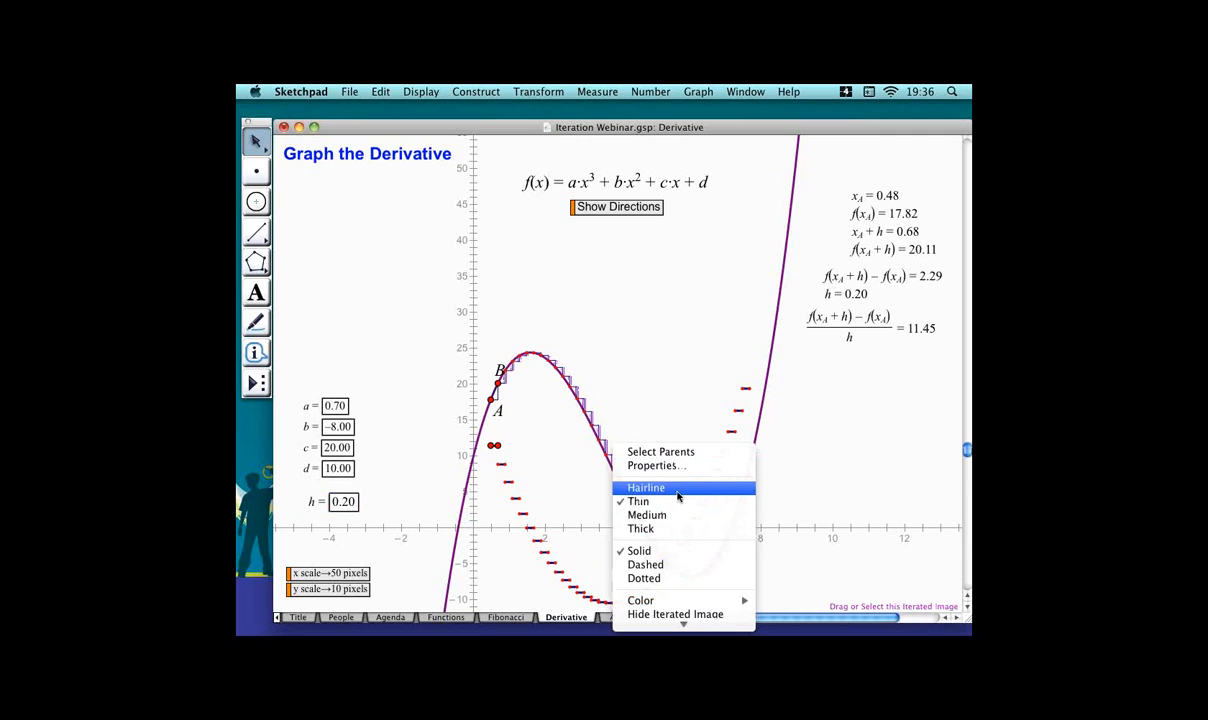
pyautogui.click(673, 473)
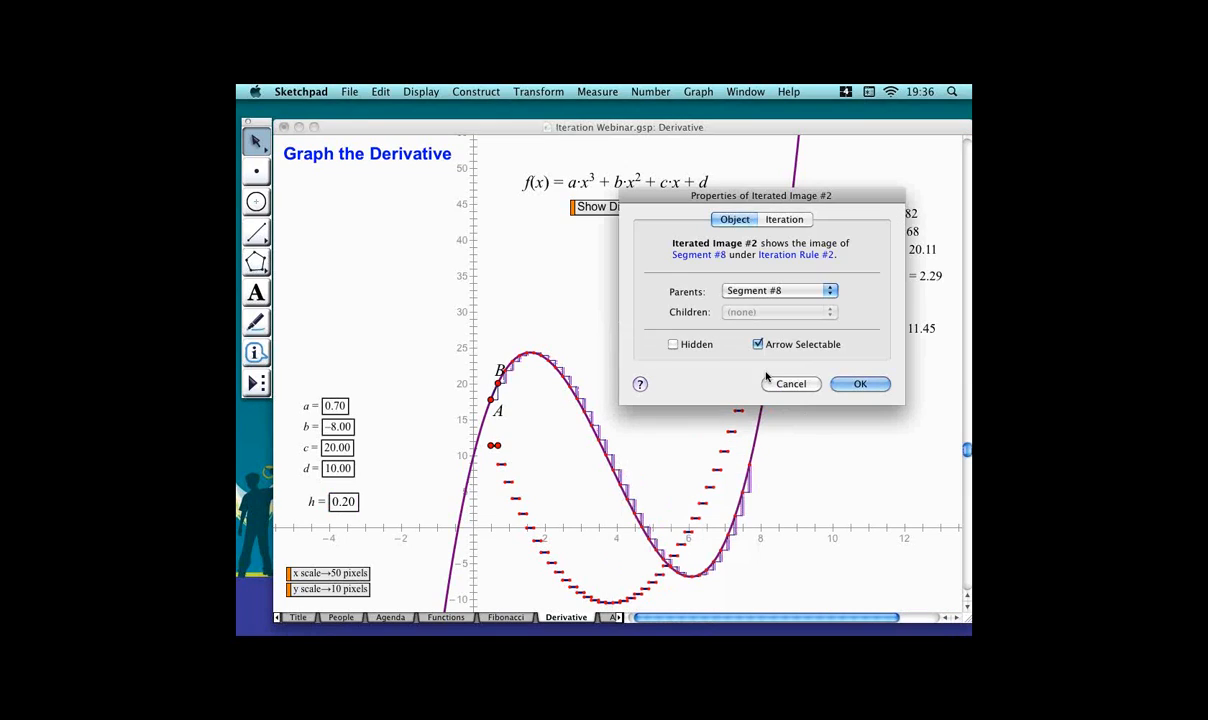
pyautogui.click(806, 221)
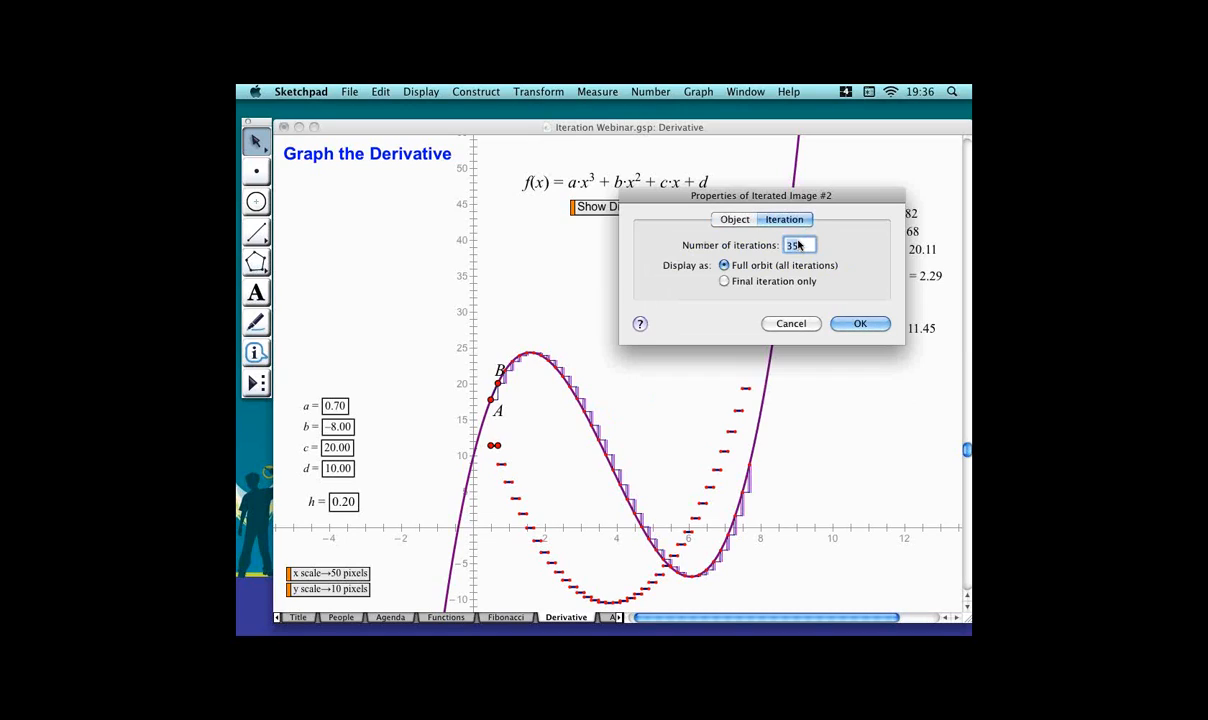
pyautogui.write('1000')
pyautogui.press('Return')
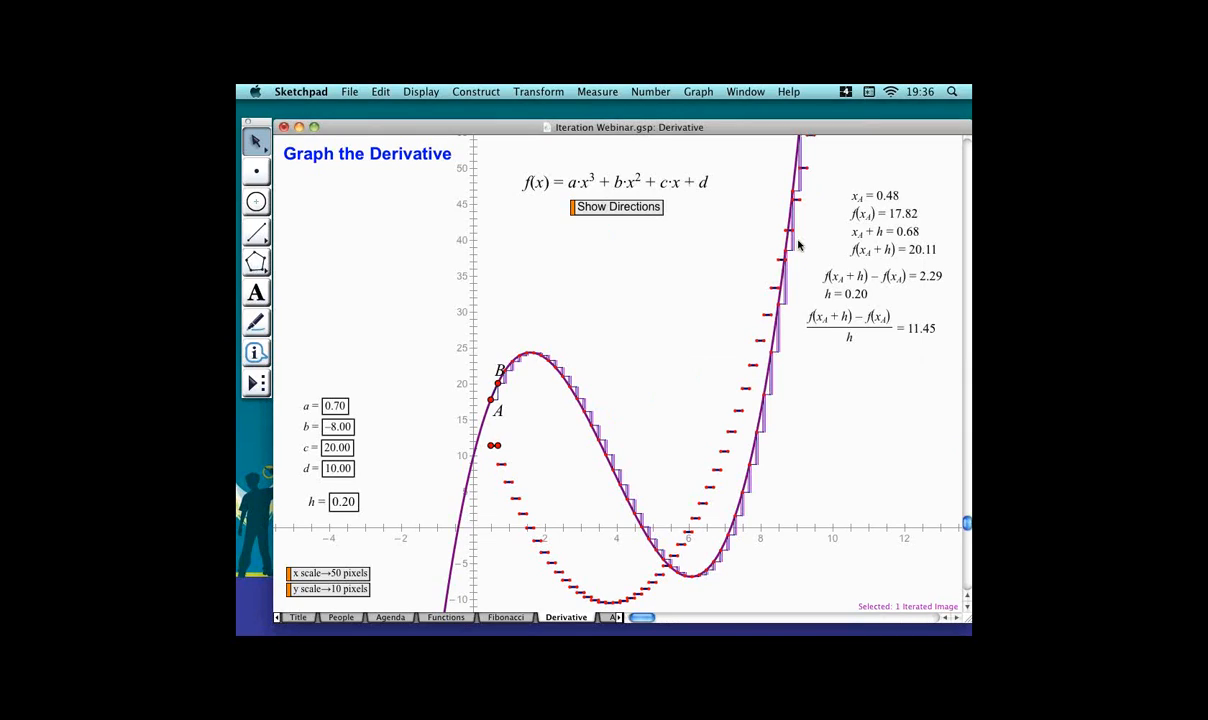
pyautogui.click(652, 364)
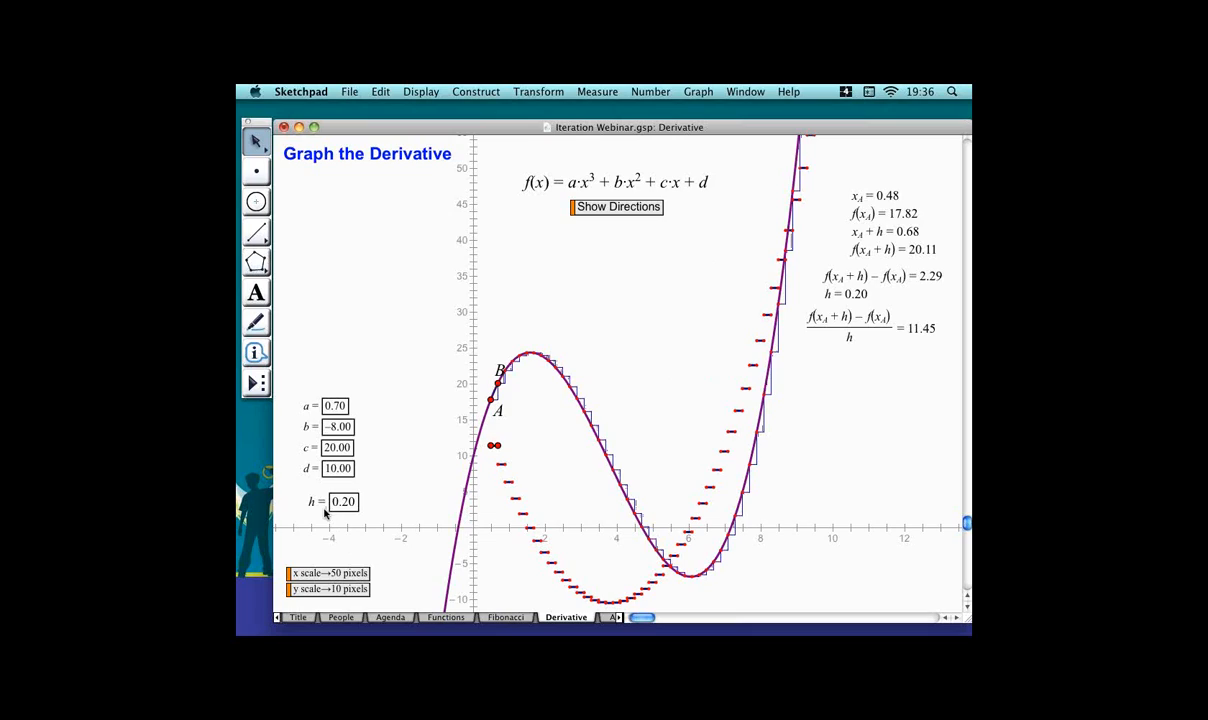
# Hide the two iterated point images at the ends of the difference-quotient segments.
pyautogui.click(338, 502)
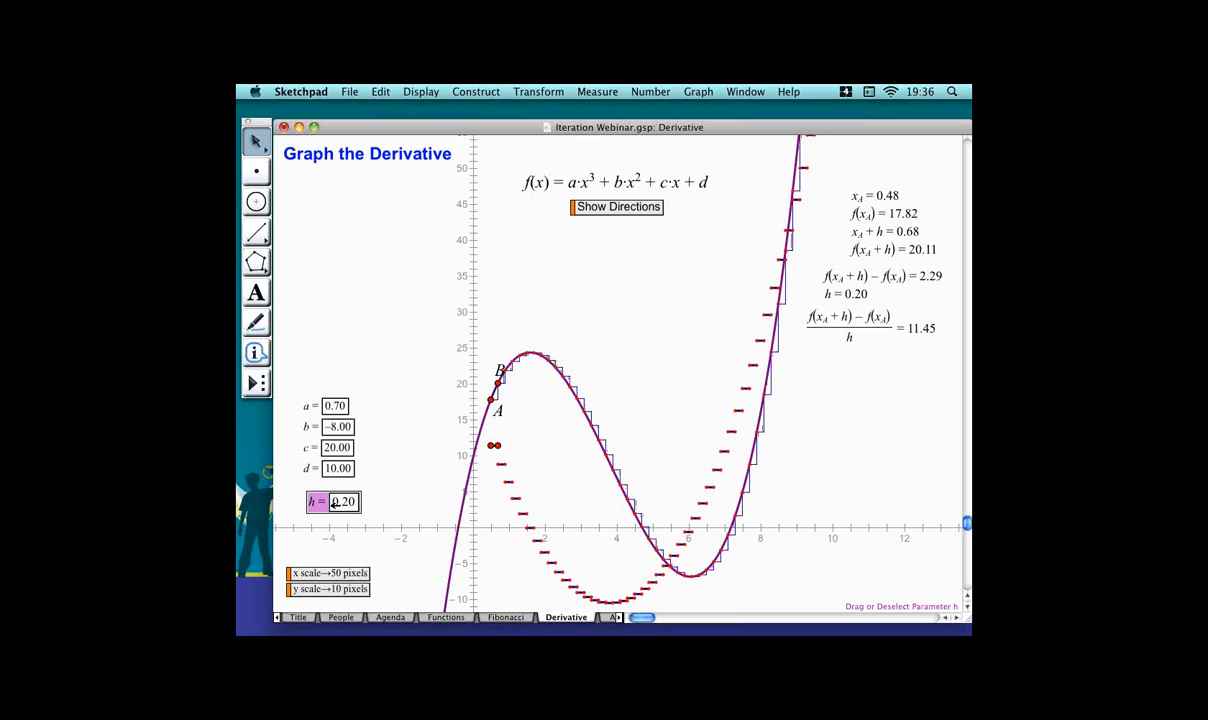
pyautogui.click(517, 482)
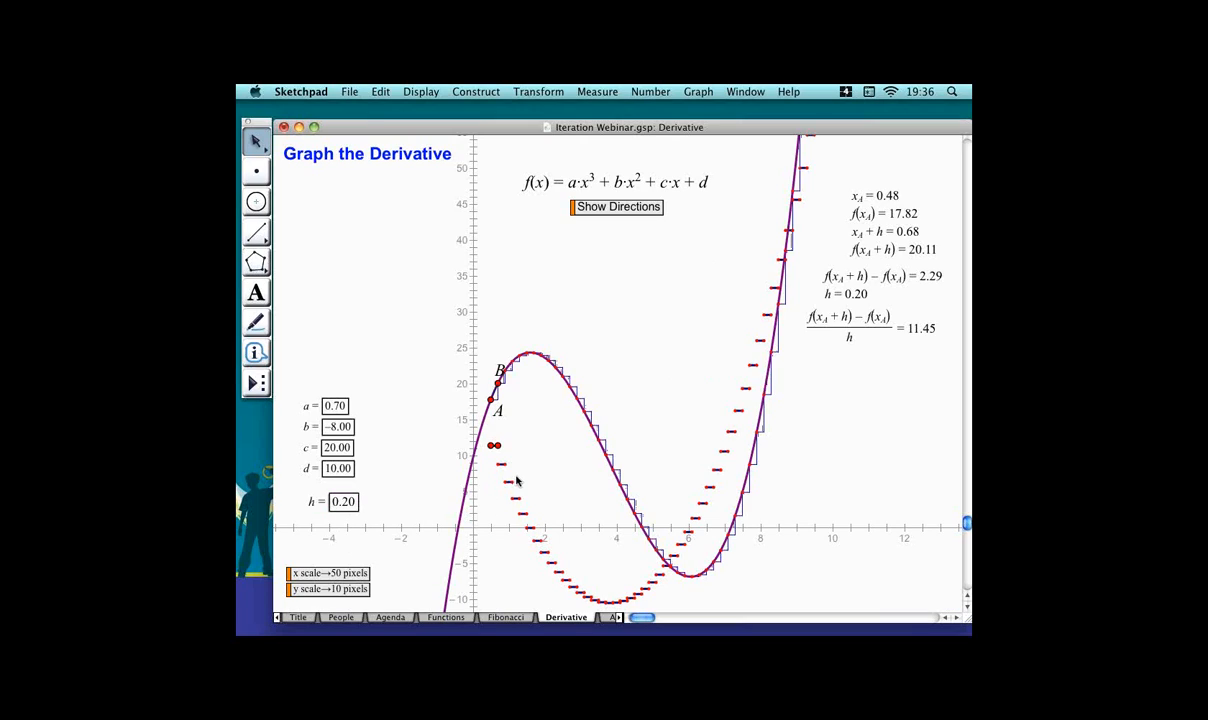
pyautogui.click(532, 482)
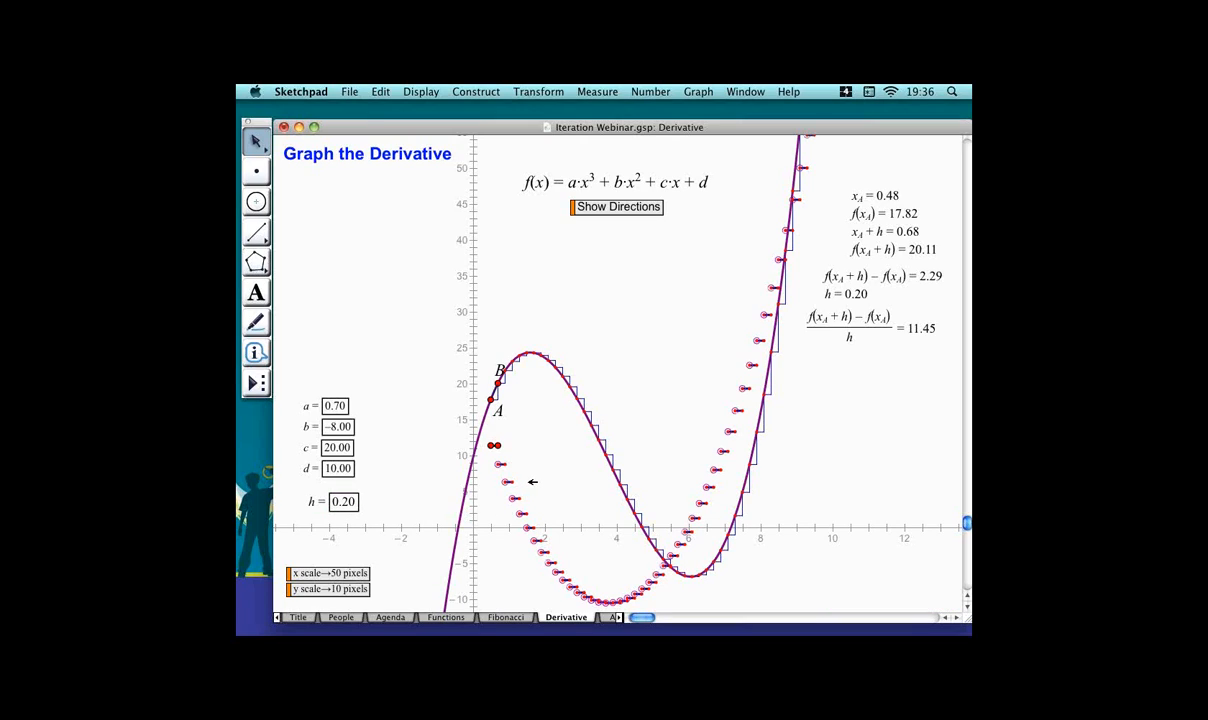
pyautogui.click(540, 482)
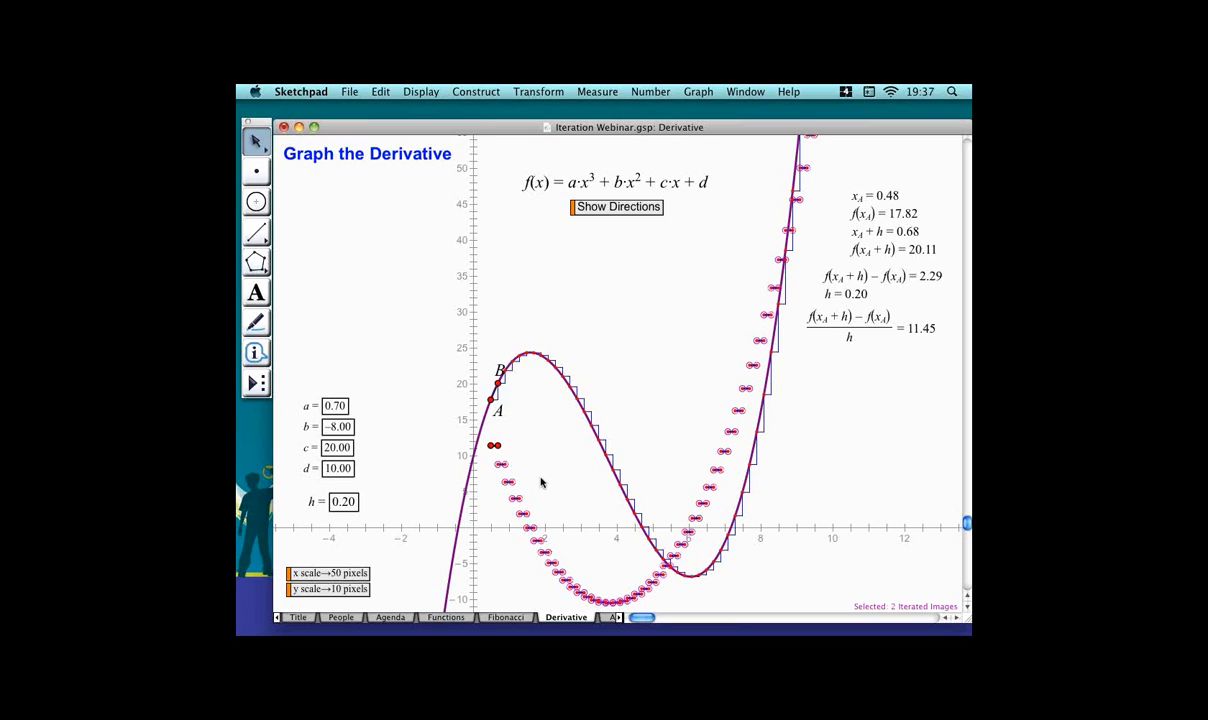
pyautogui.press('super+h')
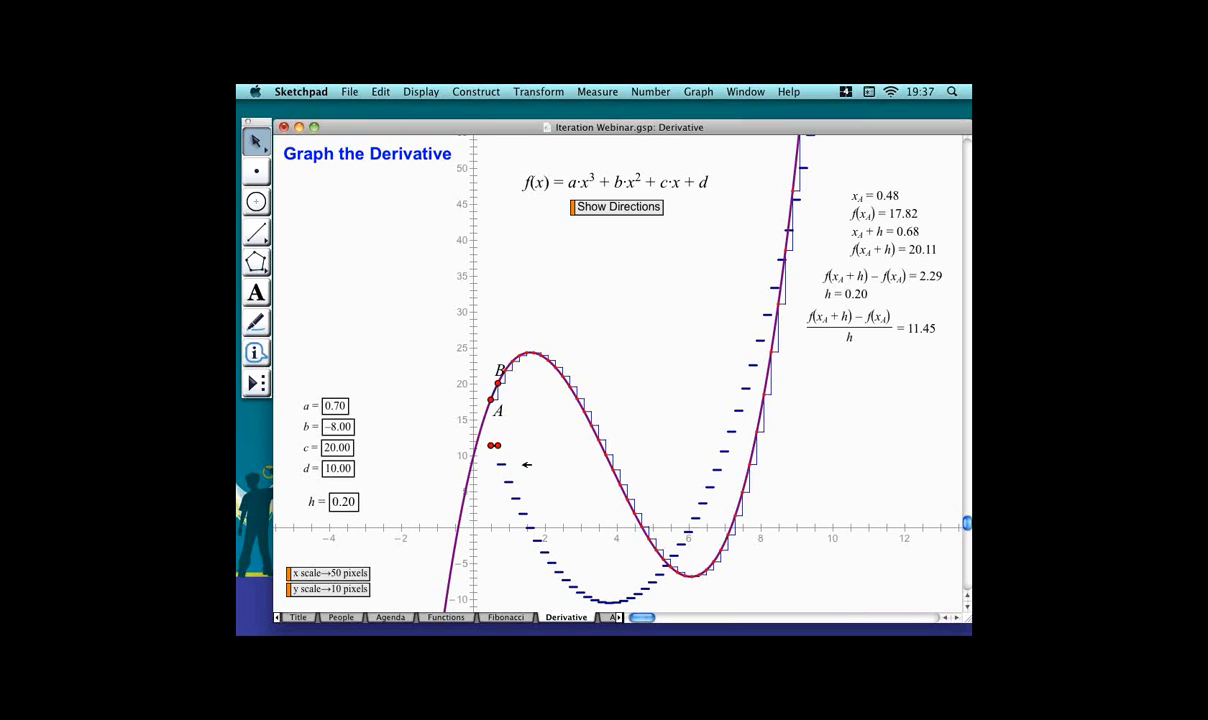
# Decrease parameter h step by step to 0.00 and raise it back to 0.01.
pyautogui.click(337, 504)
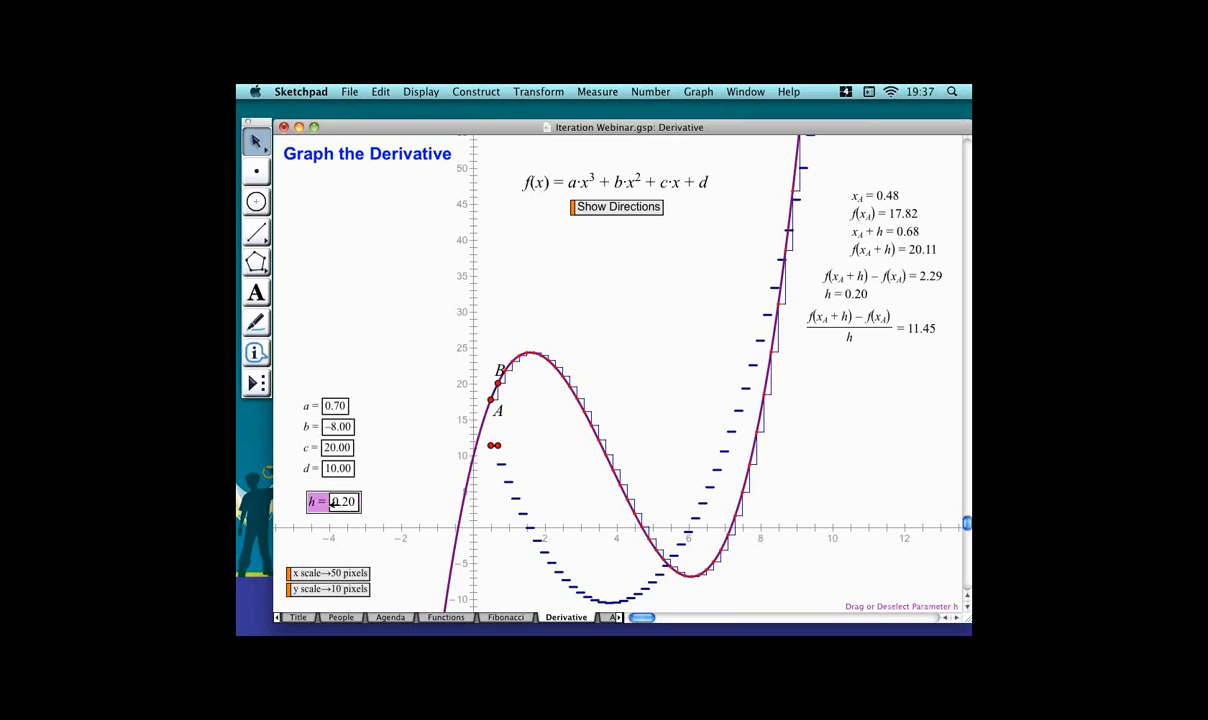
pyautogui.press('-')
pyautogui.press('-')
pyautogui.press('-')
pyautogui.press('-')
pyautogui.press('-')
pyautogui.press('-')
pyautogui.press('-')
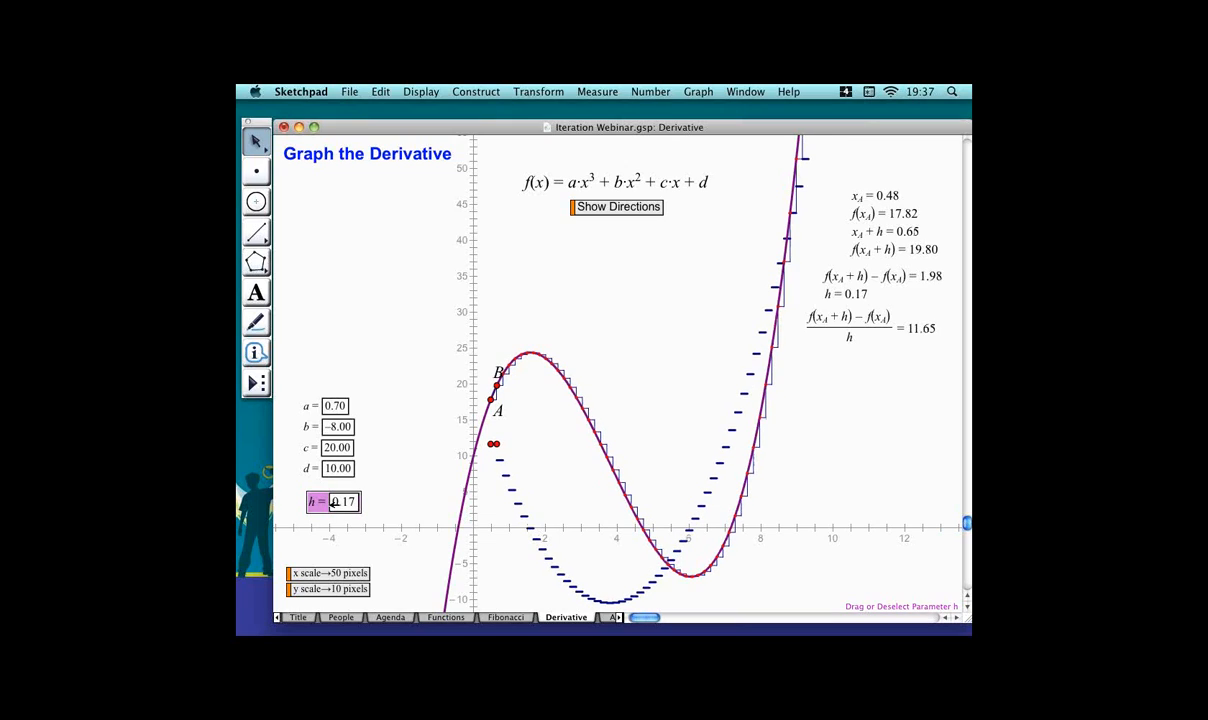
pyautogui.press('-')
pyautogui.press('-')
pyautogui.press('-')
pyautogui.press('-')
pyautogui.press('-')
pyautogui.press('-')
pyautogui.press('-')
pyautogui.press('-')
pyautogui.press('-')
pyautogui.press('-')
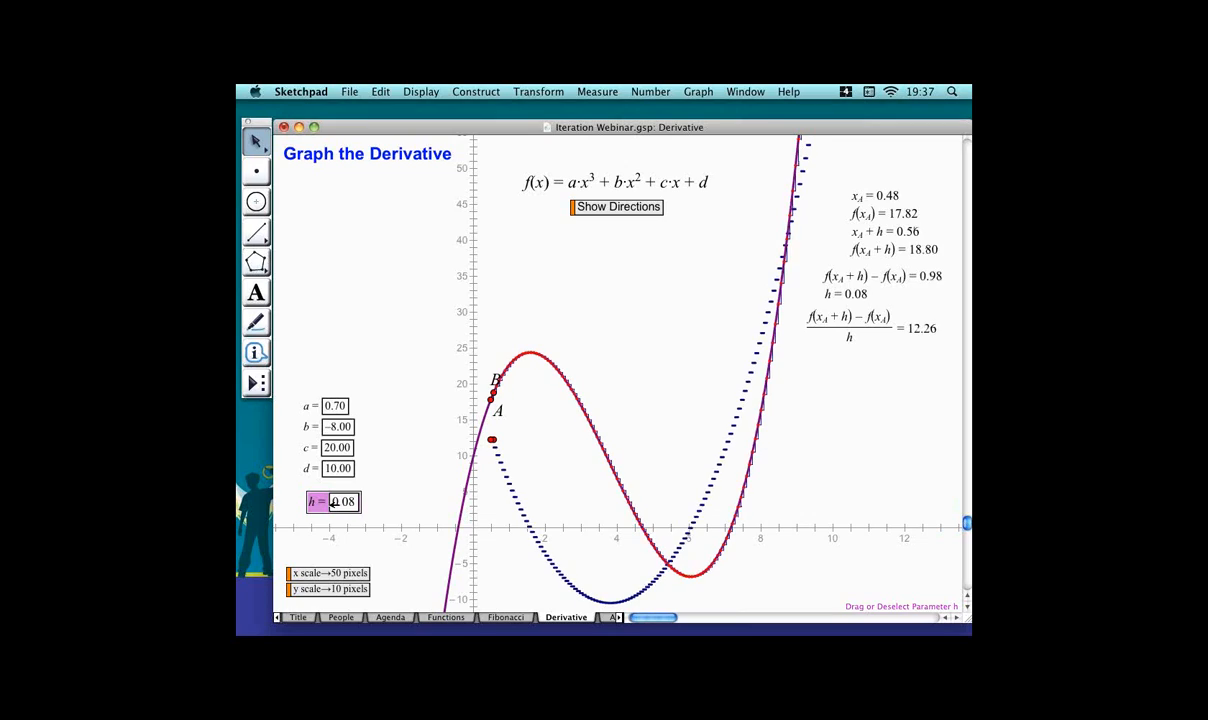
pyautogui.press('-')
pyautogui.press('-')
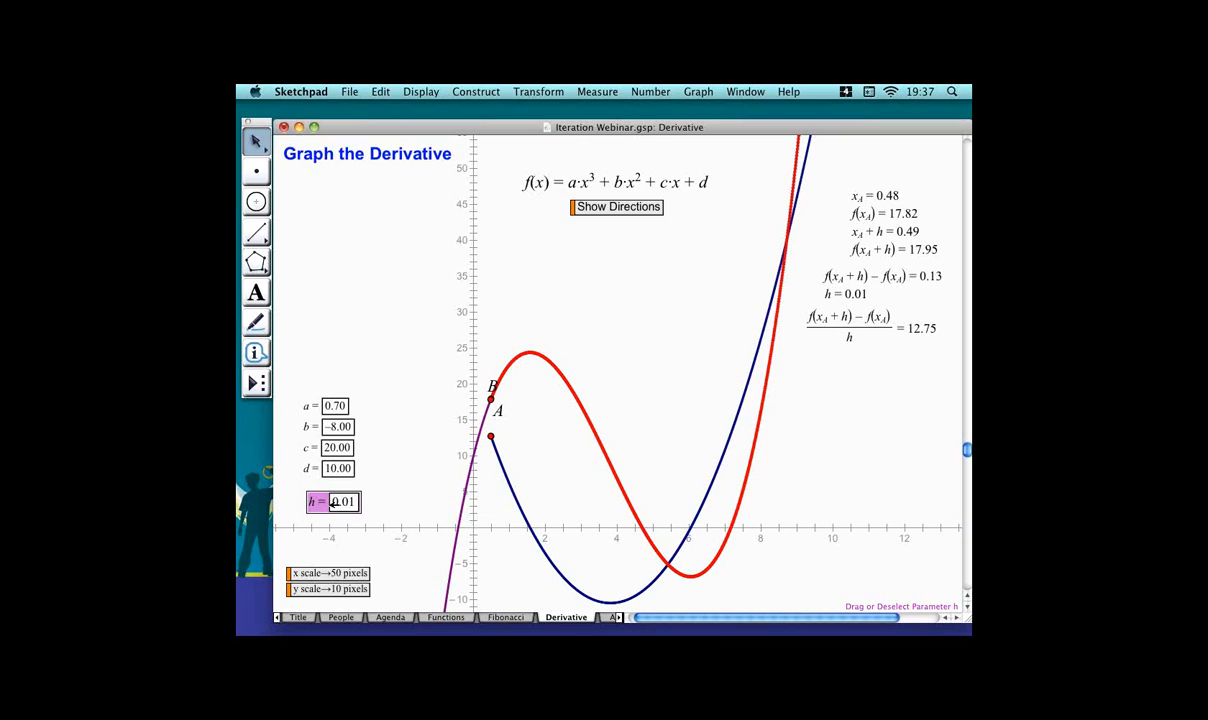
pyautogui.press('-')
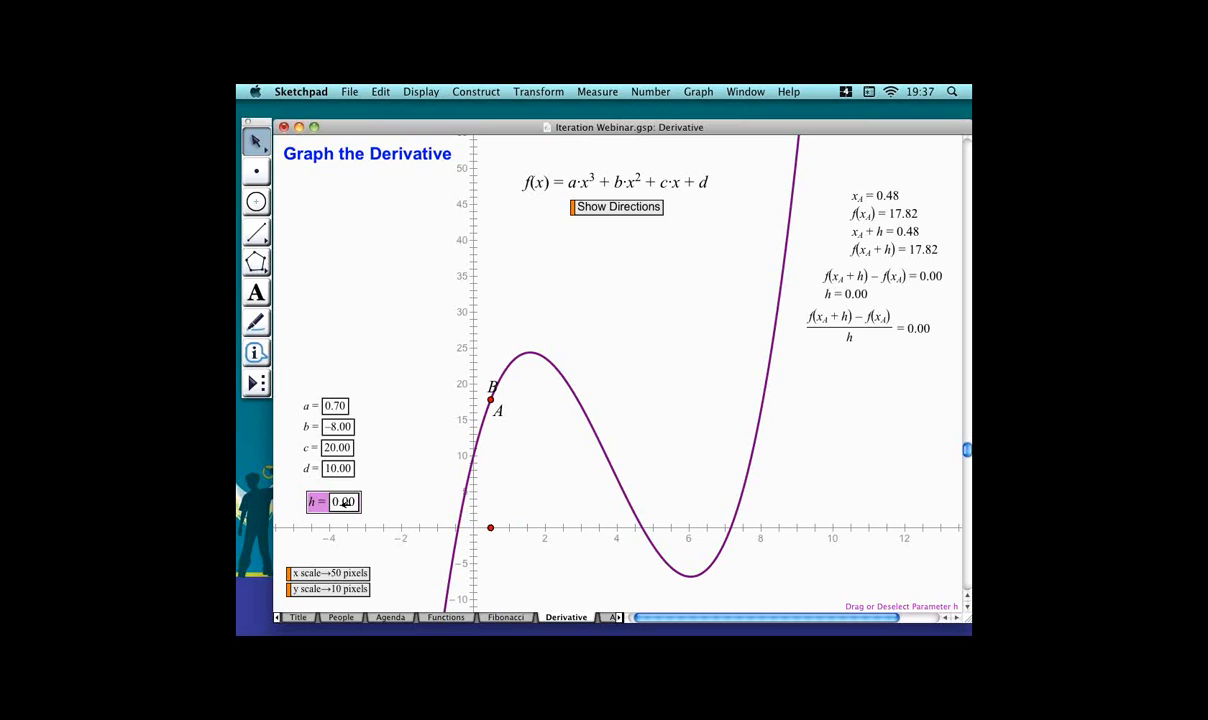
pyautogui.press('+')
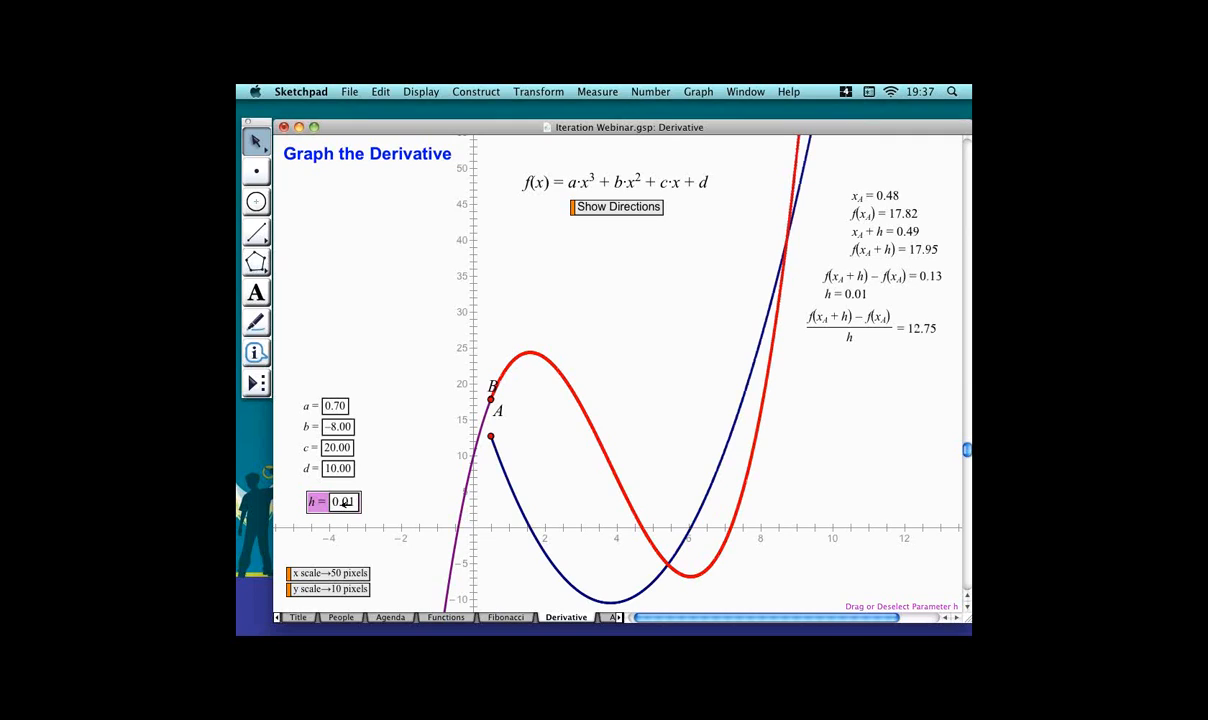
# Deselect h and move point A slightly down along the cubic to about x = 0.44.
pyautogui.click(545, 452)
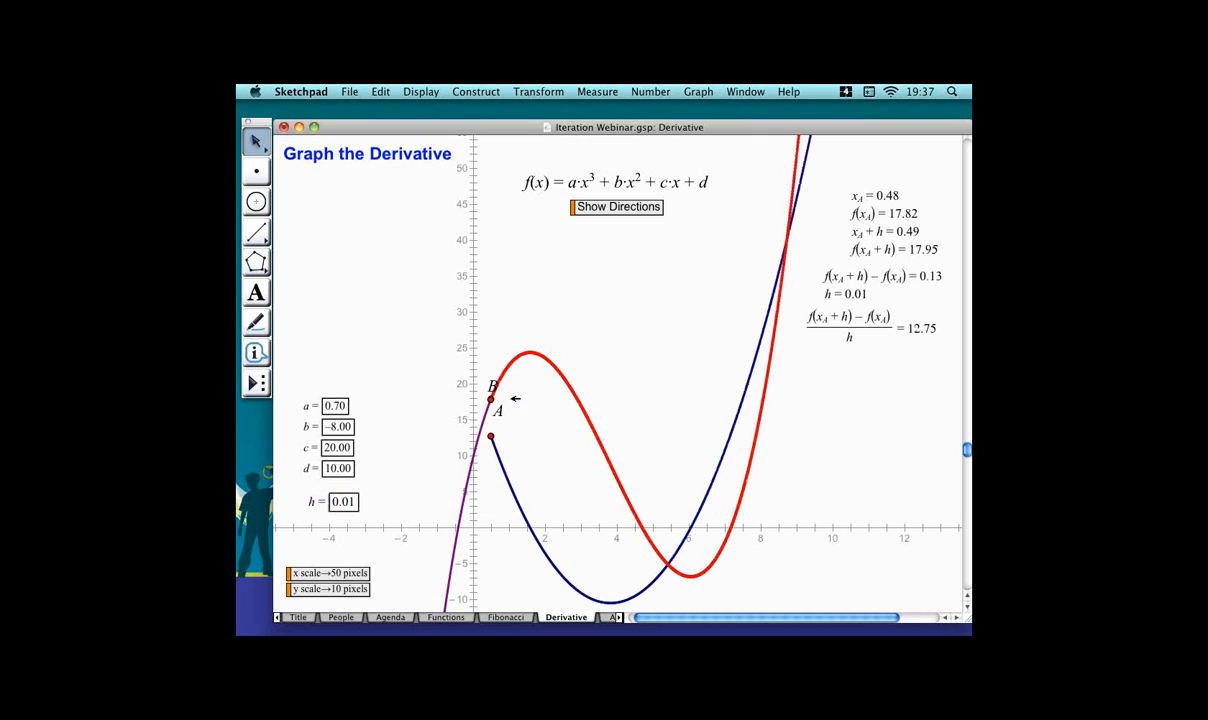
pyautogui.click(512, 404)
pyautogui.moveTo(512, 404); pyautogui.dragTo(514, 430)
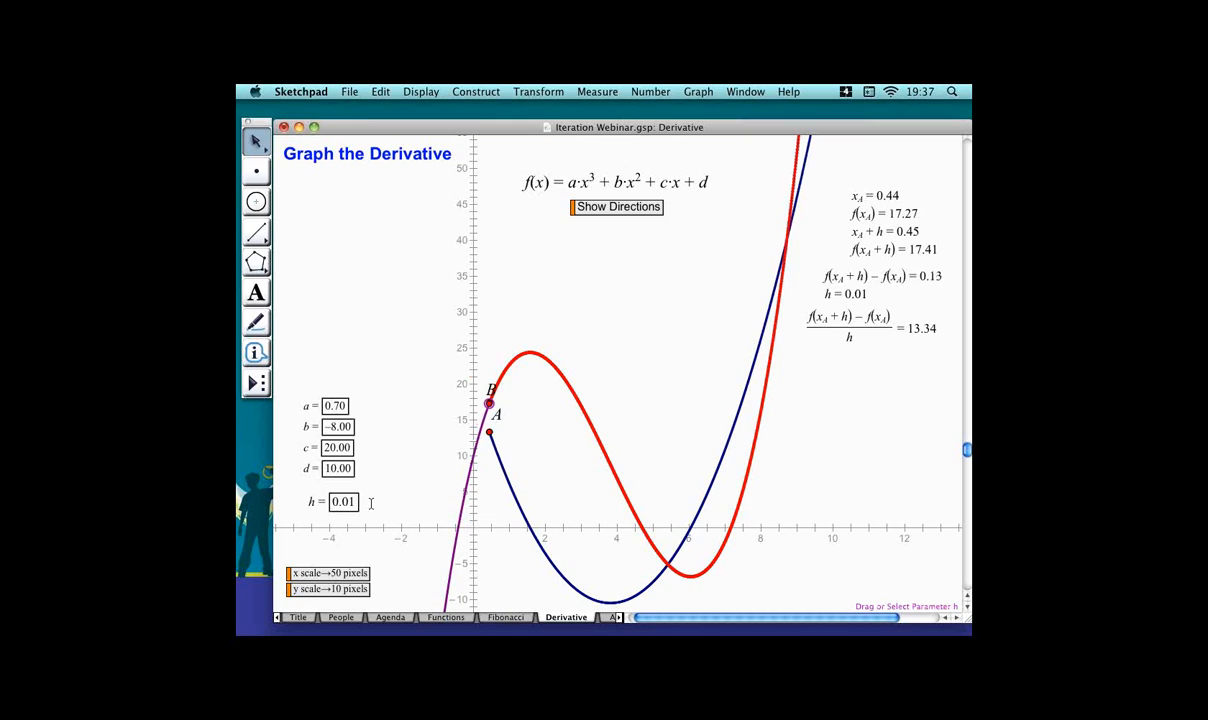
# Set parameter h's precision to ten-thousandths and its value to 0.001 in its properties, and deselect it.
pyautogui.rightClick(369, 501)
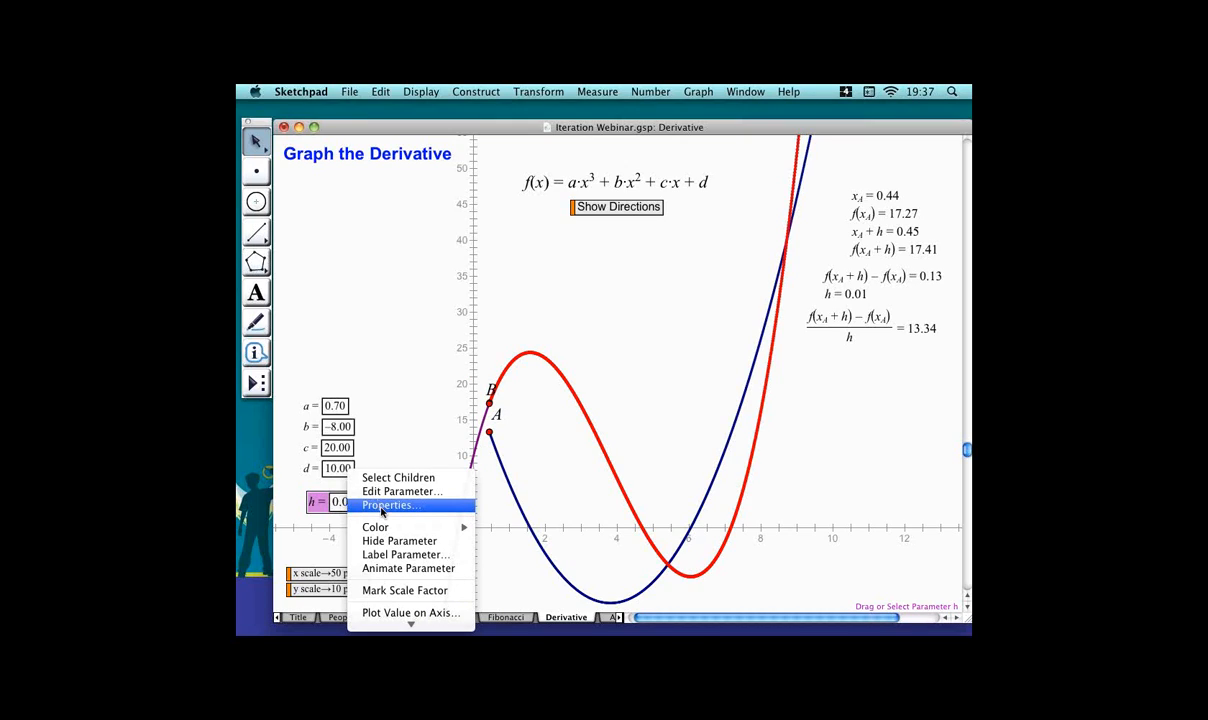
pyautogui.click(404, 503)
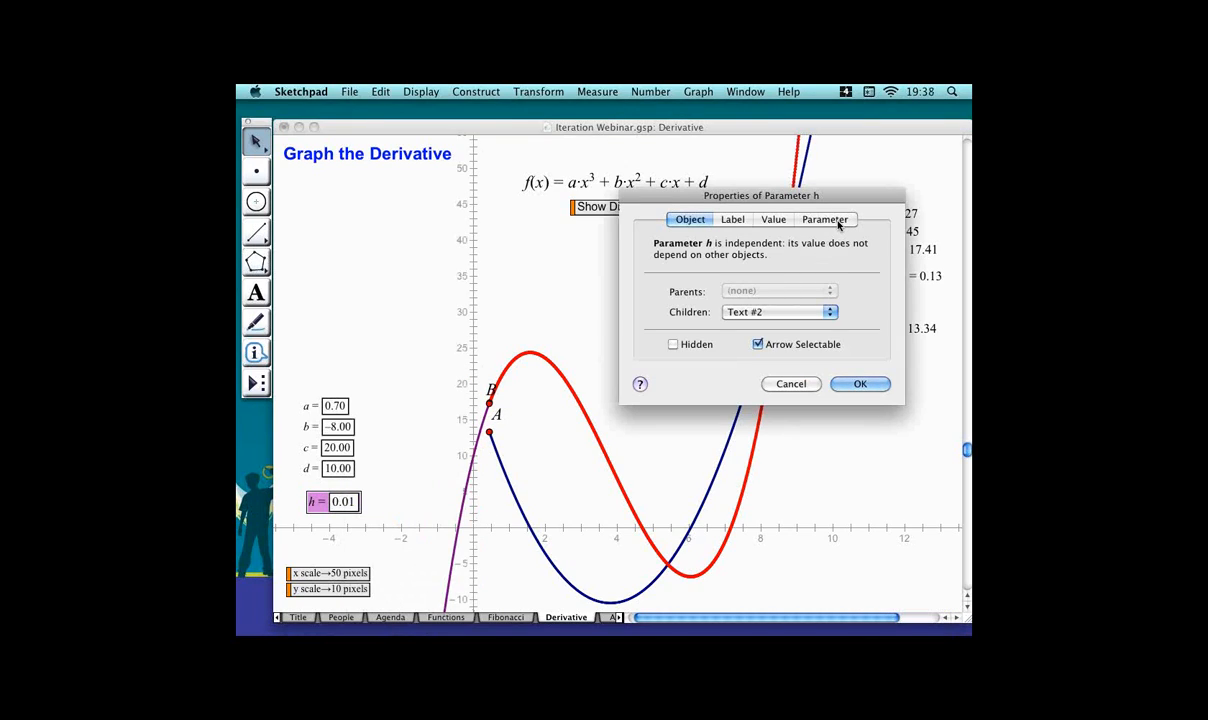
pyautogui.click(790, 222)
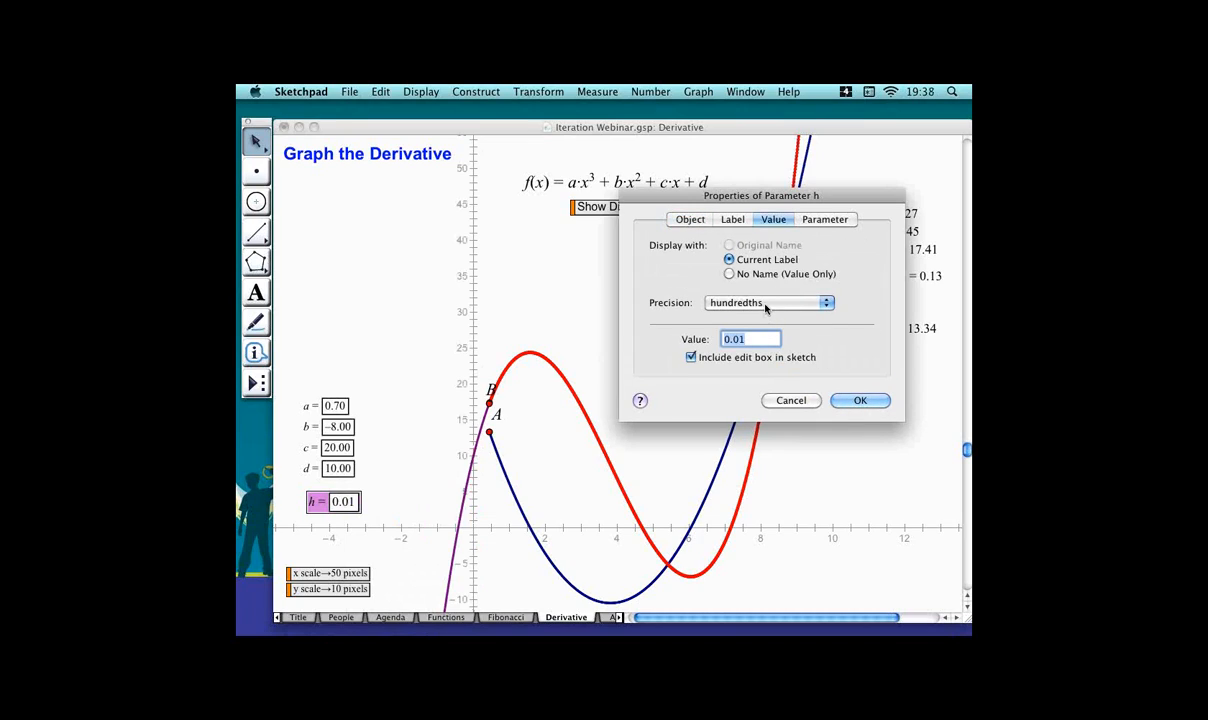
pyautogui.click(768, 305)
pyautogui.click(768, 332)
pyautogui.click(761, 341)
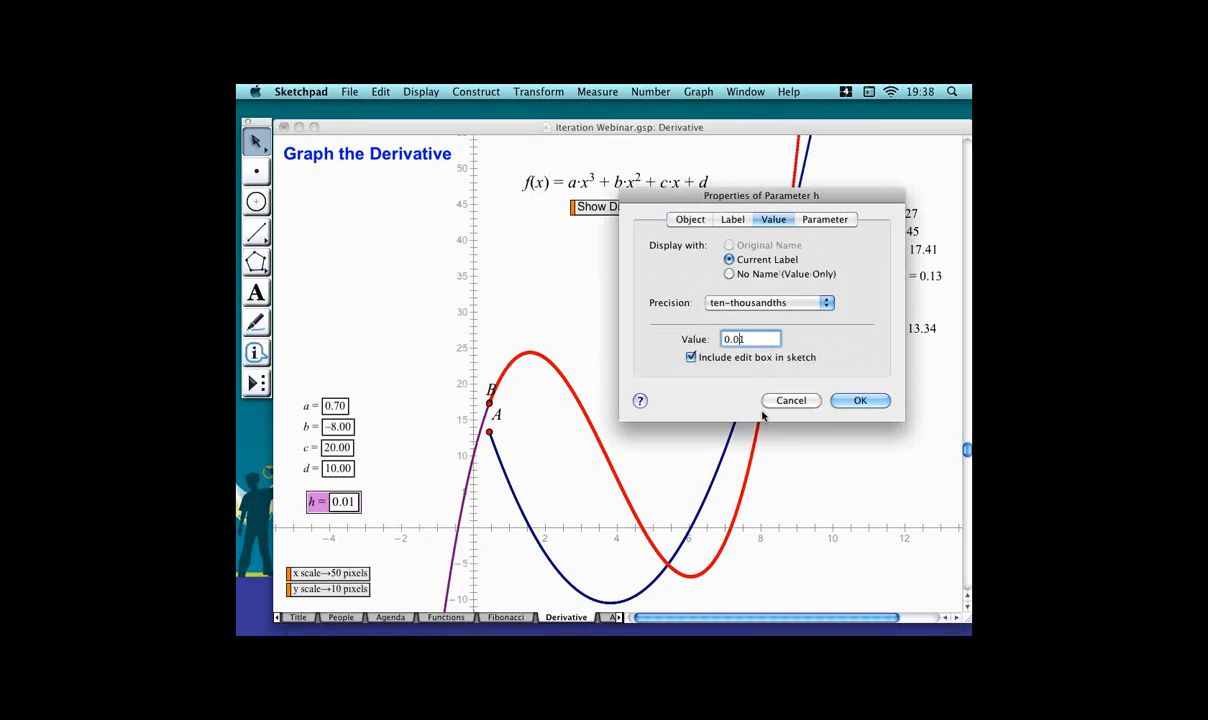
pyautogui.write('0')
pyautogui.click(887, 400)
pyautogui.click(442, 402)
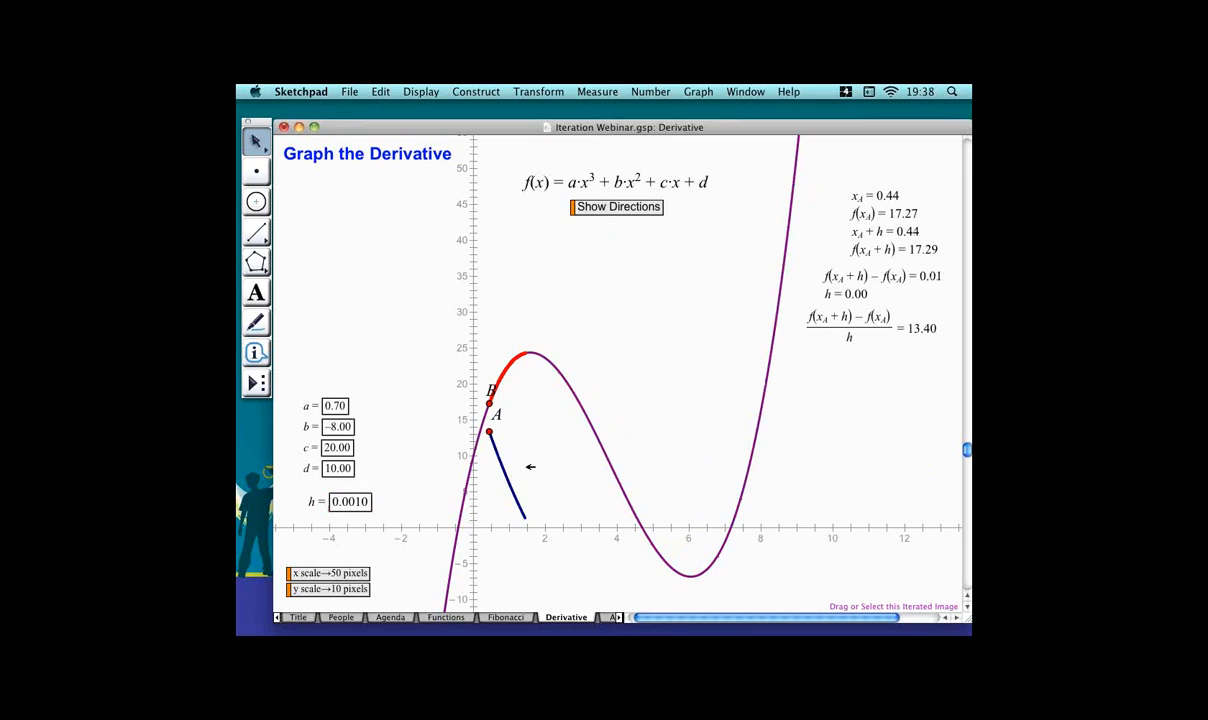
# Set the number of iterations of the blue derivative segment image to 10000 in its properties.
pyautogui.rightClick(500, 453)
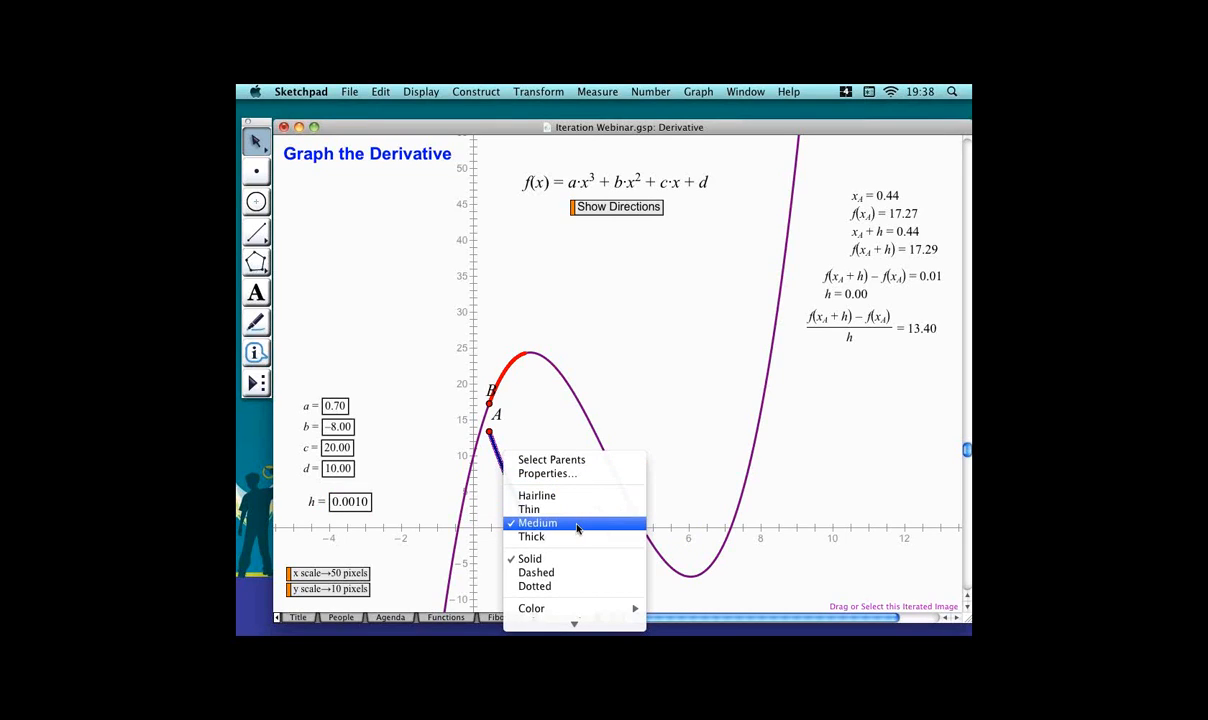
pyautogui.click(546, 474)
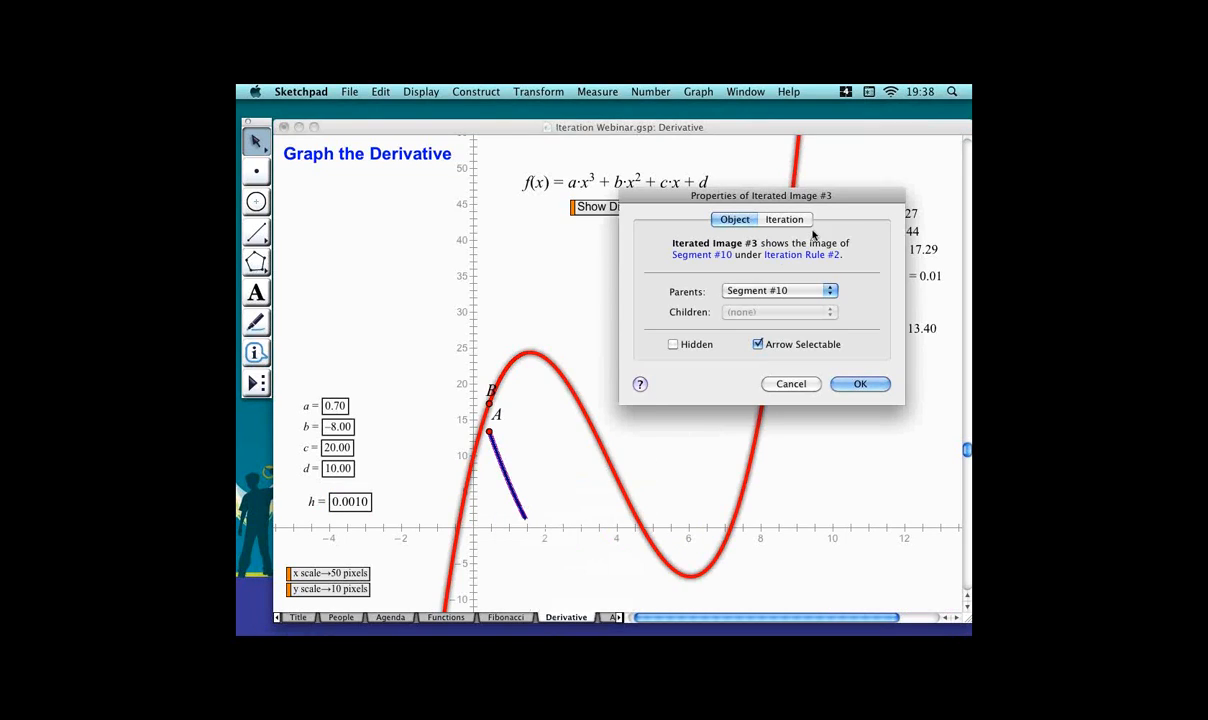
pyautogui.click(812, 218)
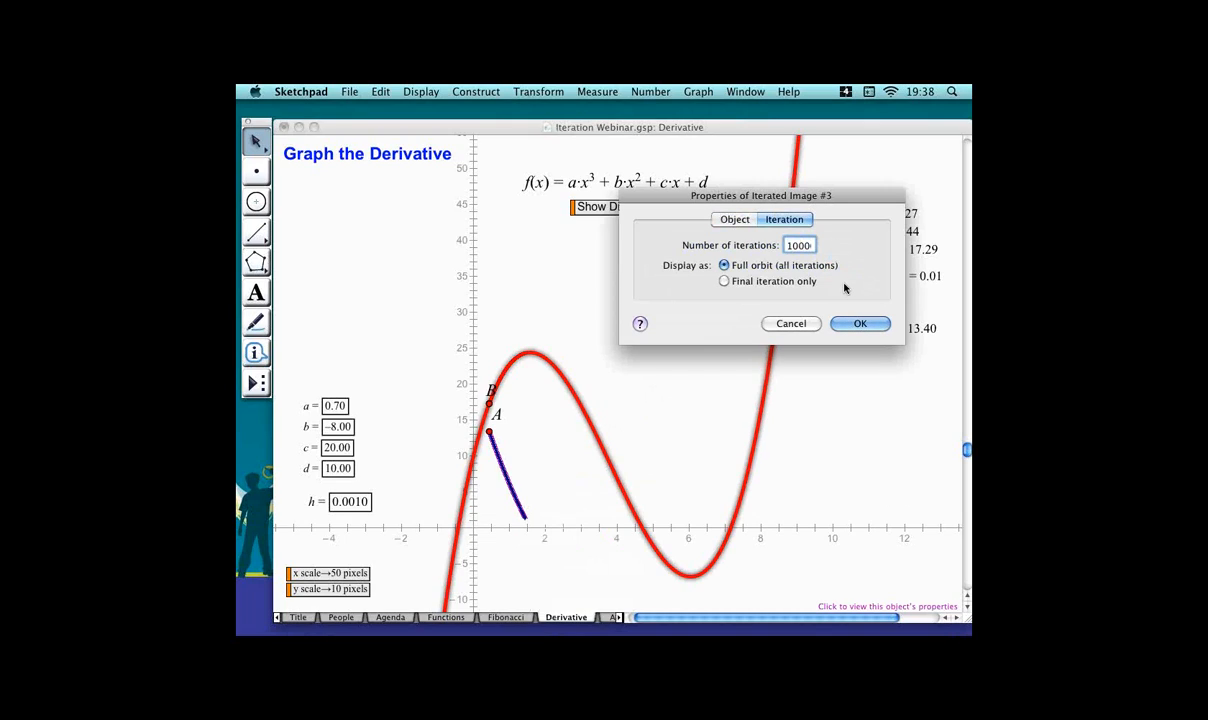
pyautogui.write('0')
pyautogui.moveTo(787, 246); pyautogui.dragTo(816, 251)
pyautogui.press('Return')
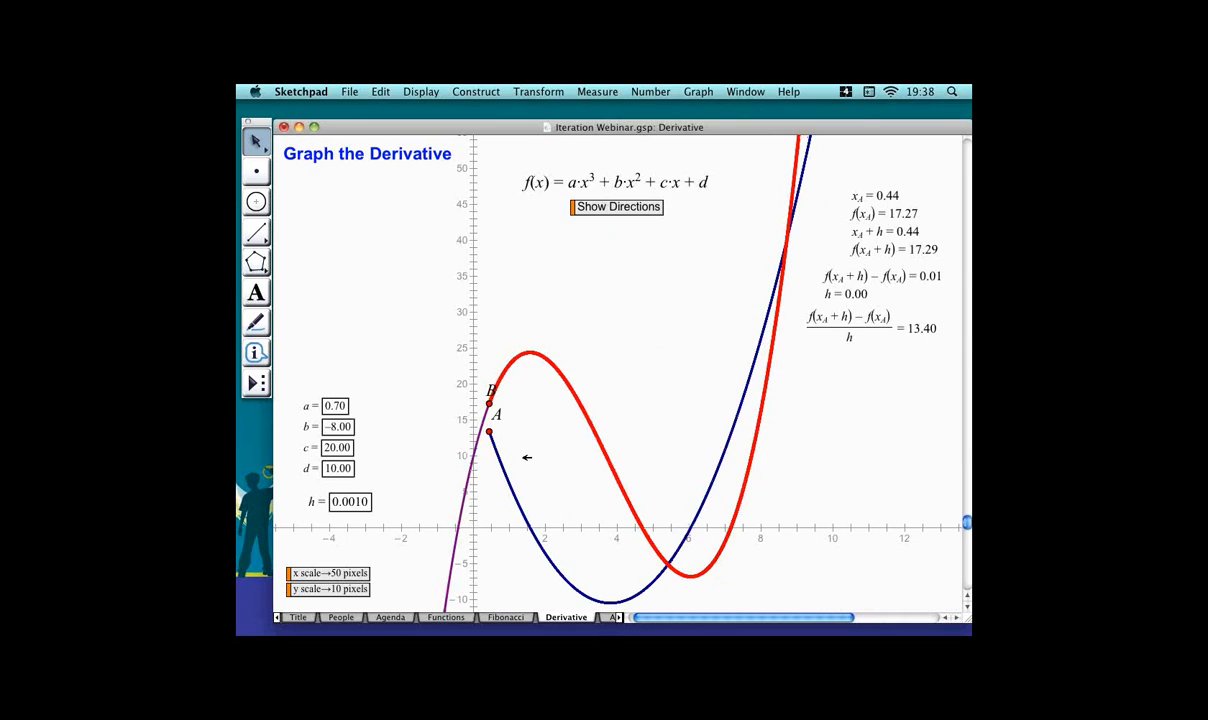
# Set parameter h to 0.0020 and deselect it.
pyautogui.click(380, 502)
pyautogui.click(400, 496)
pyautogui.click(383, 503)
pyautogui.hotkey('shift', 'Left')
pyautogui.write('2')
pyautogui.press('Return')
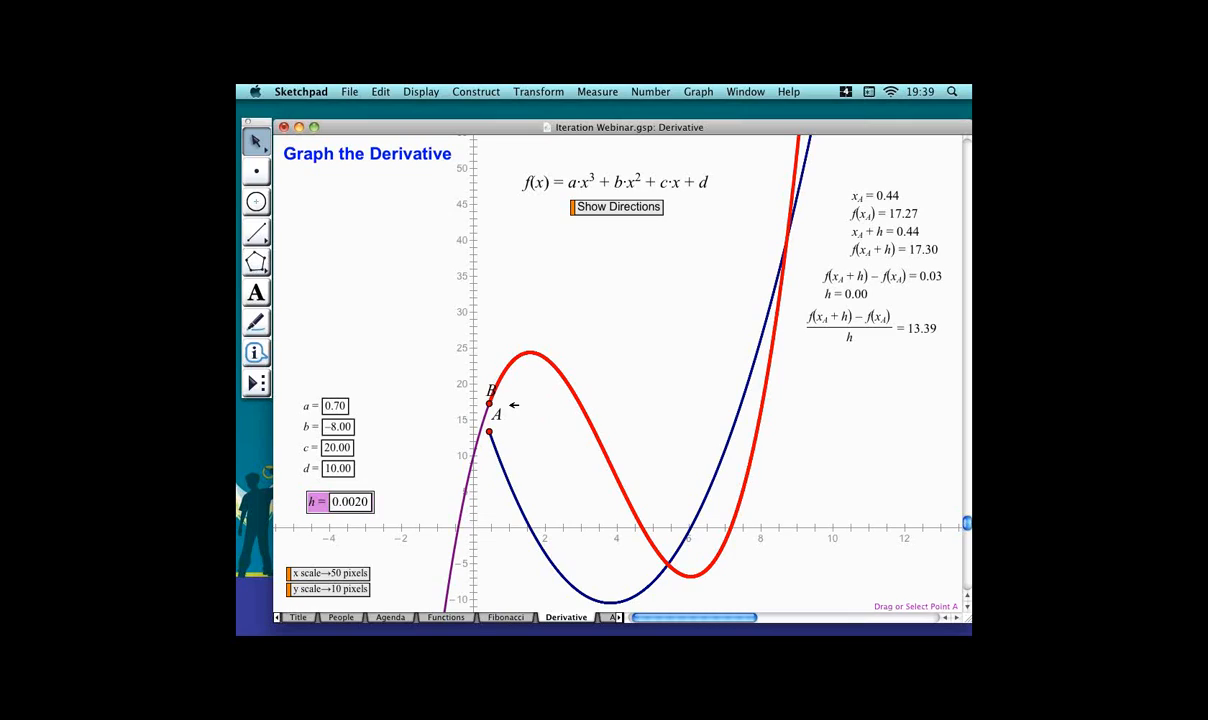
pyautogui.click(383, 404)
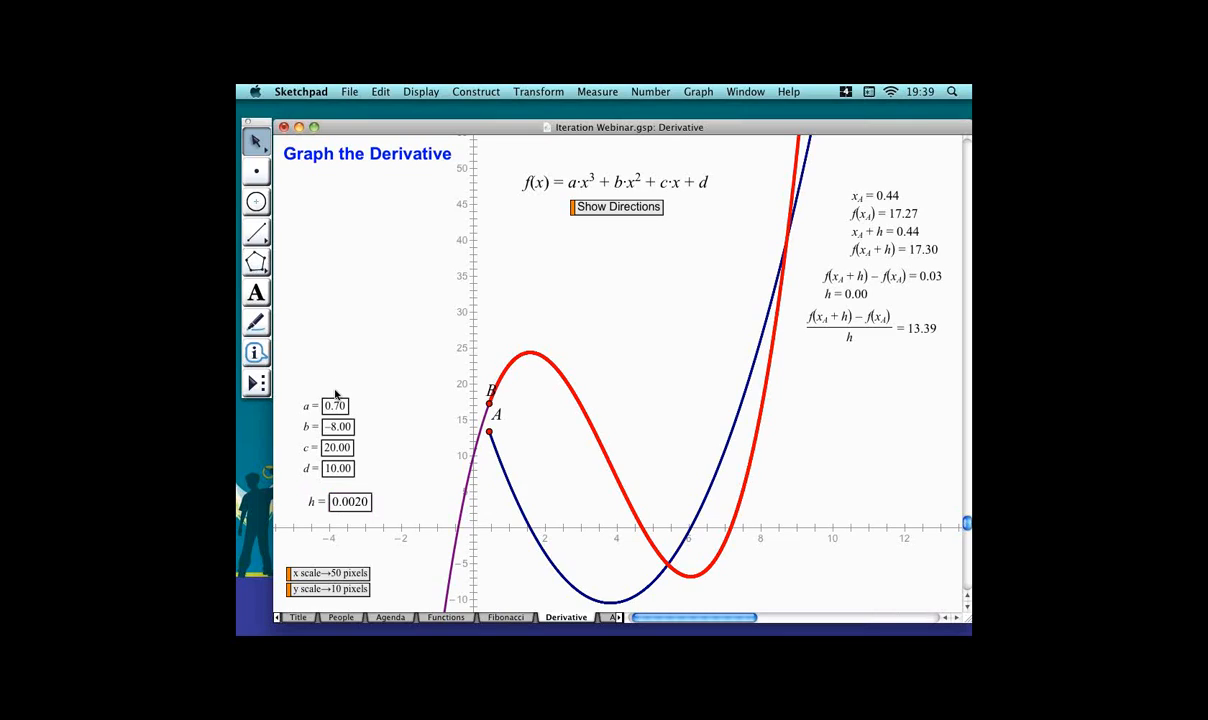
# Increase coefficient a step by step to 0.76 and deselect it.
pyautogui.click(338, 405)
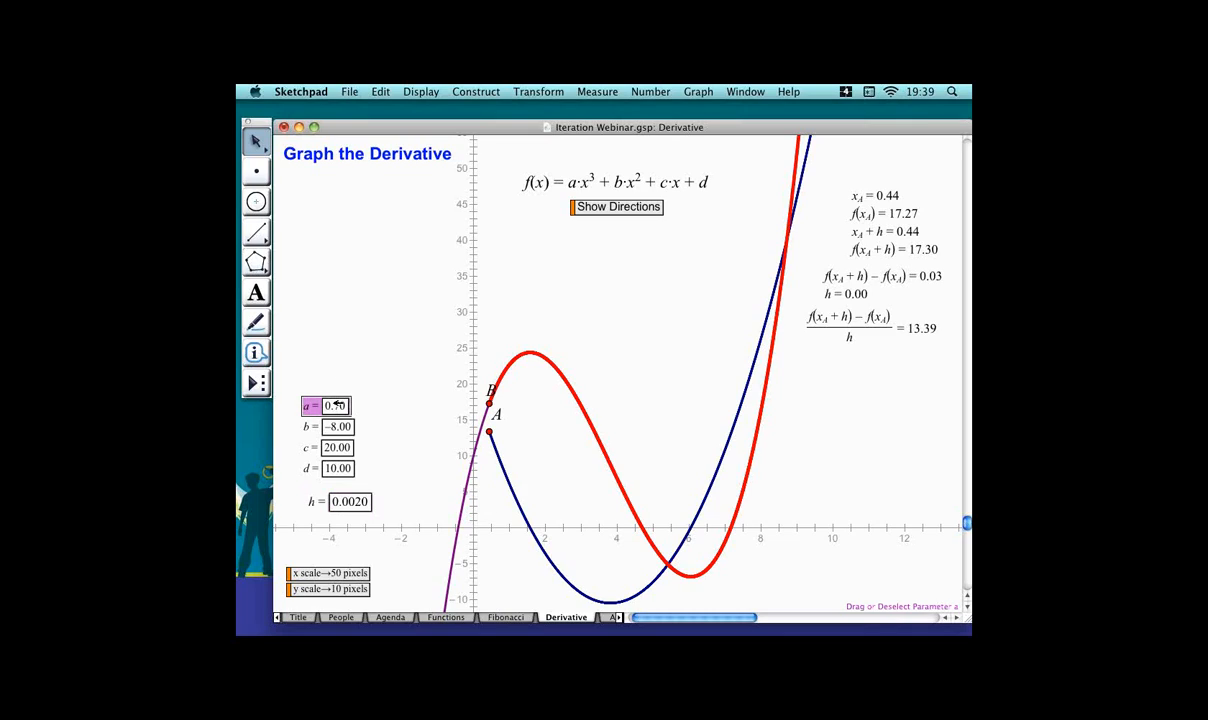
pyautogui.press('+')
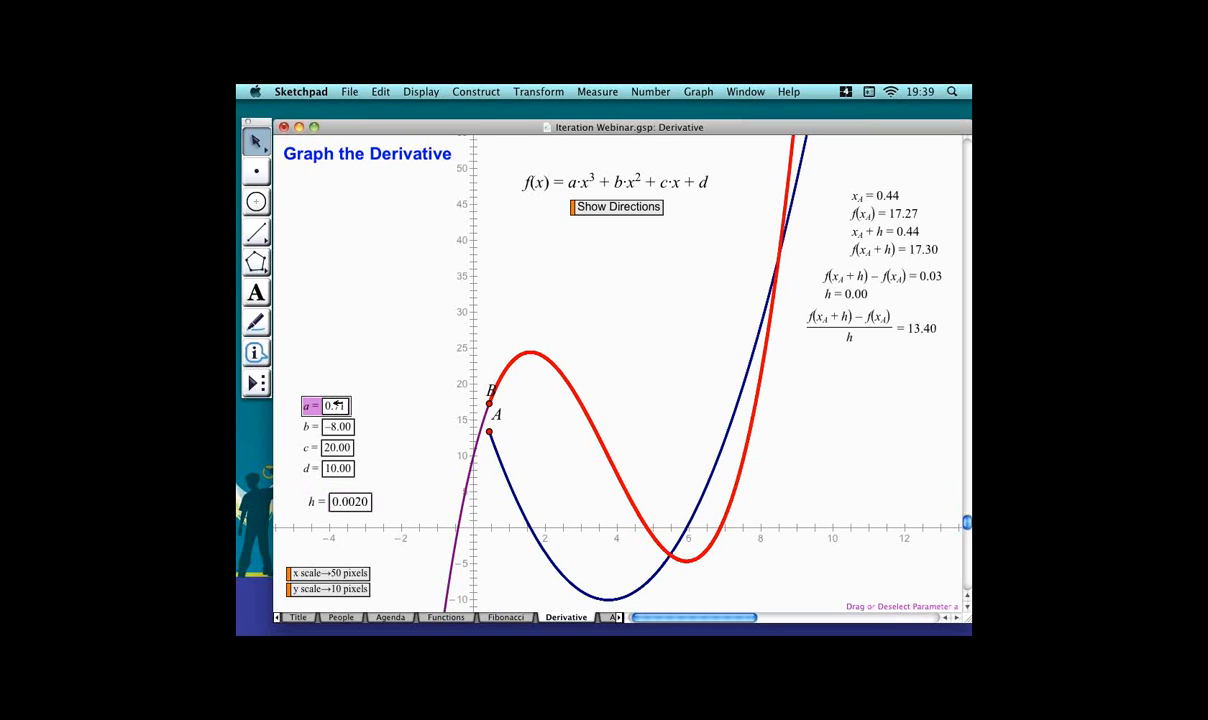
pyautogui.press('+')
pyautogui.press('+')
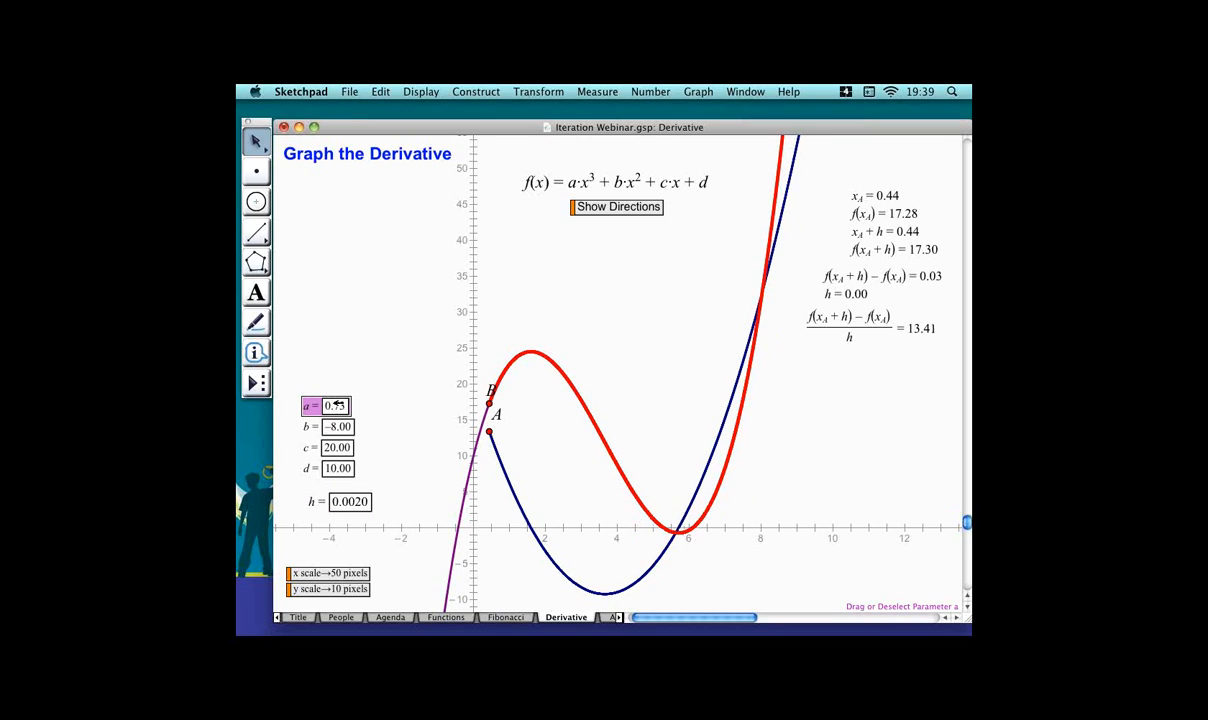
pyautogui.press('+')
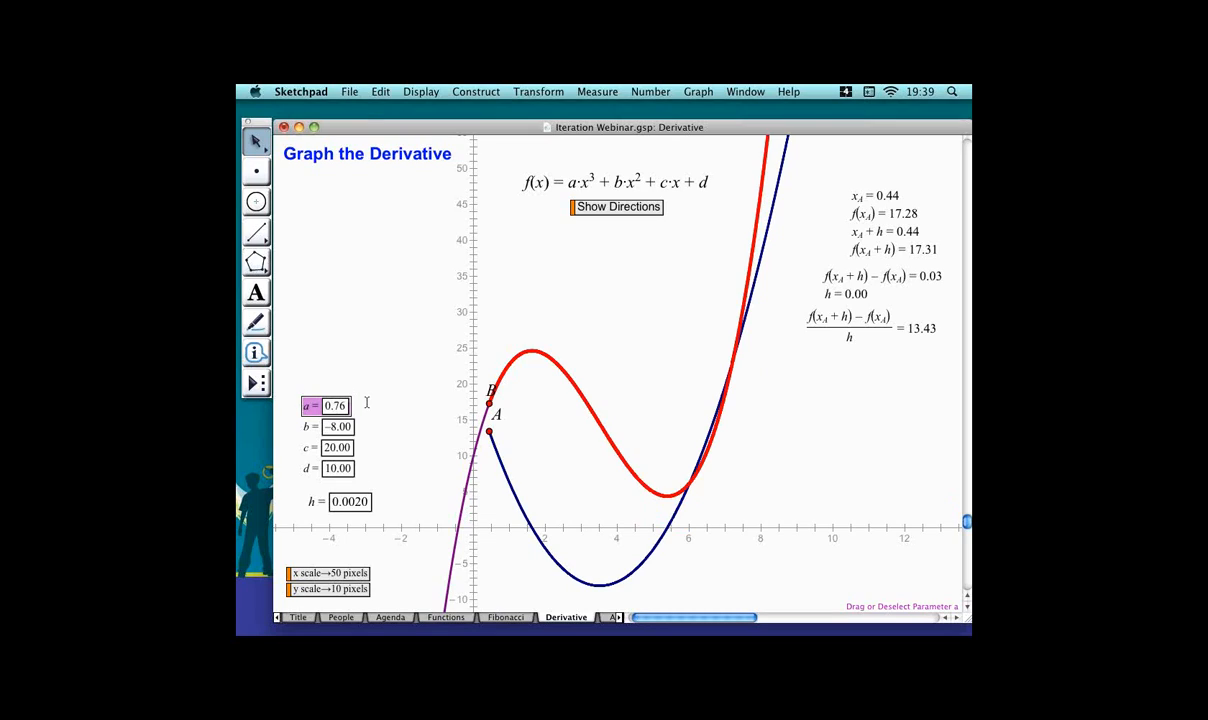
pyautogui.click(404, 509)
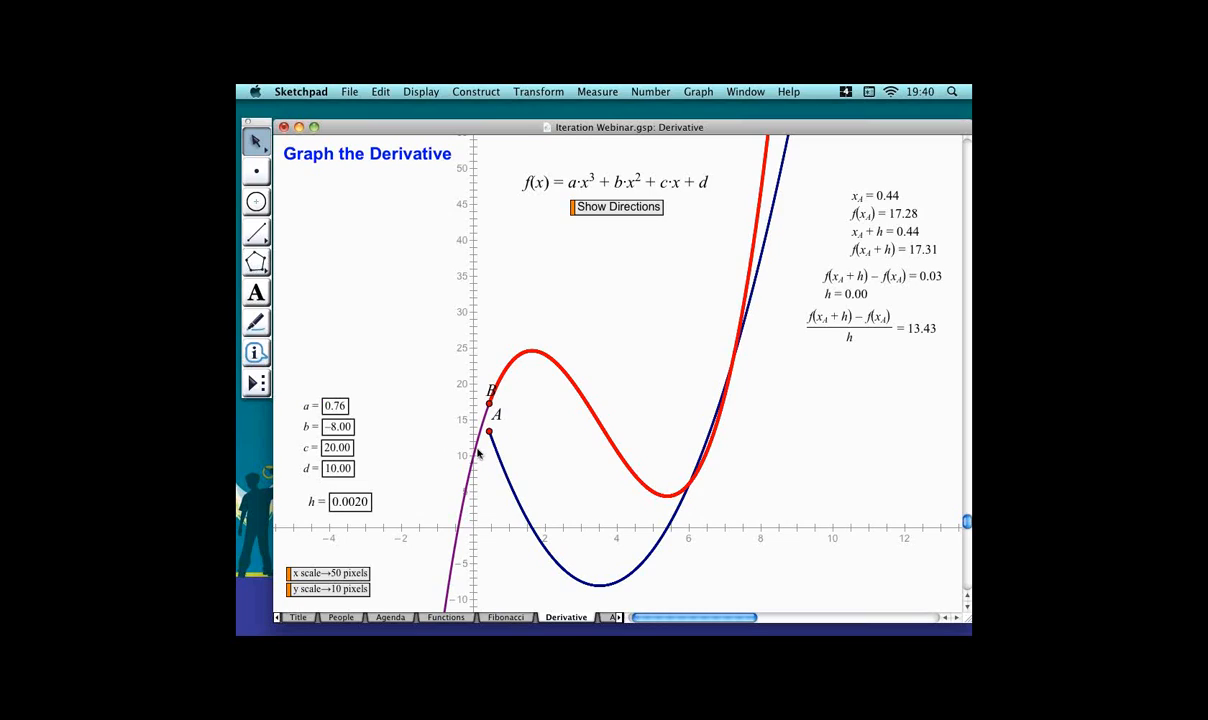
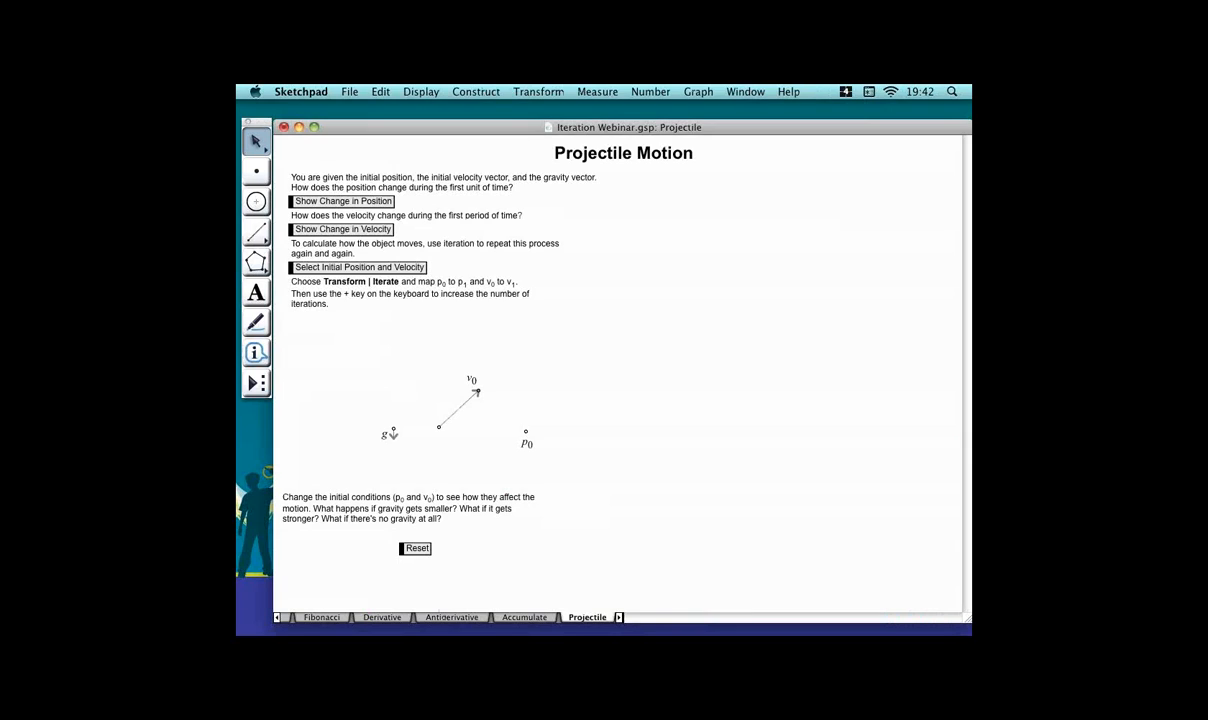
# Show the change in position and the change in velocity on the Projectile page.
pyautogui.click(619, 617)
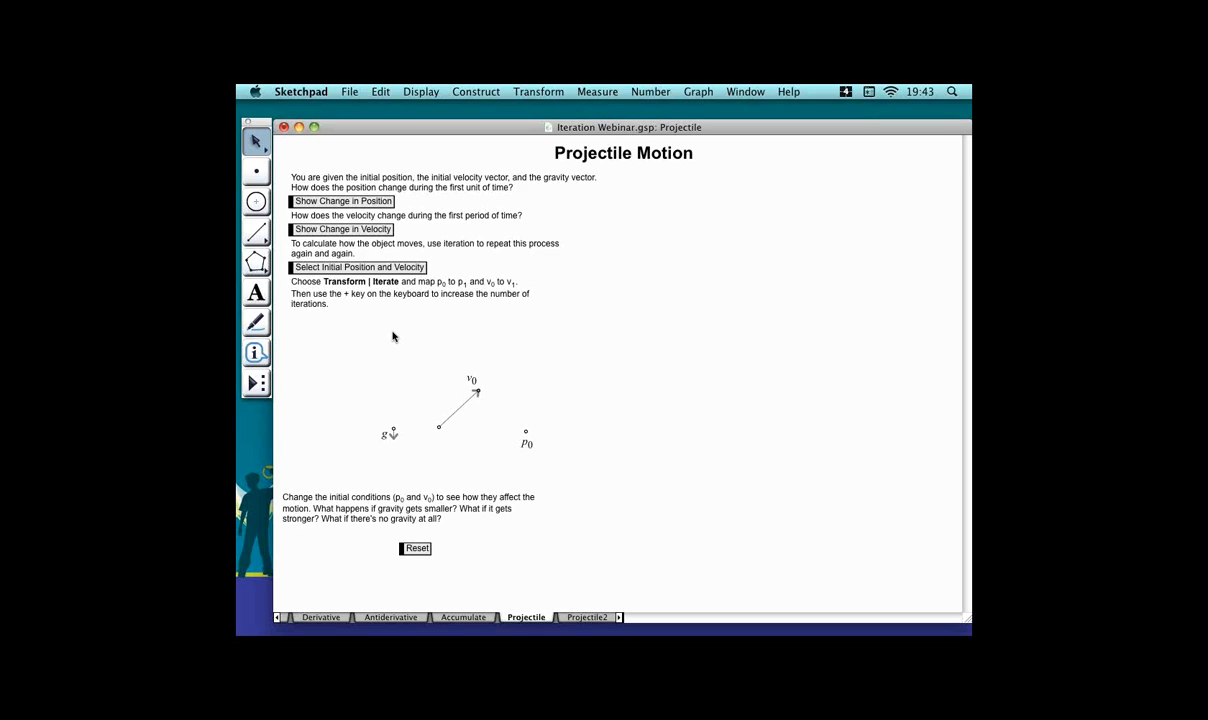
pyautogui.click(367, 203)
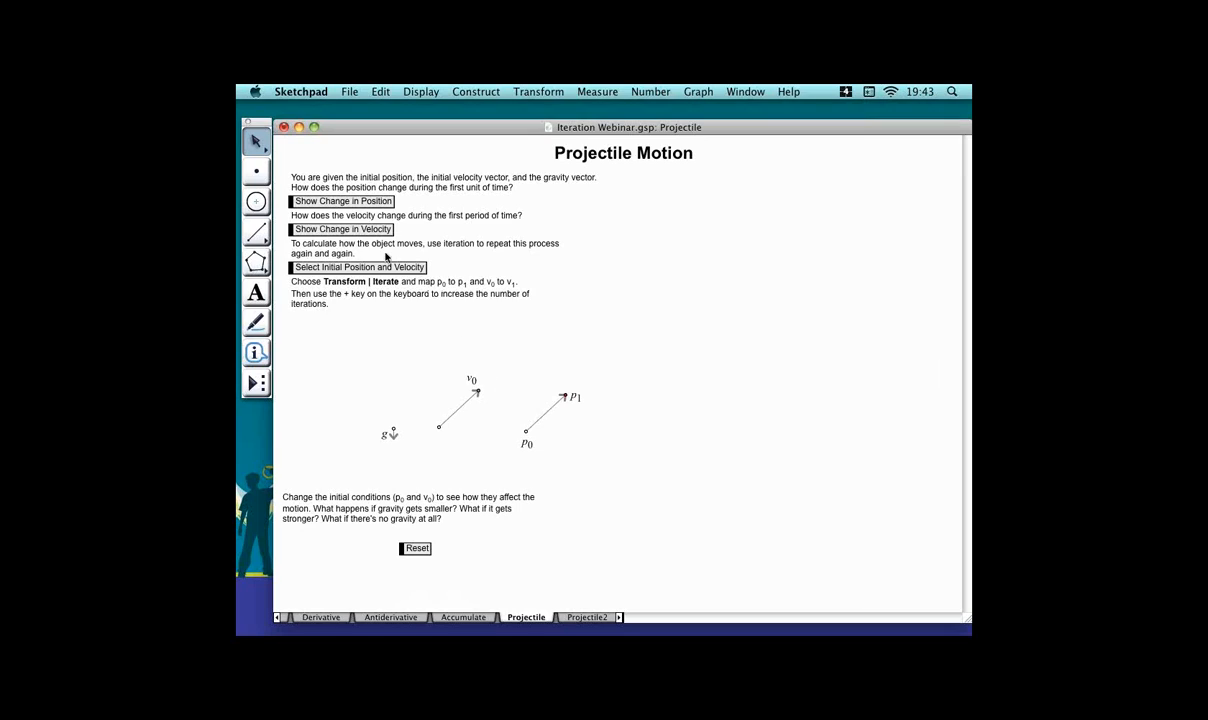
pyautogui.click(366, 232)
# Try iterating points p0 and v0 with p0 mapped to p1 and v0 to v1, and undo the iteration.
pyautogui.click(526, 431)
pyautogui.click(478, 390)
pyautogui.click(541, 91)
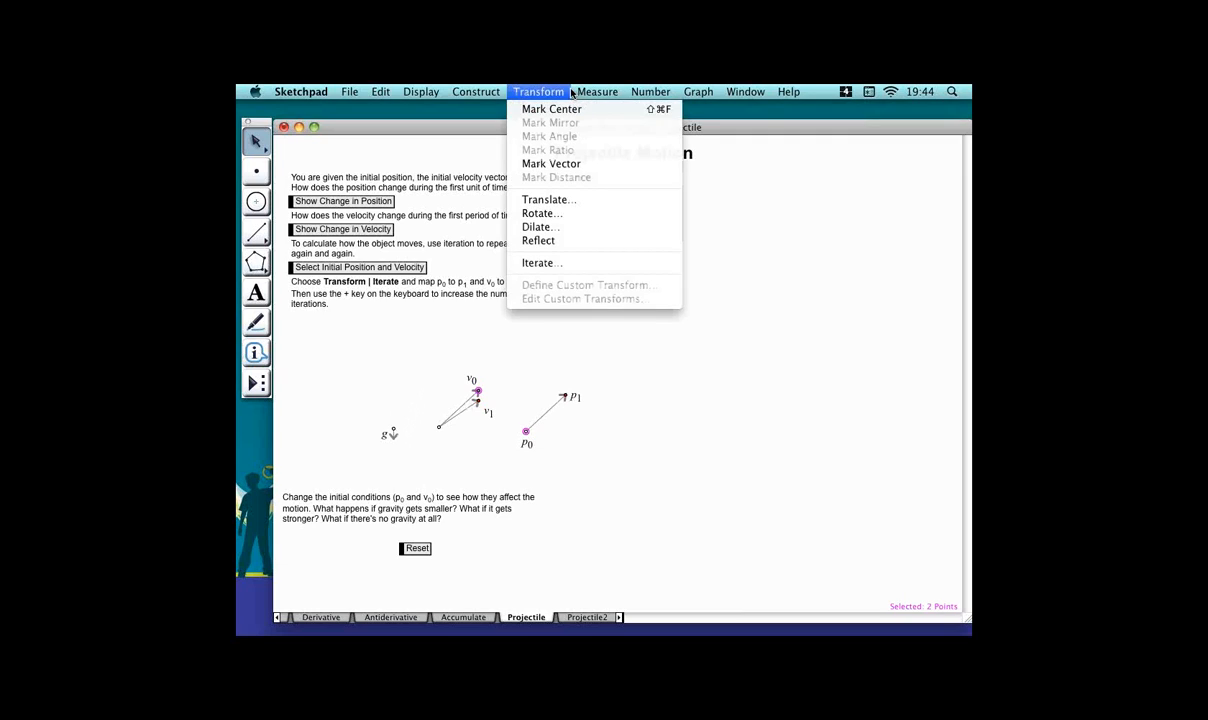
pyautogui.click(586, 264)
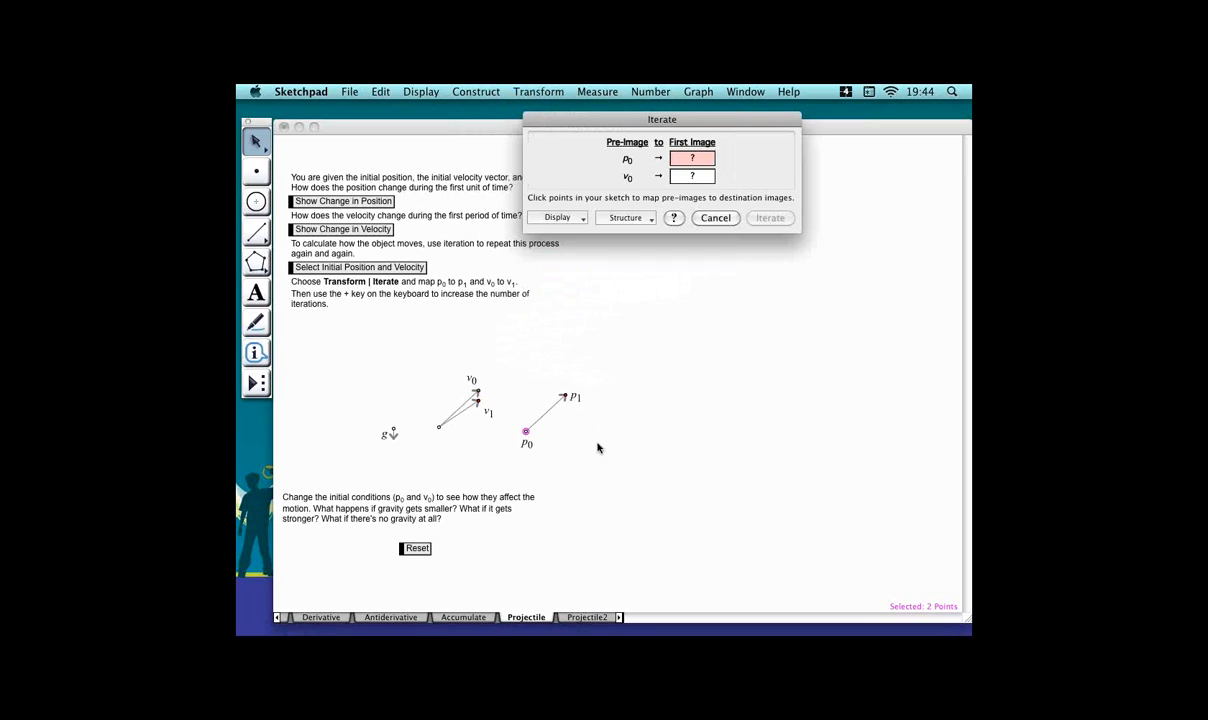
pyautogui.click(586, 398)
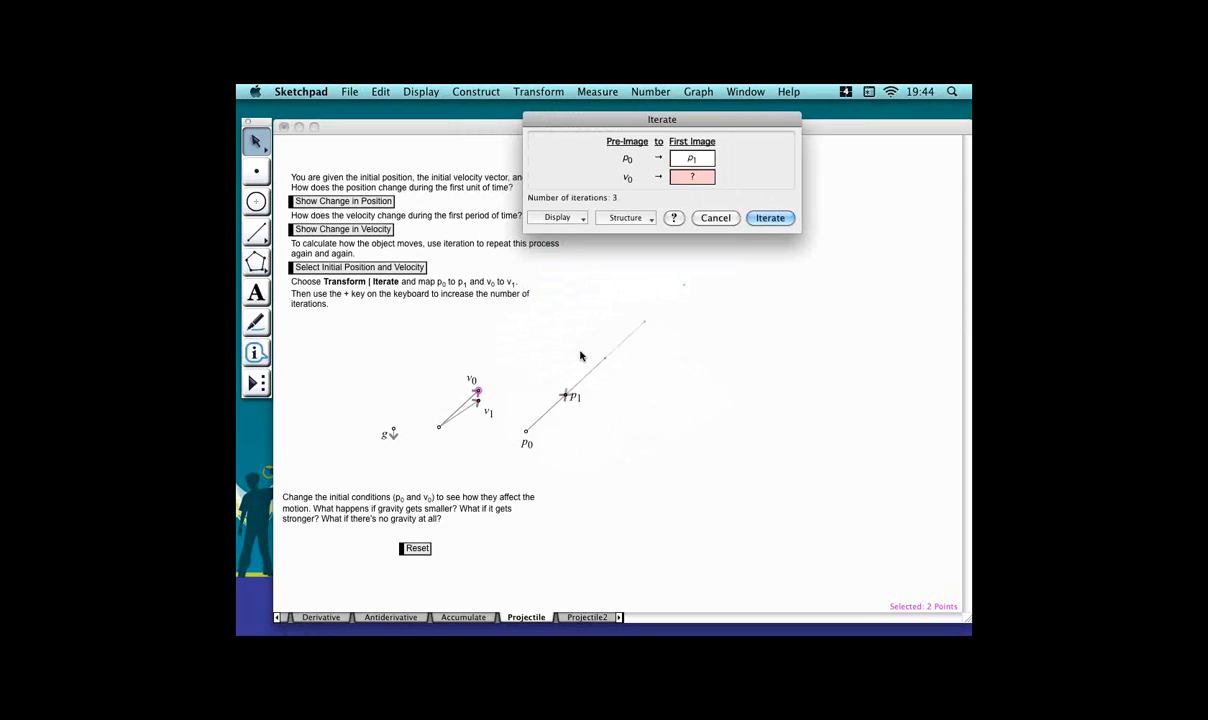
pyautogui.click(478, 399)
pyautogui.click(500, 404)
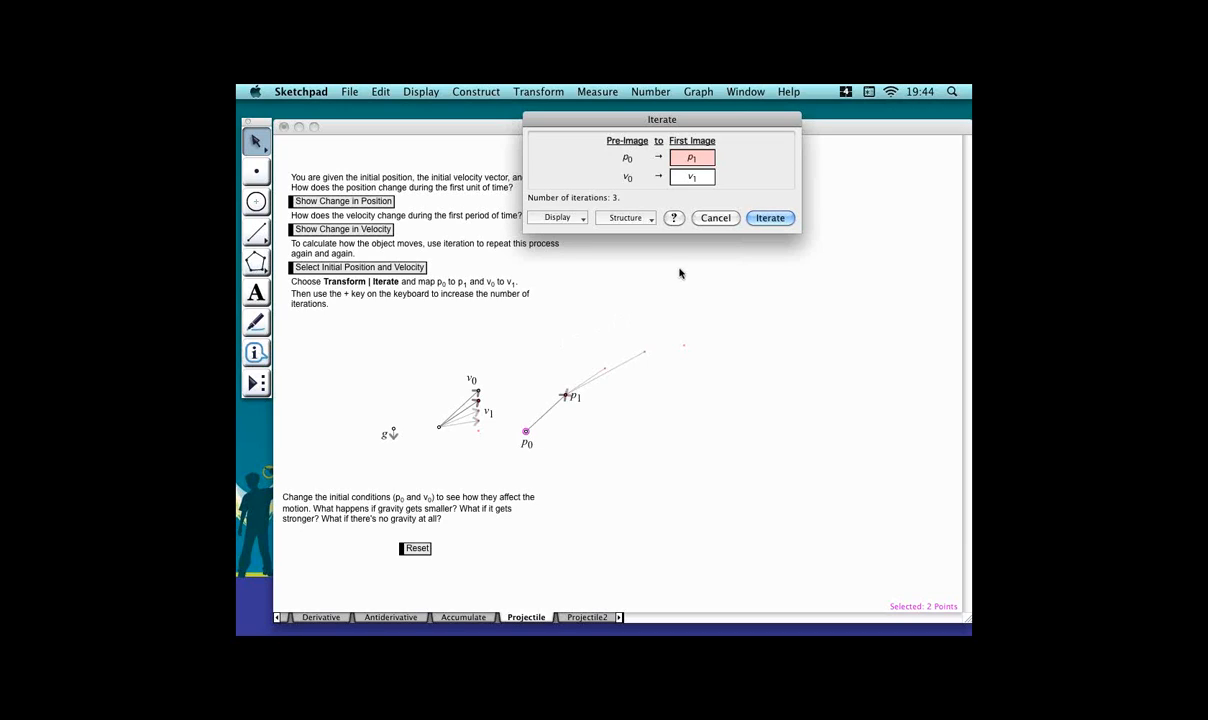
pyautogui.click(793, 219)
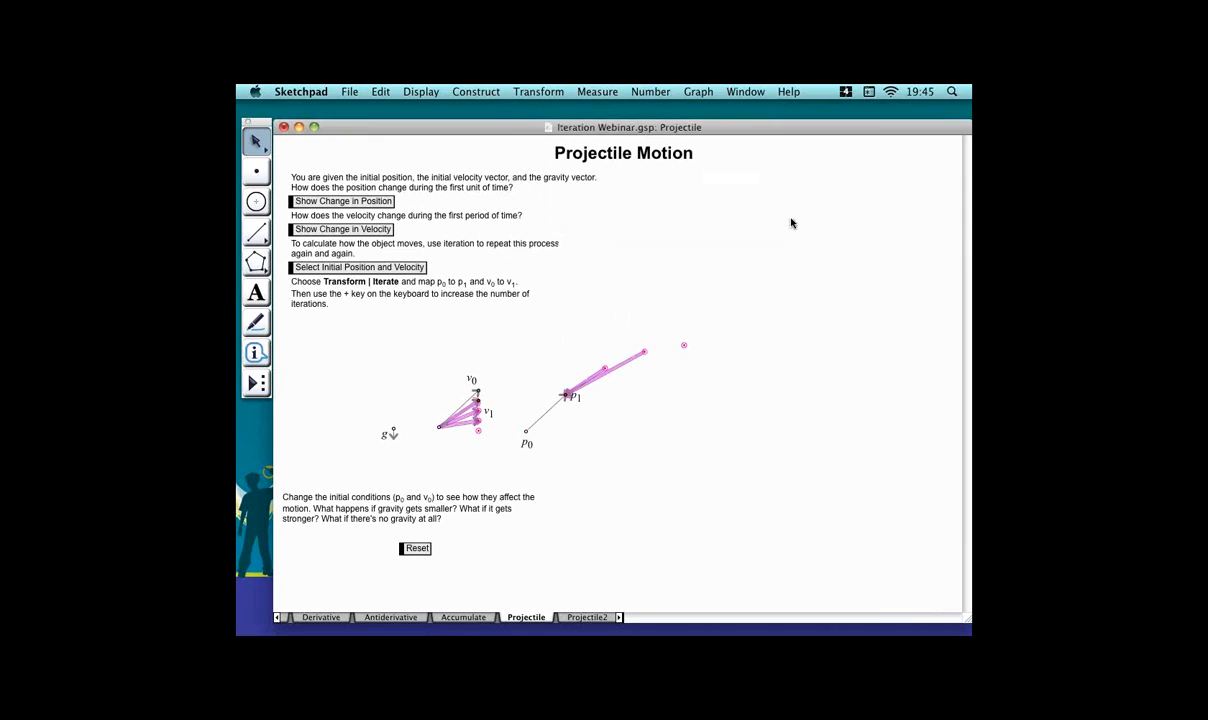
pyautogui.click(607, 341)
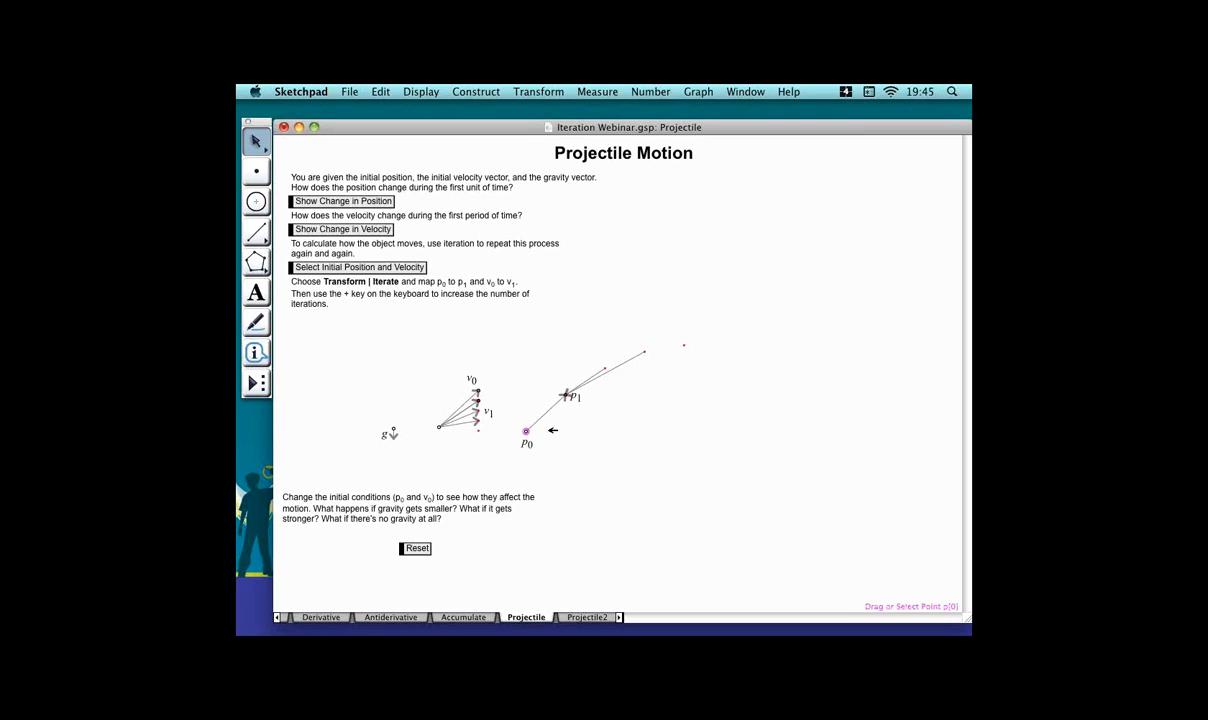
pyautogui.press('super+z')
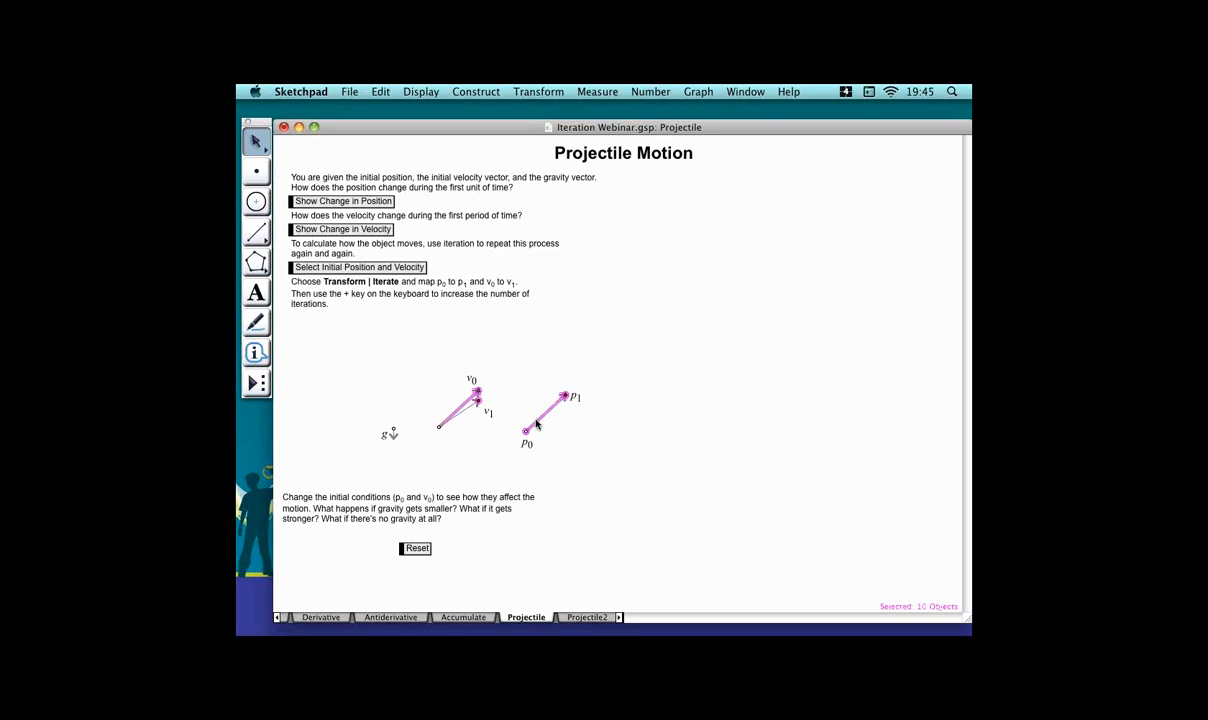
pyautogui.click(497, 384)
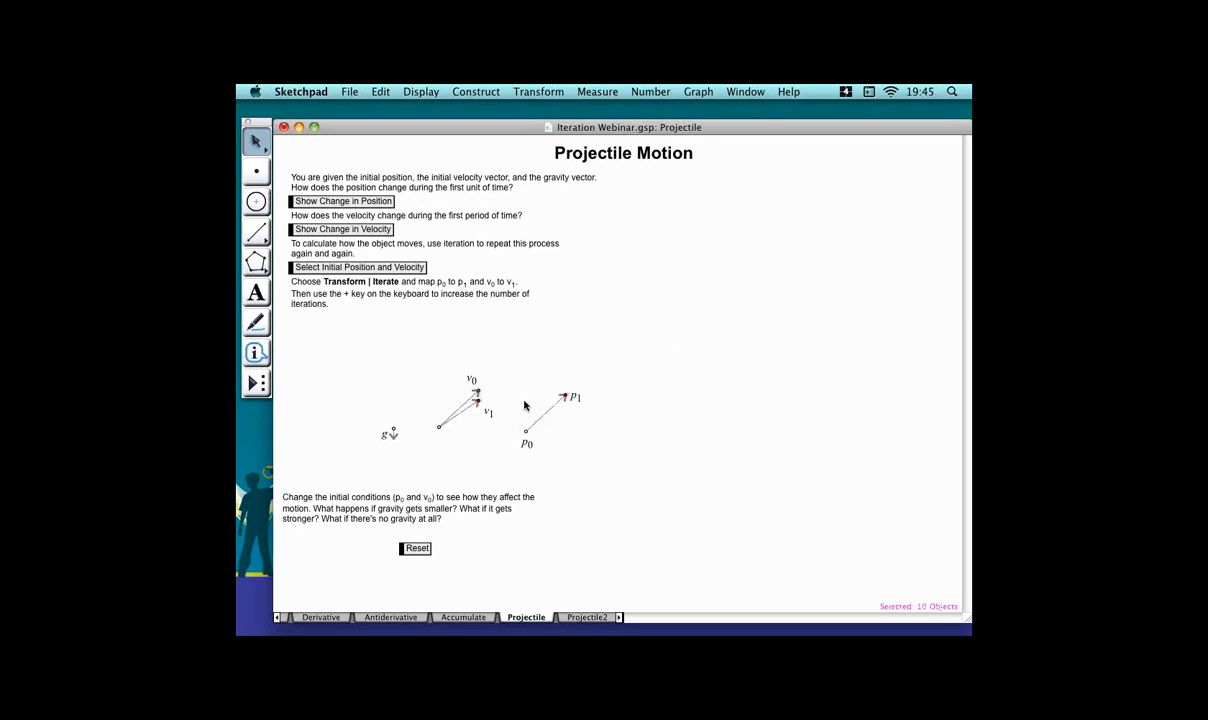
# Select the initial position and velocity points and iterate them, mapping p0 to p1 and v0 to v1.
pyautogui.click(351, 270)
pyautogui.click(538, 91)
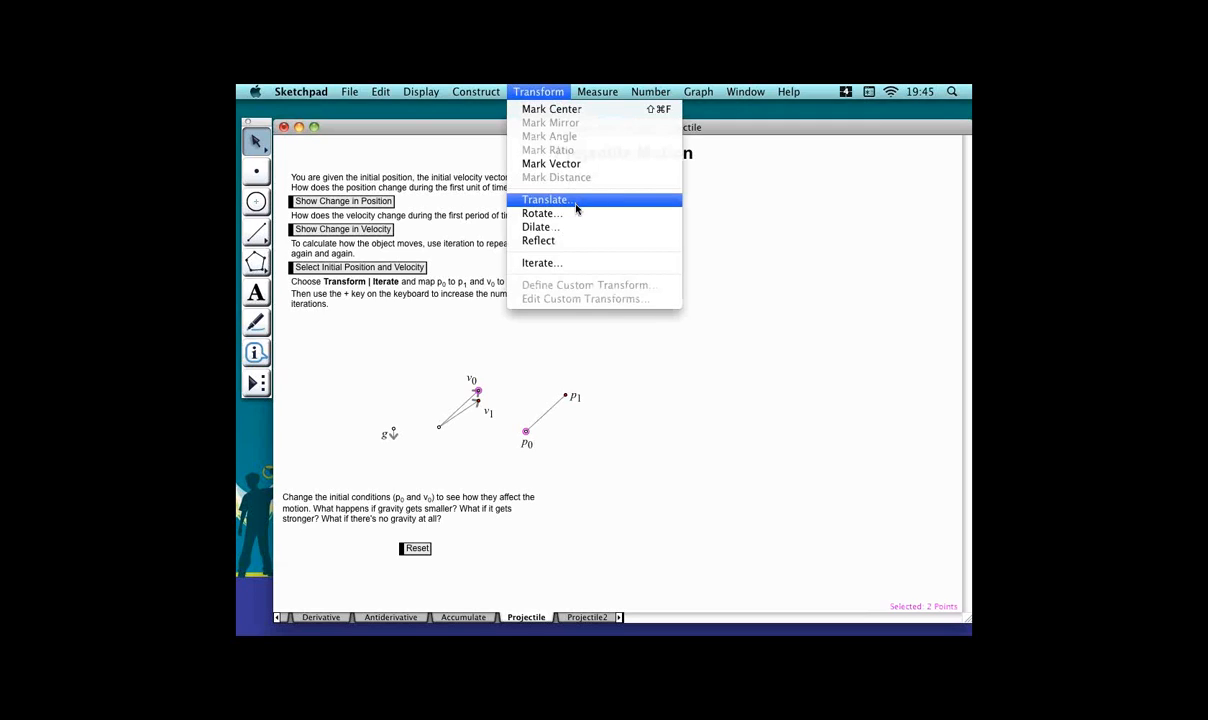
pyautogui.click(545, 262)
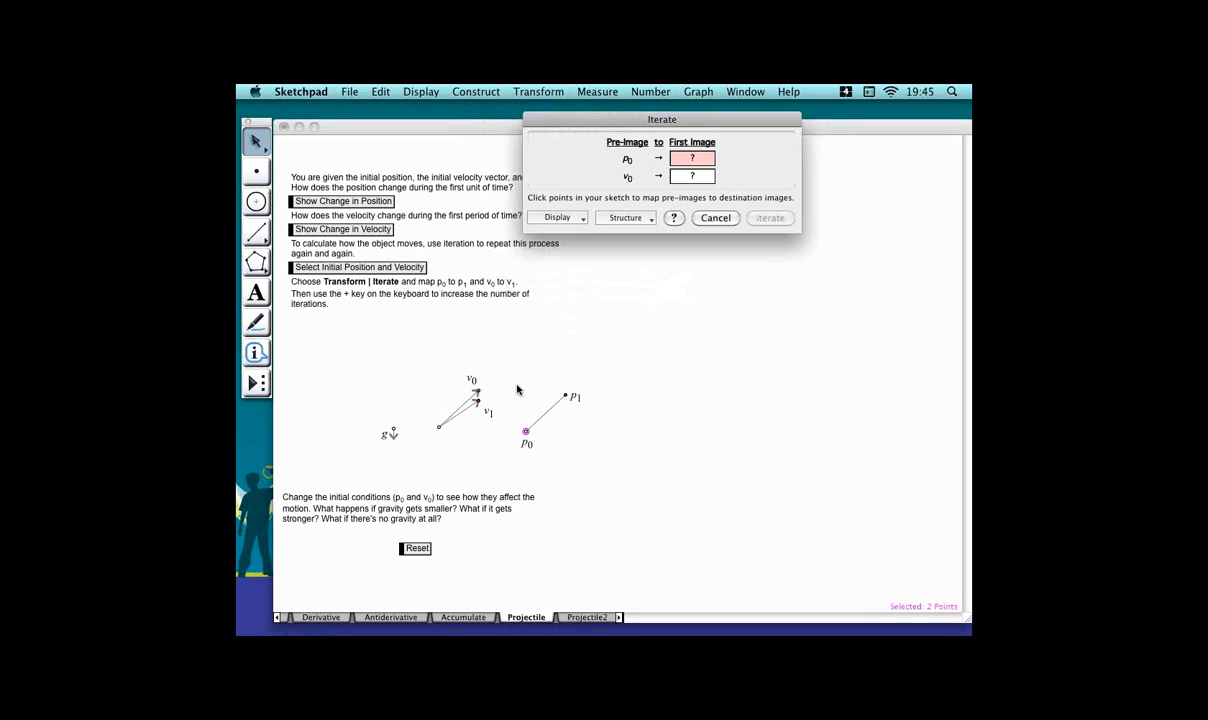
pyautogui.click(565, 396)
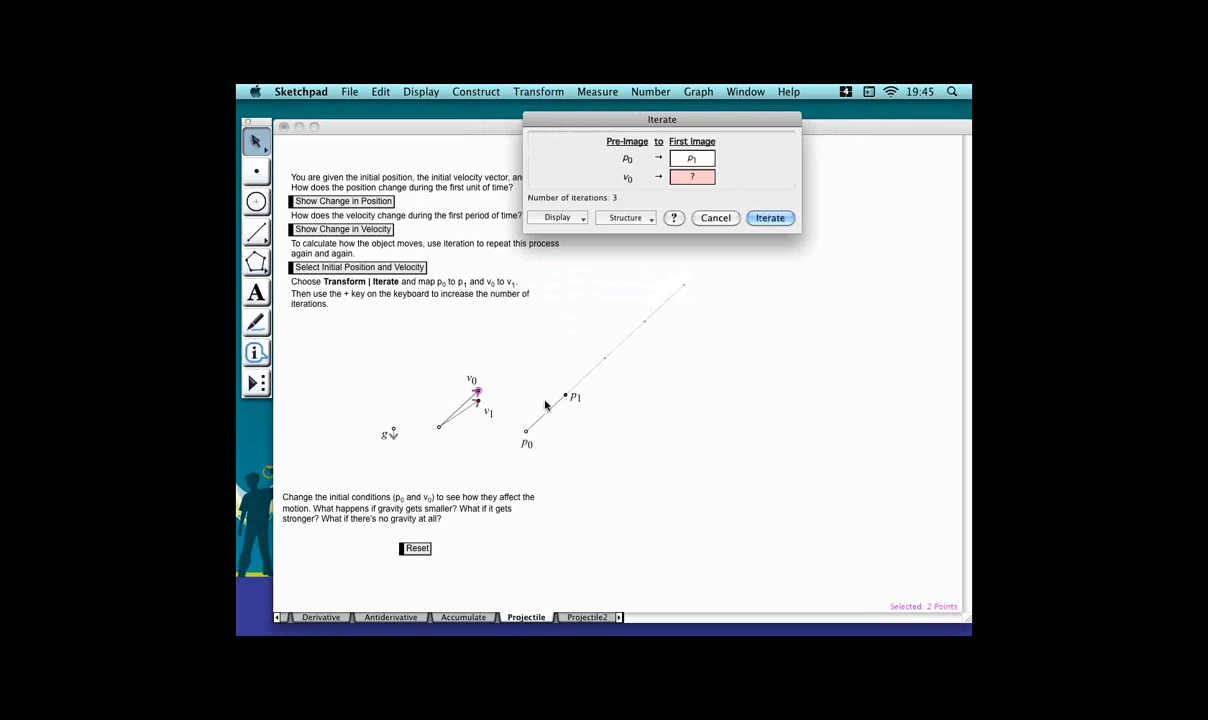
pyautogui.click(478, 400)
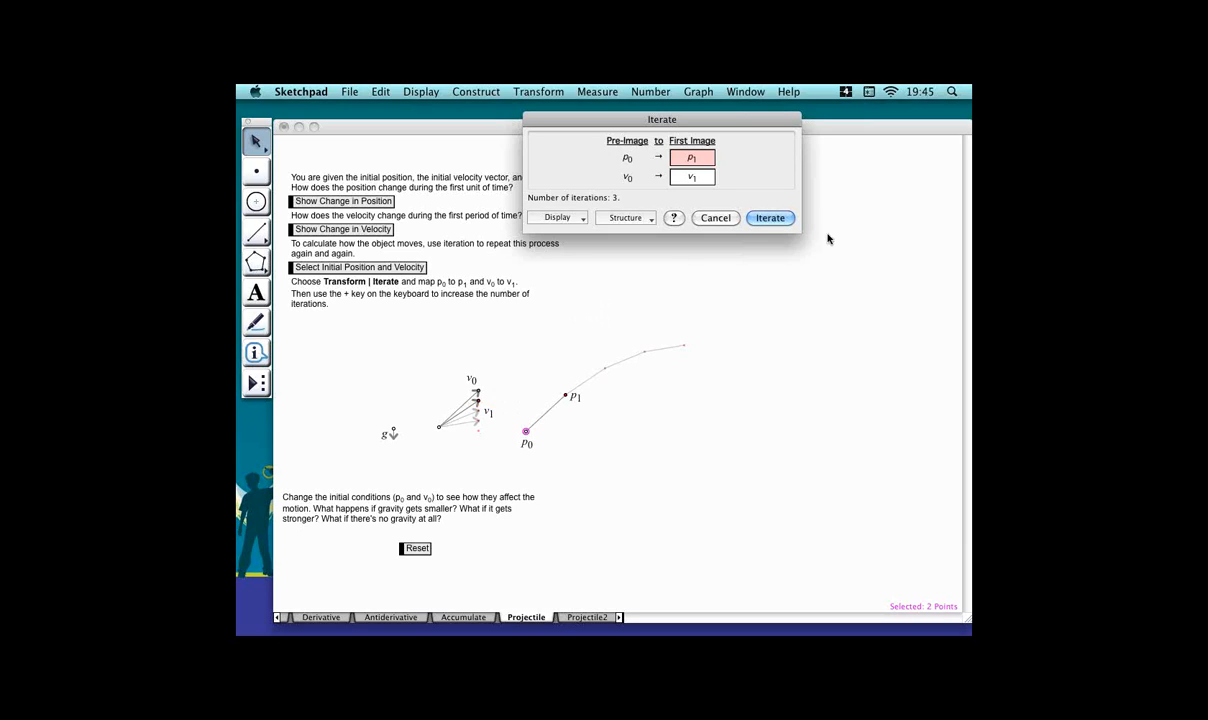
pyautogui.click(794, 218)
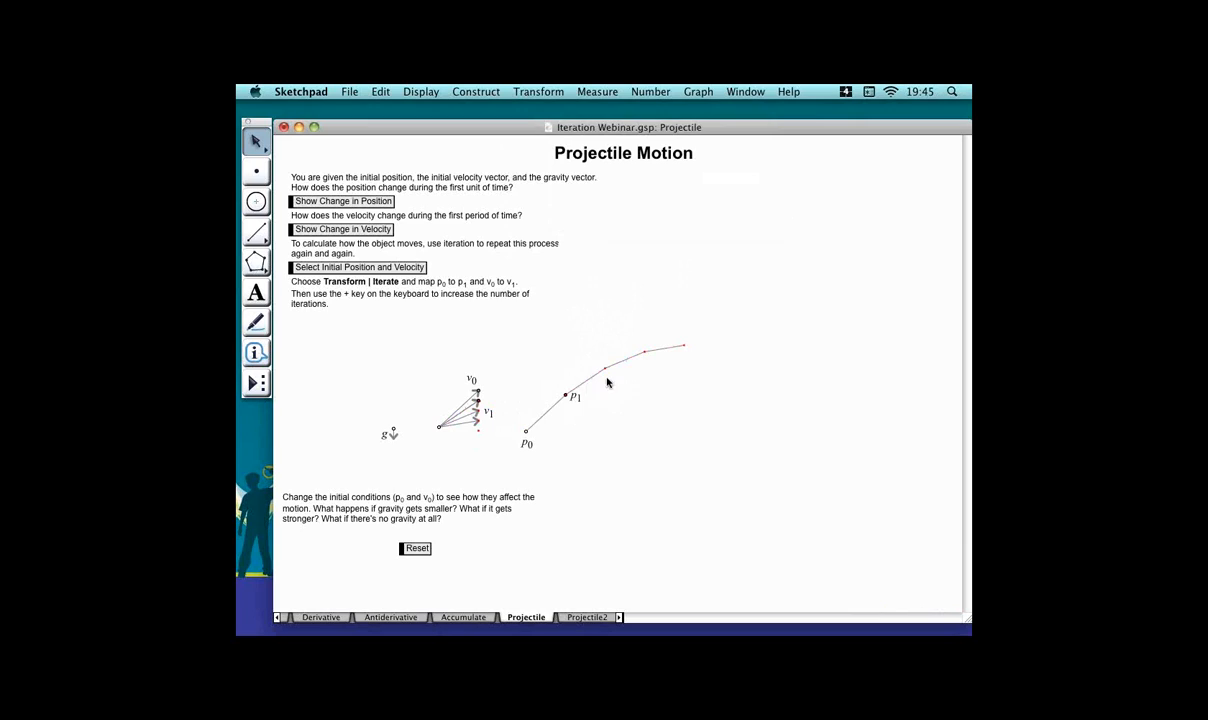
# Increase the iterations of the projectile's path image by seven and deselect it.
pyautogui.click(655, 357)
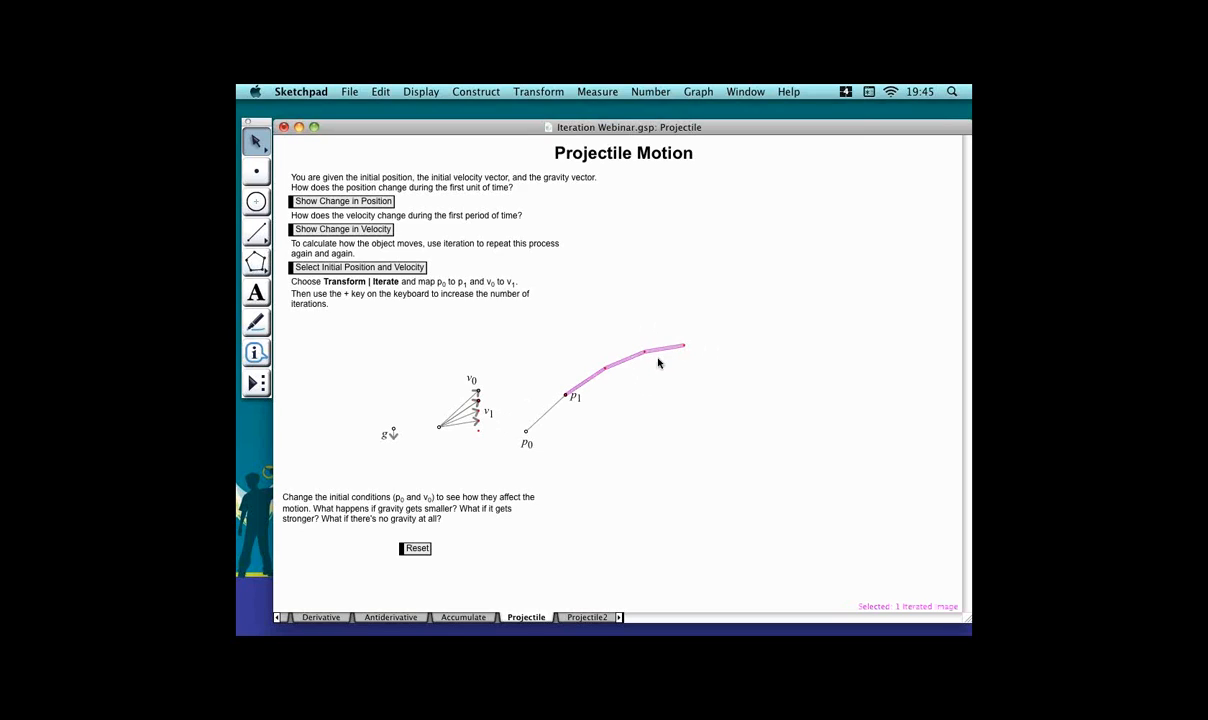
pyautogui.press('+')
pyautogui.press('+')
pyautogui.press('+')
pyautogui.press('+')
pyautogui.press('+')
pyautogui.press('+')
pyautogui.press('+')
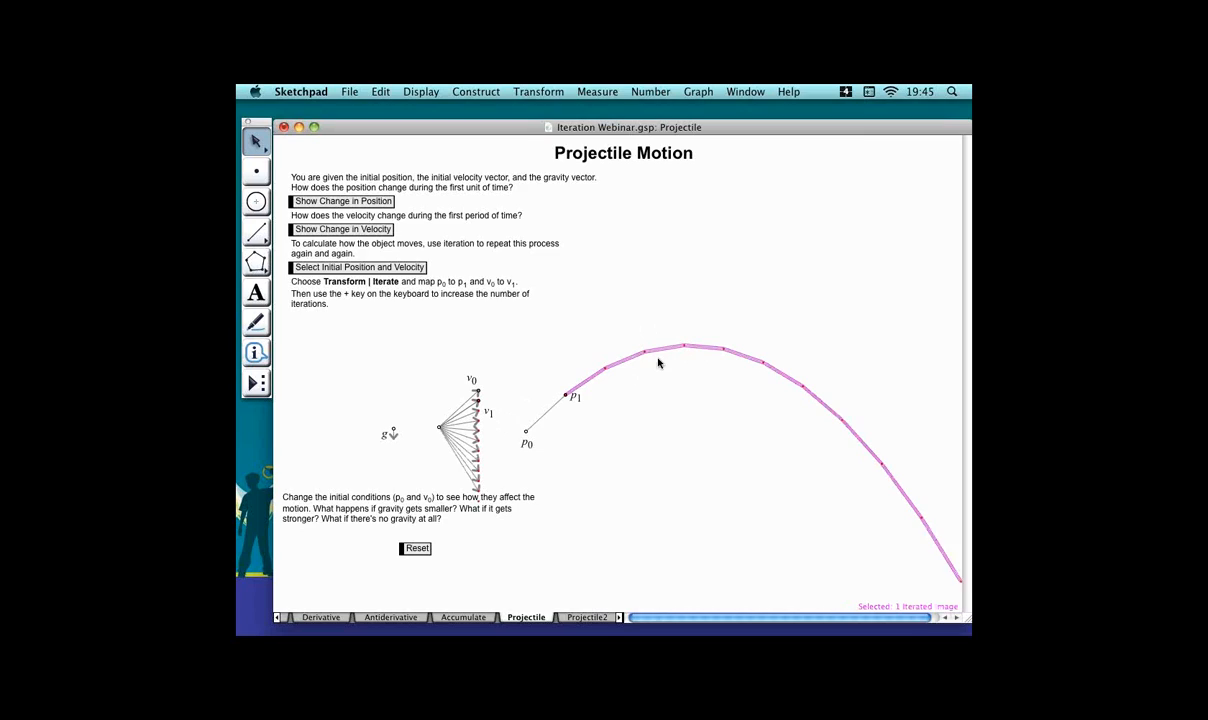
pyautogui.click(519, 485)
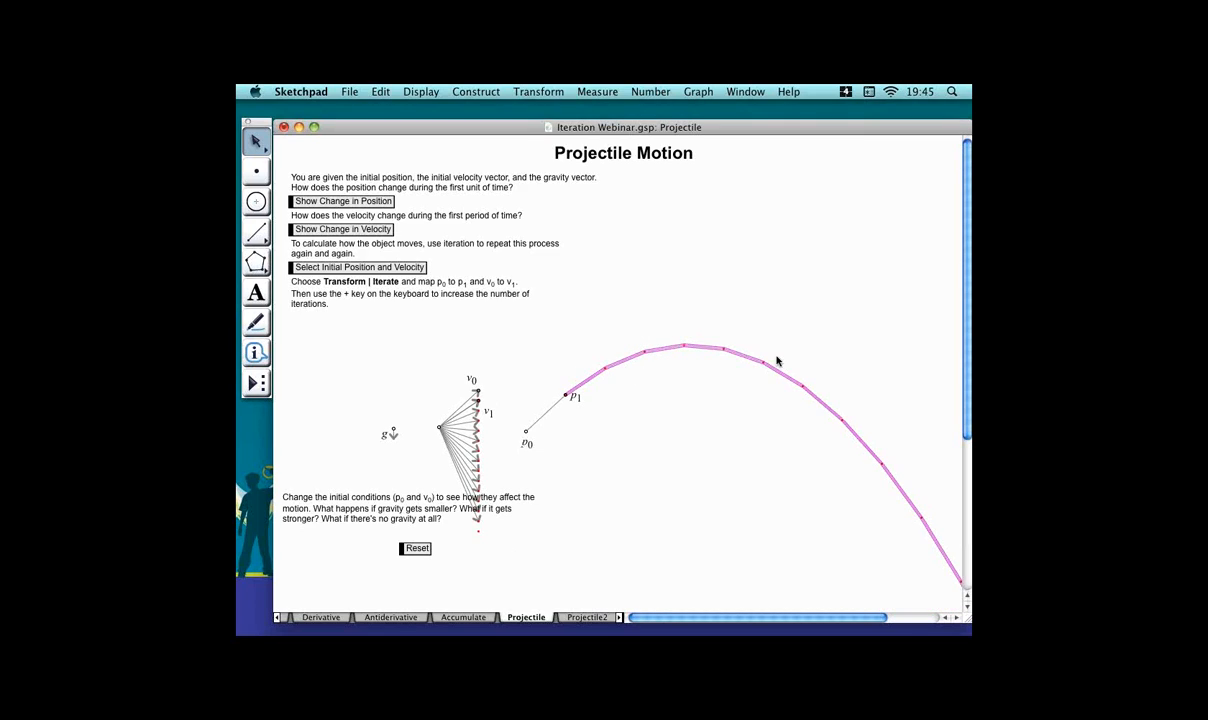
pyautogui.click(498, 348)
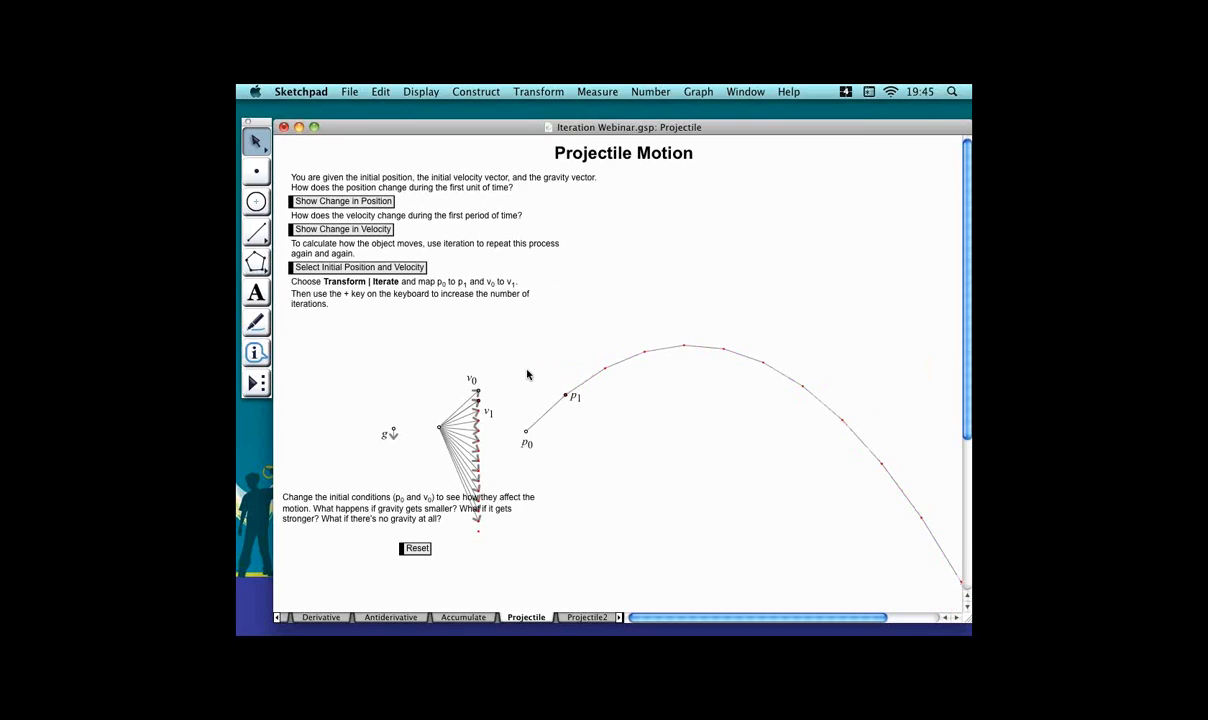
# View the Projectile2 page briefly, return to Projectile, and open the Carousel page.
pyautogui.click(586, 617)
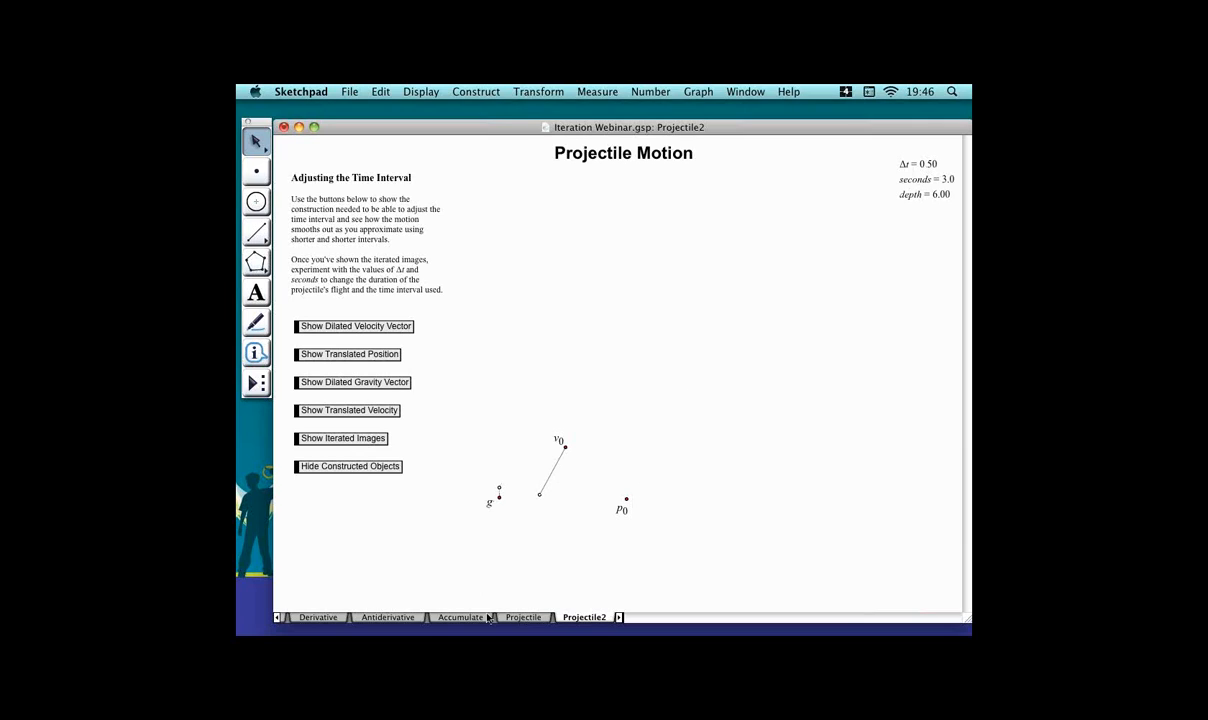
pyautogui.click(556, 619)
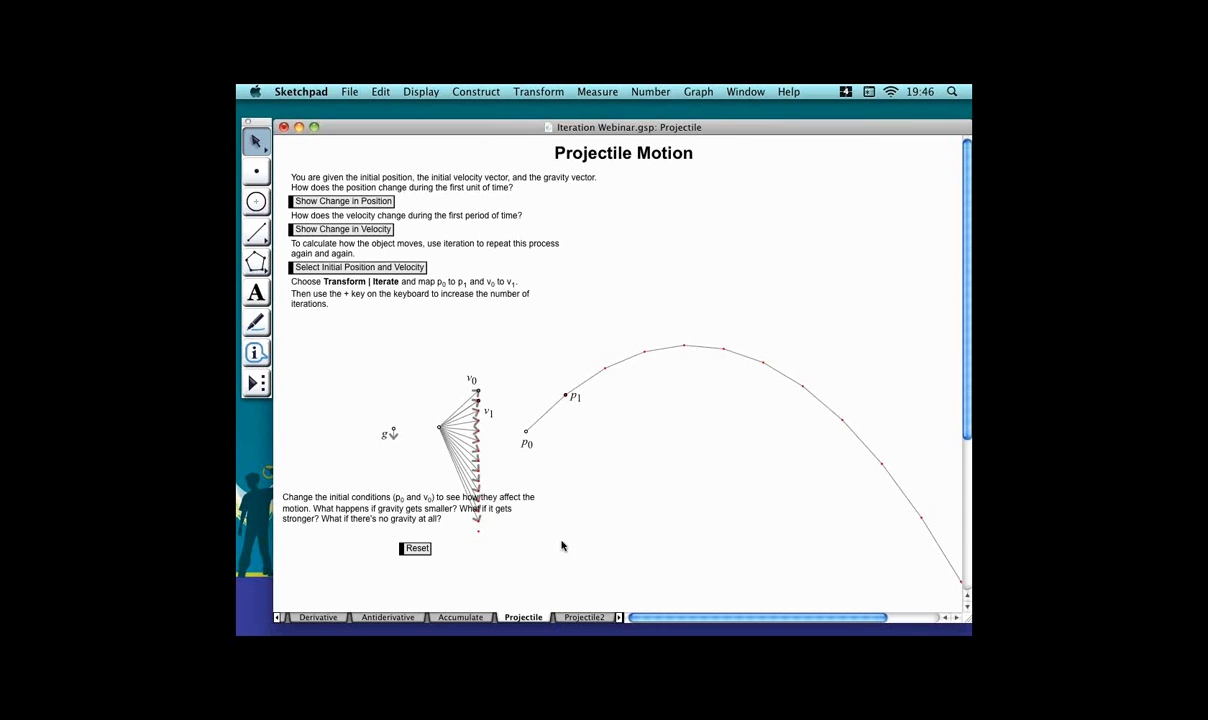
pyautogui.click(619, 618)
pyautogui.click(619, 618)
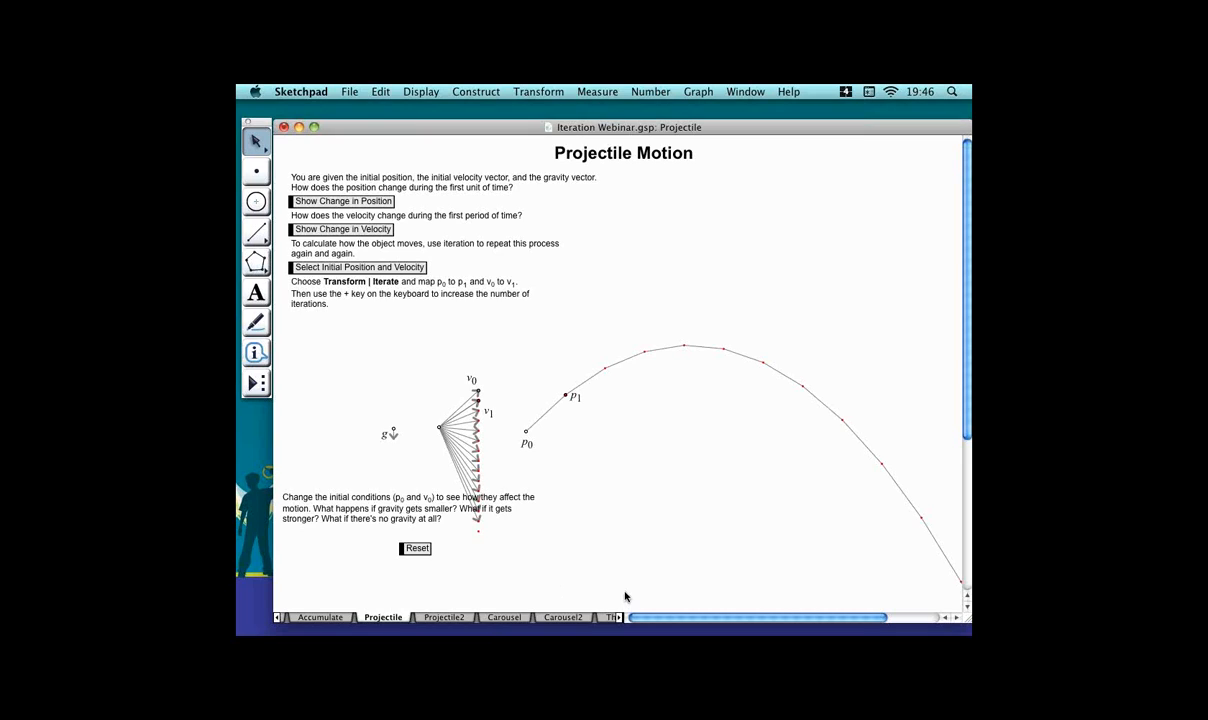
pyautogui.click(530, 618)
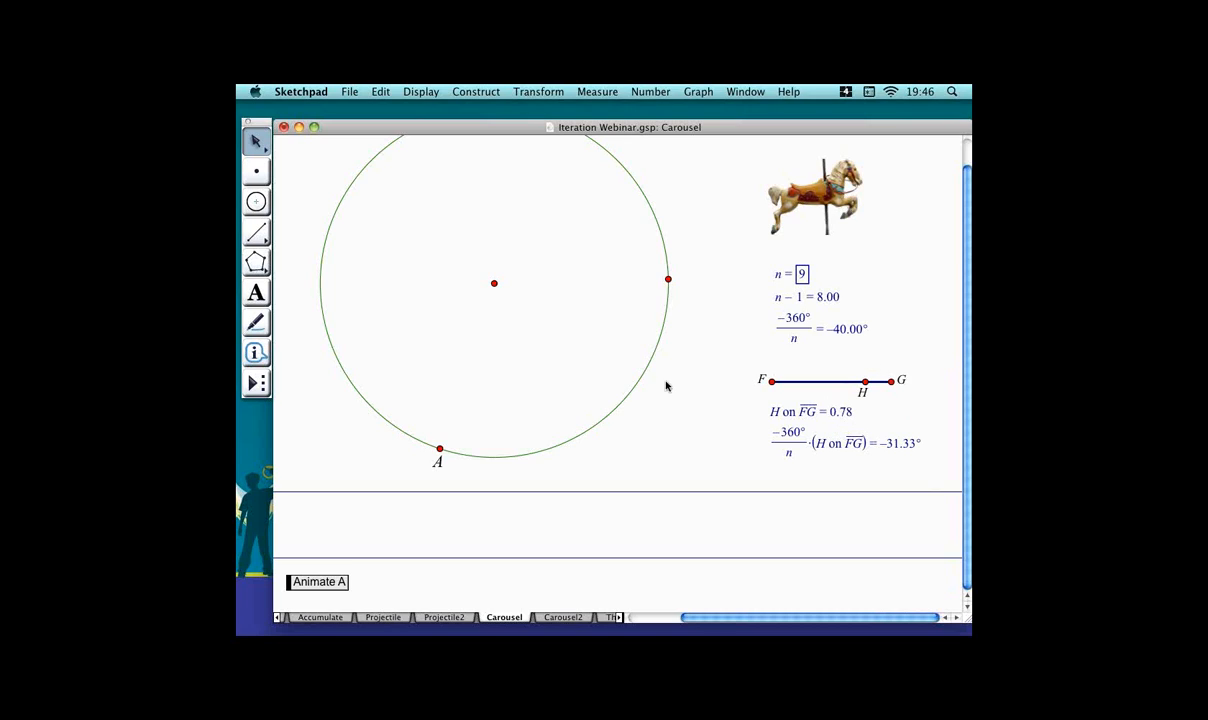
# Rotate point A about the circle's center by the marked angle −360°/n·(H on FG).
pyautogui.click(467, 448)
pyautogui.click(559, 93)
pyautogui.click(572, 211)
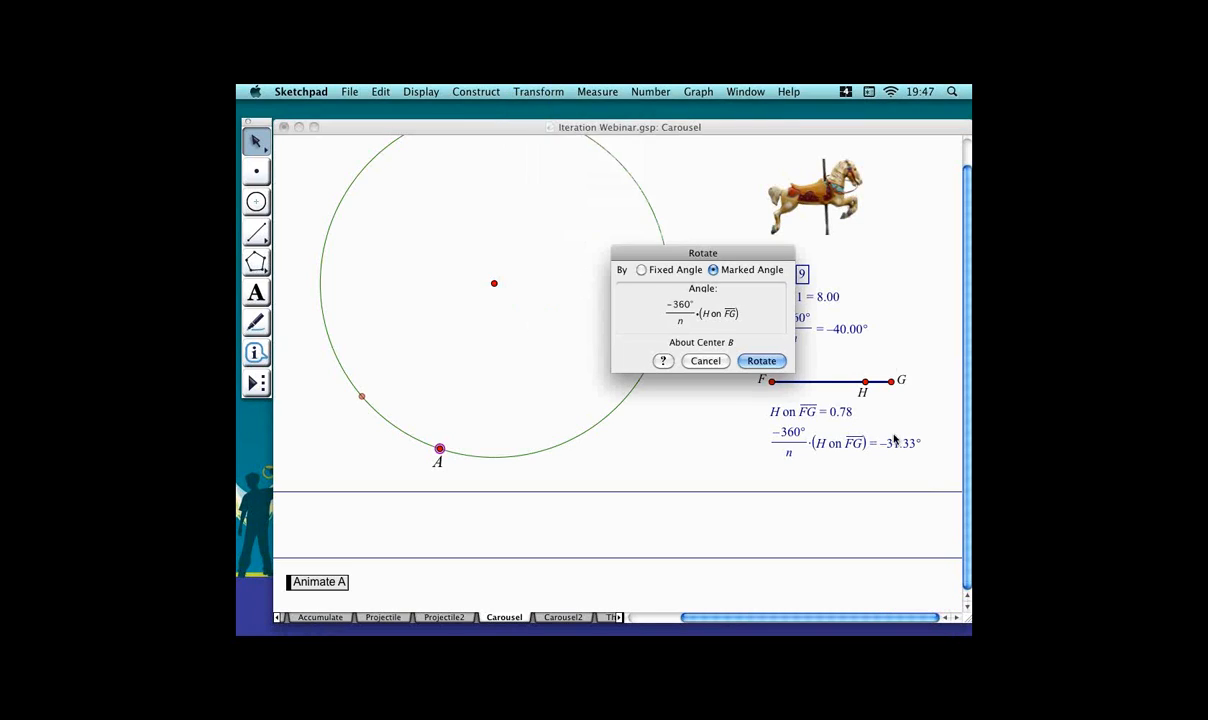
pyautogui.click(777, 361)
pyautogui.click(702, 425)
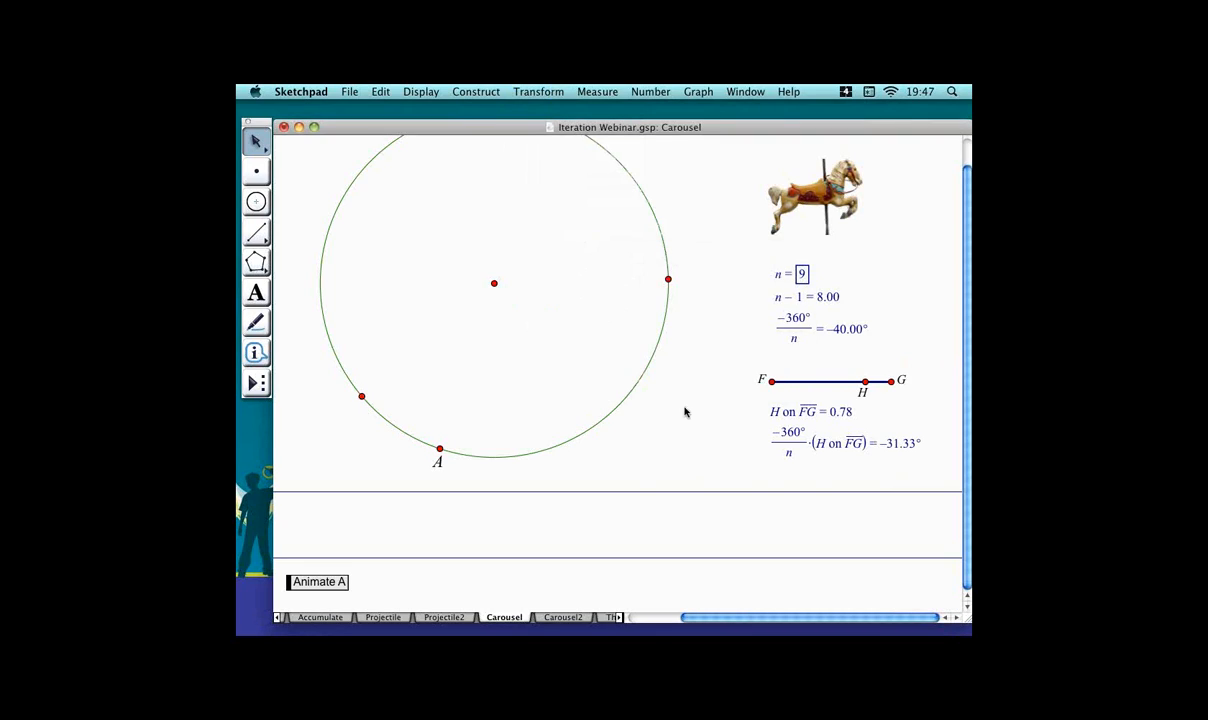
# Rotate point A about the circle's center by the −360°/n angle.
pyautogui.click(446, 453)
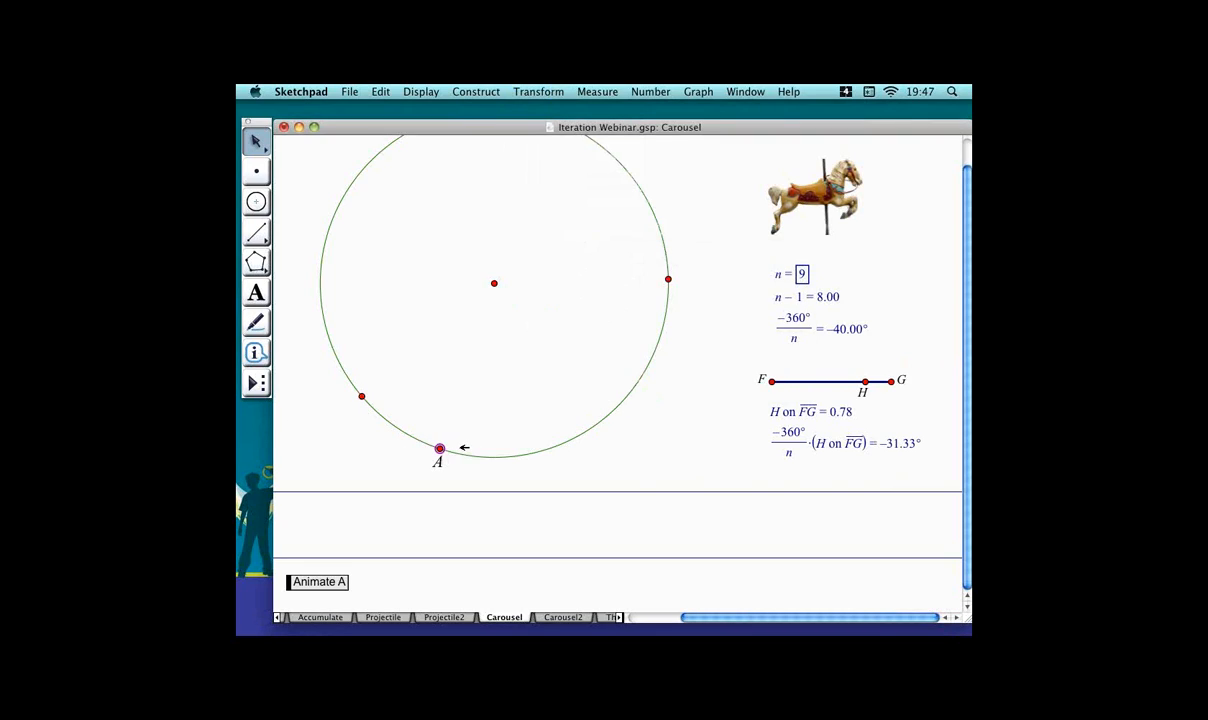
pyautogui.click(538, 91)
pyautogui.click(573, 217)
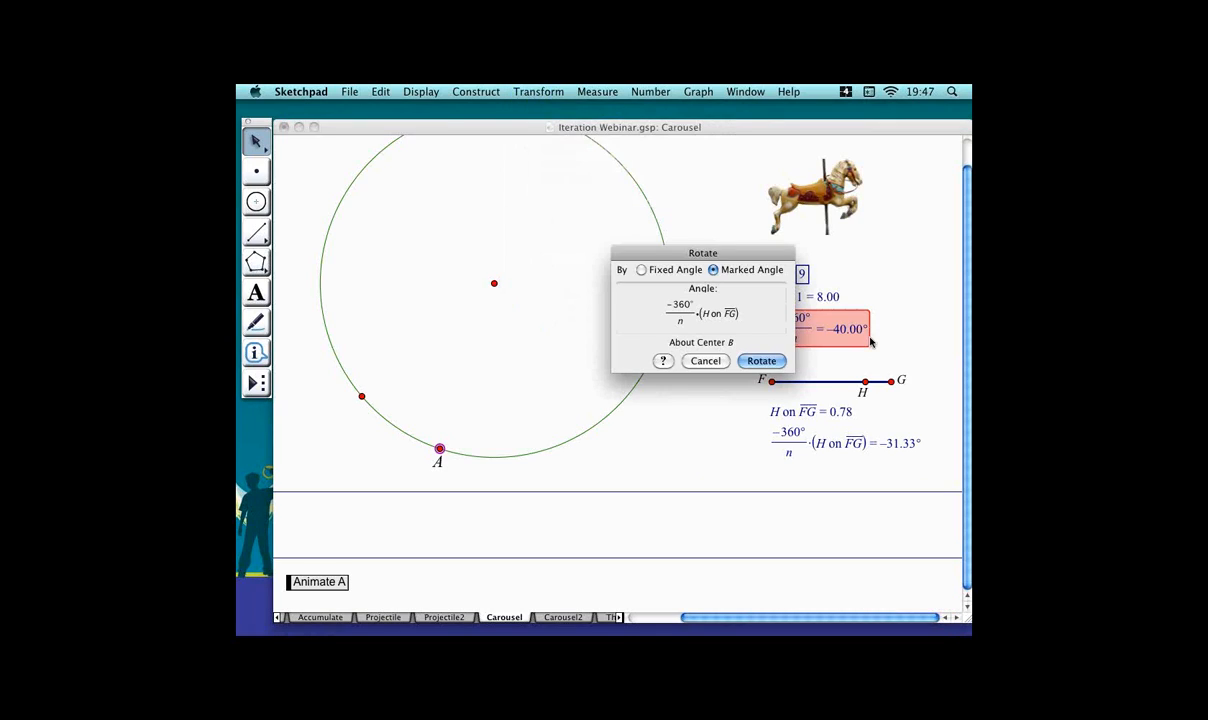
pyautogui.click(781, 364)
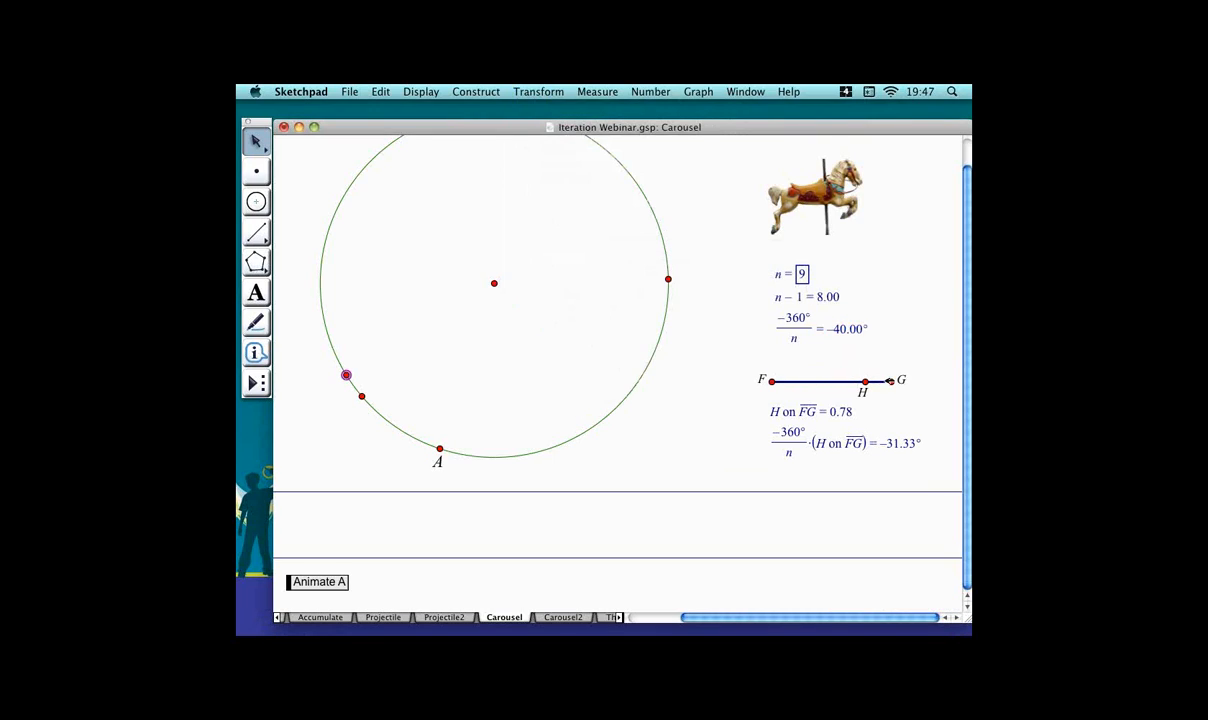
# Construct perpendiculars to the lower horizontal line through A and its nearer rotated image, deleting the extra perpendicular through H.
pyautogui.moveTo(865, 381)
pyautogui.mouseDown()
pyautogui.moveTo(902, 379)
pyautogui.moveTo(874, 380)
pyautogui.moveTo(884, 381)
pyautogui.mouseUp()
pyautogui.keyDown('shift'); pyautogui.click(468, 447); pyautogui.keyUp('shift')
pyautogui.keyDown('shift'); pyautogui.click(385, 396); pyautogui.keyUp('shift')
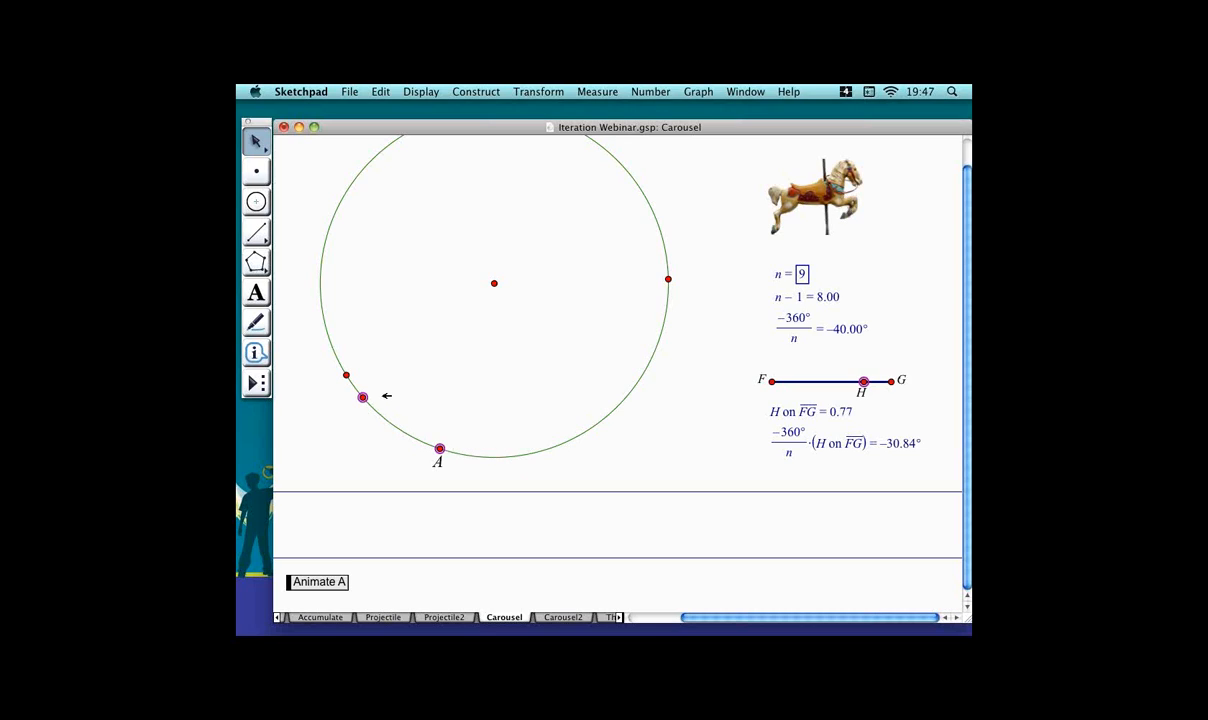
pyautogui.keyDown('shift'); pyautogui.click(431, 558); pyautogui.keyUp('shift')
pyautogui.click(458, 93)
pyautogui.click(508, 214)
pyautogui.click(911, 474)
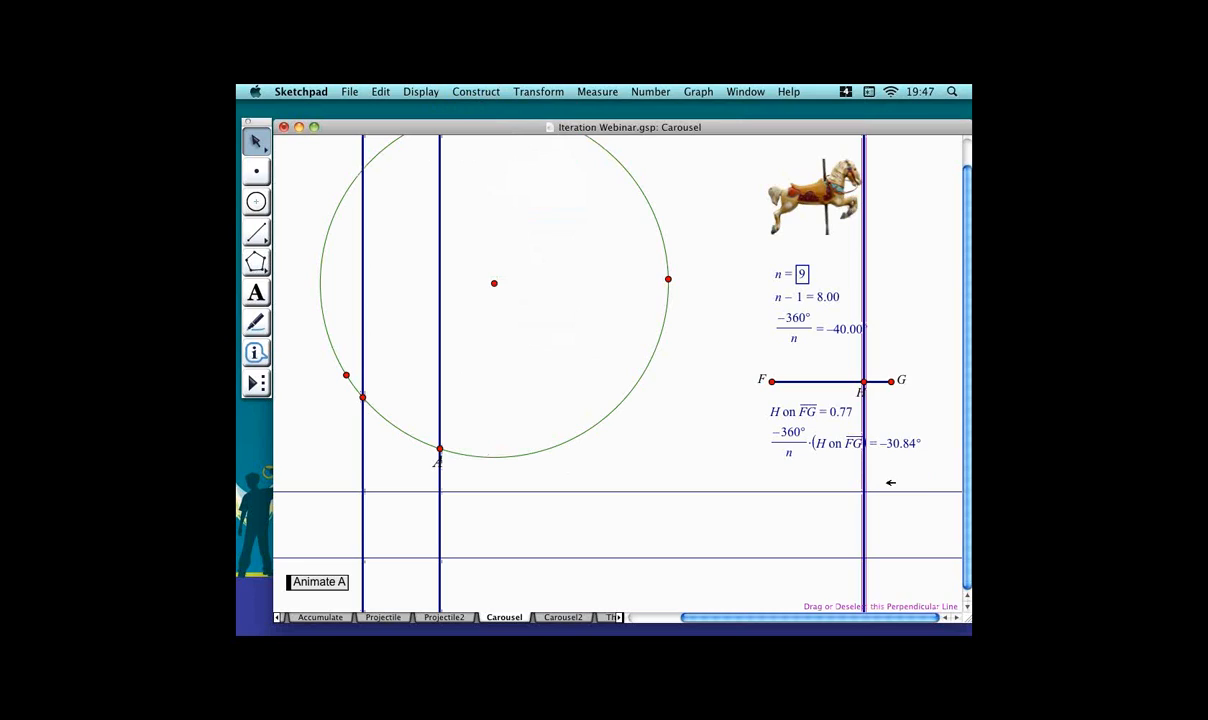
pyautogui.press('Delete')
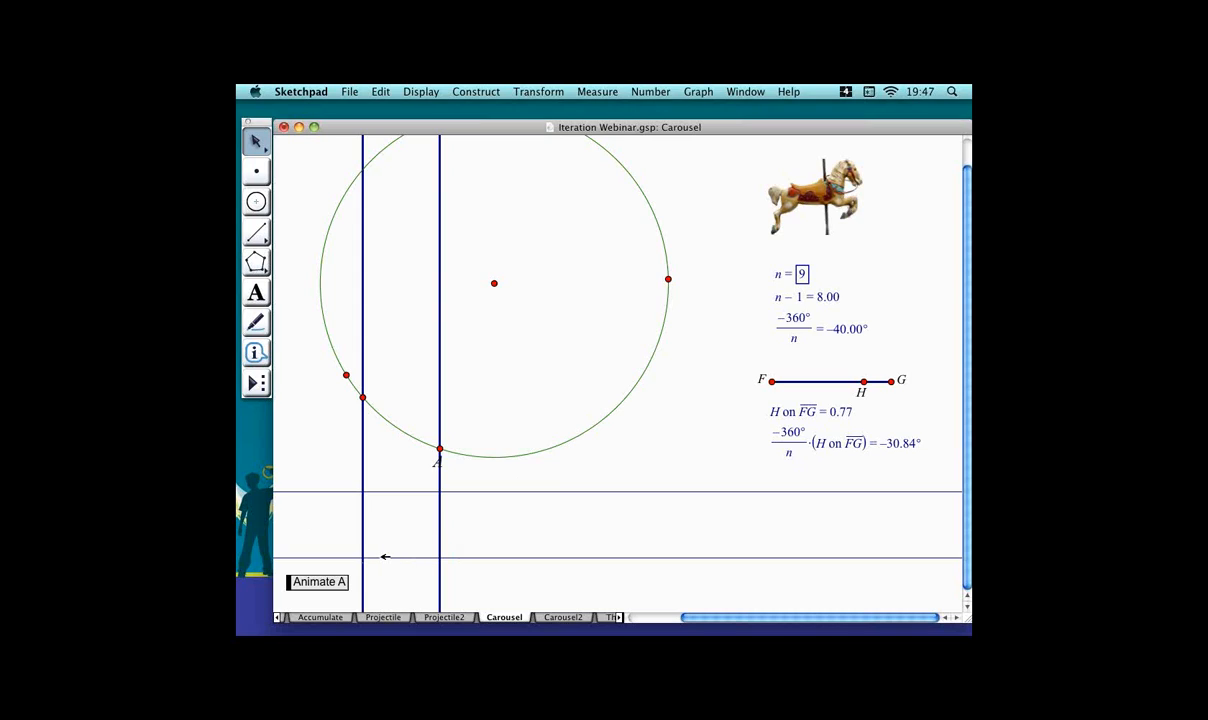
# Construct the intersections of both perpendiculars with the lower horizontal line and of the left-hand perpendicular with the upper one.
pyautogui.click(386, 557)
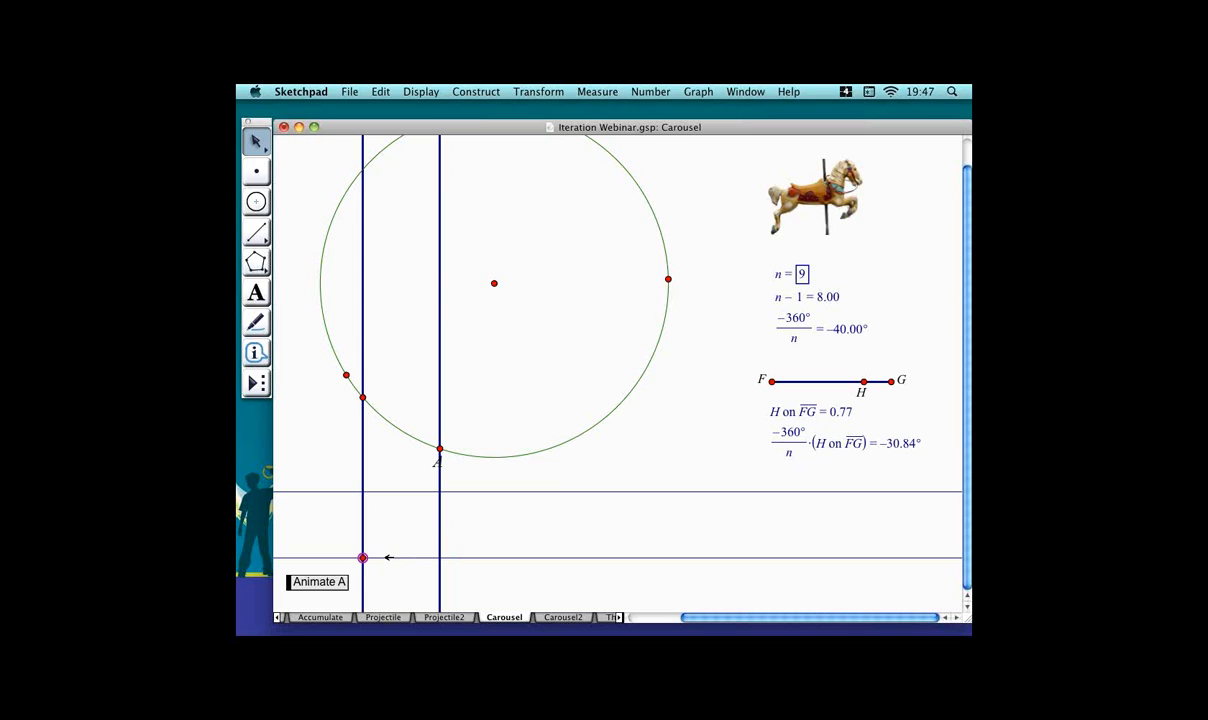
pyautogui.click(466, 557)
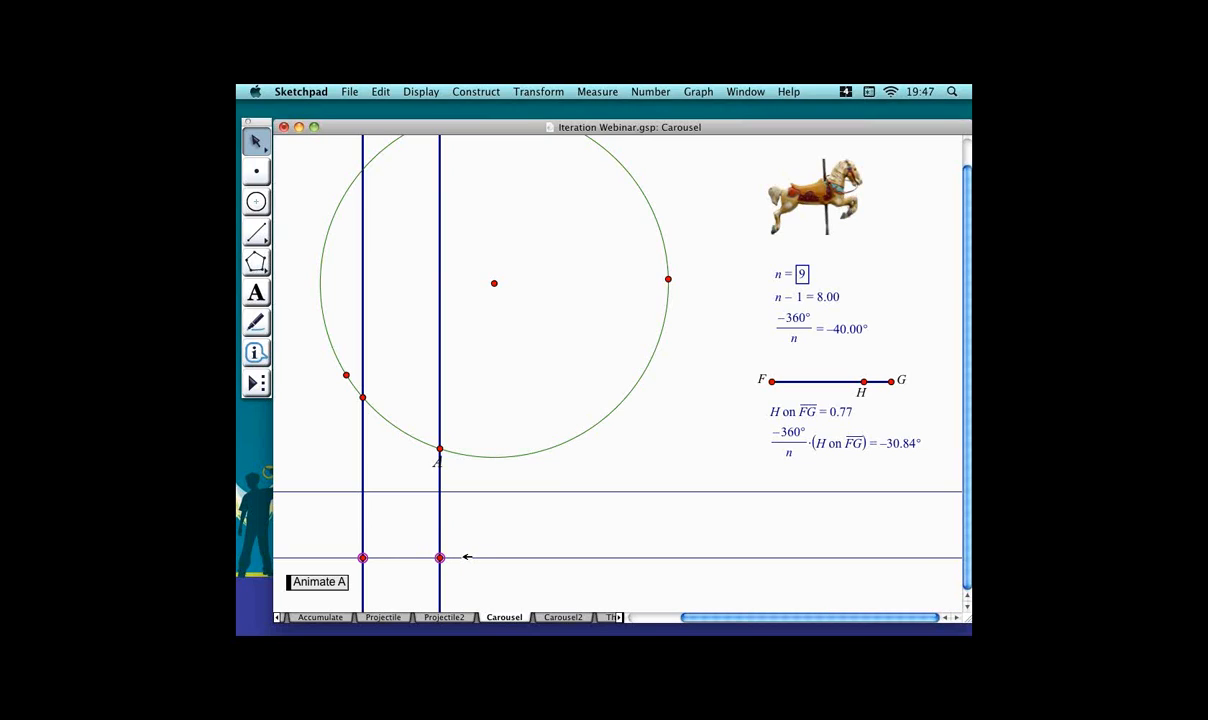
pyautogui.click(387, 492)
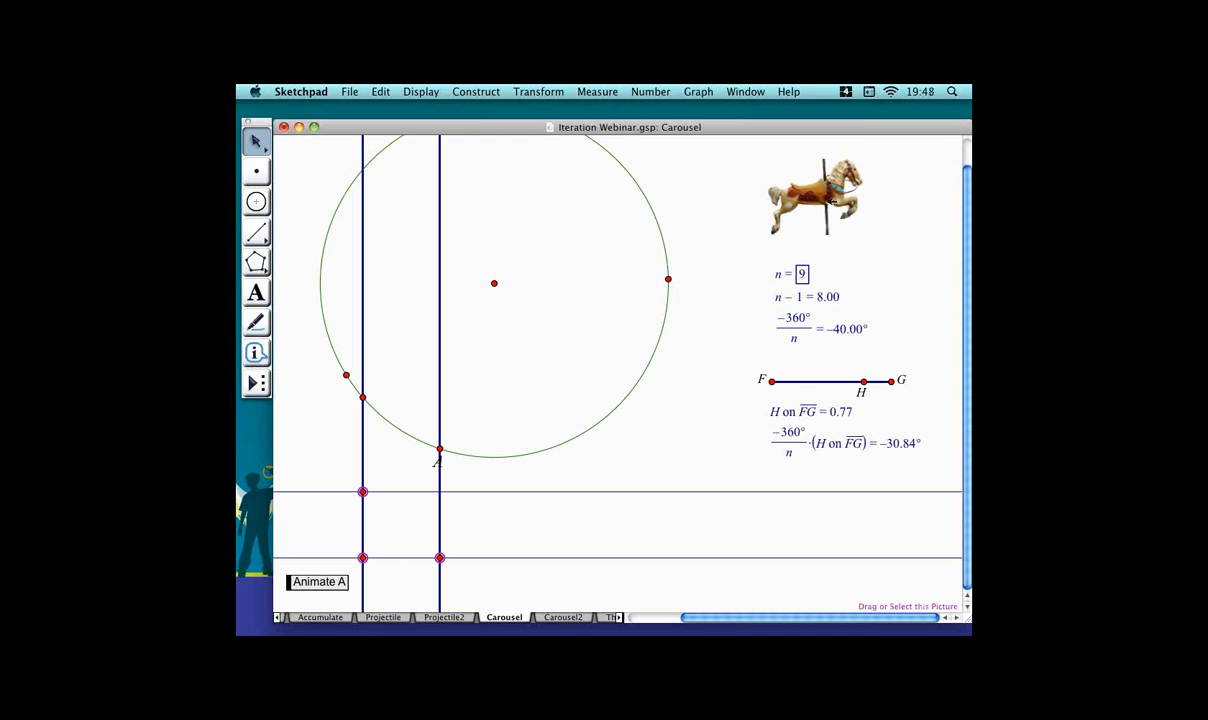
# Copy the carousel horse picture.
pyautogui.rightClick(800, 191)
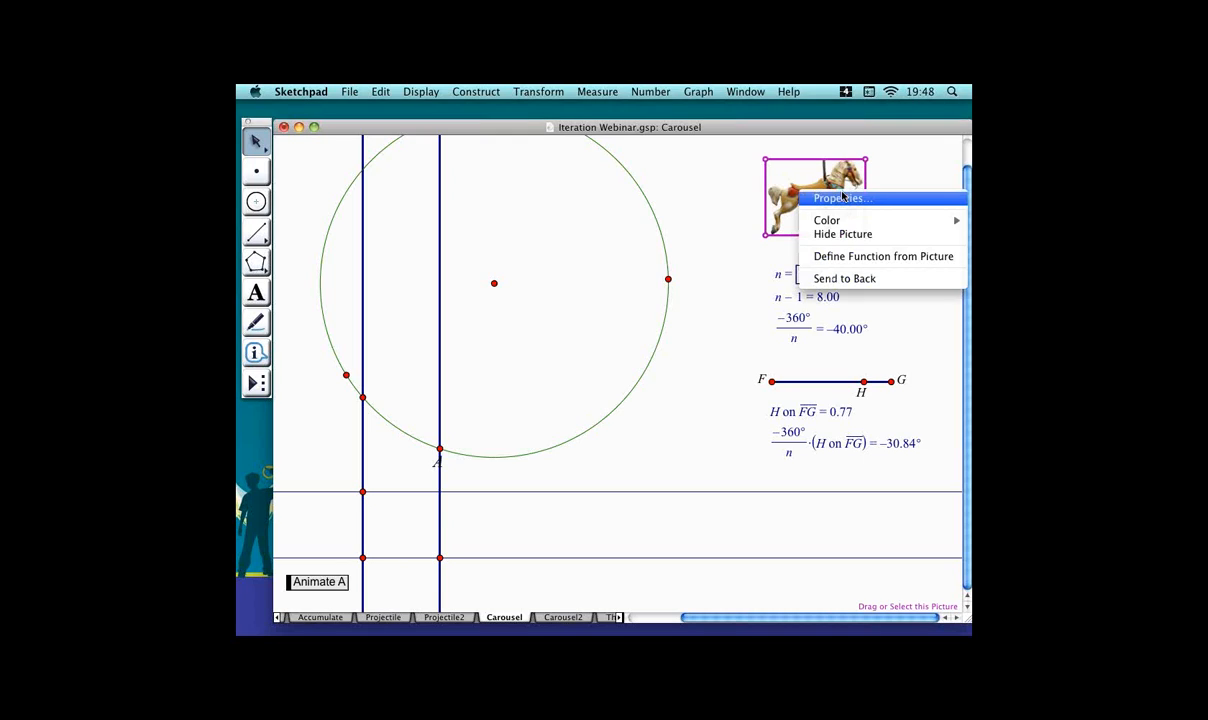
pyautogui.click(688, 201)
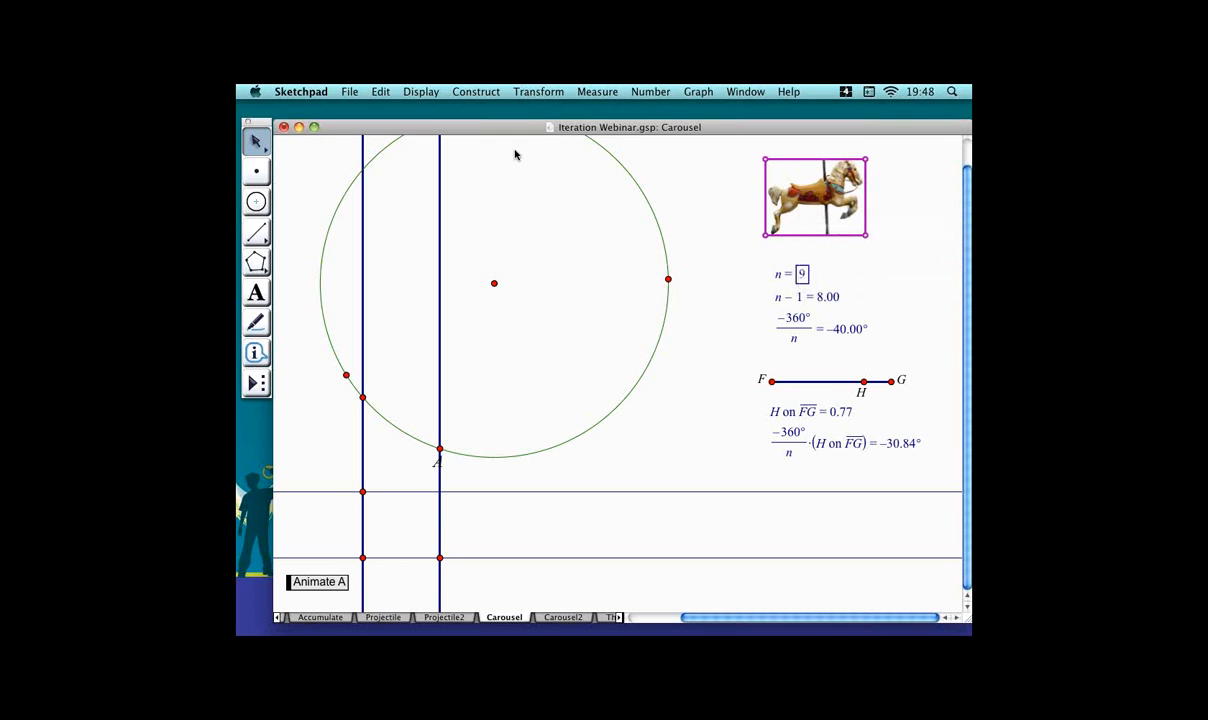
pyautogui.click(380, 91)
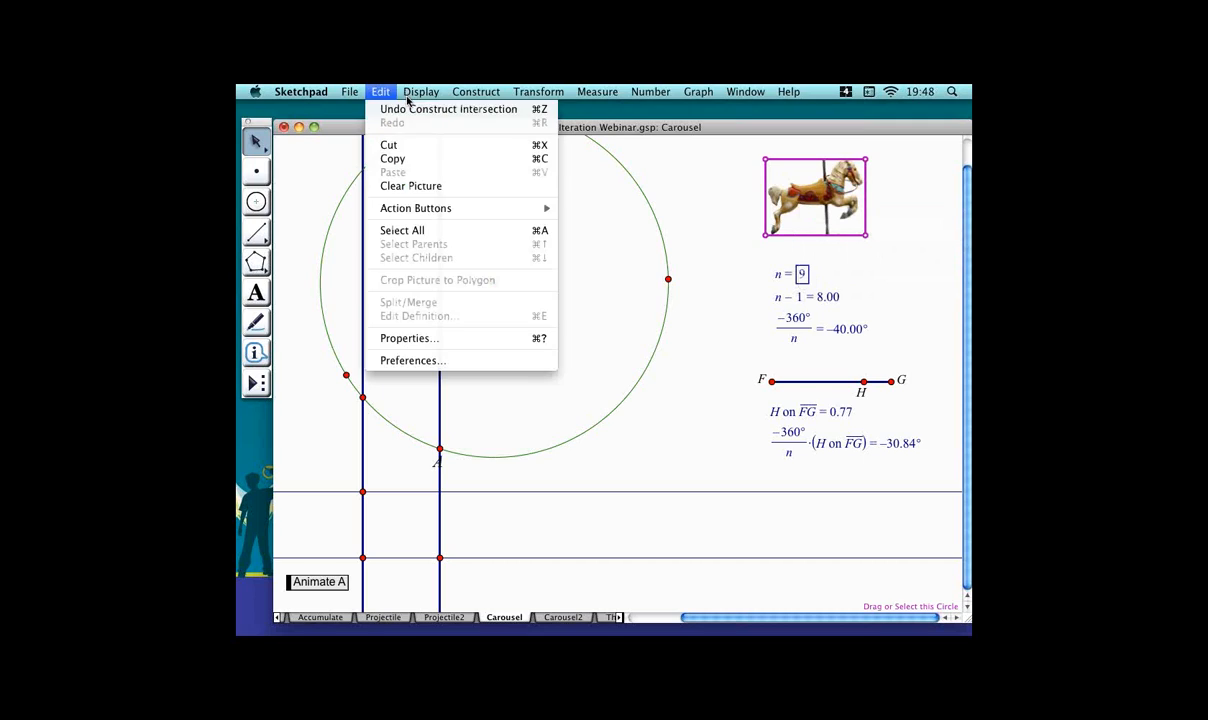
pyautogui.click(404, 160)
# Select the three intersection points and paste the horse picture onto them.
pyautogui.click(405, 550)
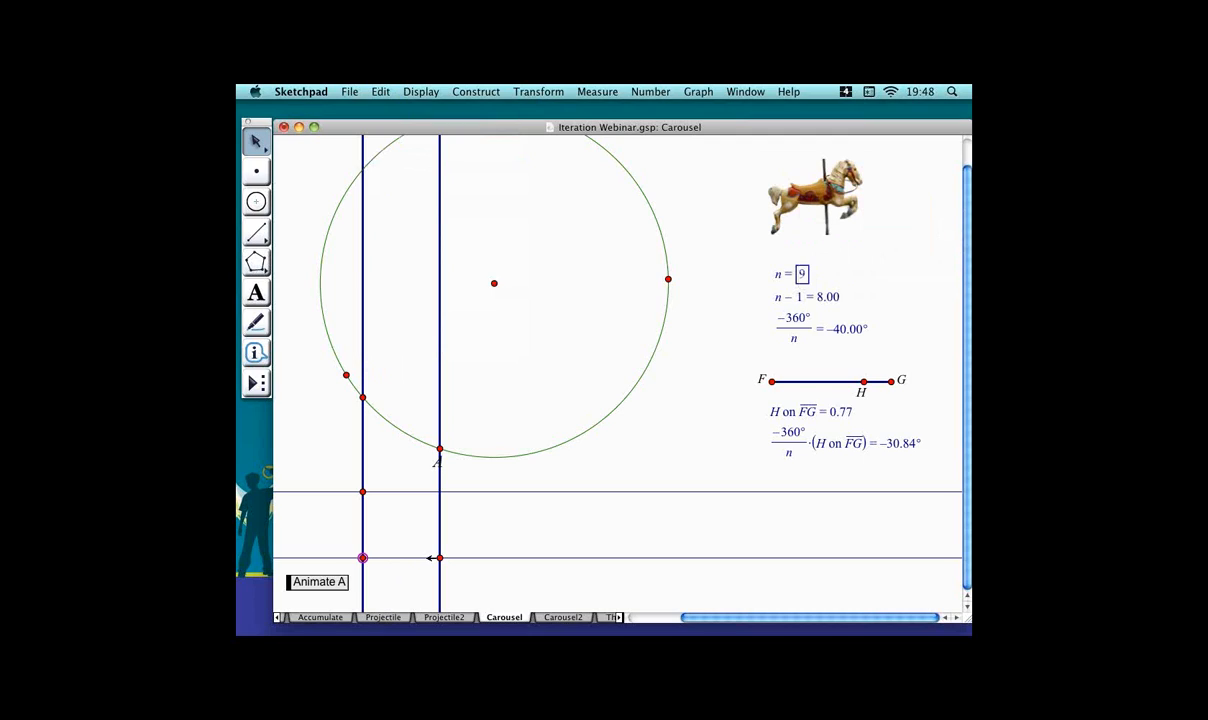
pyautogui.click(440, 557)
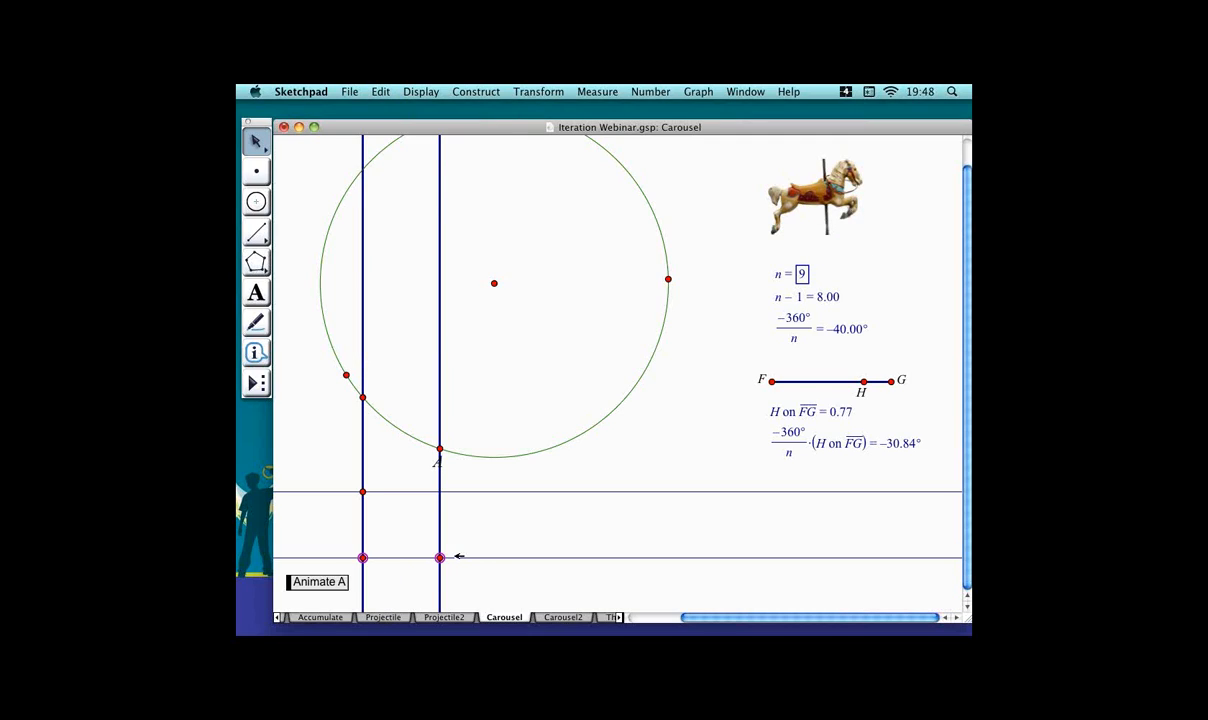
pyautogui.click(384, 491)
pyautogui.click(381, 91)
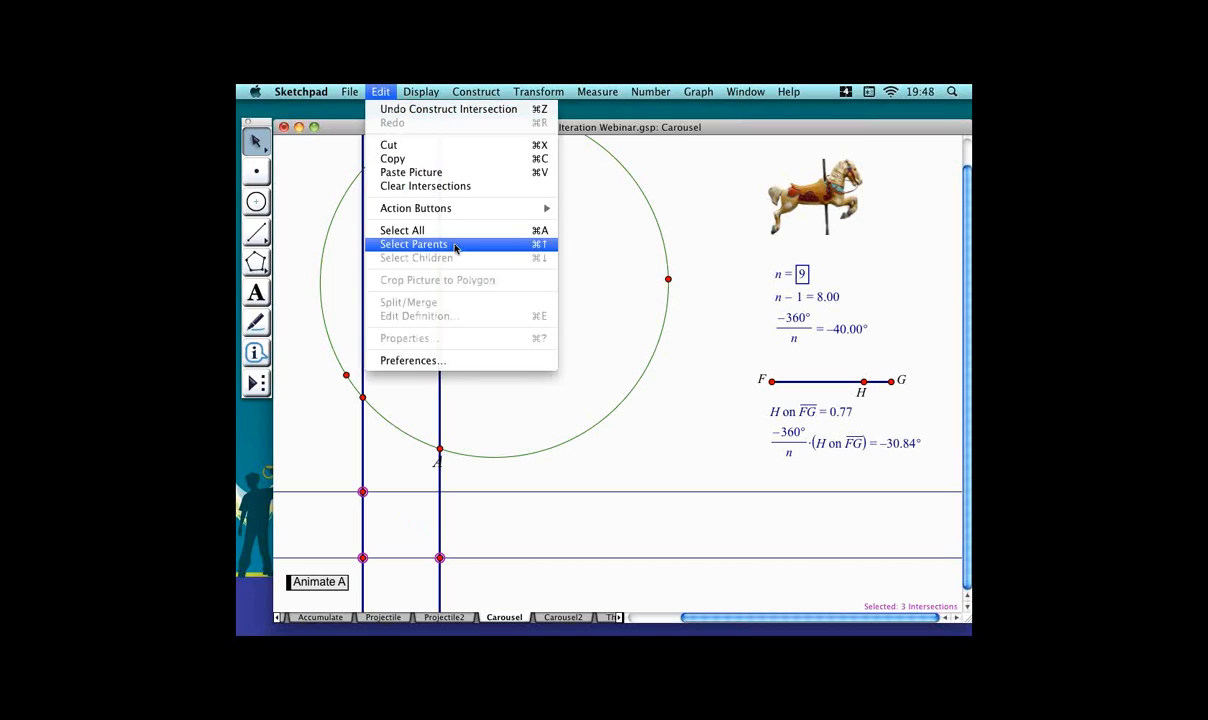
pyautogui.click(445, 186)
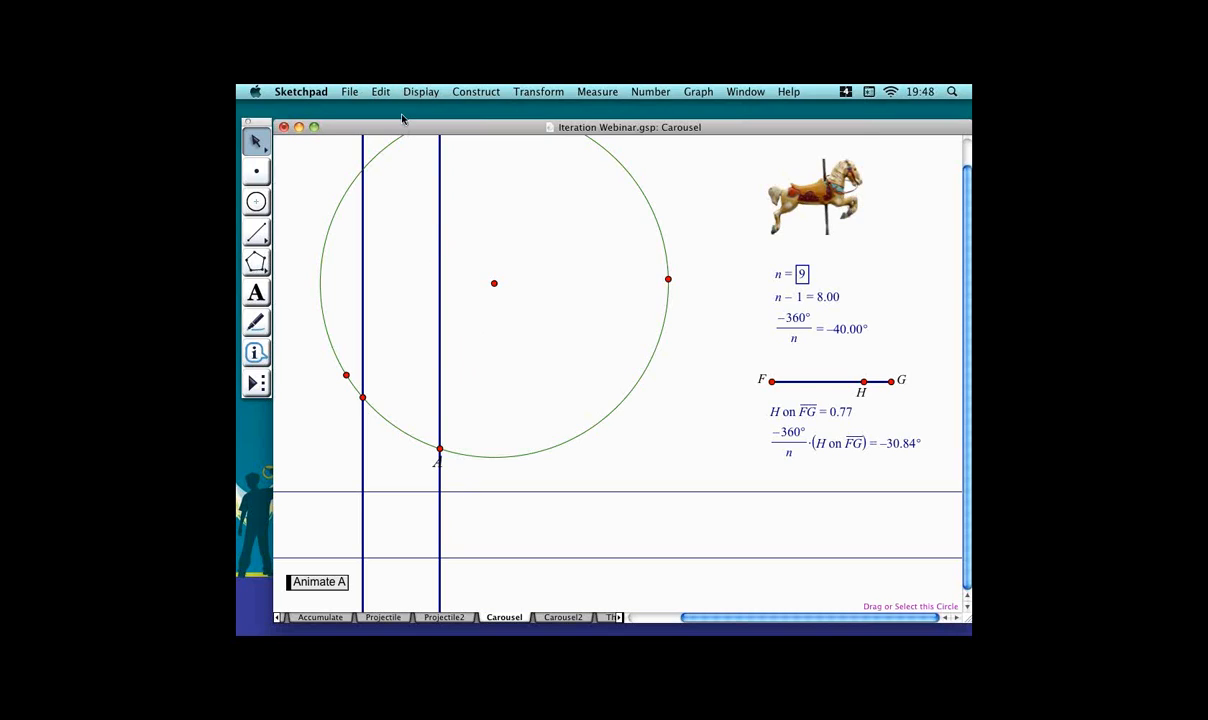
pyautogui.press('super+z')
pyautogui.click(381, 91)
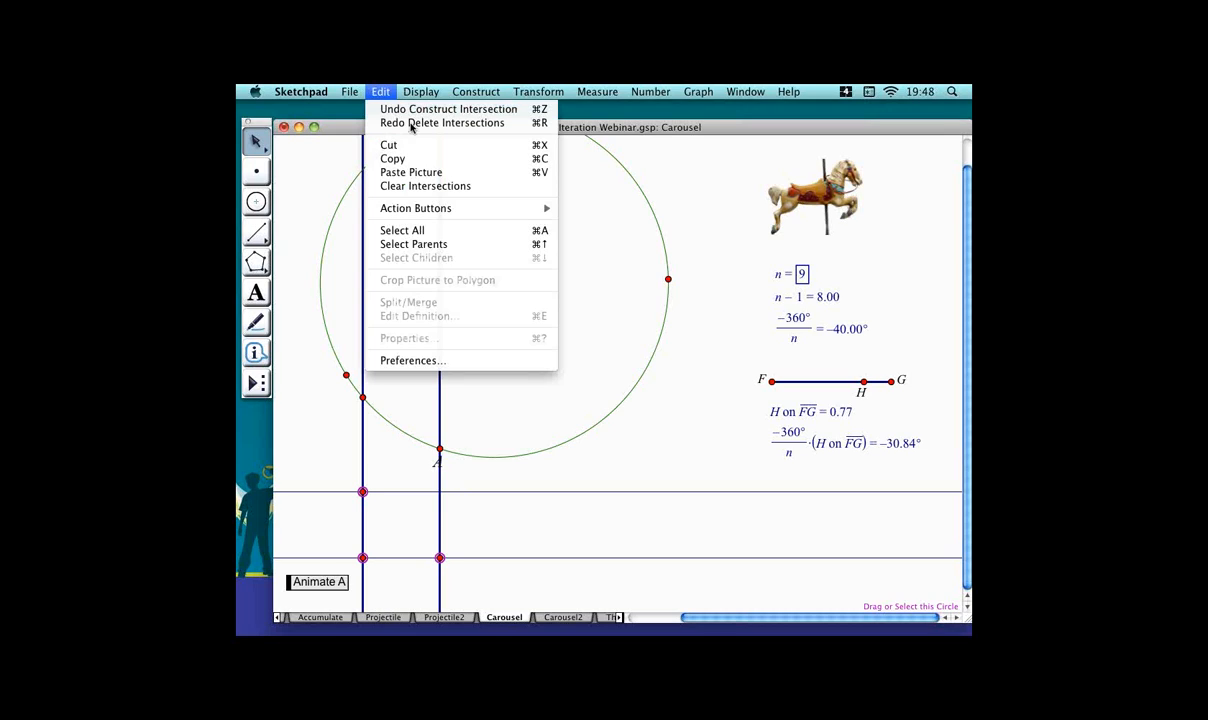
pyautogui.click(426, 173)
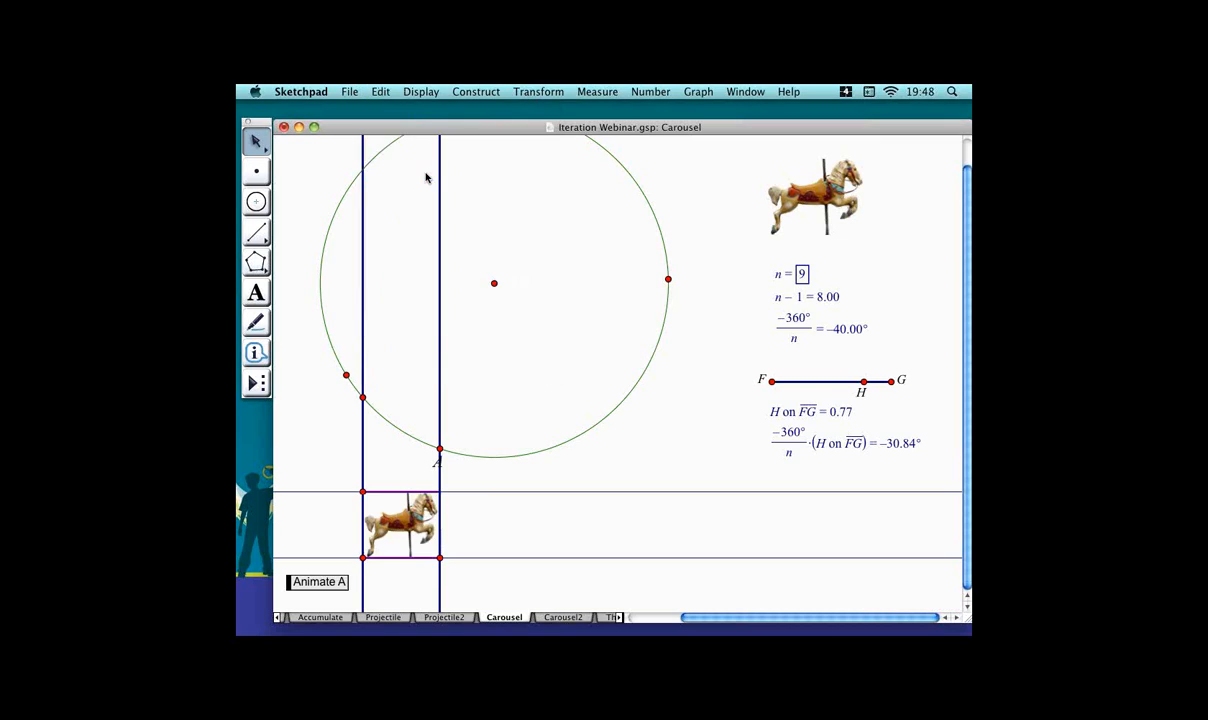
# Deselect the pasted horse and move point A along the bottom of the circle to test the picture's motion.
pyautogui.click(527, 385)
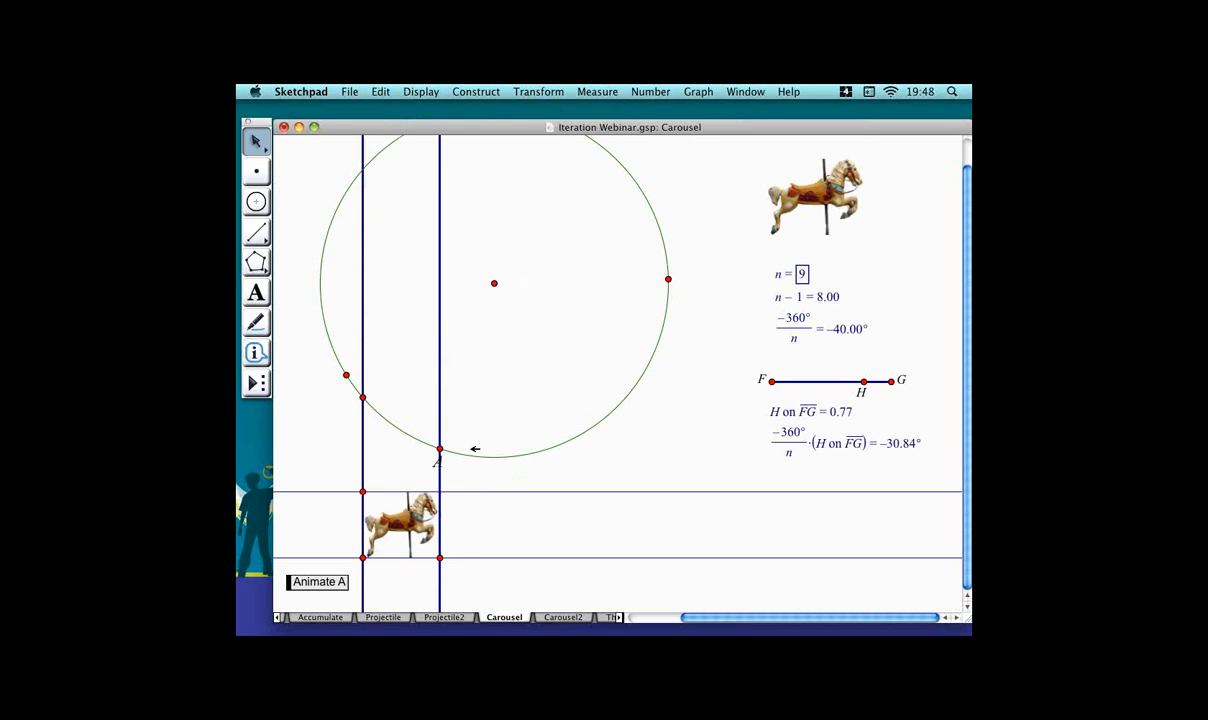
pyautogui.moveTo(458, 449); pyautogui.dragTo(494, 406)
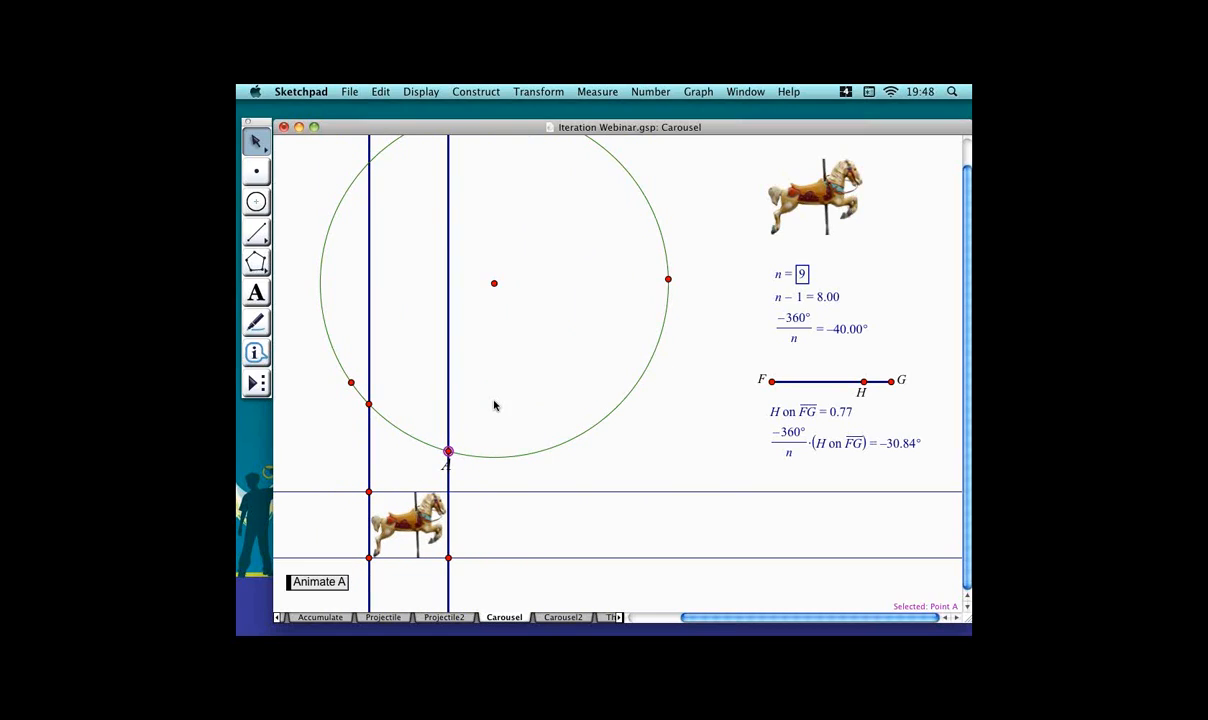
pyautogui.moveTo(465, 461); pyautogui.dragTo(545, 452)
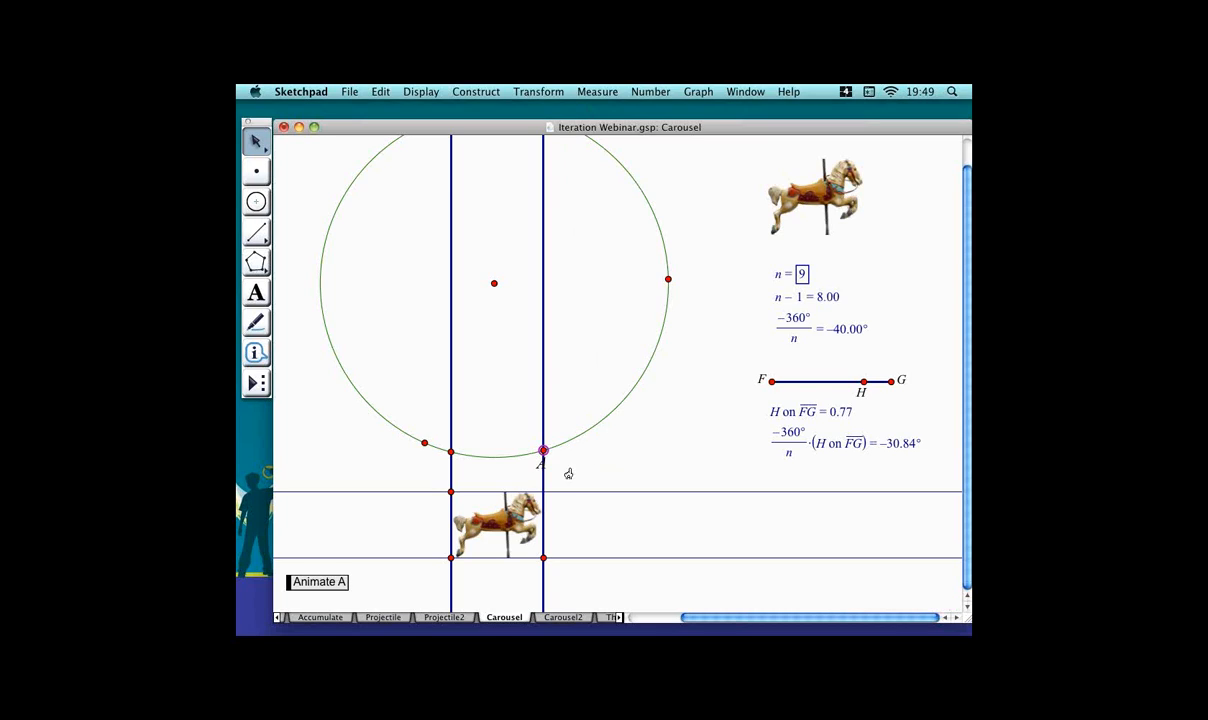
# Iterate point A to its −360°/n rotated image A′, using n − 1 as the depth.
pyautogui.click(818, 297)
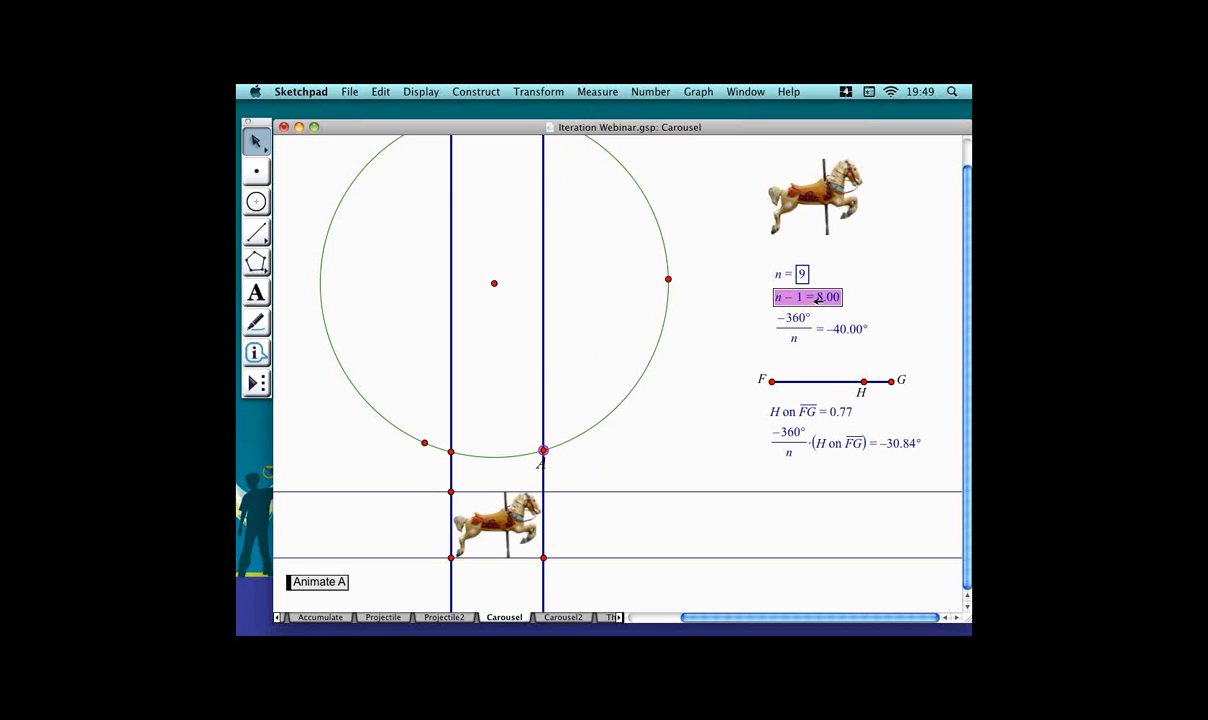
pyautogui.click(539, 92)
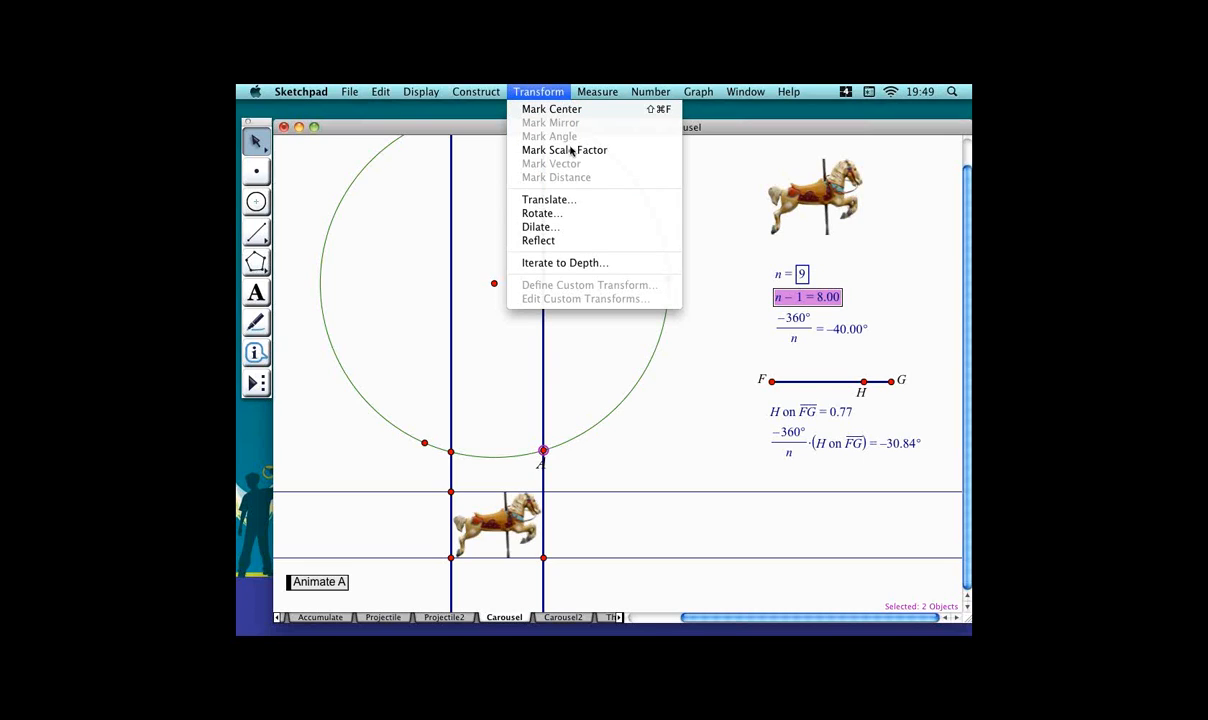
pyautogui.click(577, 268)
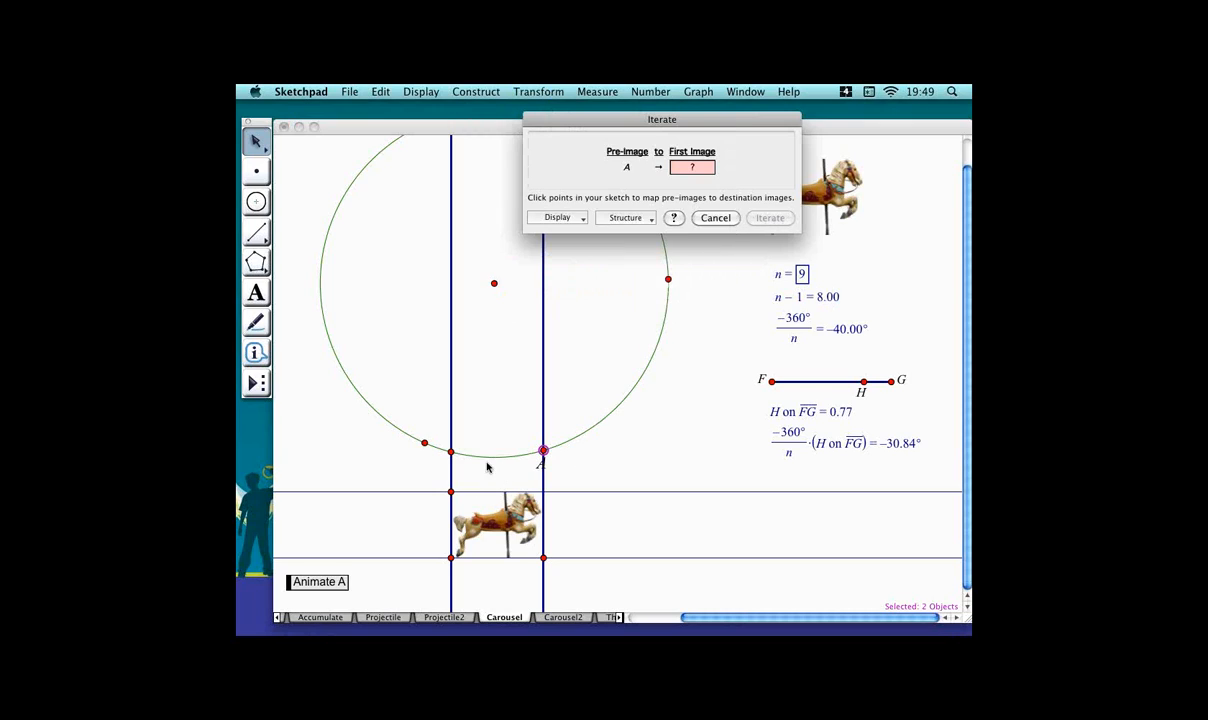
pyautogui.click(448, 448)
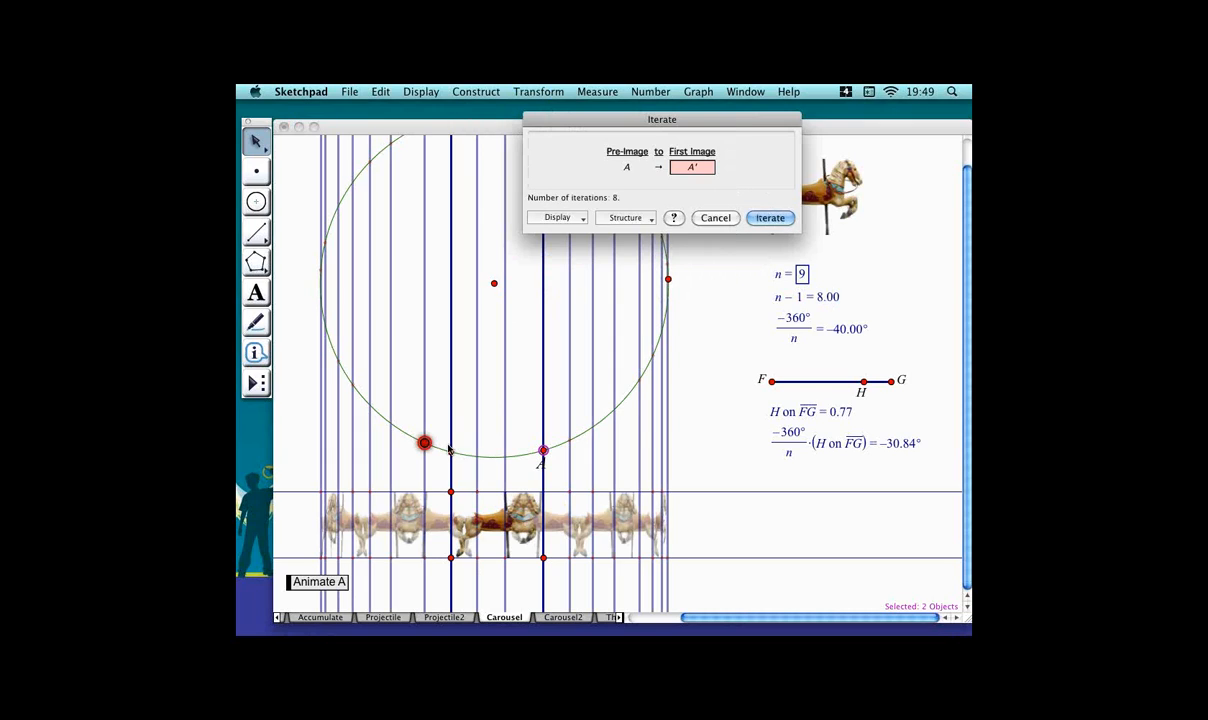
pyautogui.click(771, 218)
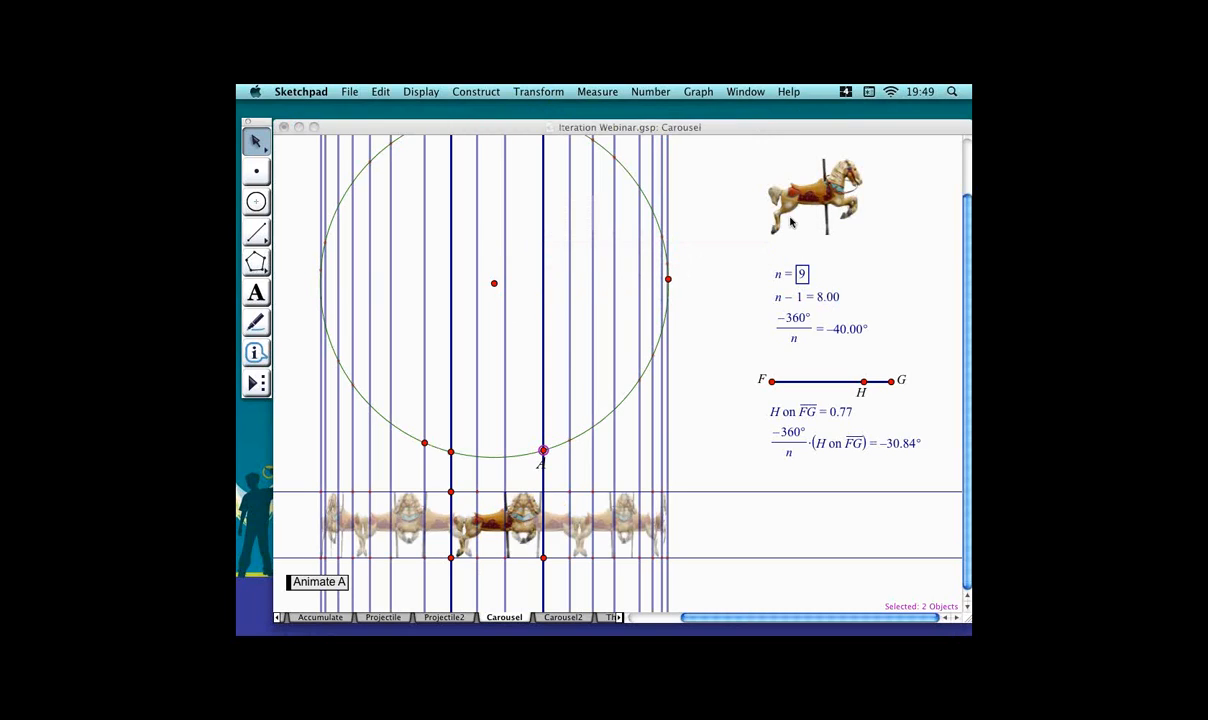
# Hide the iterated perpendicular lines and move point A around the circle to turn the ring of horses.
pyautogui.moveTo(700, 432); pyautogui.dragTo(626, 468)
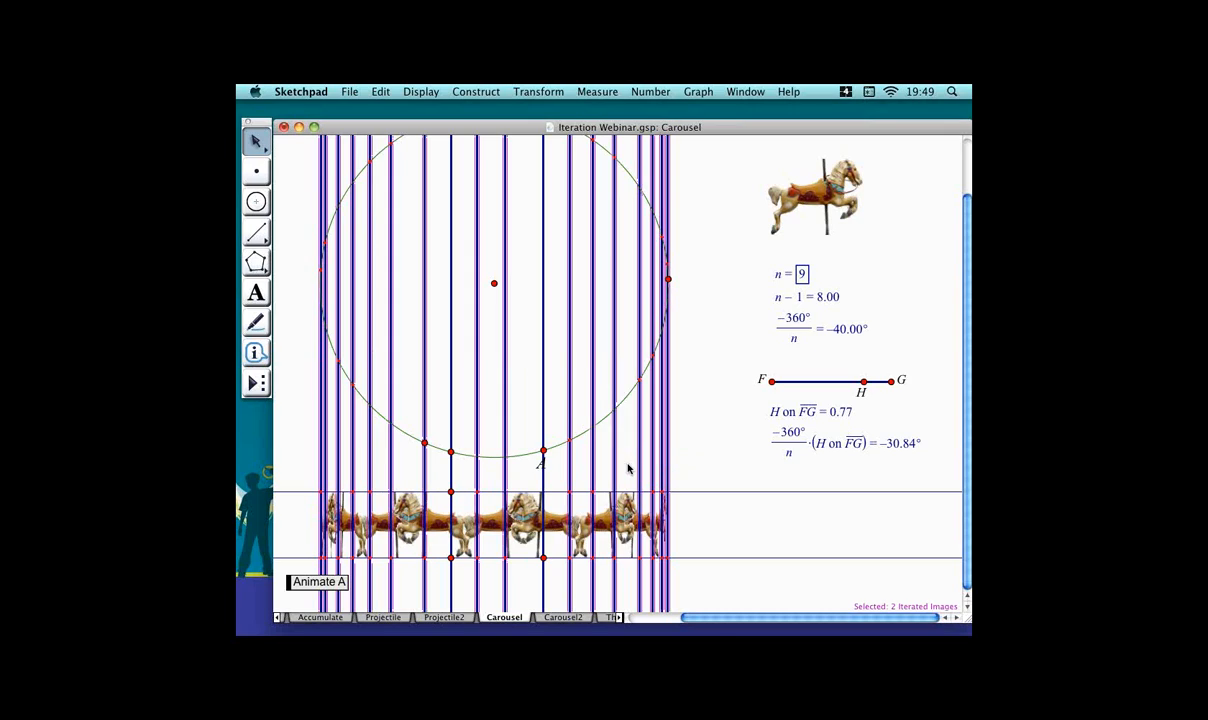
pyautogui.press('super+h')
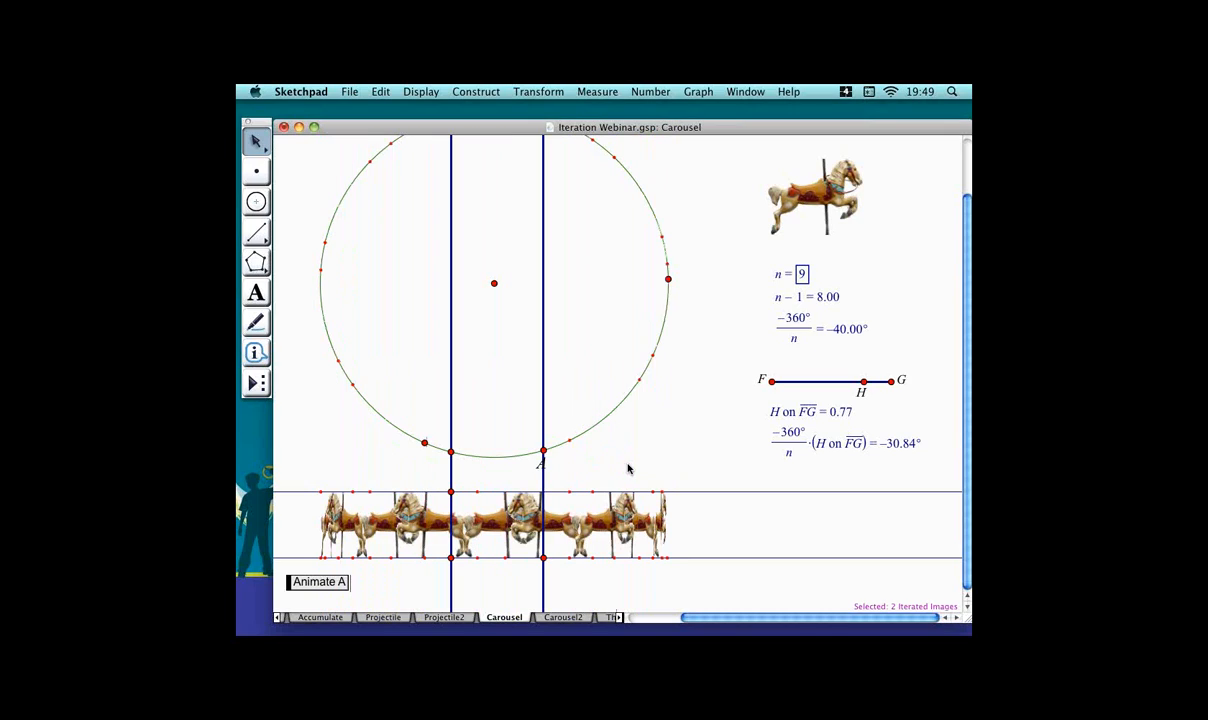
pyautogui.click(628, 468)
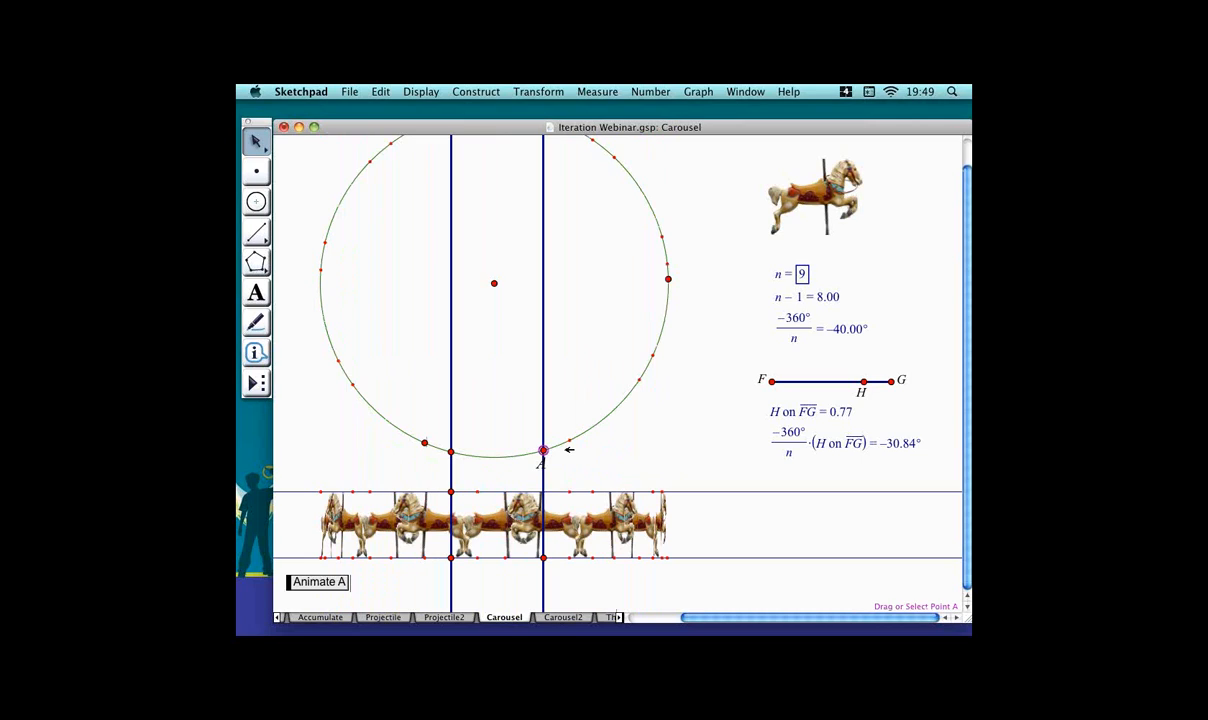
pyautogui.moveTo(567, 449); pyautogui.dragTo(612, 301)
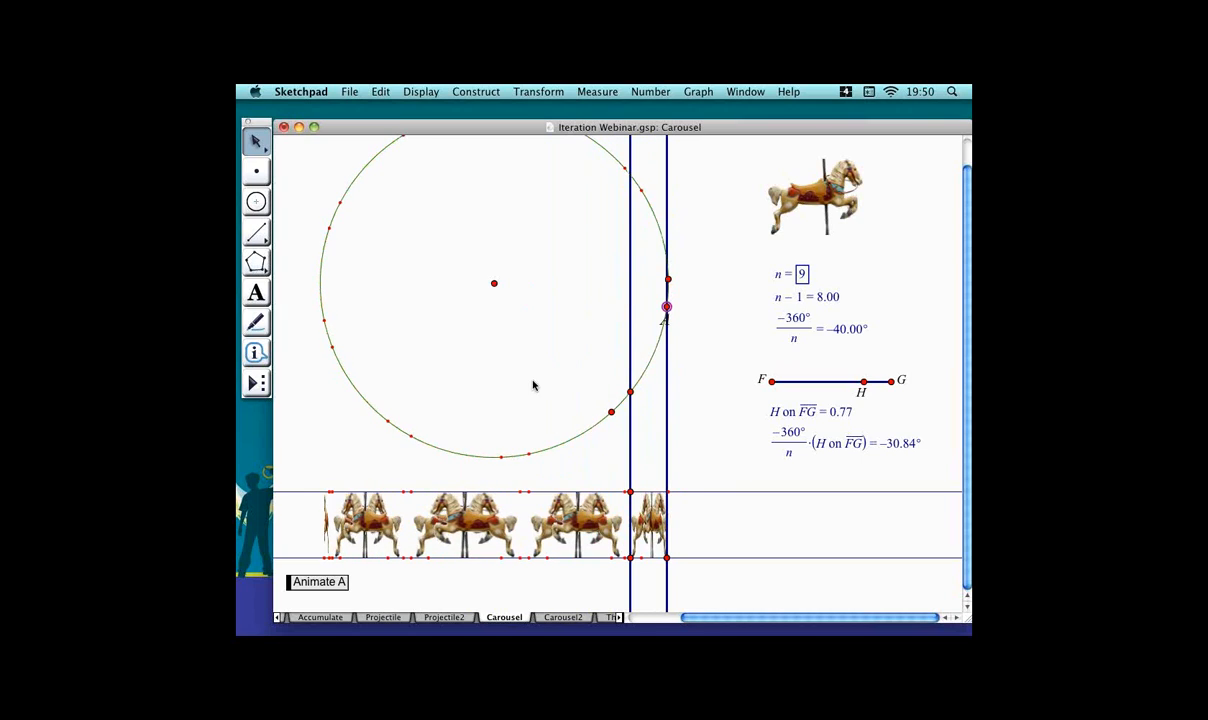
# Open the Carousel2 page, run the finished carousel, and bring the following pages' names into view.
pyautogui.click(563, 617)
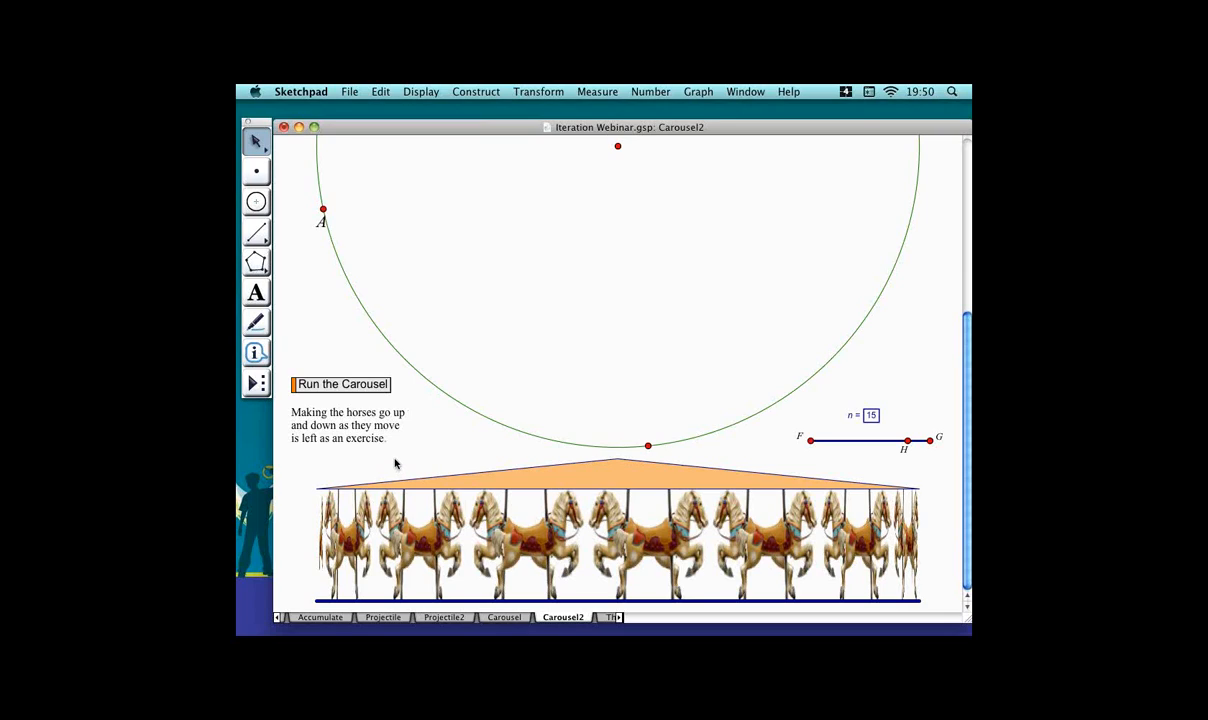
pyautogui.click(367, 386)
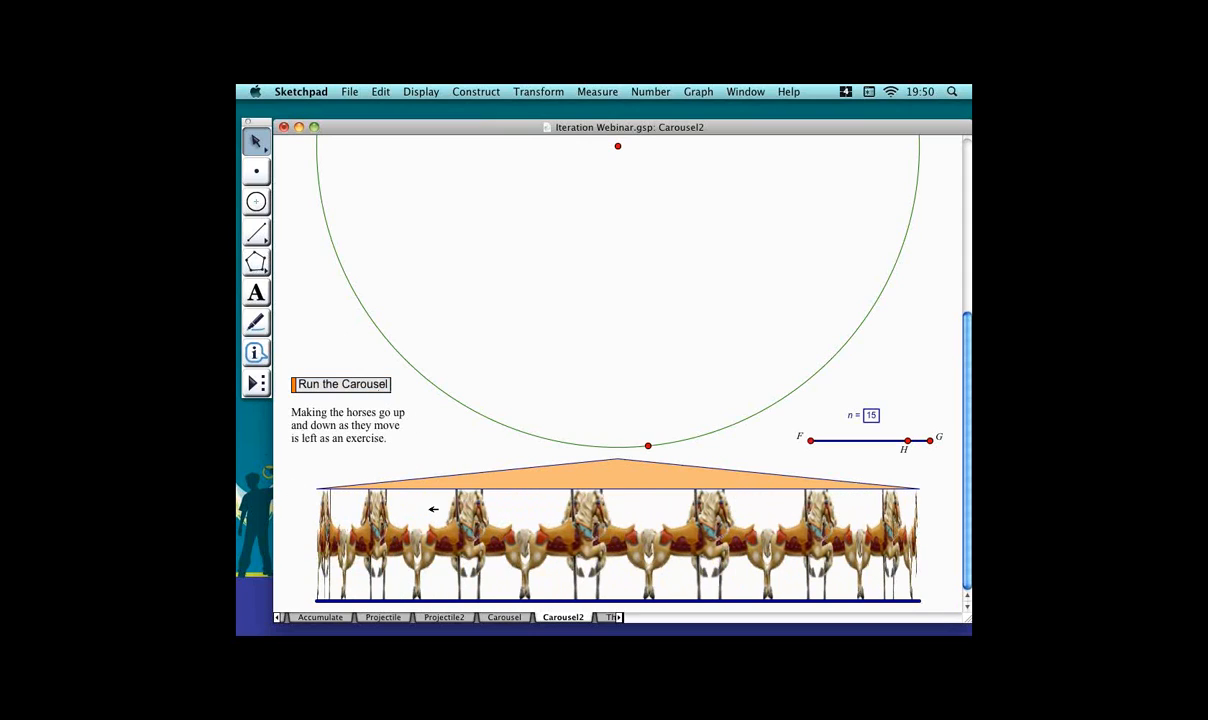
pyautogui.click(620, 618)
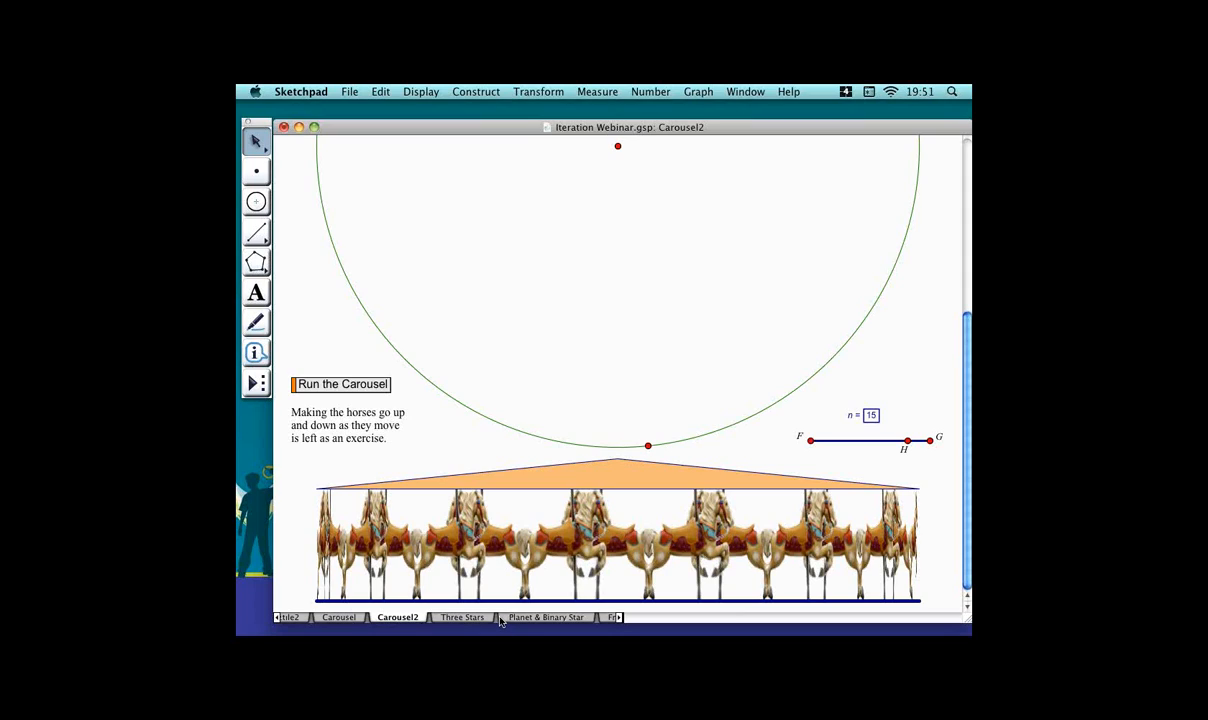
# Open the Three Stars page, animate n to run the three-body orbit, and remove the stray blue path over the velocity vectors.
pyautogui.click(488, 618)
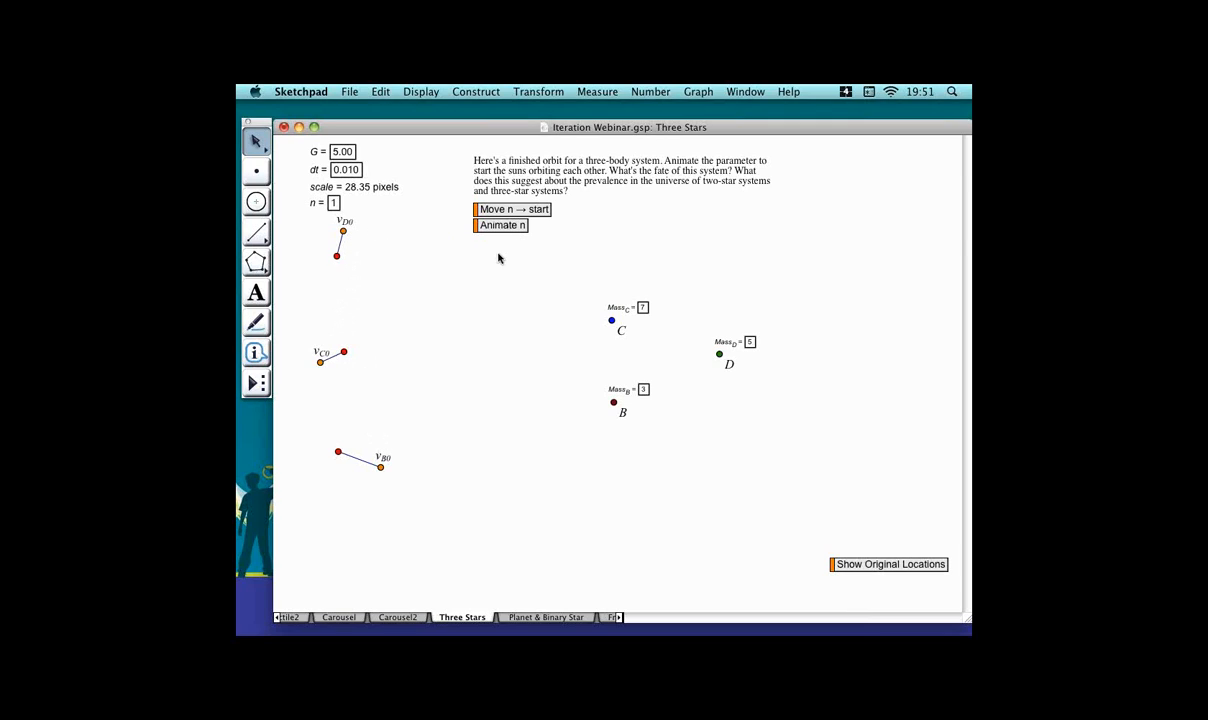
pyautogui.click(525, 227)
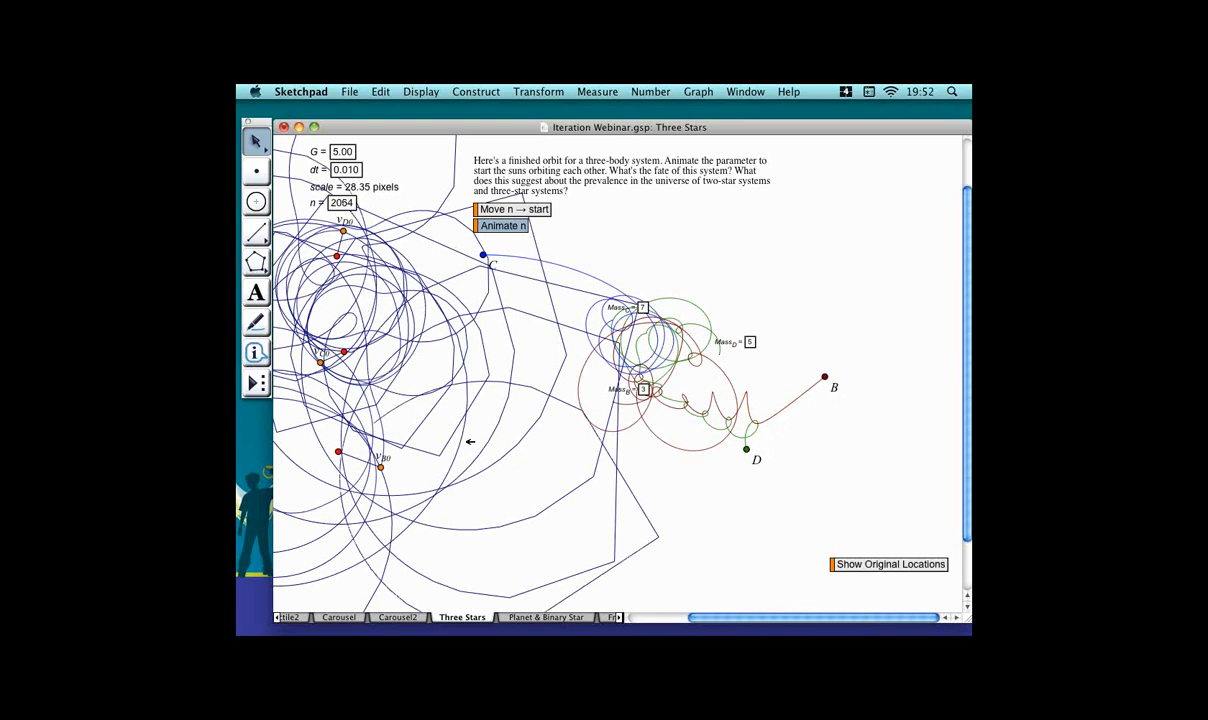
pyautogui.moveTo(436, 433); pyautogui.dragTo(412, 361)
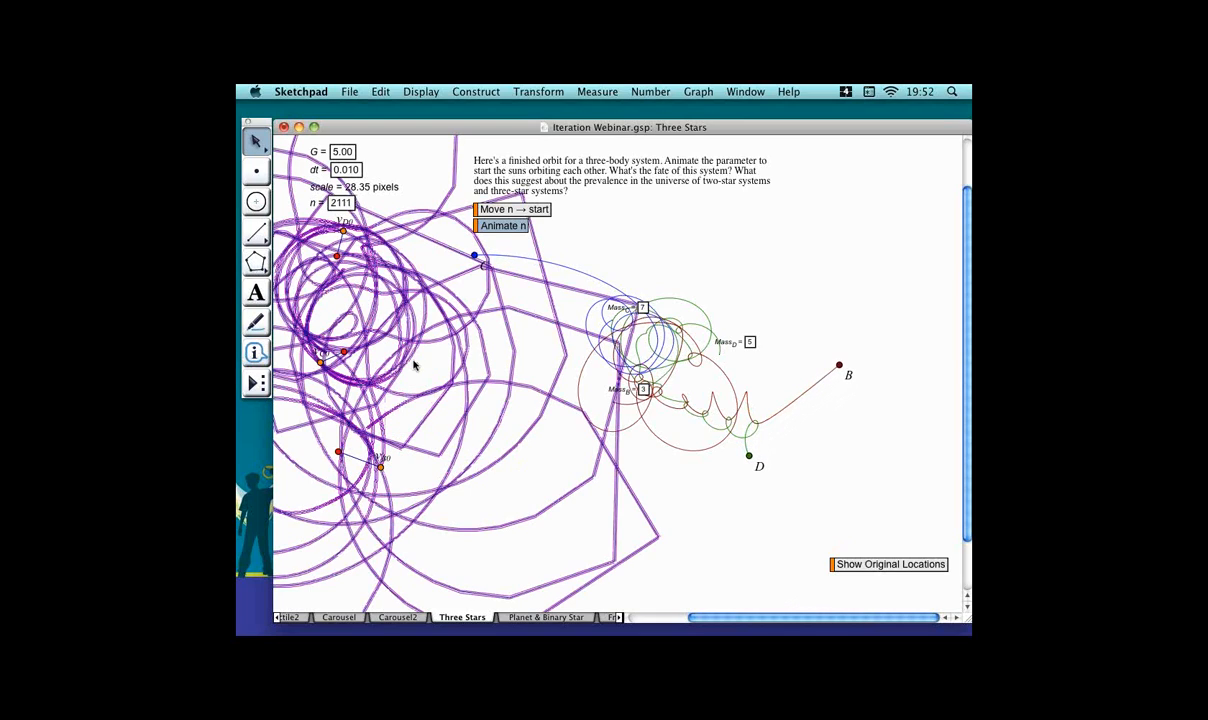
pyautogui.press('super+b')
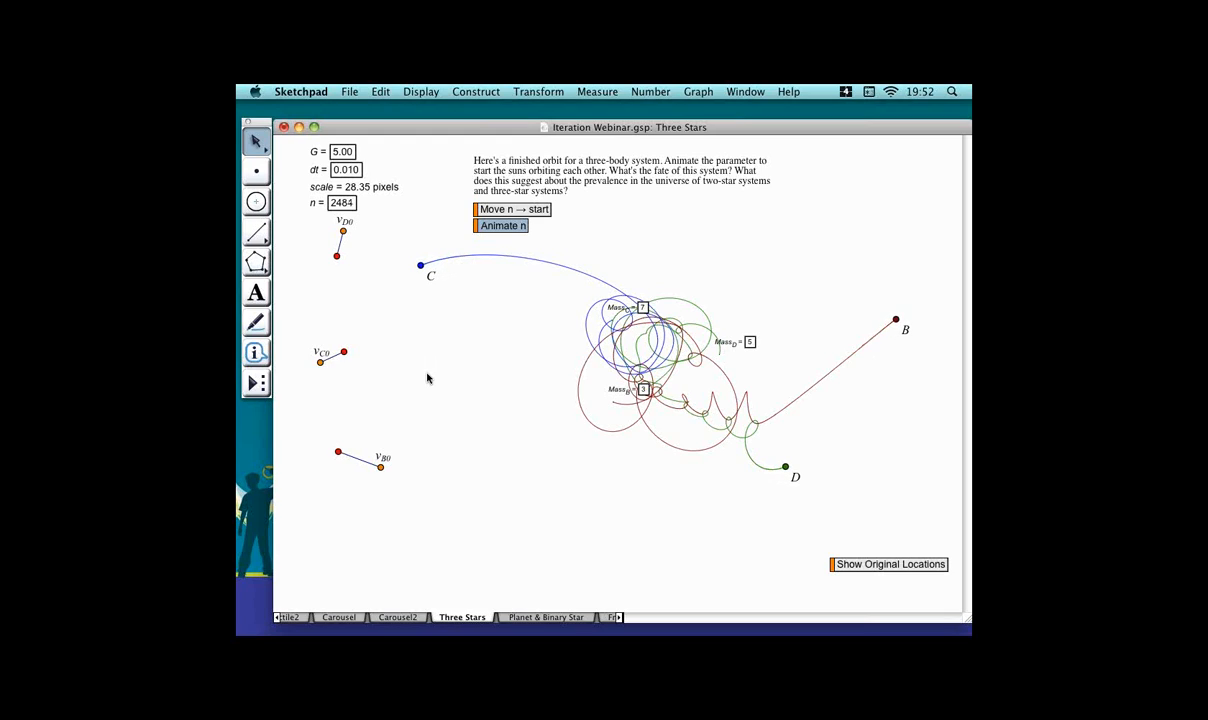
# Open the Planet & Binary Star page, animate n to run the planet's orbit, and stop it after about one revolution.
pyautogui.click(552, 618)
pyautogui.click(519, 226)
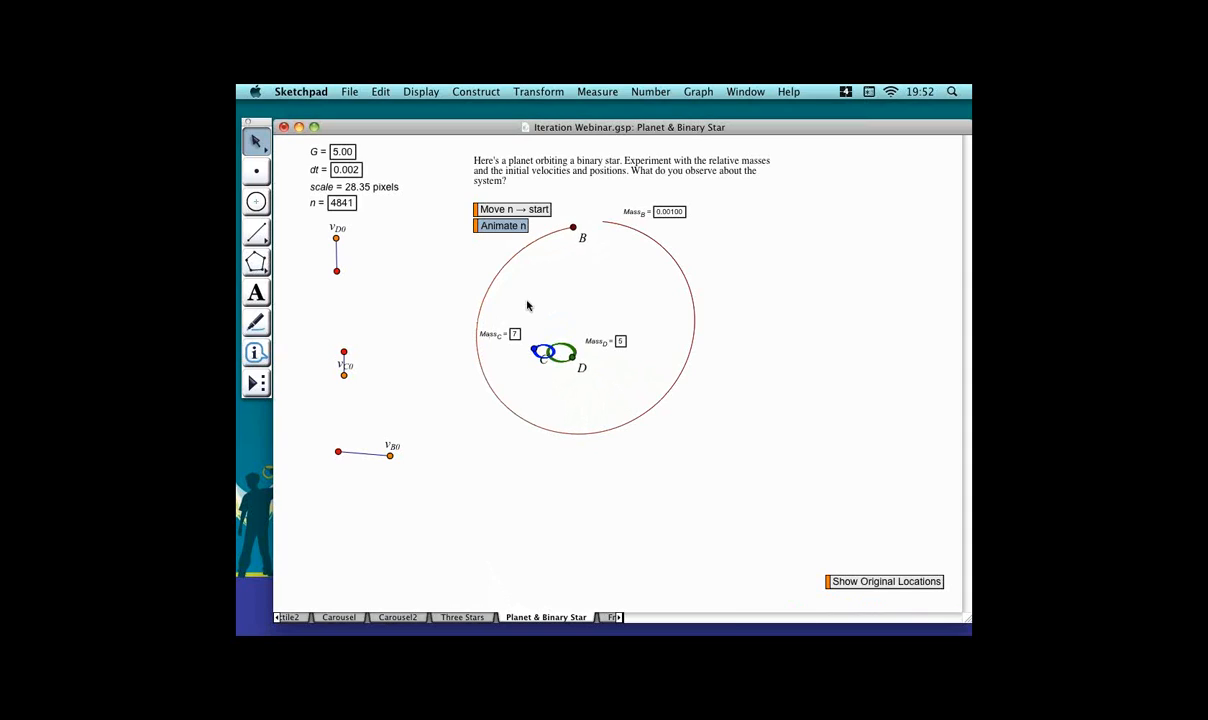
pyautogui.click(520, 227)
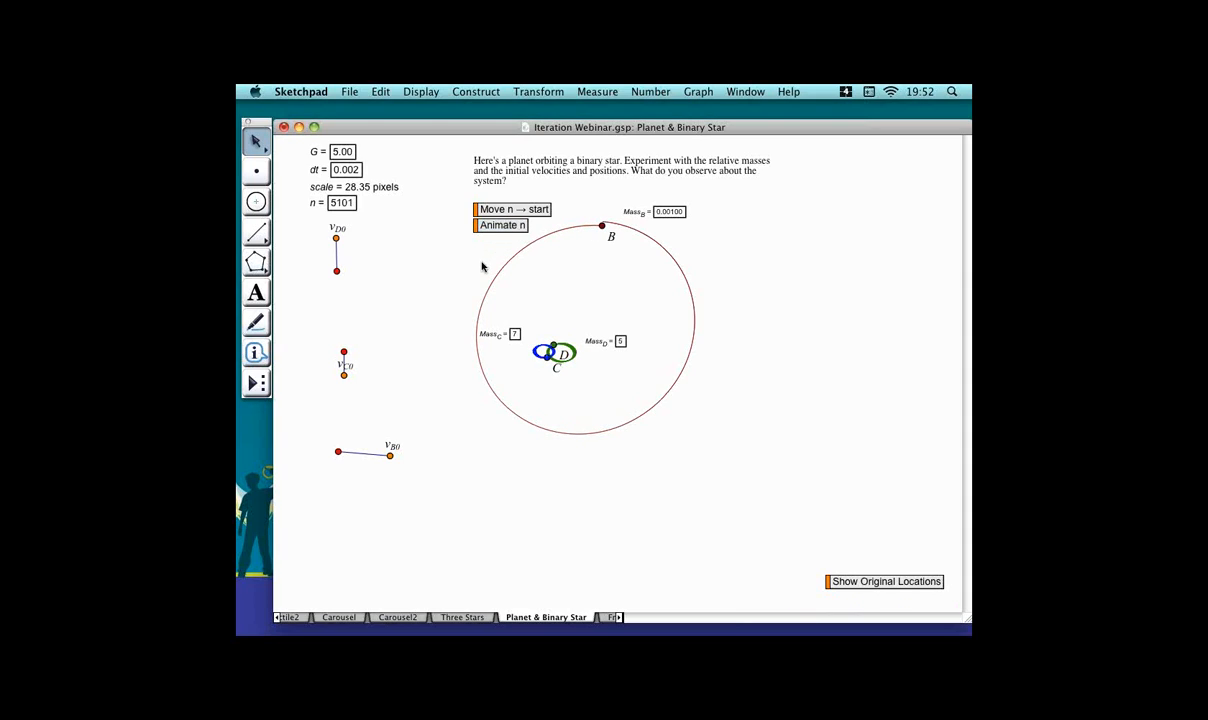
# Open the Fractal1 page and draw a large triangle with visible edges and no filled interior.
pyautogui.click(632, 621)
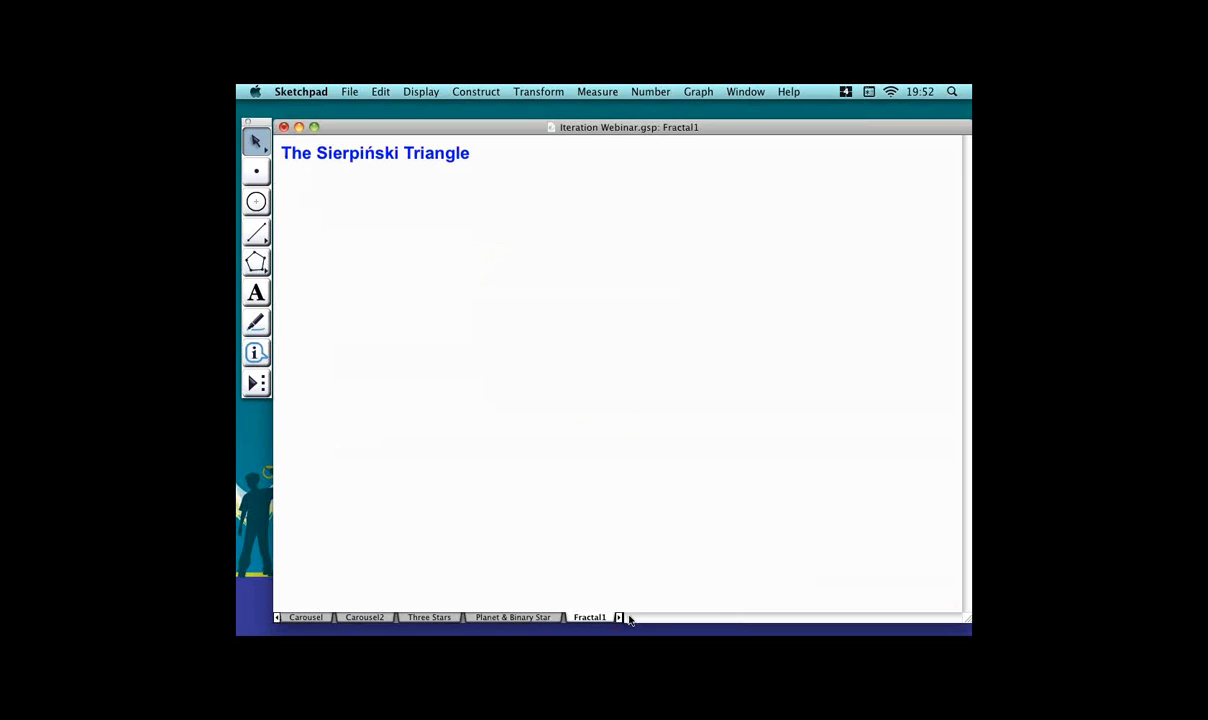
pyautogui.click(274, 265)
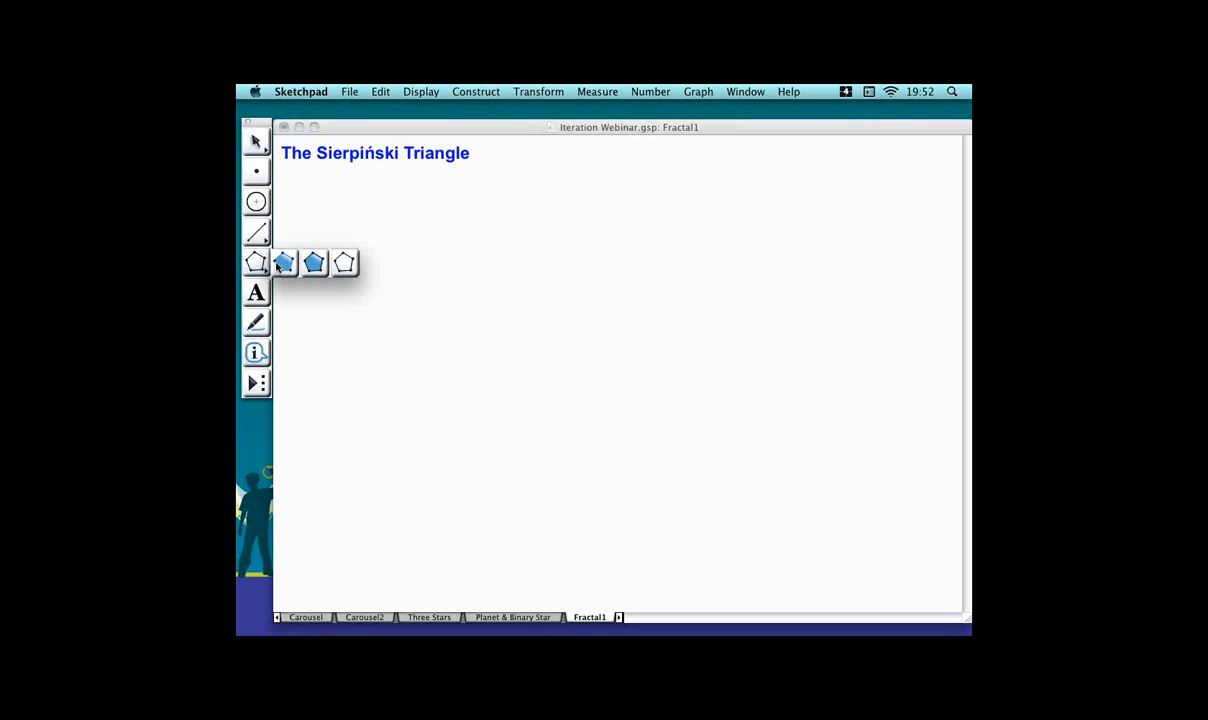
pyautogui.click(281, 264)
pyautogui.click(588, 217)
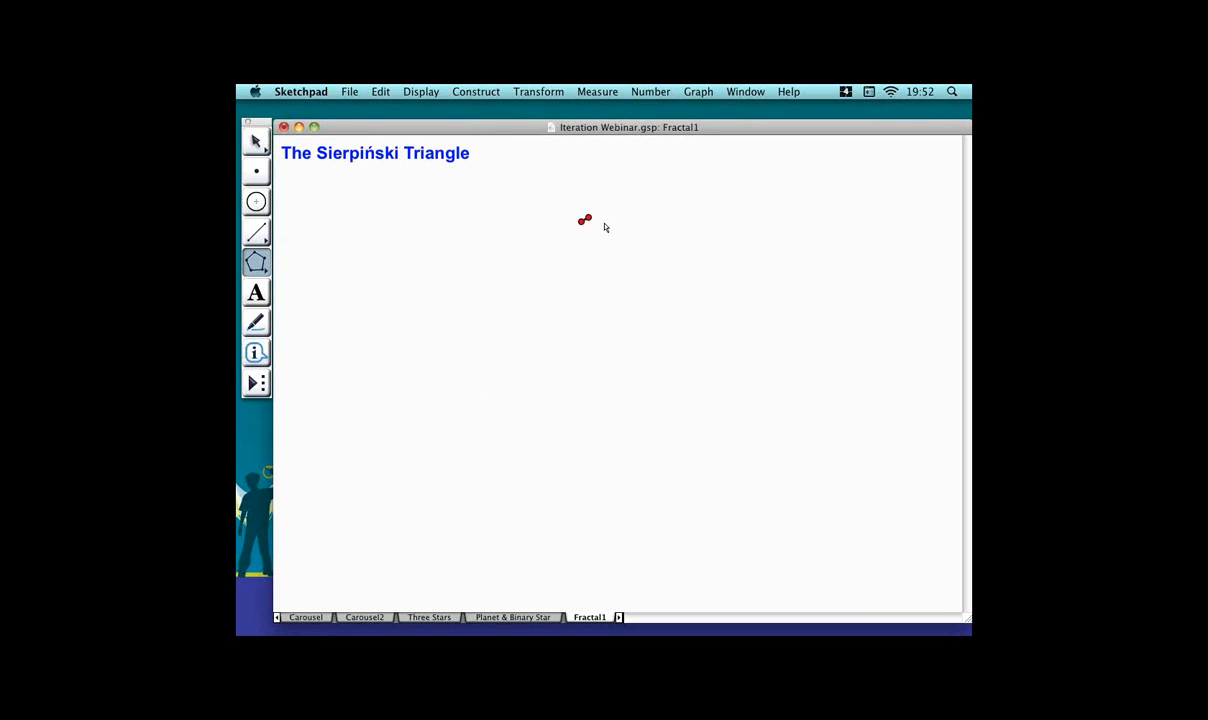
pyautogui.click(402, 571)
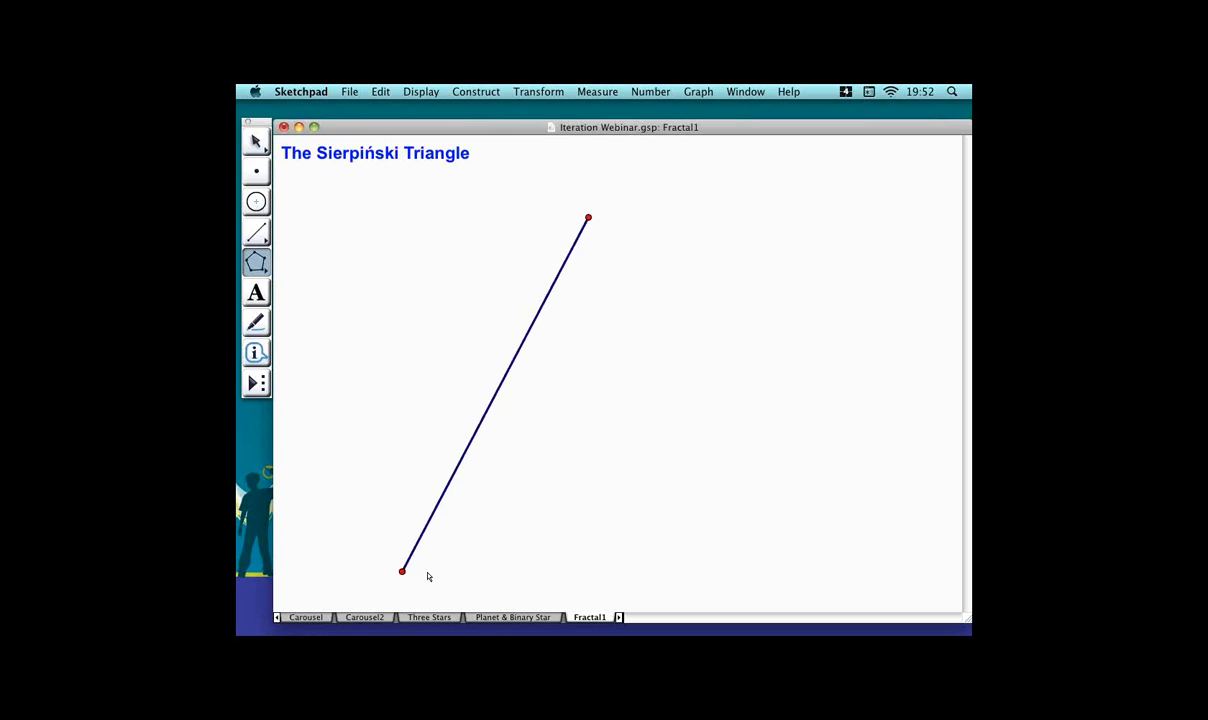
pyautogui.doubleClick(733, 569)
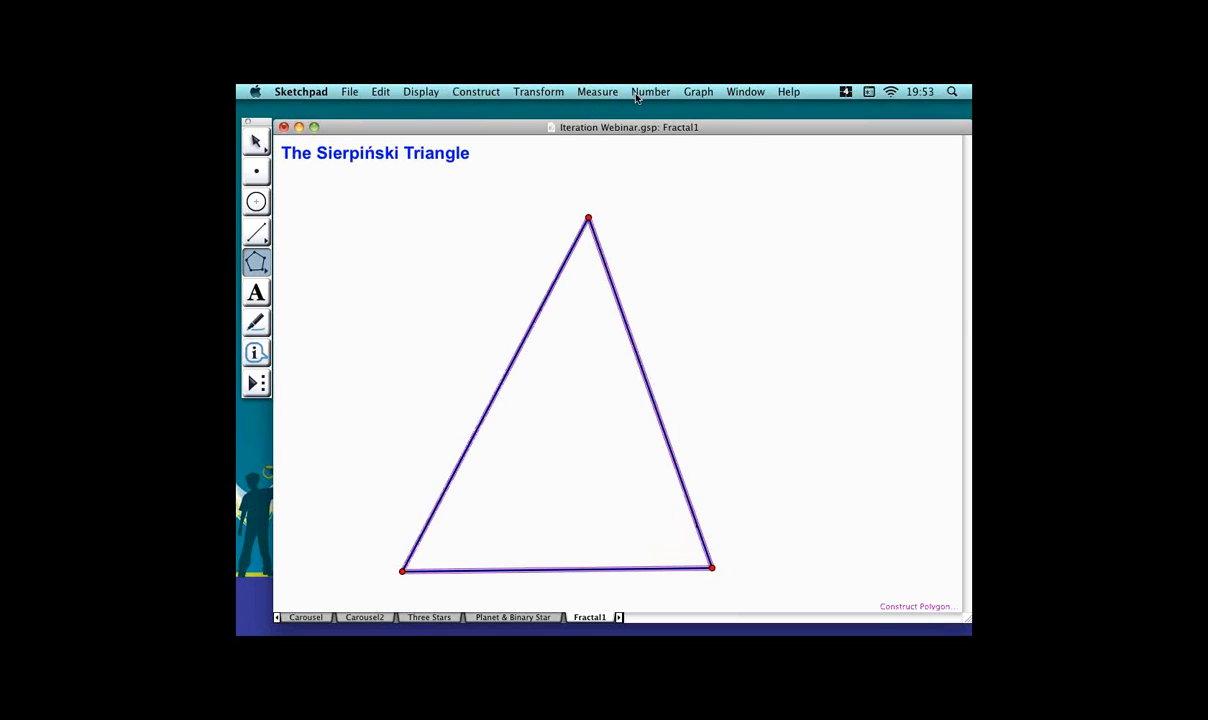
# Construct the midpoints of the triangle's three sides.
pyautogui.click(476, 91)
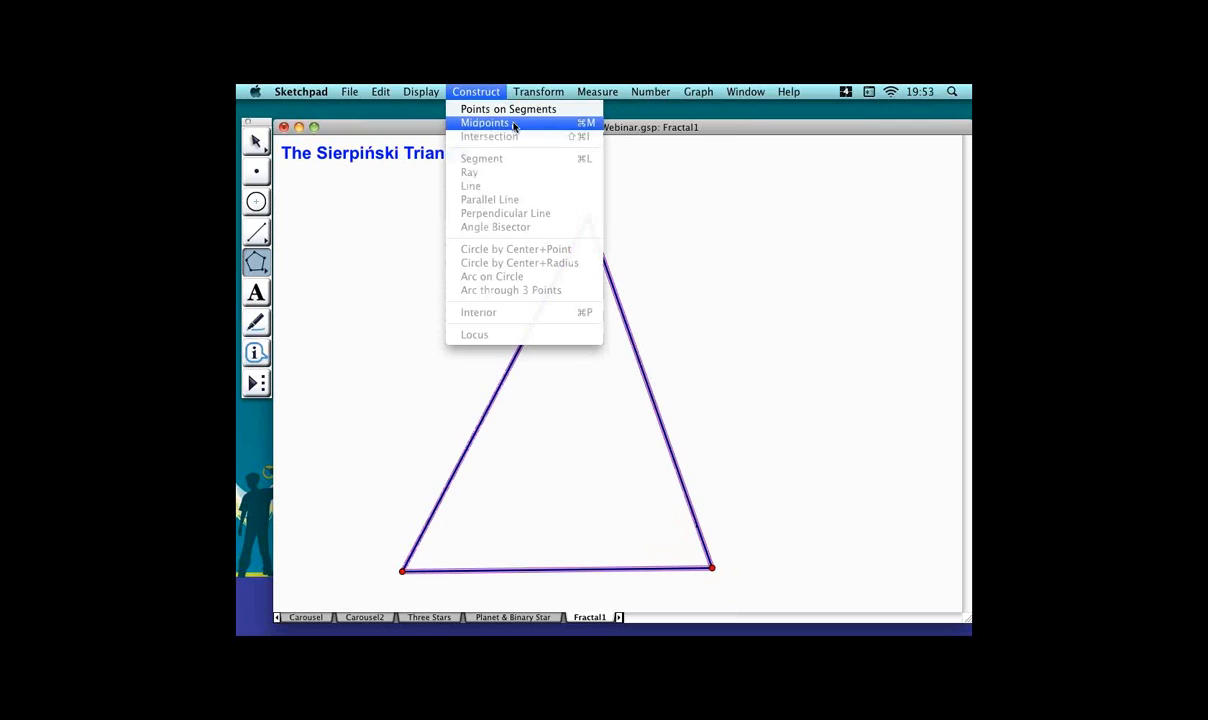
pyautogui.click(514, 123)
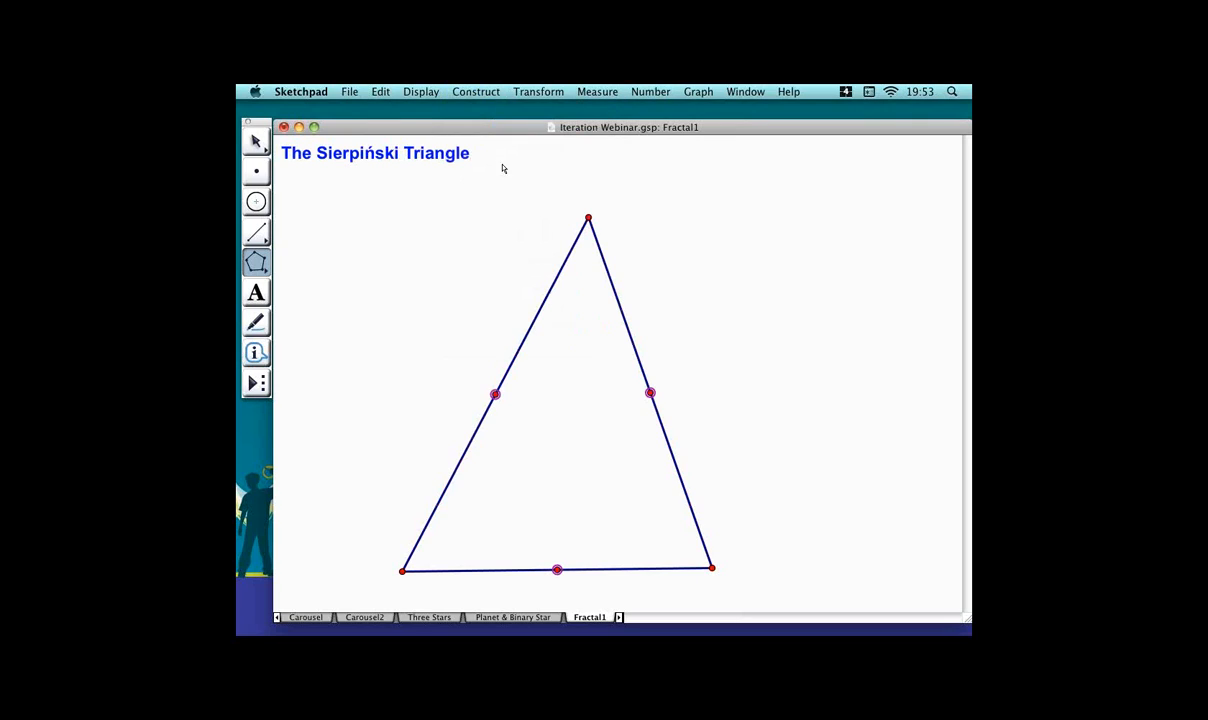
pyautogui.click(257, 142)
pyautogui.click(597, 464)
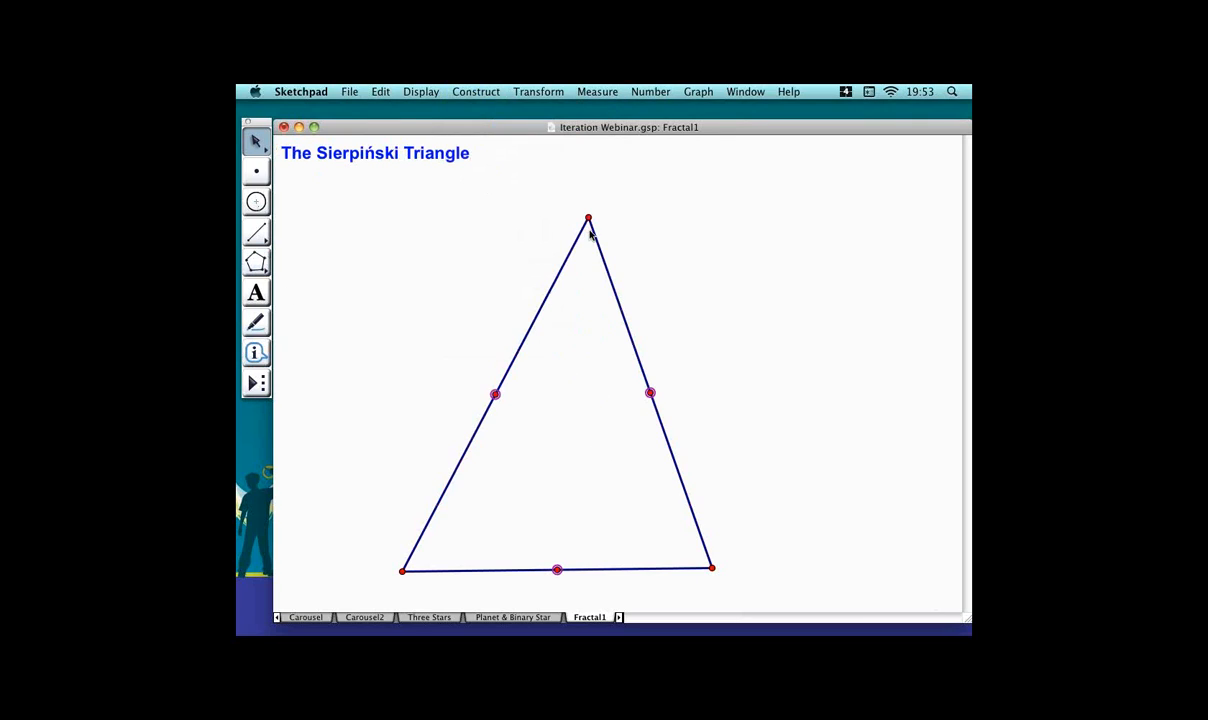
# Start an iteration of the triangle's three vertices, with the first map taking A to D, B to B and C to E.
pyautogui.click(609, 231)
pyautogui.click(402, 571)
pyautogui.click(712, 568)
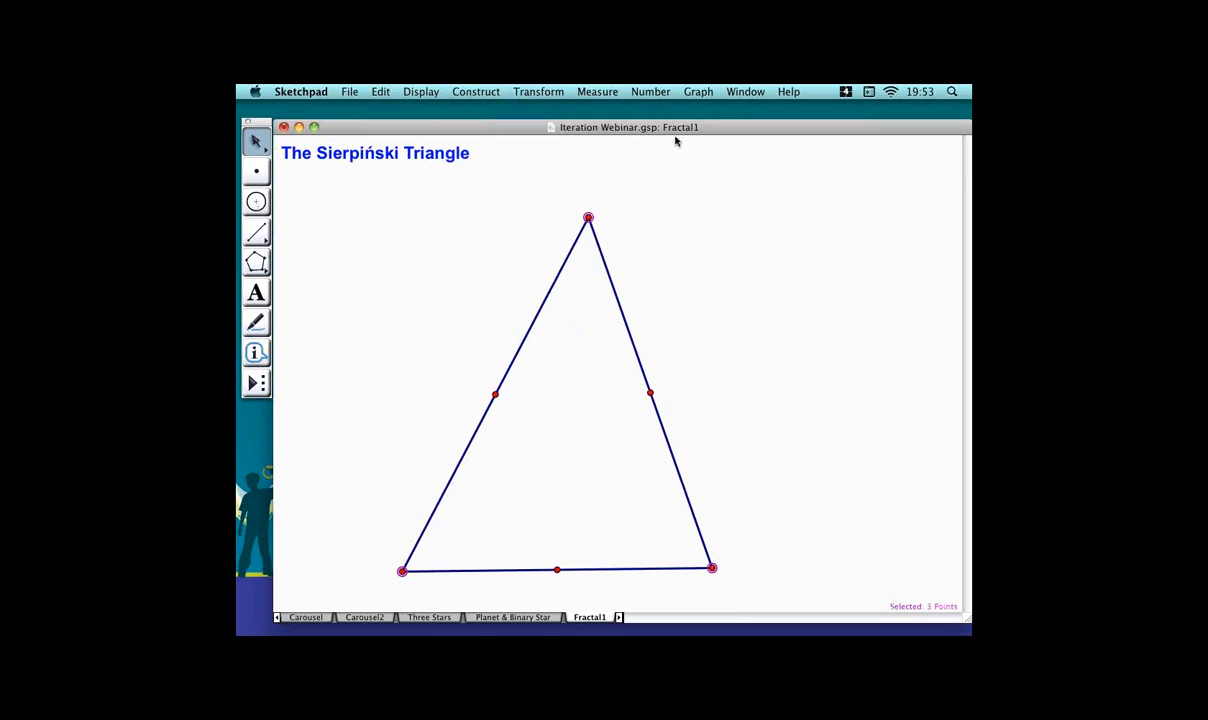
pyautogui.click(565, 92)
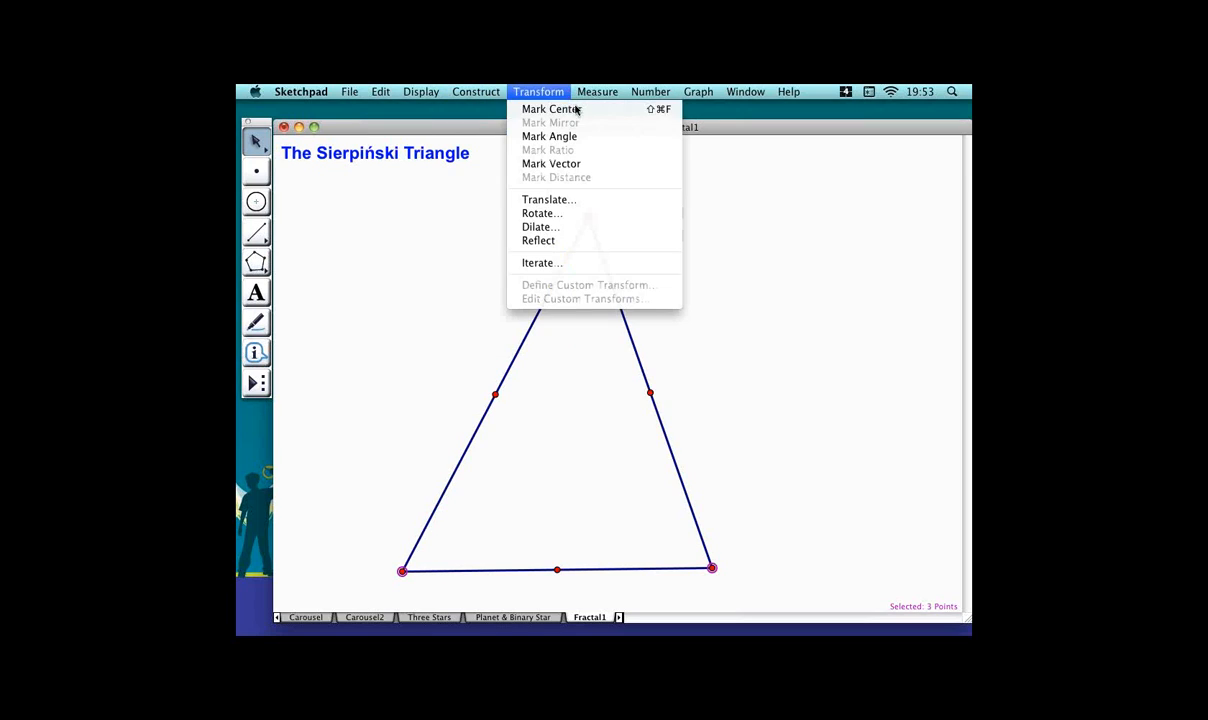
pyautogui.click(587, 268)
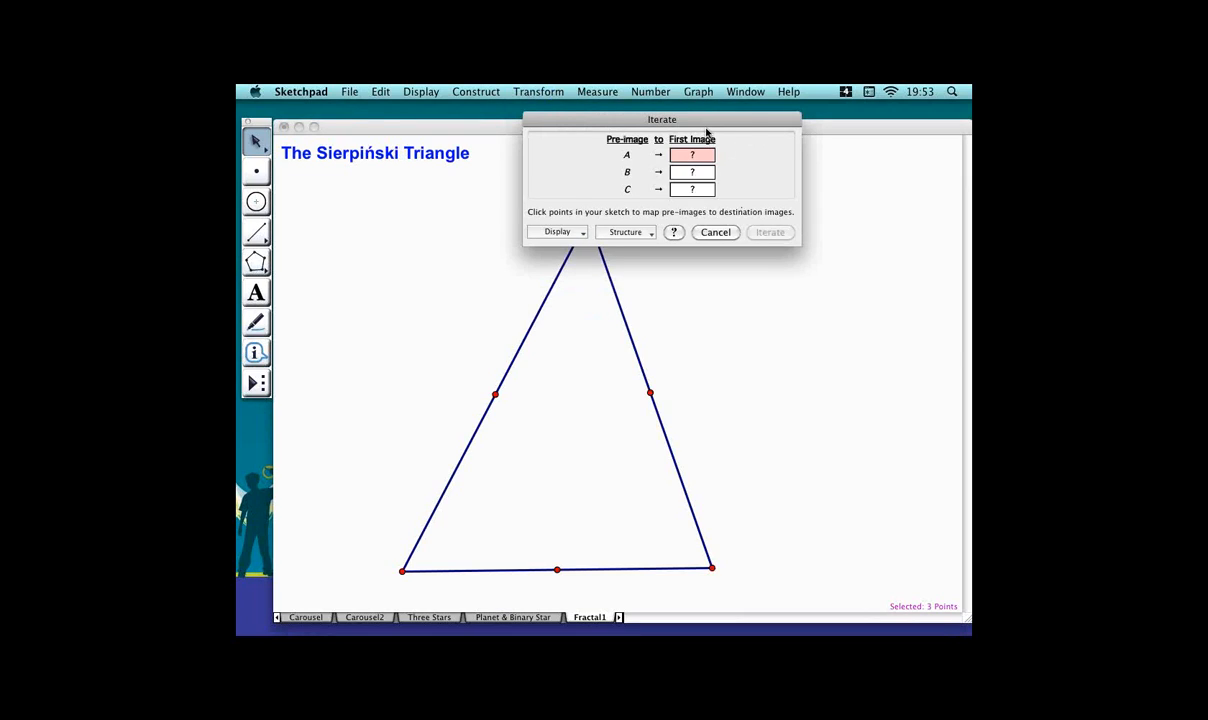
pyautogui.moveTo(746, 126); pyautogui.dragTo(850, 125)
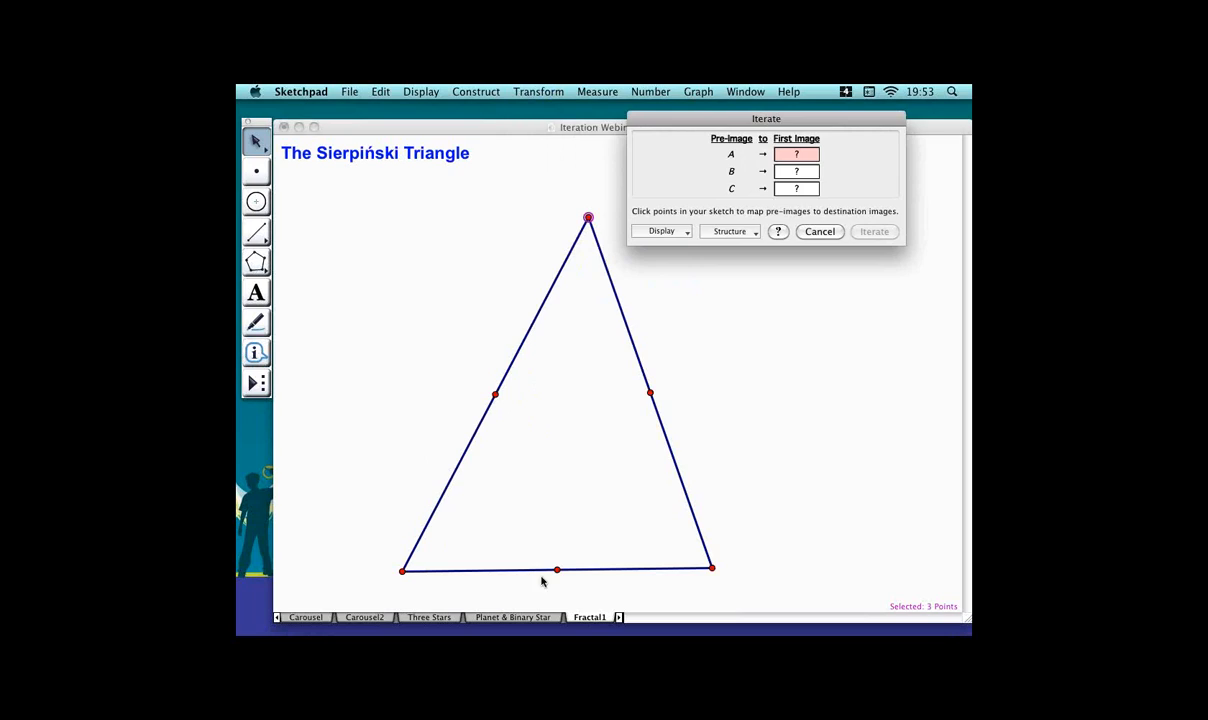
pyautogui.click(514, 397)
pyautogui.click(426, 575)
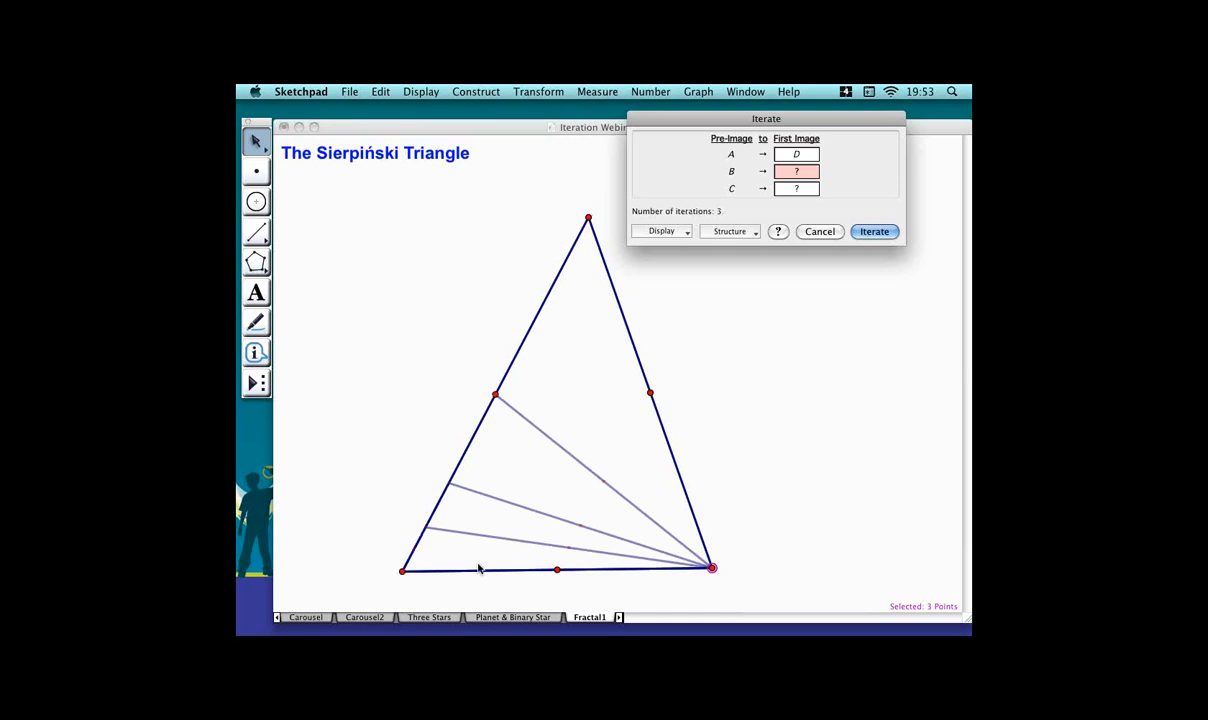
pyautogui.click(580, 573)
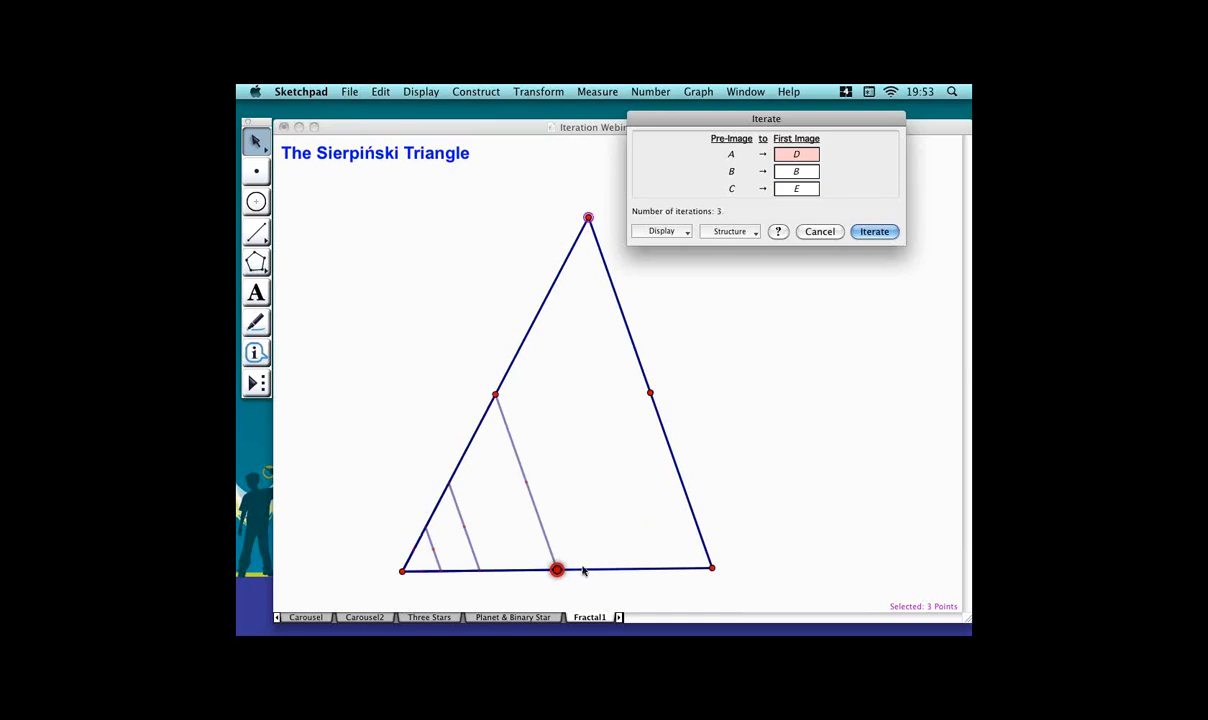
# Add a second map to the iteration, taking A to F, B to E and C to C.
pyautogui.click(741, 234)
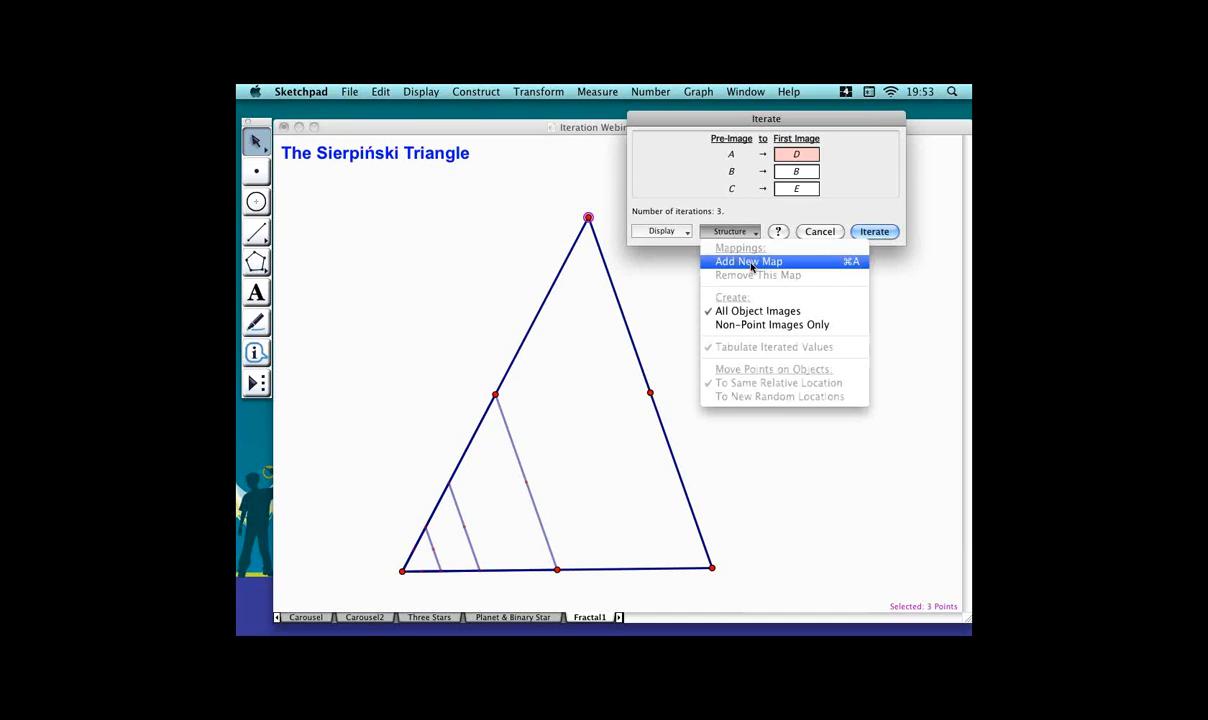
pyautogui.click(752, 262)
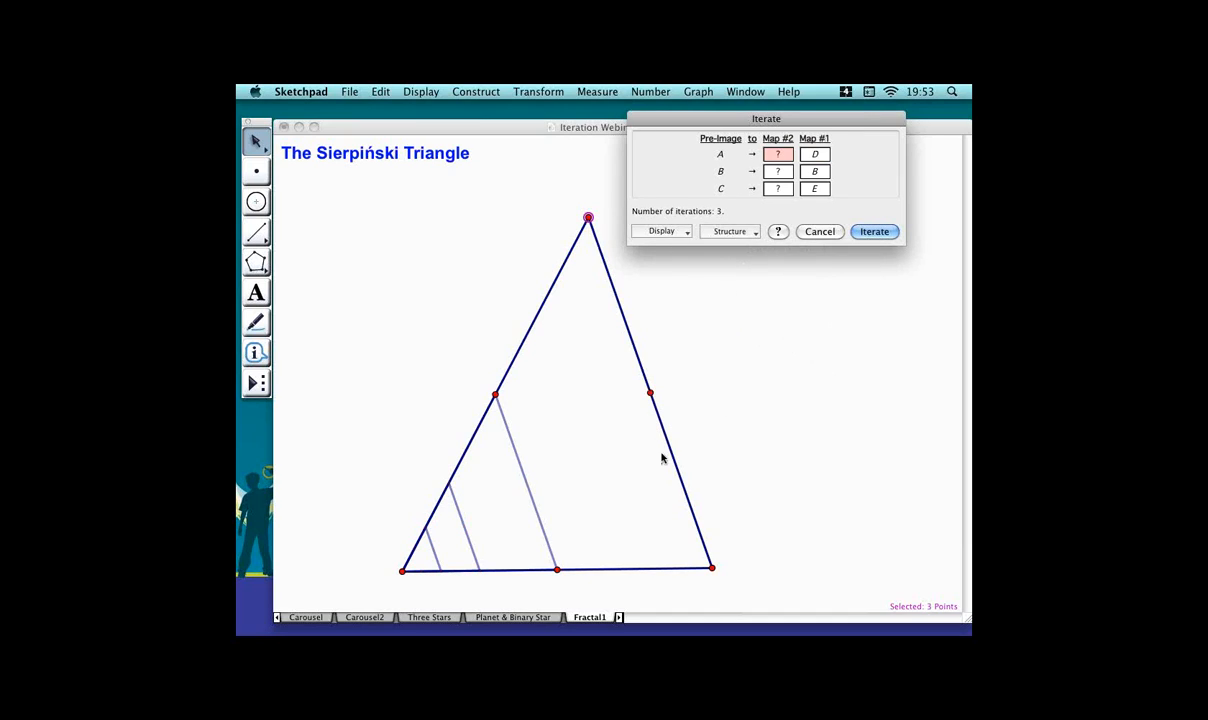
pyautogui.click(672, 399)
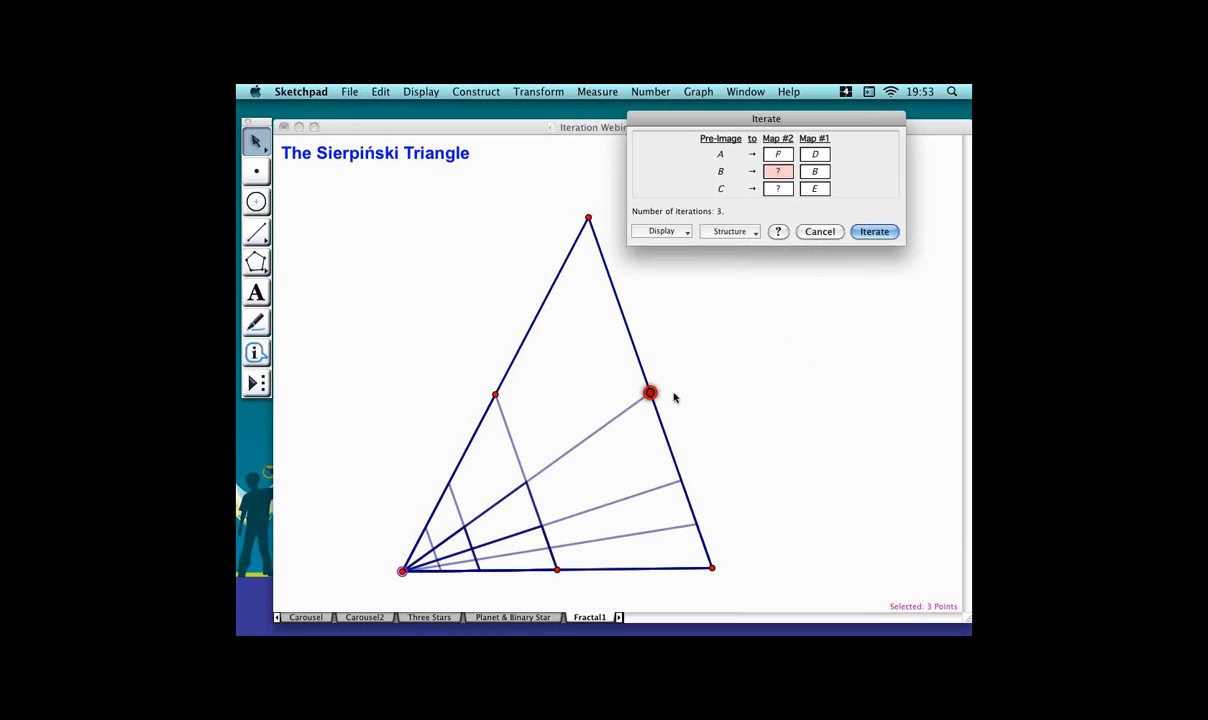
pyautogui.click(557, 570)
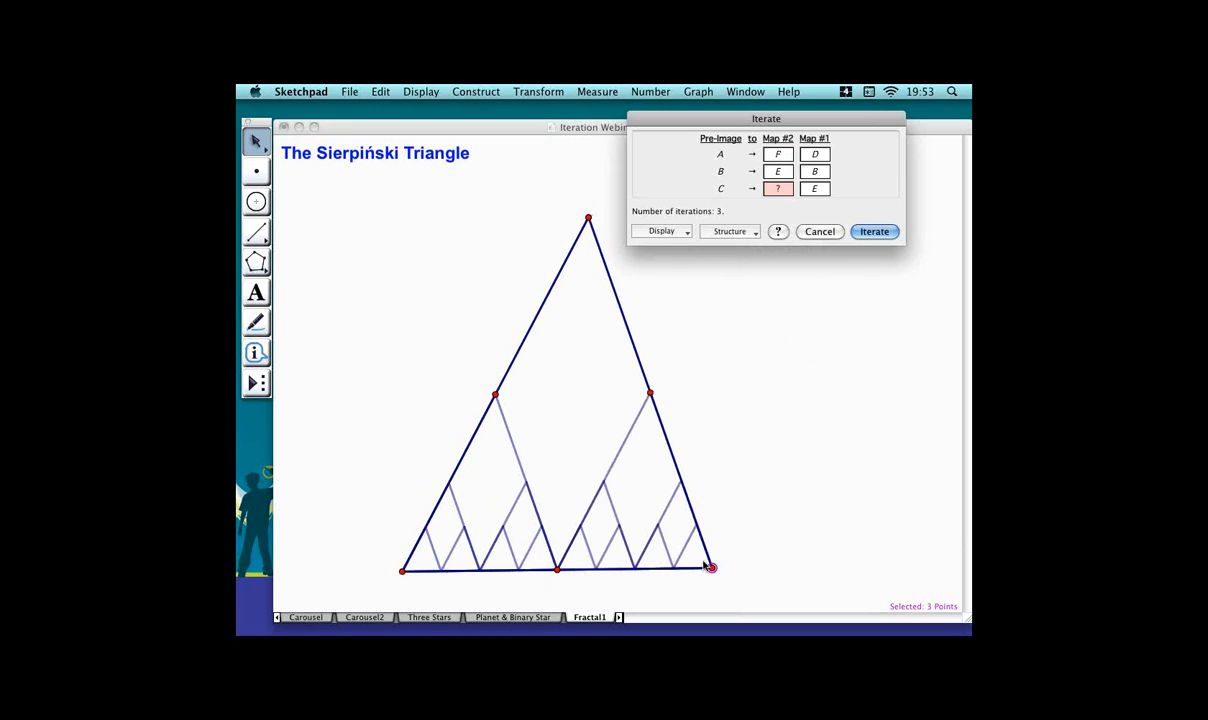
pyautogui.click(711, 568)
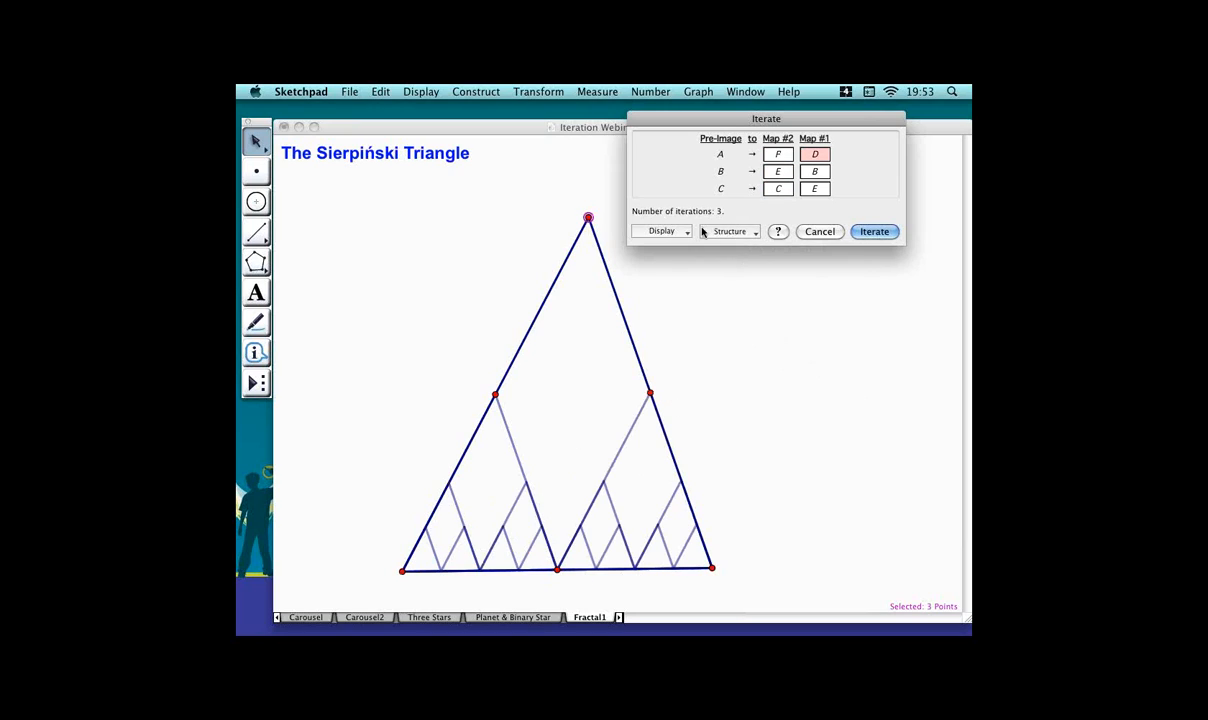
# Add a third map taking A to A, B to D and C to F, and create the iteration.
pyautogui.click(668, 231)
pyautogui.click(756, 232)
pyautogui.click(756, 232)
pyautogui.click(758, 263)
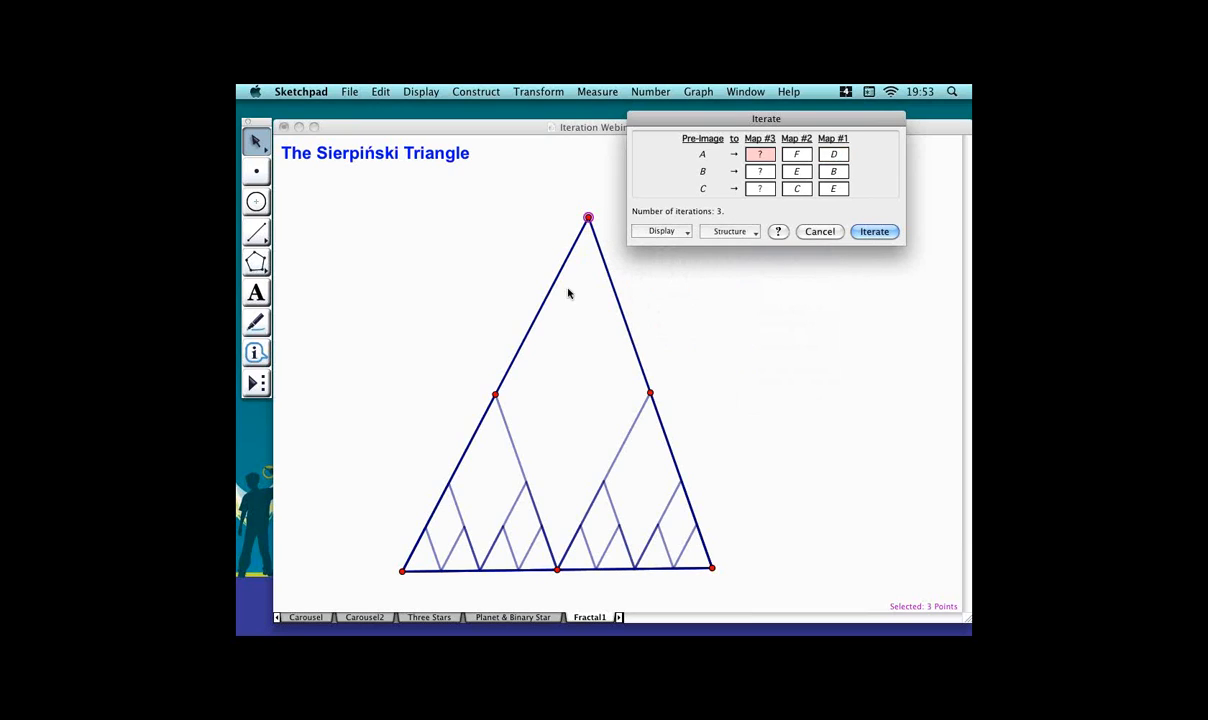
pyautogui.click(600, 222)
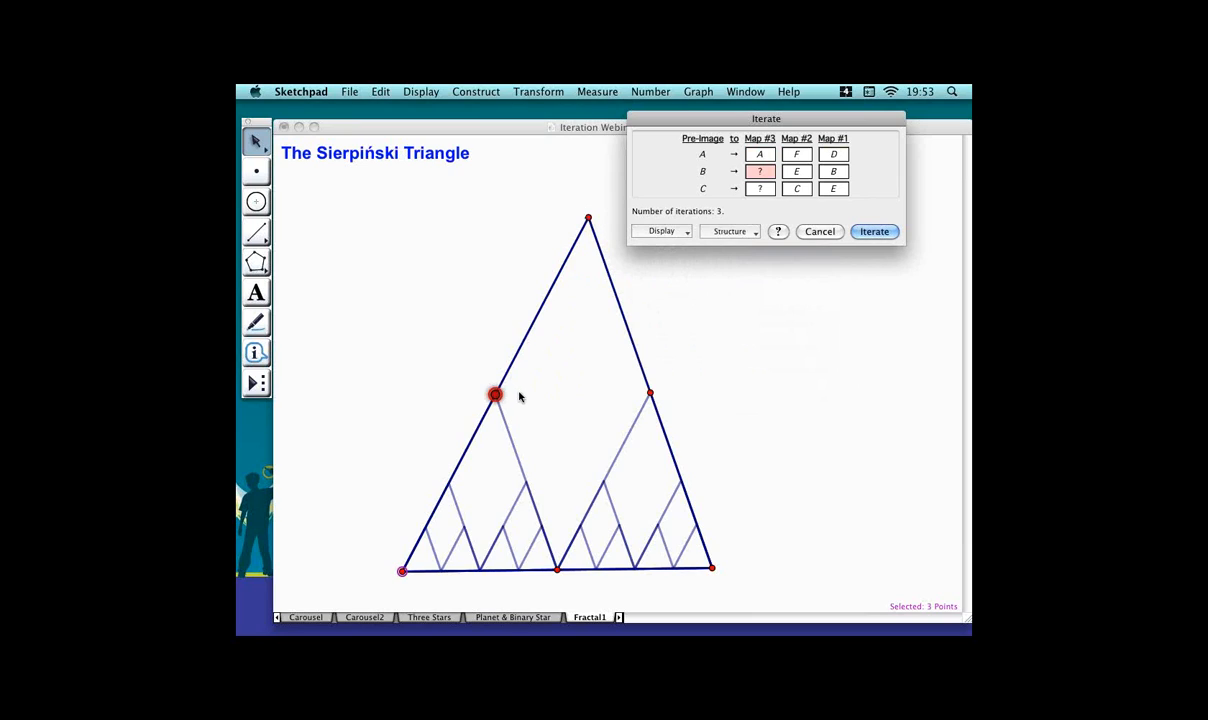
pyautogui.click(508, 395)
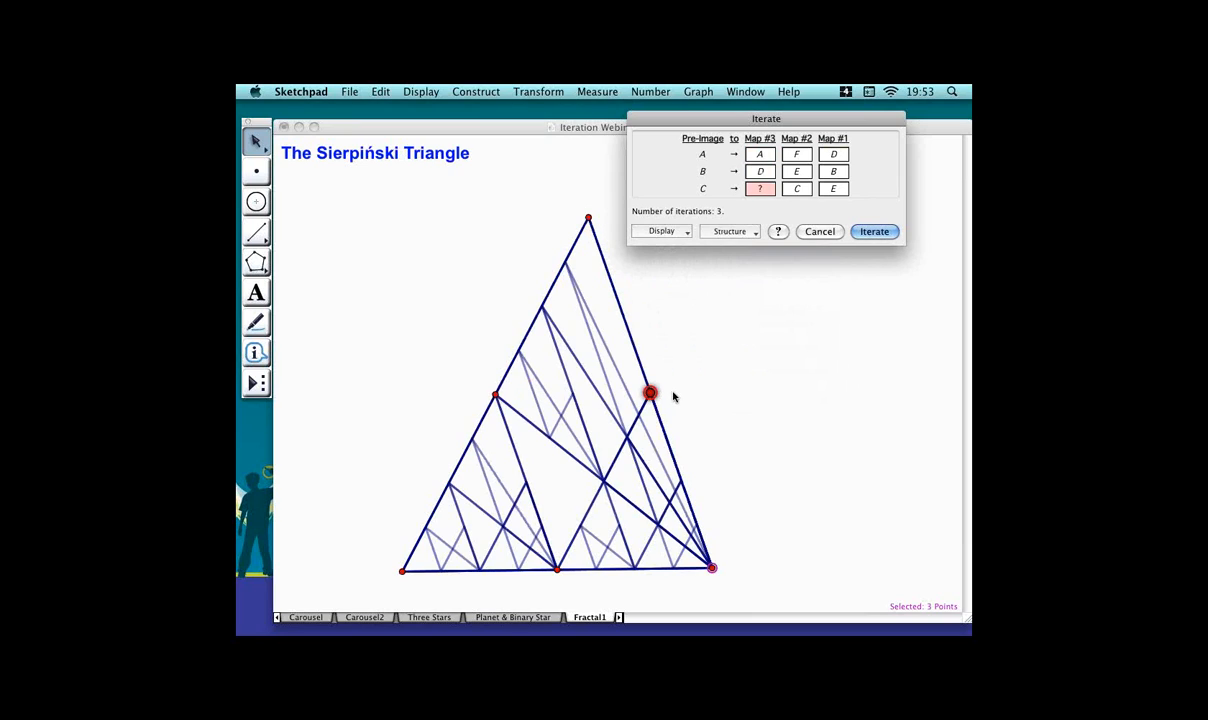
pyautogui.click(650, 393)
pyautogui.click(896, 232)
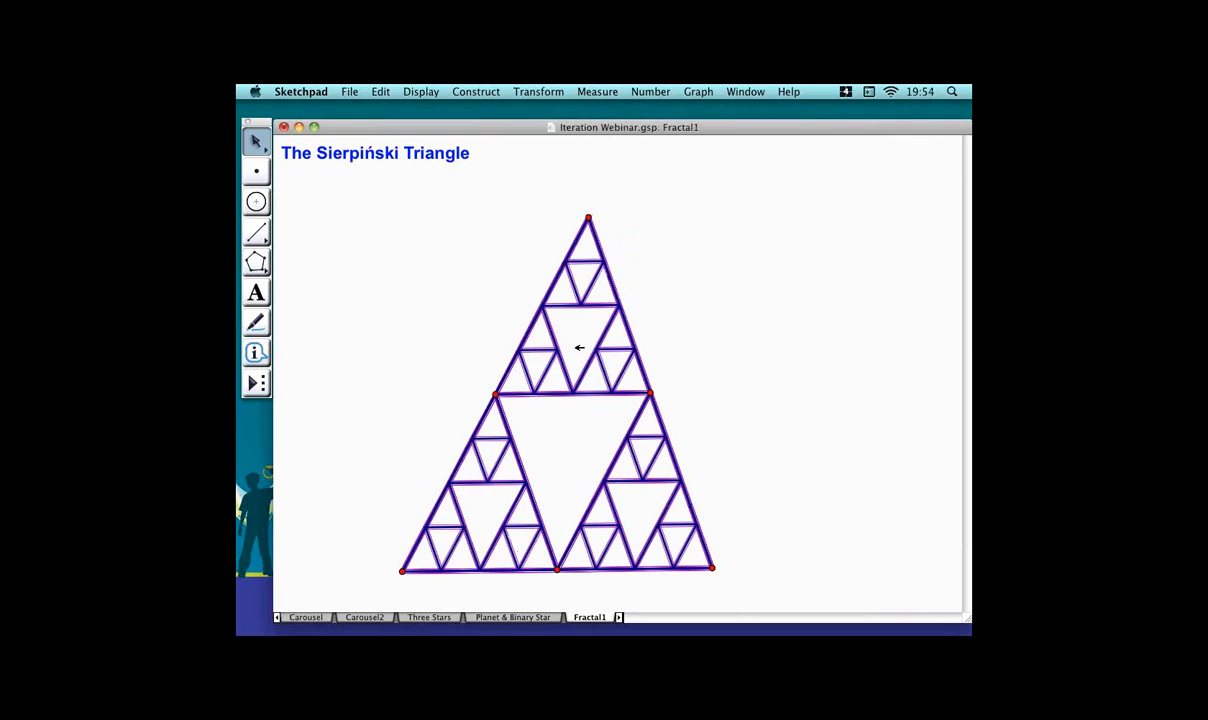
# Set the line style of the iterated images to Hairline and deselect them.
pyautogui.click(425, 92)
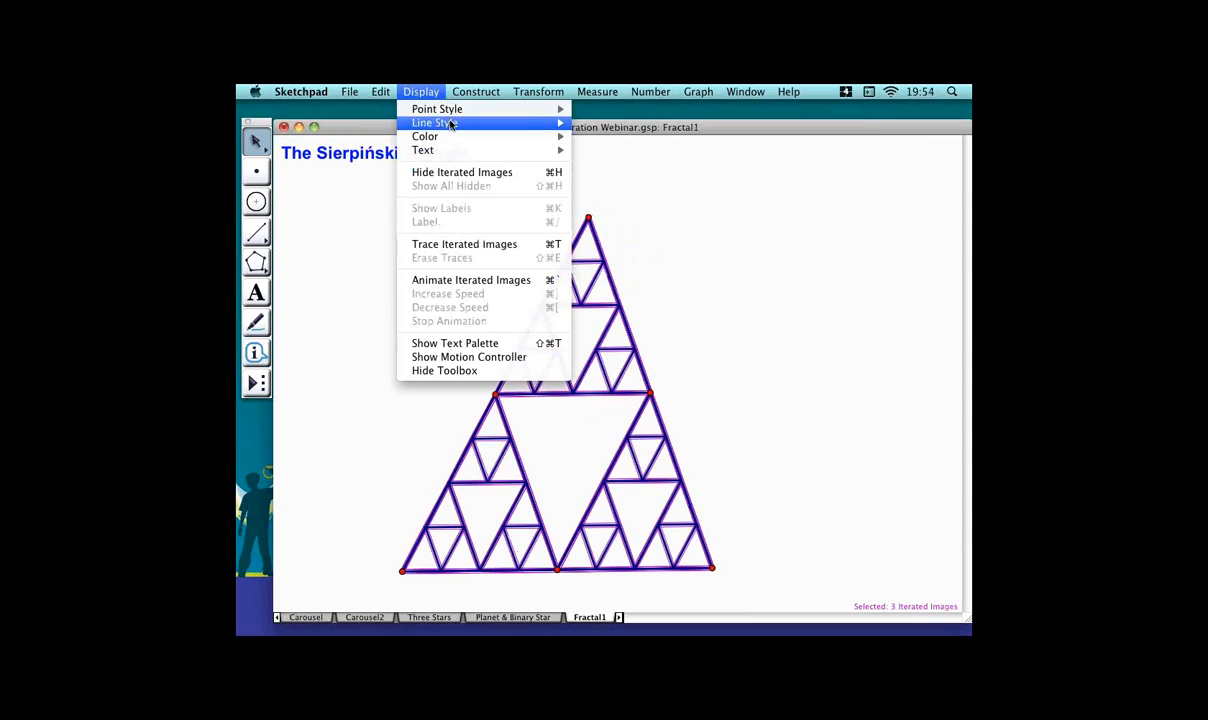
pyautogui.moveTo(530, 123)
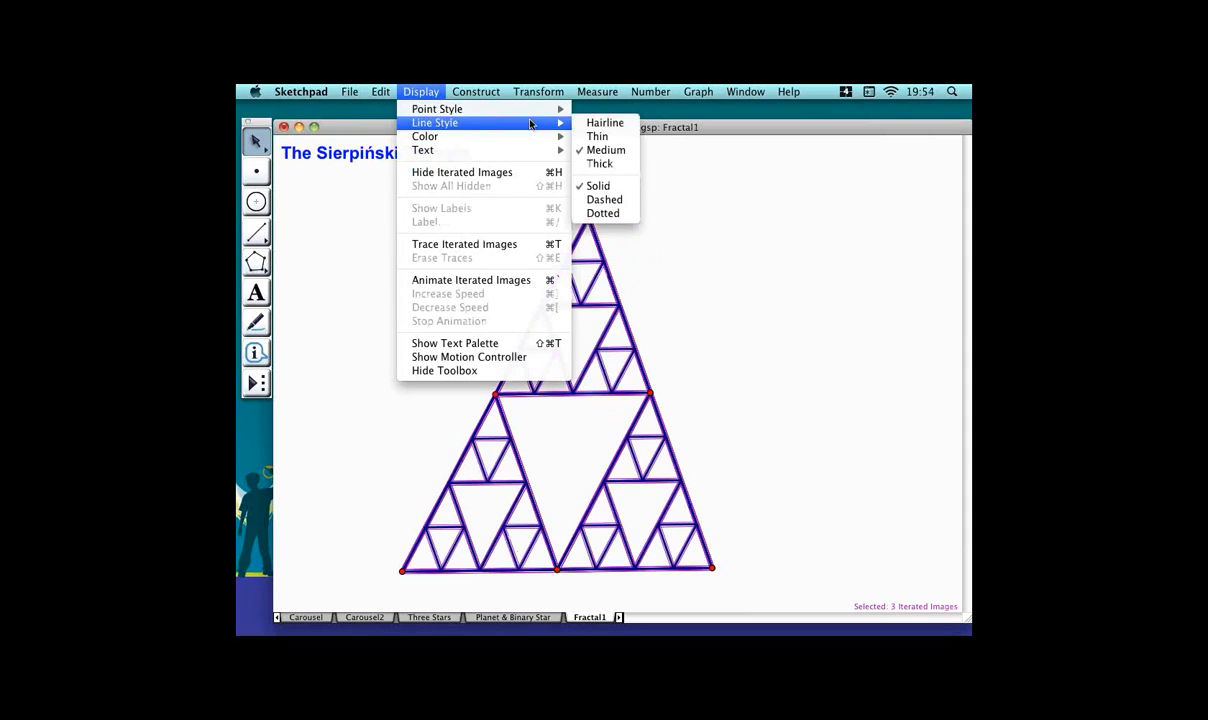
pyautogui.click(620, 123)
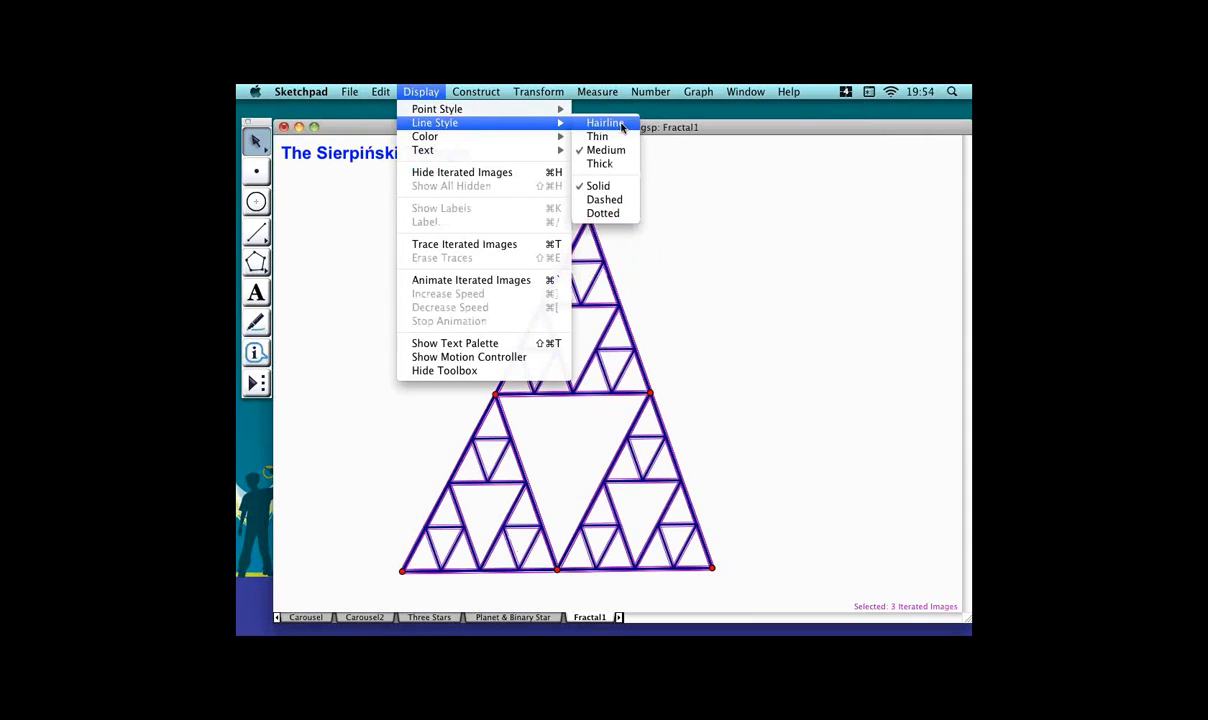
pyautogui.click(644, 195)
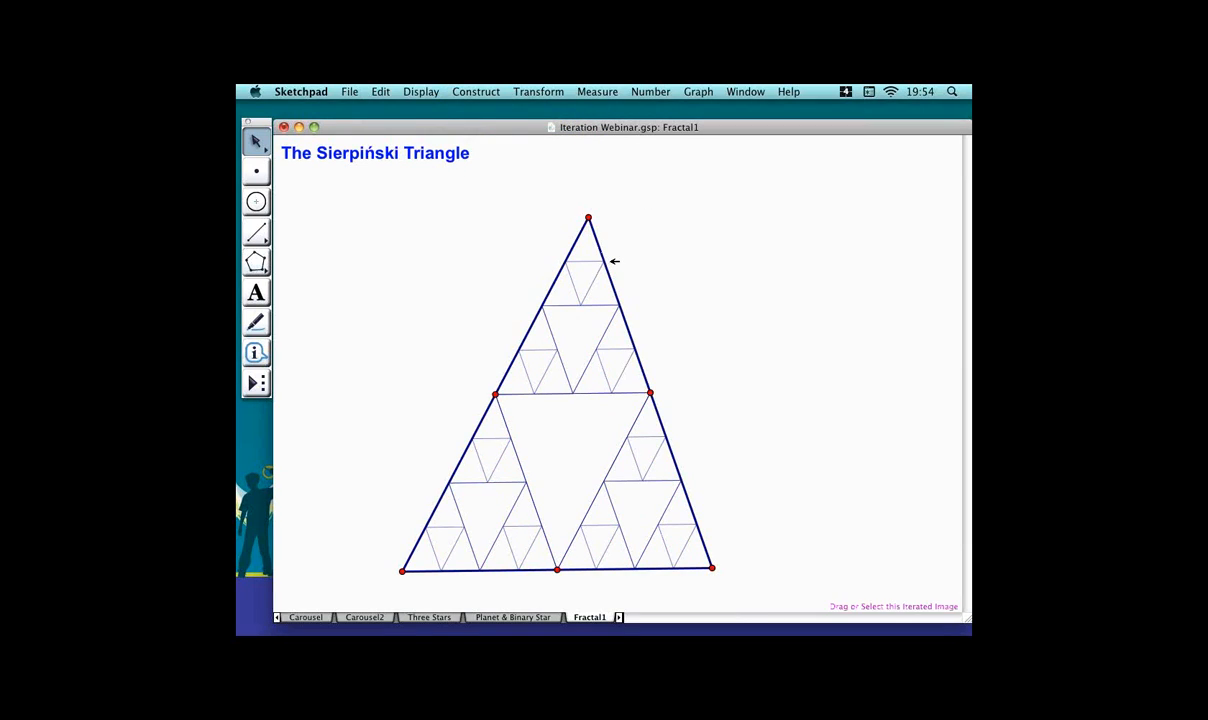
# Increase the depth of the Sierpiński triangle's iteration by three levels and deselect the iterated image.
pyautogui.click(614, 261)
pyautogui.press('+')
pyautogui.press('+')
pyautogui.press('+')
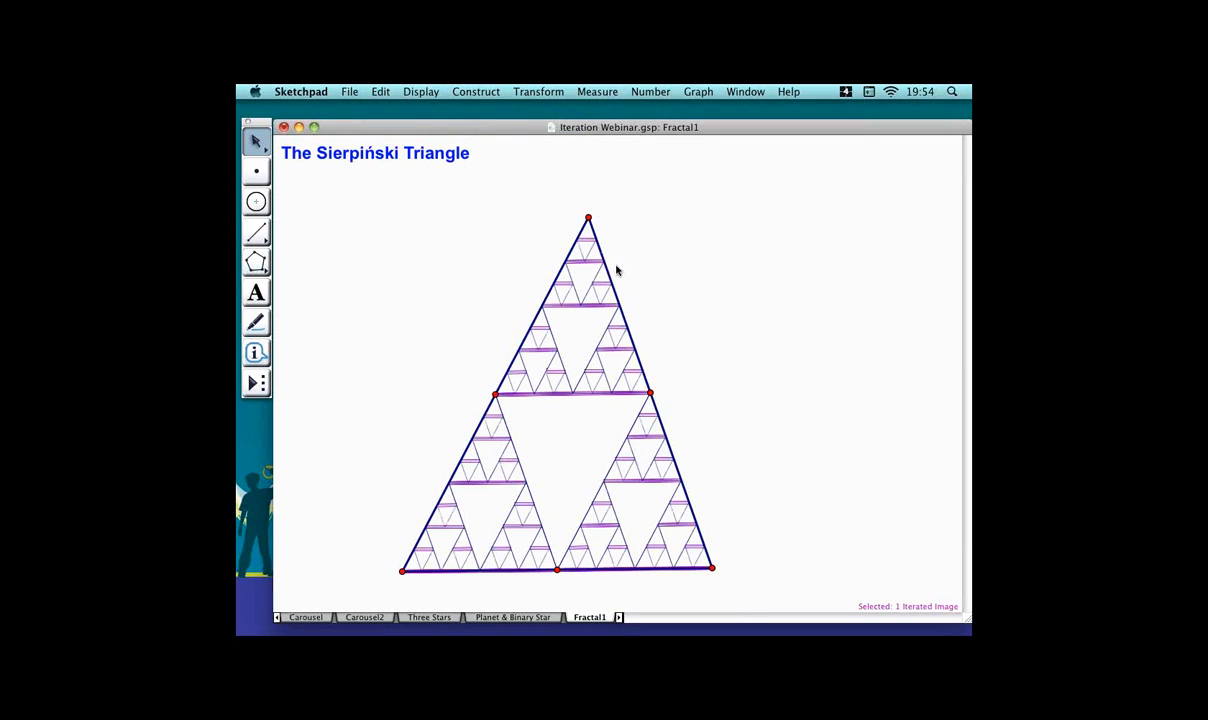
pyautogui.click(754, 251)
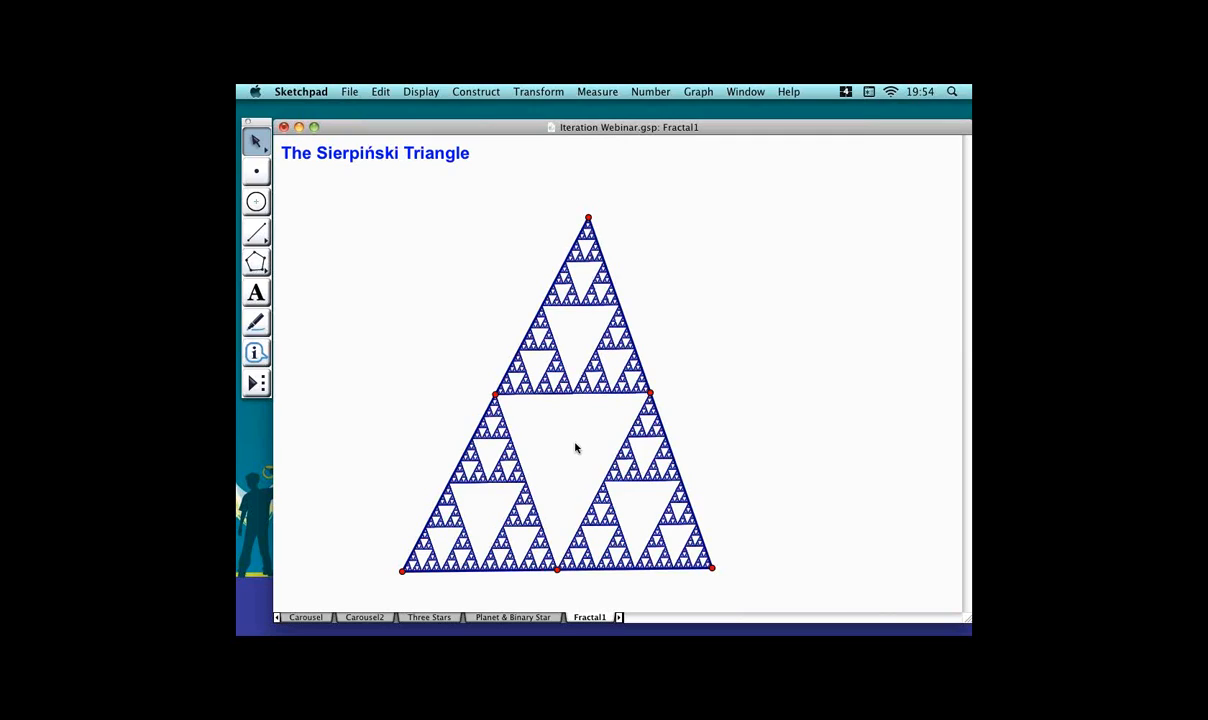
# Open the Fern page and slide point C back and forth along its segment, leaving r at about 0.43.
pyautogui.click(620, 618)
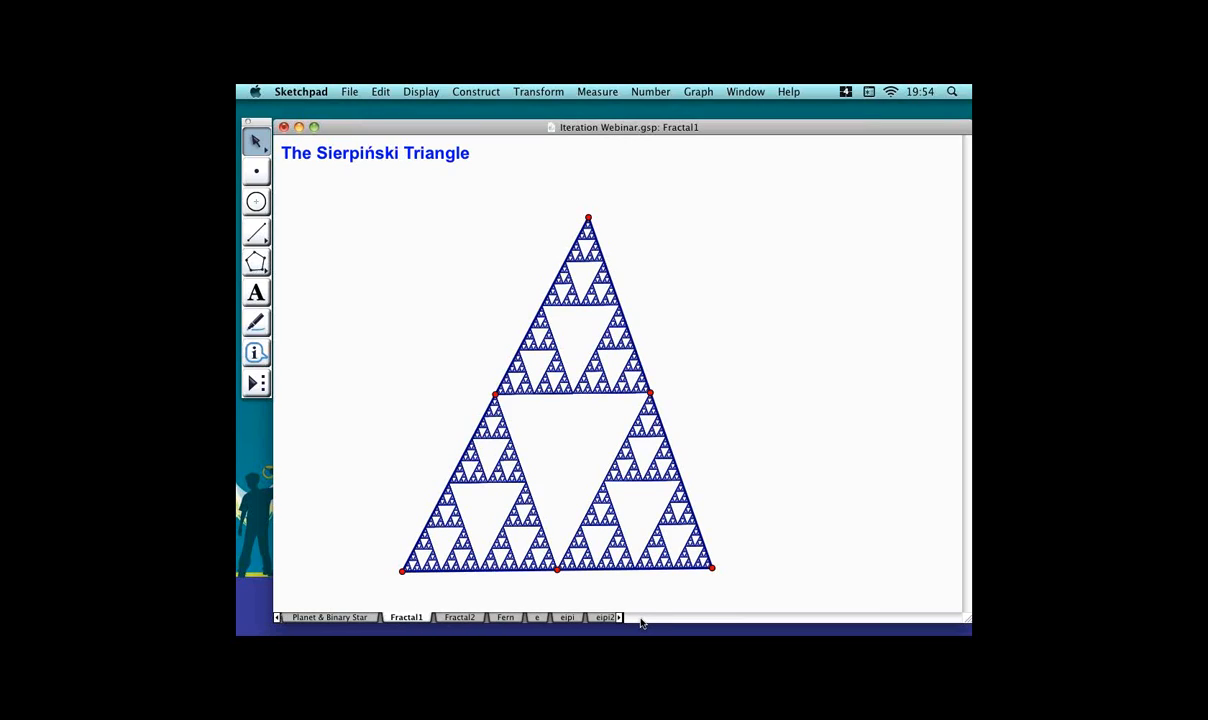
pyautogui.click(506, 618)
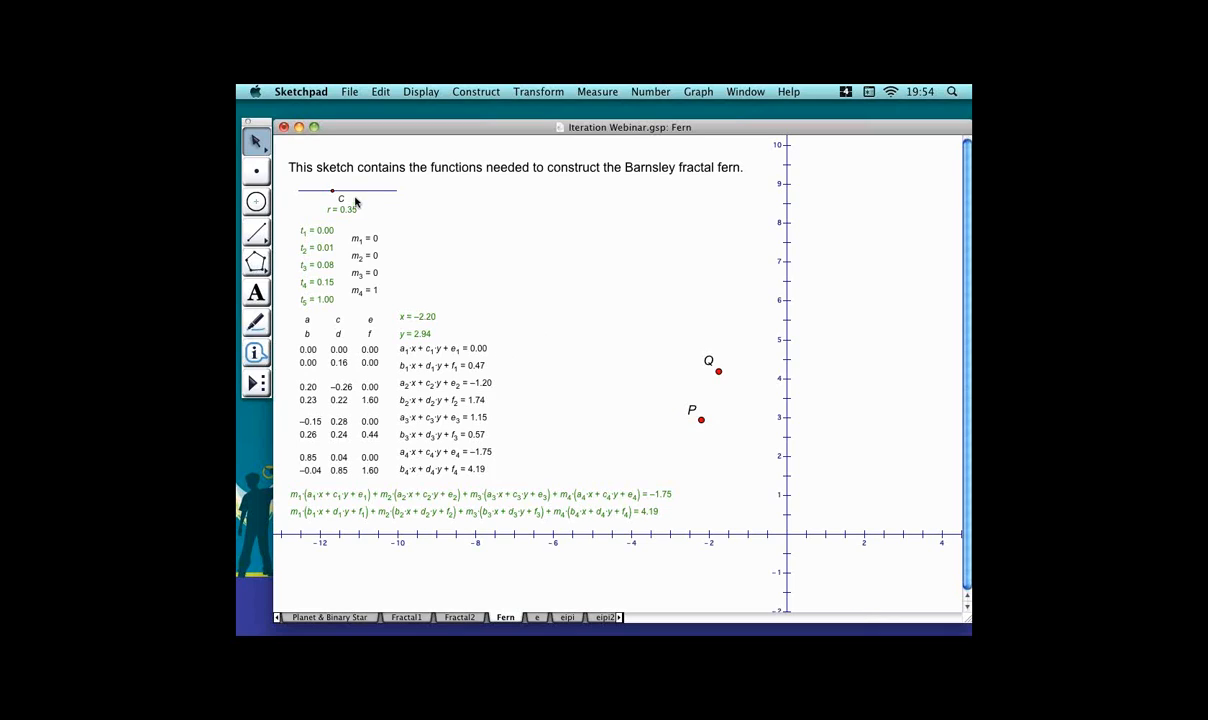
pyautogui.moveTo(355, 189); pyautogui.dragTo(335, 189)
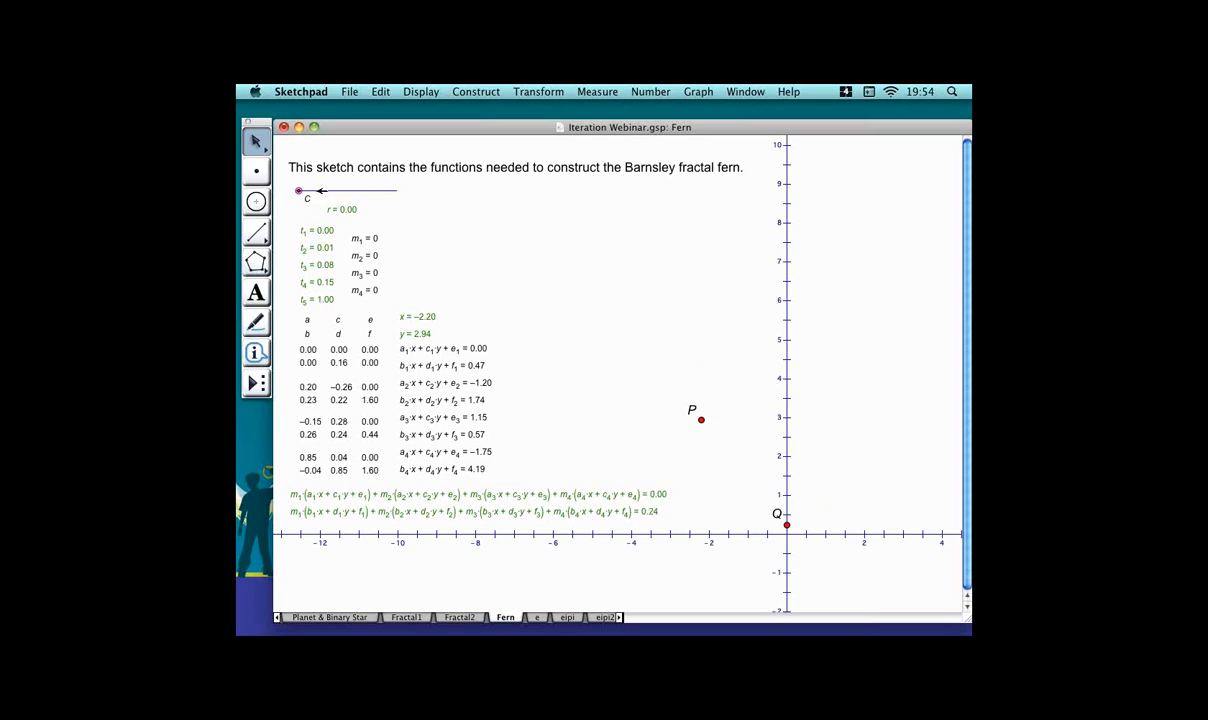
pyautogui.moveTo(324, 190); pyautogui.dragTo(384, 196)
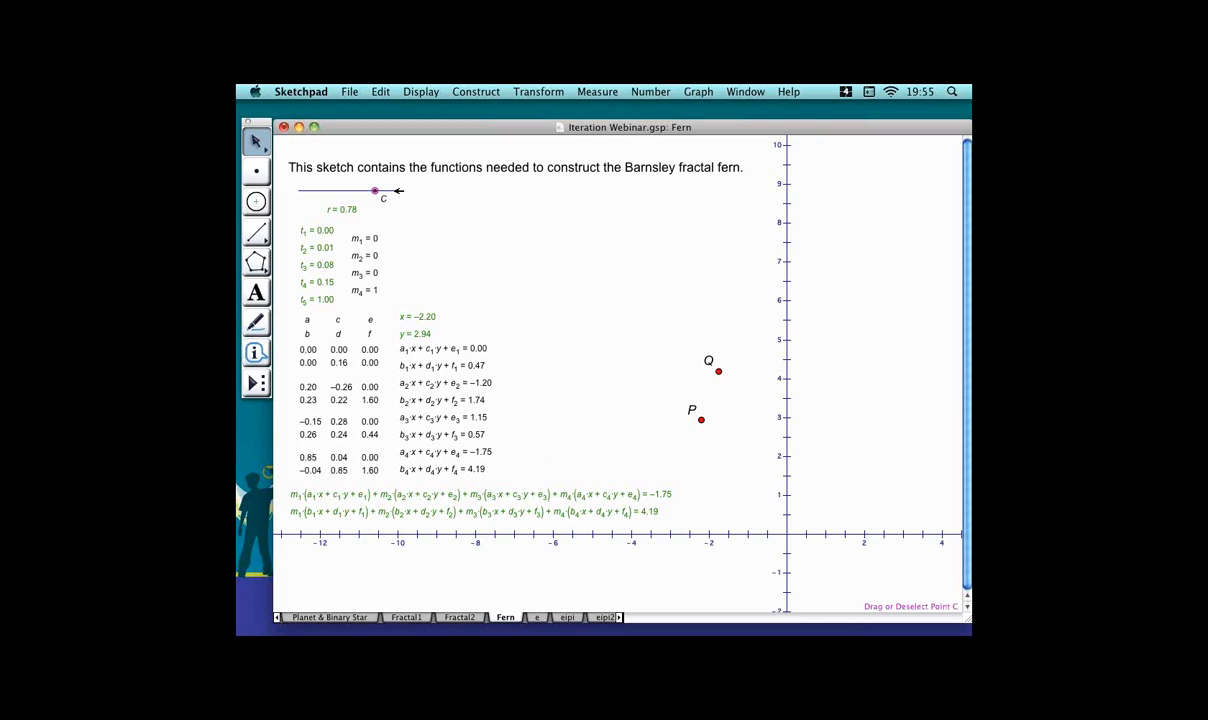
pyautogui.moveTo(399, 190); pyautogui.dragTo(318, 193)
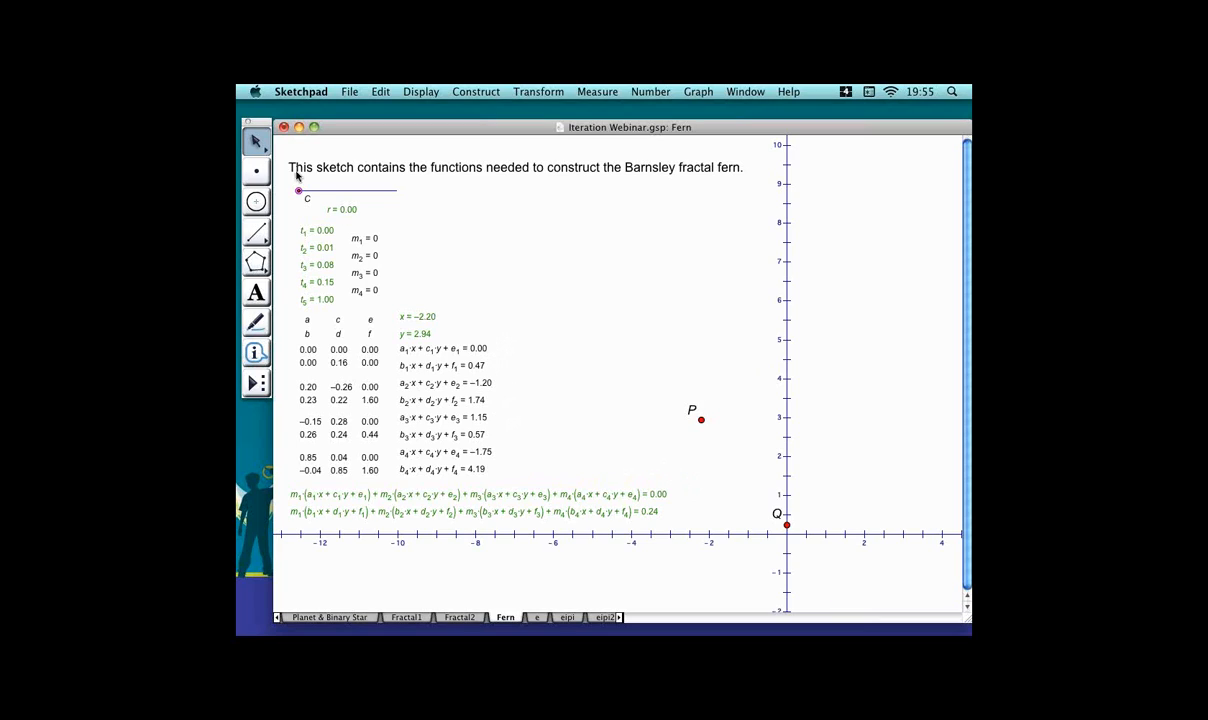
pyautogui.moveTo(323, 191); pyautogui.dragTo(323, 191)
pyautogui.moveTo(299, 191); pyautogui.dragTo(340, 191)
pyautogui.click(594, 322)
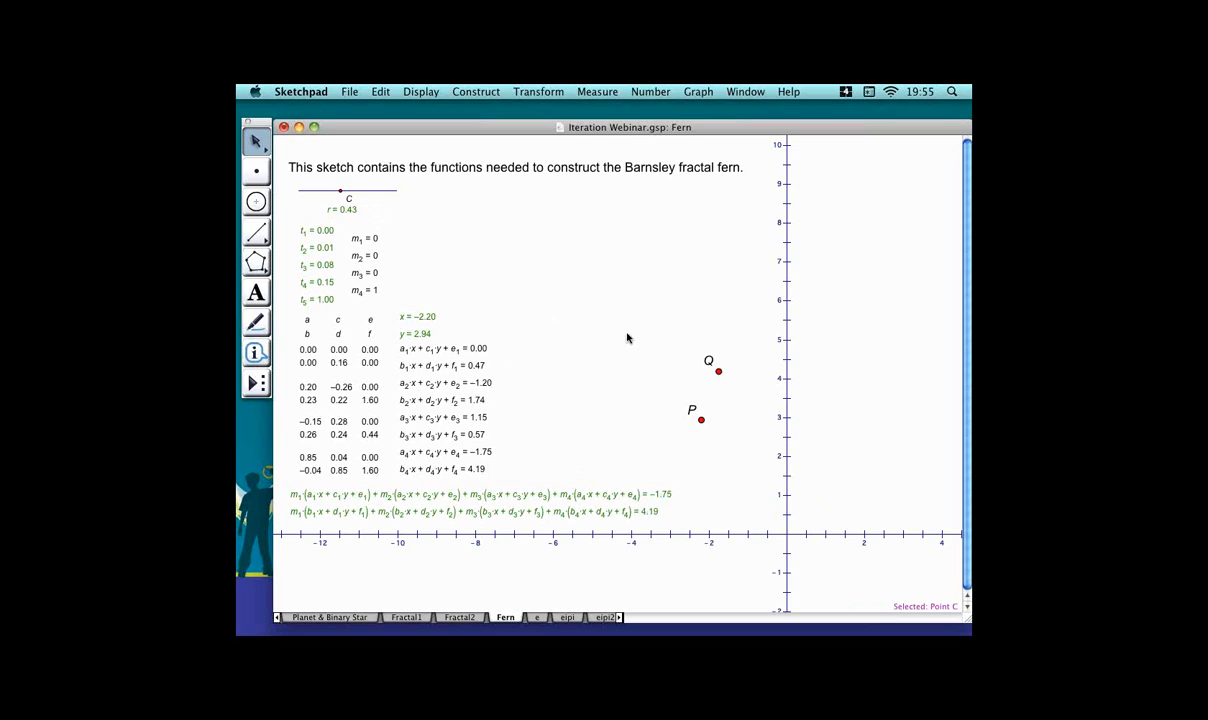
# Iterate points P and C with P mapped to Q, and delete the table of iterated values.
pyautogui.click(723, 421)
pyautogui.click(341, 190)
pyautogui.click(540, 92)
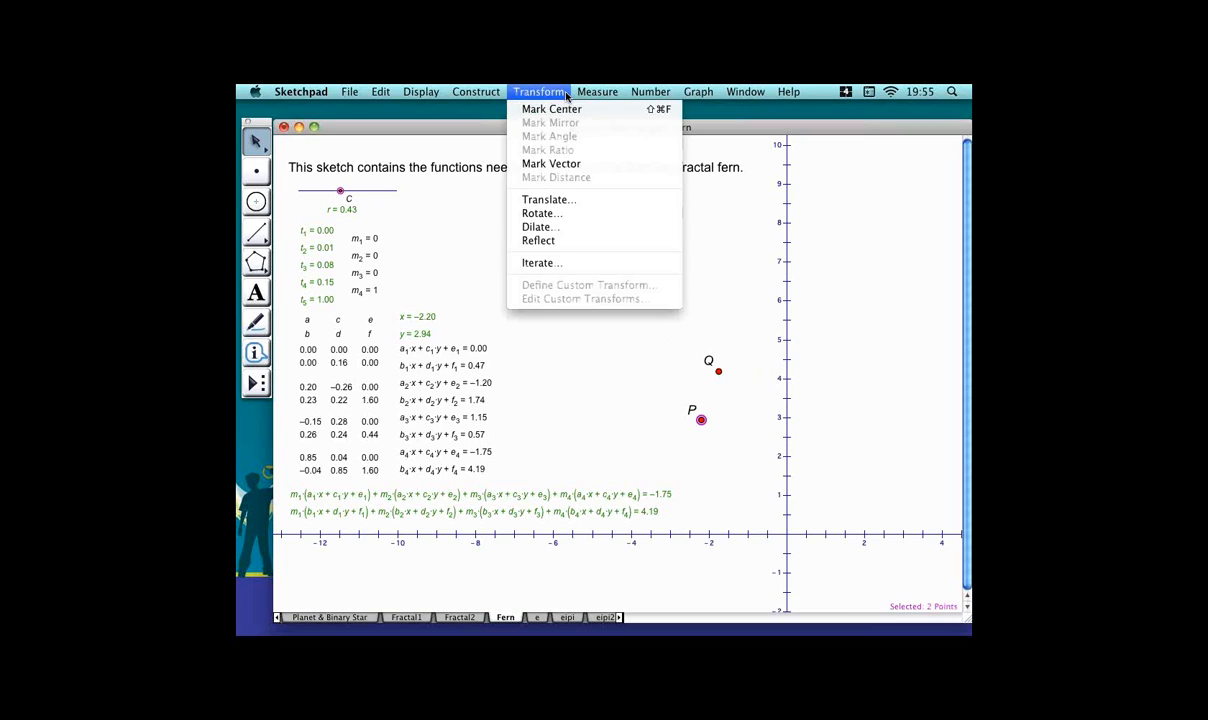
pyautogui.click(566, 264)
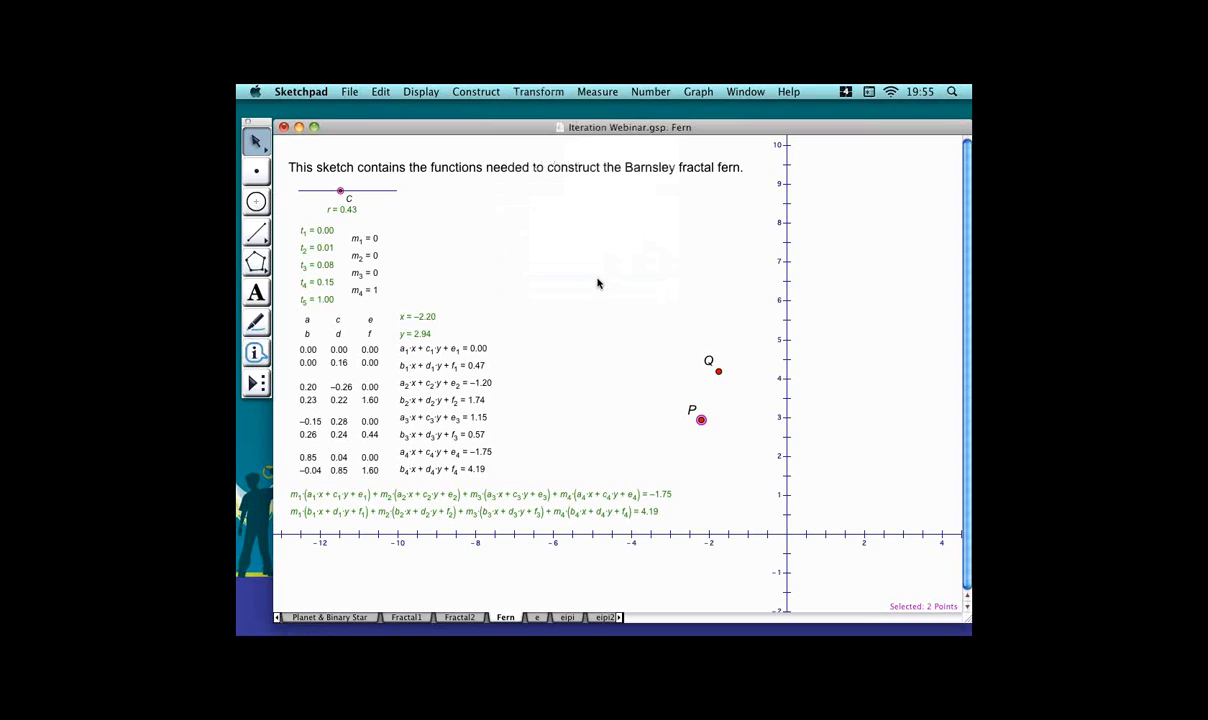
pyautogui.click(712, 364)
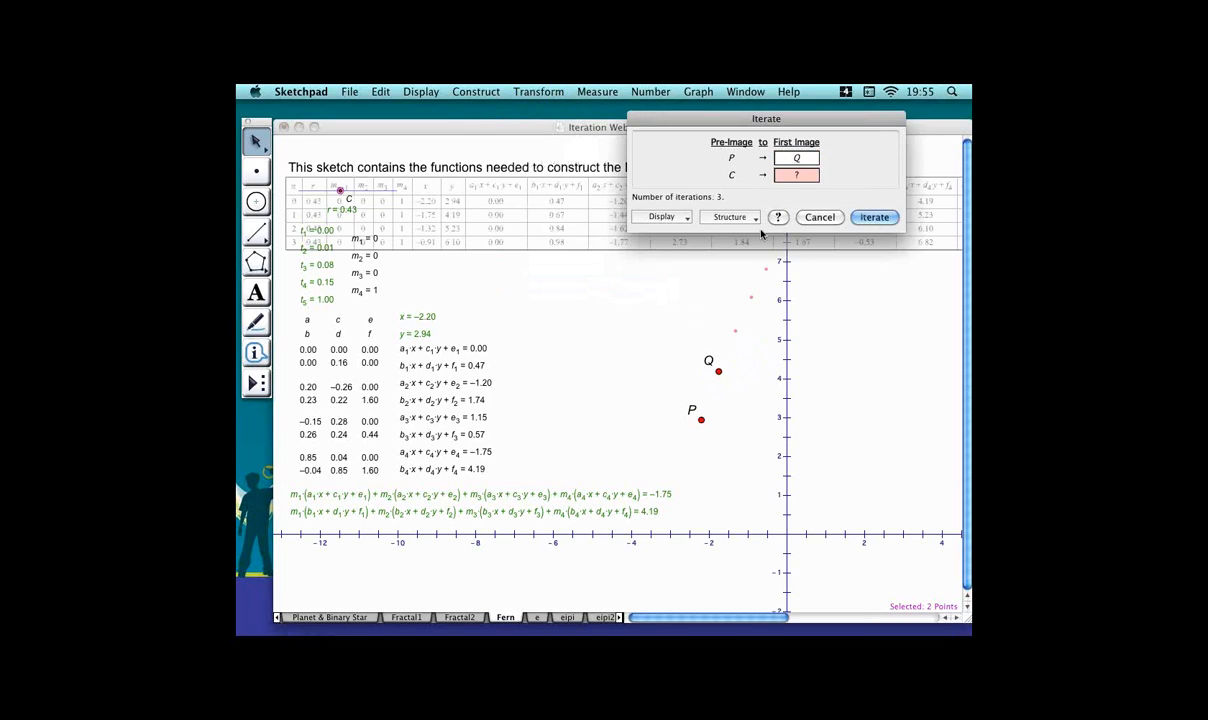
pyautogui.click(888, 219)
pyautogui.click(895, 240)
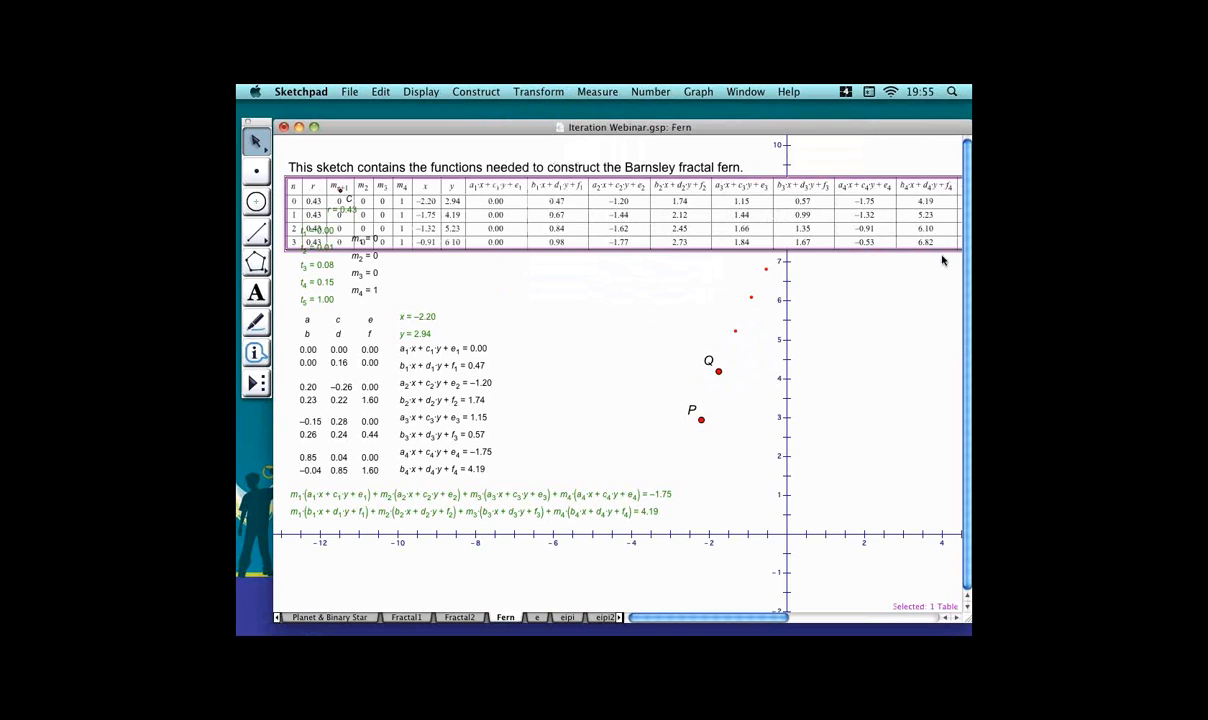
pyautogui.press('BackSpace')
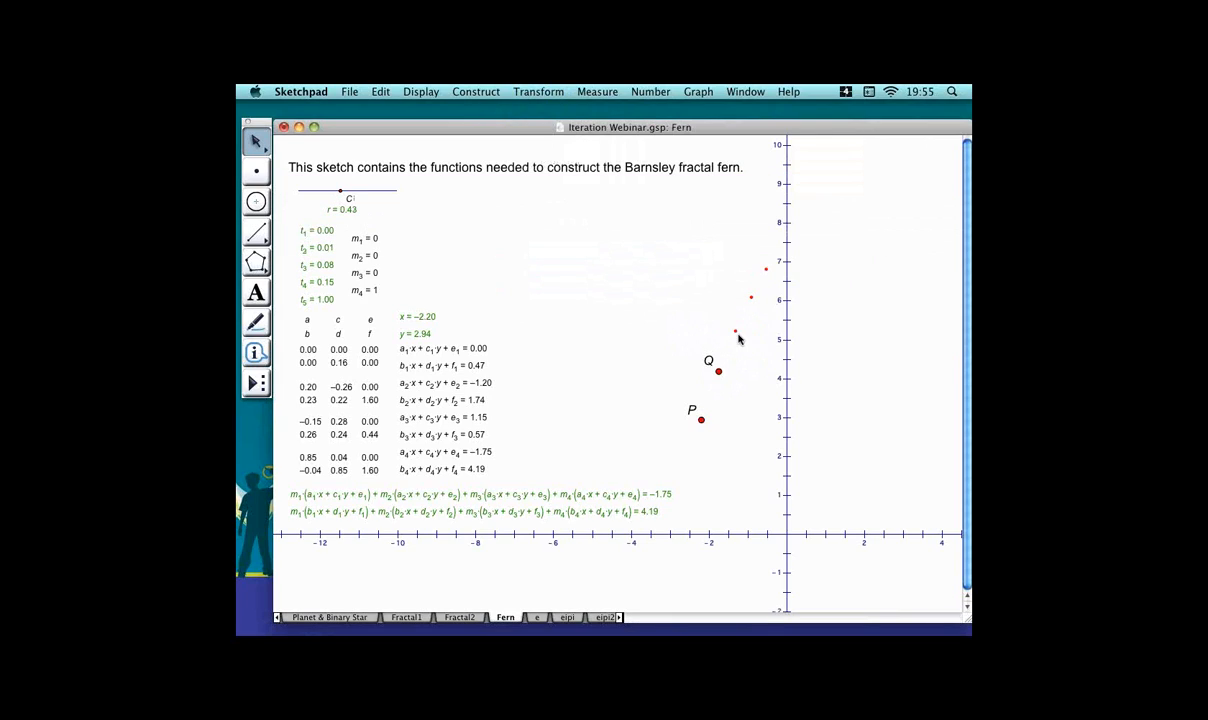
# Increase the depth of the iterated point image to 14 iterations and deselect it.
pyautogui.click(757, 332)
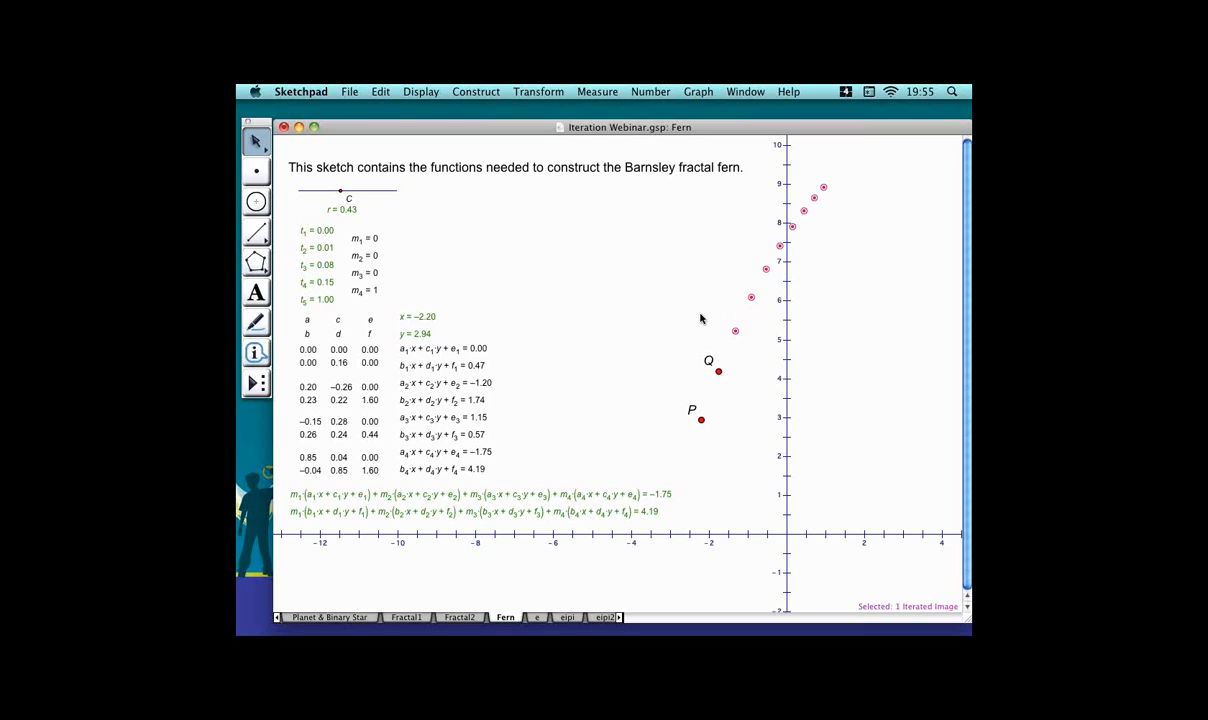
pyautogui.click(662, 302)
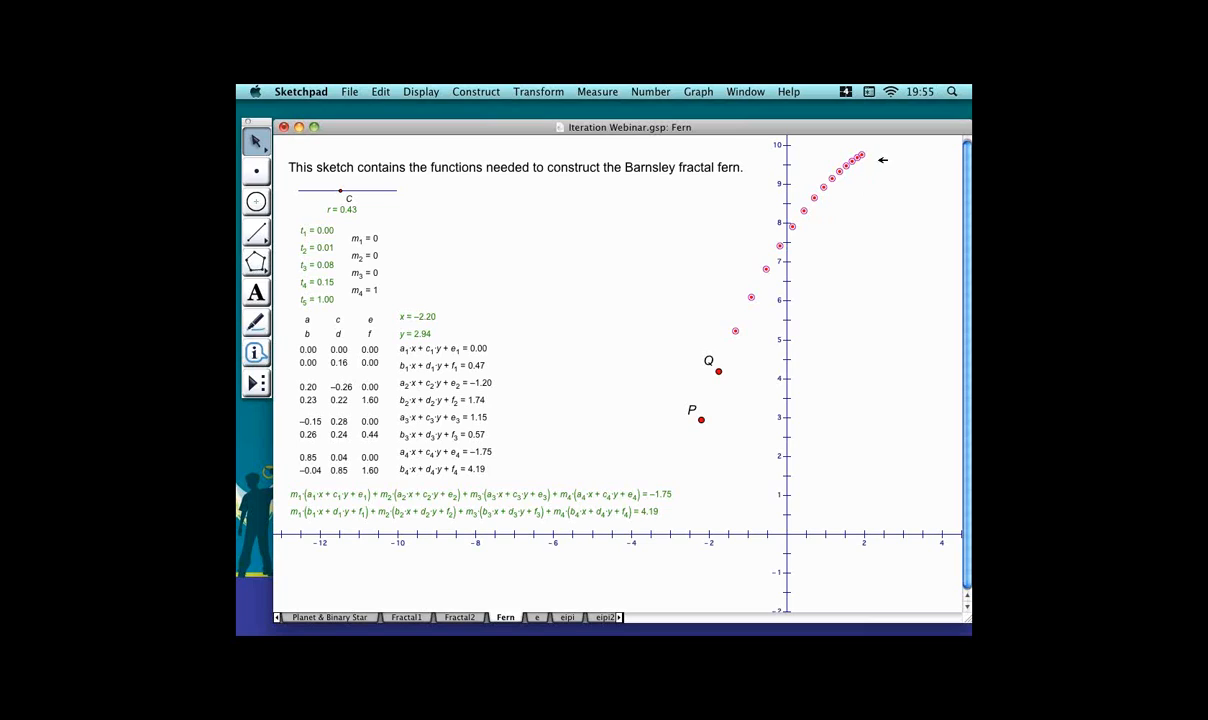
pyautogui.click(737, 263)
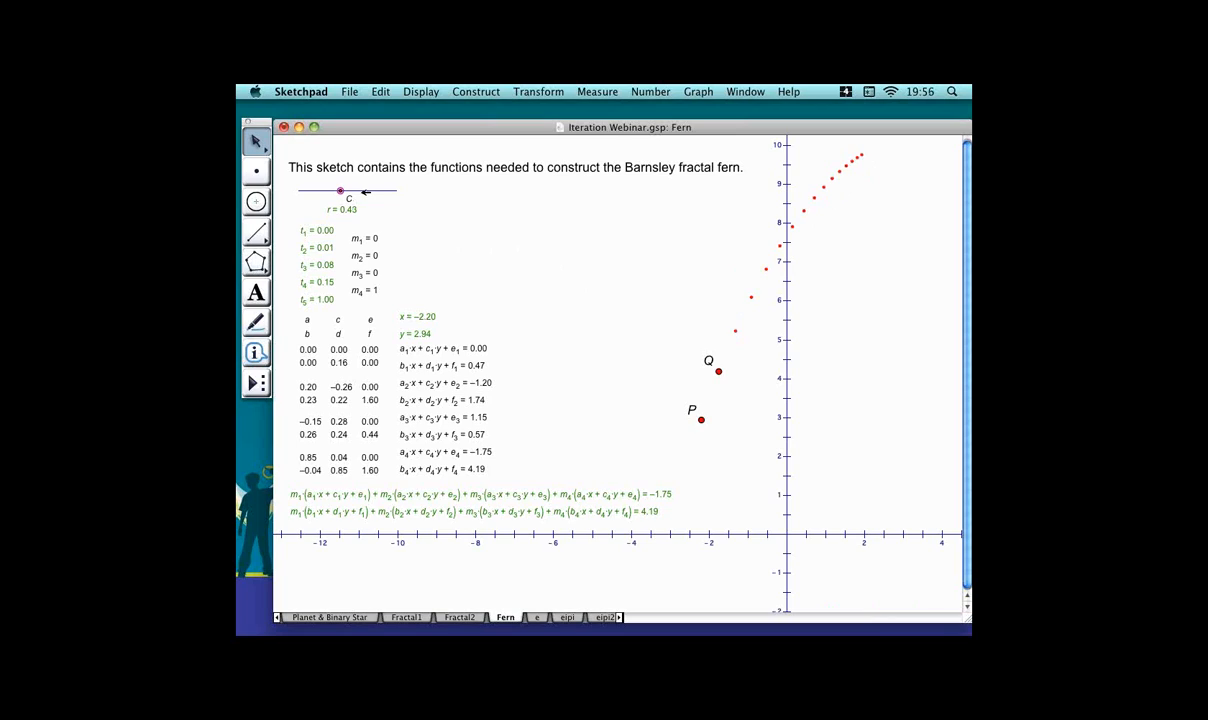
# Slide point C along its segment to test the iterated points, leave r at about 0.60, and deselect it.
pyautogui.moveTo(360, 193); pyautogui.dragTo(335, 187)
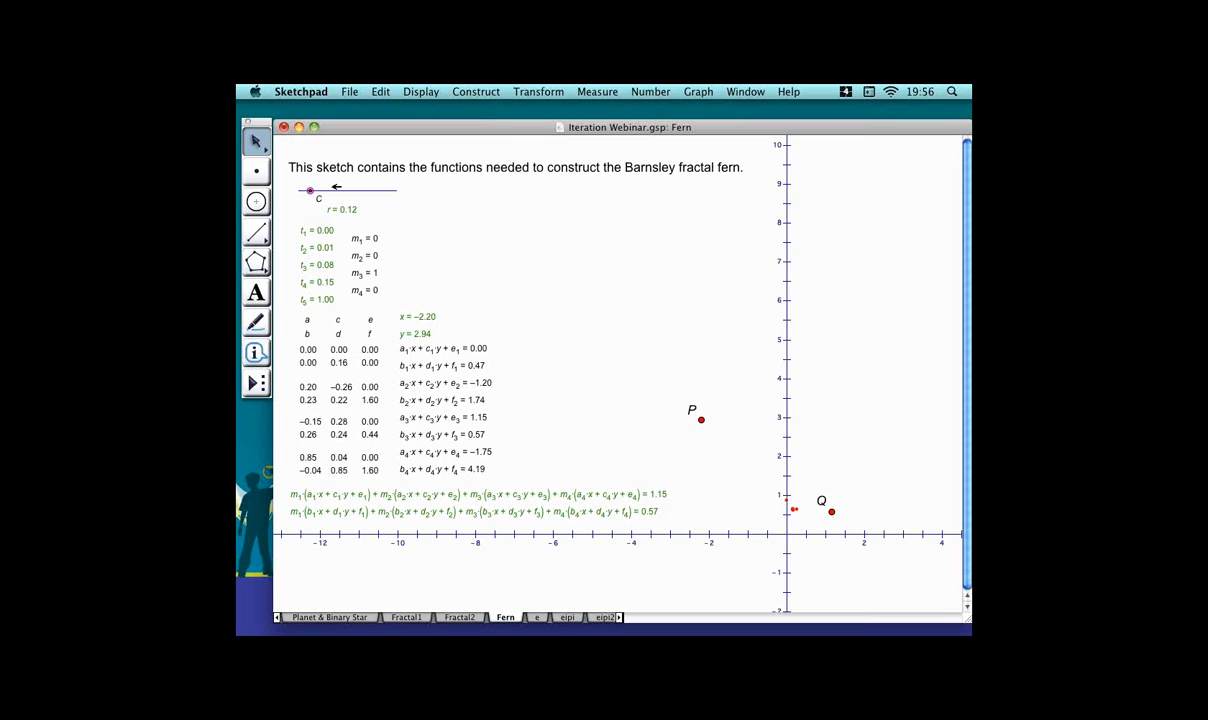
pyautogui.moveTo(336, 186); pyautogui.dragTo(379, 190)
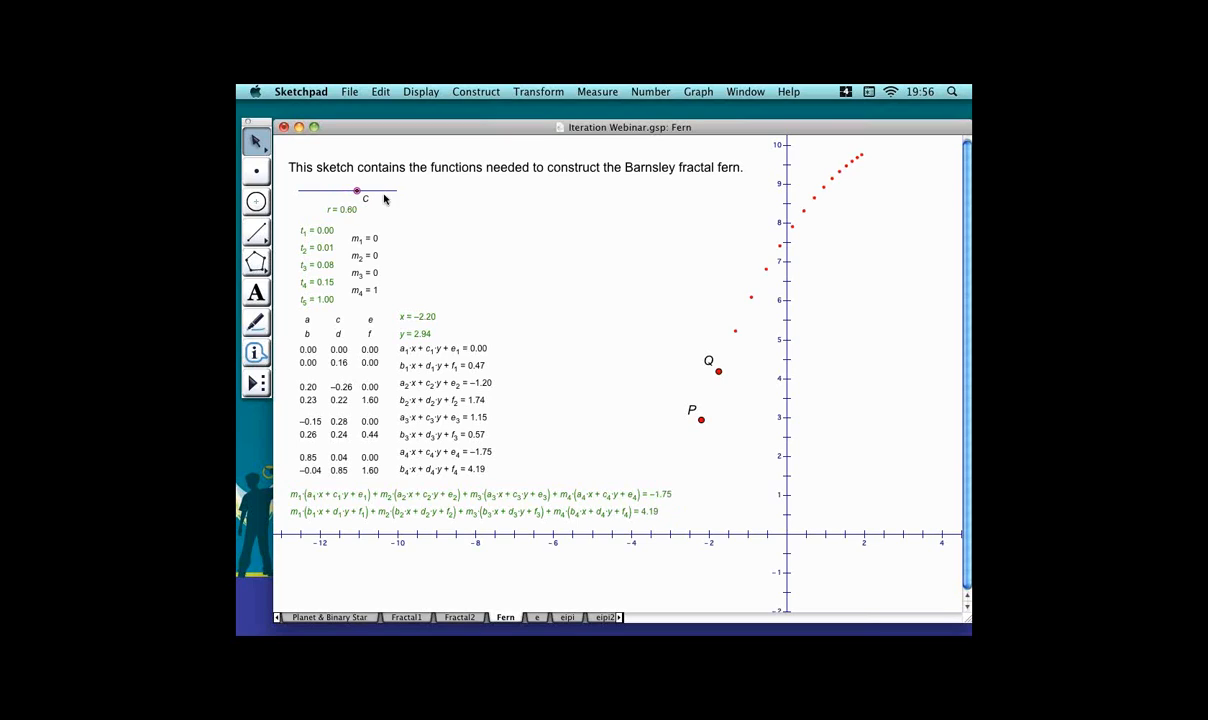
pyautogui.click(646, 336)
# Set the iterated image's properties so that iterated points on objects move to random locations on iterated paths.
pyautogui.click(779, 297)
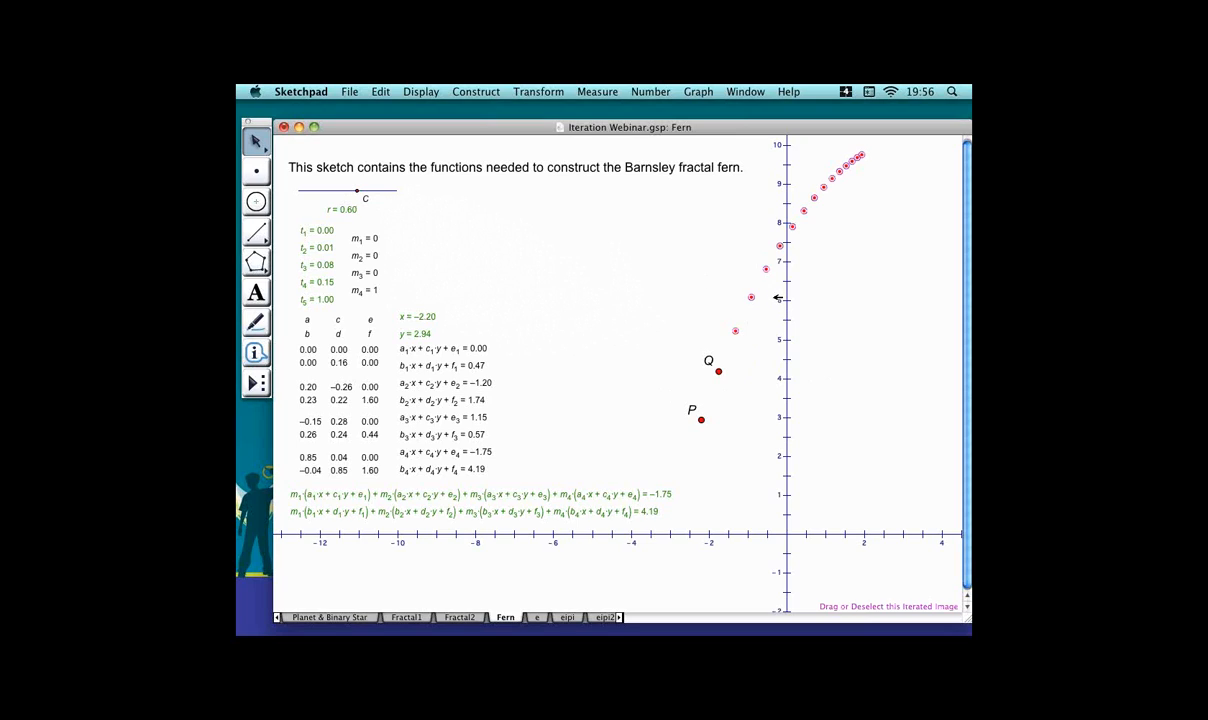
pyautogui.rightClick(752, 287)
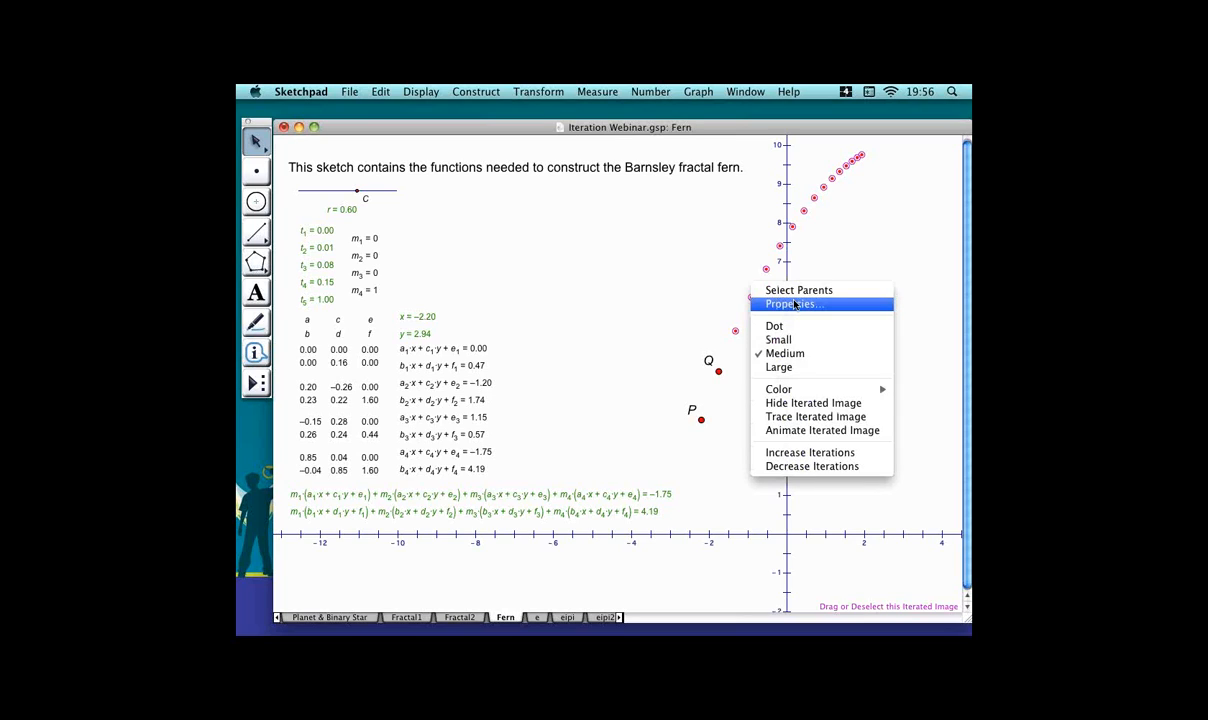
pyautogui.click(795, 304)
pyautogui.moveTo(695, 200); pyautogui.dragTo(418, 222)
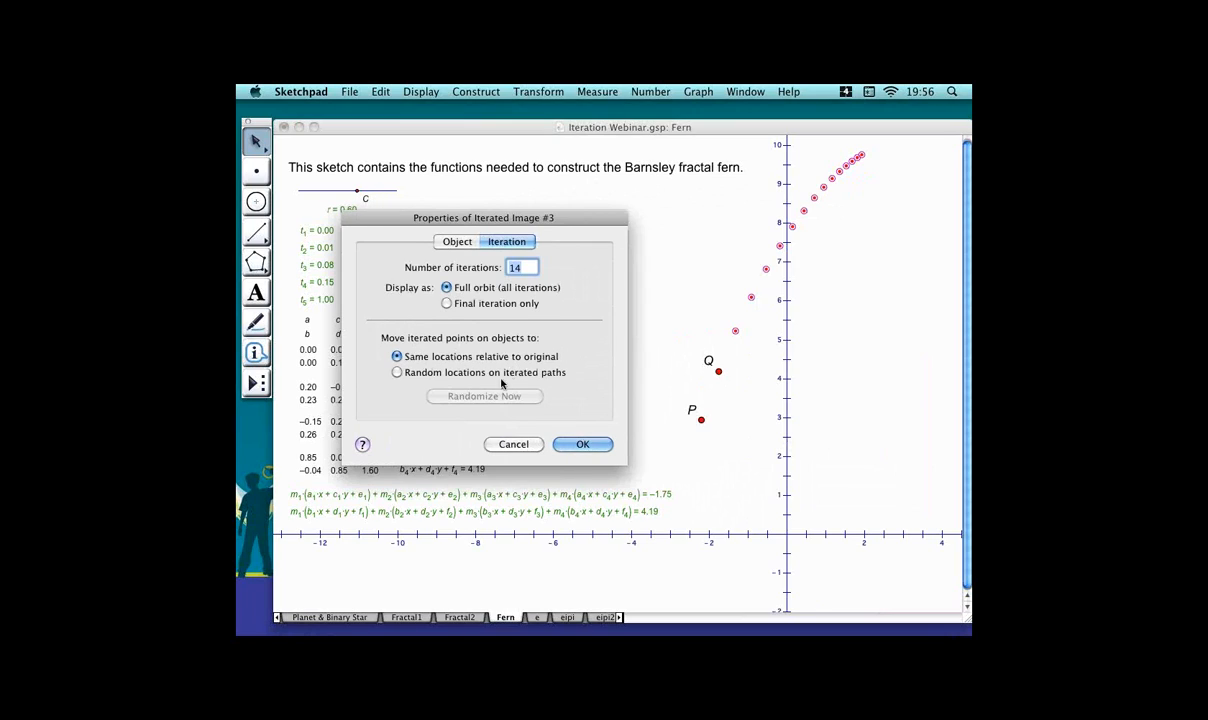
pyautogui.click(443, 373)
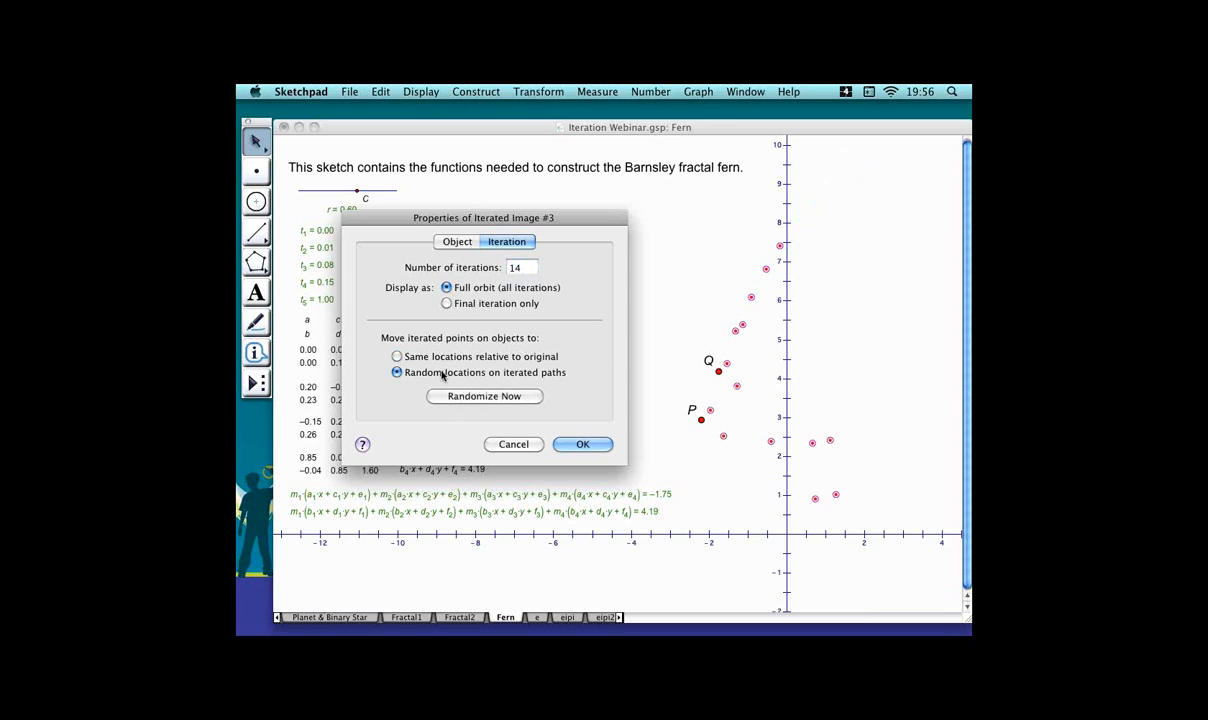
pyautogui.click(582, 444)
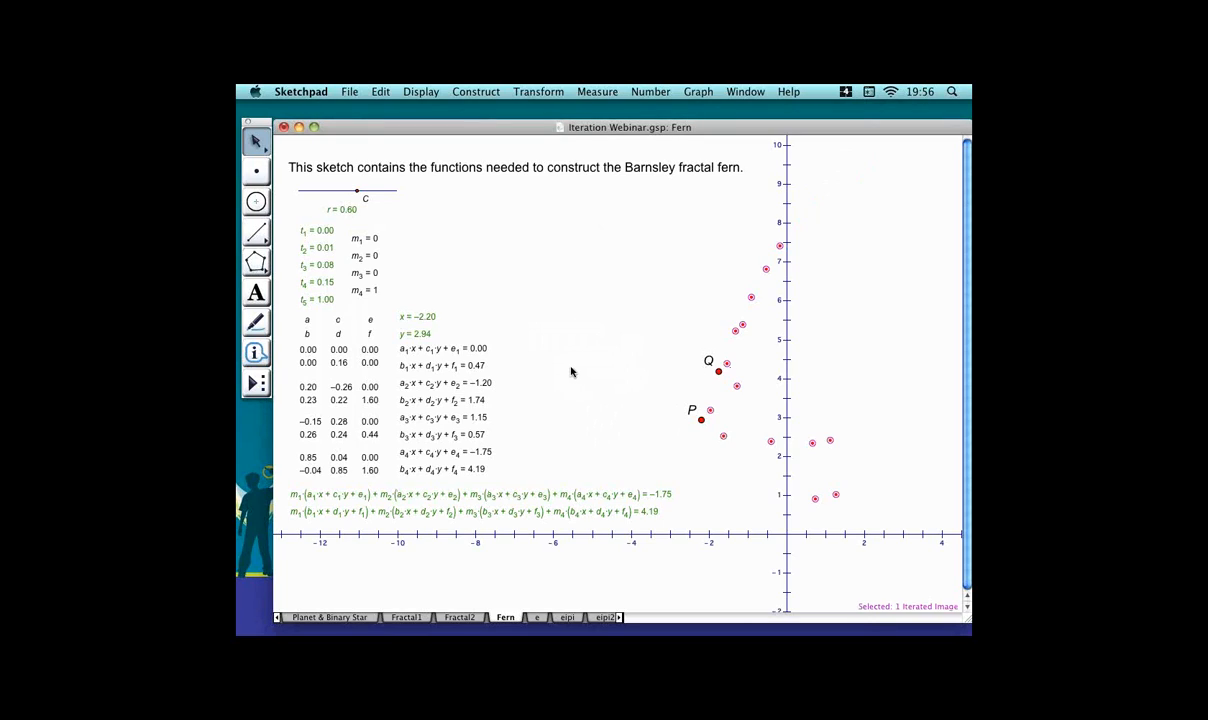
# Increase the depth of the randomized iterated image step by step to 48 iterations.
pyautogui.press('+')
pyautogui.press('+')
pyautogui.press('+')
pyautogui.press('+')
pyautogui.press('+')
pyautogui.press('+')
pyautogui.press('+')
pyautogui.press('+')
pyautogui.press('+')
pyautogui.press('+')
pyautogui.press('+')
pyautogui.press('+')
pyautogui.press('+')
pyautogui.press('+')
pyautogui.press('+')
pyautogui.press('+')
pyautogui.press('+')
pyautogui.press('+')
pyautogui.press('+')
pyautogui.press('+')
pyautogui.press('+')
pyautogui.press('+')
pyautogui.press('+')
pyautogui.press('+')
pyautogui.press('+')
pyautogui.press('+')
pyautogui.press('+')
pyautogui.press('+')
pyautogui.press('+')
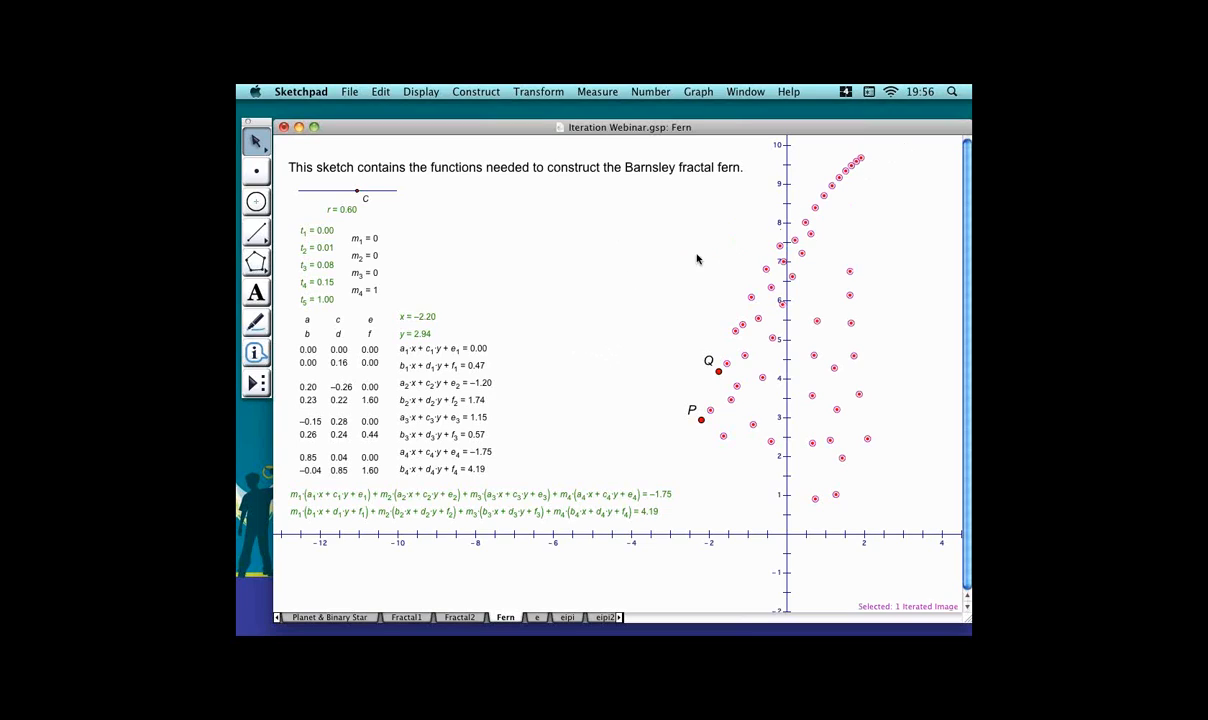
# Set the point style of the iterated image to Dot.
pyautogui.click(441, 95)
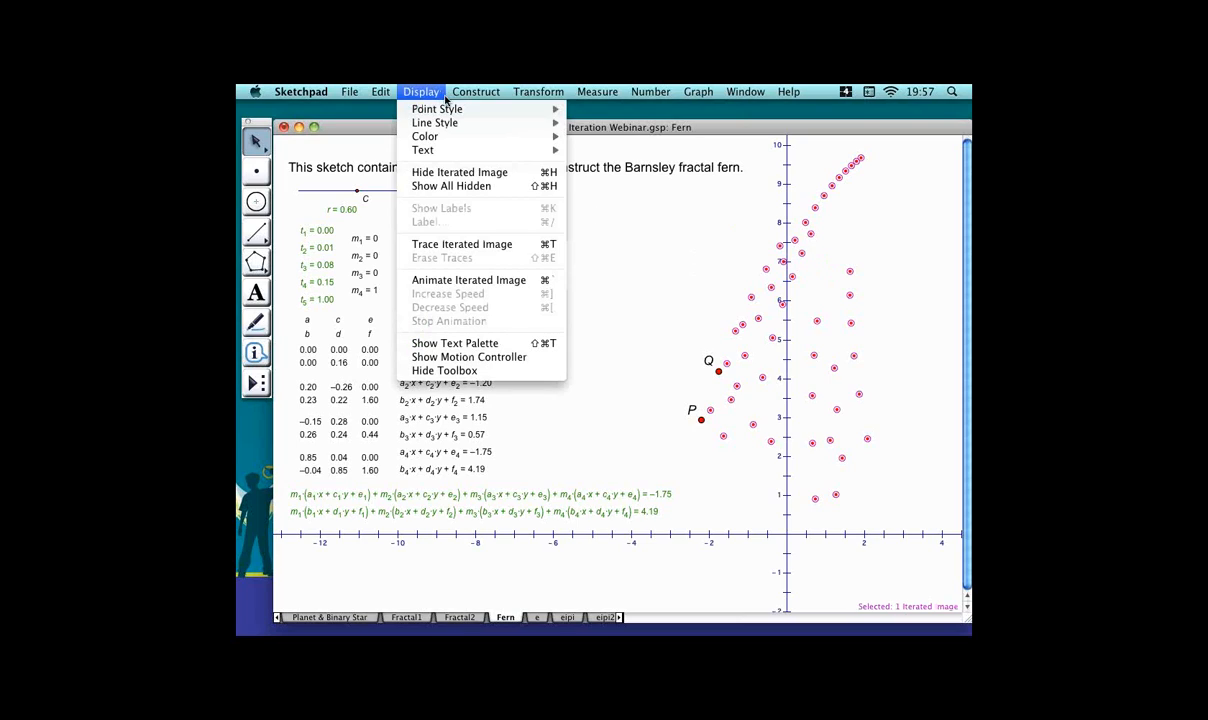
pyautogui.moveTo(464, 109)
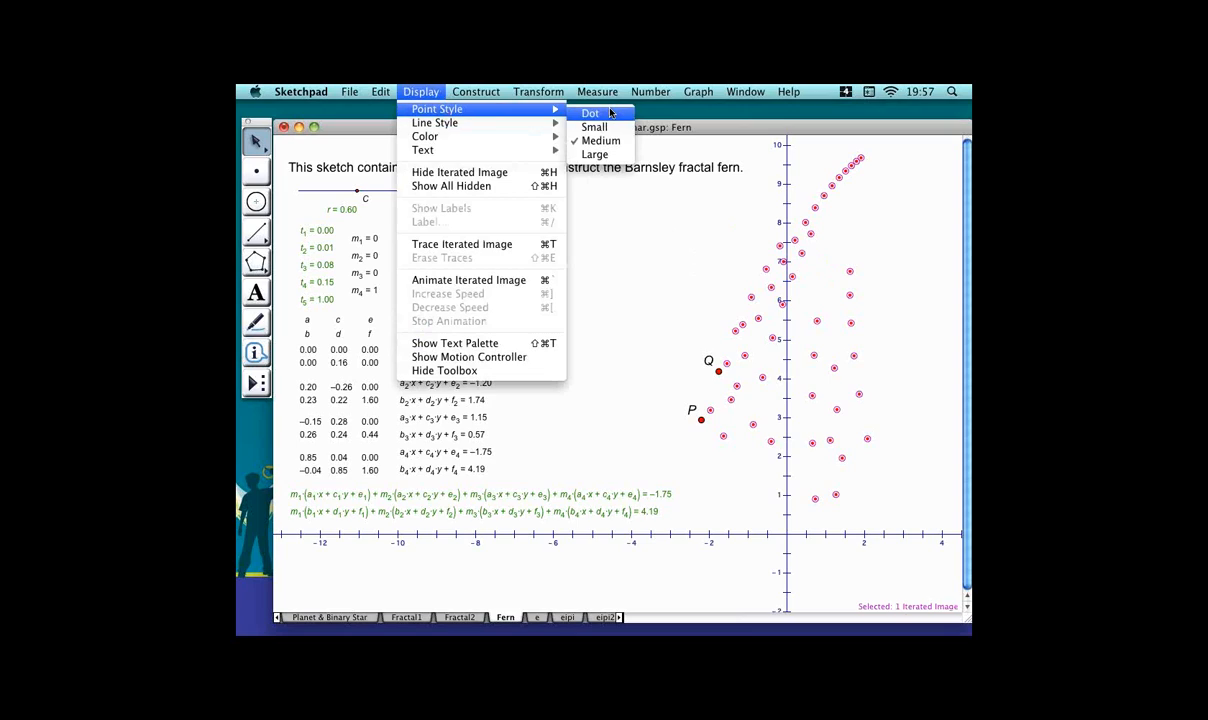
pyautogui.click(609, 113)
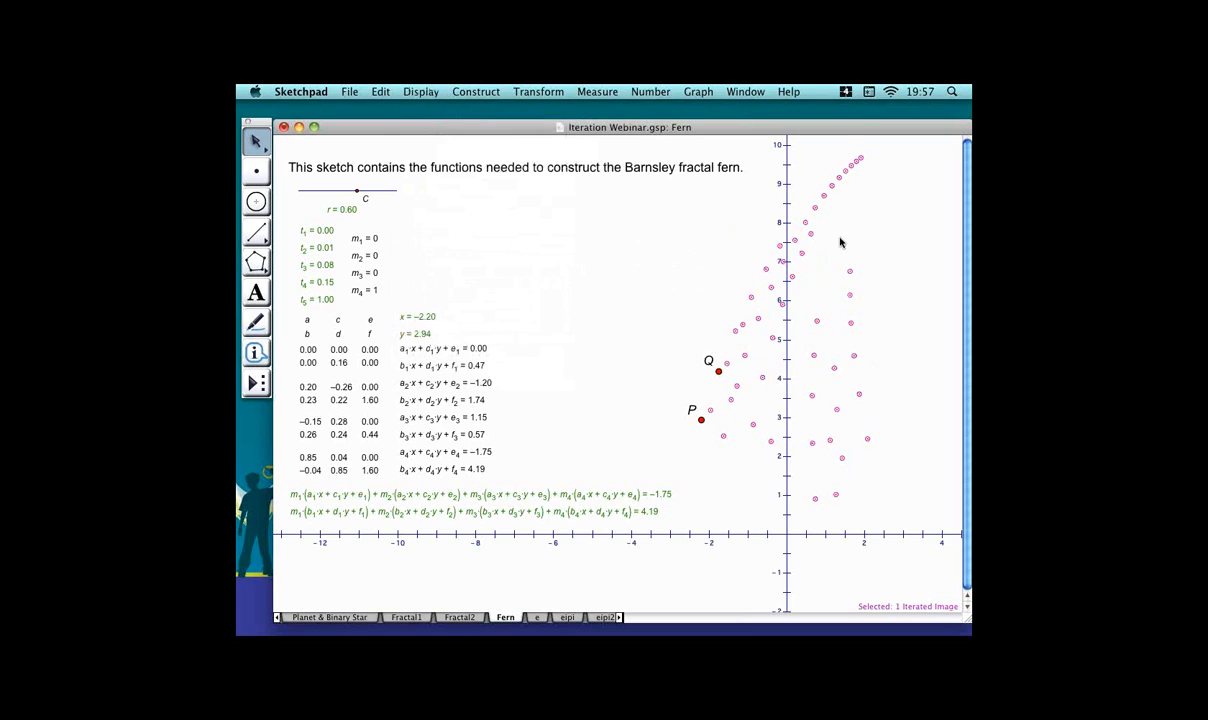
# Raise the iterated image's number of iterations into the thousands in its properties and deselect it.
pyautogui.rightClick(836, 237)
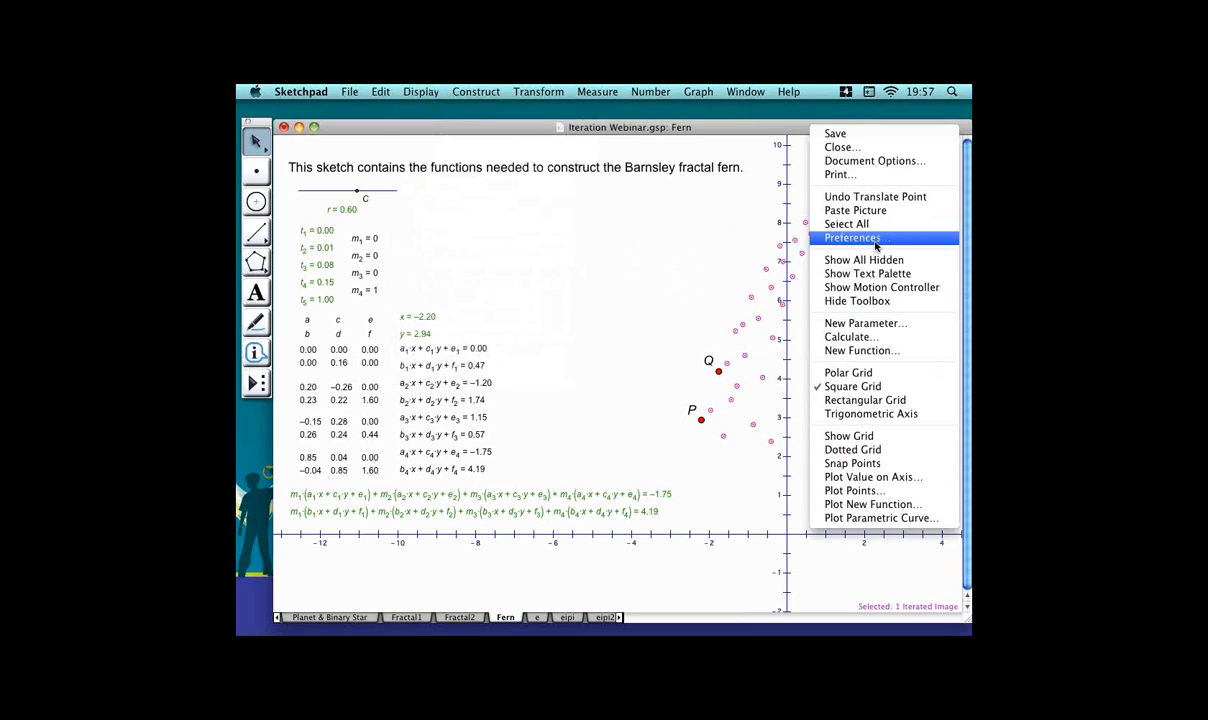
pyautogui.click(775, 248)
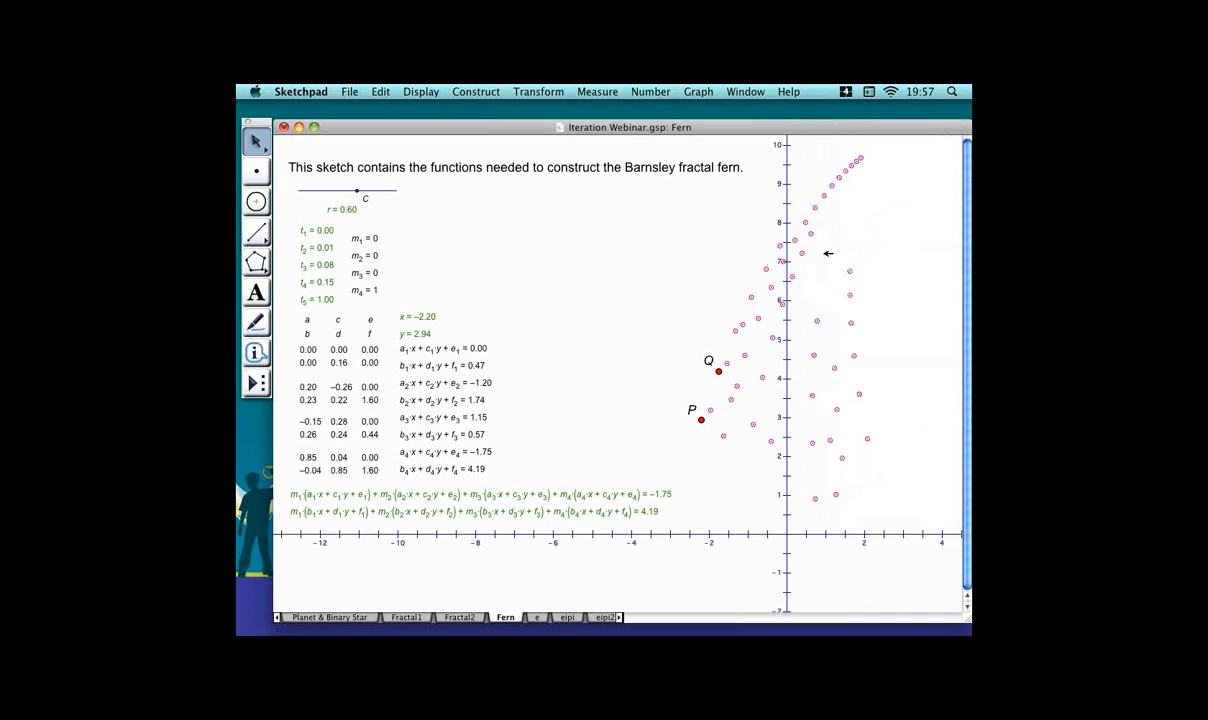
pyautogui.rightClick(804, 240)
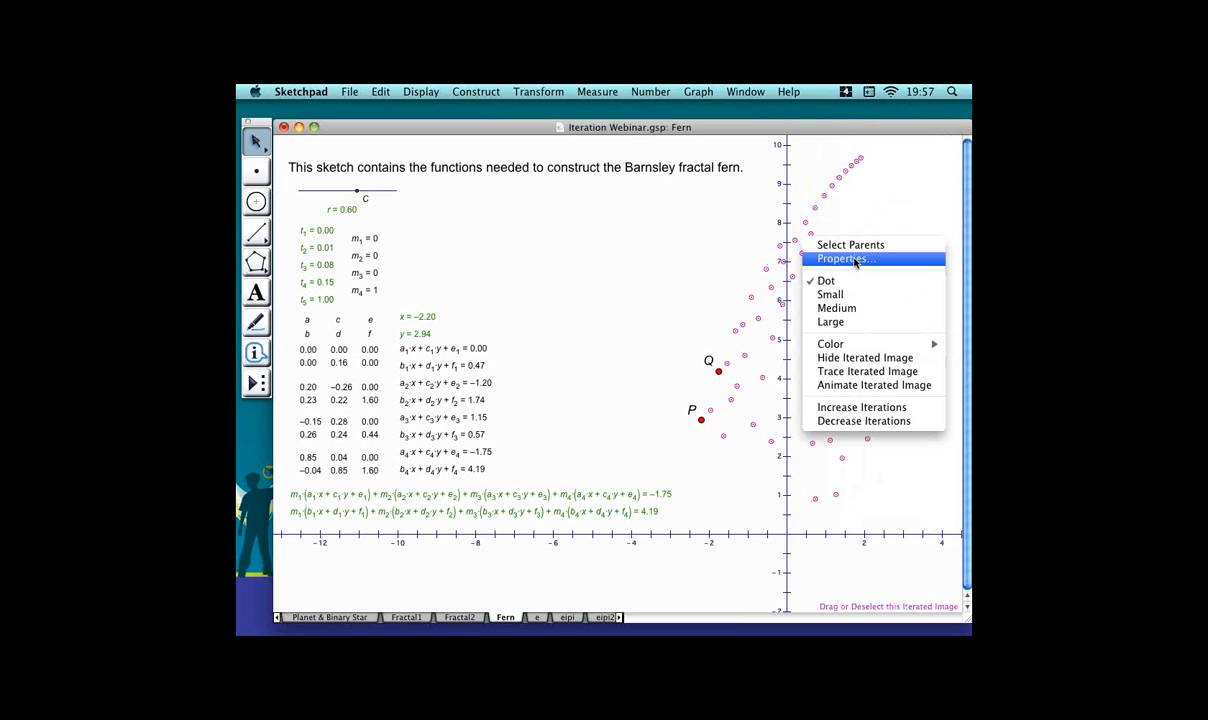
pyautogui.click(855, 262)
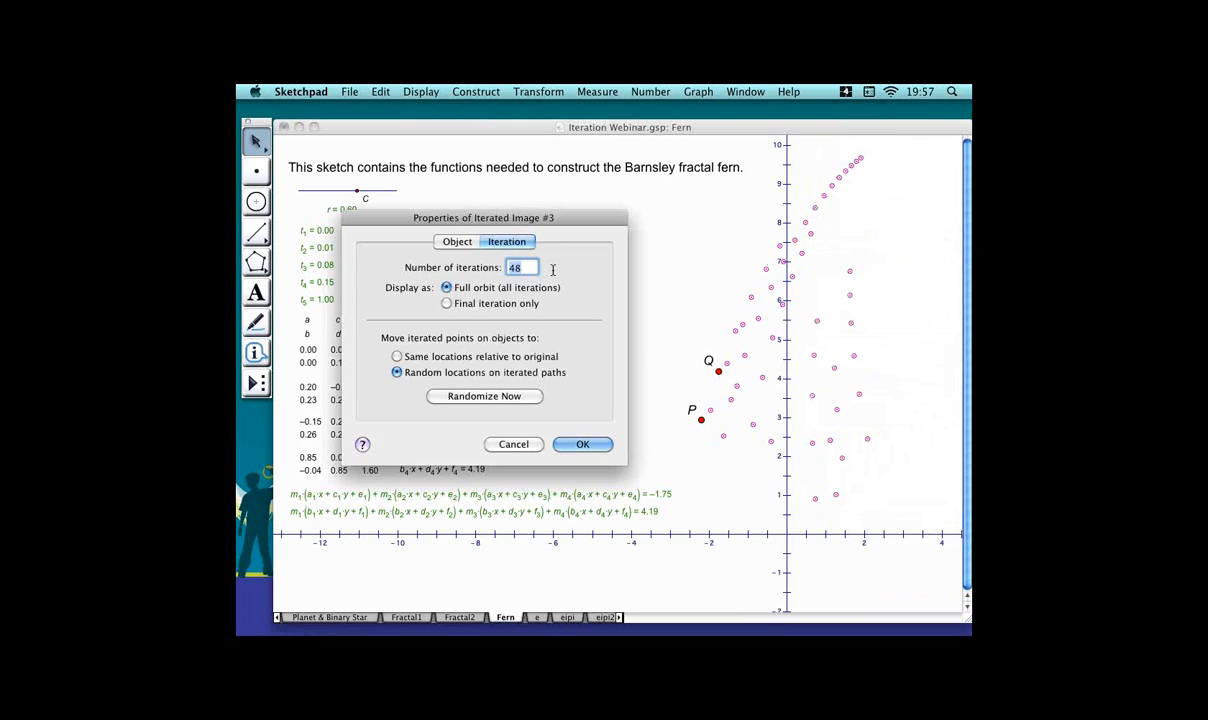
pyautogui.write('200')
pyautogui.press('Return')
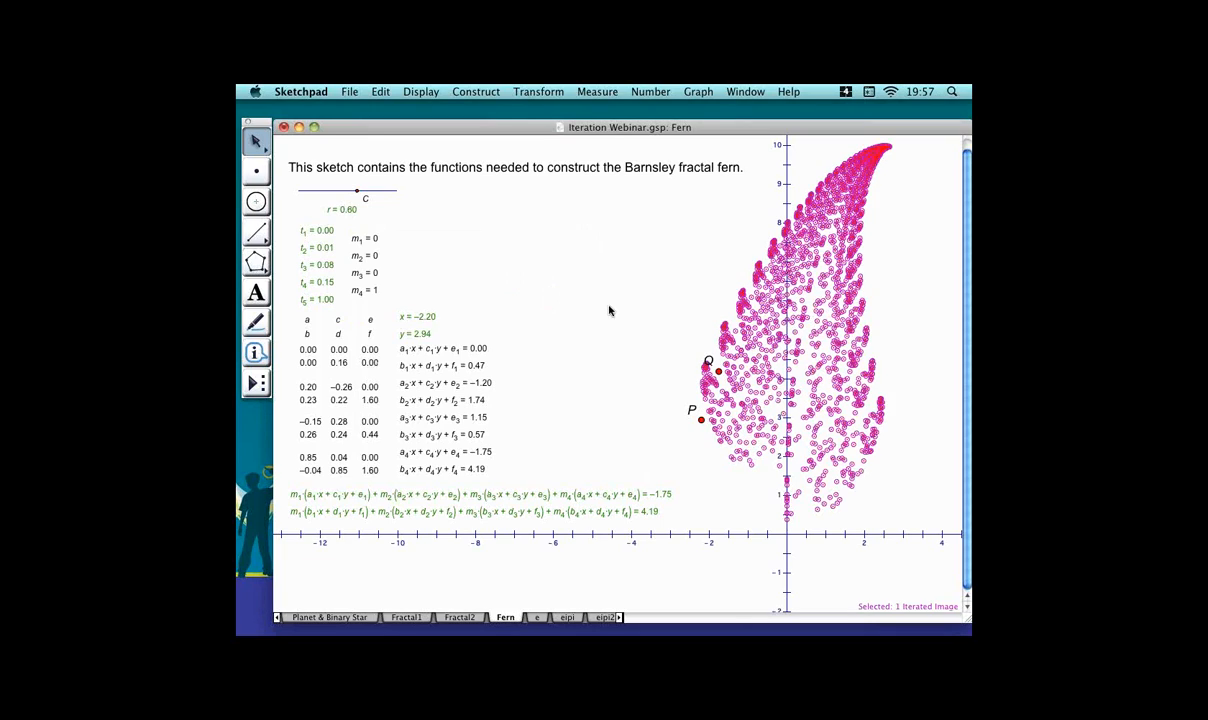
pyautogui.click(625, 306)
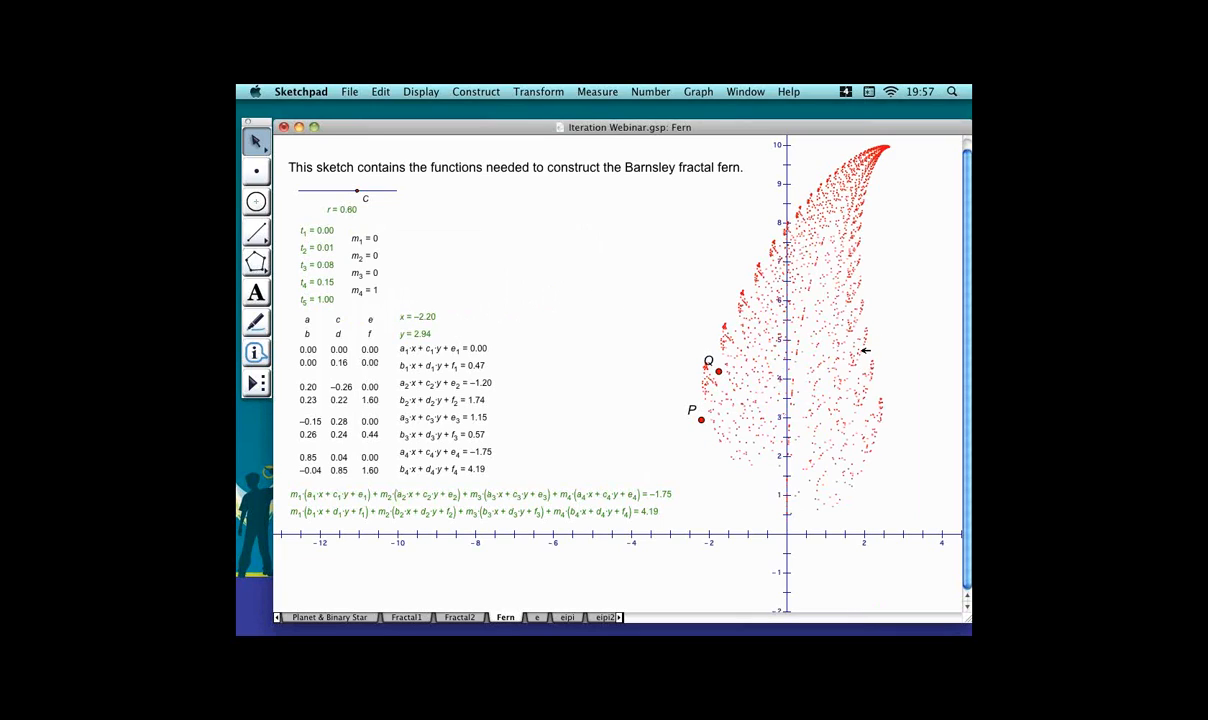
# Set the fern image's number of iterations to 20000 and deselect the iterated image.
pyautogui.rightClick(828, 337)
pyautogui.click(866, 356)
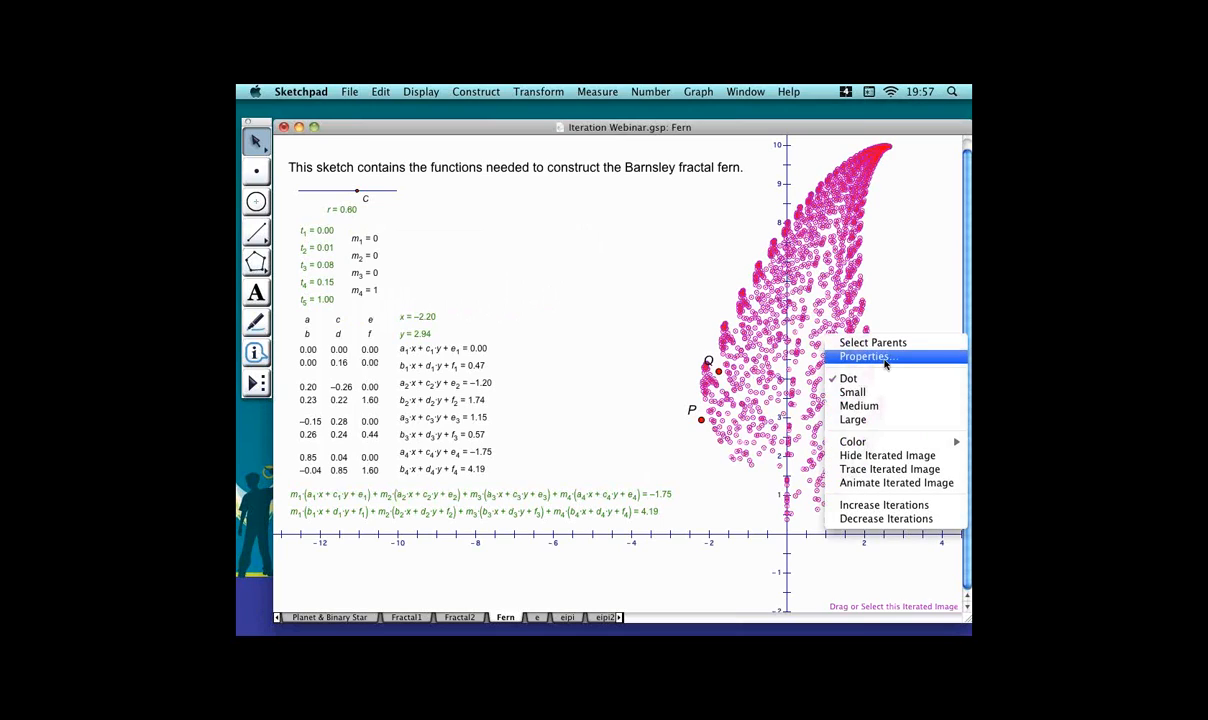
pyautogui.click(549, 270)
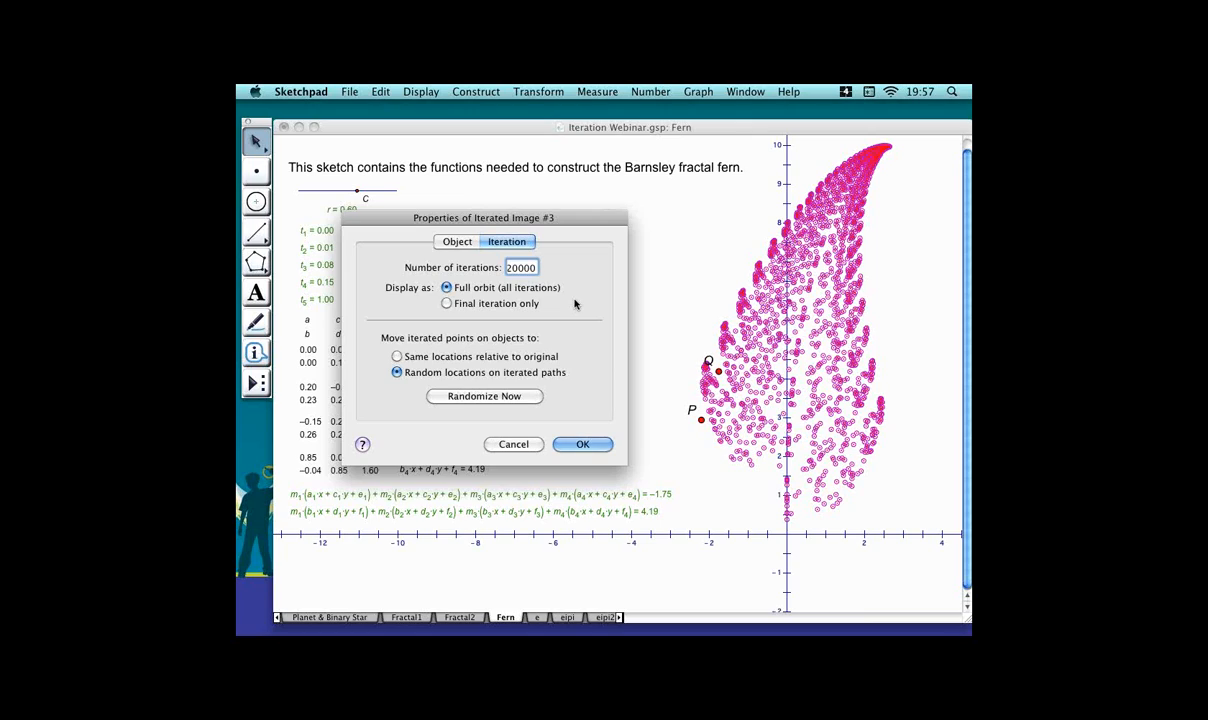
pyautogui.press('Return')
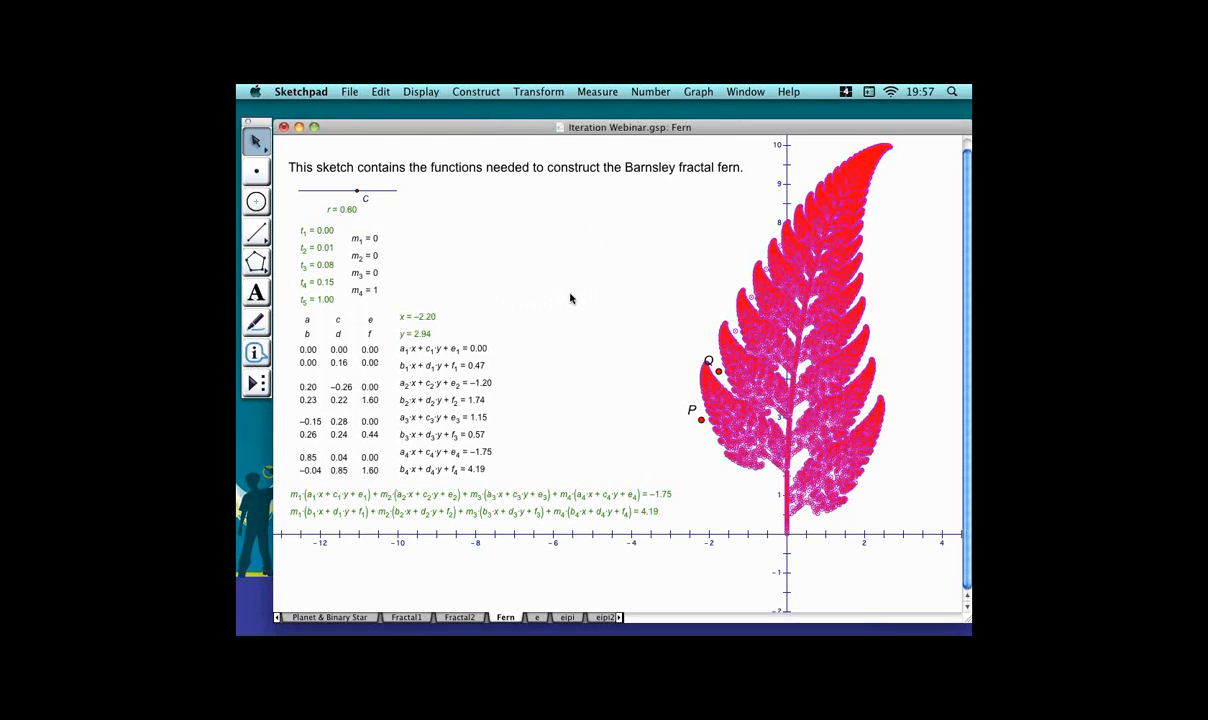
pyautogui.click(545, 282)
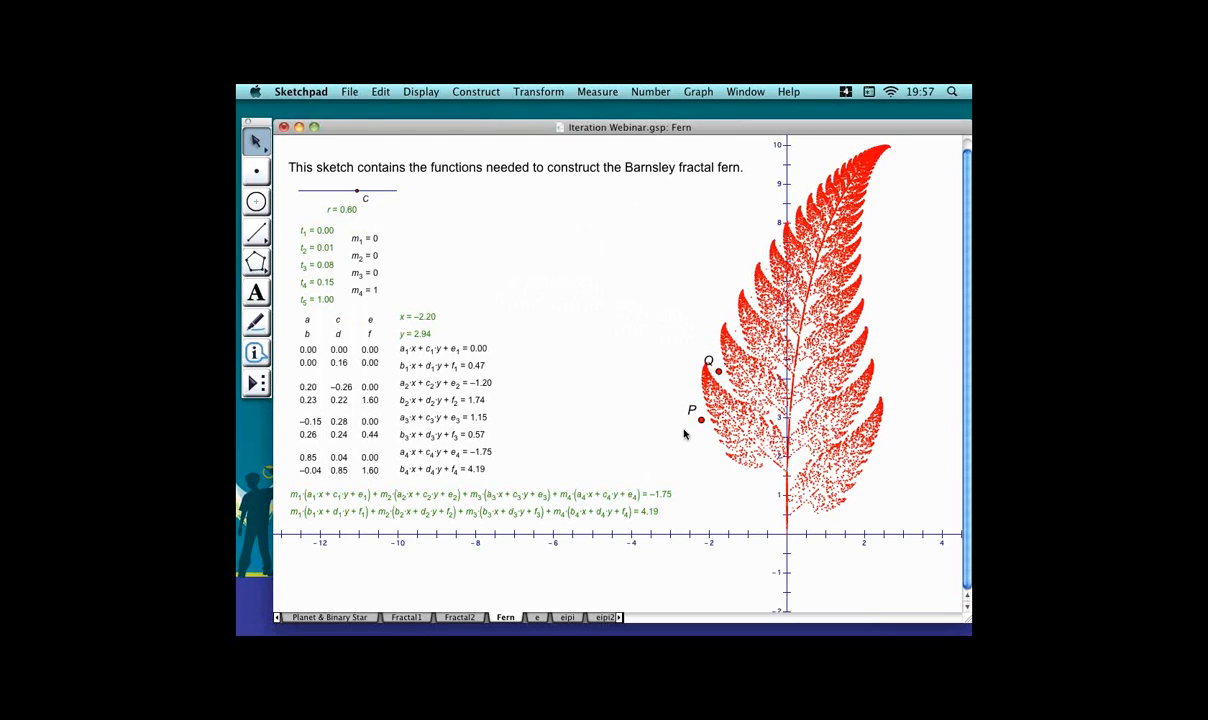
# Change the fern iterated image's colour to bright green and deselect it.
pyautogui.rightClick(740, 404)
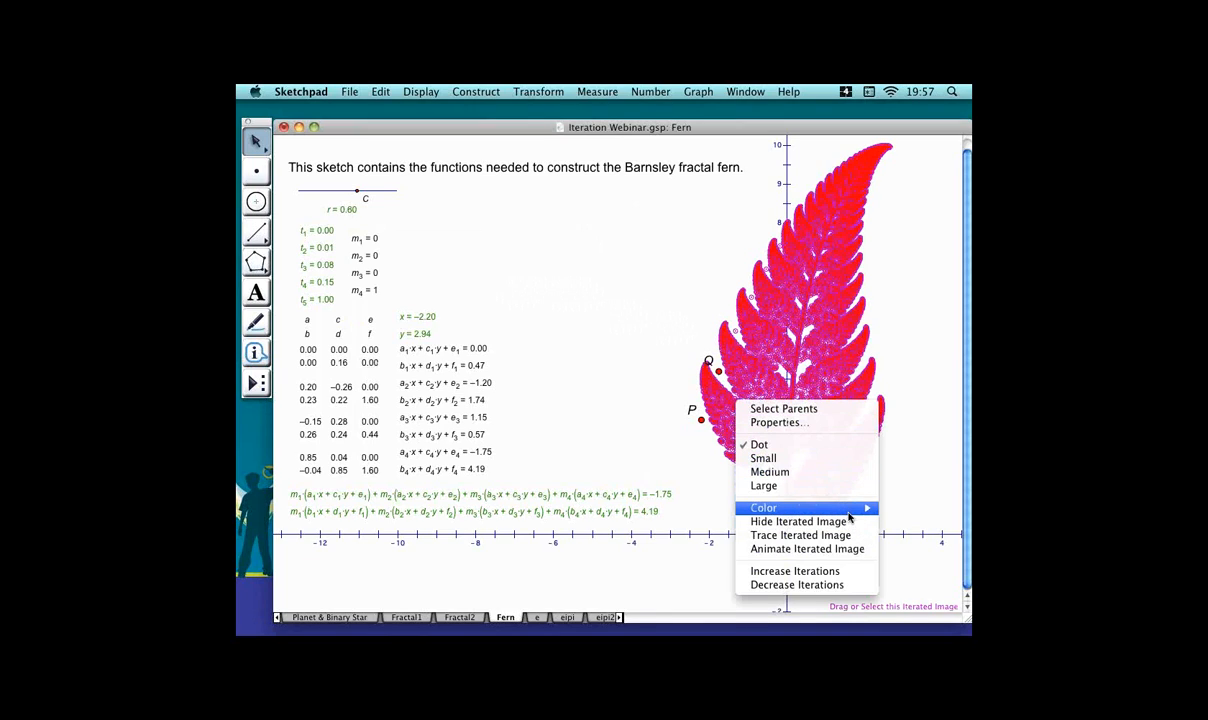
pyautogui.moveTo(849, 507)
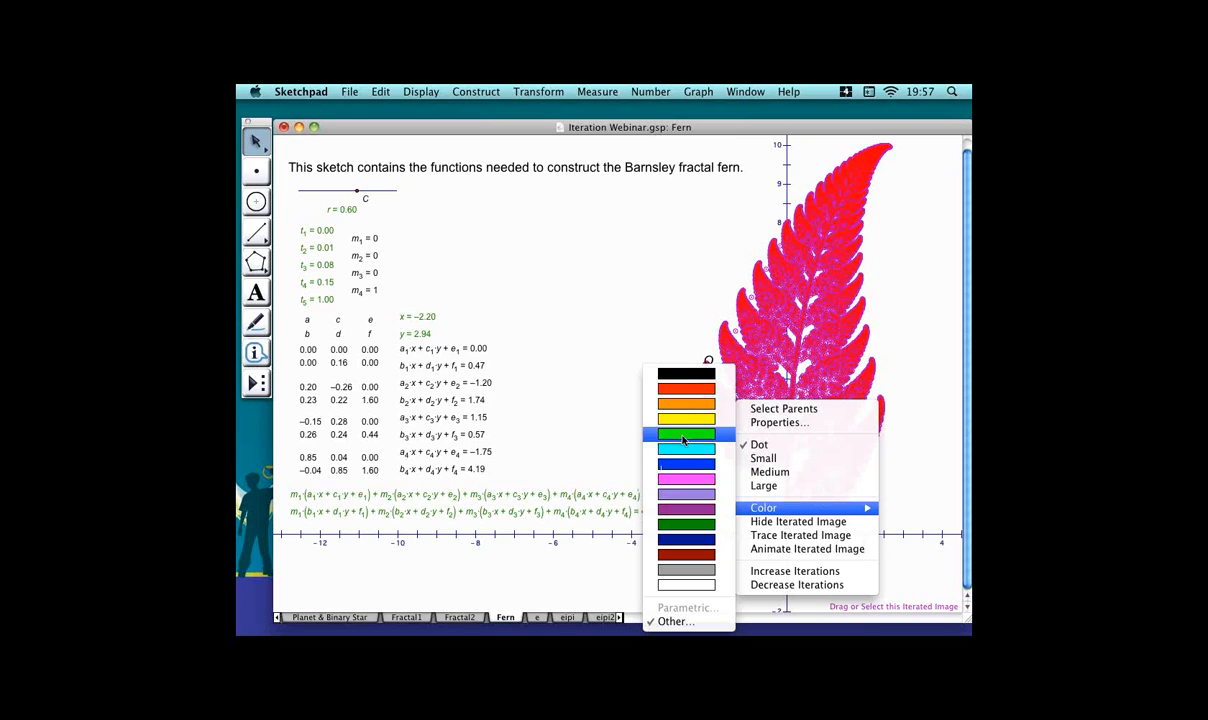
pyautogui.click(684, 438)
pyautogui.click(560, 321)
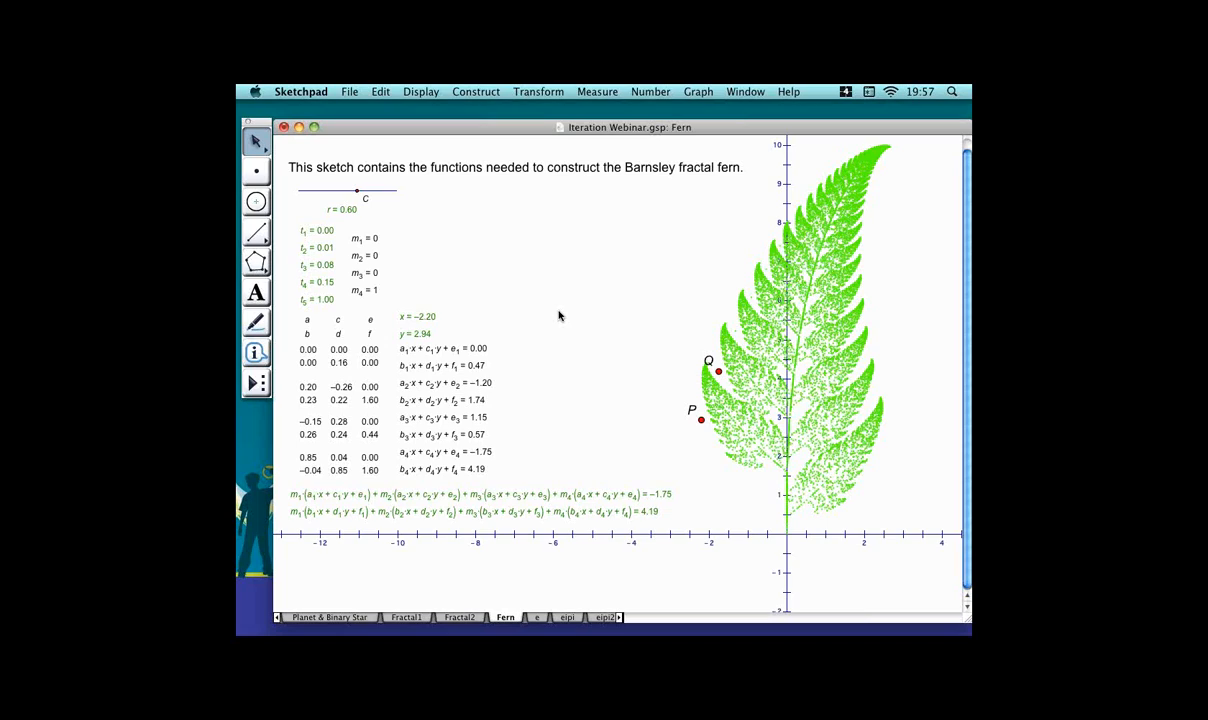
# Bring the remaining page tabs into view and open the Resources page of the document.
pyautogui.click(619, 617)
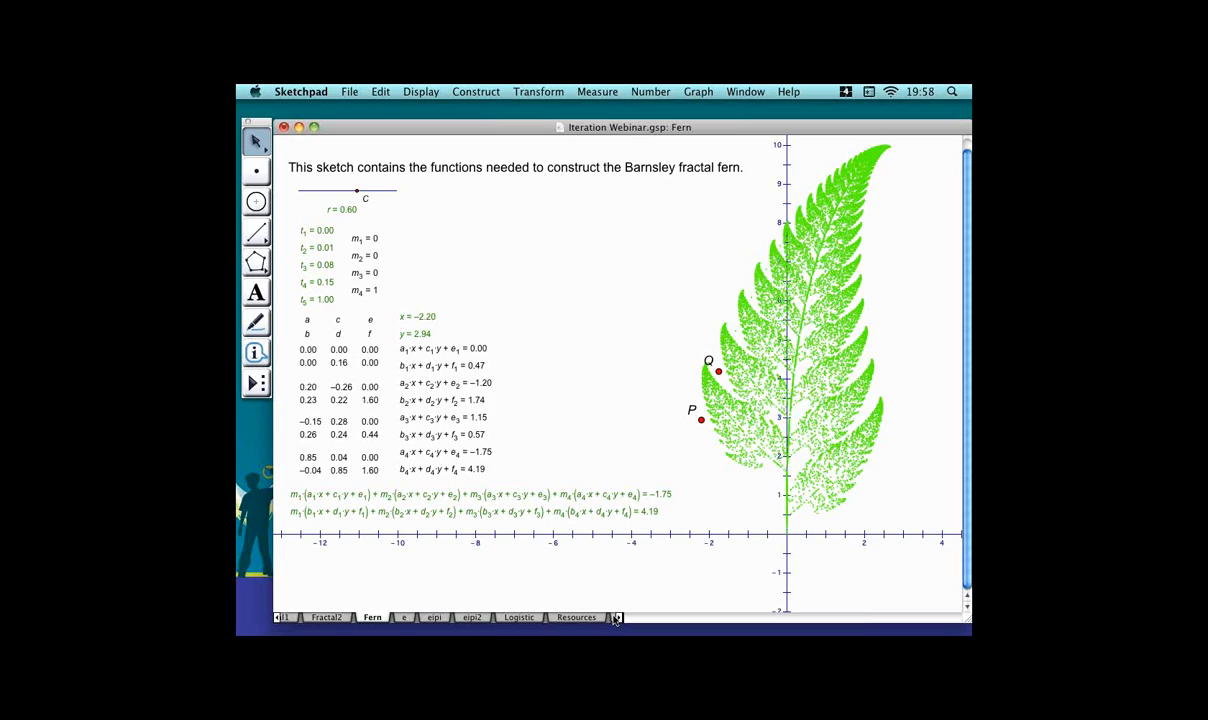
pyautogui.click(615, 618)
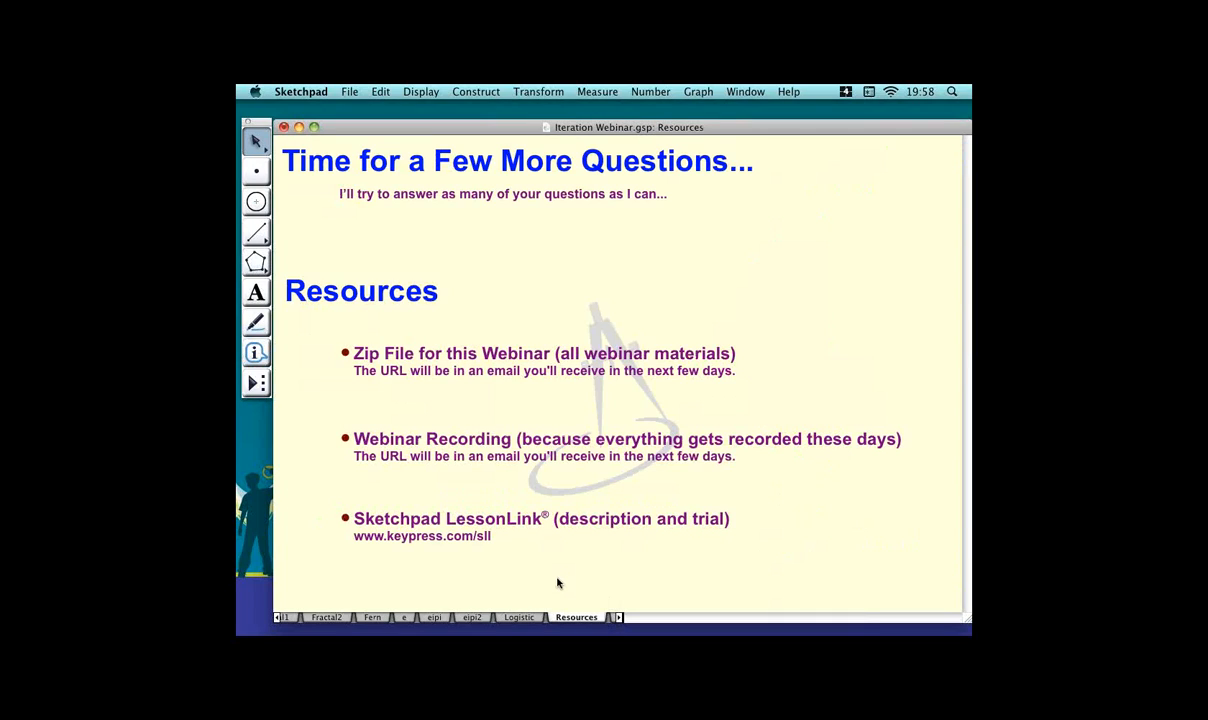
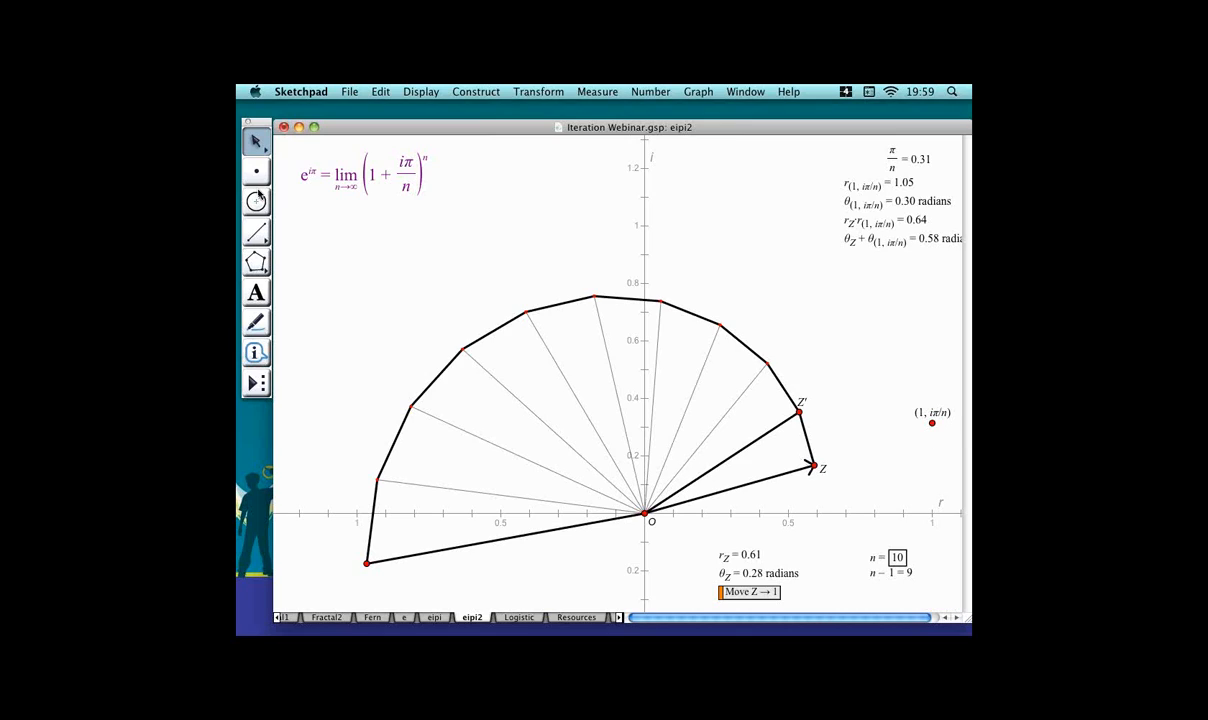
# On the eipi2 page, construct a segment from the origin O to the point (1, iπ/n).
pyautogui.click(260, 232)
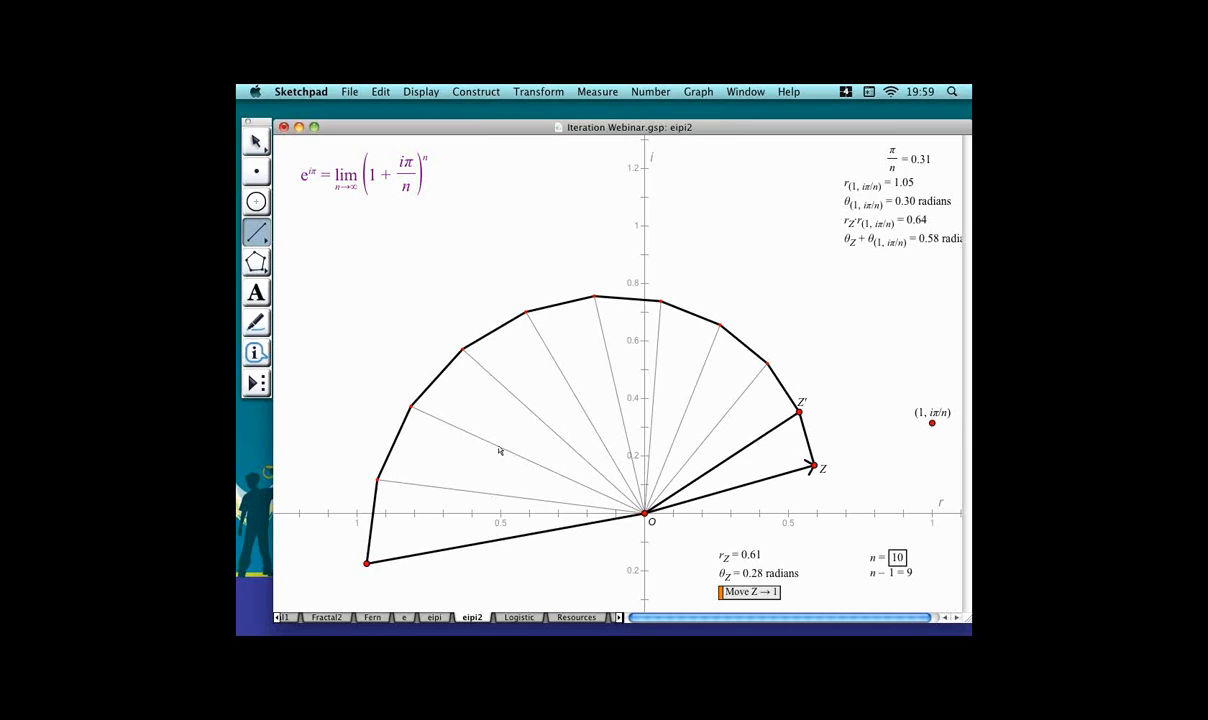
pyautogui.click(667, 518)
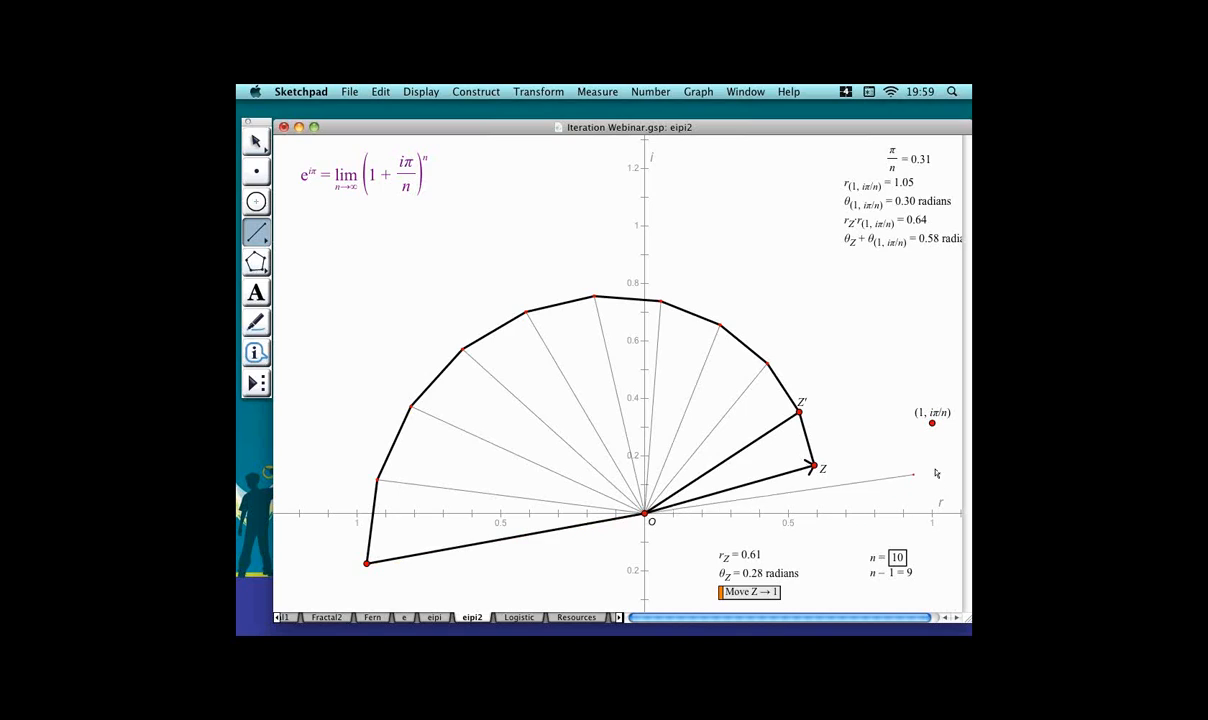
pyautogui.click(950, 426)
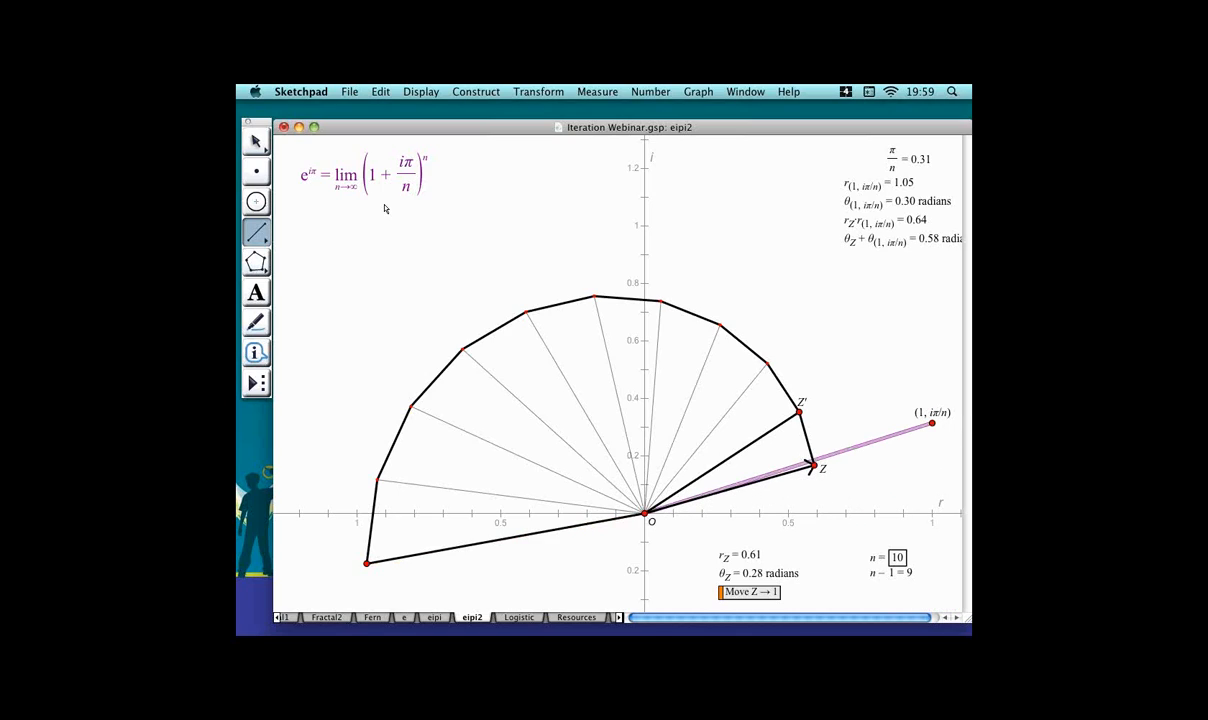
# Delete the existing iterated images that form the fan beyond Z′.
pyautogui.click(257, 140)
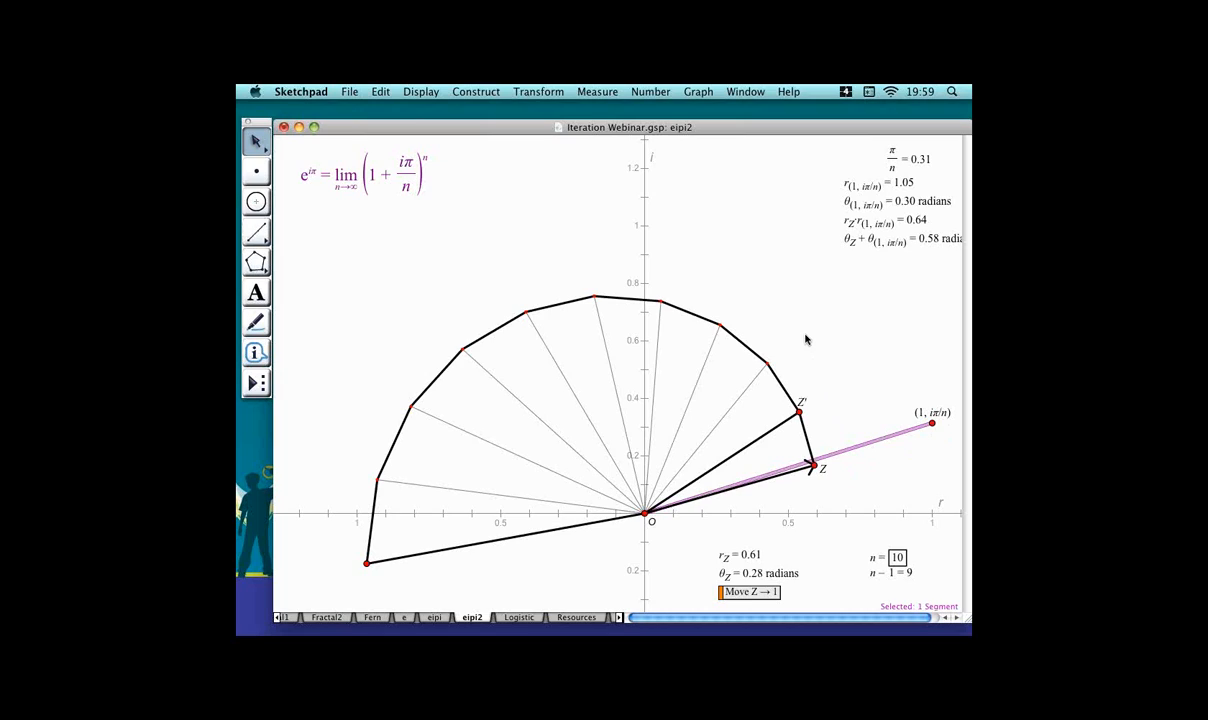
pyautogui.moveTo(755, 336); pyautogui.dragTo(773, 379)
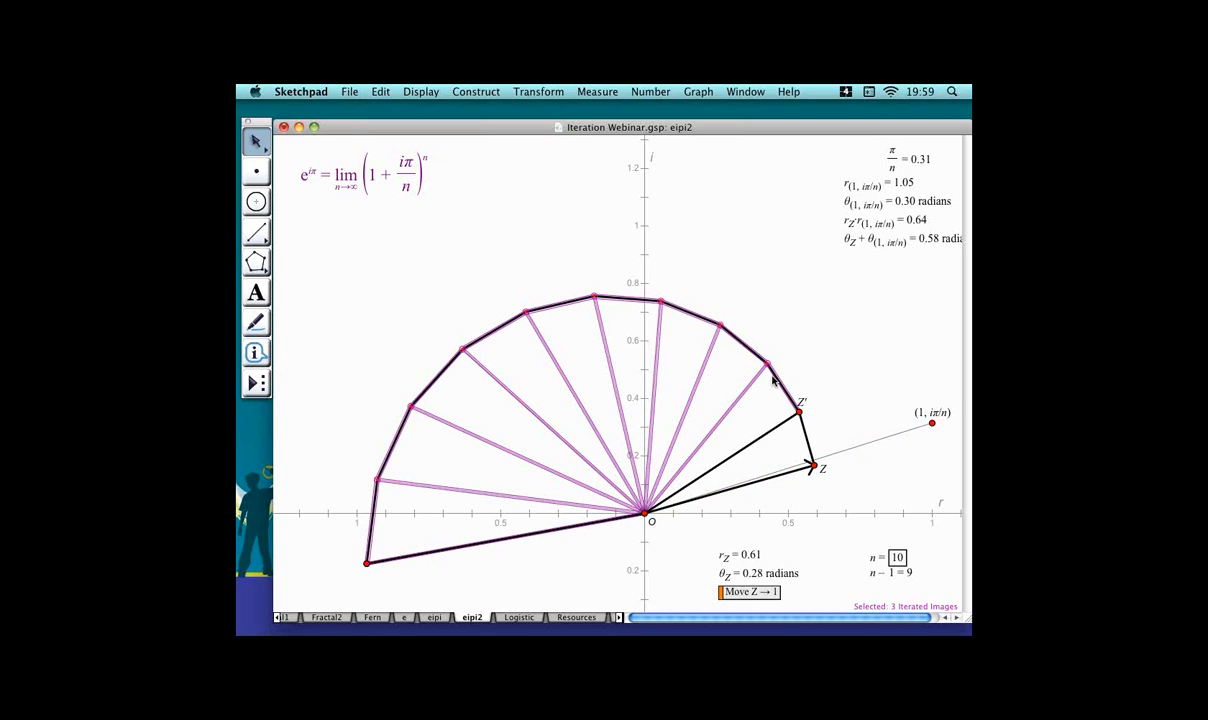
pyautogui.press('Delete')
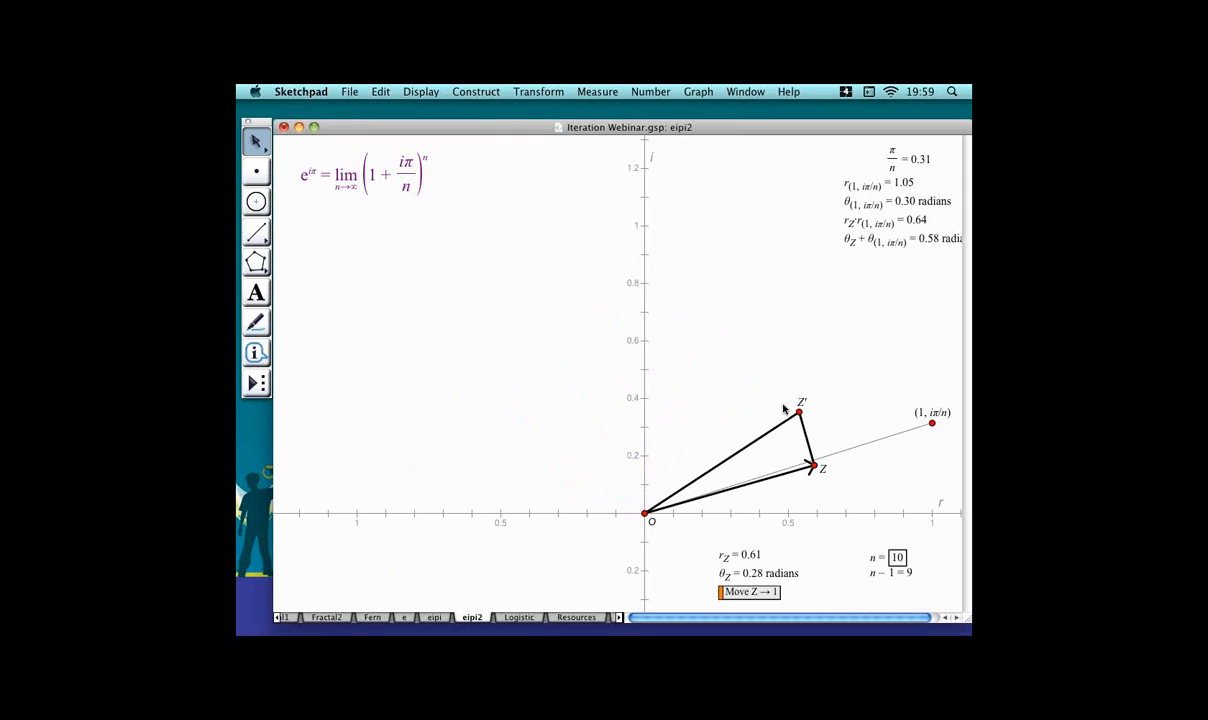
pyautogui.click(841, 464)
pyautogui.click(920, 572)
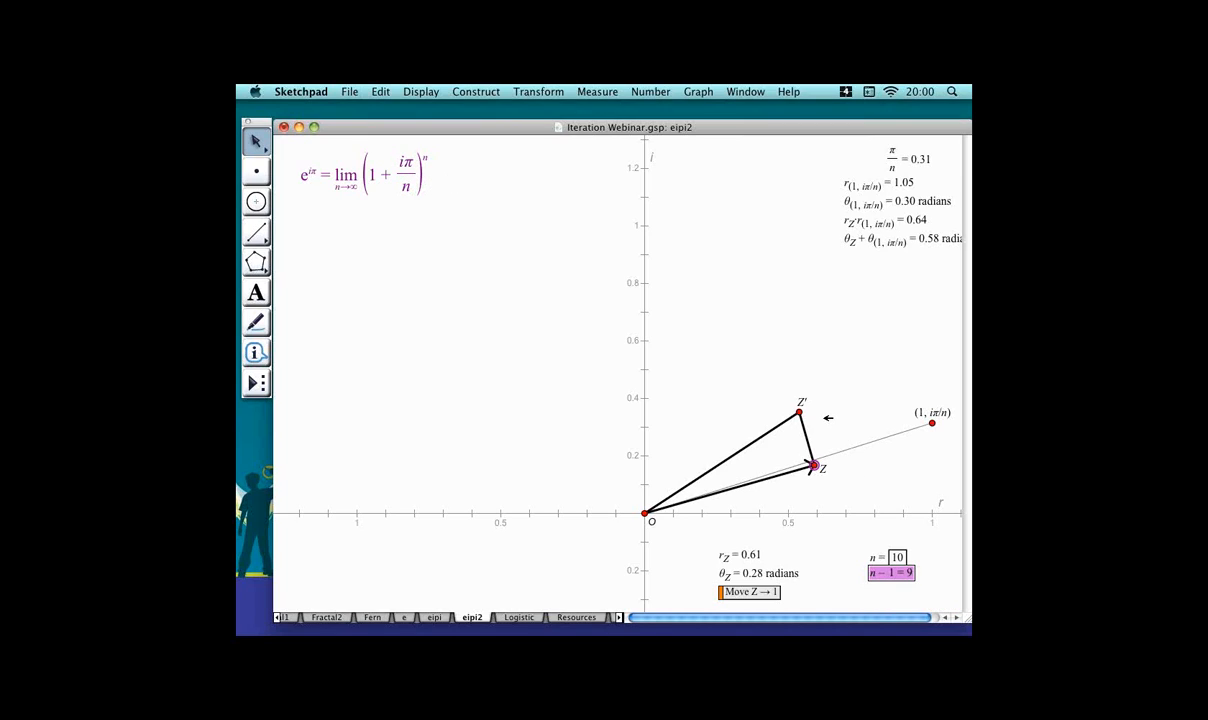
pyautogui.click(541, 92)
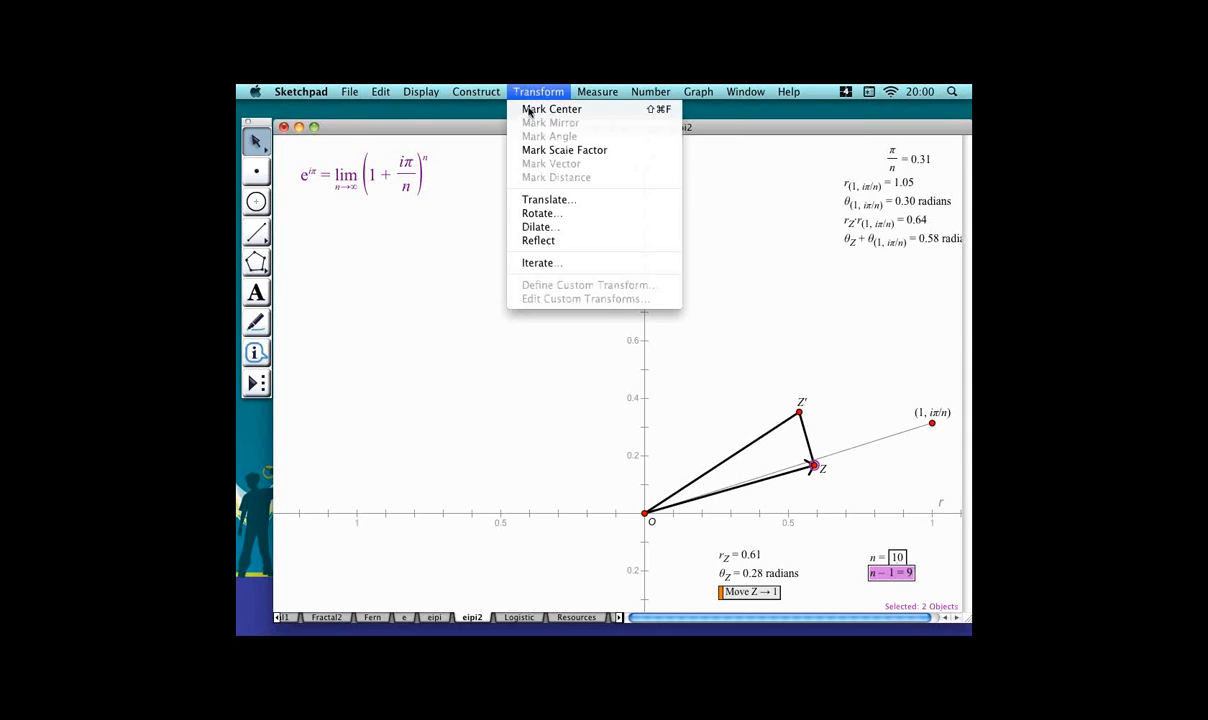
pyautogui.click(589, 265)
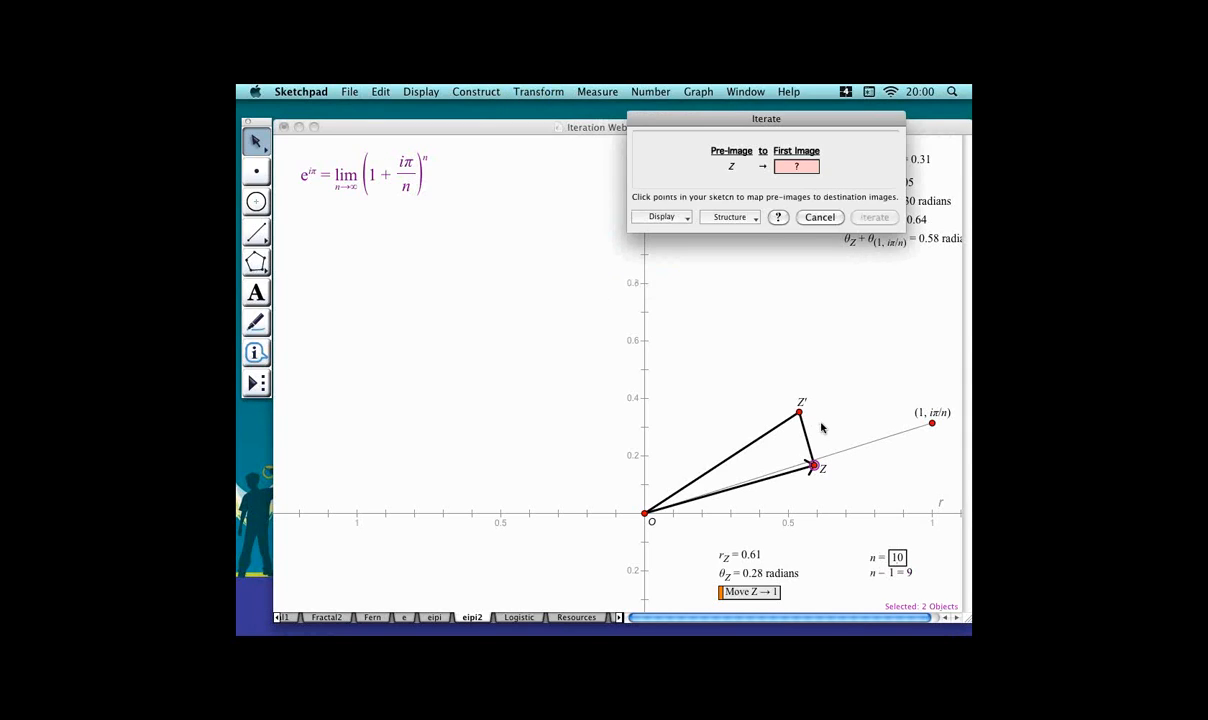
pyautogui.click(821, 415)
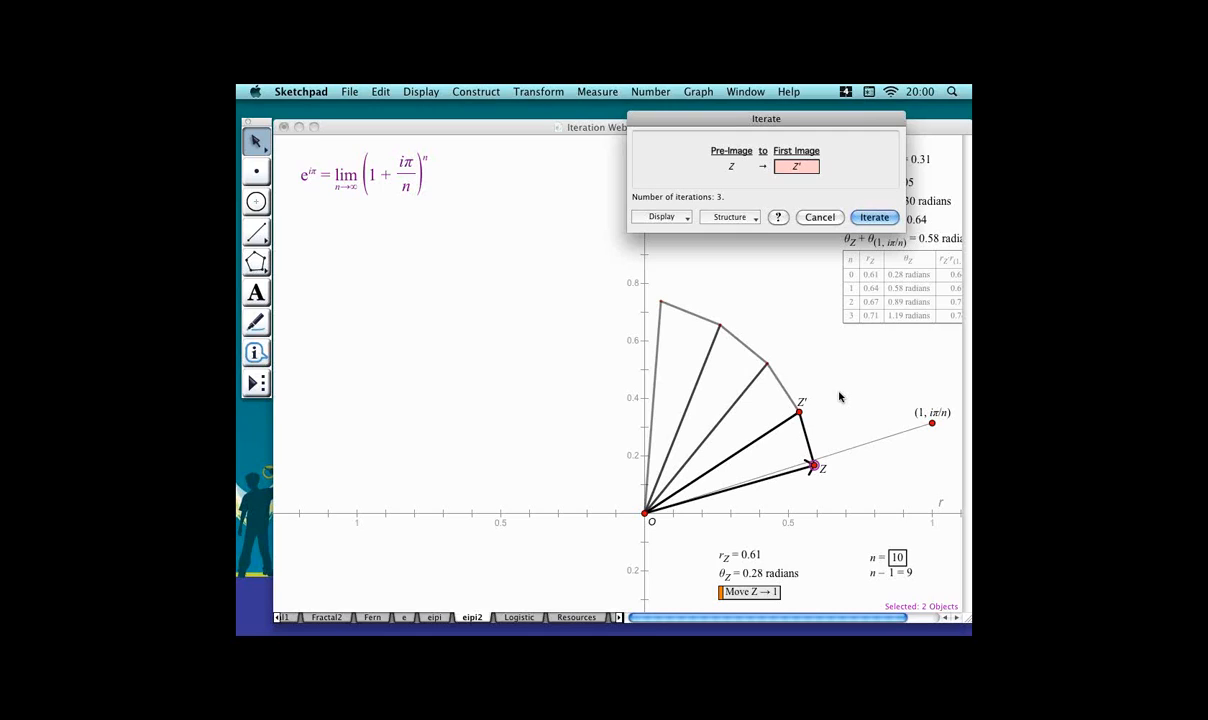
pyautogui.press('Escape')
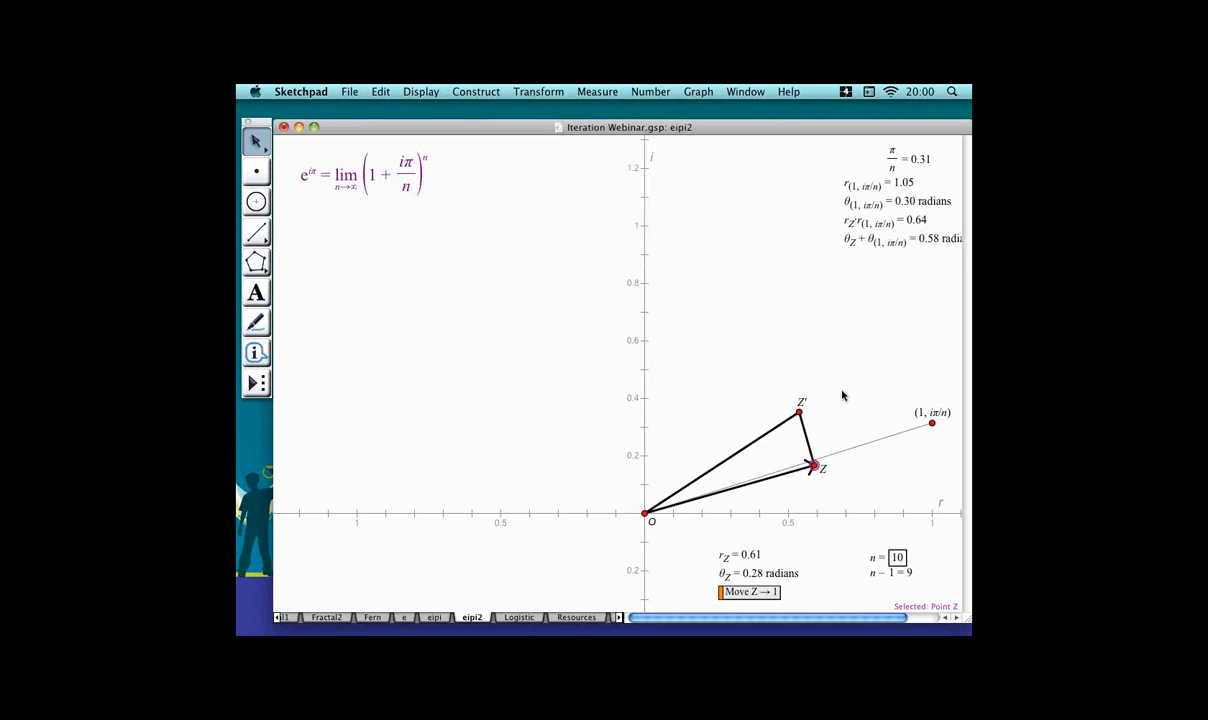
# Iterate point Z to Z′ to the depth given by the calculation n − 1.
pyautogui.click(893, 572)
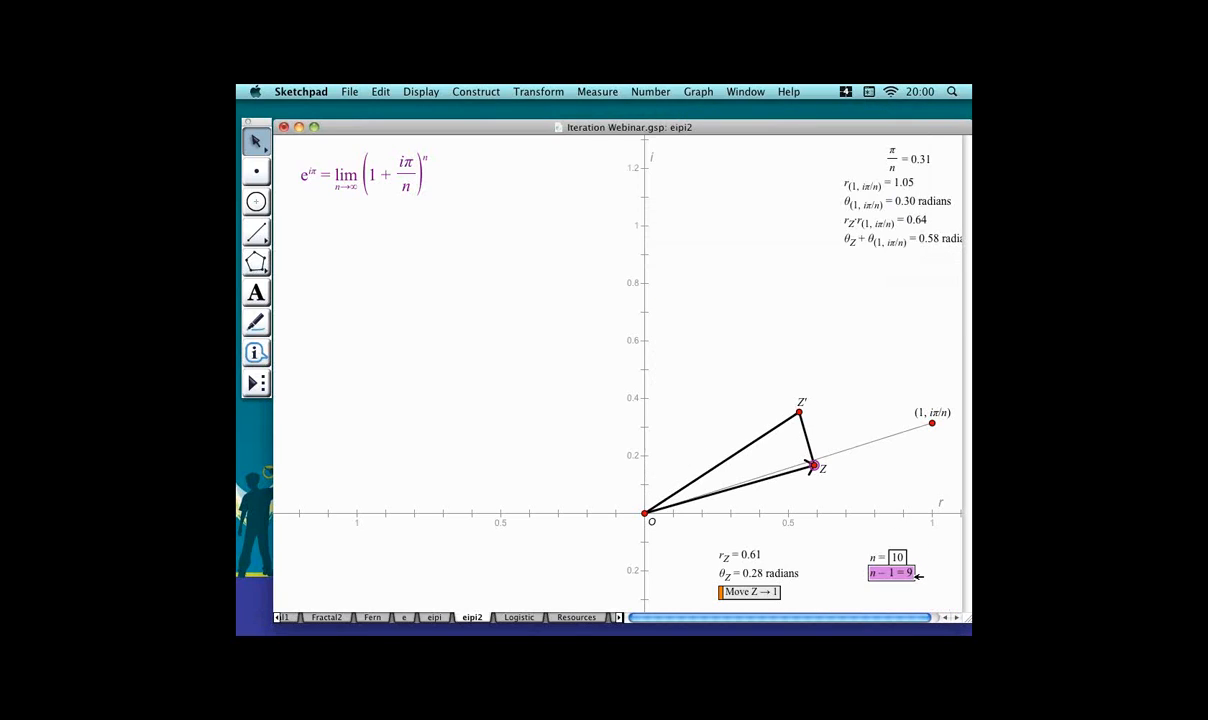
pyautogui.click(559, 93)
pyautogui.click(630, 264)
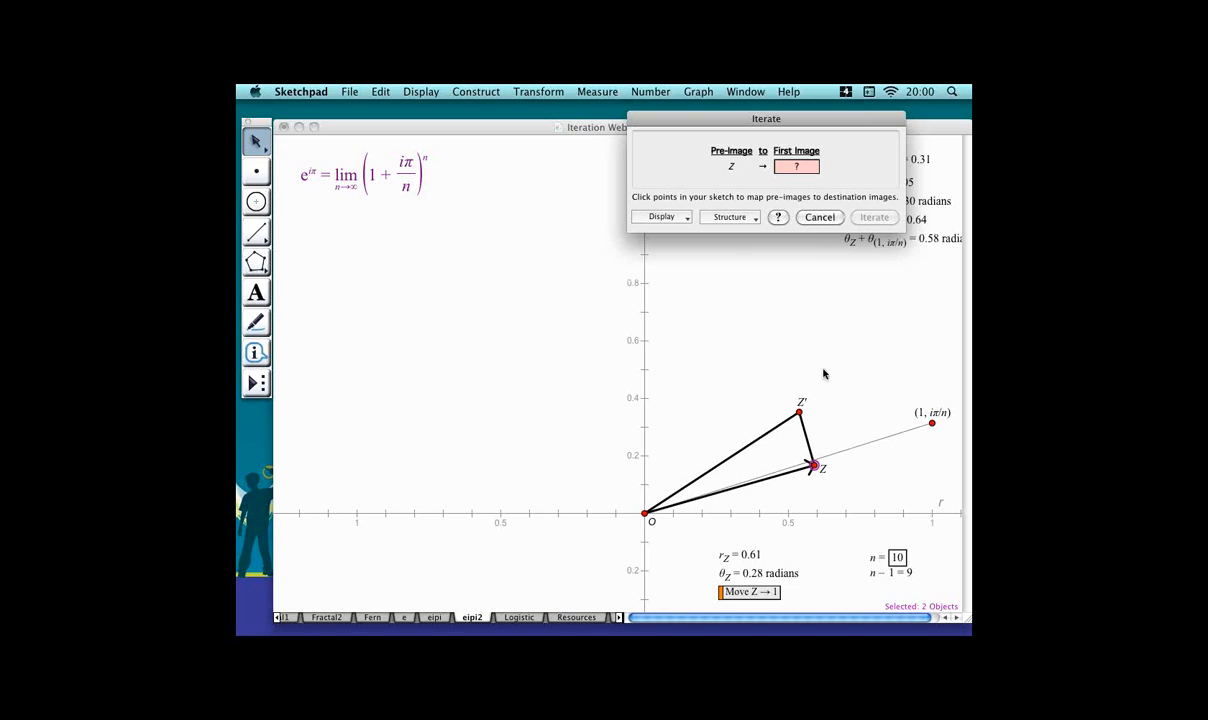
pyautogui.click(822, 412)
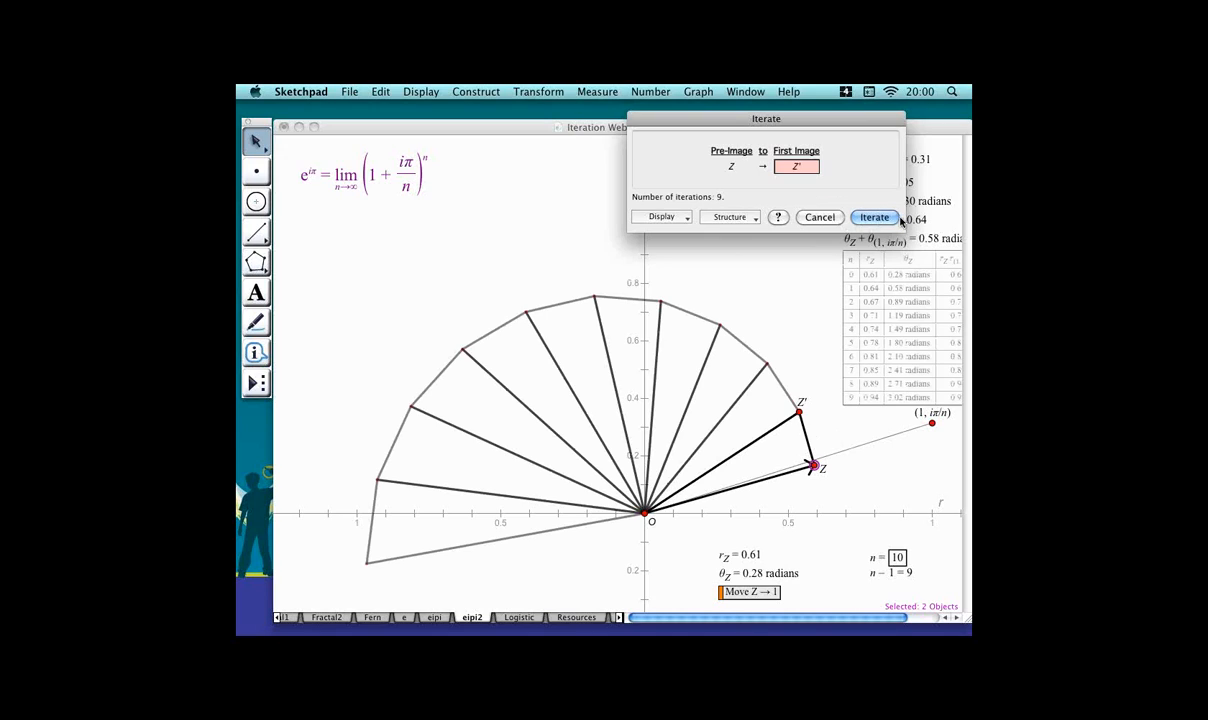
pyautogui.click(896, 218)
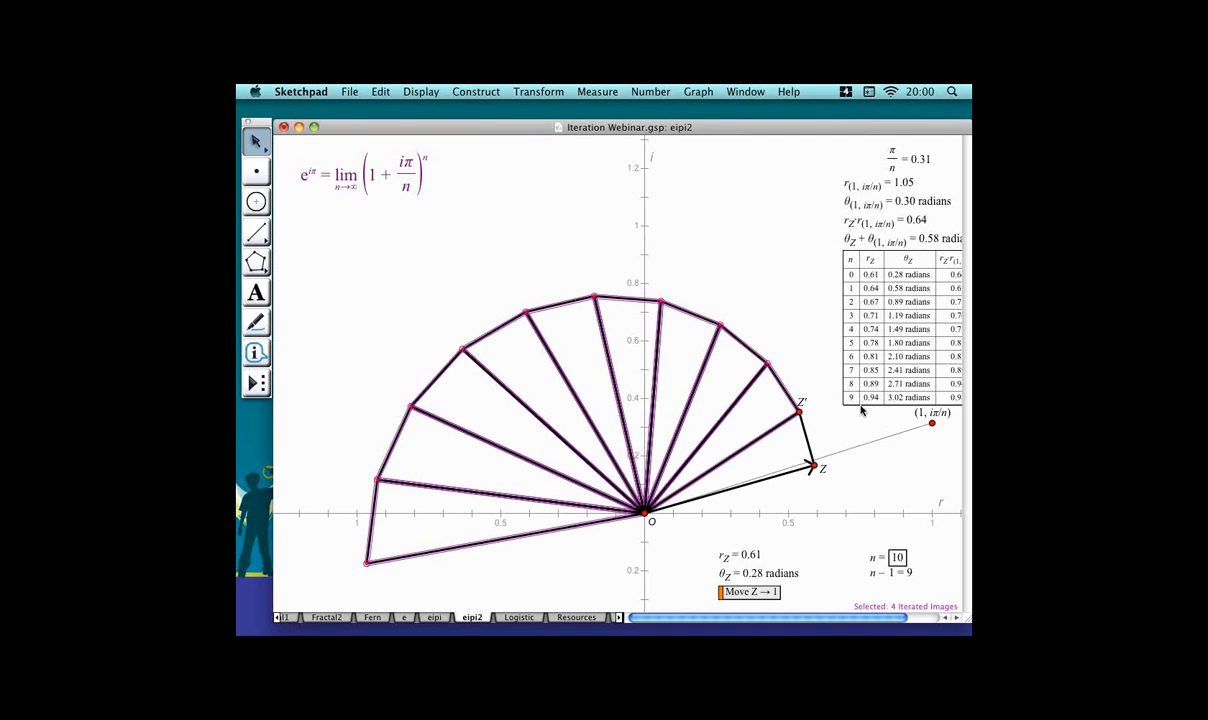
# Deselect the iterated images and delete the table of iterated values.
pyautogui.click(800, 372)
pyautogui.click(873, 372)
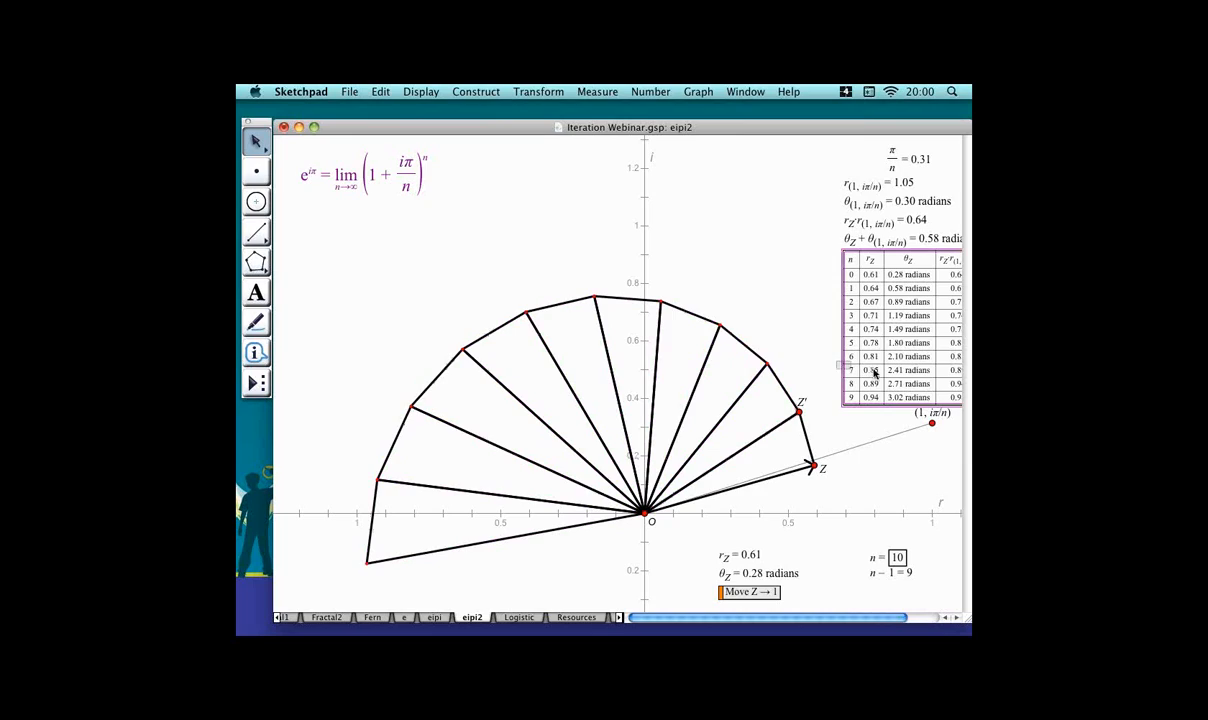
pyautogui.press('Delete')
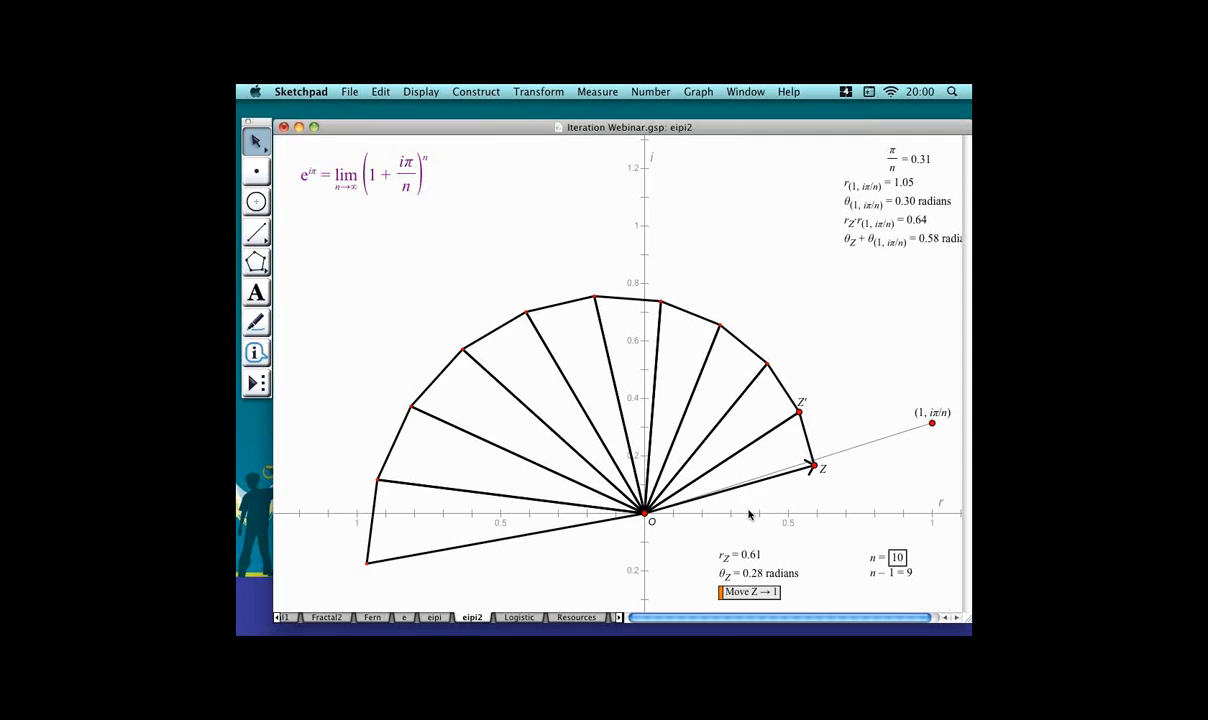
# Run the Move Z → 1 action, rescale the axes slightly smaller, and shift the origin towards the fan's open side.
pyautogui.click(762, 593)
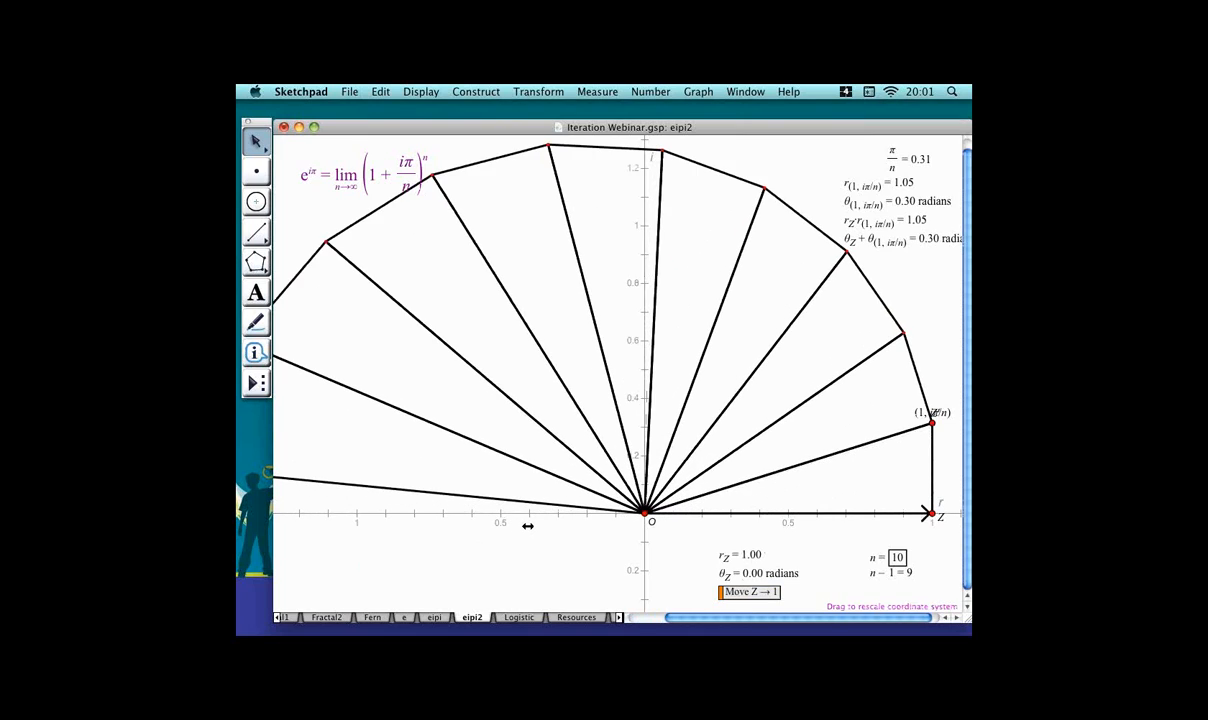
pyautogui.moveTo(527, 526); pyautogui.dragTo(529, 528)
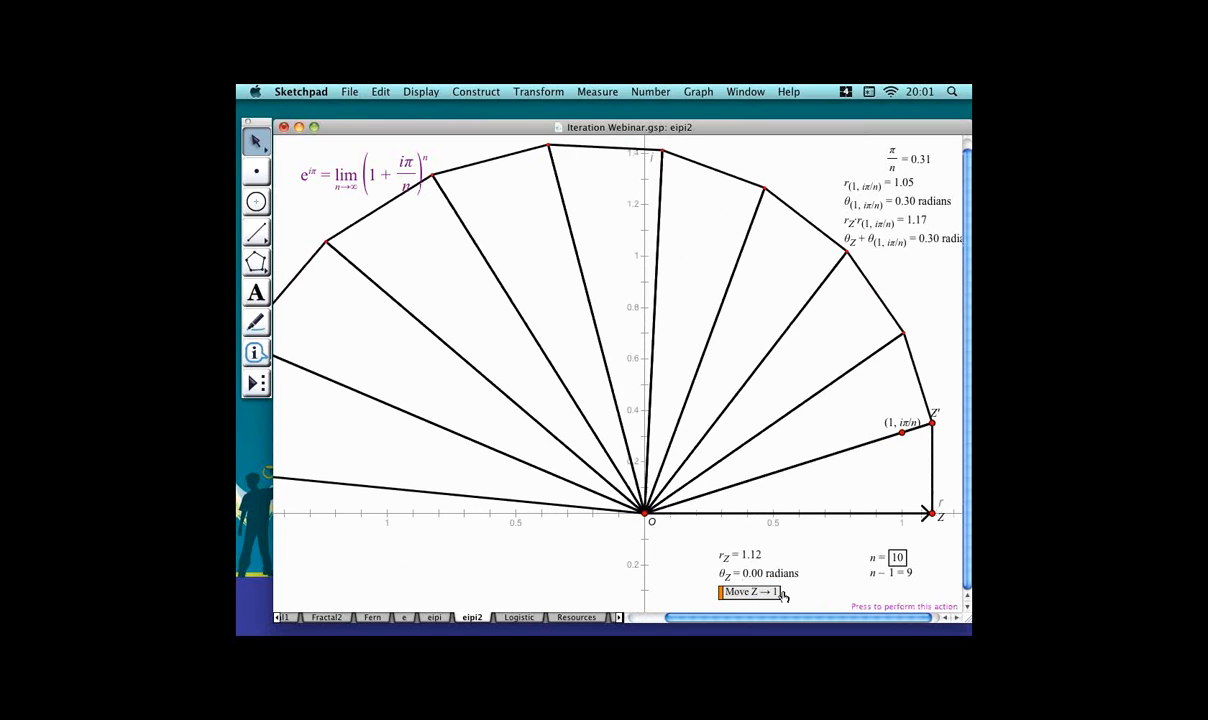
pyautogui.click(750, 591)
pyautogui.click(690, 512)
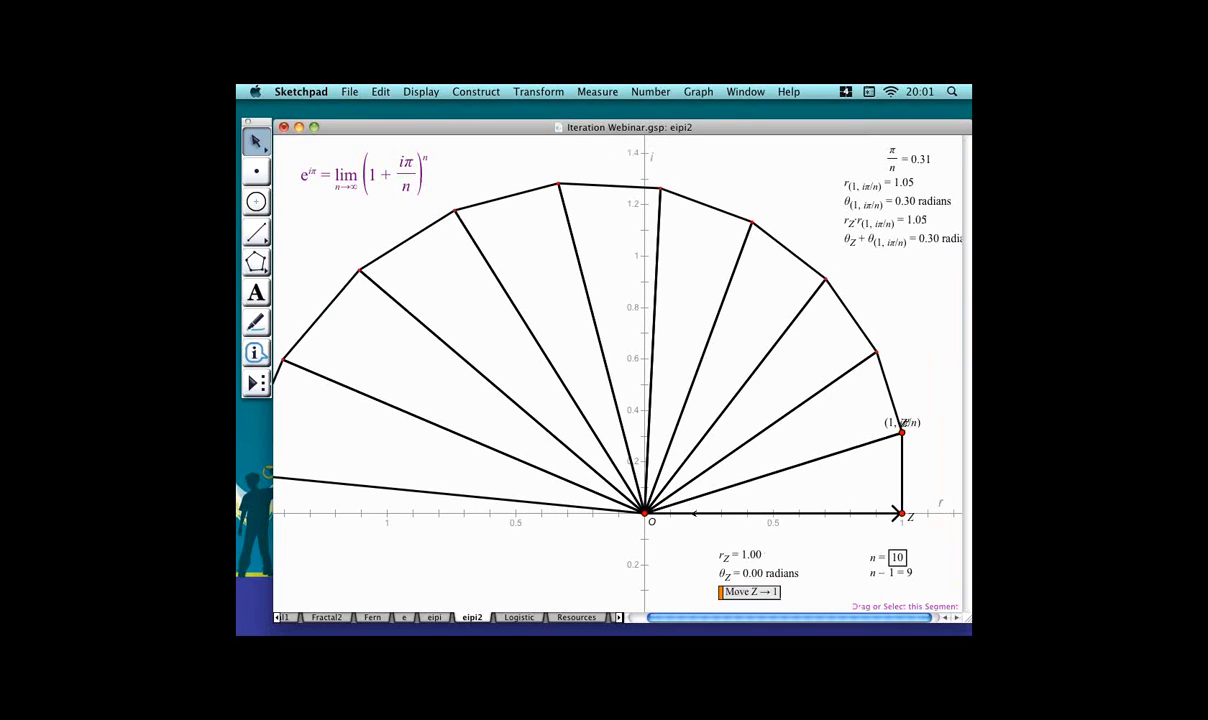
pyautogui.moveTo(690, 512); pyautogui.dragTo(757, 510)
pyautogui.click(838, 540)
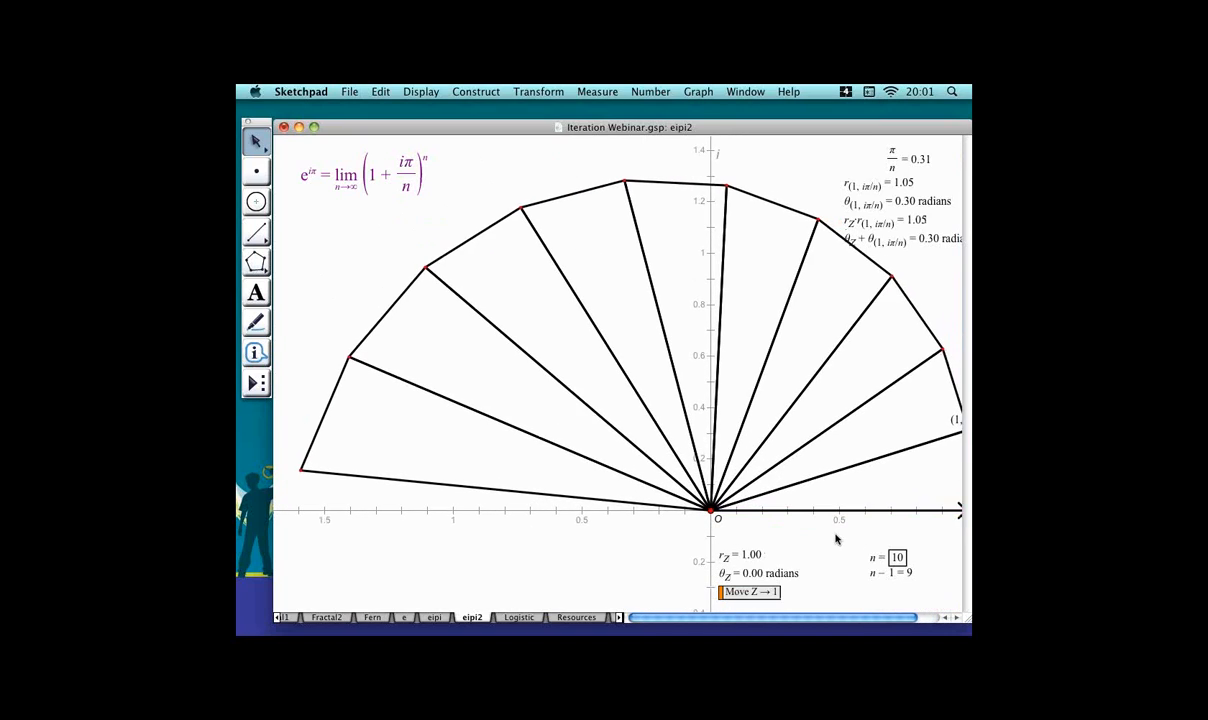
# Increase the parameter n step by step to 20.
pyautogui.click(897, 557)
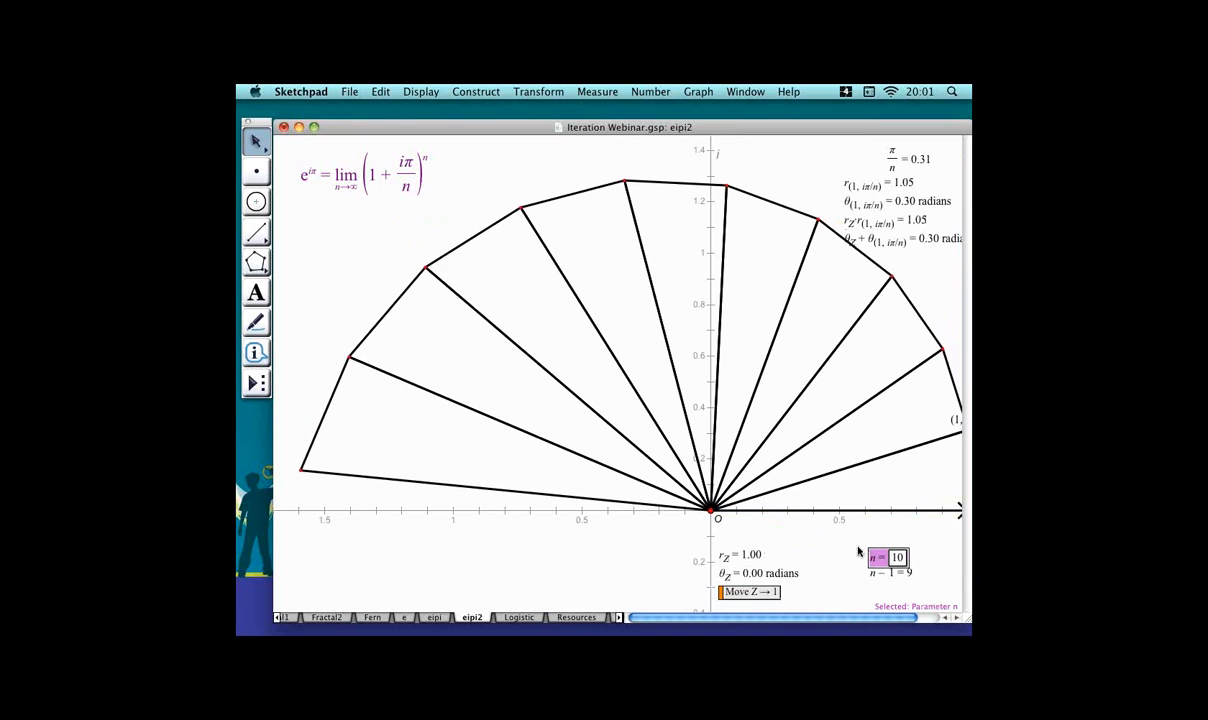
pyautogui.press('+')
pyautogui.press('+')
pyautogui.press('+')
pyautogui.press('+')
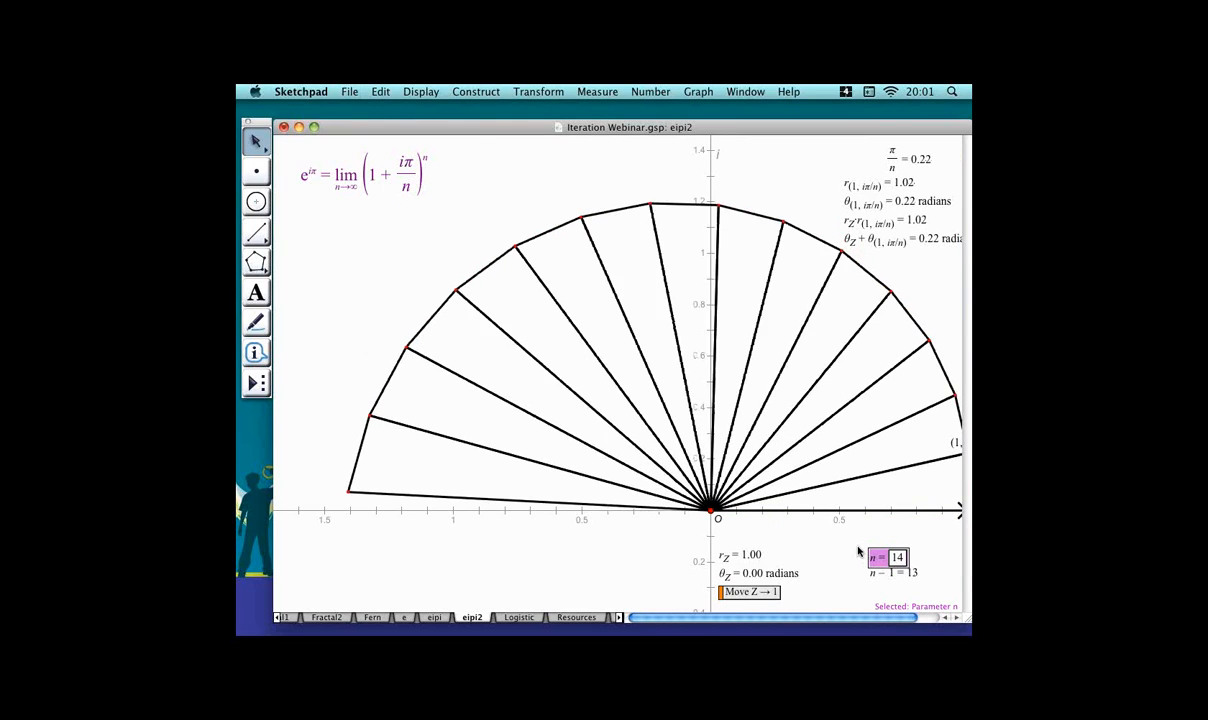
pyautogui.press('+')
pyautogui.press('+')
pyautogui.press('+')
pyautogui.press('+')
pyautogui.press('+')
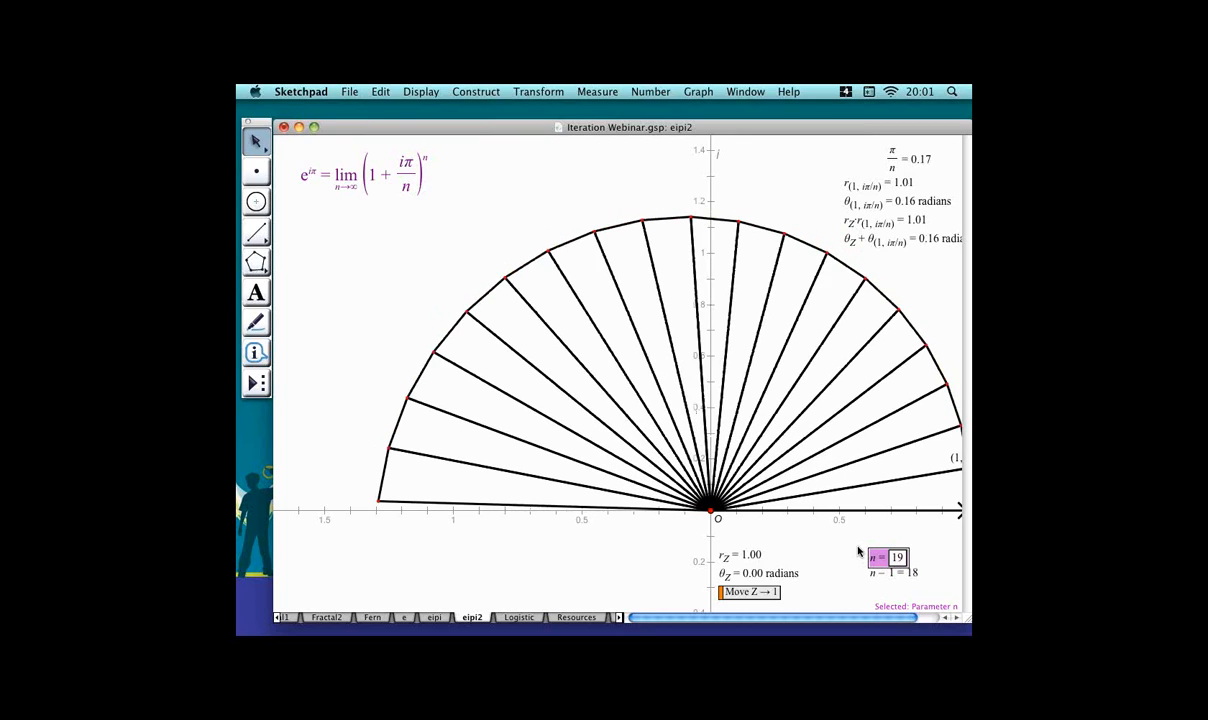
pyautogui.press('+')
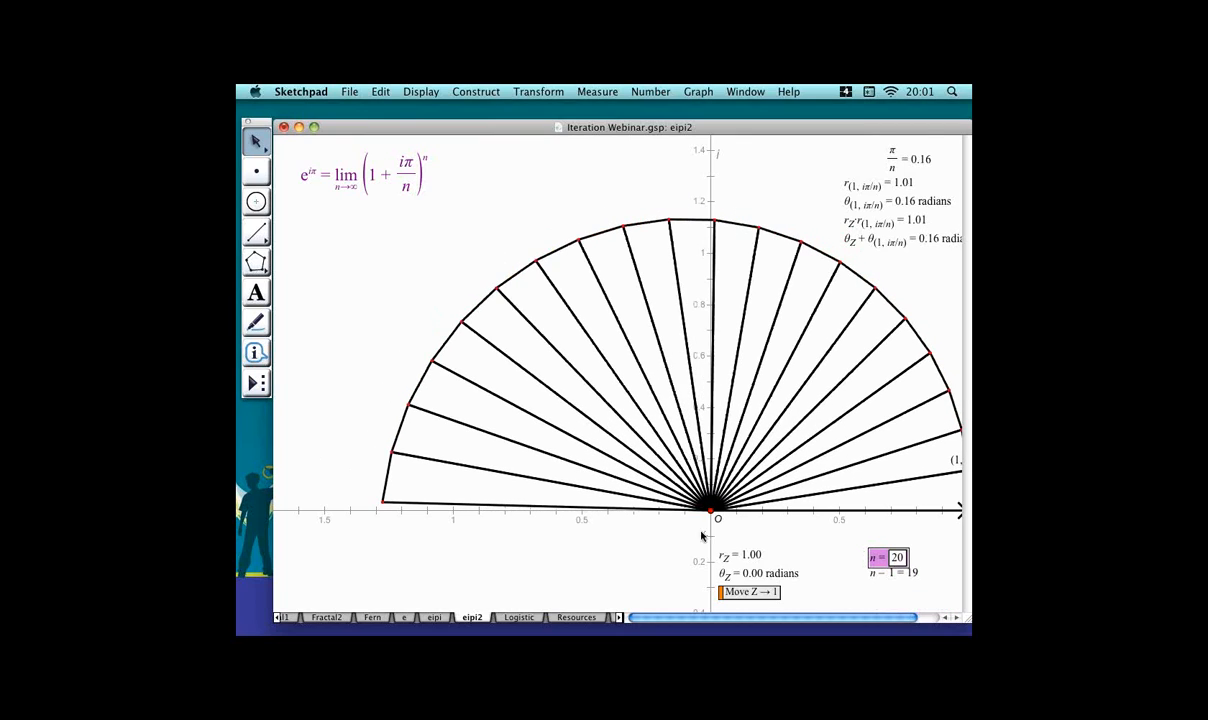
# Reposition the coordinate system so the entire fan, including point Z at 1, fits in the window.
pyautogui.moveTo(736, 526); pyautogui.dragTo(705, 522)
pyautogui.click(578, 516)
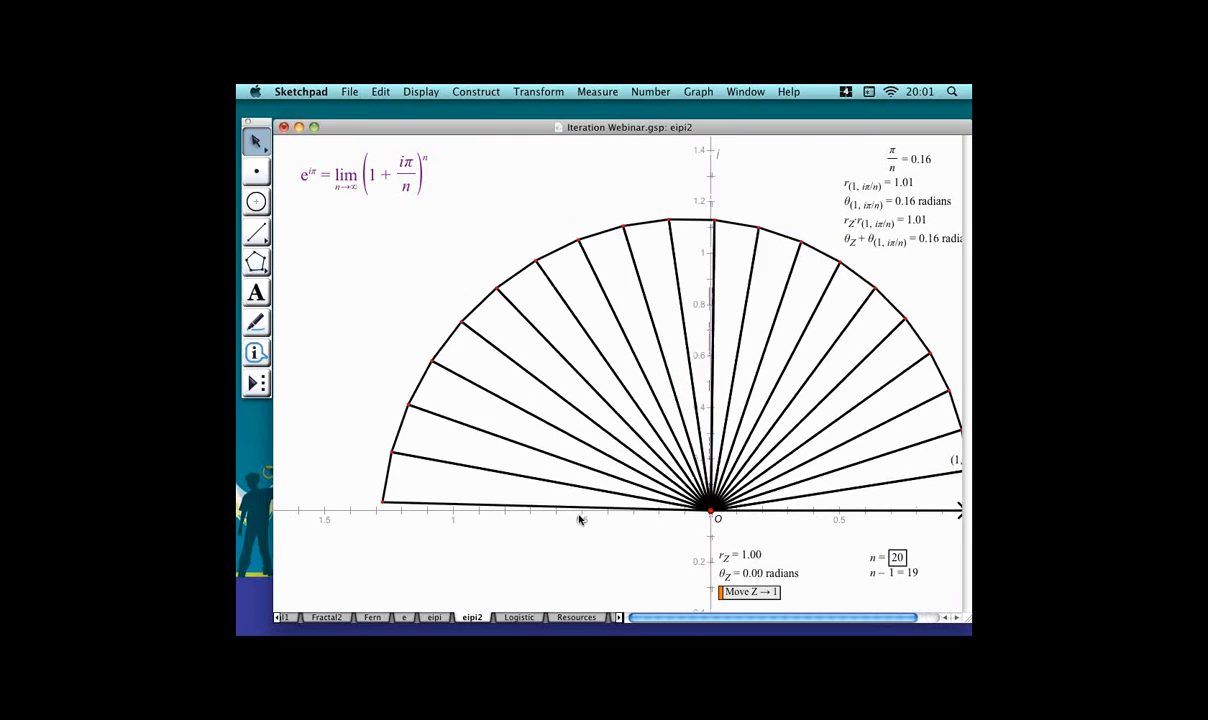
pyautogui.moveTo(522, 533); pyautogui.dragTo(537, 461)
pyautogui.click(812, 519)
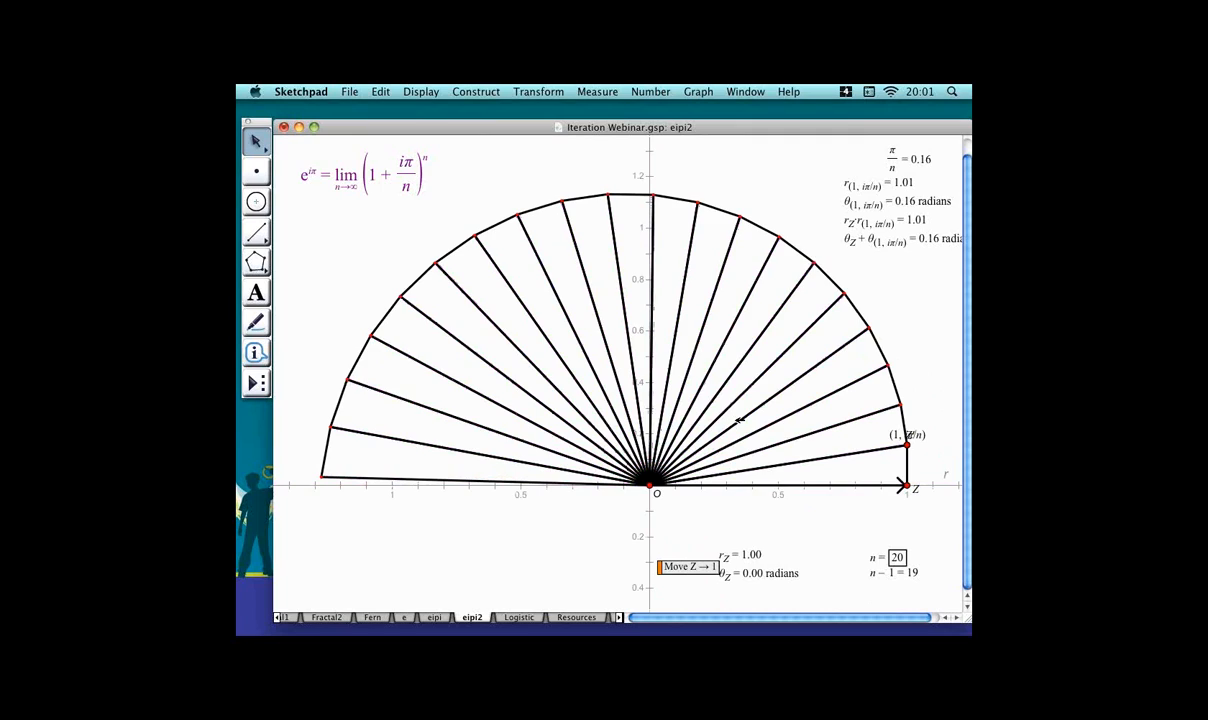
# Set the line width of the fan's iterated radial segments to Hairline.
pyautogui.rightClick(719, 412)
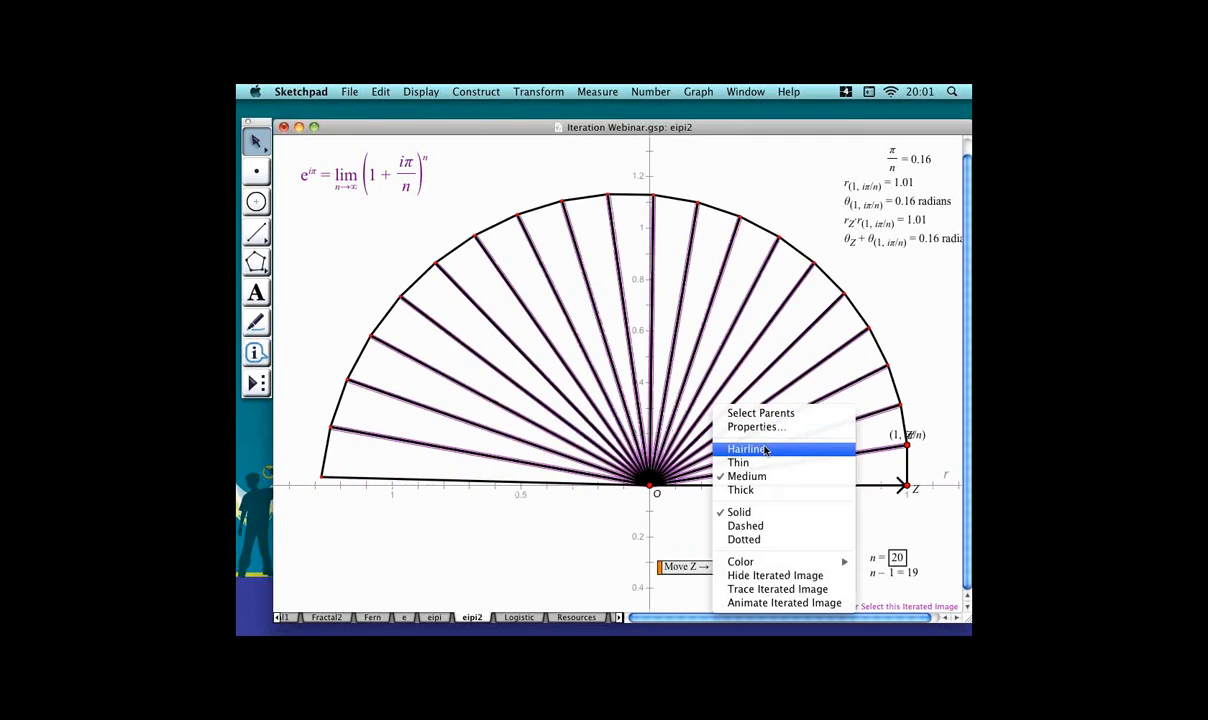
pyautogui.click(765, 450)
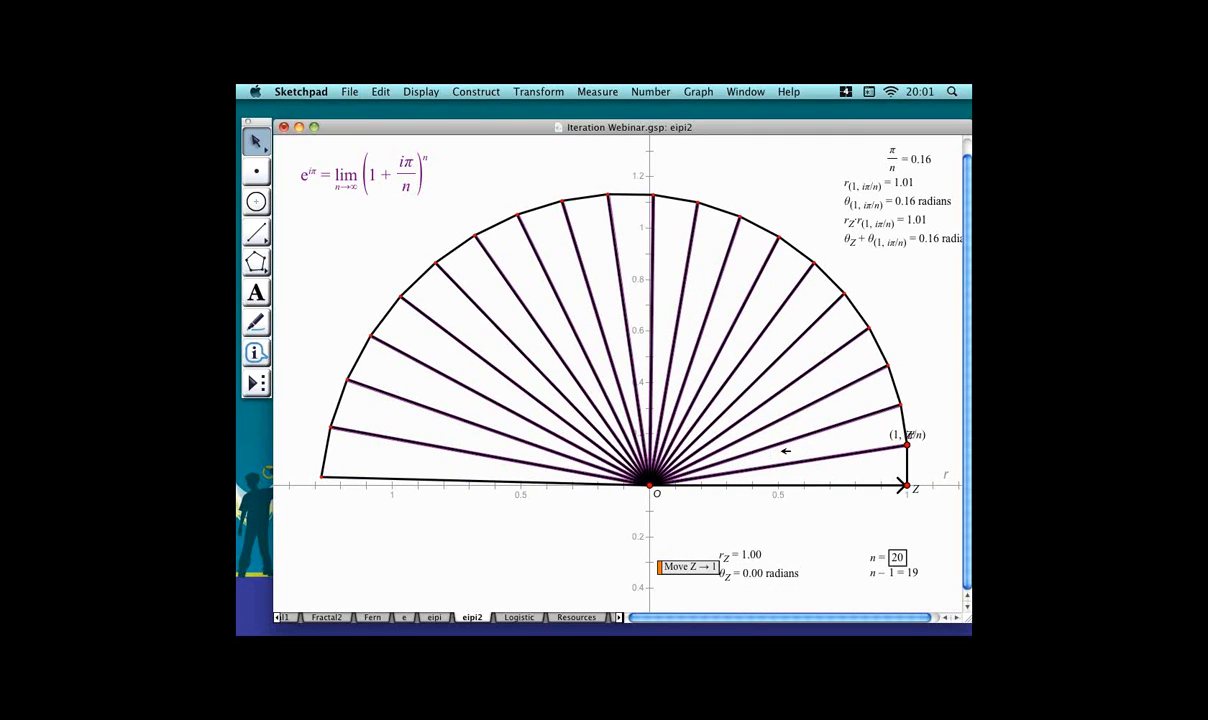
# Construct the terminal point of the iterated point image along the fan's outer arc.
pyautogui.click(783, 450)
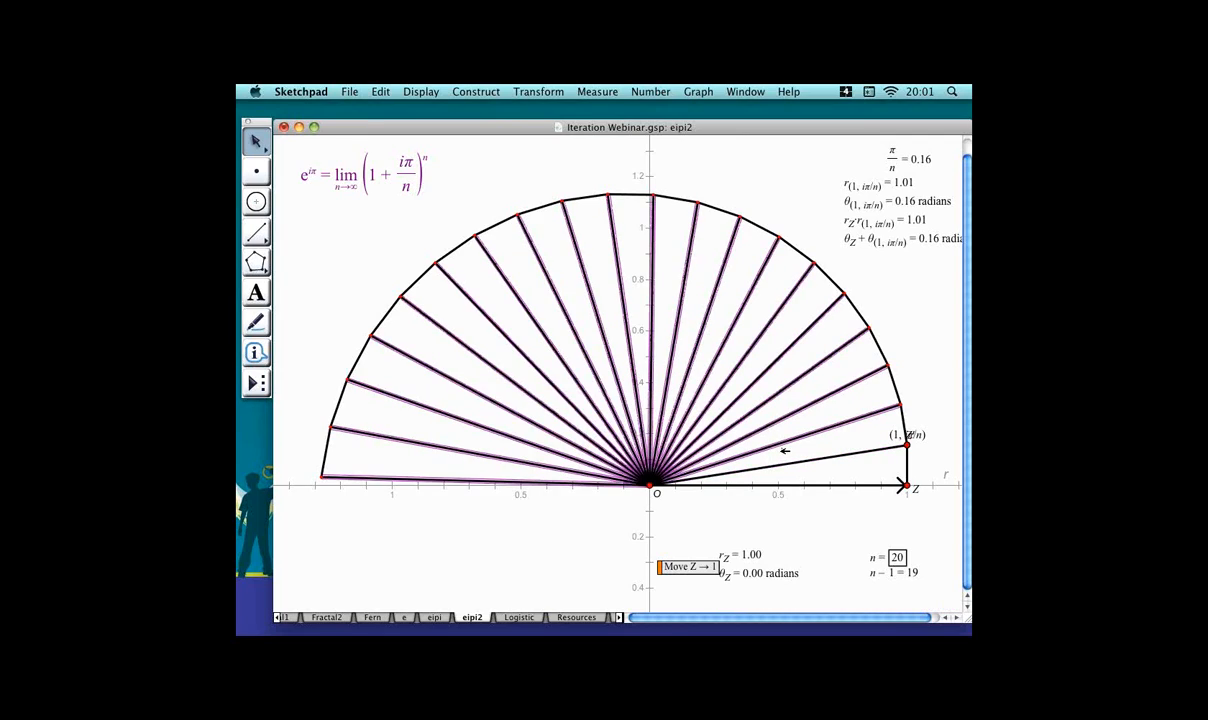
pyautogui.press('Escape')
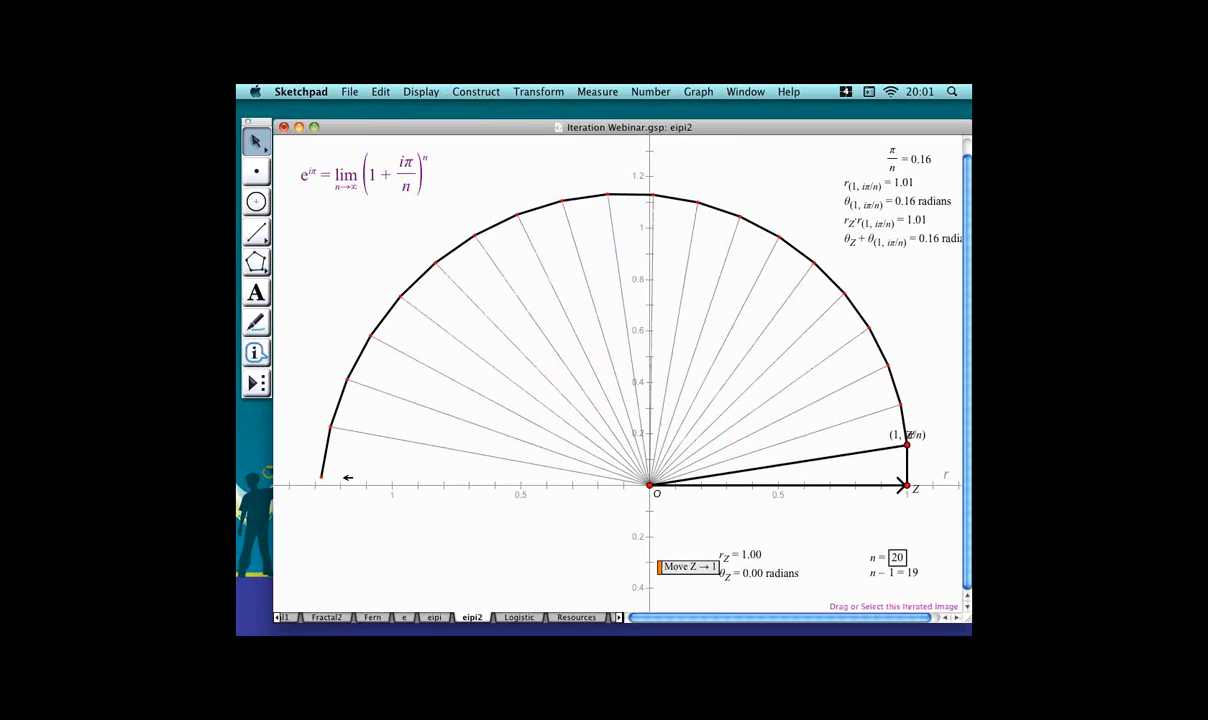
pyautogui.click(327, 450)
pyautogui.click(556, 90)
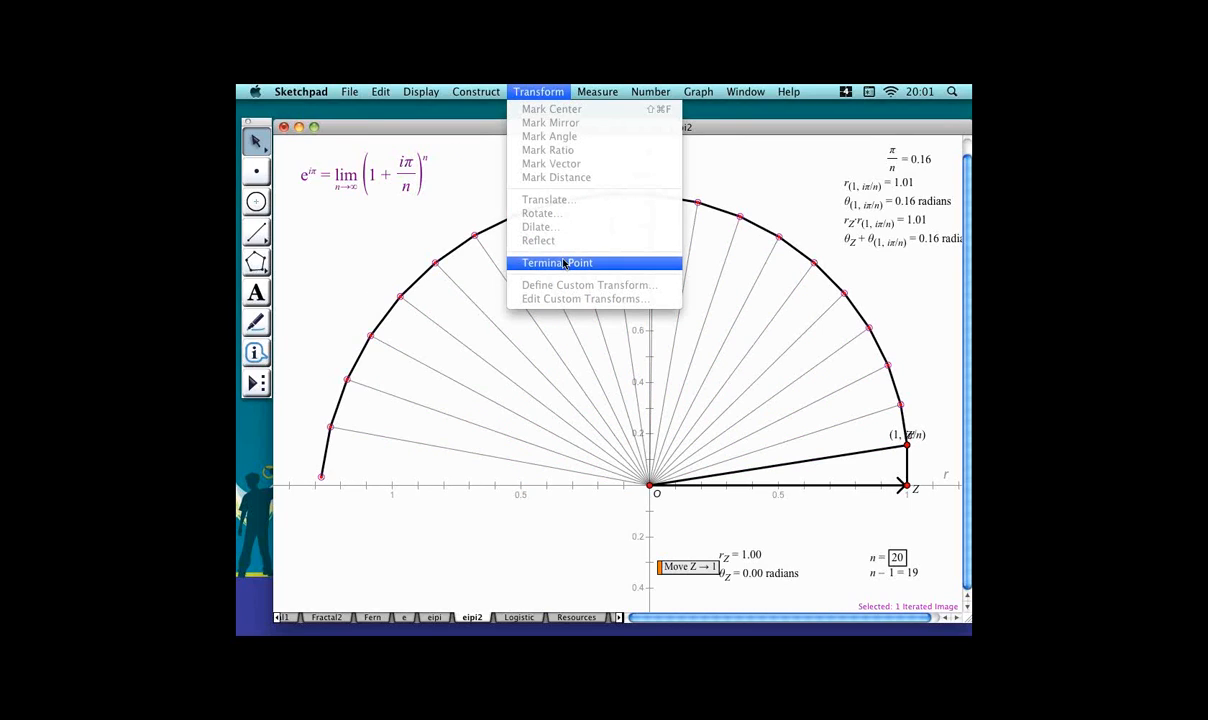
pyautogui.click(563, 263)
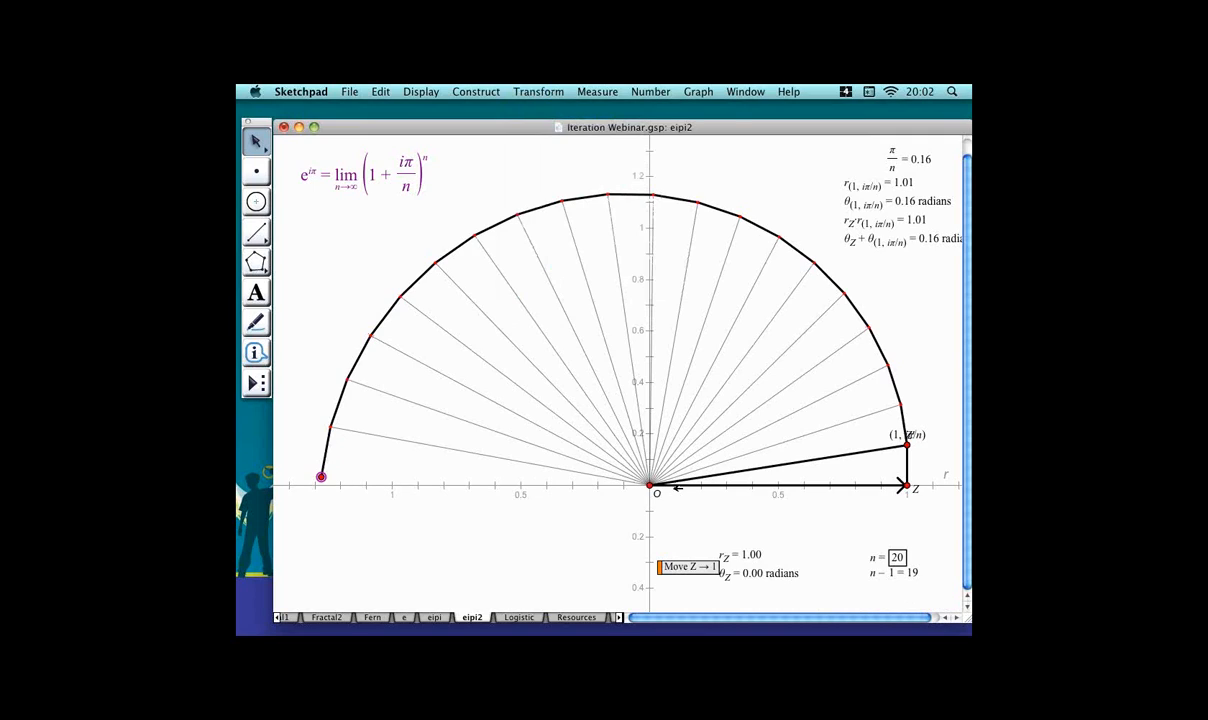
# Construct a segment joining the terminal point to the origin O and set its line width to Thick.
pyautogui.press('super+l')
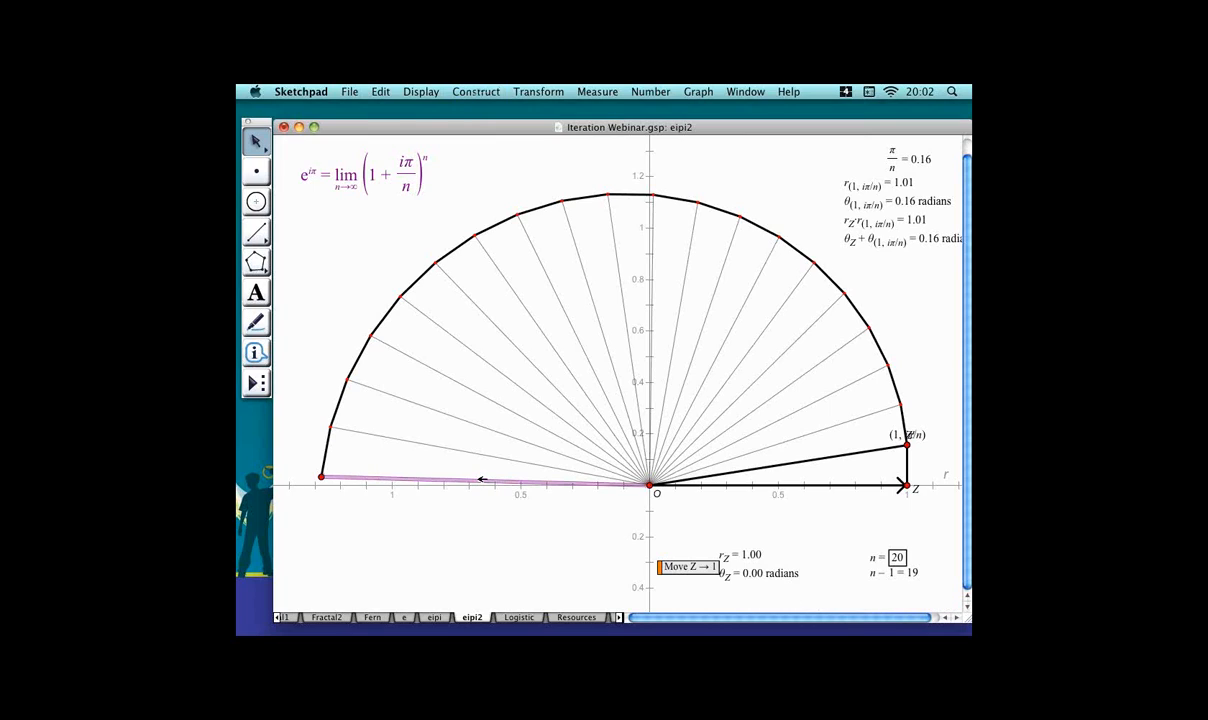
pyautogui.rightClick(478, 484)
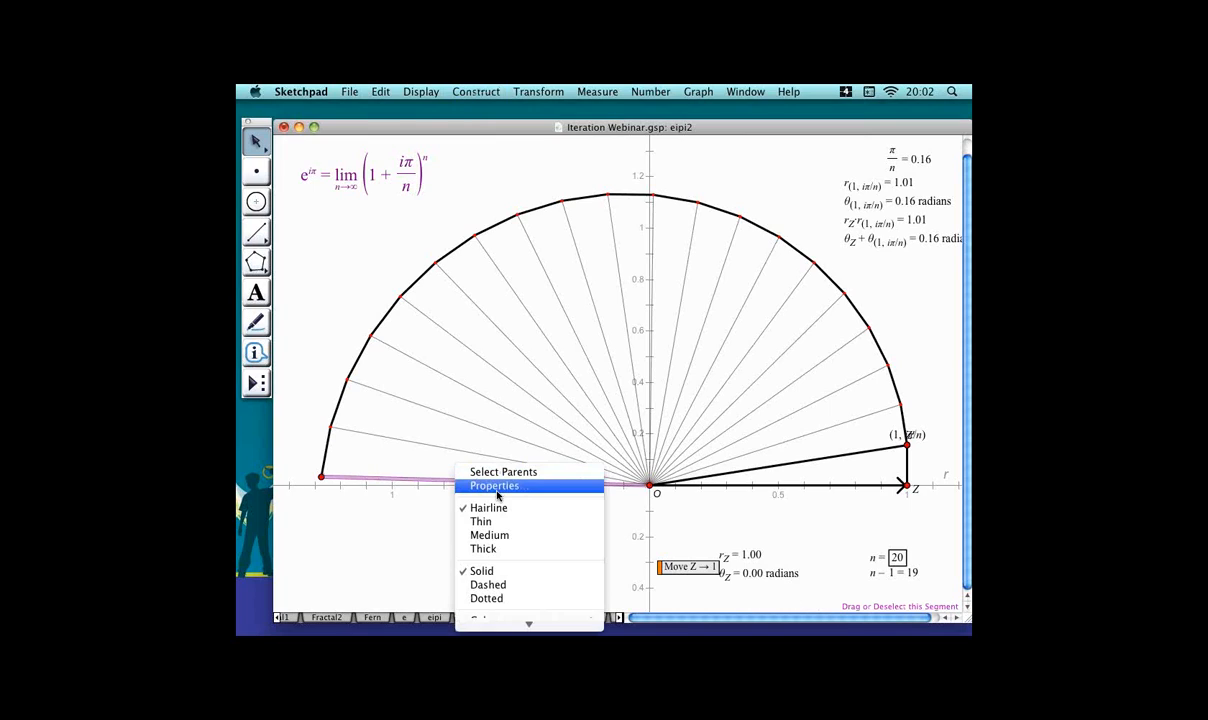
pyautogui.click(521, 550)
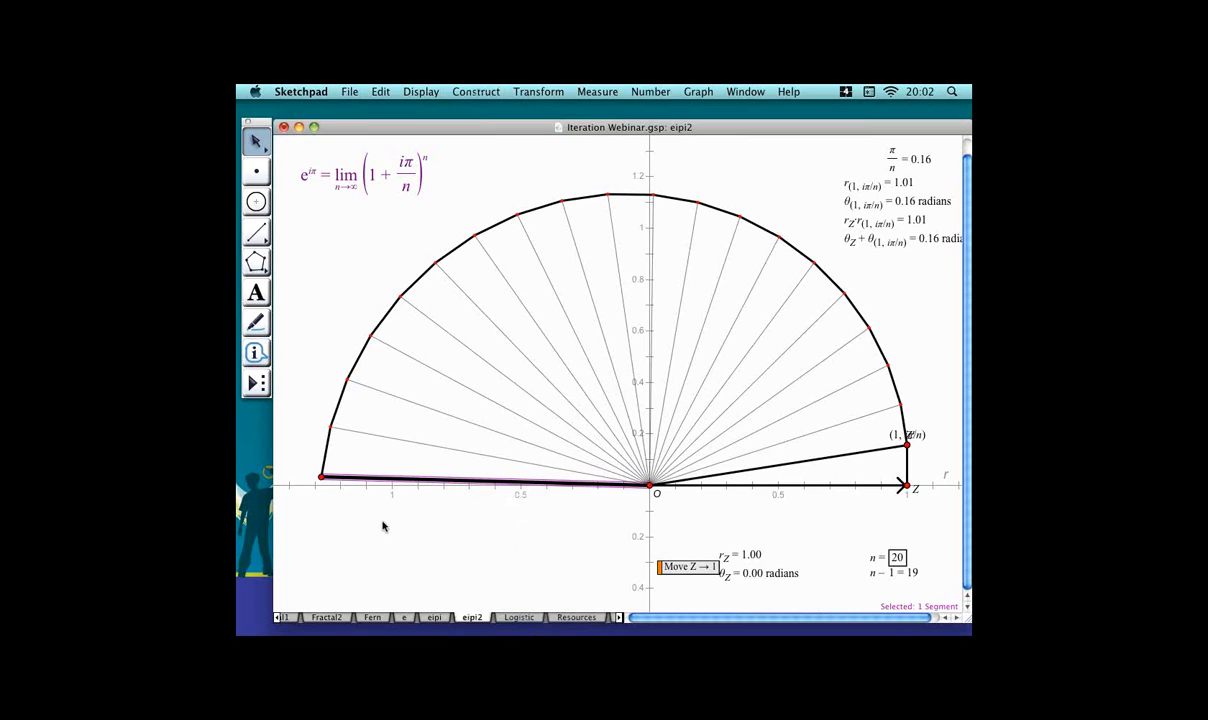
# Increase the parameter n to 200.
pyautogui.click(861, 560)
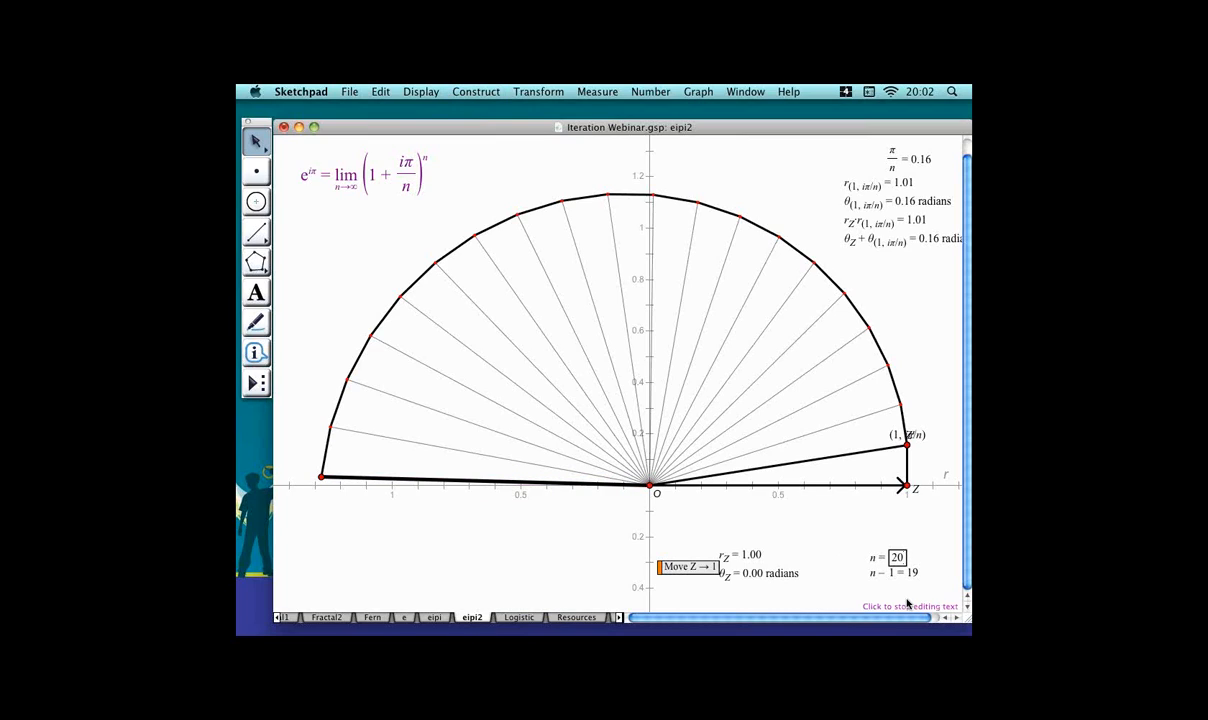
pyautogui.write('0')
pyautogui.press('Return')
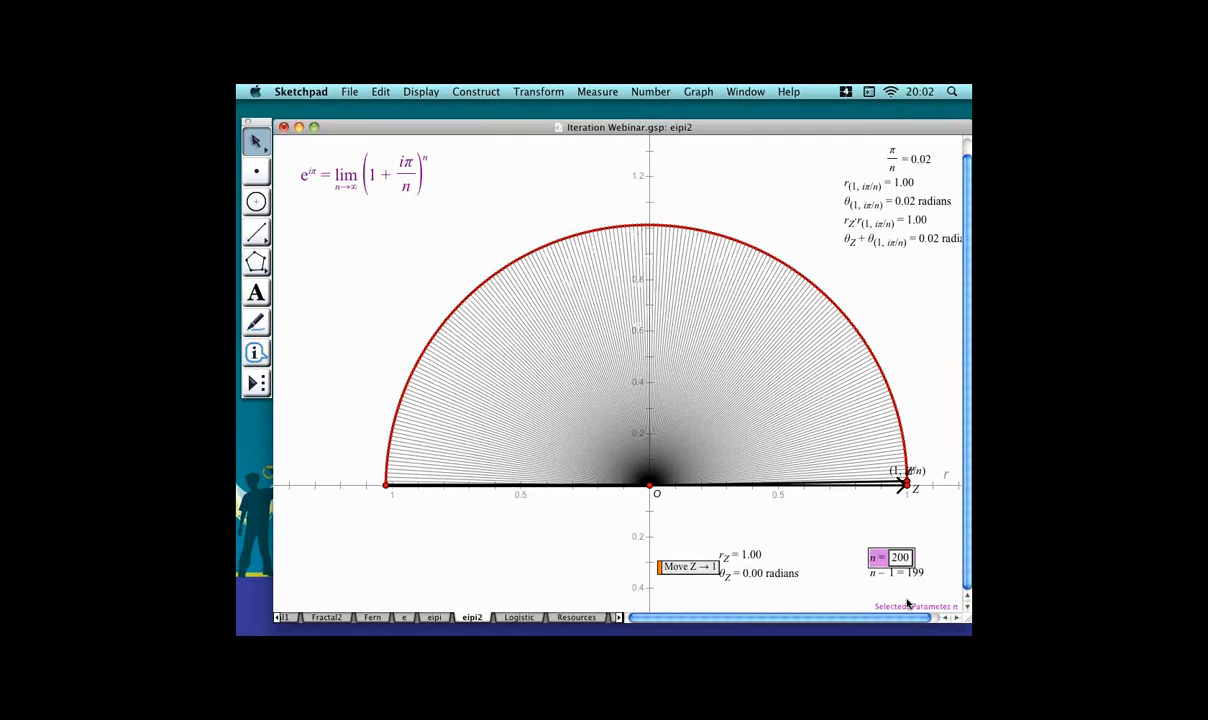
# Raise the parameter n to 2000 and keep the fan's other settings.
pyautogui.click(463, 530)
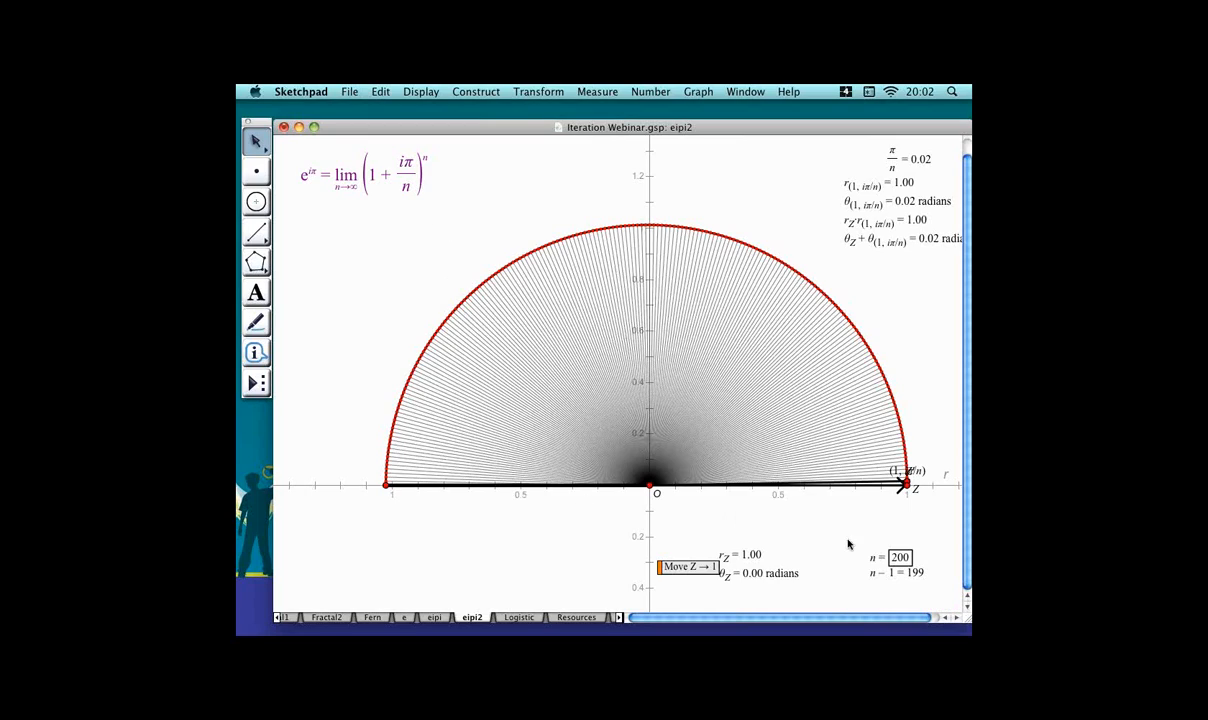
pyautogui.click(908, 557)
pyautogui.write('0')
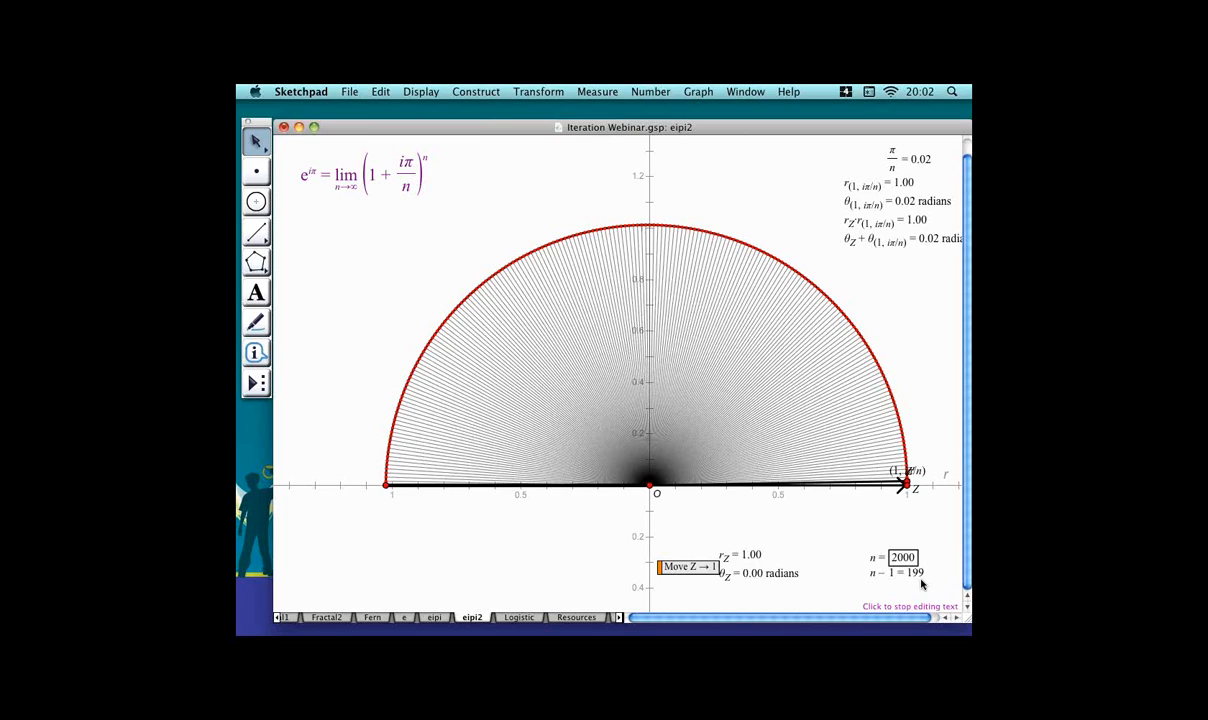
pyautogui.press('Return')
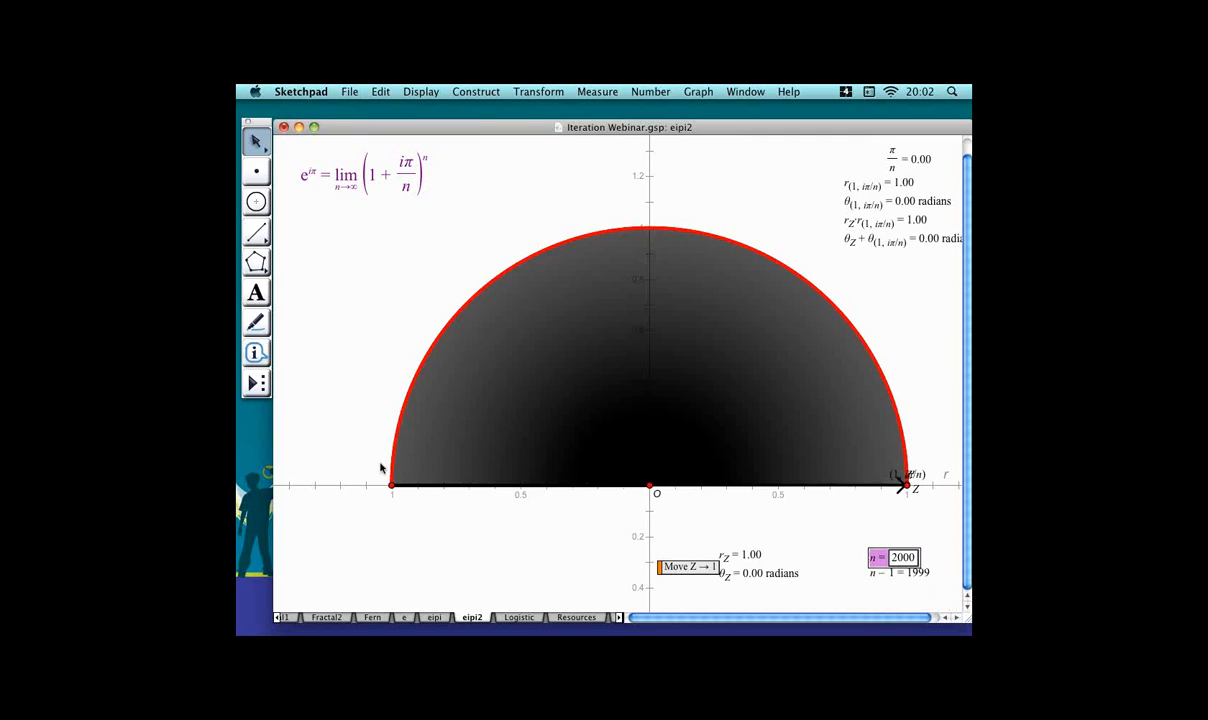
# Set the parameter n back to 20, and open the Resources page of the sketch document.
pyautogui.click(368, 407)
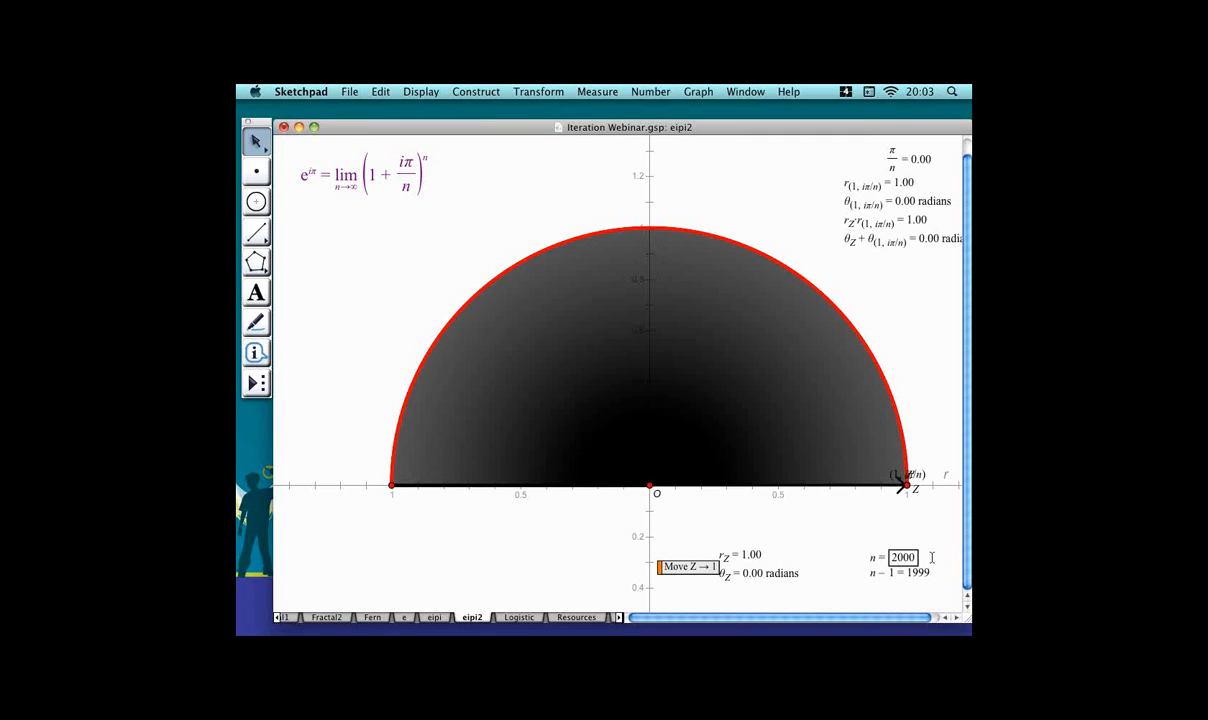
pyautogui.press('BackSpace')
pyautogui.press('BackSpace')
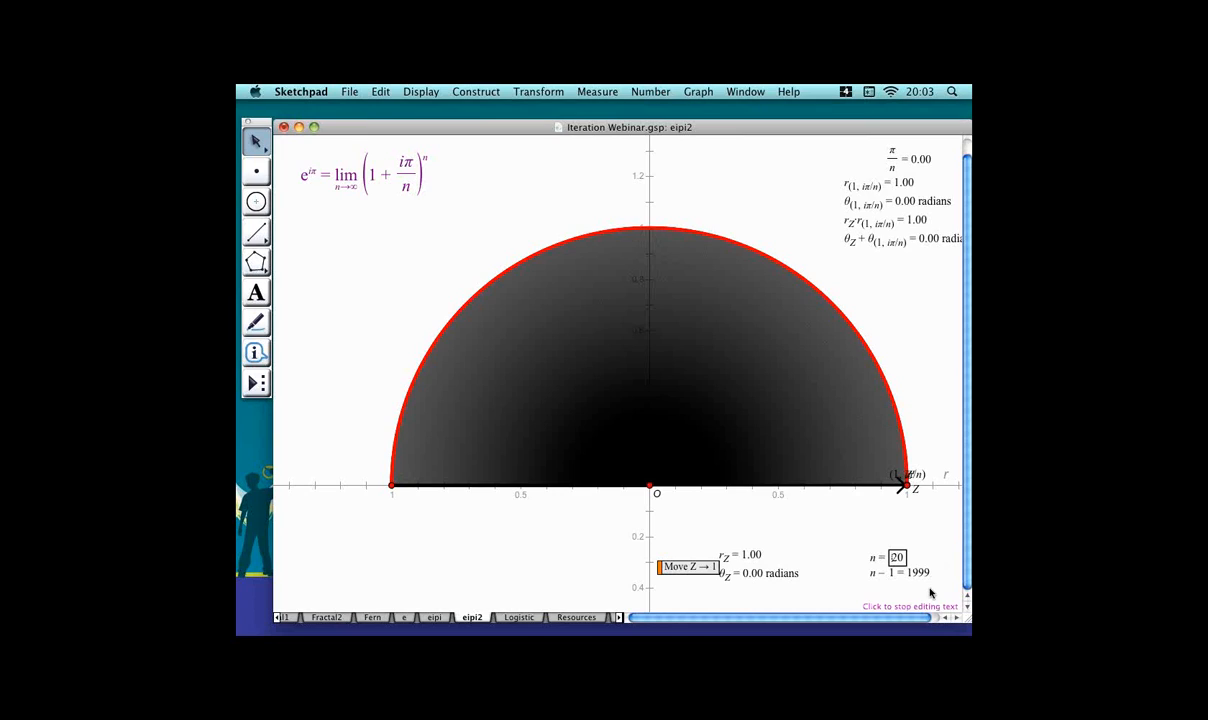
pyautogui.press('Return')
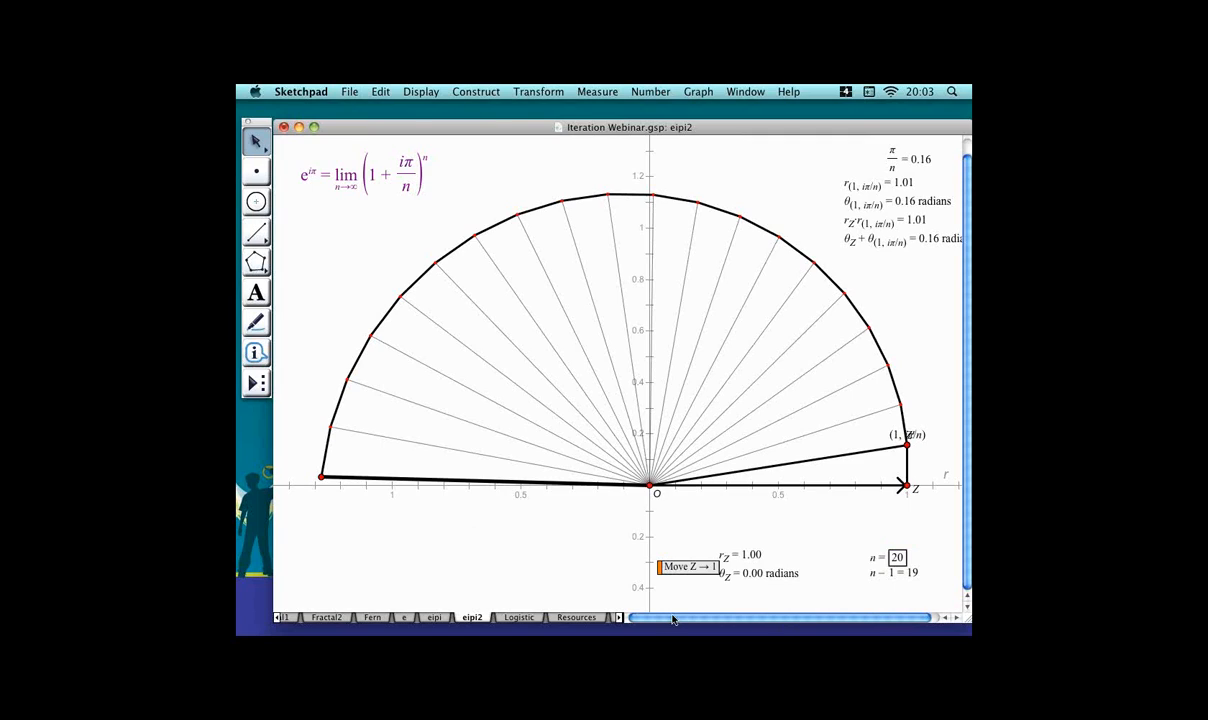
pyautogui.click(593, 618)
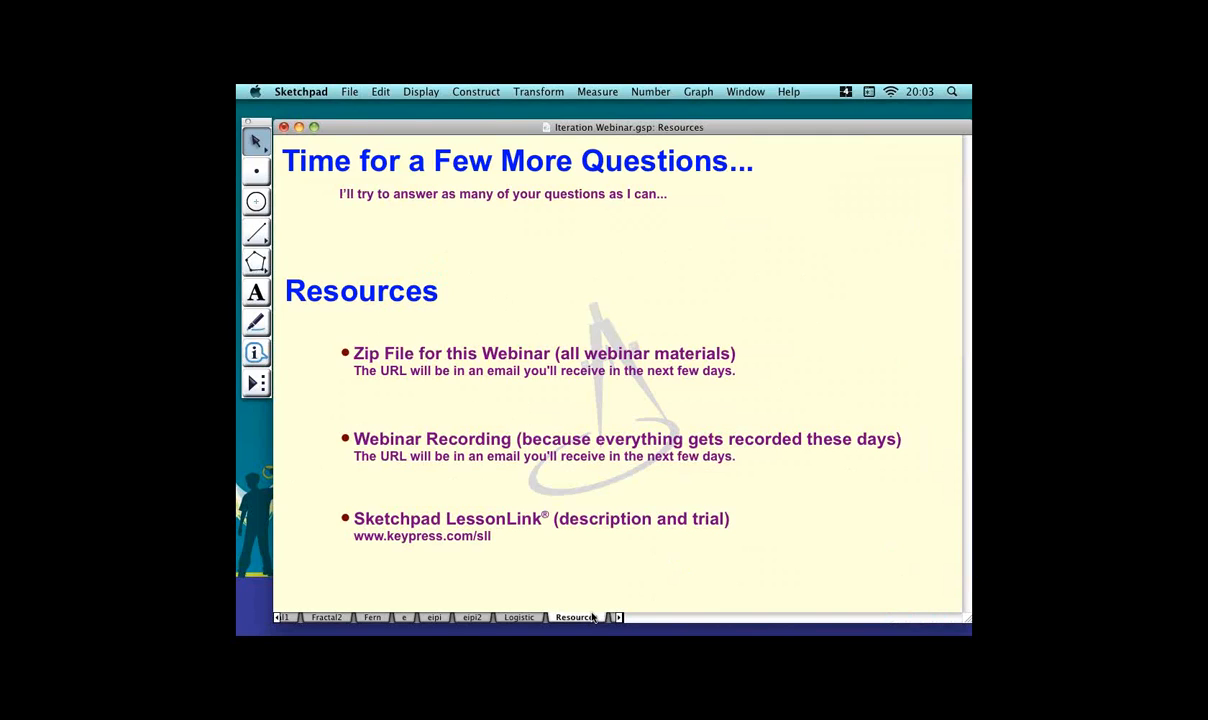